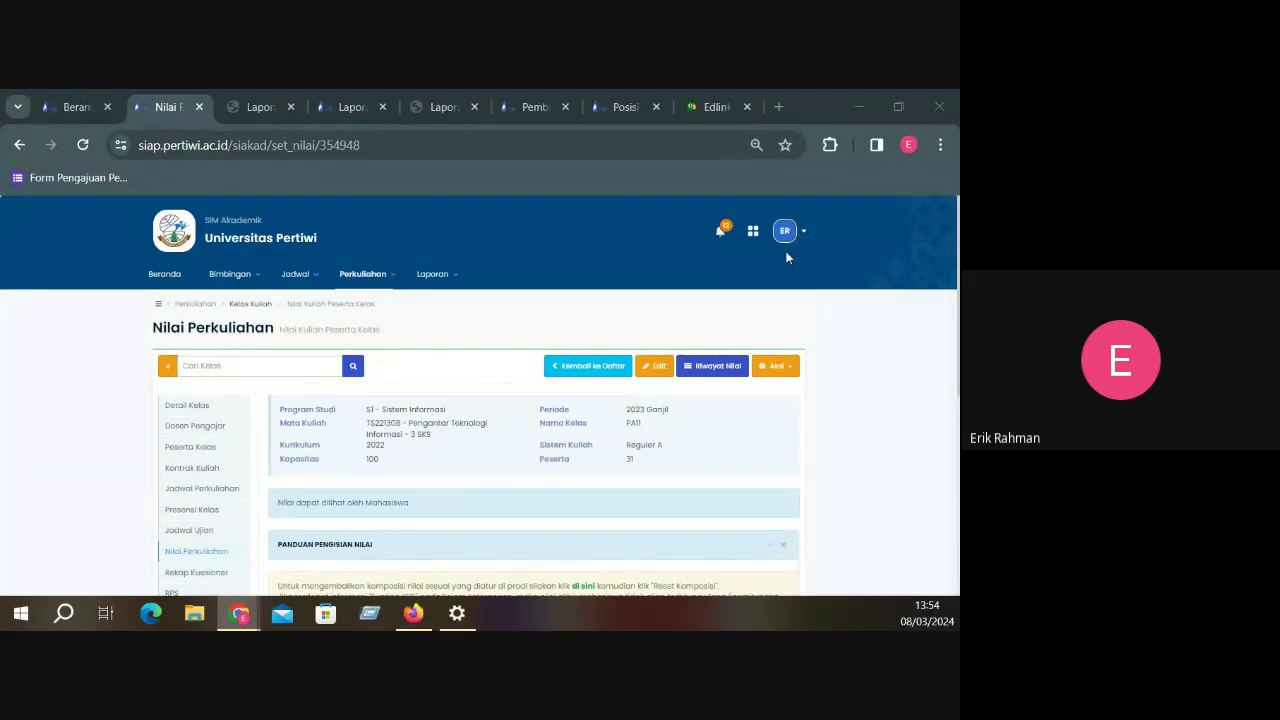
Switch to Edlink and open the Pengantar Teknologi Informasi class (PA11) from the 2023 Ganjil class list
left_click(717, 107)
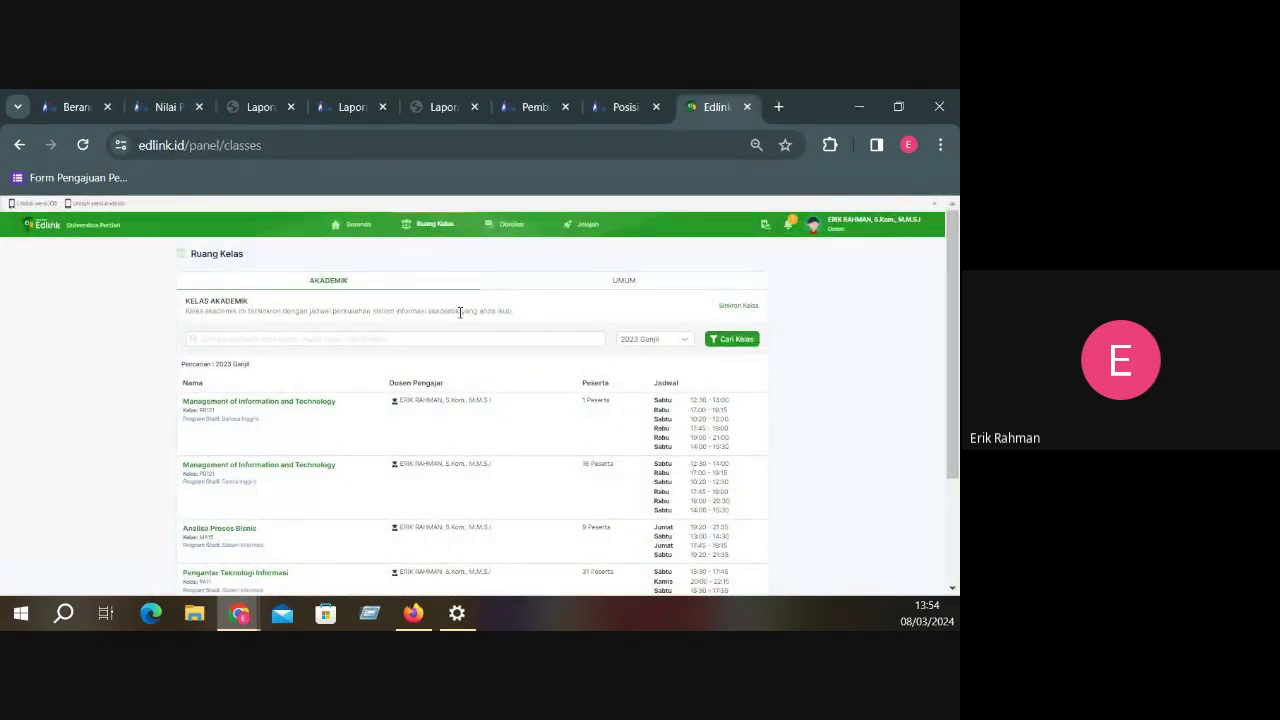
scroll(467, 370, "down", 3)
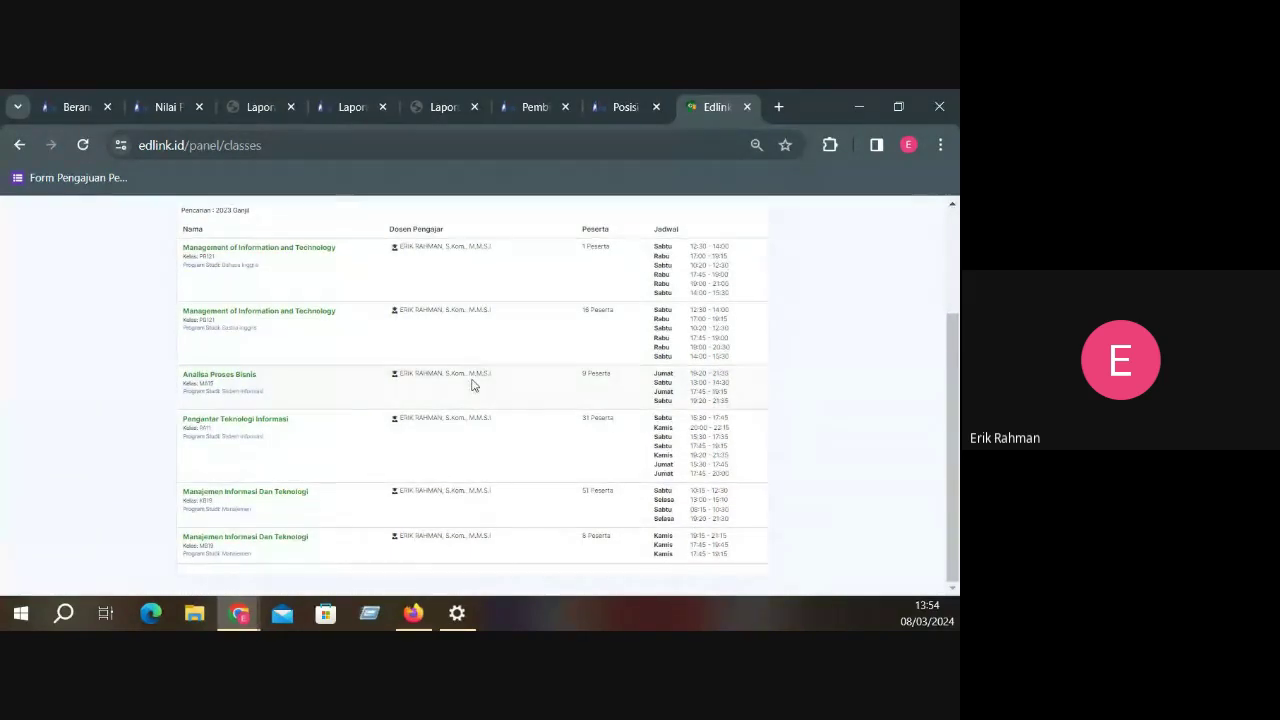
left_click(282, 427)
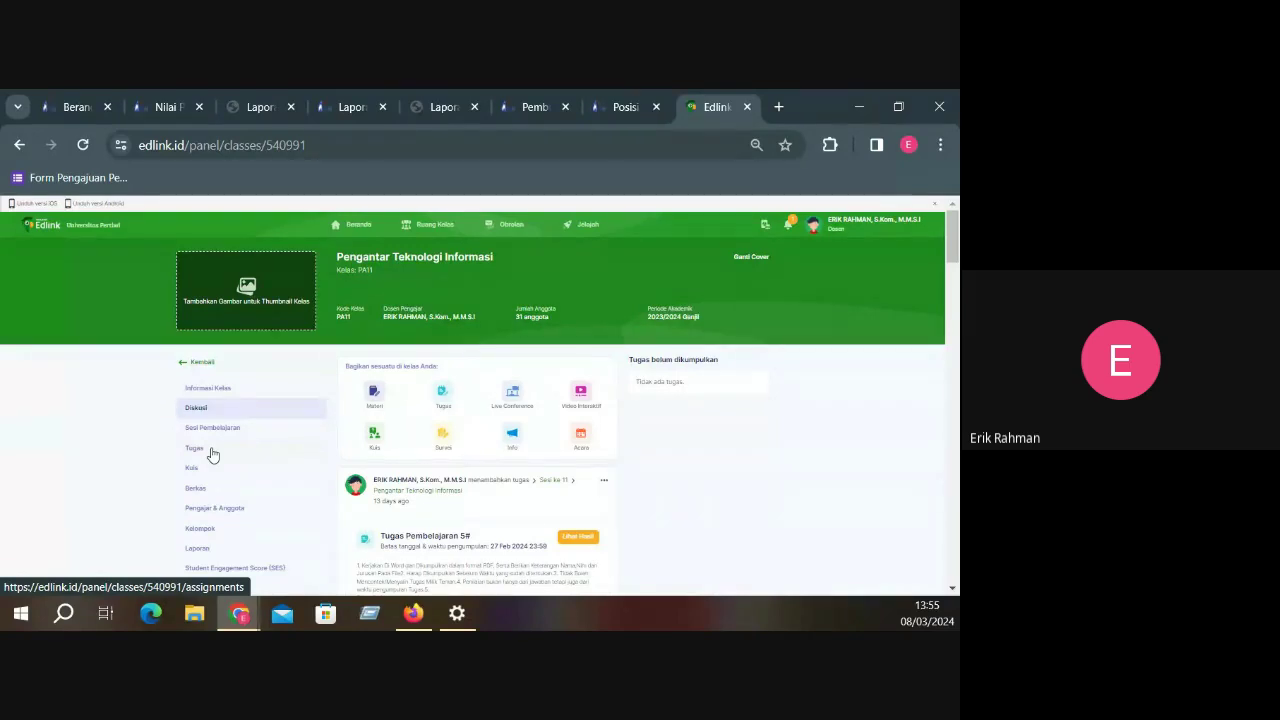
Open the Tugas page of the Pengantar Teknologi Informasi class and look through its assignments
scroll(213, 477, "down", 2)
scroll(214, 477, "up", 2)
scroll(216, 482, "down", 1)
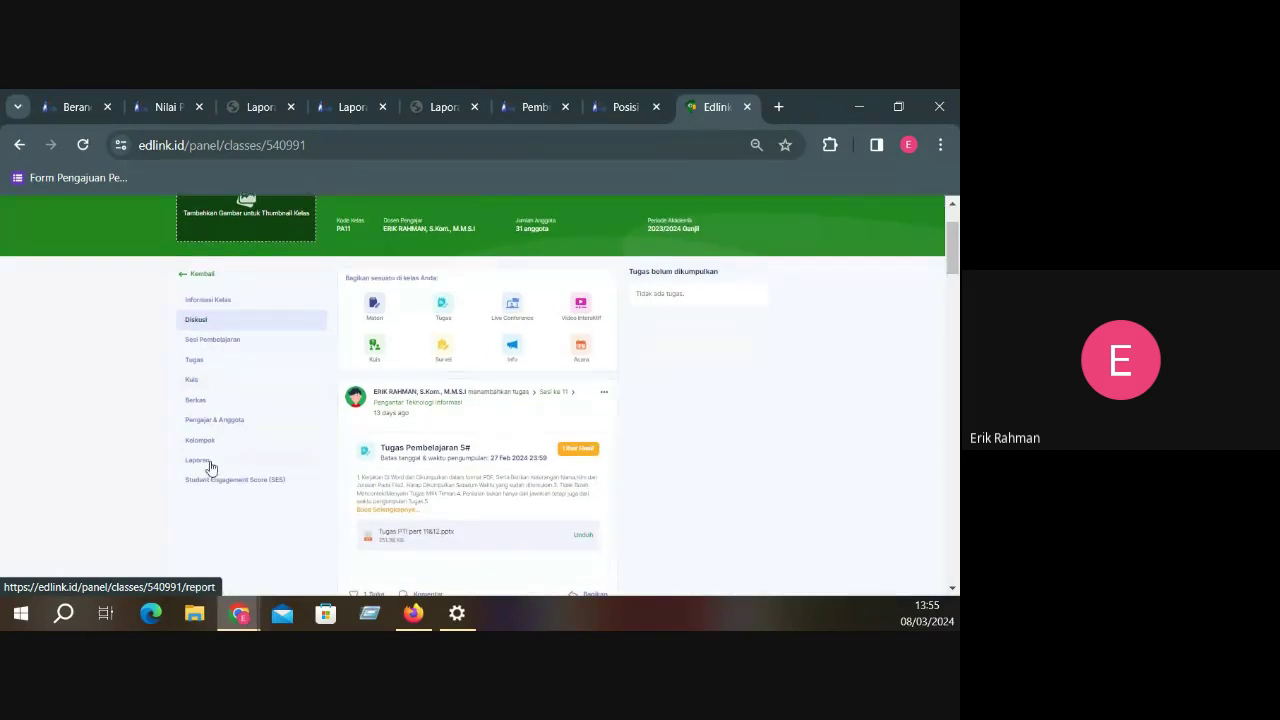
left_click(226, 363)
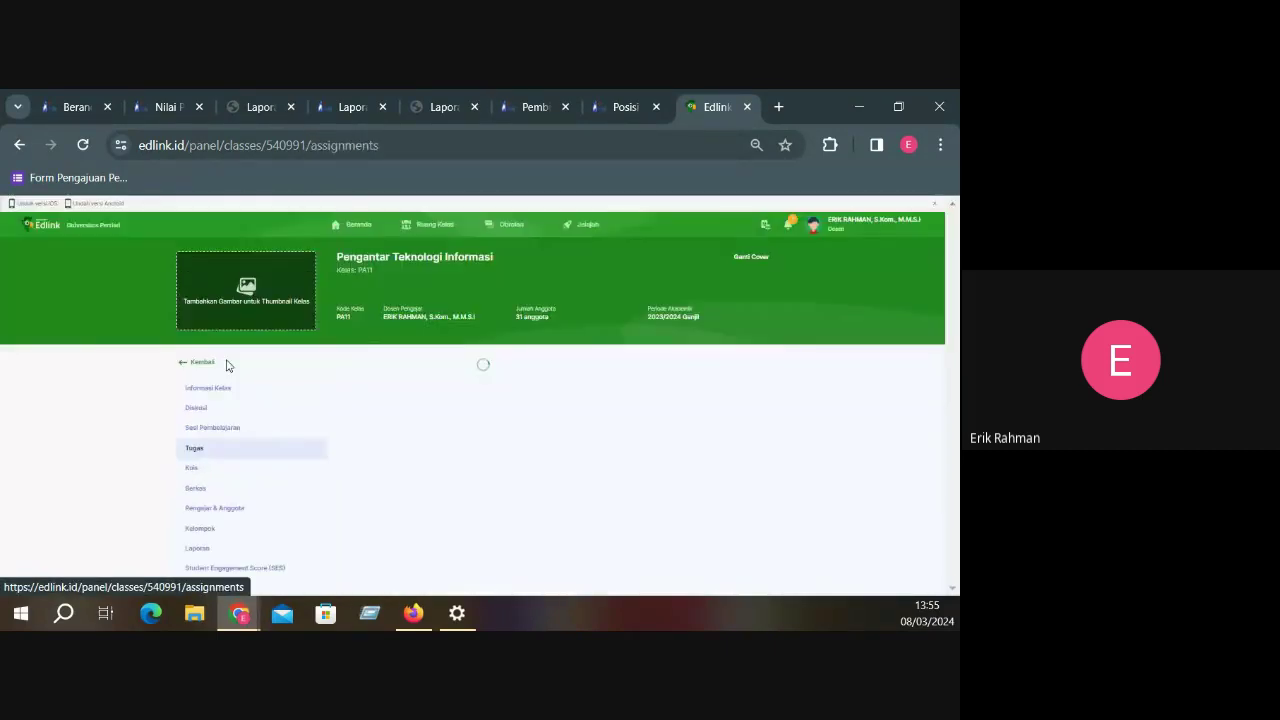
scroll(465, 415, "down", 2)
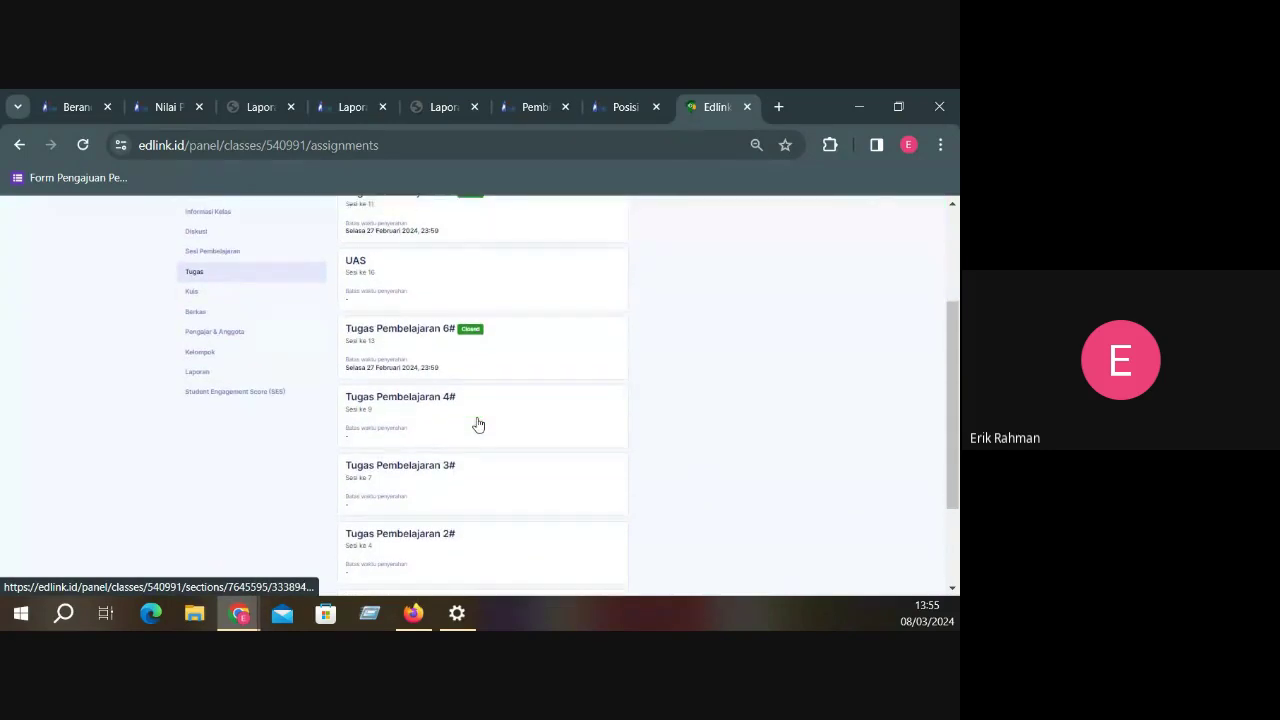
scroll(371, 324, "up", 3)
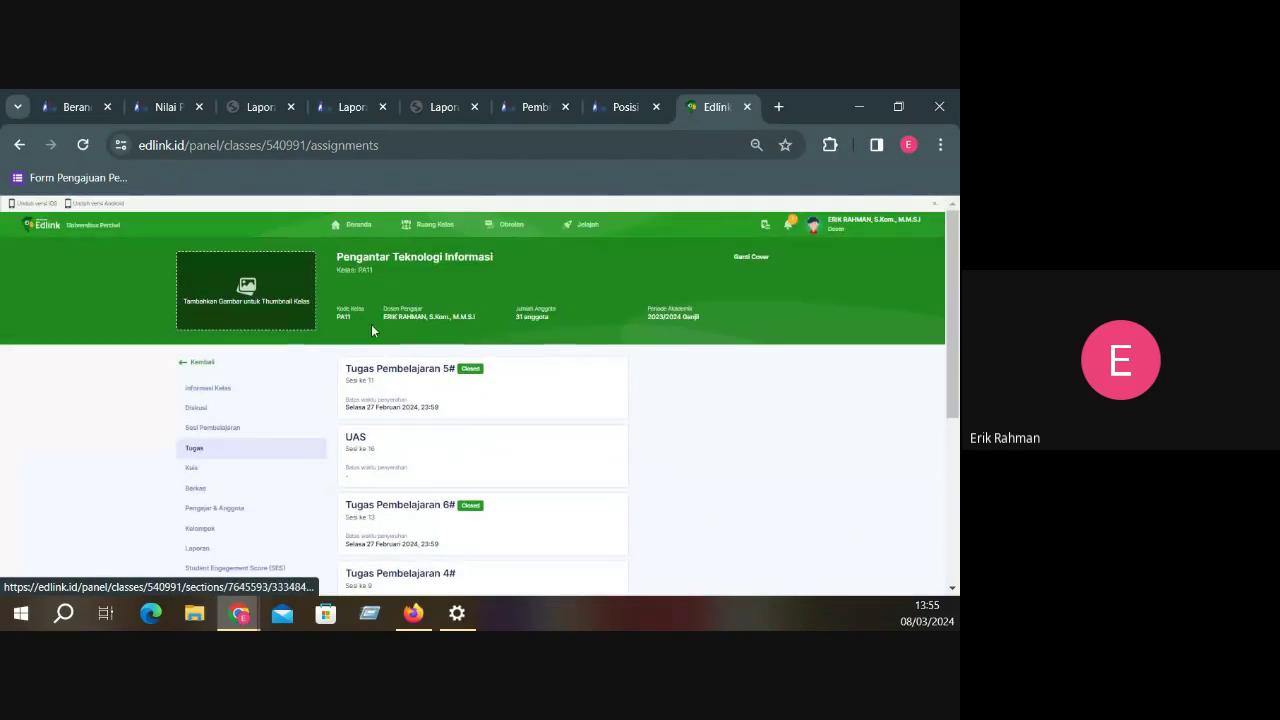
Return to Ruang Kelas, reopen the Pengantar Teknologi Informasi class, and review its full assignment list from Tugas Pembelajaran 5# to UTS
left_click(428, 228)
scroll(434, 345, "down", 3)
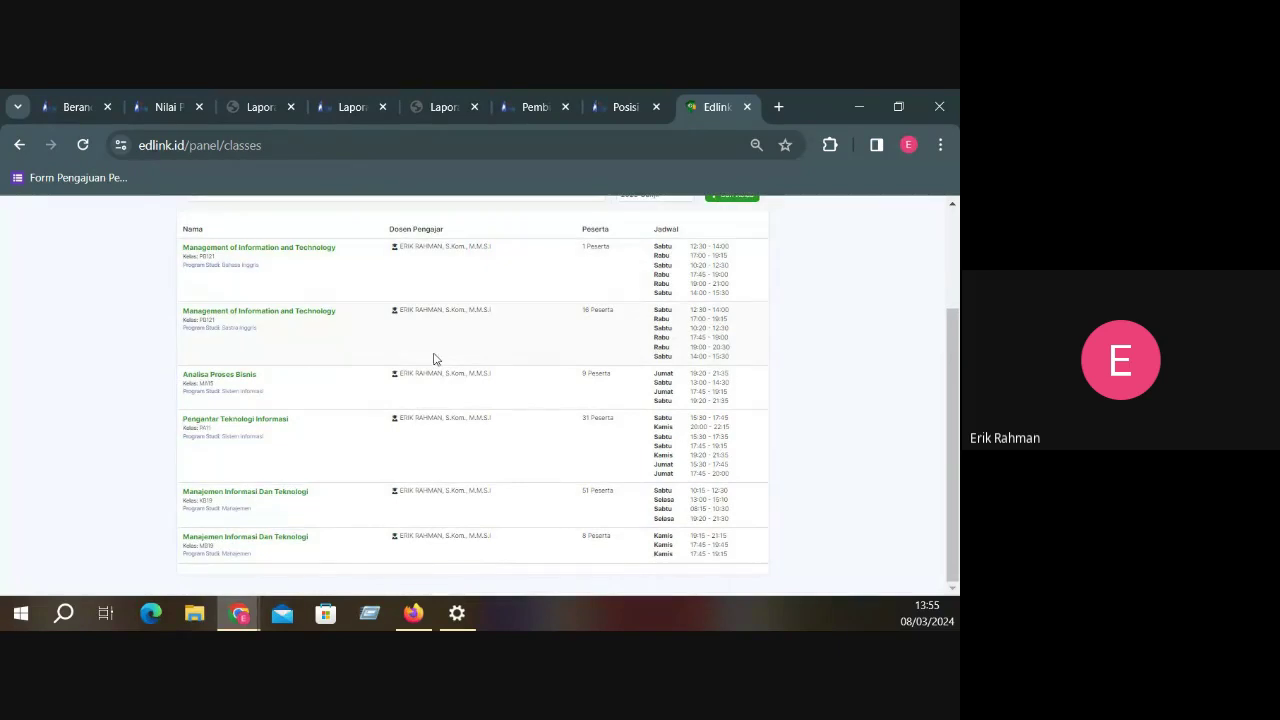
left_click(263, 421)
left_click(216, 451)
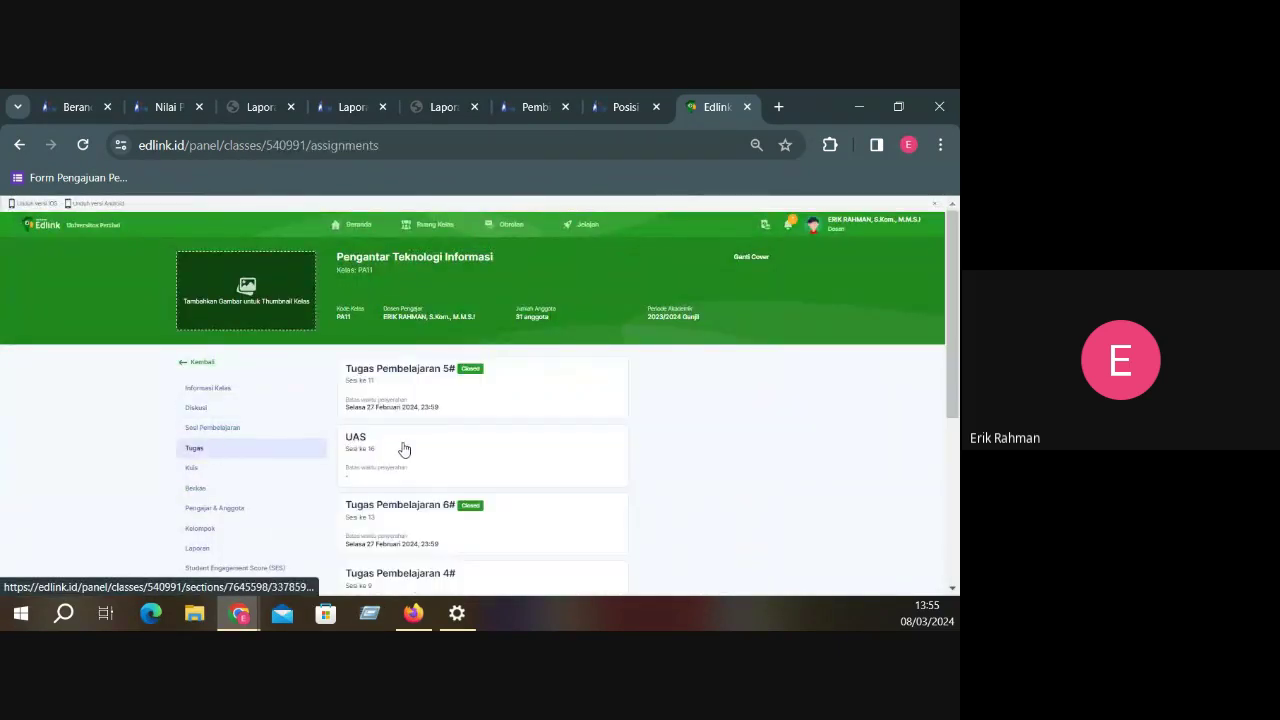
scroll(410, 446, "down", 5)
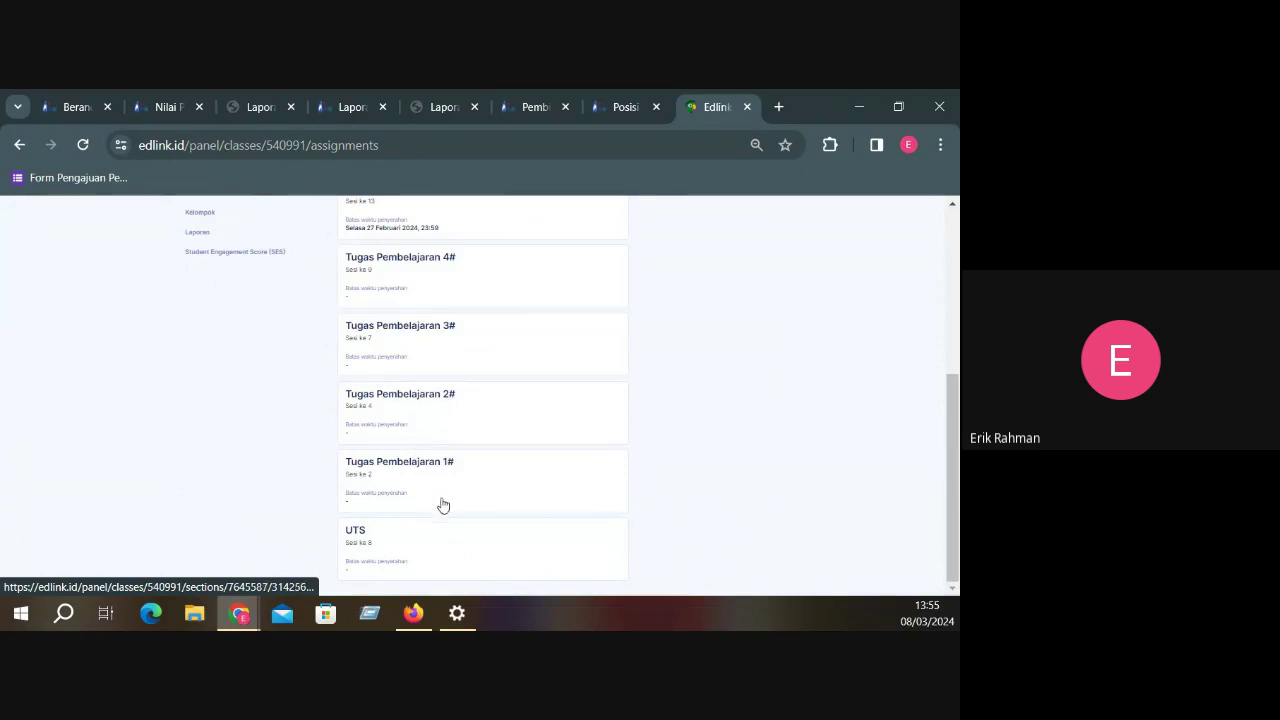
scroll(423, 478, "up", 3)
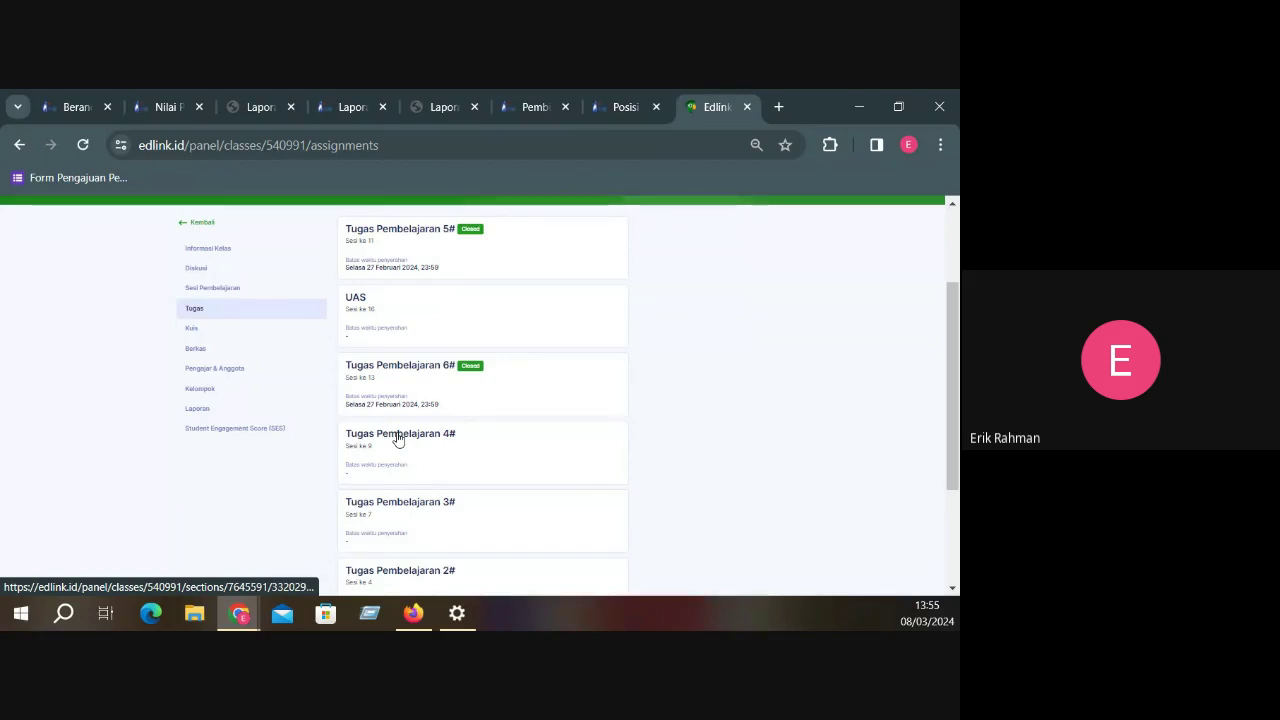
scroll(398, 440, "down", 2)
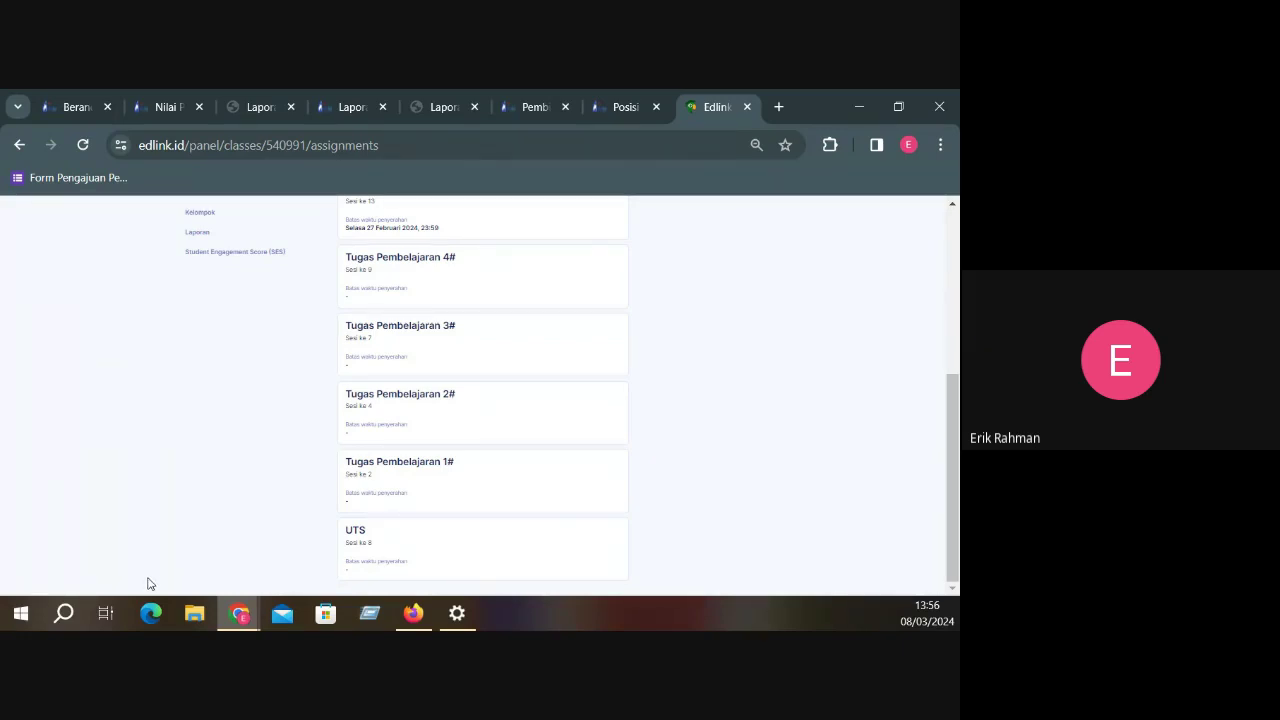
Switch to Firefox, display the academic system's module list, and return to the Edlink assignments in Chrome
left_click(413, 613)
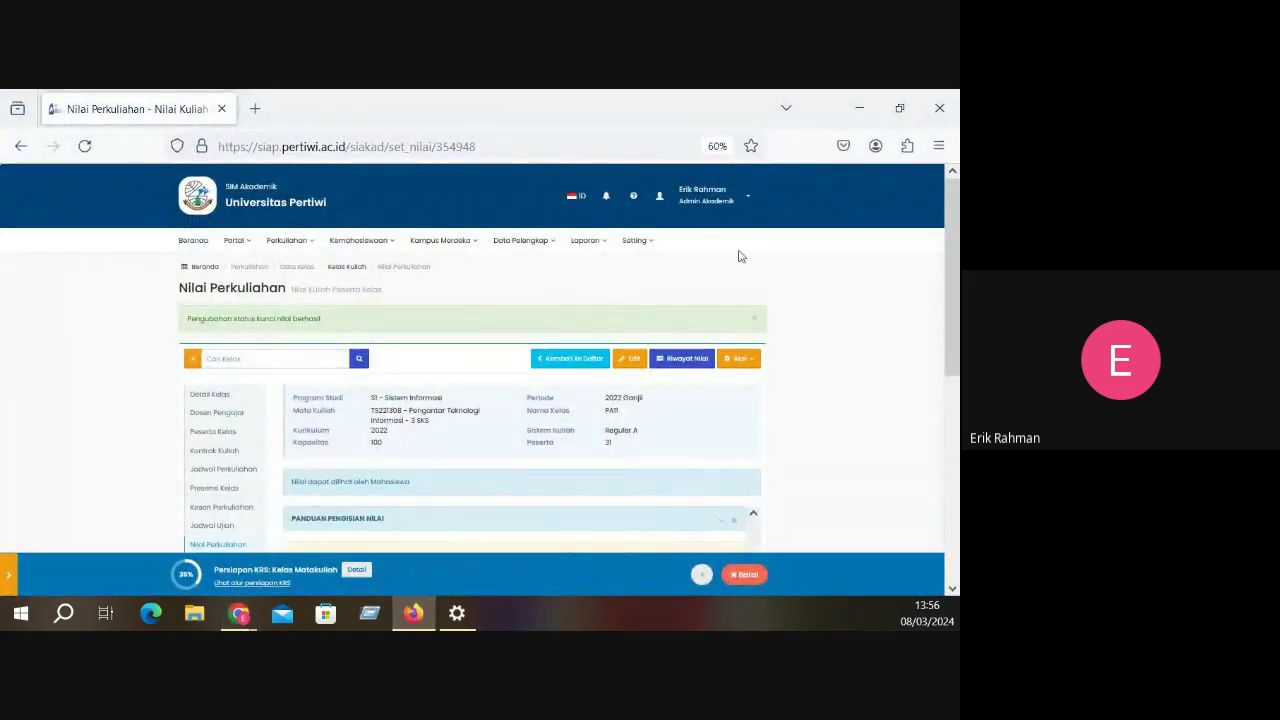
left_click(738, 200)
left_click(689, 338)
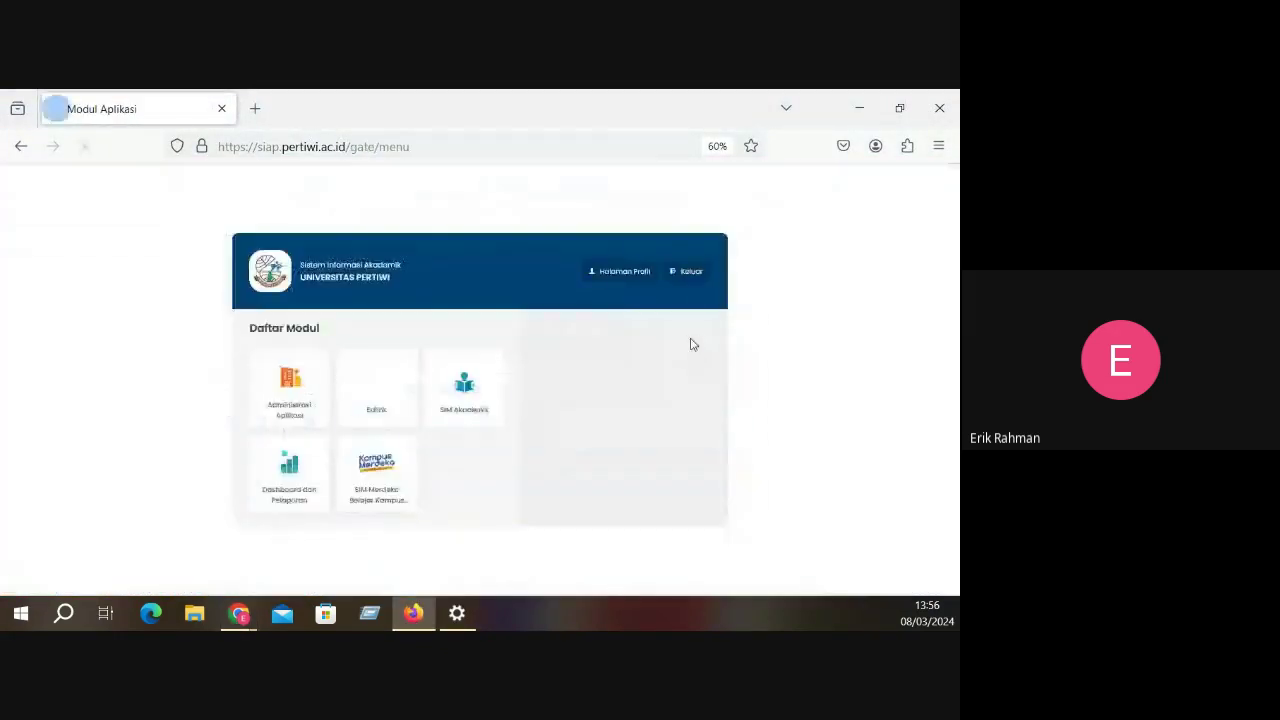
left_click(415, 614)
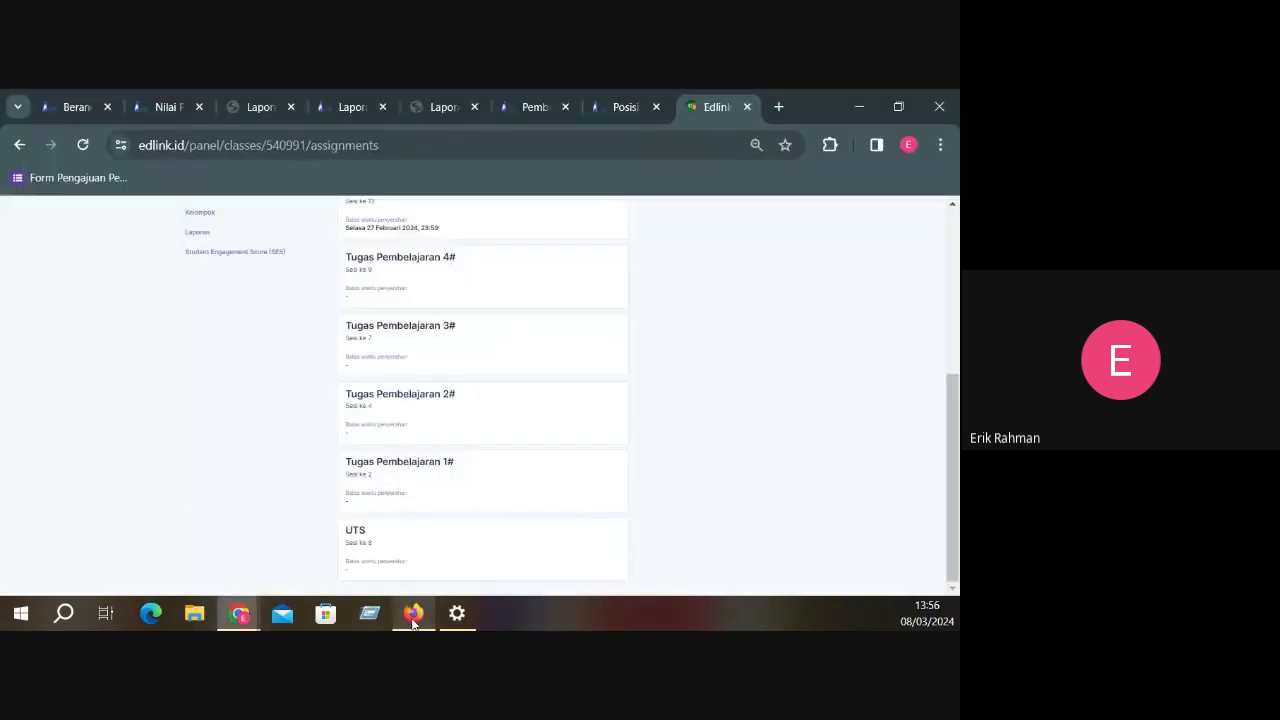
left_click(415, 614)
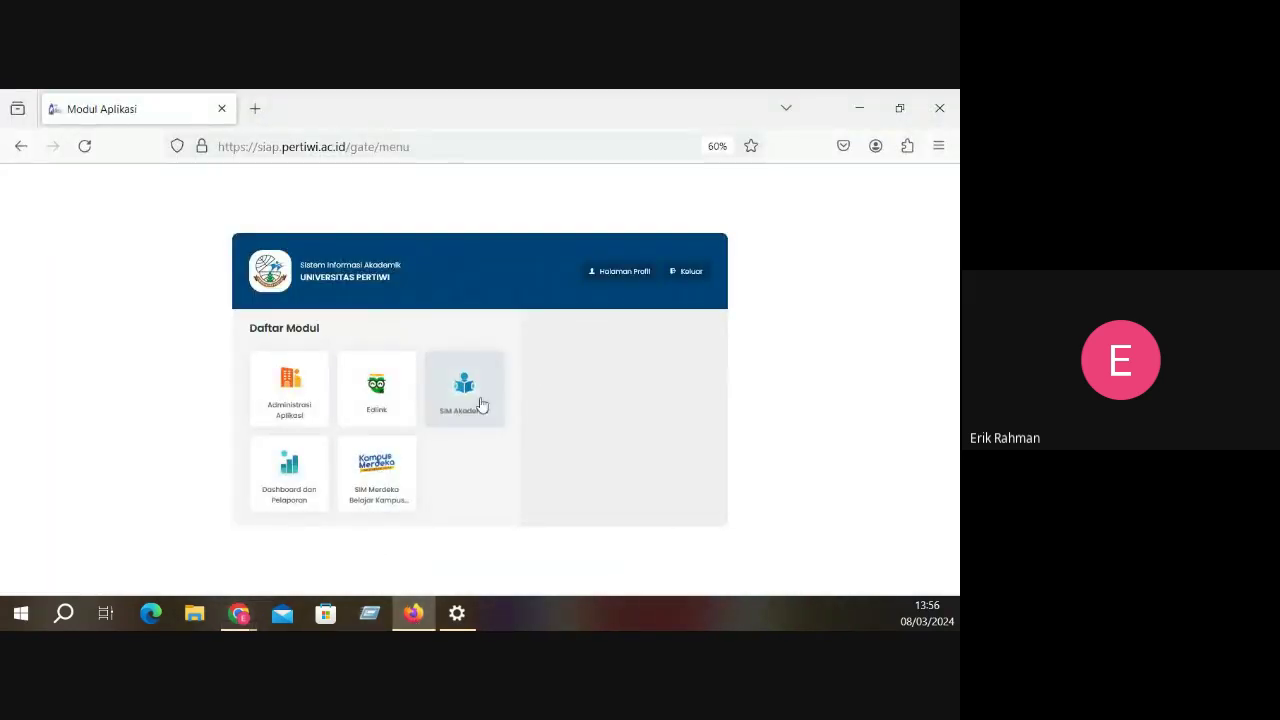
left_click(859, 107)
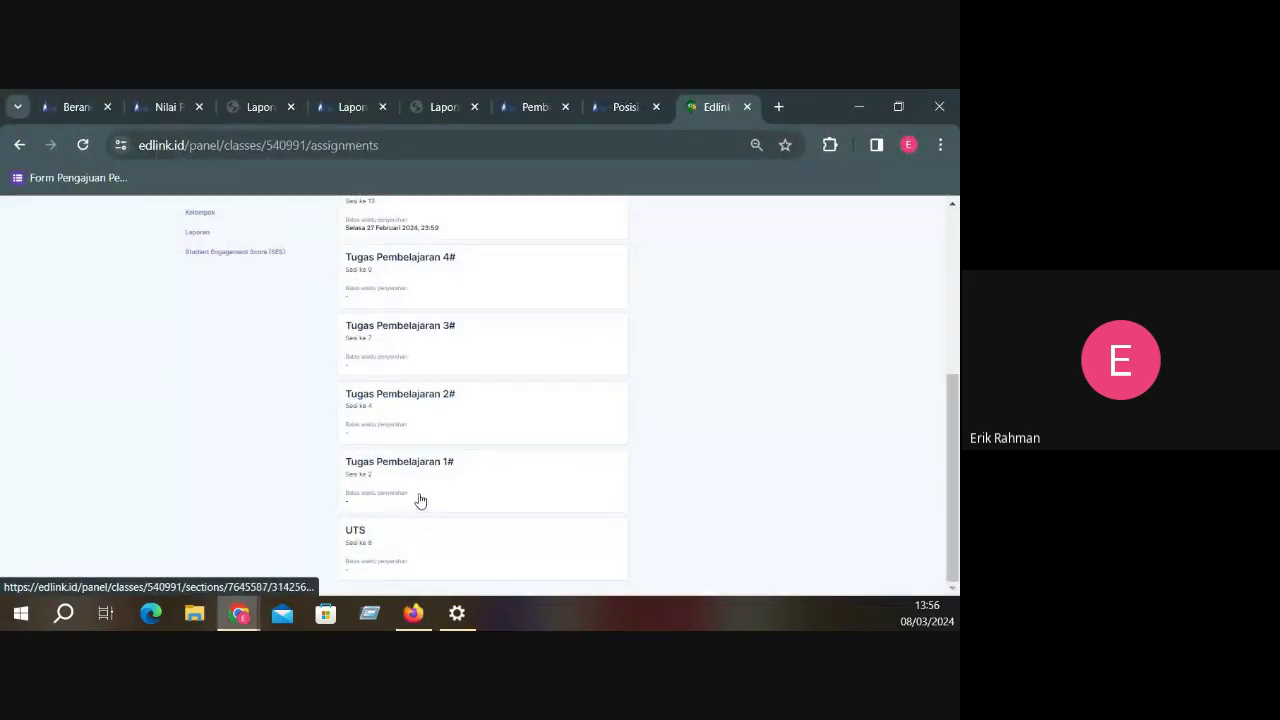
Open Tugas Pembelajaran 1# and review the students' submissions and grades
scroll(417, 508, "up", 2)
scroll(469, 431, "down", 2)
left_click(431, 464)
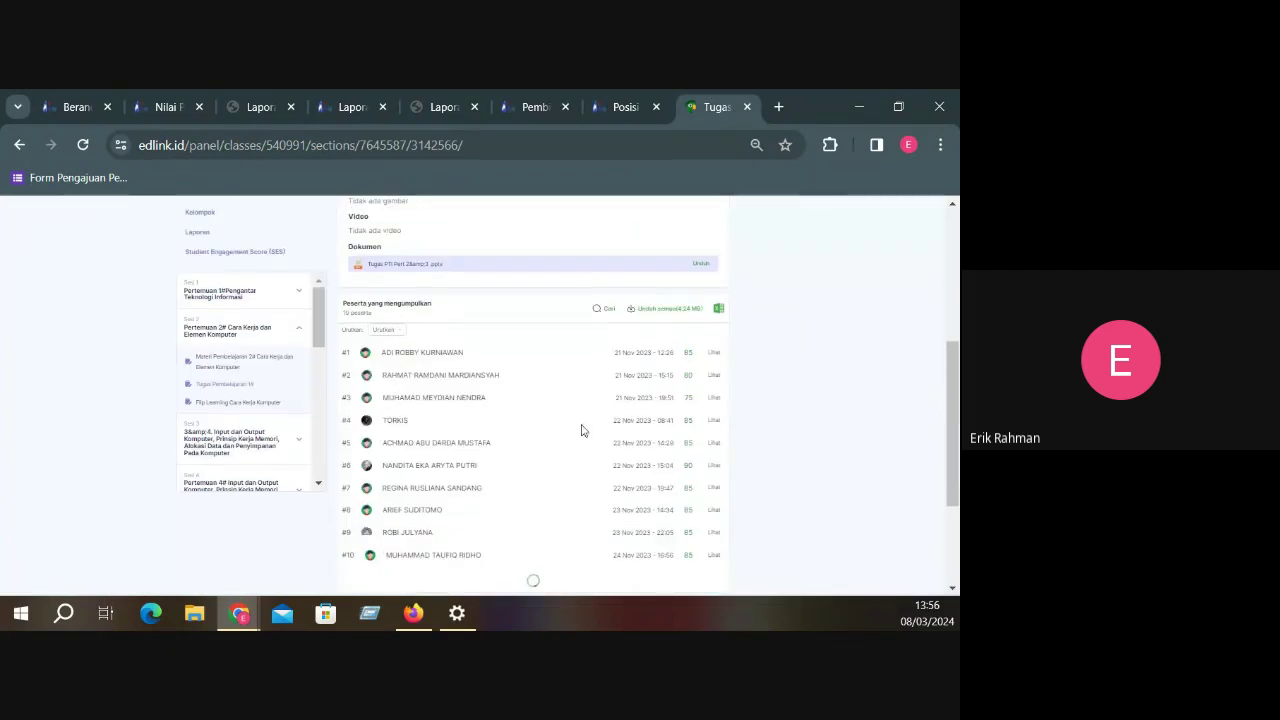
scroll(580, 429, "down", 5)
scroll(744, 434, "up", 10)
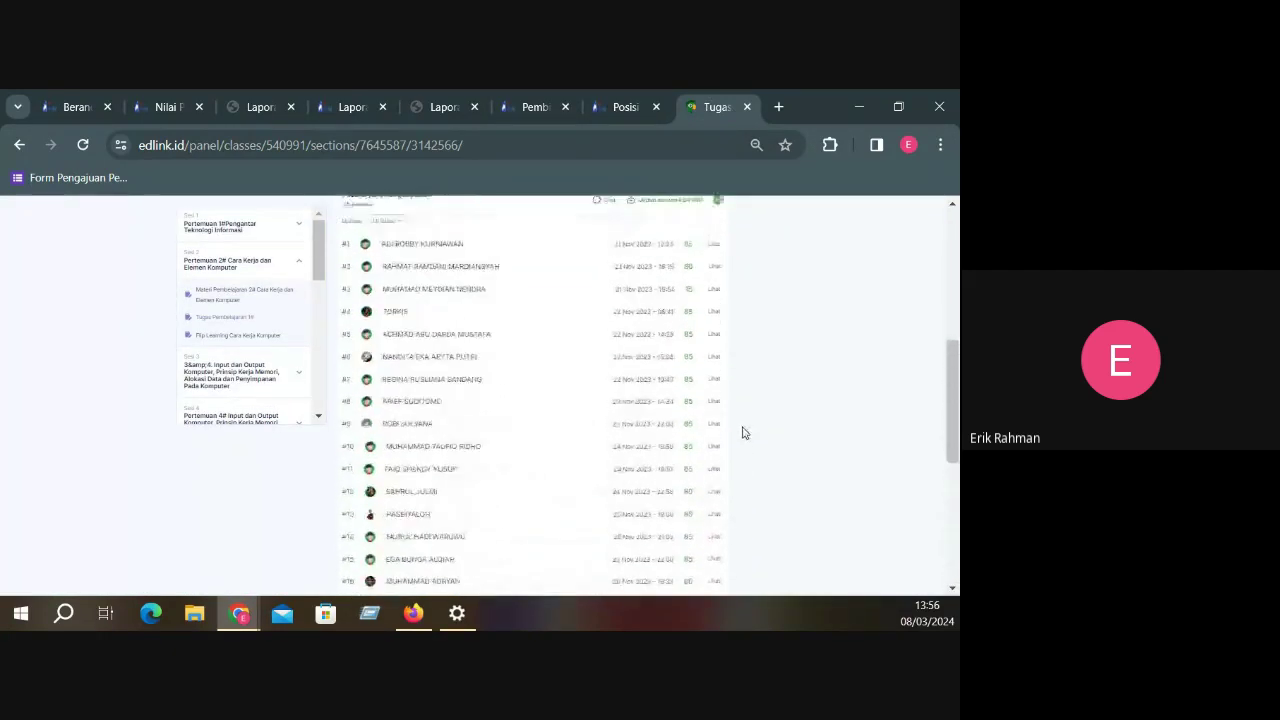
Go back to the assignment list, open the UTS assignment, and review its participants' submissions and grades
left_click(224, 258)
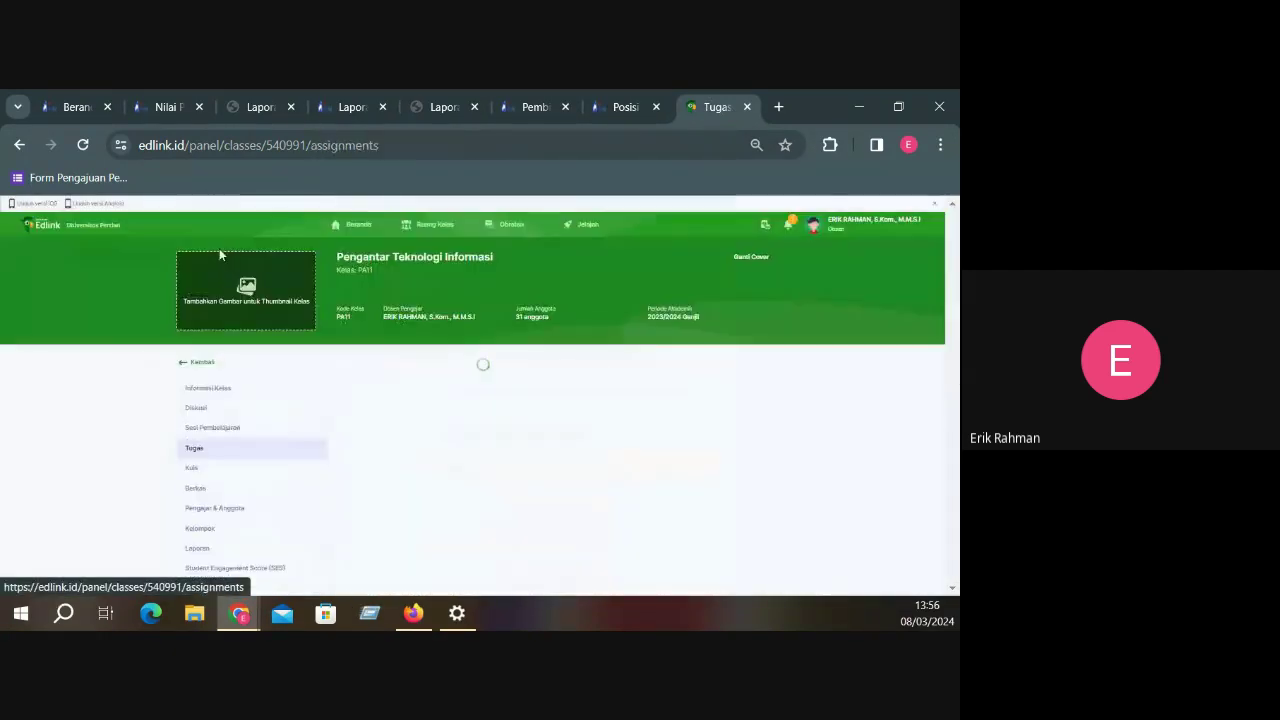
scroll(566, 370, "down", 3)
scroll(445, 561, "down", 2)
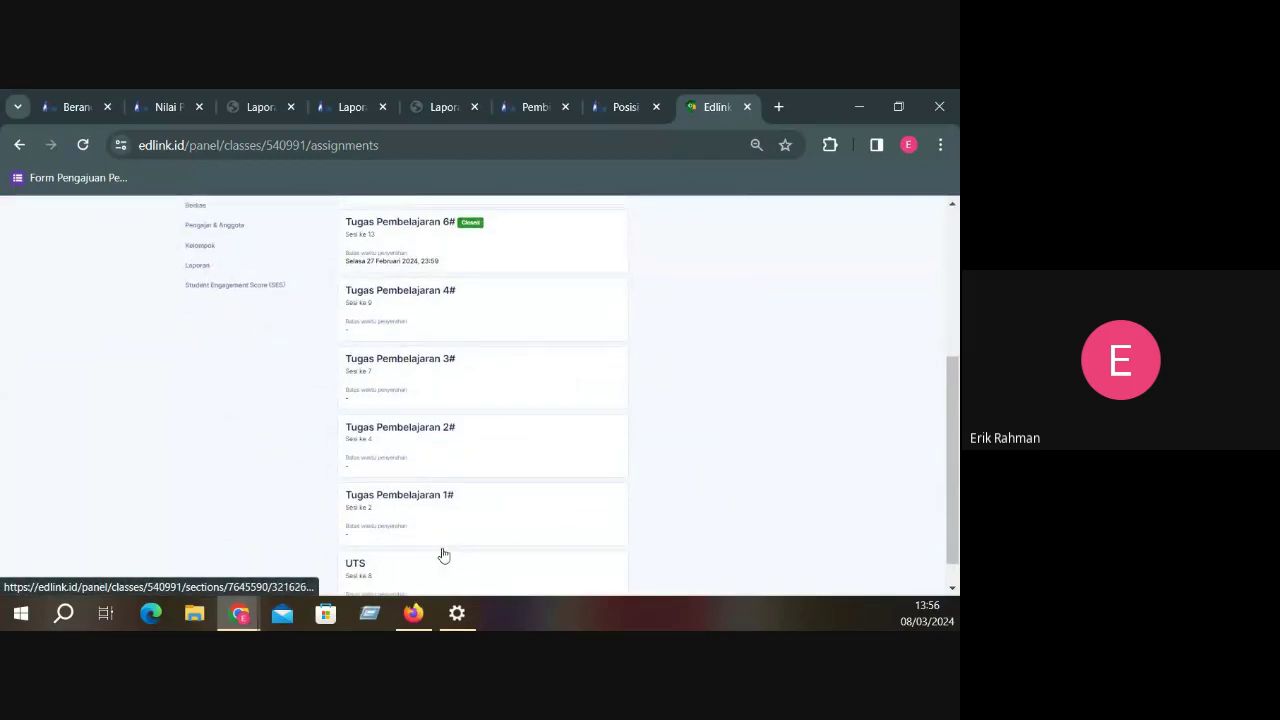
left_click(437, 537)
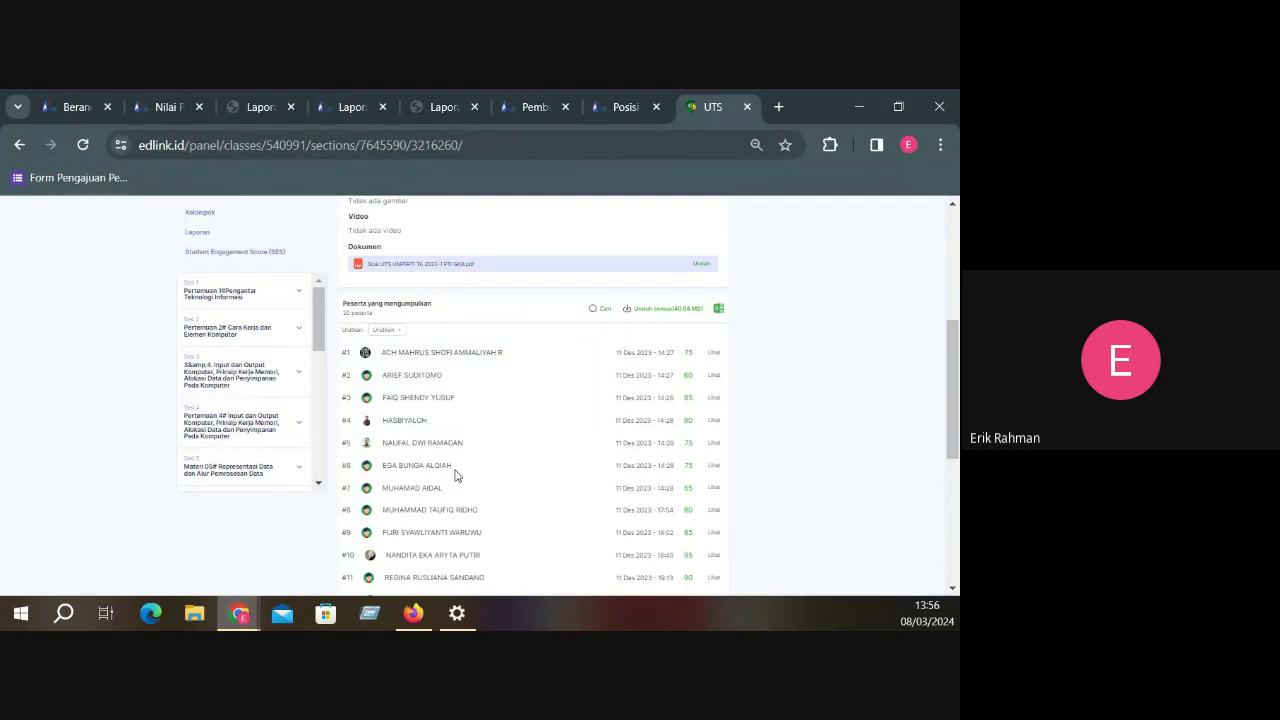
scroll(455, 475, "down", 5)
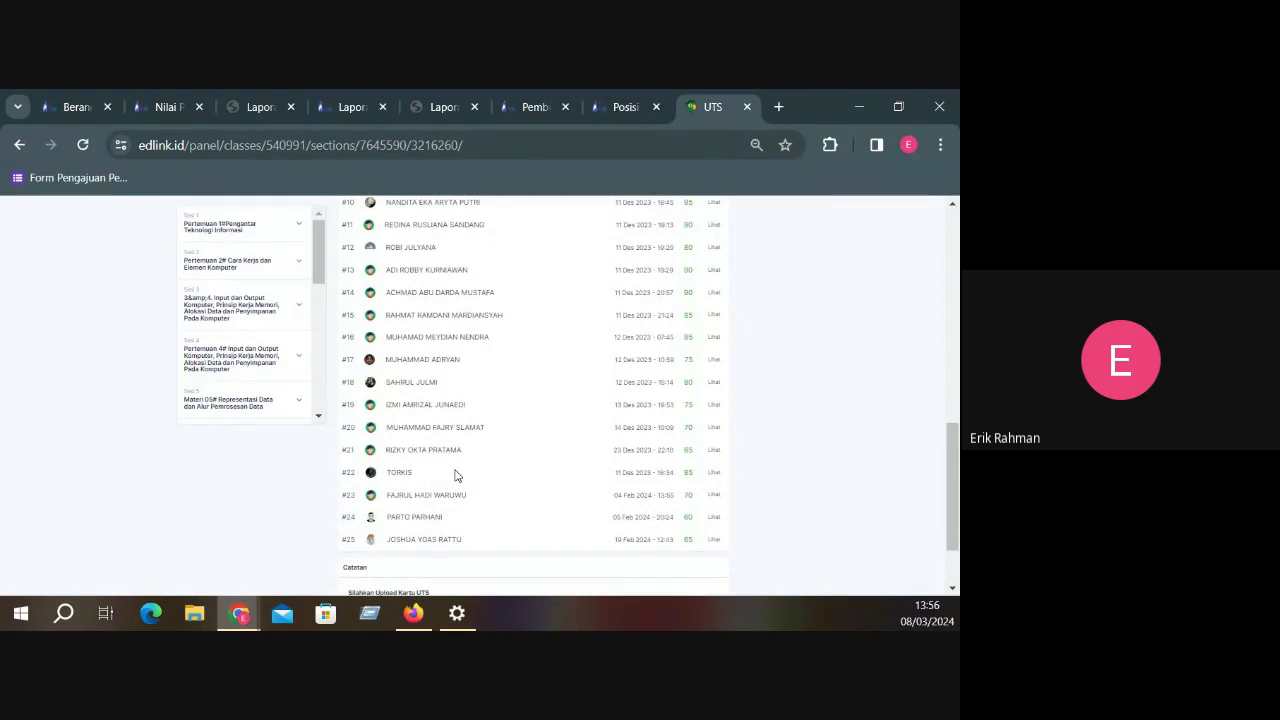
scroll(540, 405, "up", 1)
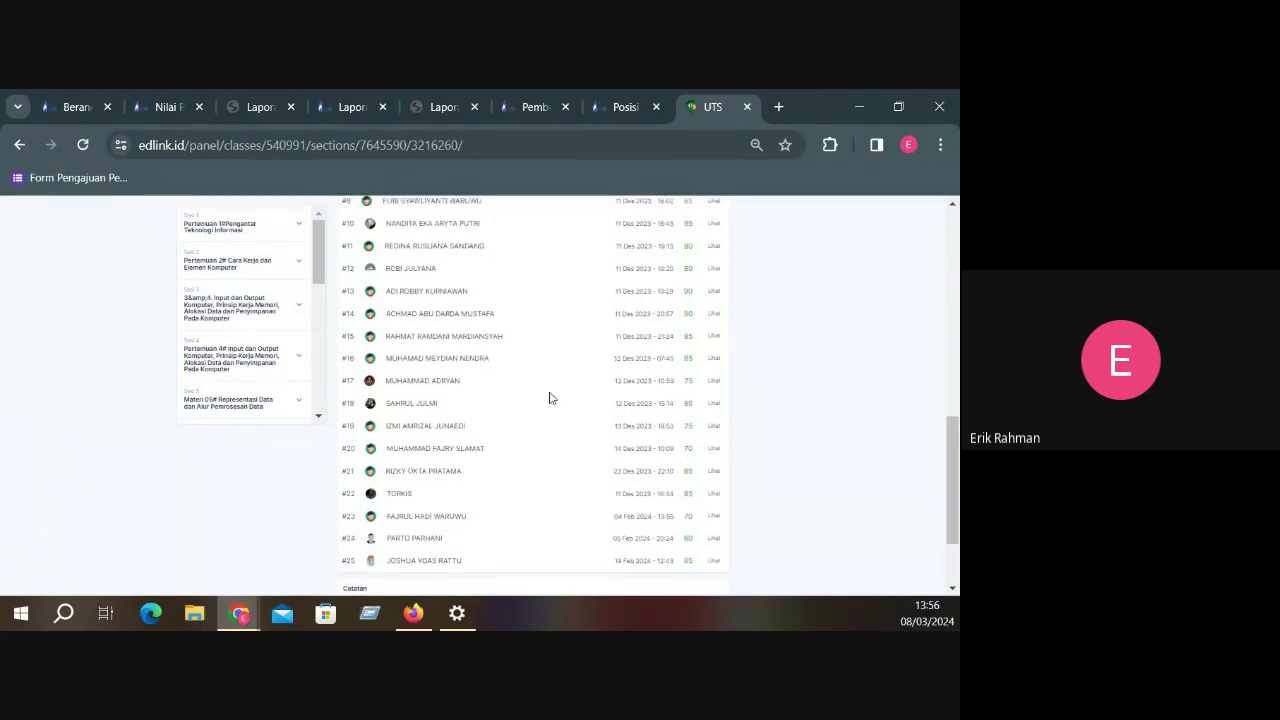
scroll(549, 398, "up", 10)
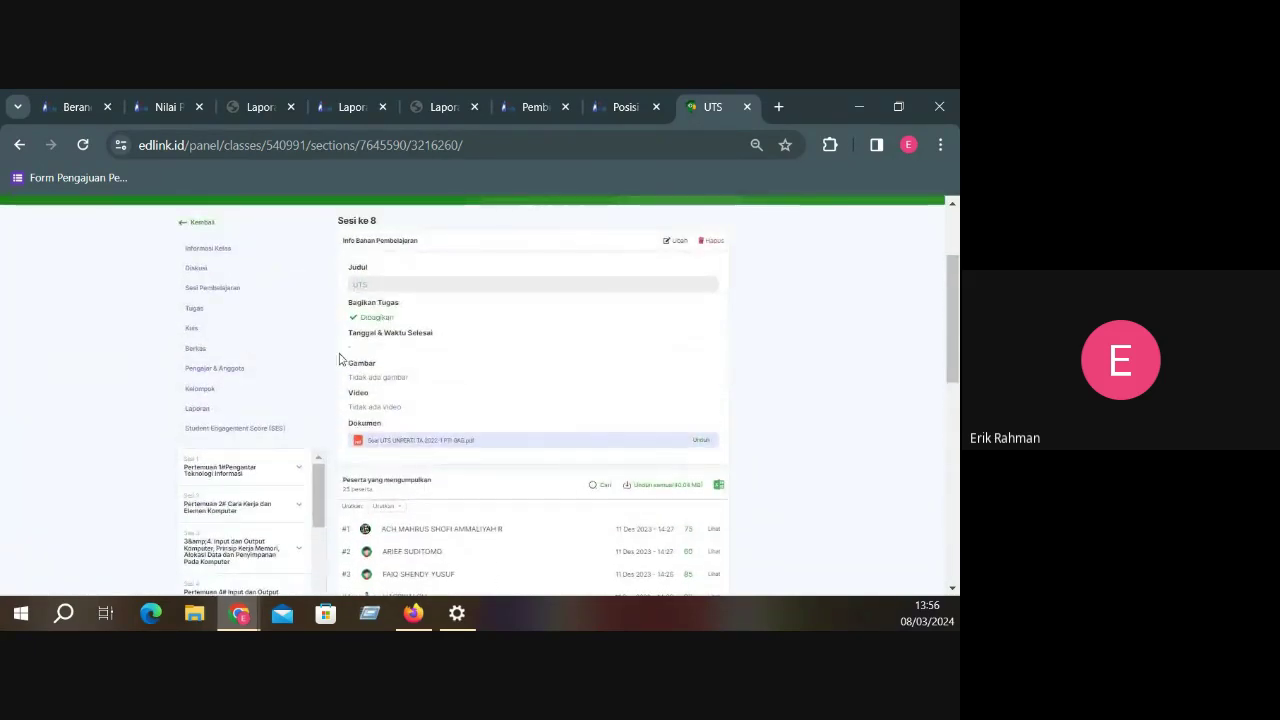
Open session 16 (UAS) from the class's learning sessions and examine its details and shared learning material
left_click(221, 291)
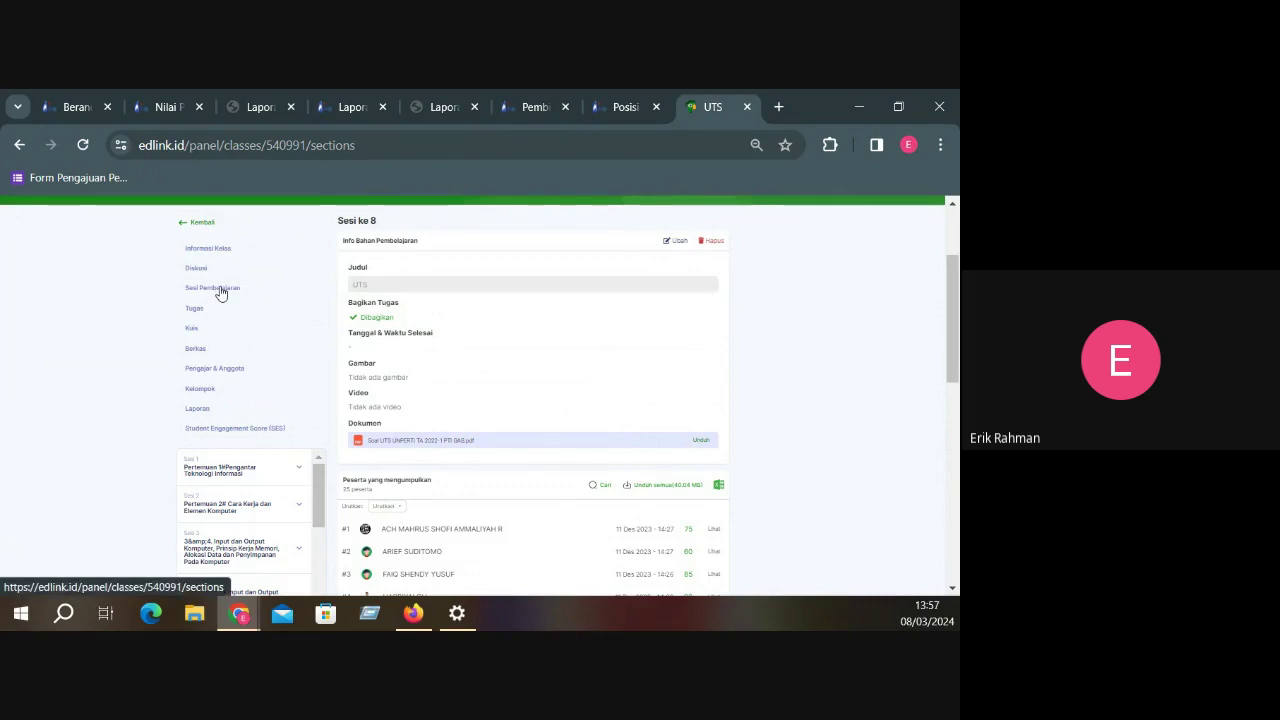
scroll(477, 345, "down", 15)
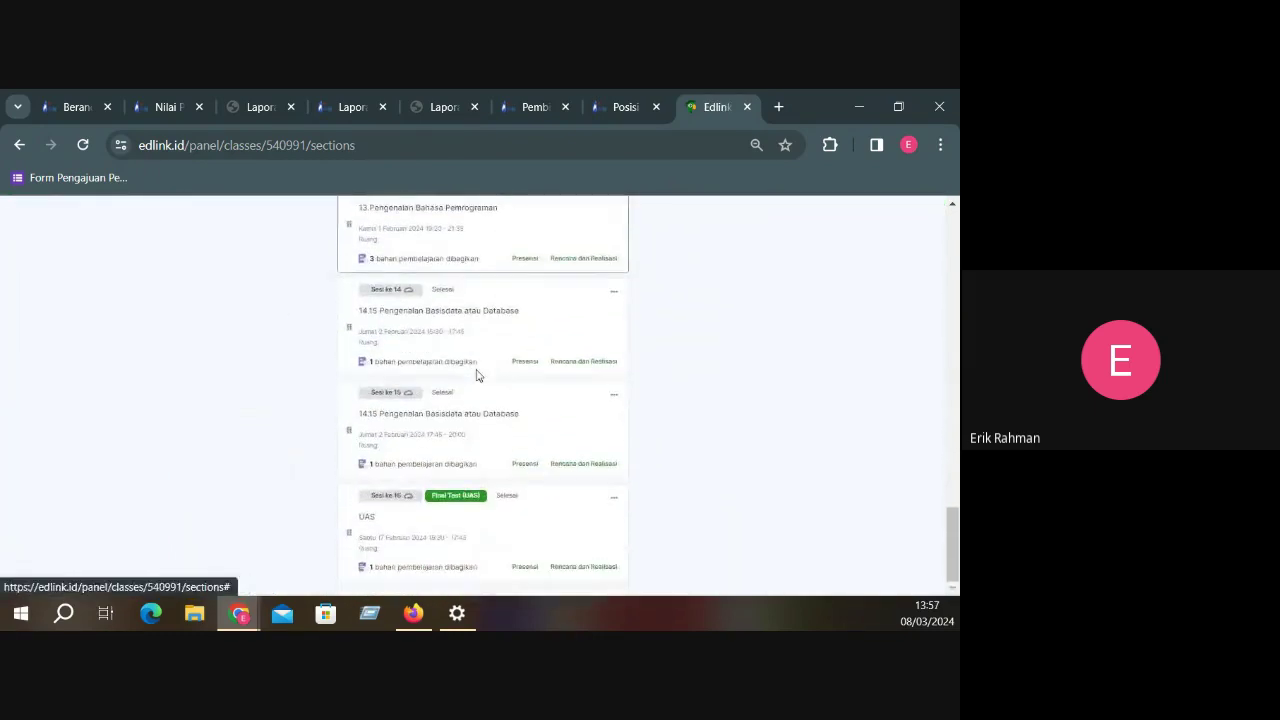
left_click(455, 520)
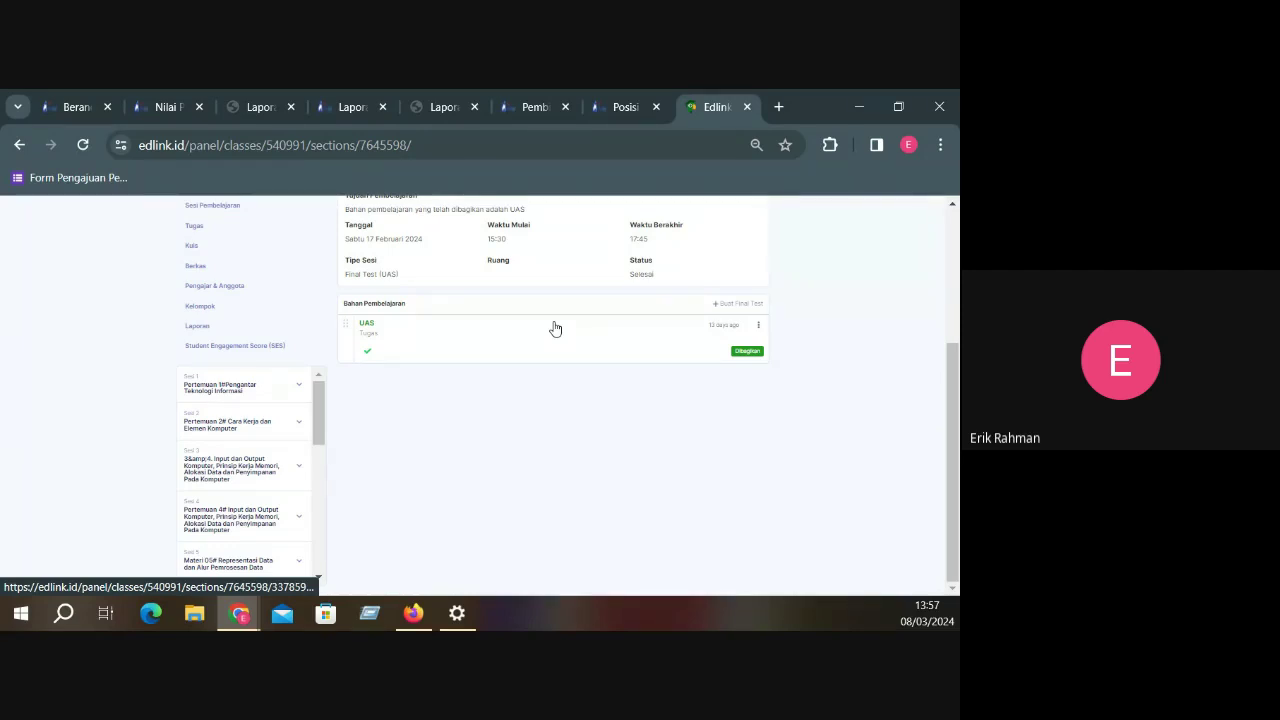
scroll(552, 330, "up", 3)
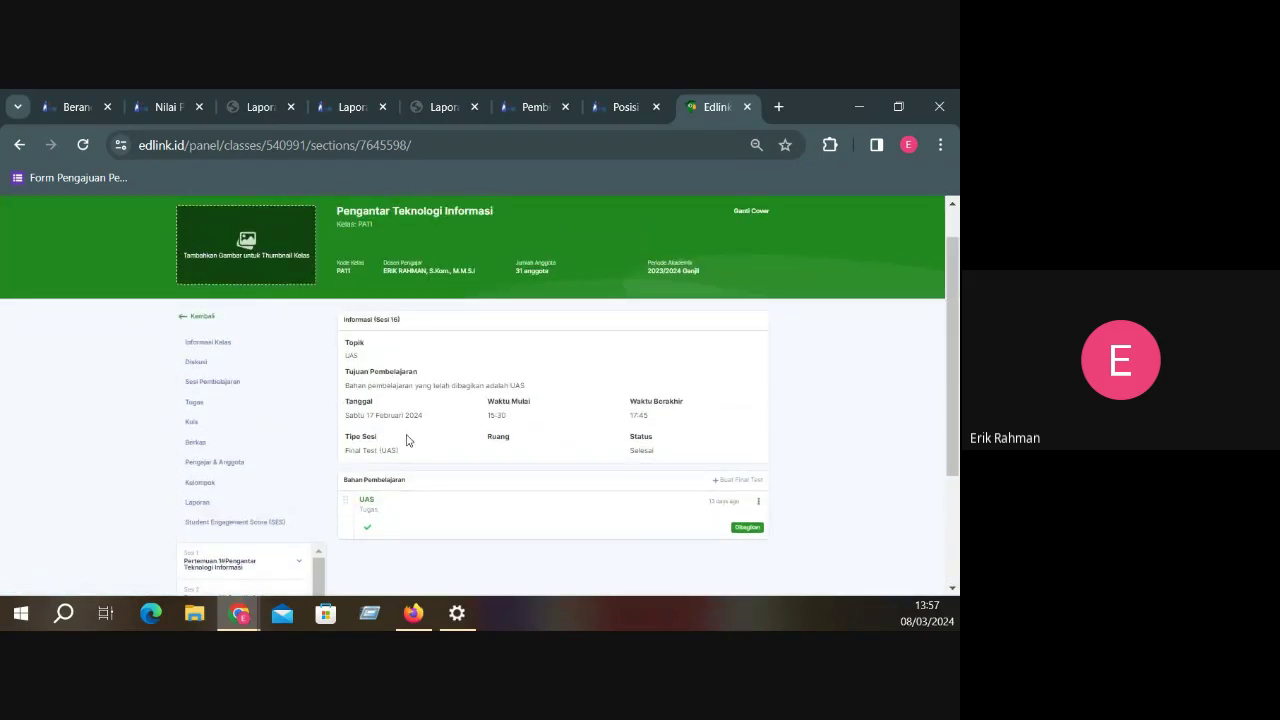
Start sharing a new assignment from the class's Diskusi page and choose Sesi 16 with the topic UAS
left_click(200, 366)
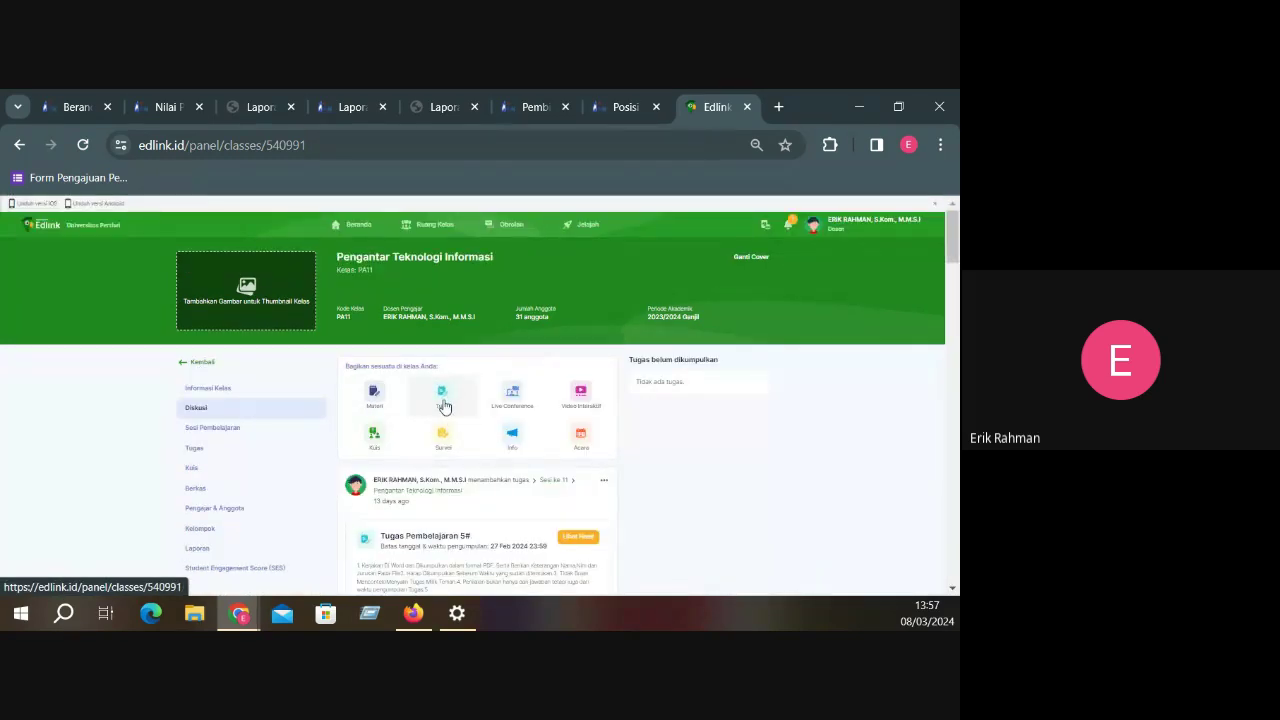
left_click(445, 406)
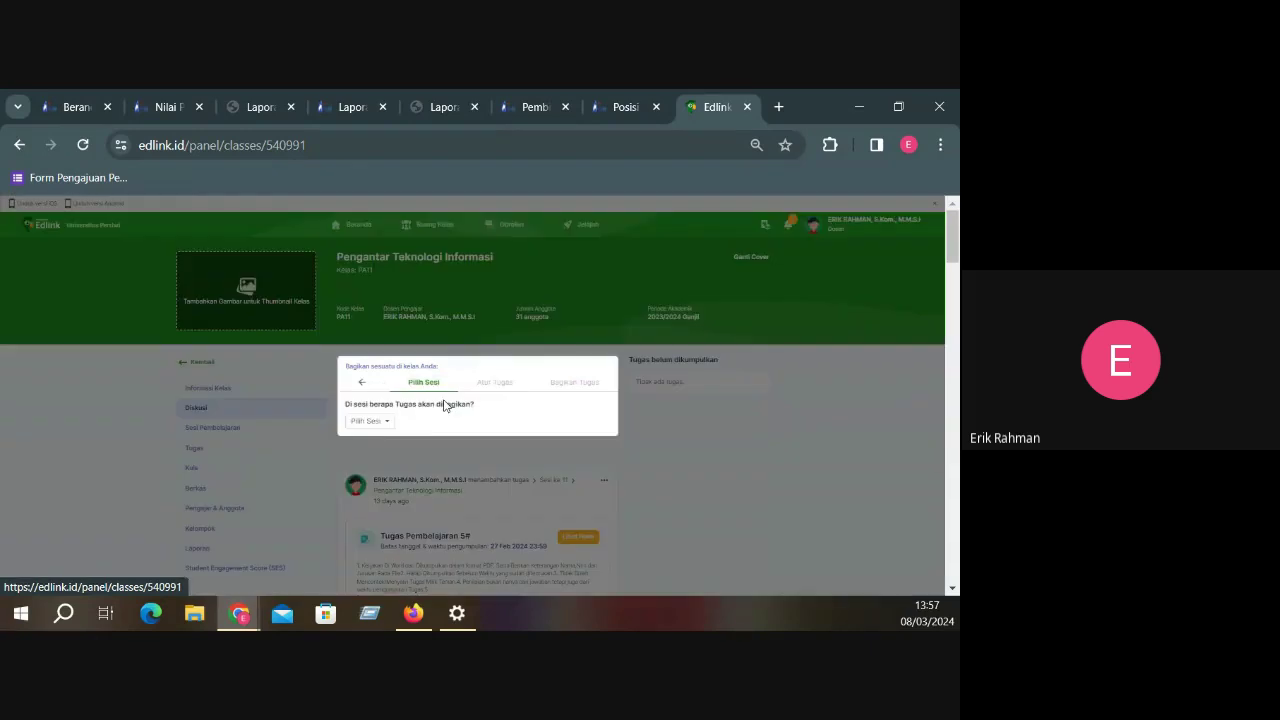
left_click(380, 424)
scroll(390, 480, "down", 3)
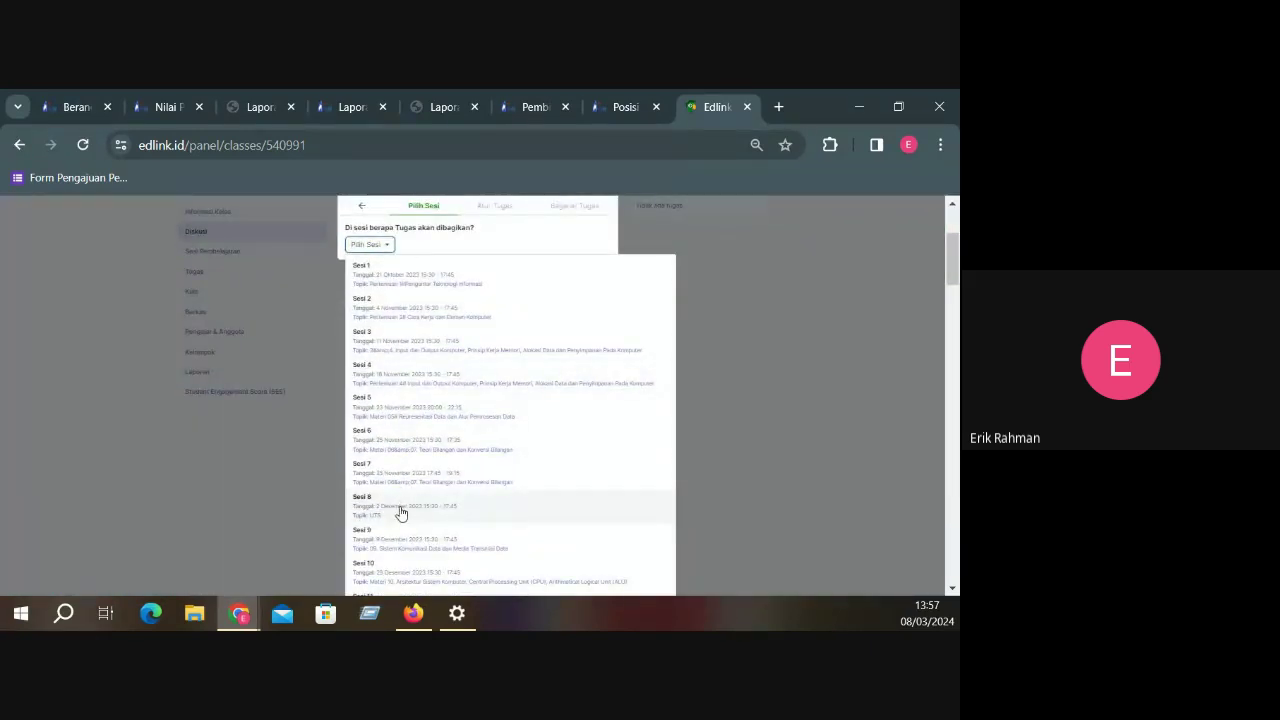
scroll(400, 515, "down", 3)
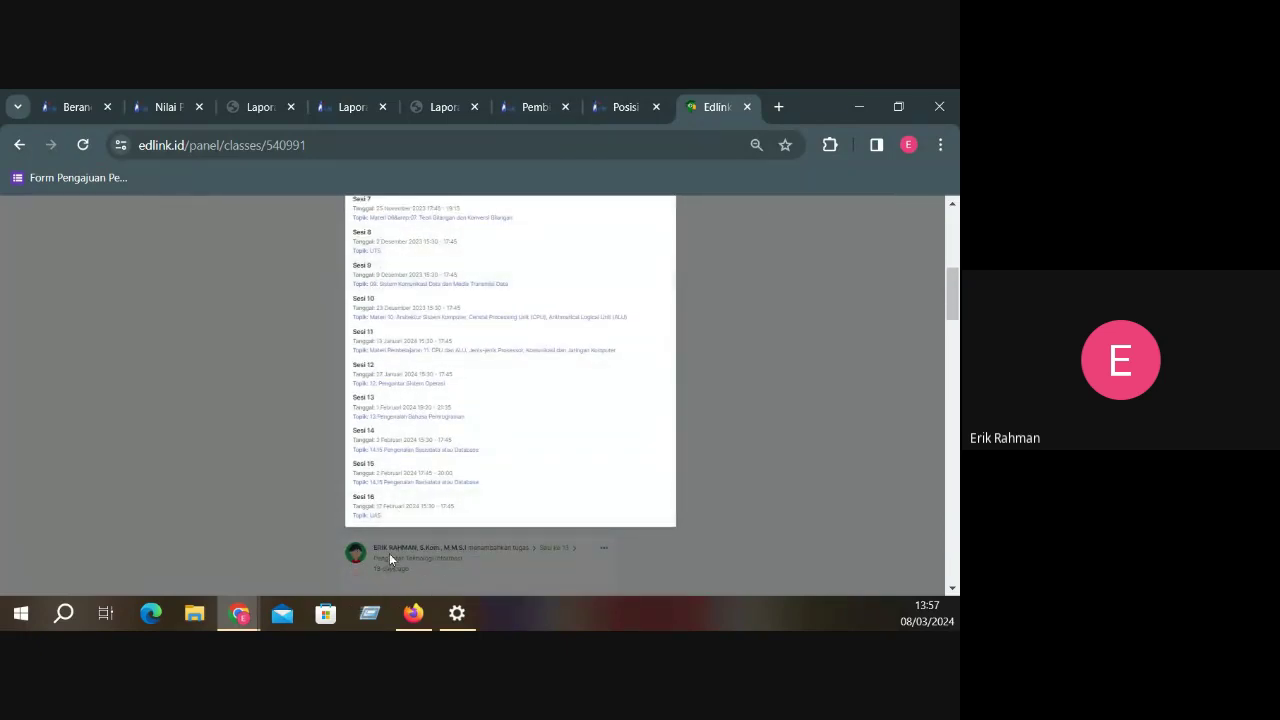
left_click(401, 506)
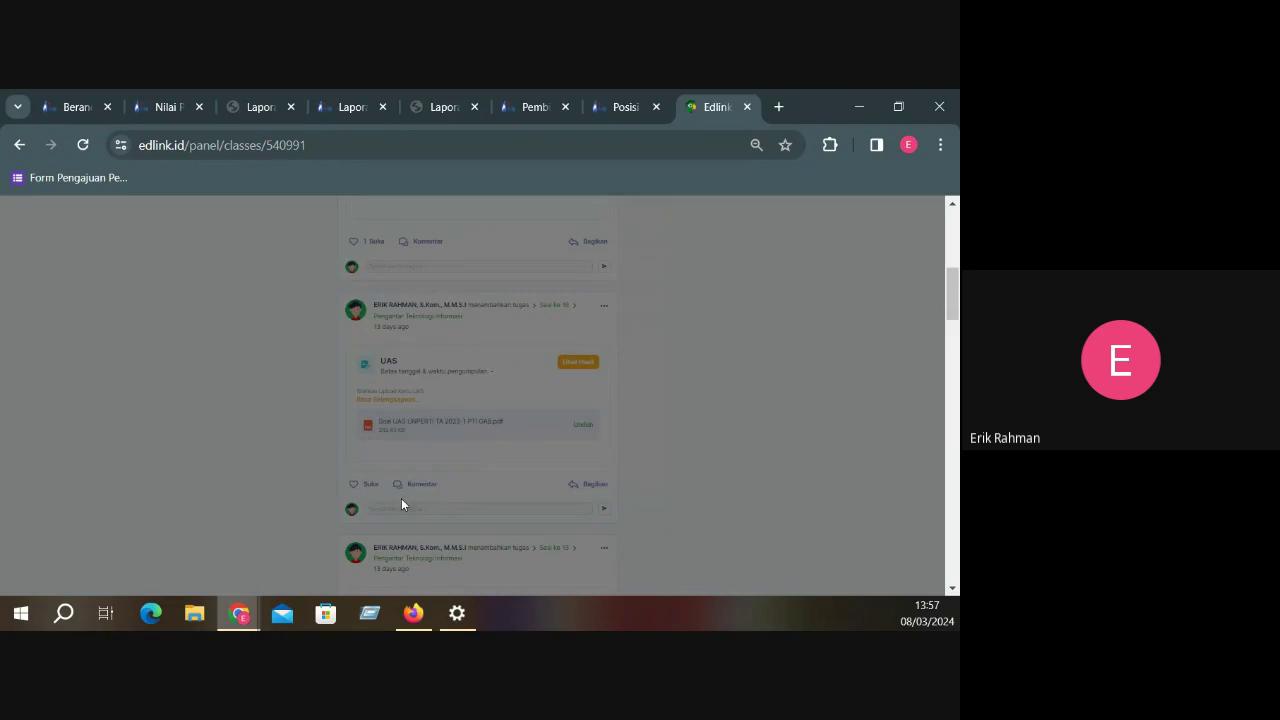
scroll(540, 394, "up", 6)
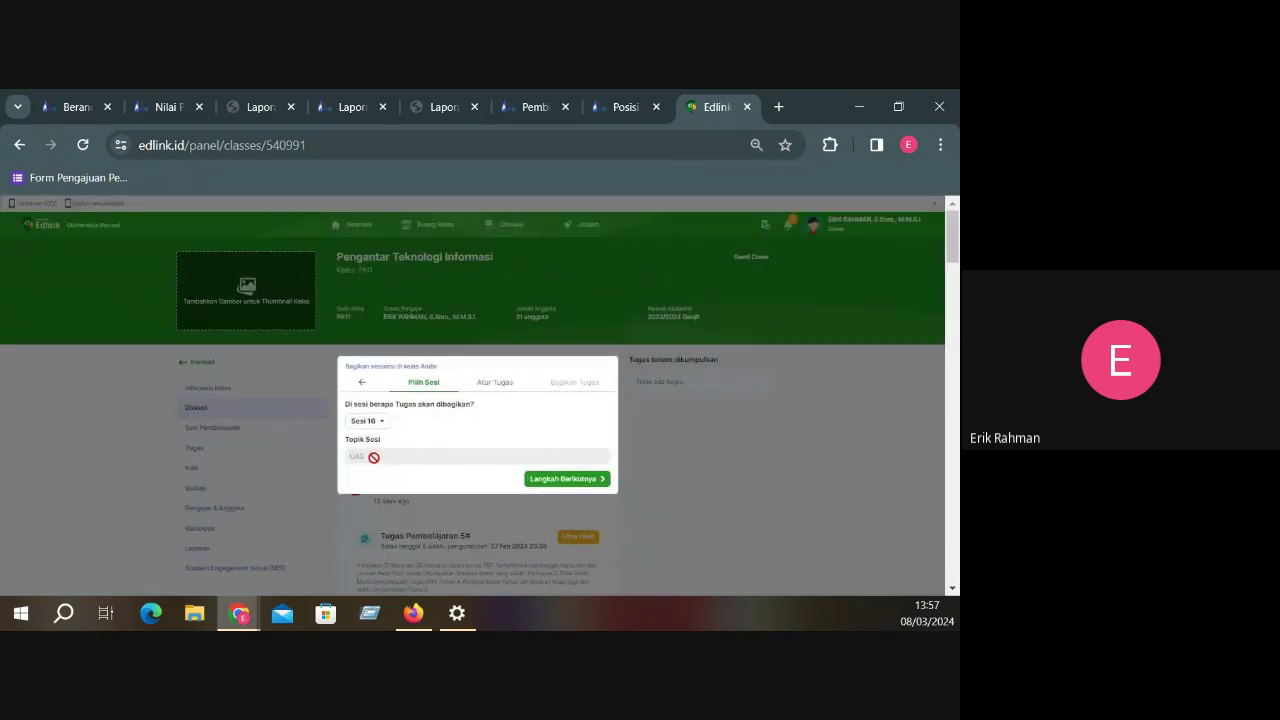
Continue to the setup of the Sesi 16 assignment and enter UAS as its title
left_click(541, 481)
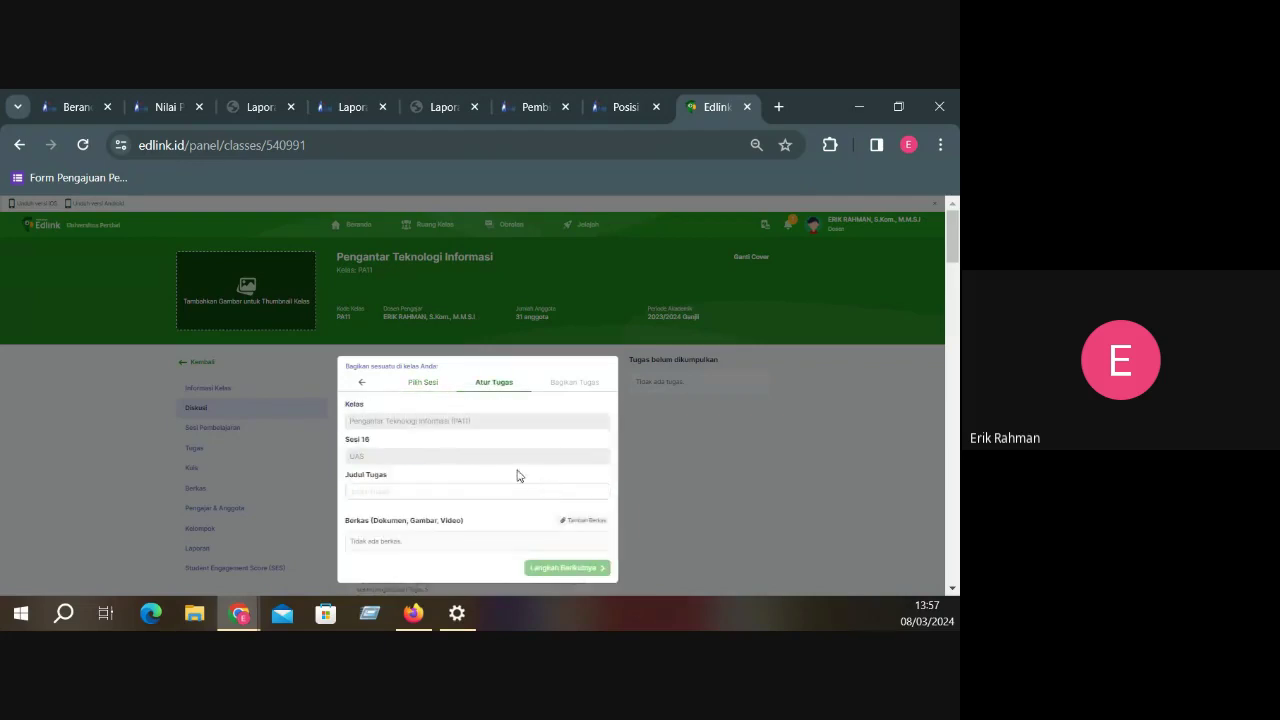
left_click(391, 492)
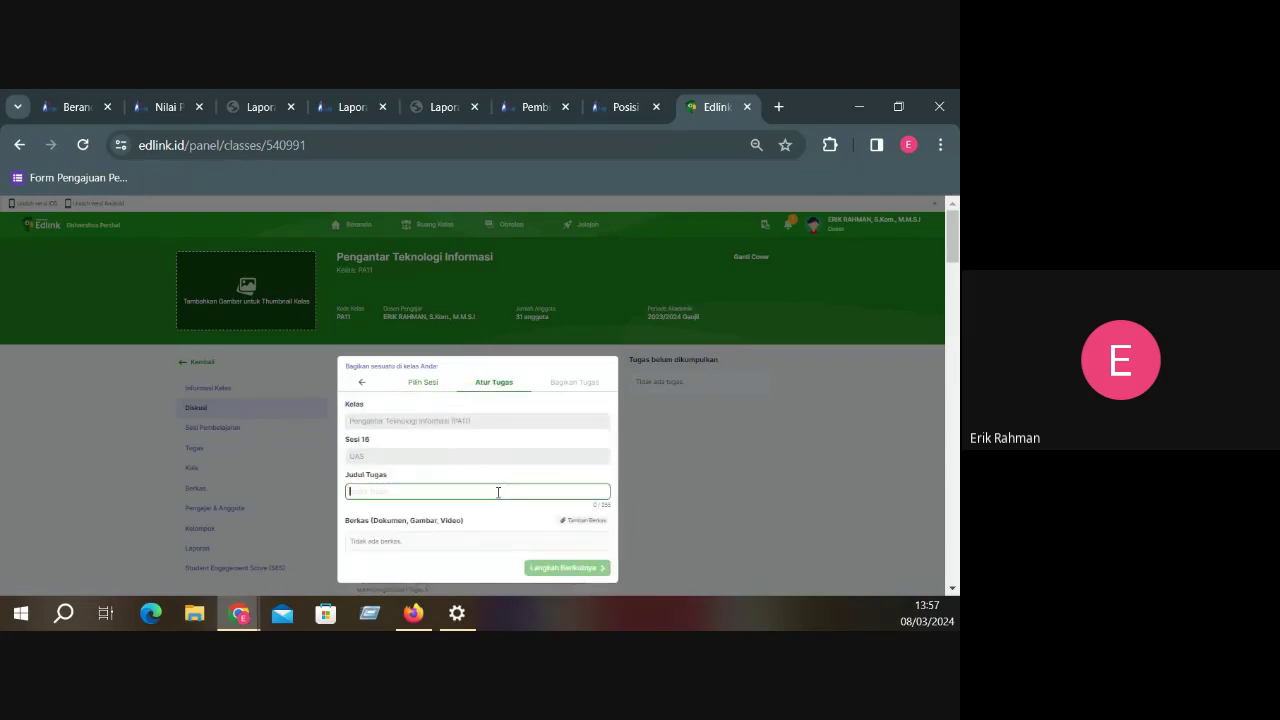
type("UAS")
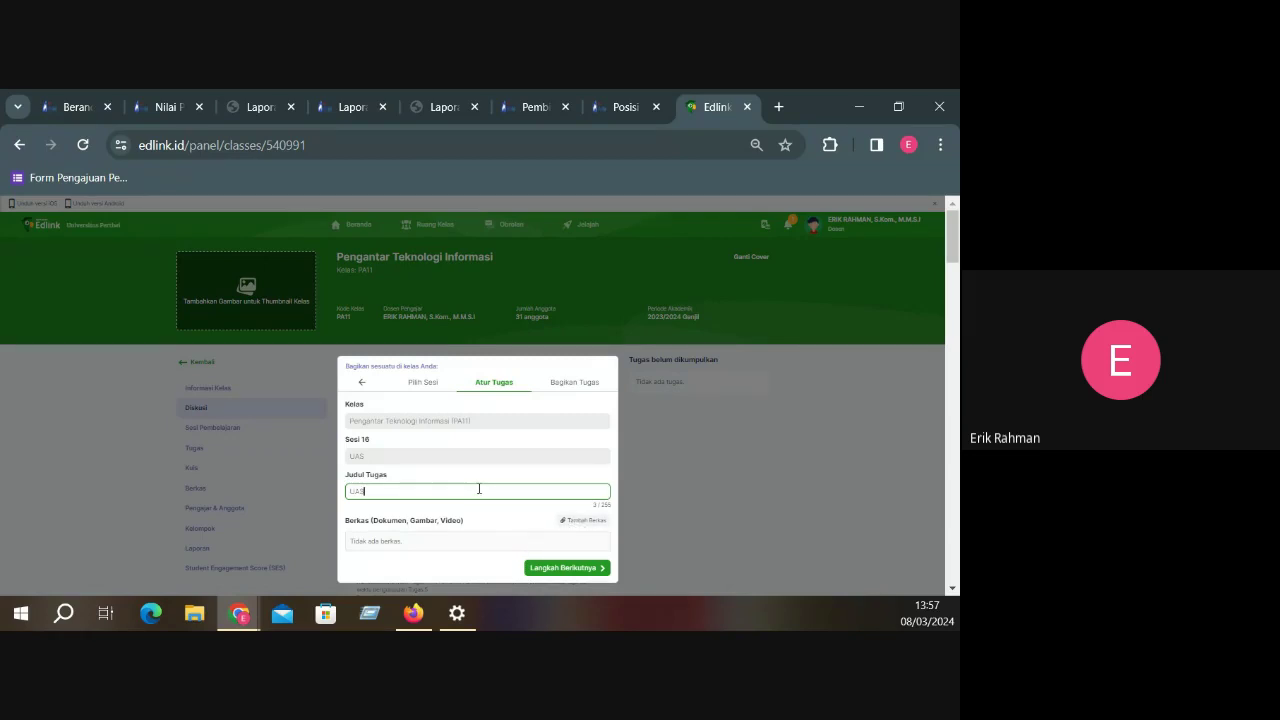
left_click(503, 528)
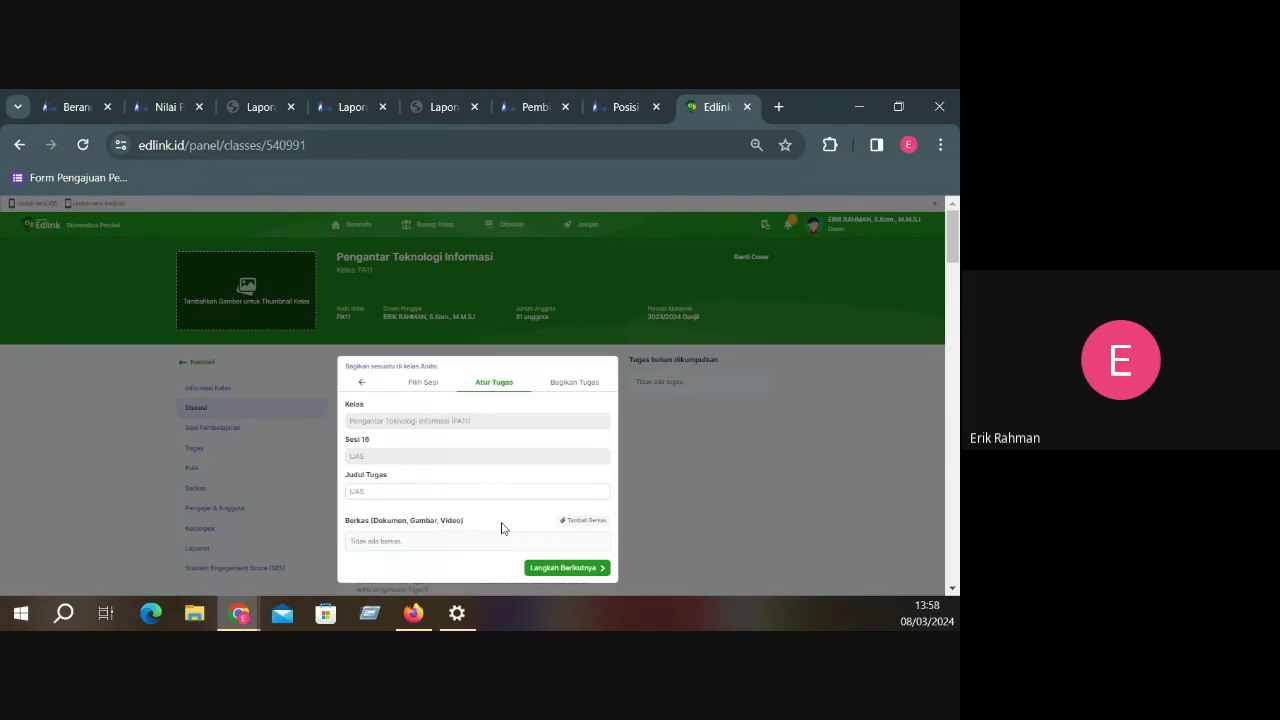
Look into the Media Library's Google Drive storage for an assignment file, cancel the selection, and discard the unsaved assignment
scroll(508, 520, "down", 1)
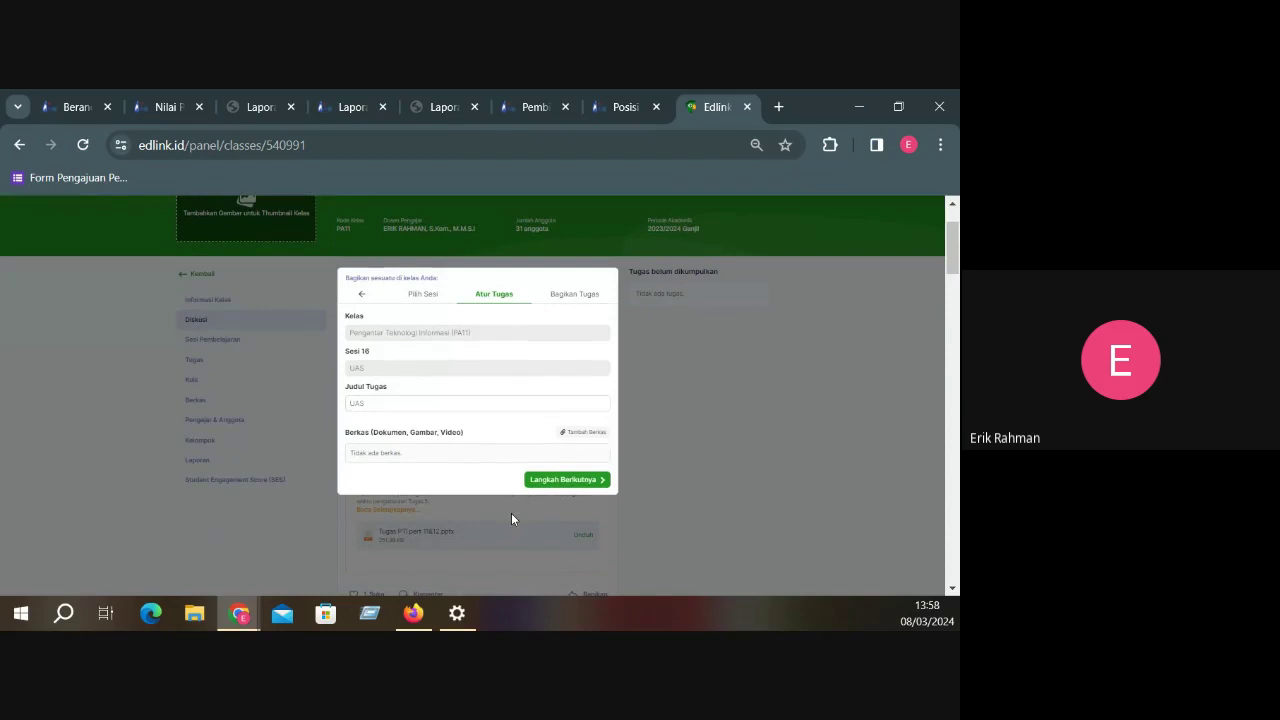
left_click(581, 431)
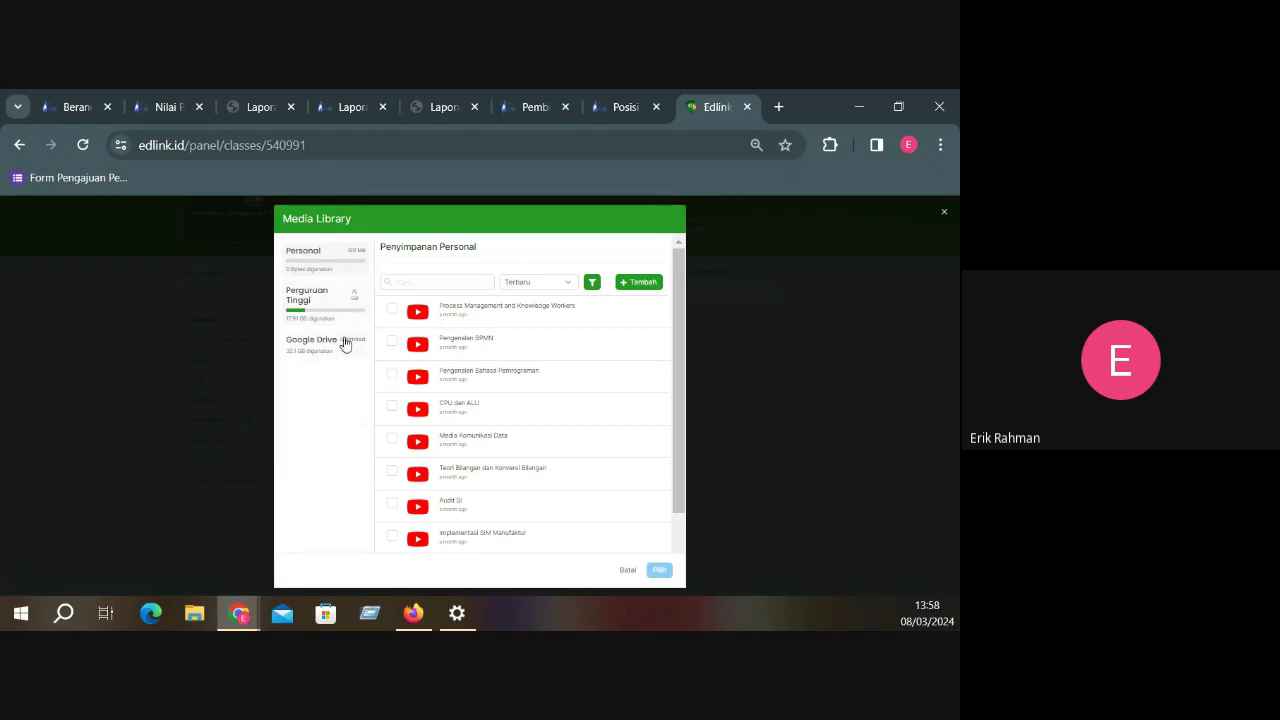
left_click(345, 345)
left_click(620, 558)
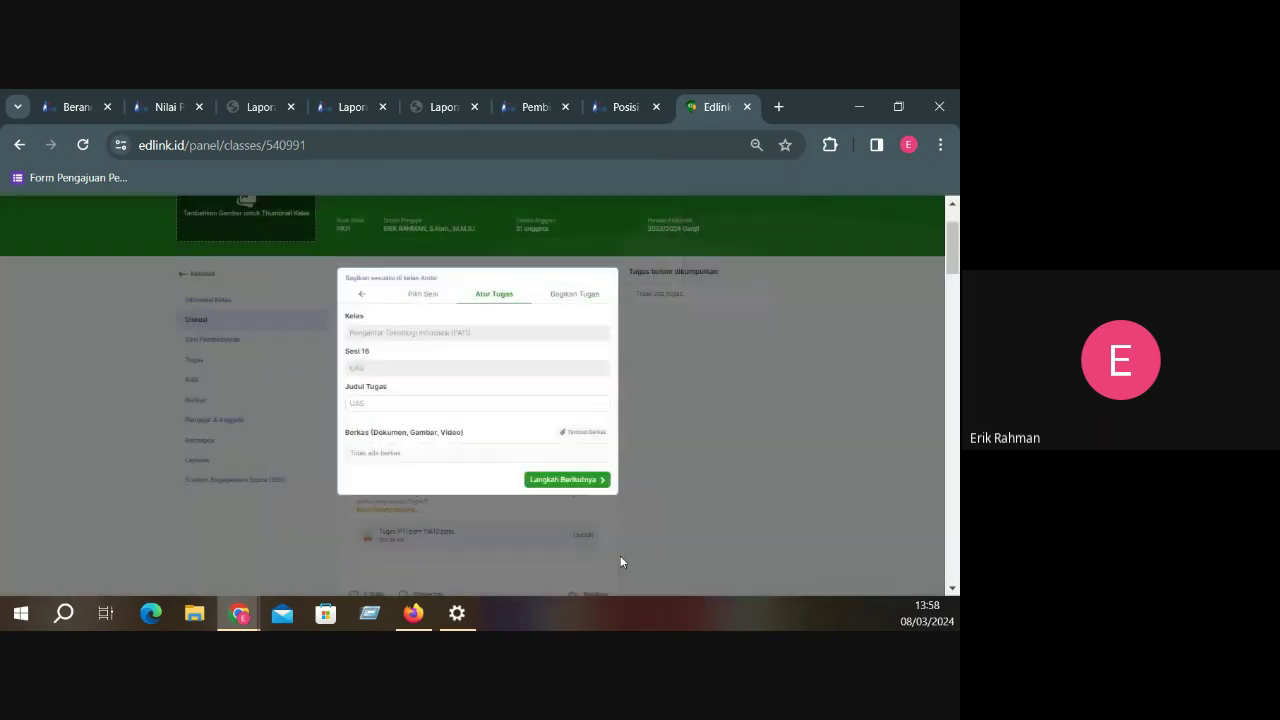
left_click(365, 295)
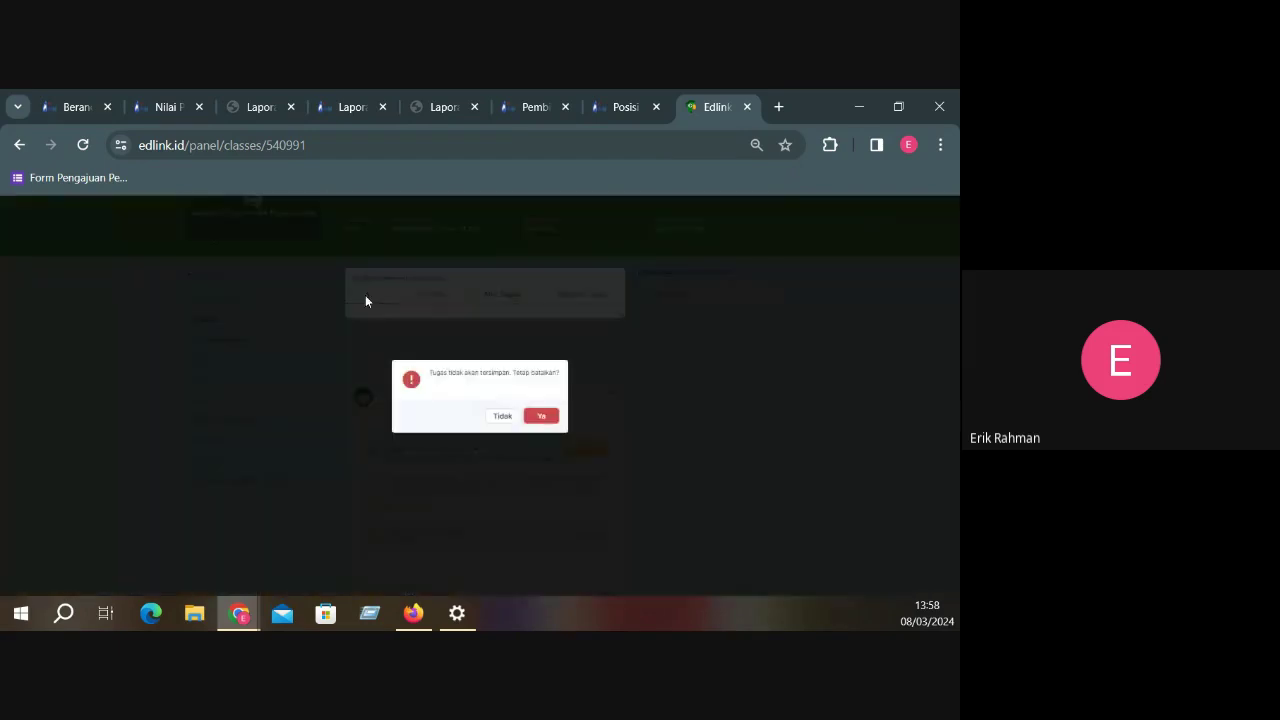
left_click(541, 416)
Open session 16 (UAS) from the class's learning sessions and open its shared UAS assignment
left_click(241, 342)
scroll(466, 498, "down", 15)
scroll(466, 498, "down", 2)
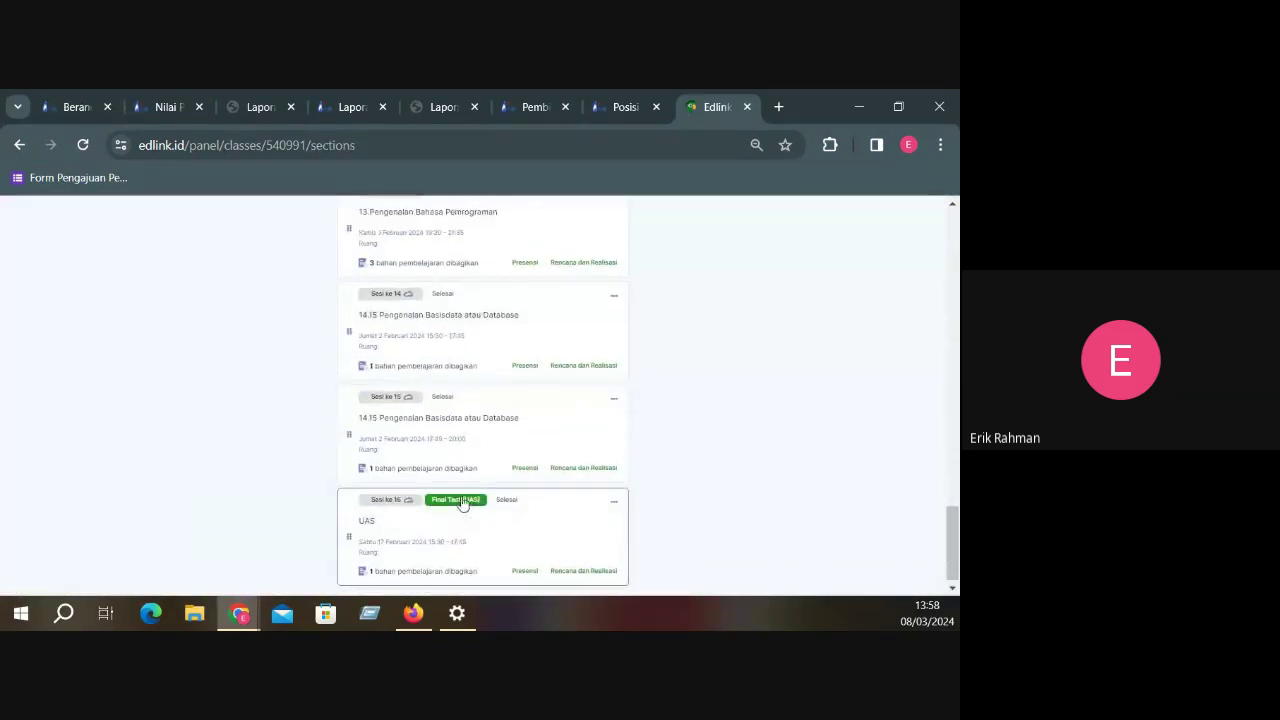
left_click(432, 520)
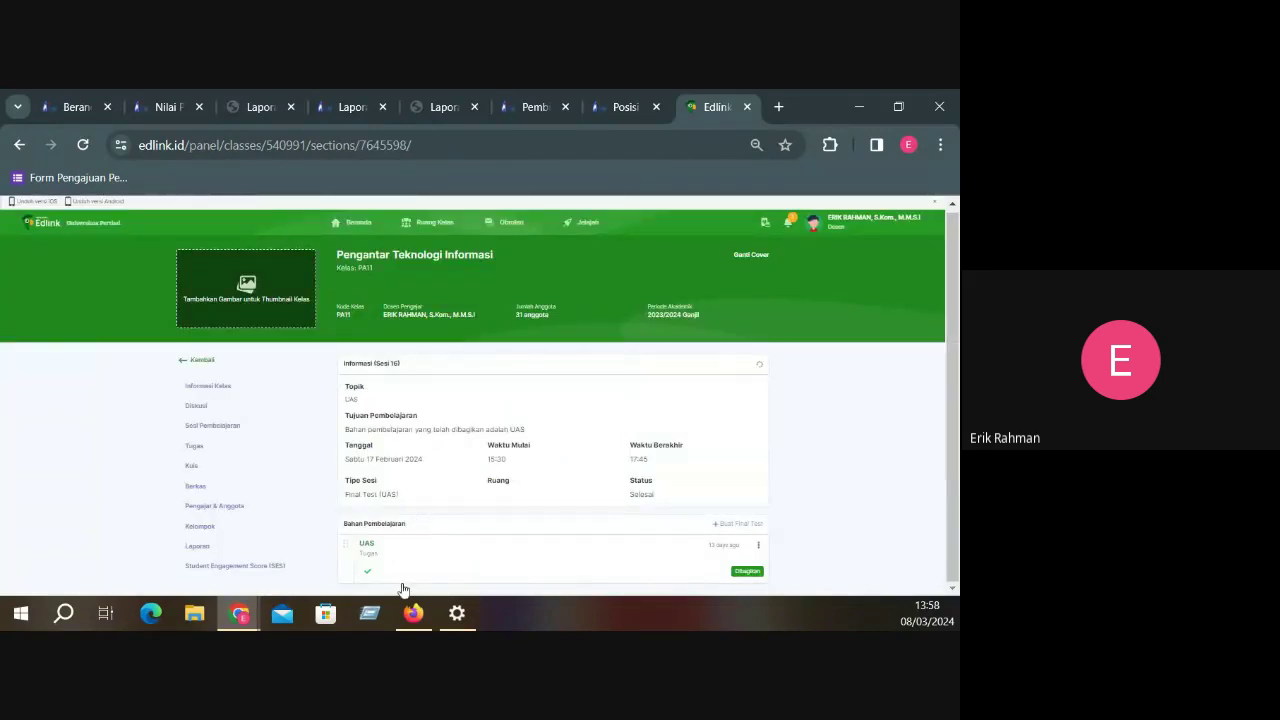
scroll(405, 560, "down", 3)
left_click(415, 345)
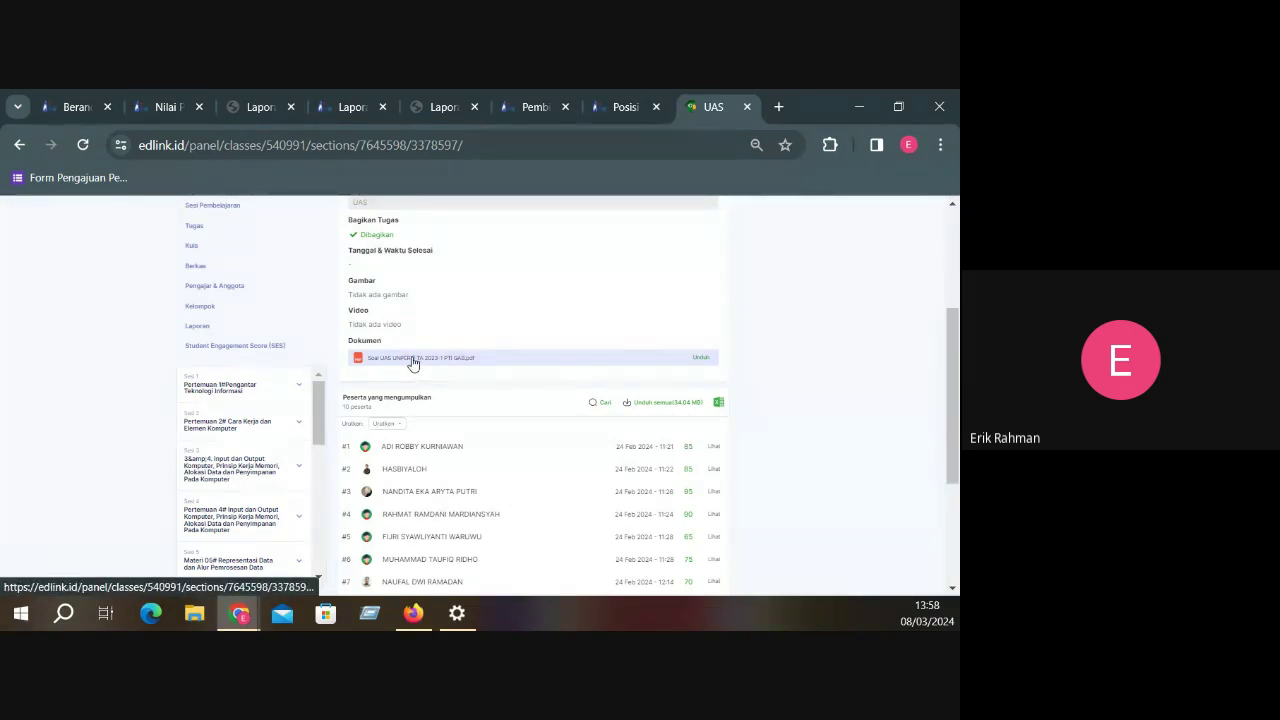
Review the UAS assignment's question document and the full list of participants' submissions and grades
scroll(432, 369, "up", 1)
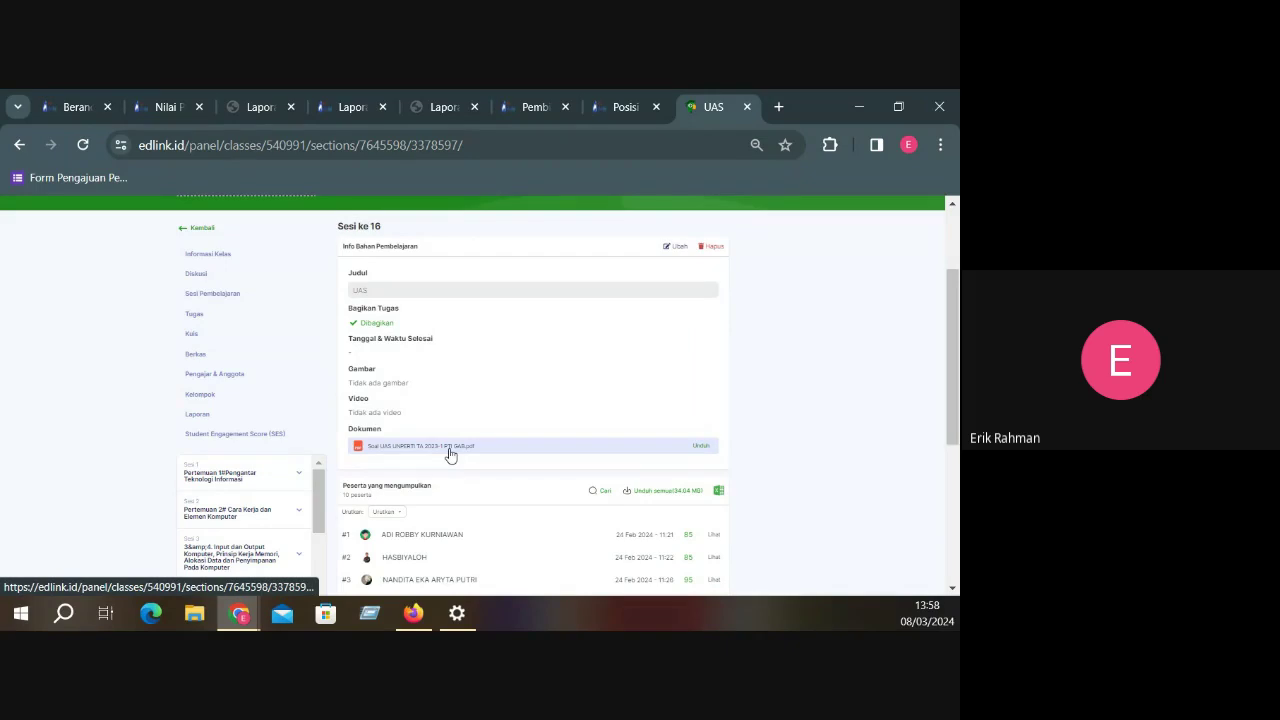
scroll(483, 490, "down", 1)
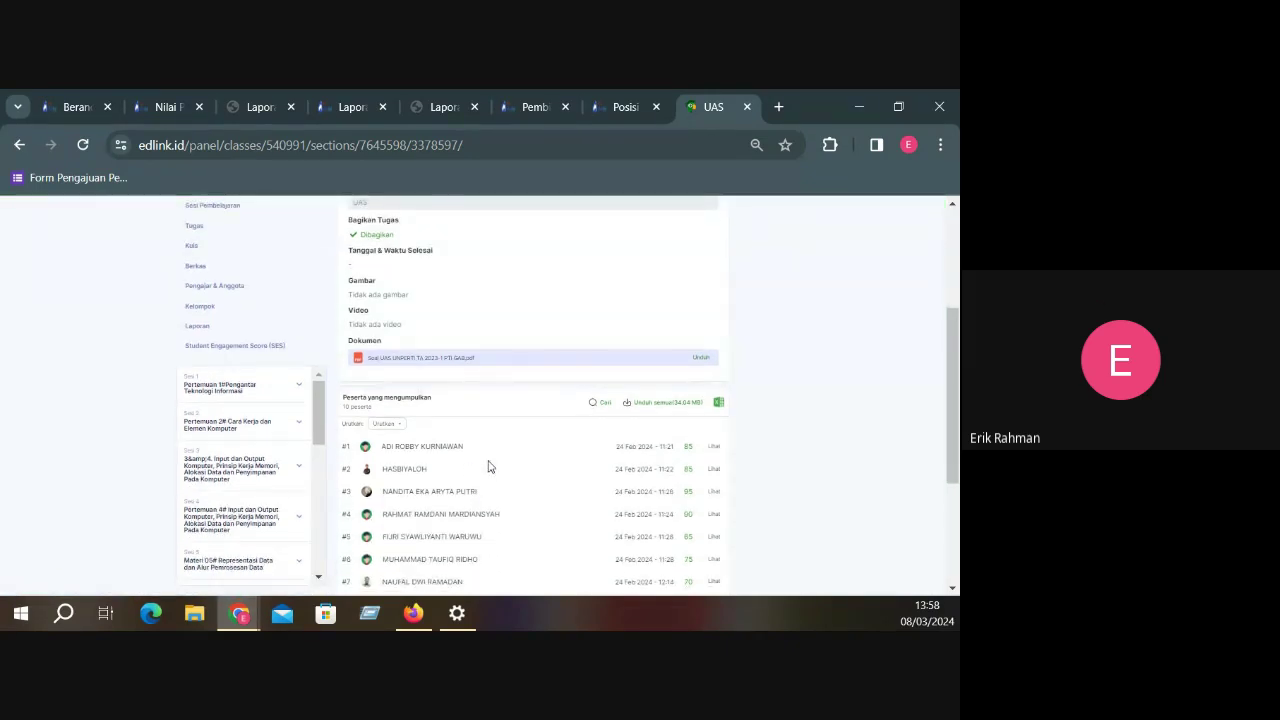
scroll(489, 466, "down", 1)
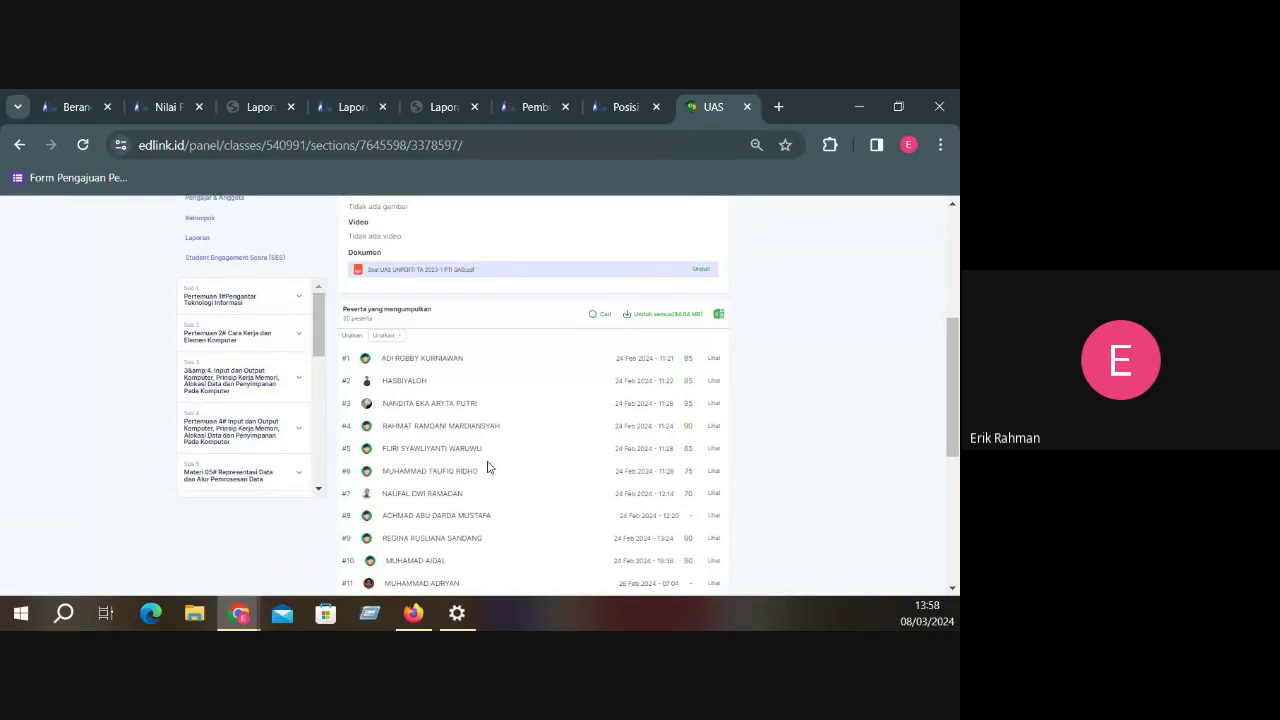
scroll(619, 434, "down", 1)
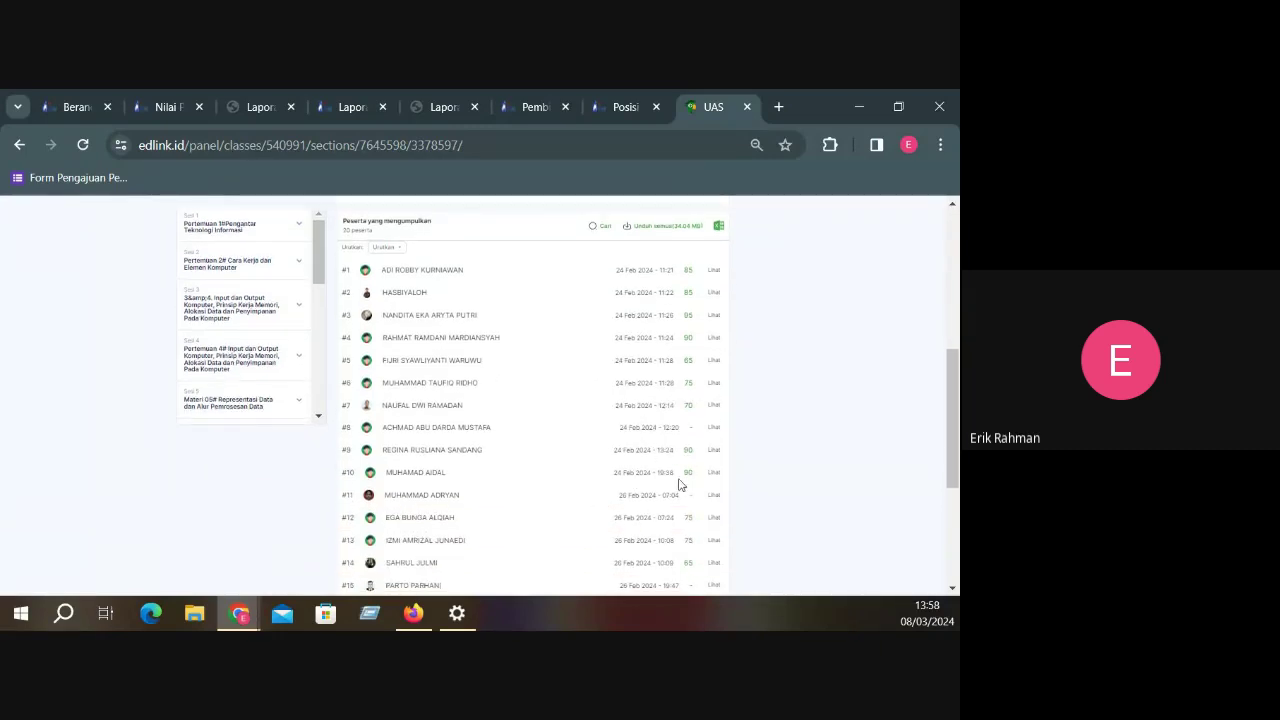
scroll(682, 486, "down", 1)
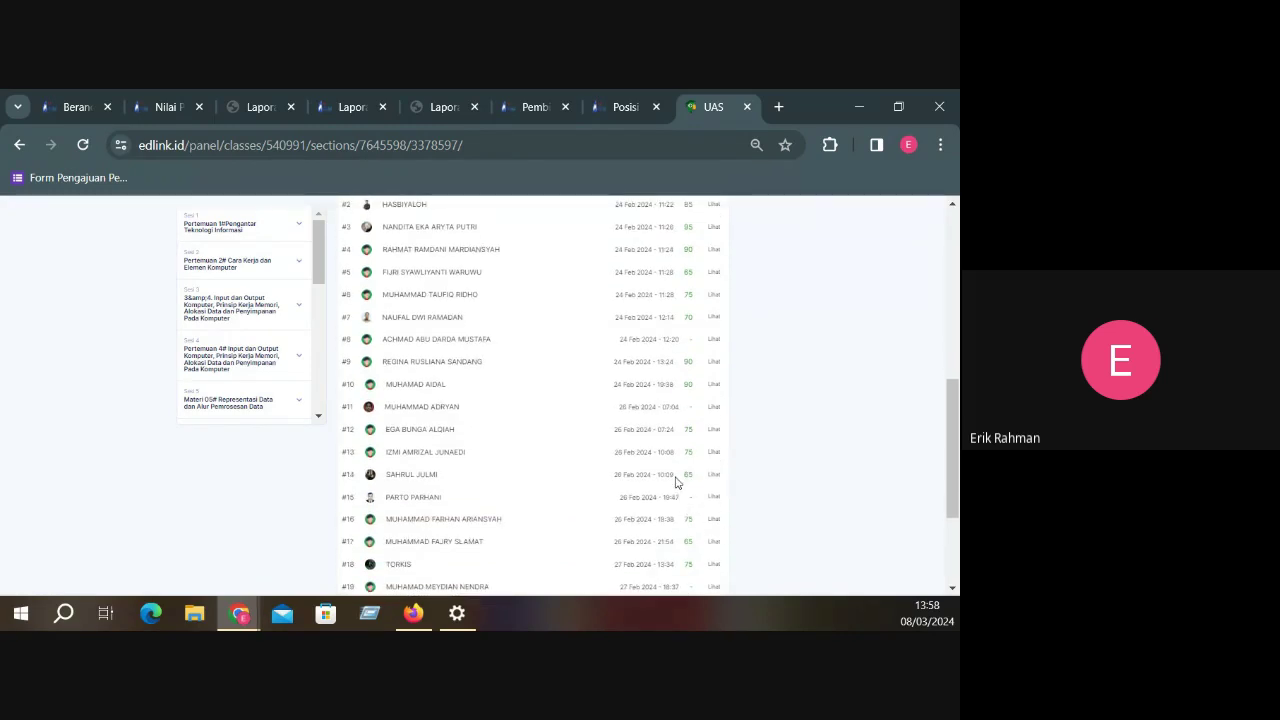
scroll(693, 401, "down", 2)
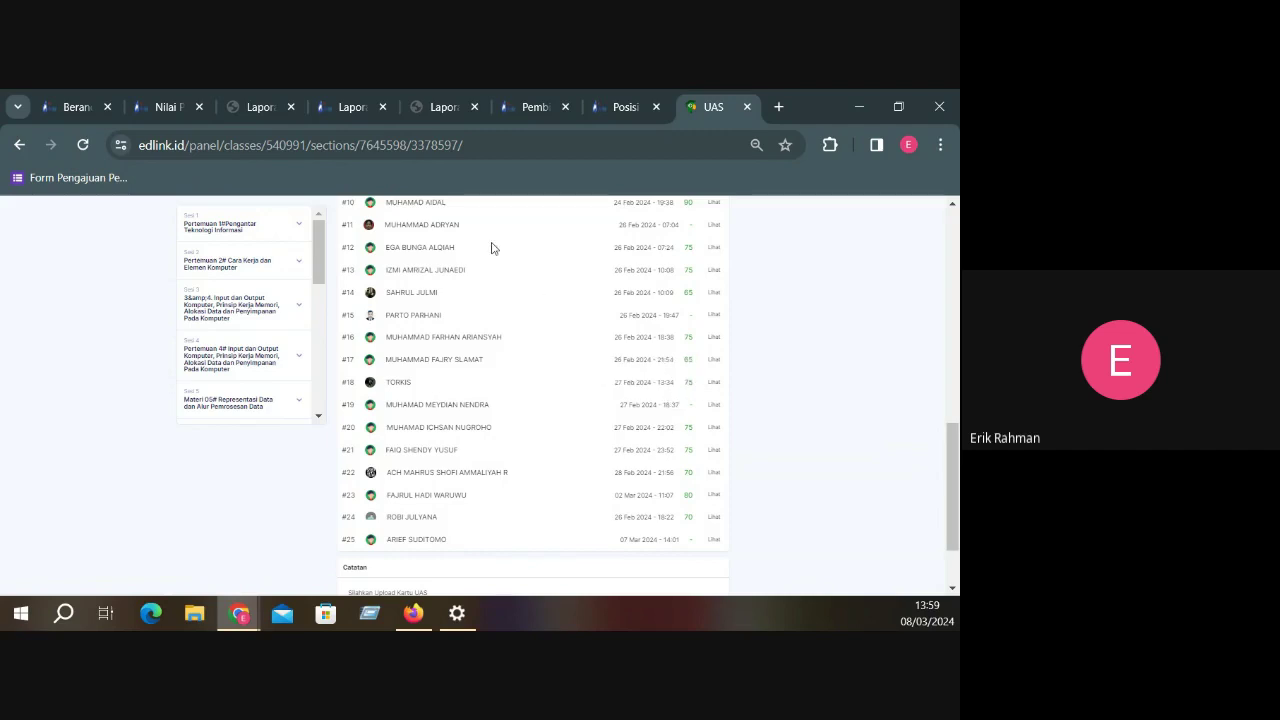
Switch to the SIM Akademik home page and open the Kelas Kuliah class list
left_click(160, 90)
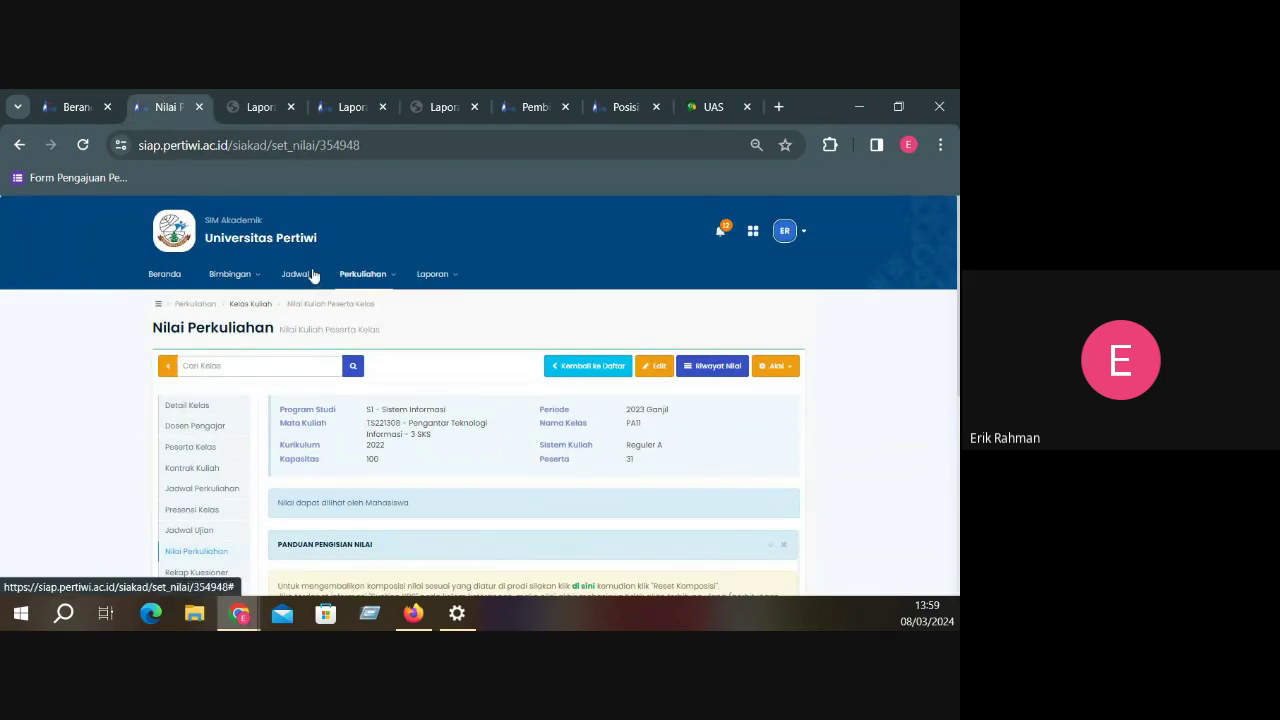
left_click(82, 90)
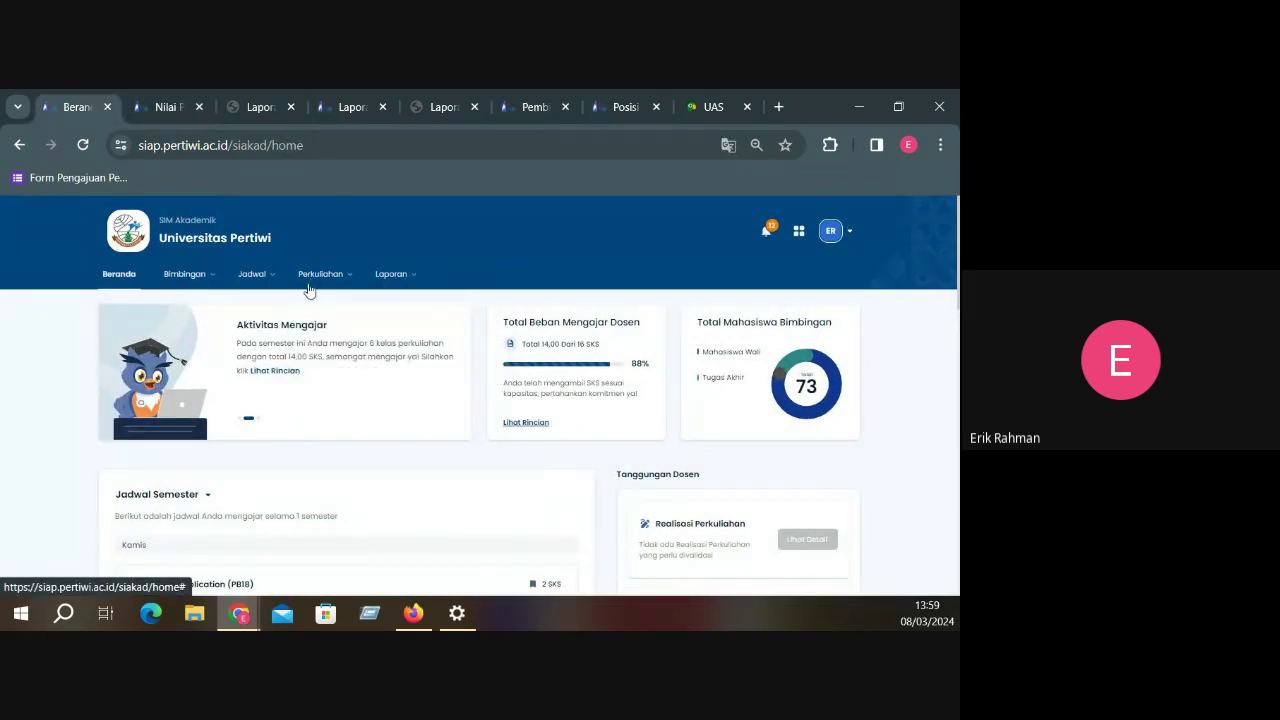
left_click(850, 234)
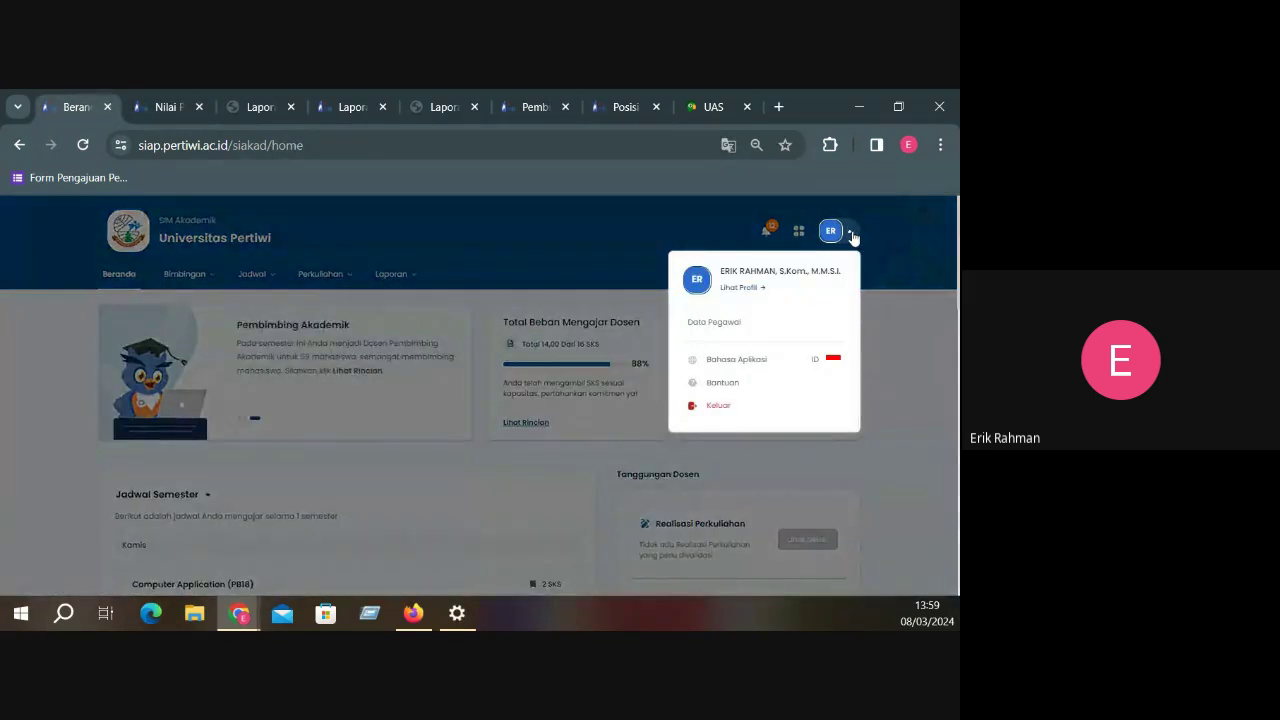
left_click(850, 236)
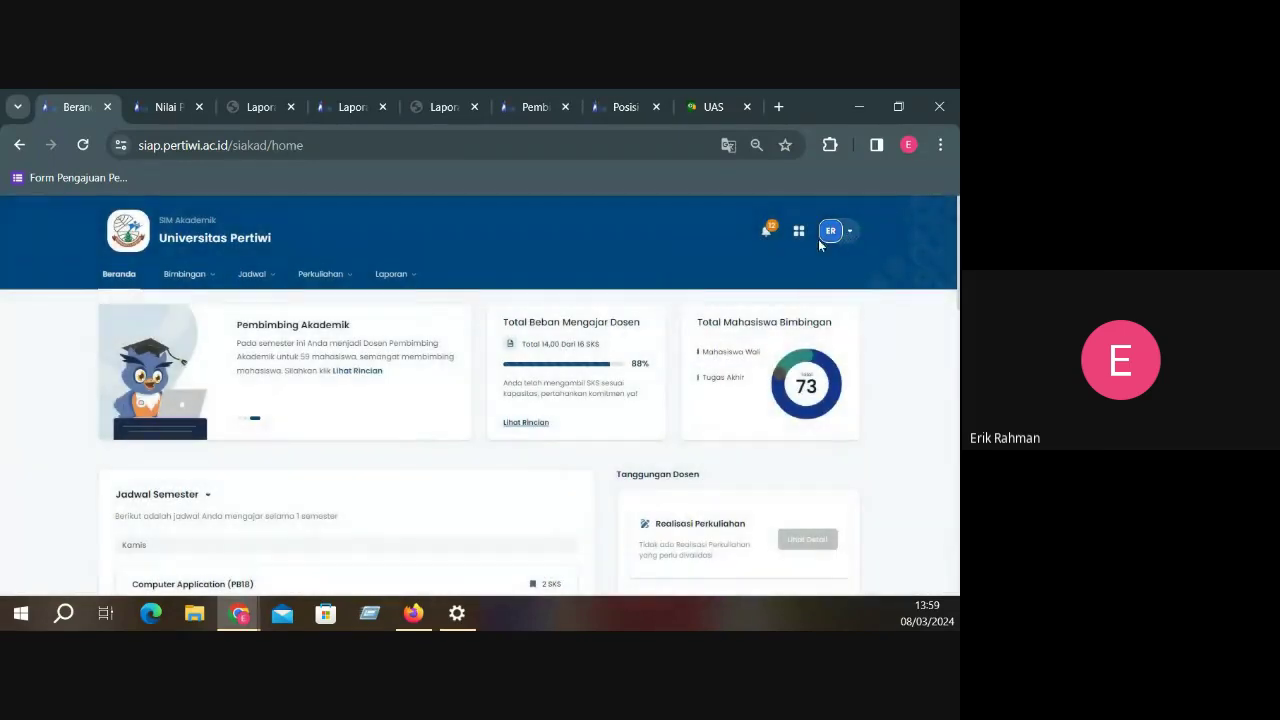
left_click(325, 276)
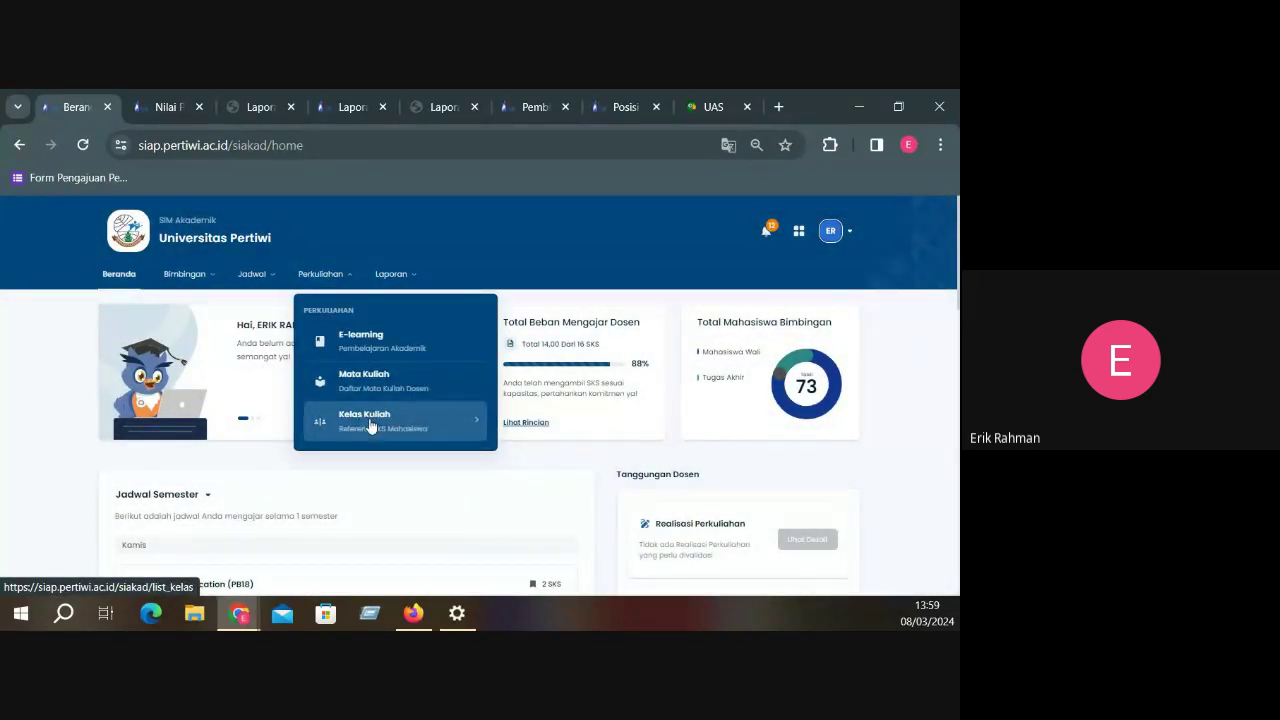
left_click(458, 436)
Set the Kelas Kuliah list to show 25 rows per page
scroll(500, 450, "down", 5)
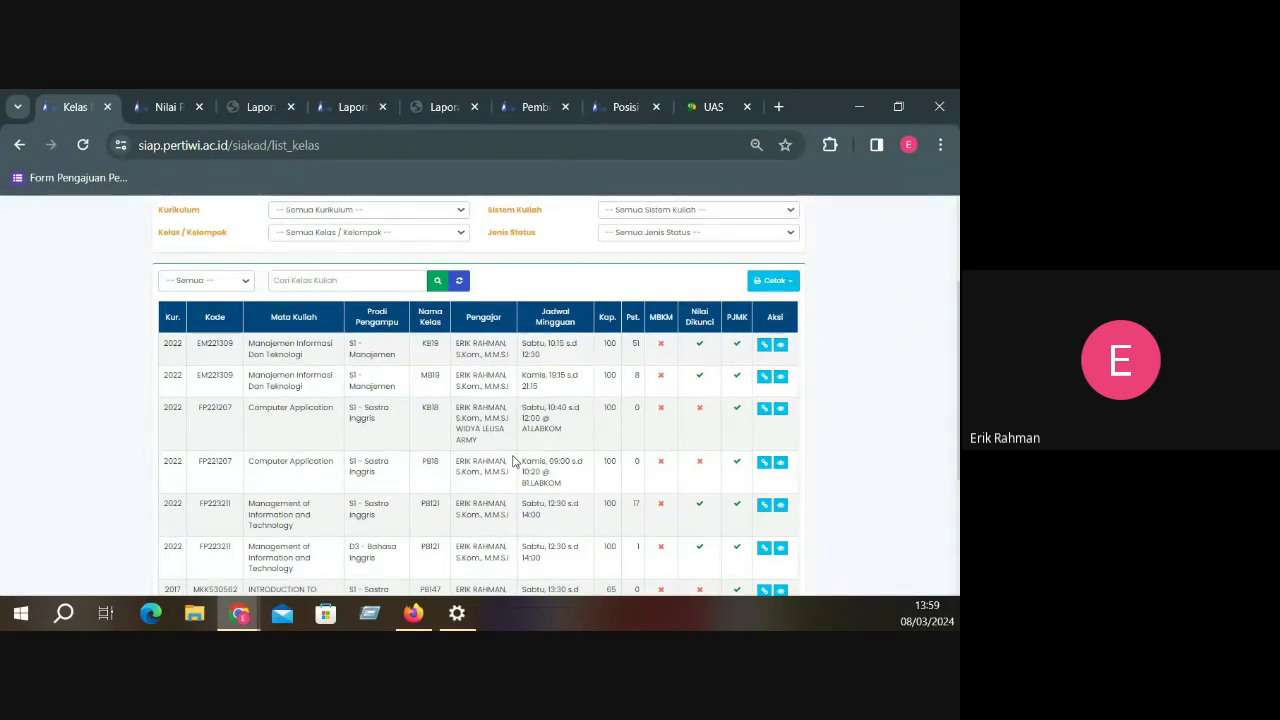
scroll(513, 460, "down", 3)
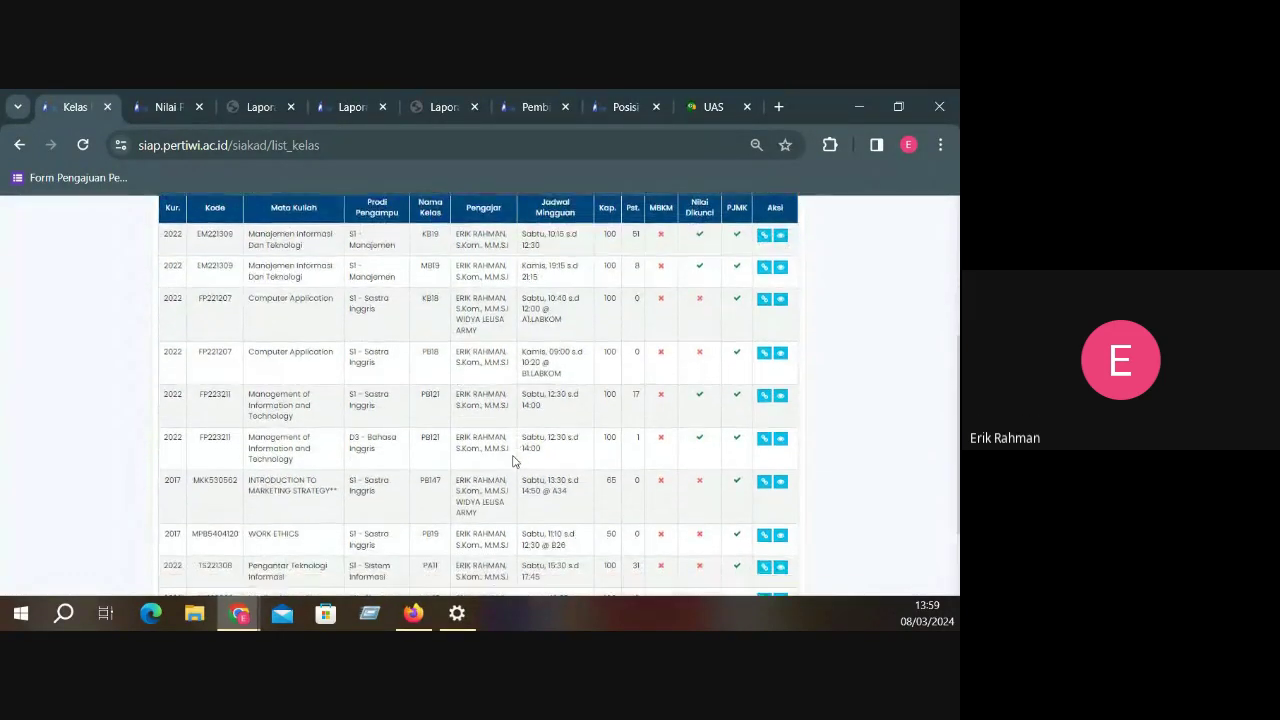
left_click(426, 516)
left_click(428, 540)
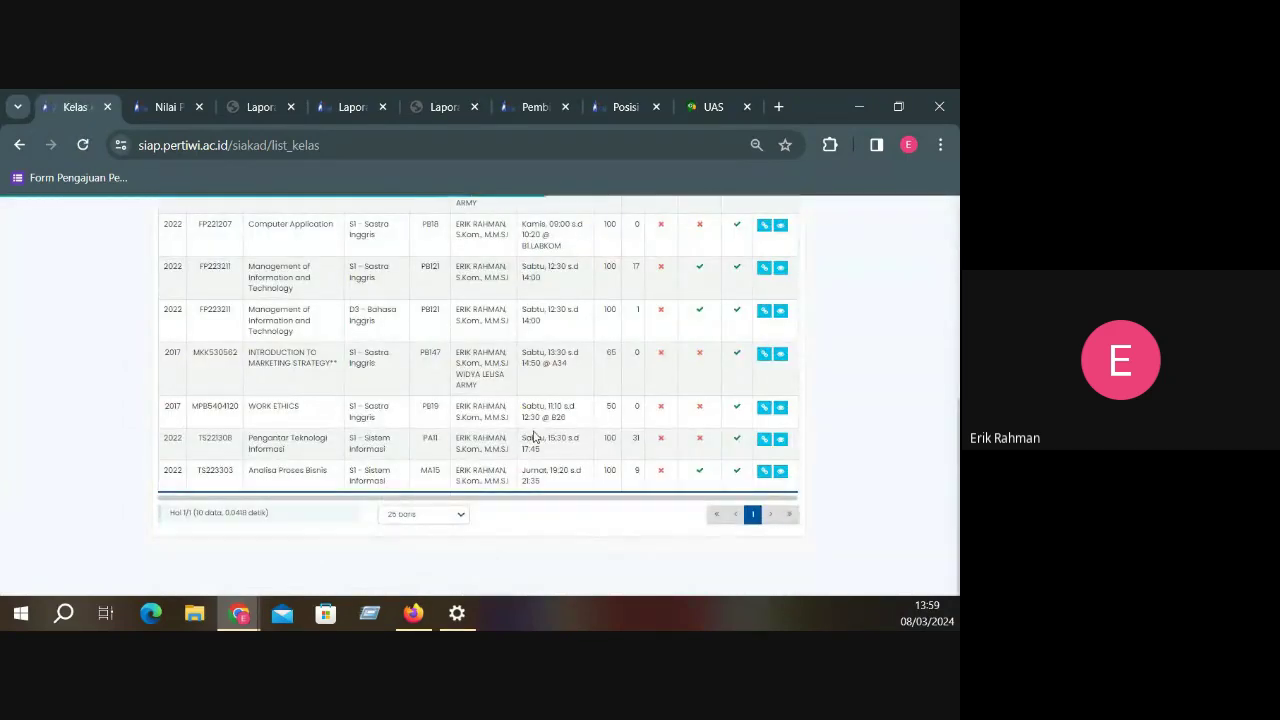
Examine the class list's participant counts and grade-lock status, focusing on the Computer Application classes KB18 and PB18
scroll(546, 423, "up", 2)
scroll(546, 426, "down", 1)
scroll(546, 427, "up", 1)
scroll(547, 428, "down", 1)
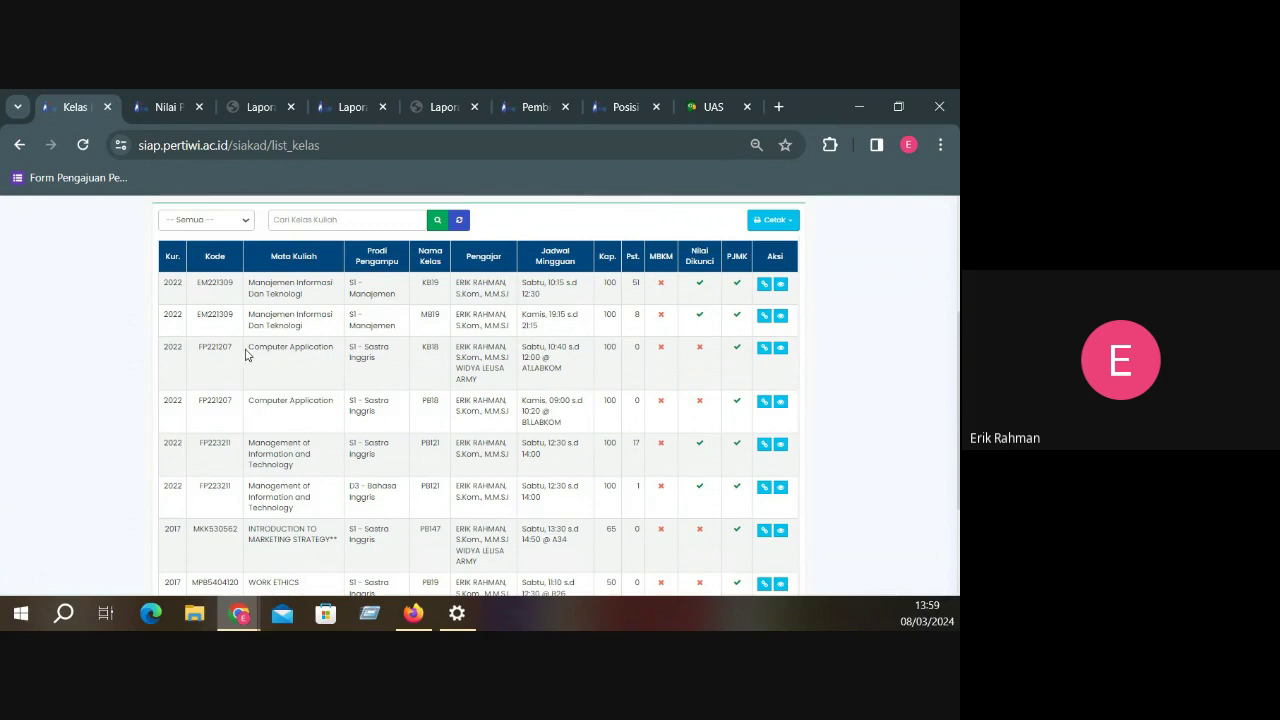
left_click_drag(258, 350, 450, 368)
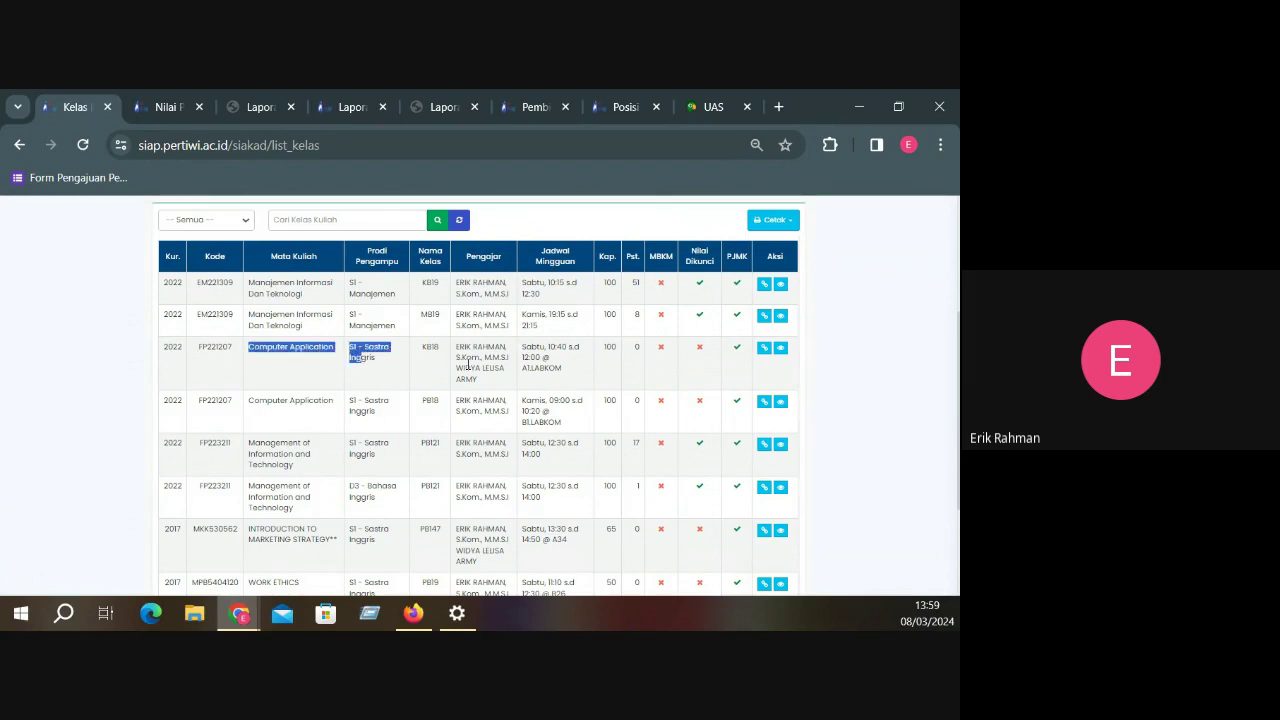
left_click(566, 368)
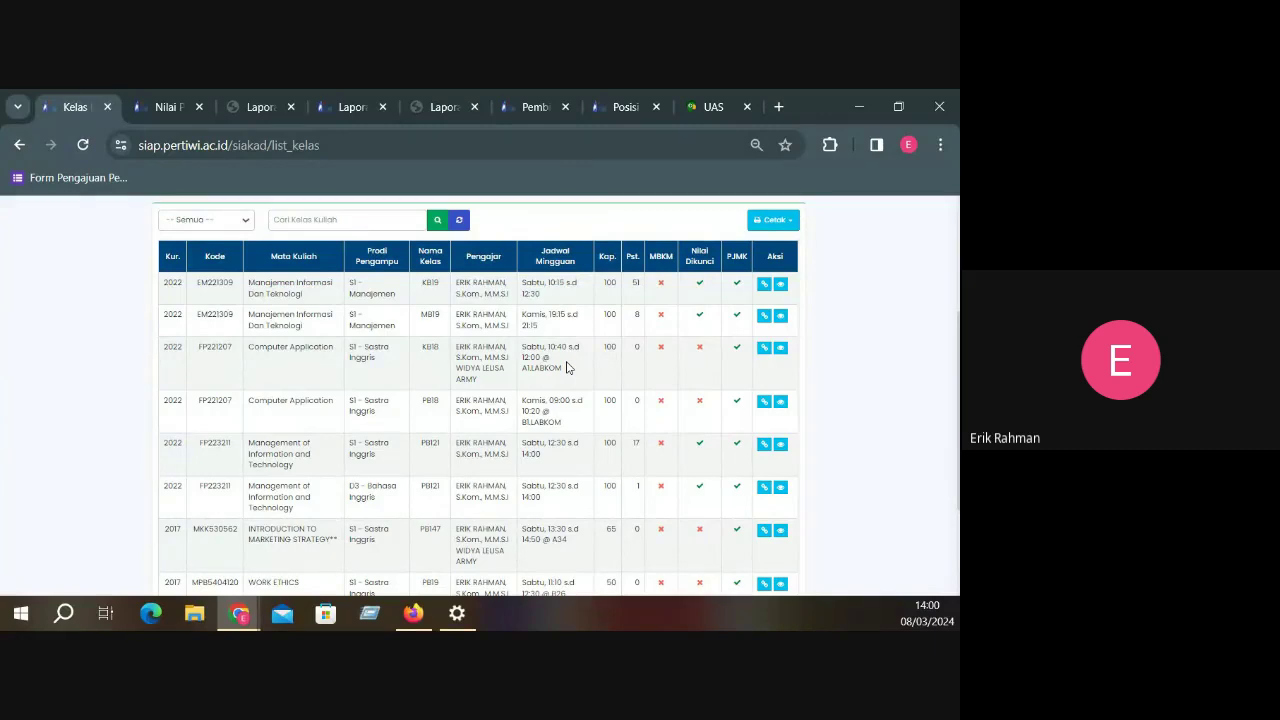
left_click_drag(201, 348, 703, 408)
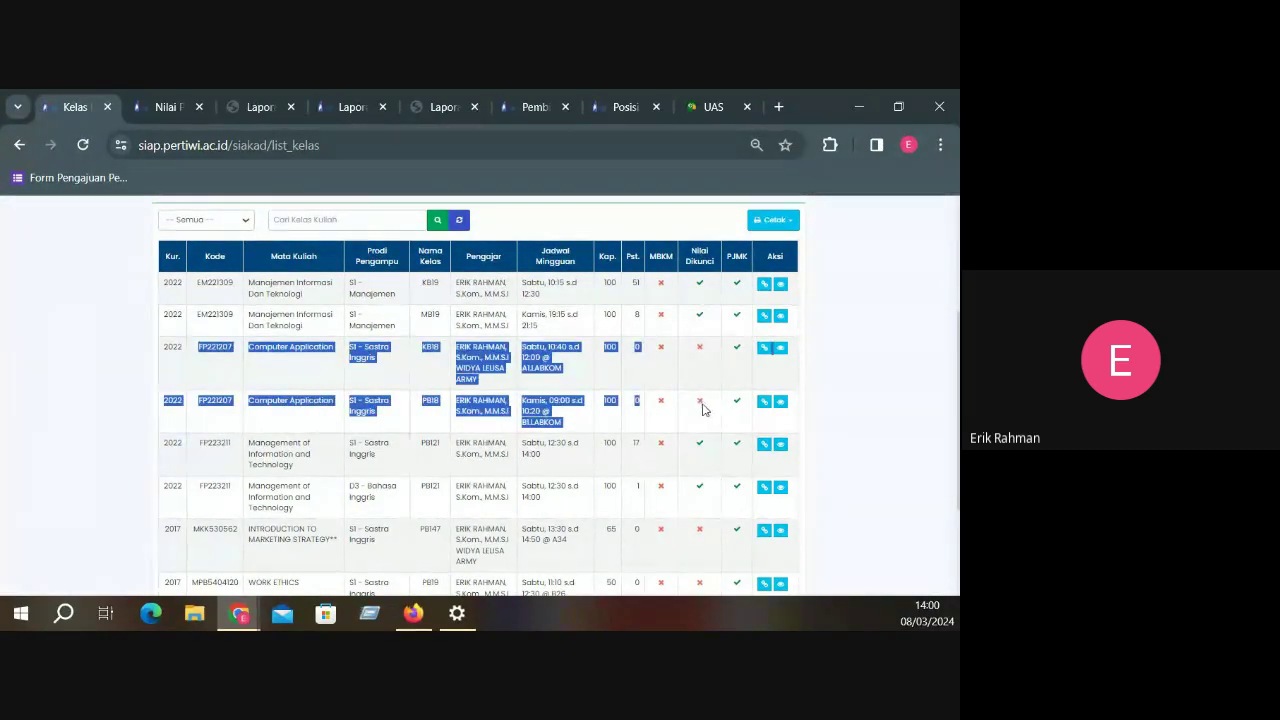
left_click(577, 420)
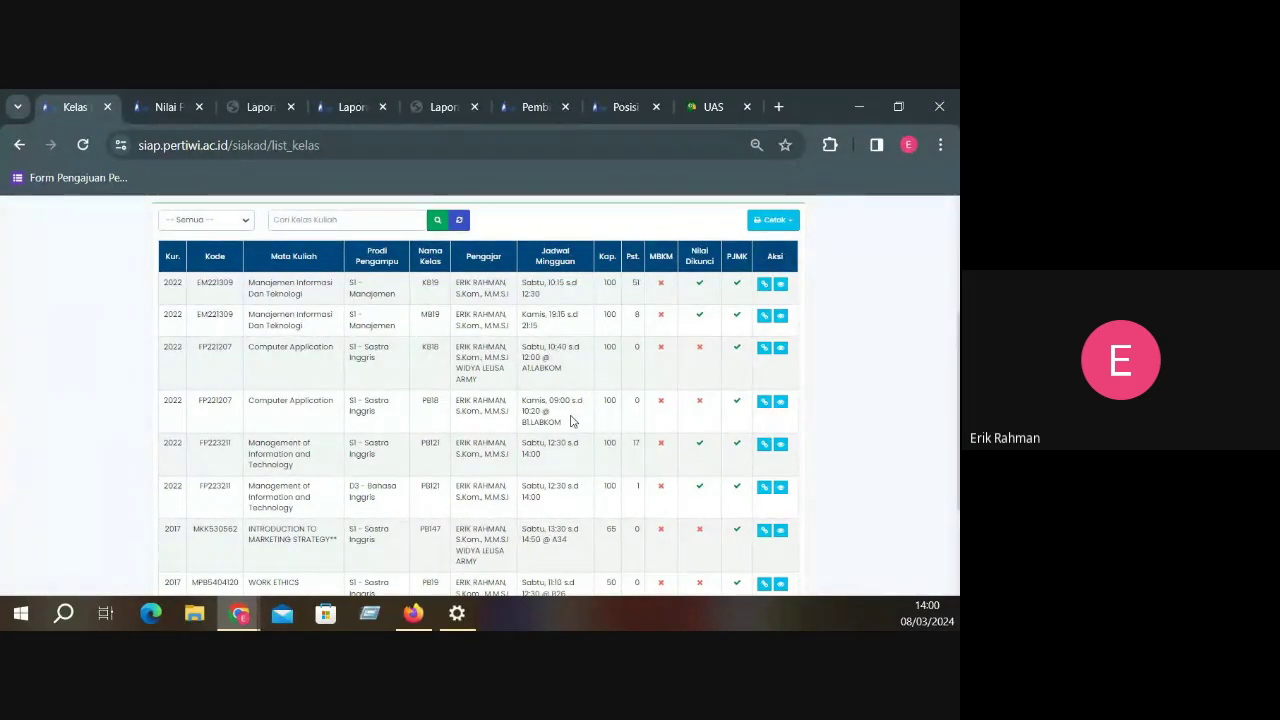
scroll(580, 430, "down", 3)
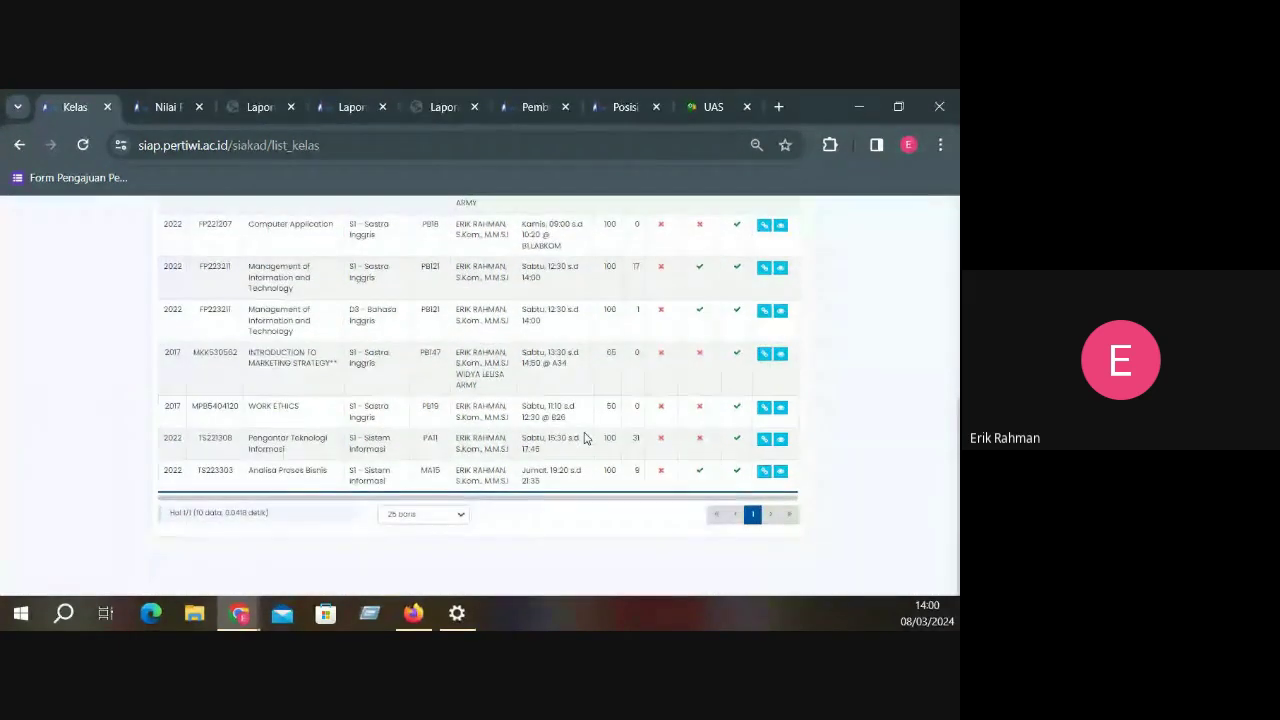
scroll(586, 438, "up", 2)
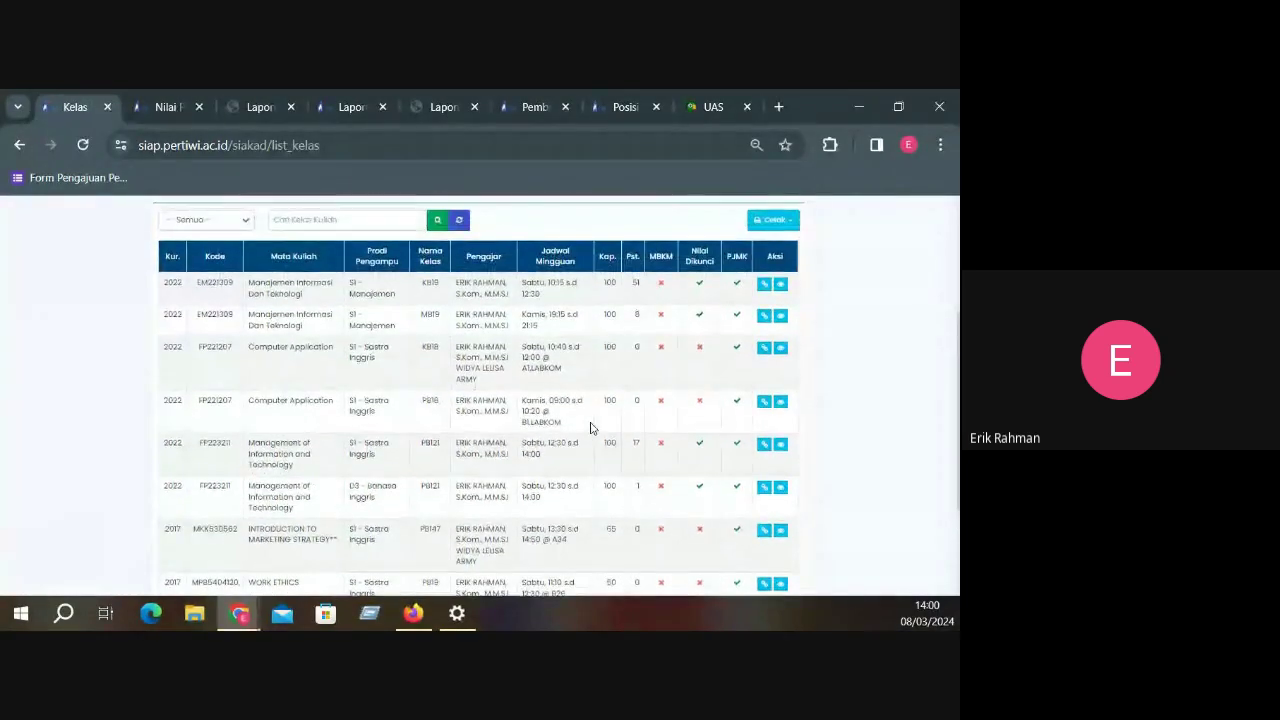
scroll(592, 428, "down", 2)
Locate Pengantar Teknologi Informasi class PA11 in the list and open its class details with the weekly schedule
left_click_drag(246, 437, 324, 450)
left_click(324, 450)
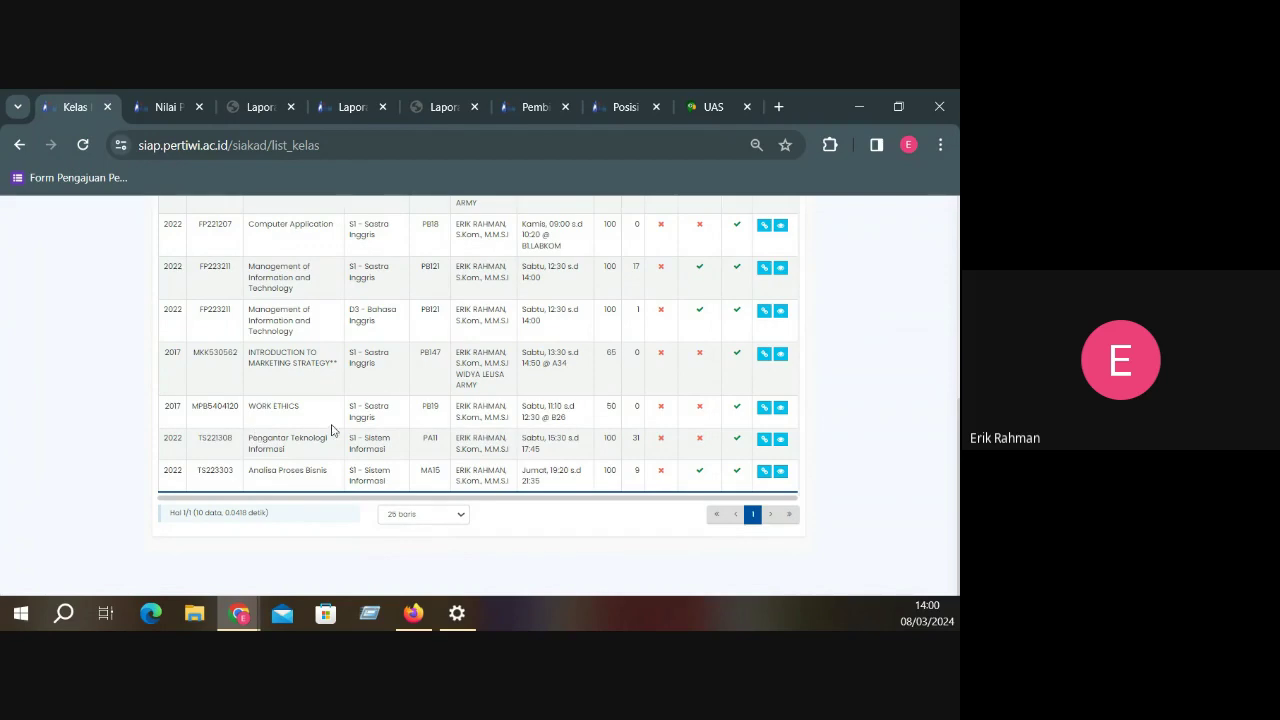
left_click_drag(250, 438, 288, 452)
left_click(659, 452)
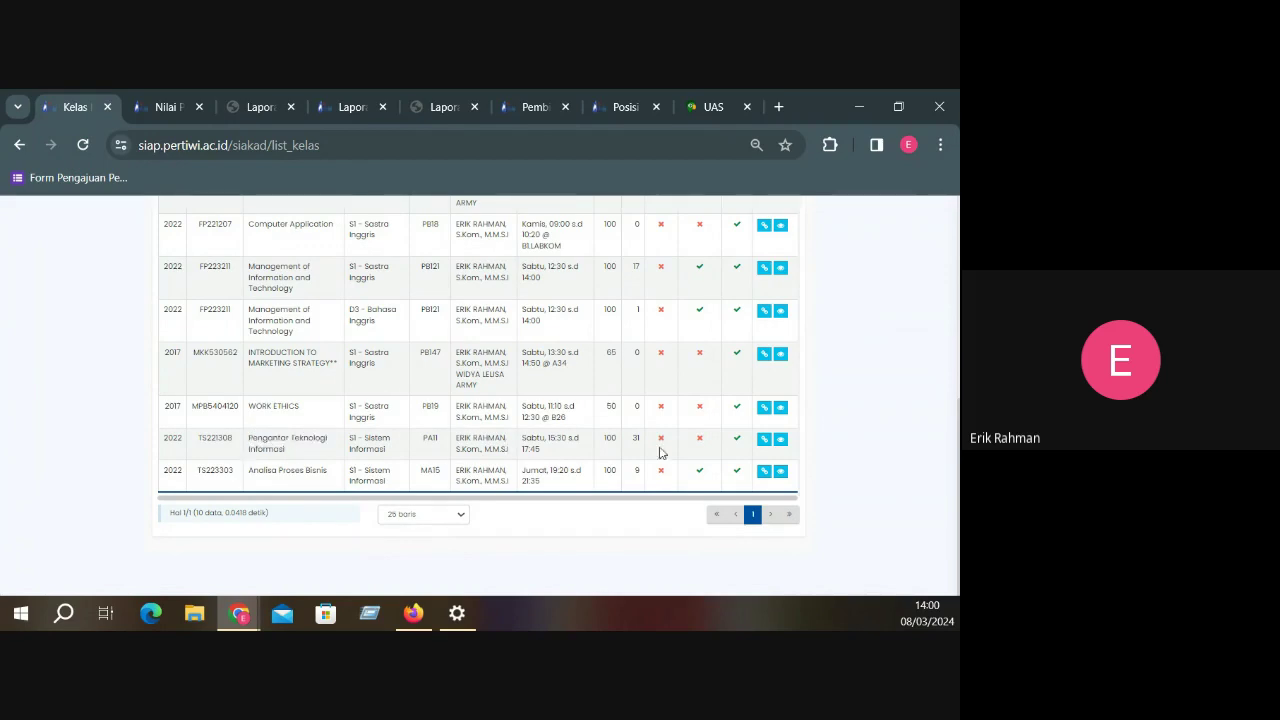
left_click(780, 439)
scroll(787, 452, "down", 2)
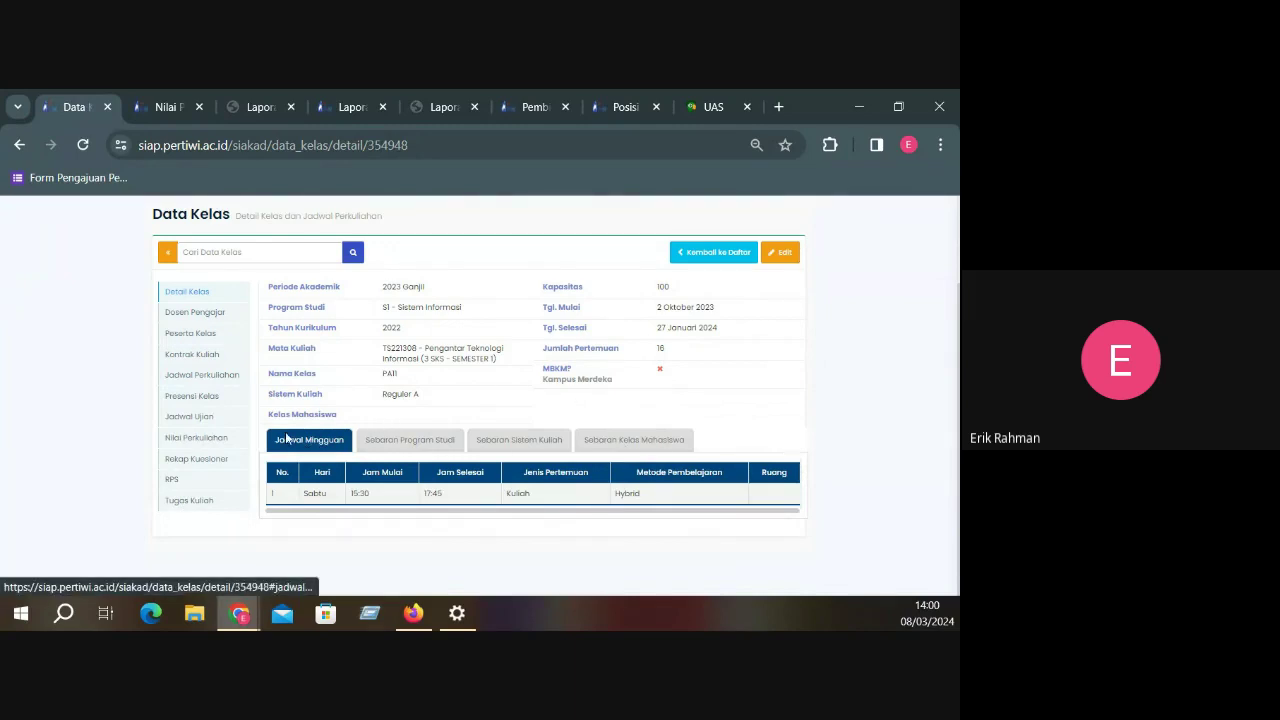
Open the Presensi Kelas page of class PA11 and bring its list of meetings into view
left_click(216, 439)
scroll(216, 416, "down", 2)
left_click(209, 428)
scroll(553, 491, "down", 3)
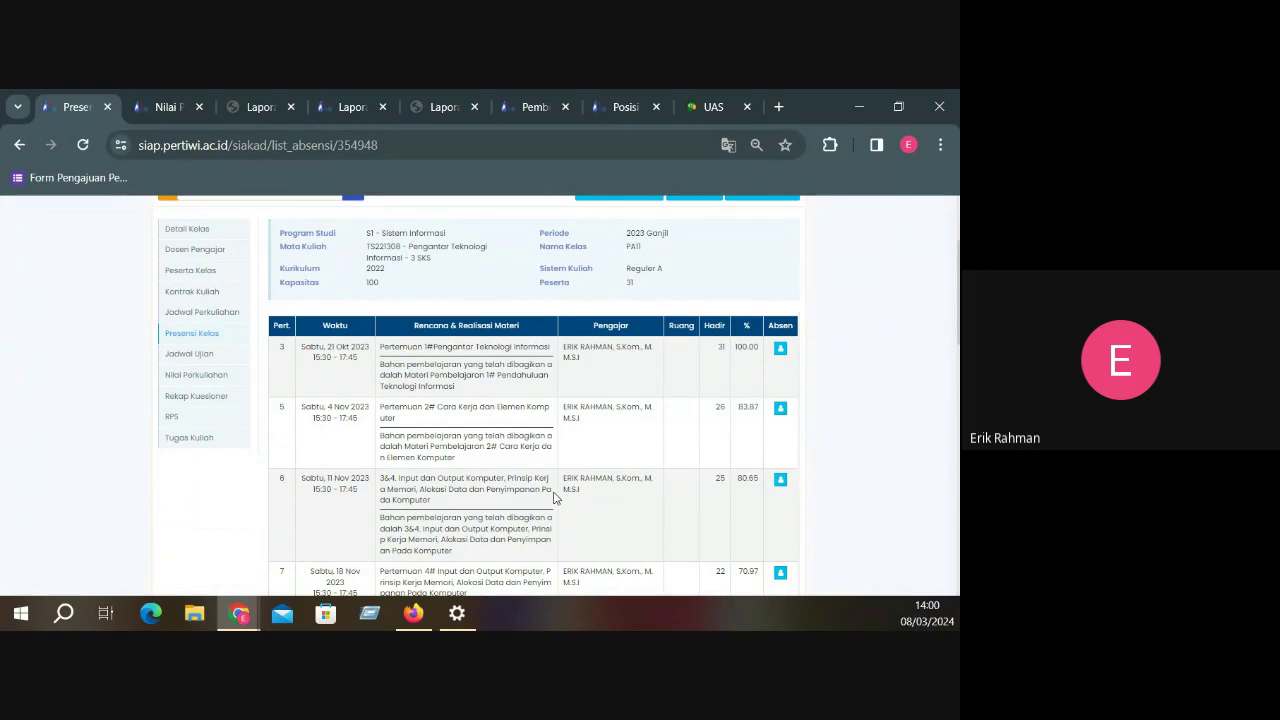
Open the participant attendance of the 21 October 2023 meeting and review every student's status
left_click(781, 348)
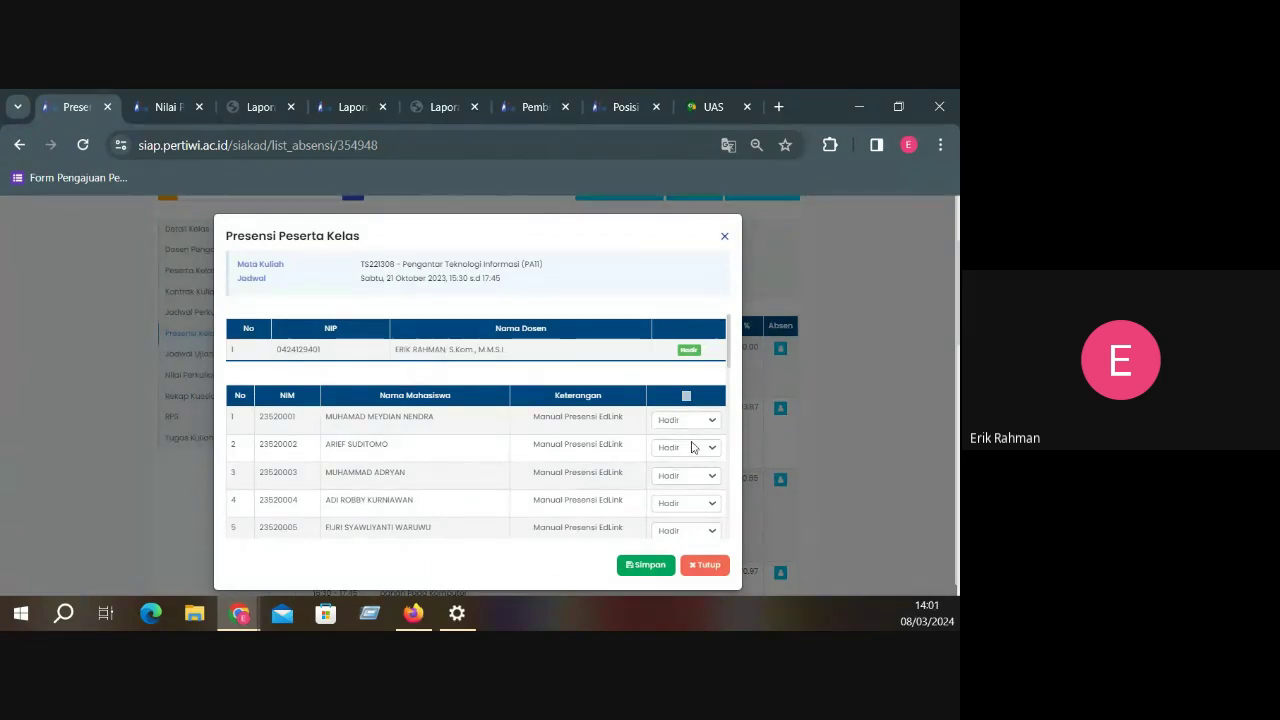
scroll(692, 445, "down", 3)
scroll(692, 447, "down", 1)
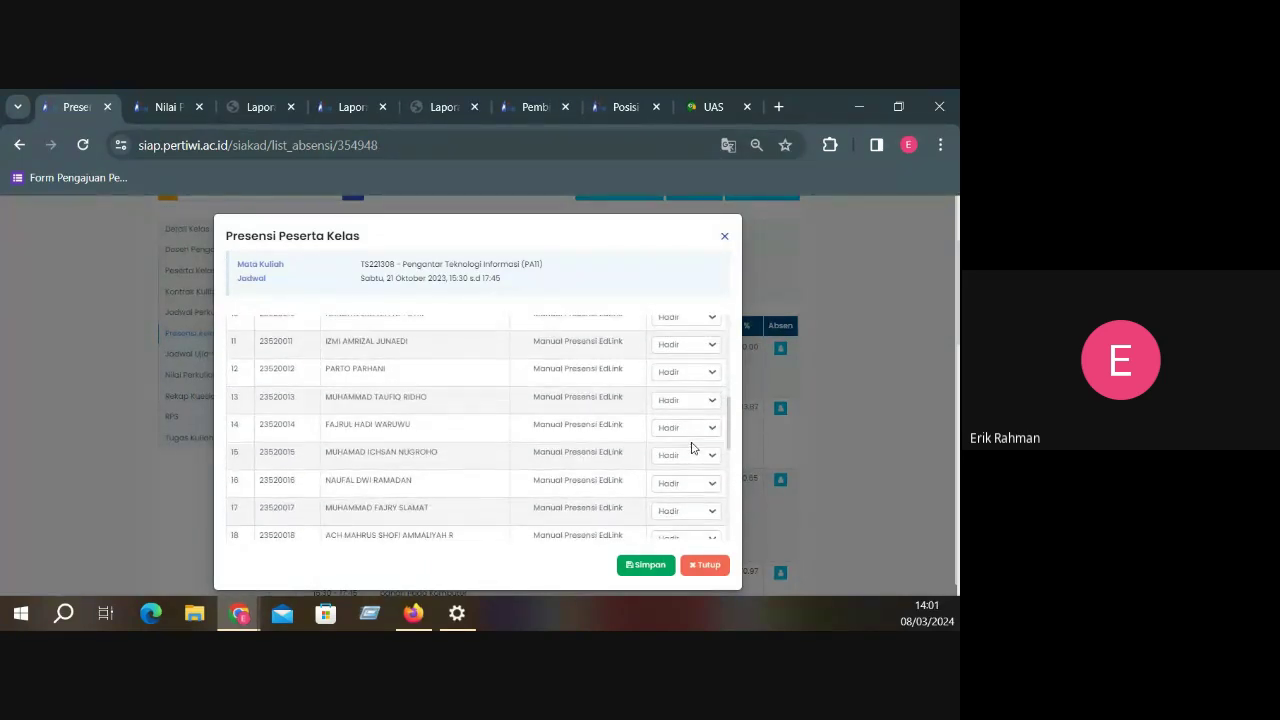
scroll(692, 447, "down", 5)
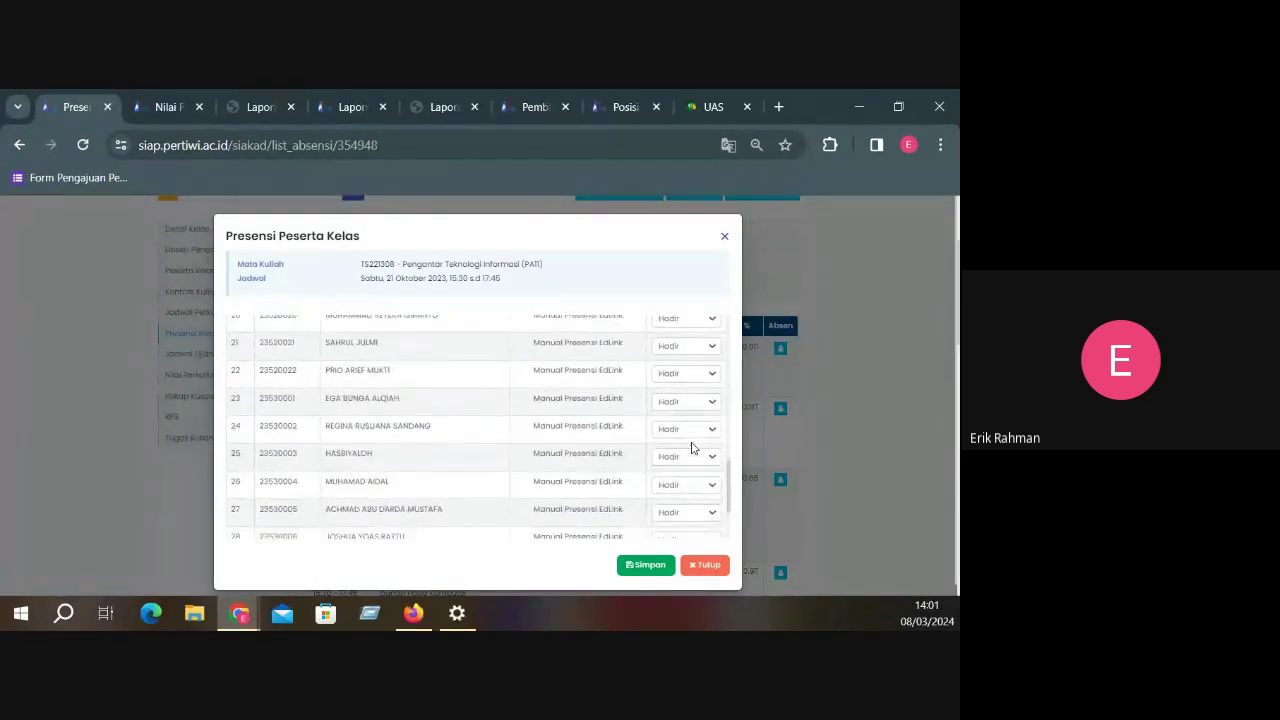
scroll(688, 440, "up", 9)
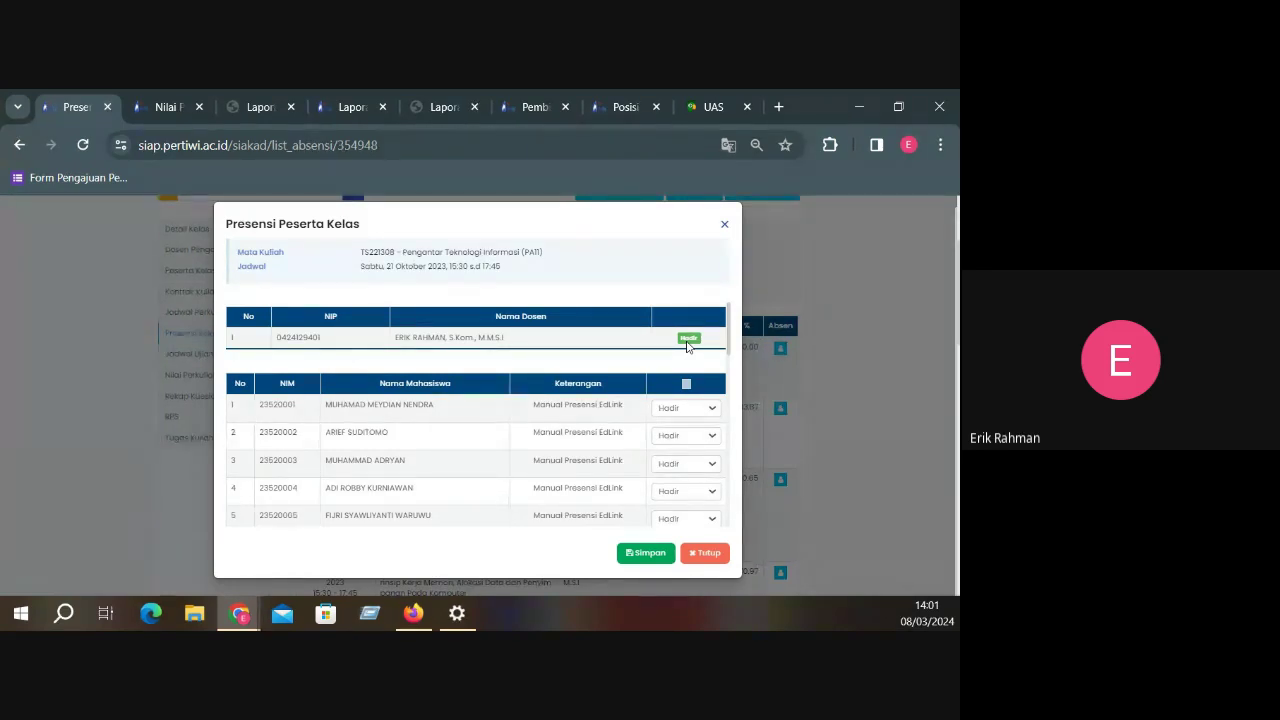
Try blanking the first student's attendance status, set it back to Hadir, and close the attendance dialog without saving
left_click(695, 409)
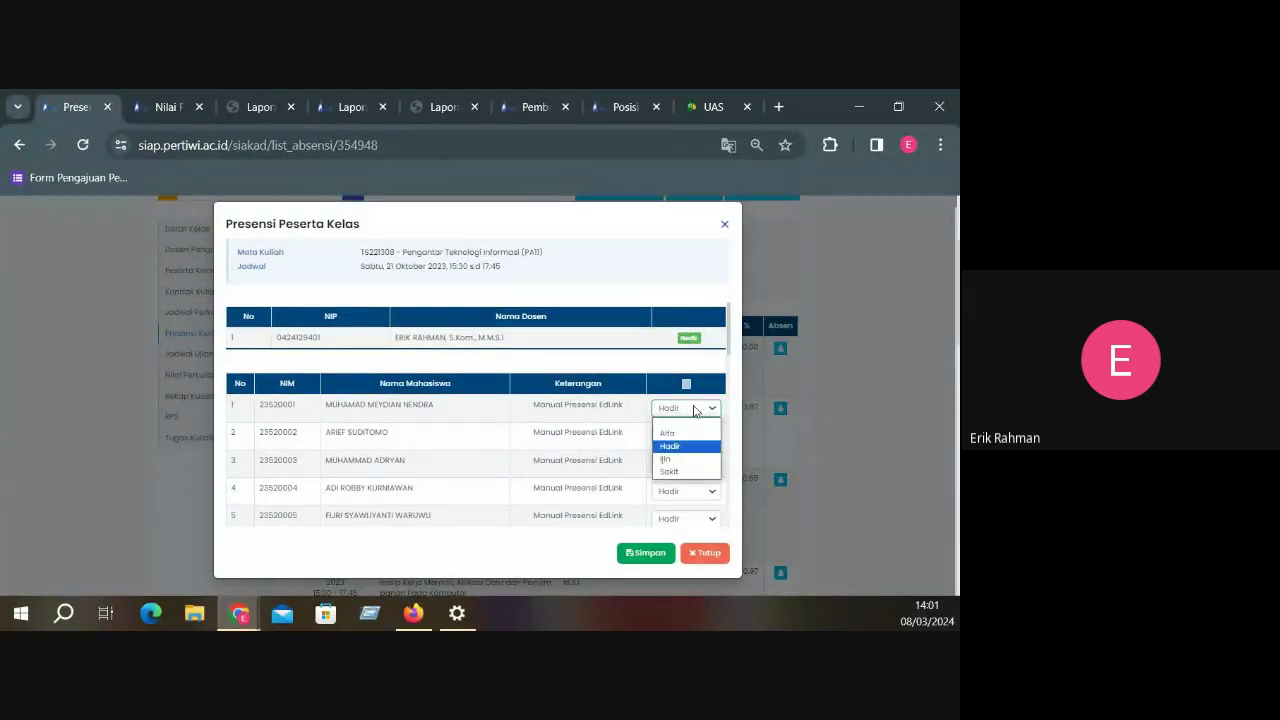
left_click(699, 421)
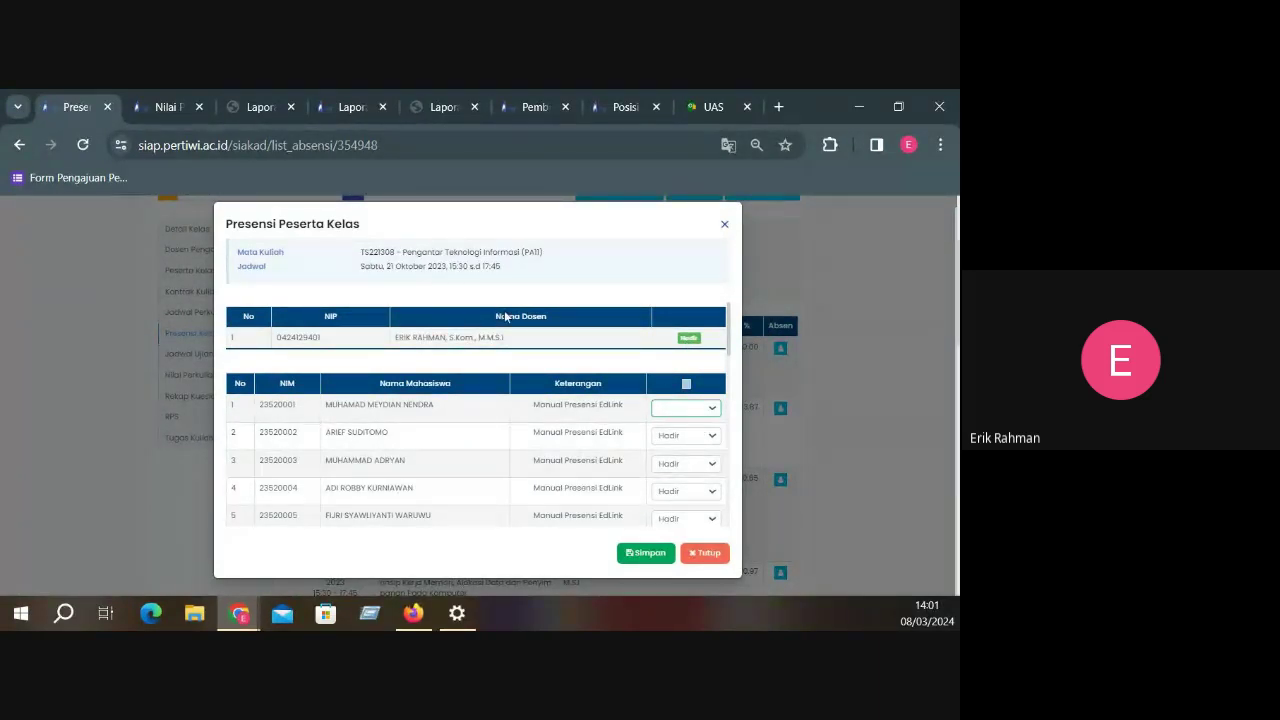
left_click(700, 410)
left_click(700, 440)
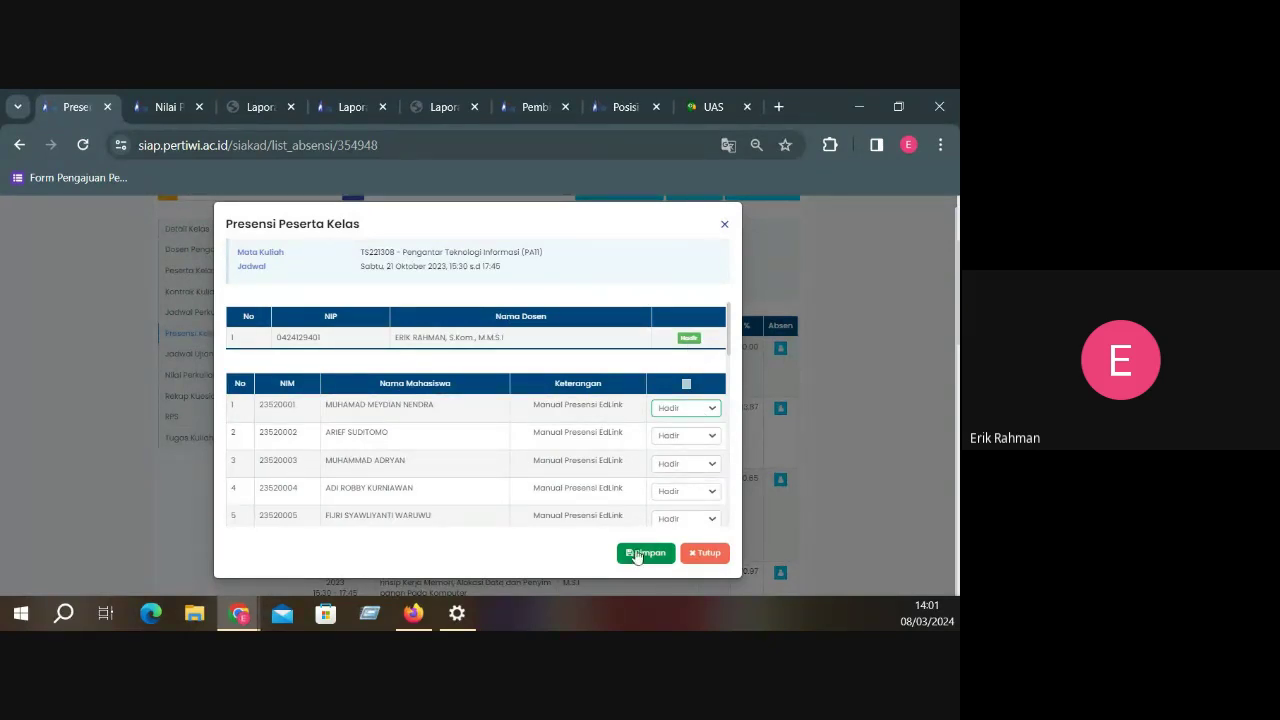
left_click(706, 553)
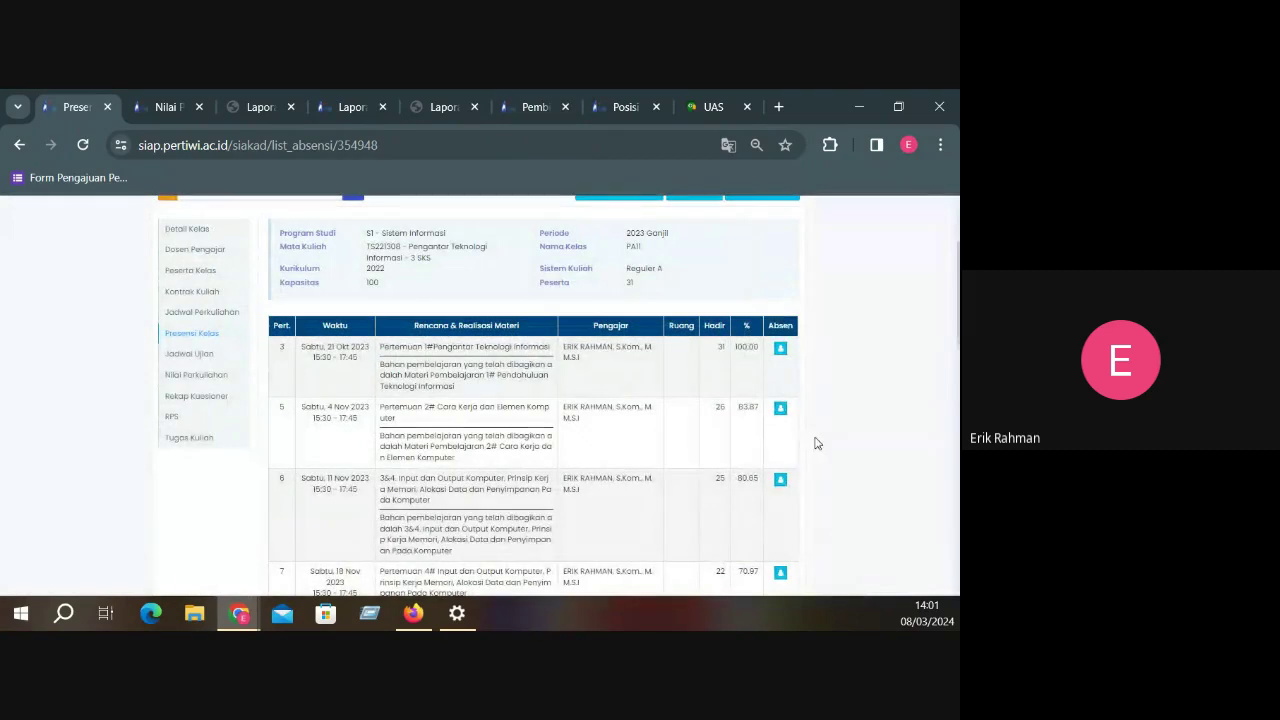
Review the PA11 meetings through the UAS, view the lecturer attendance report with its meeting dates, and close the report
scroll(785, 412, "down", 5)
scroll(789, 416, "down", 8)
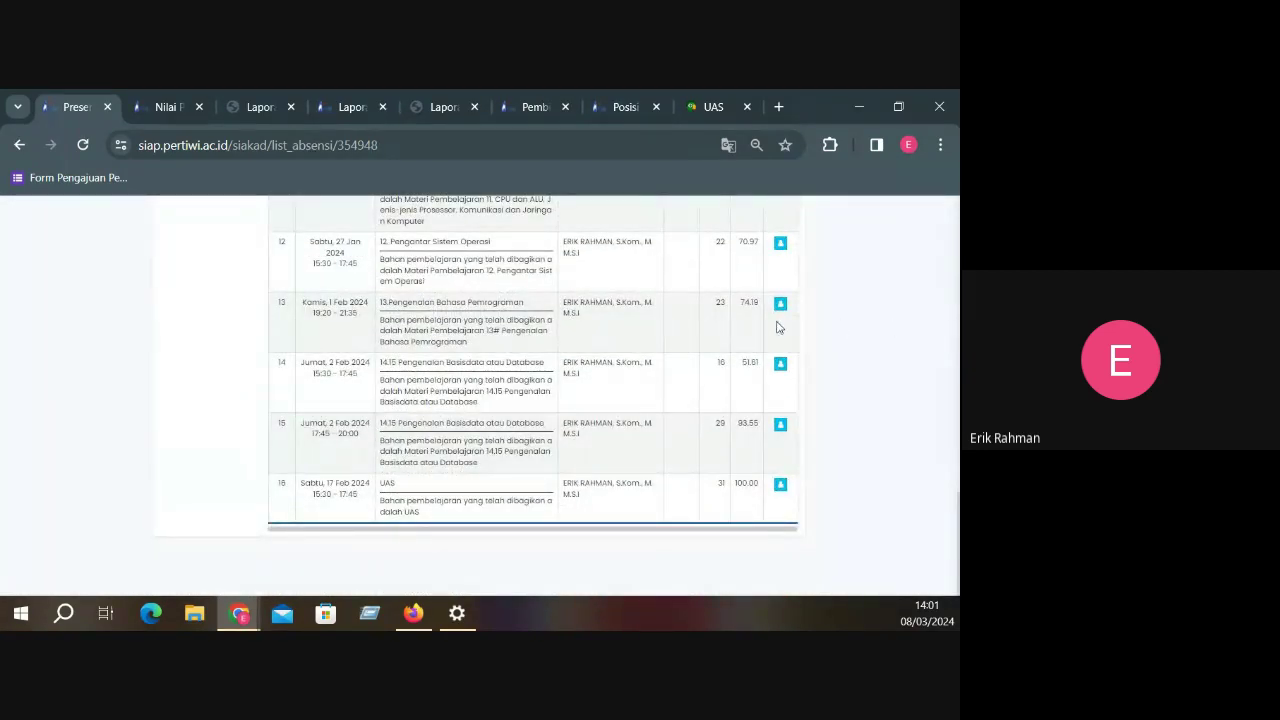
scroll(829, 361, "up", 15)
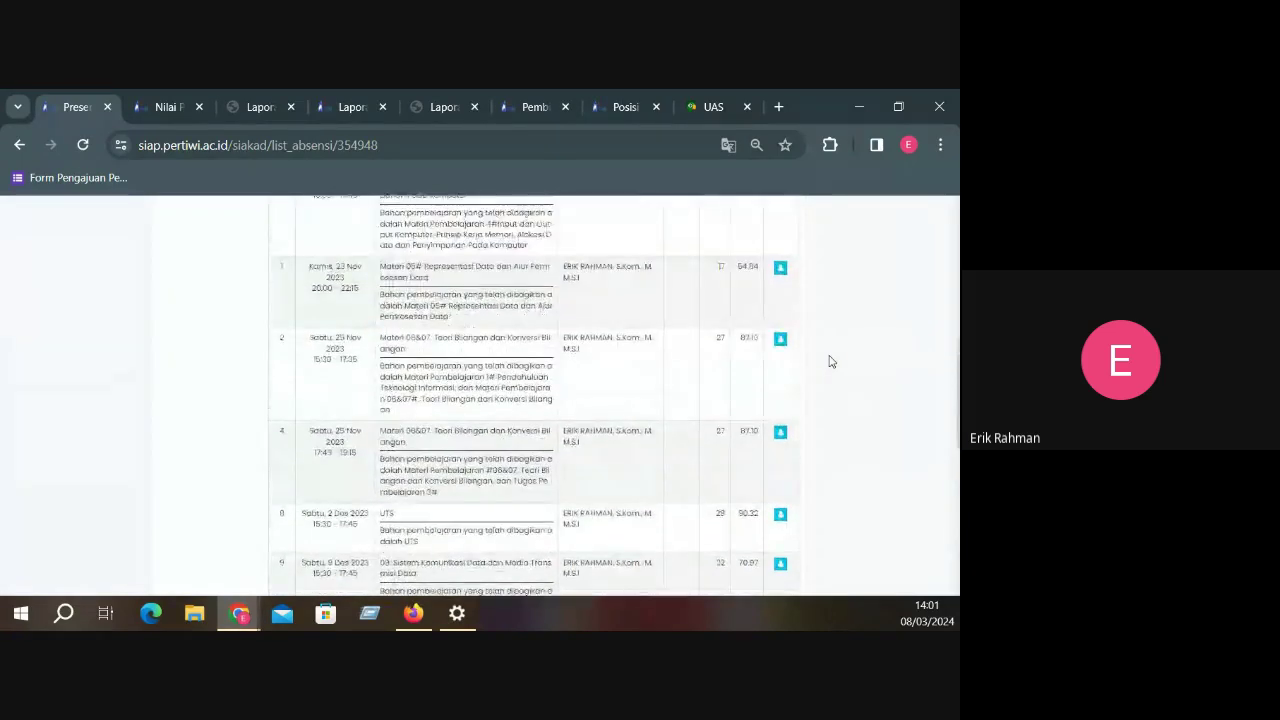
scroll(826, 356, "up", 3)
left_click(694, 366)
left_click(700, 389)
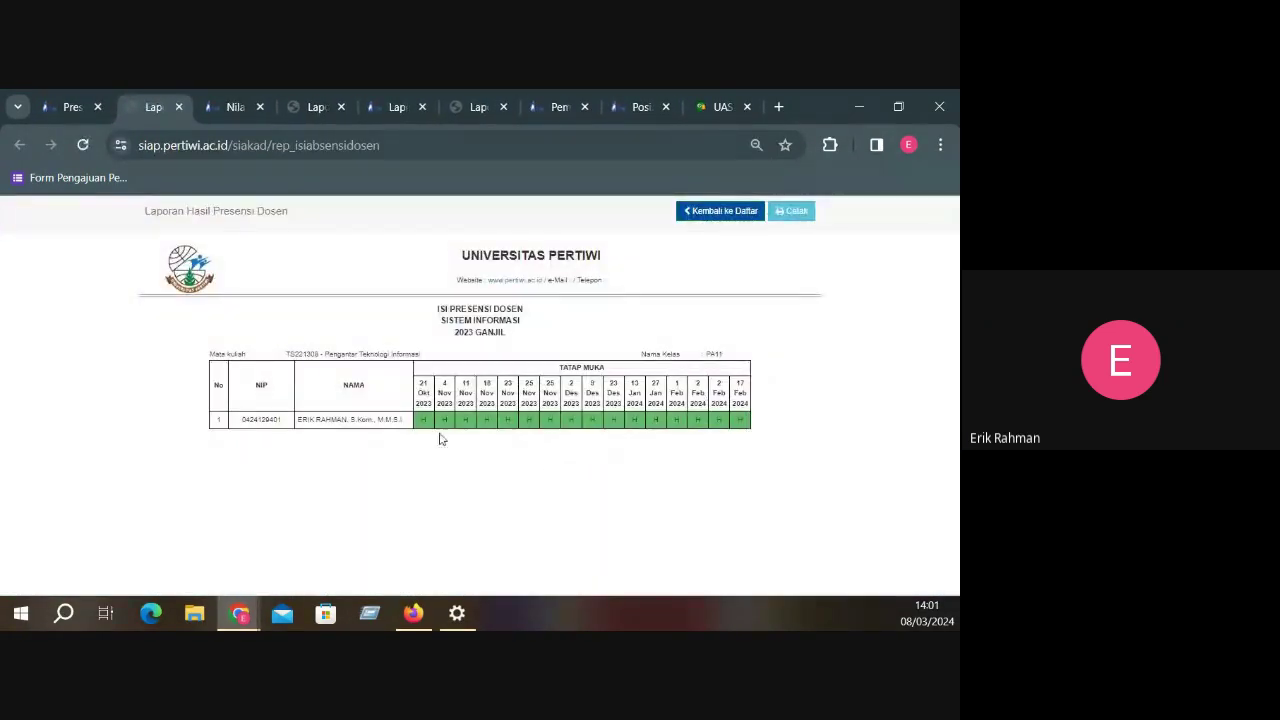
left_click_drag(422, 388, 780, 423)
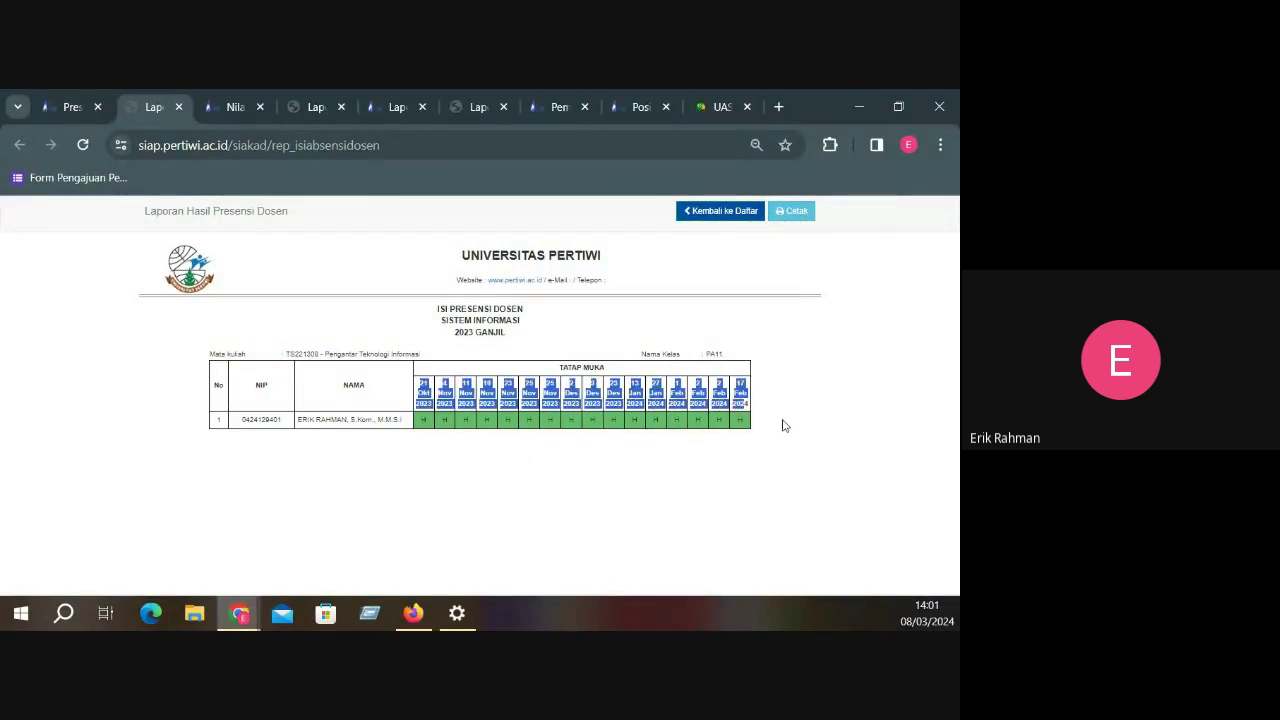
left_click(784, 426)
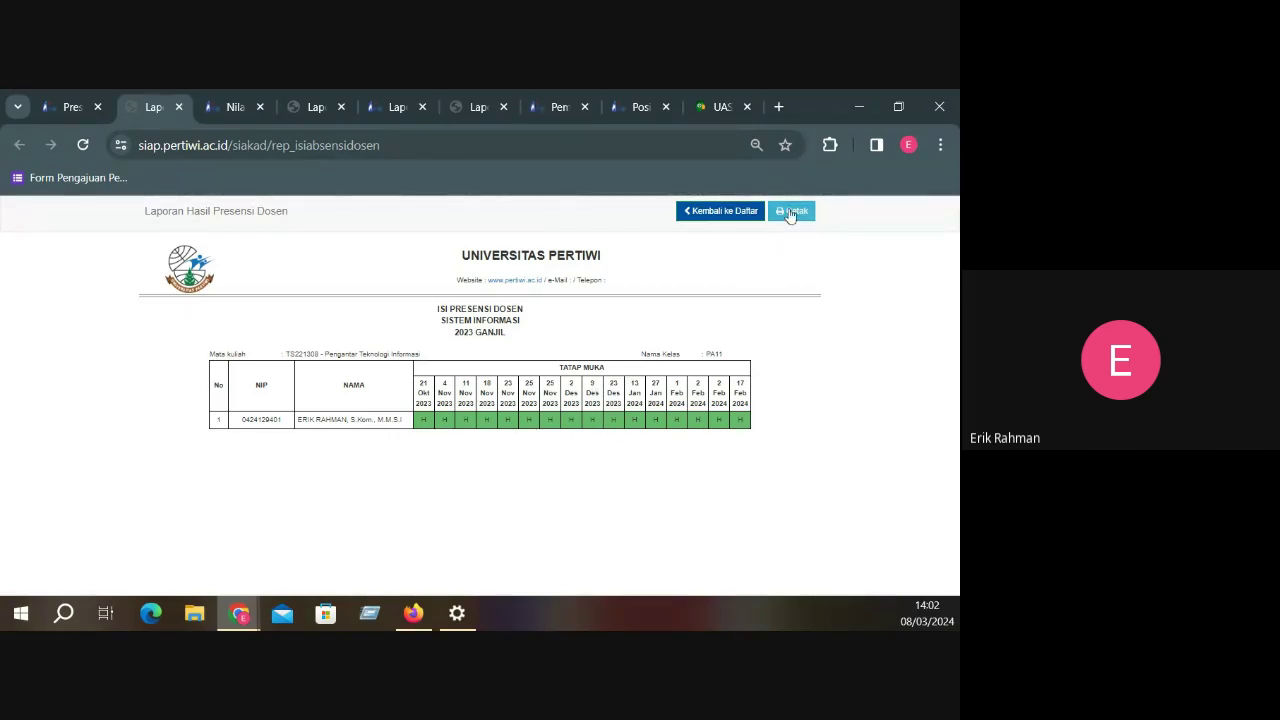
left_click(178, 107)
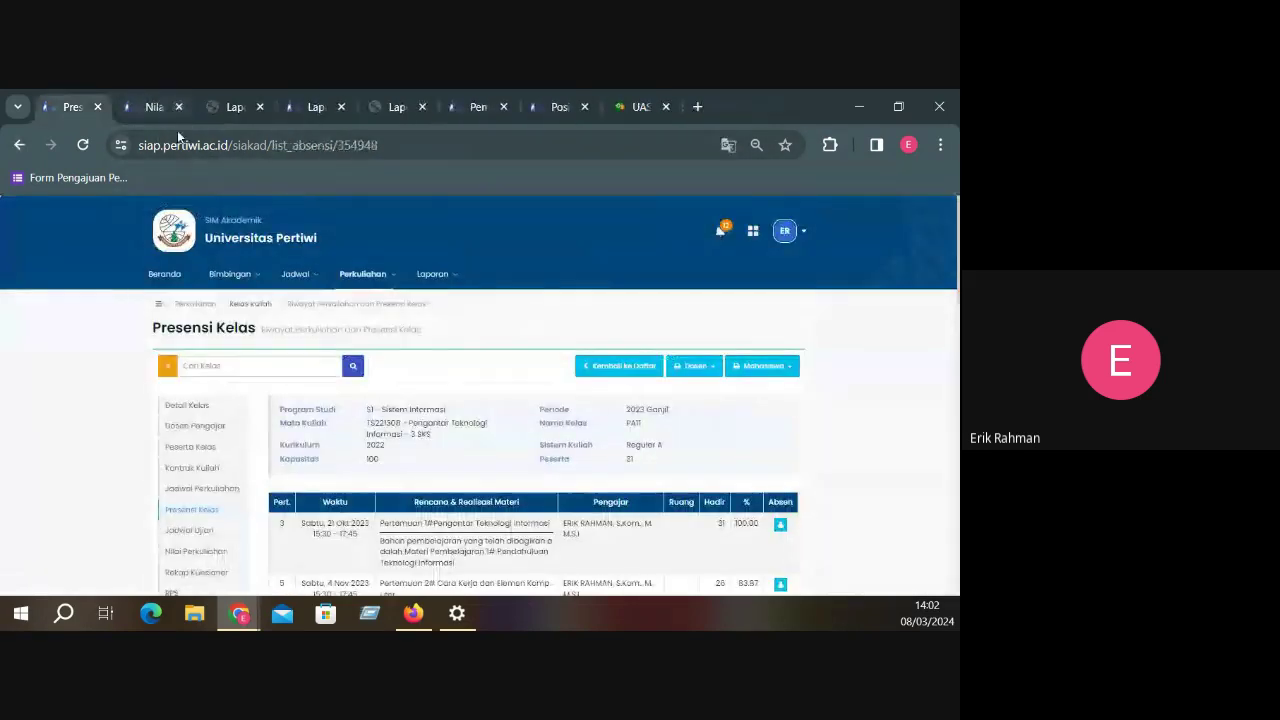
Open the student Lembar Presensi report for class PA11 and review attendance across all meetings
scroll(617, 476, "down", 2)
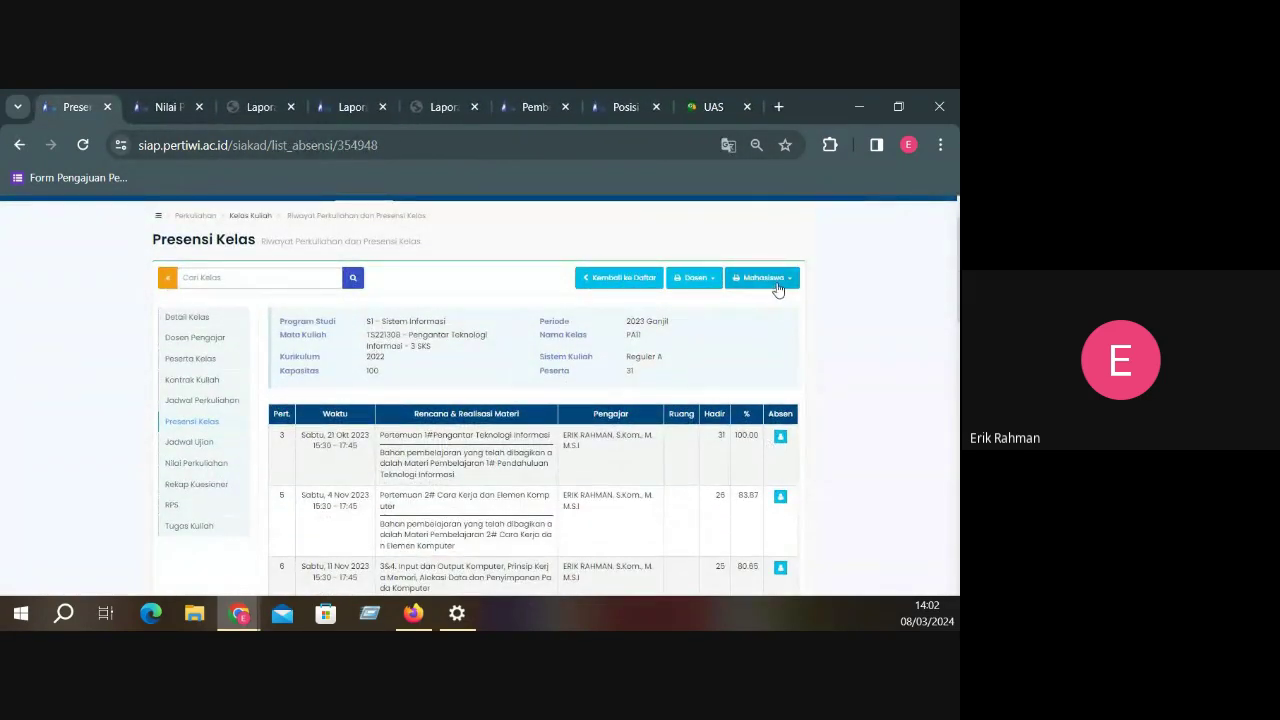
left_click(790, 283)
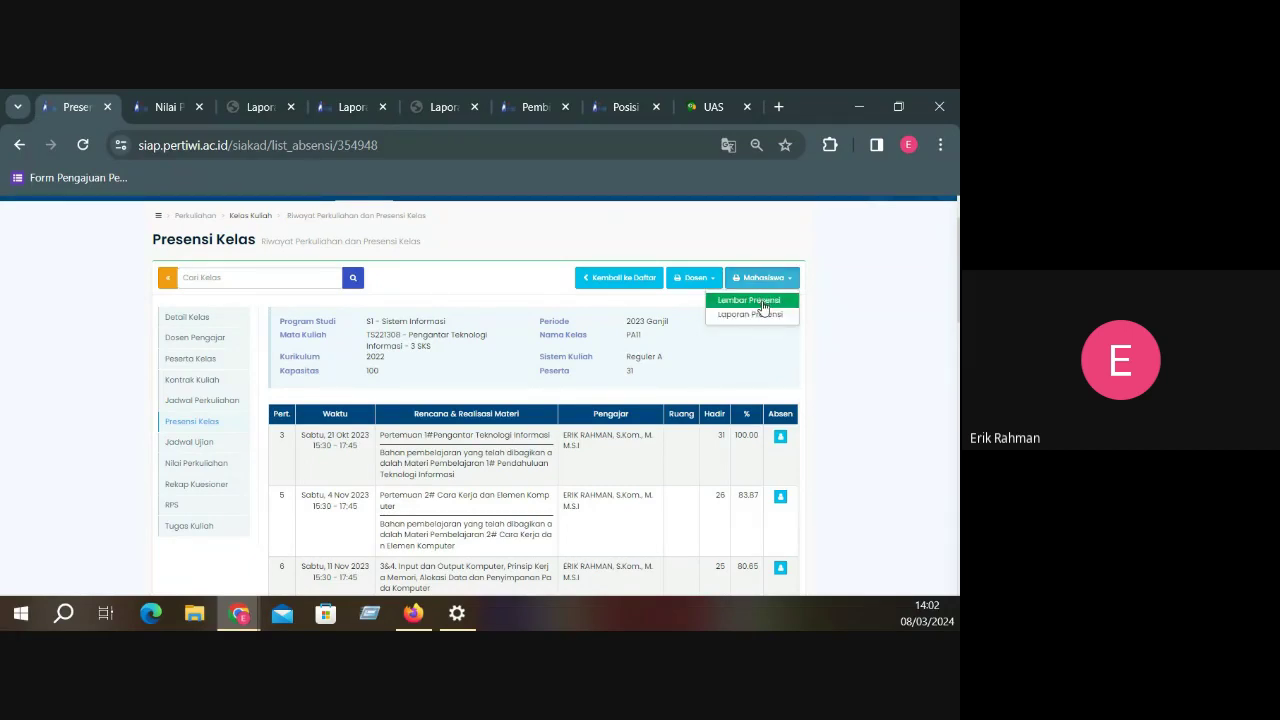
left_click(763, 302)
scroll(771, 334, "down", 2)
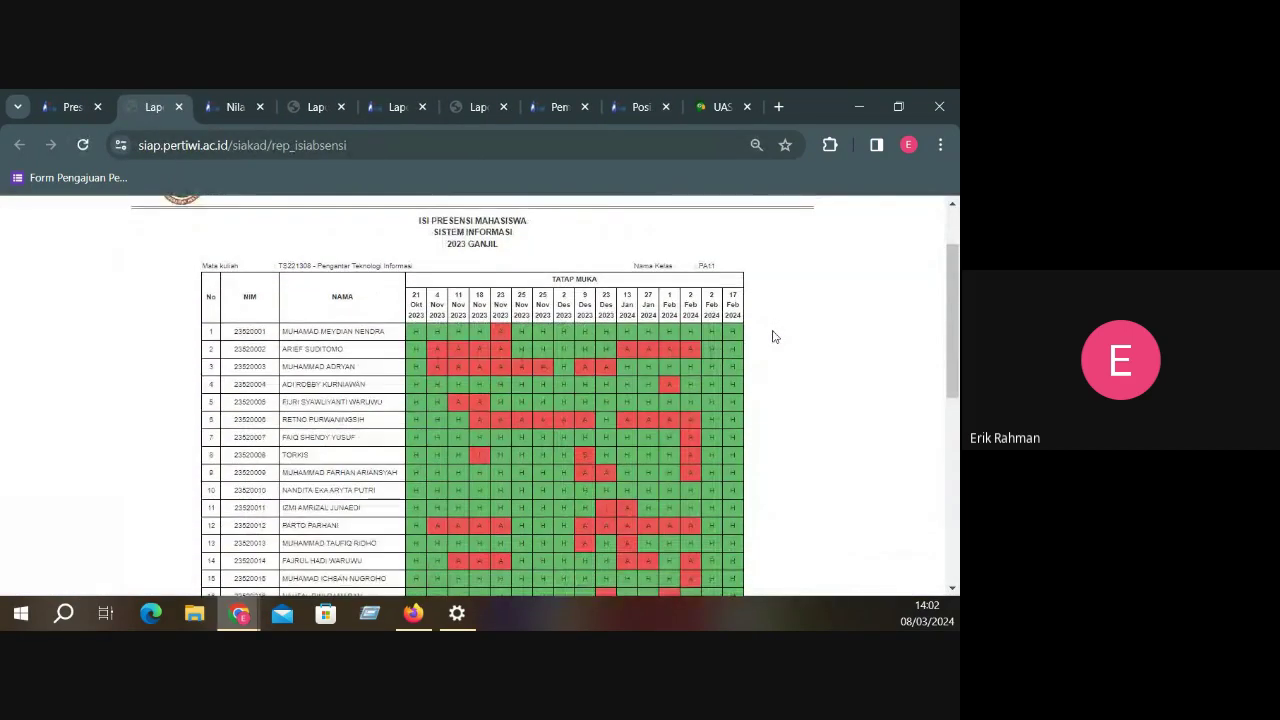
scroll(771, 340, "down", 4)
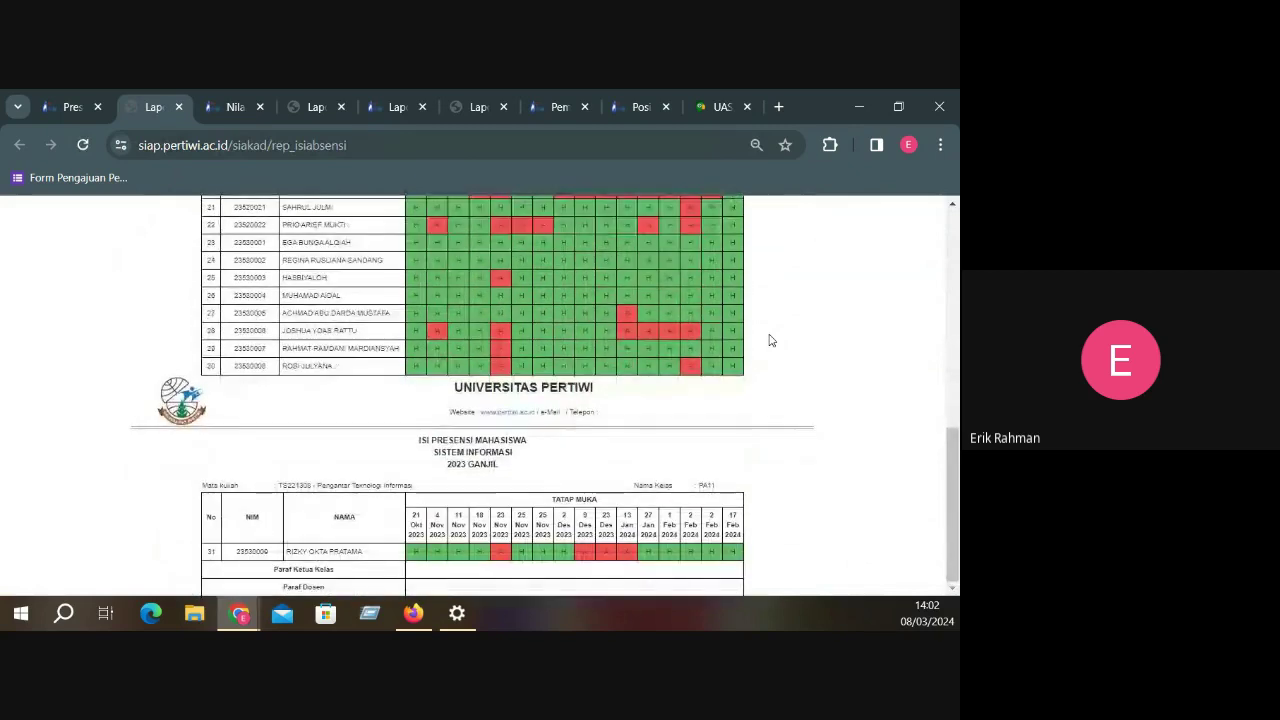
scroll(771, 344, "up", 6)
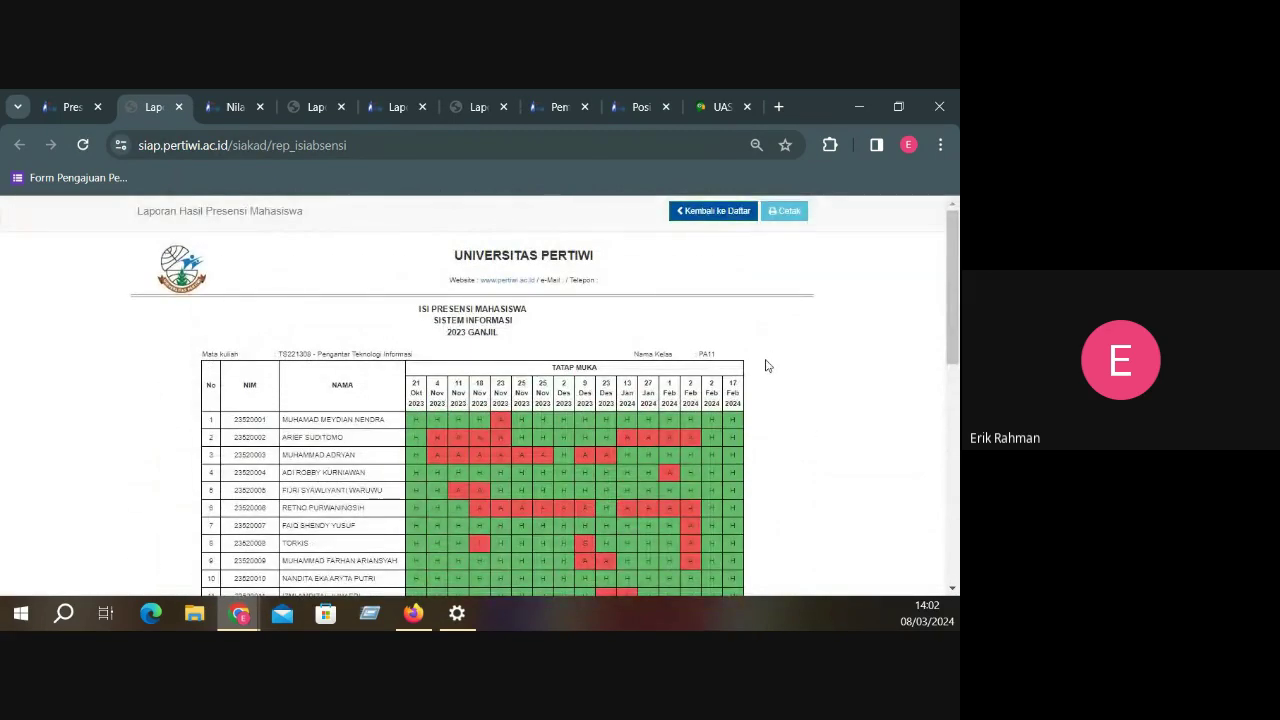
Preview the student attendance report for printing, cancel the print, and look through the report once more before closing it
left_click(786, 211)
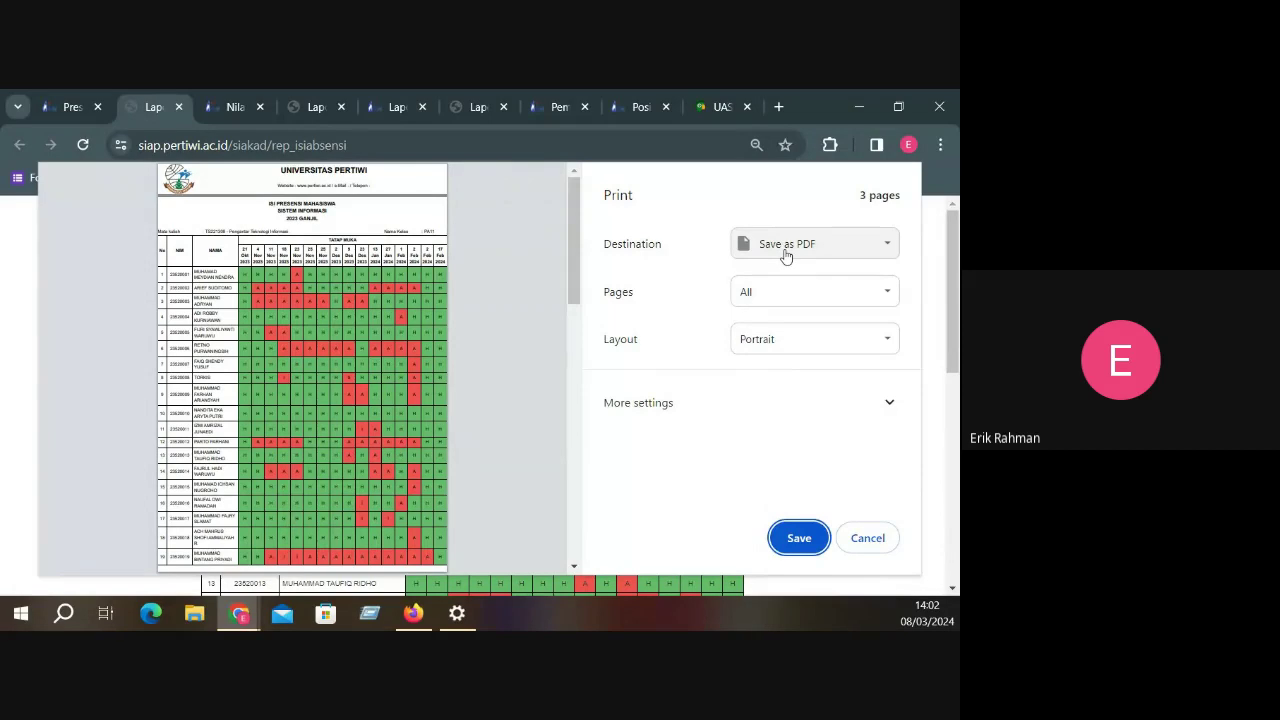
left_click(868, 538)
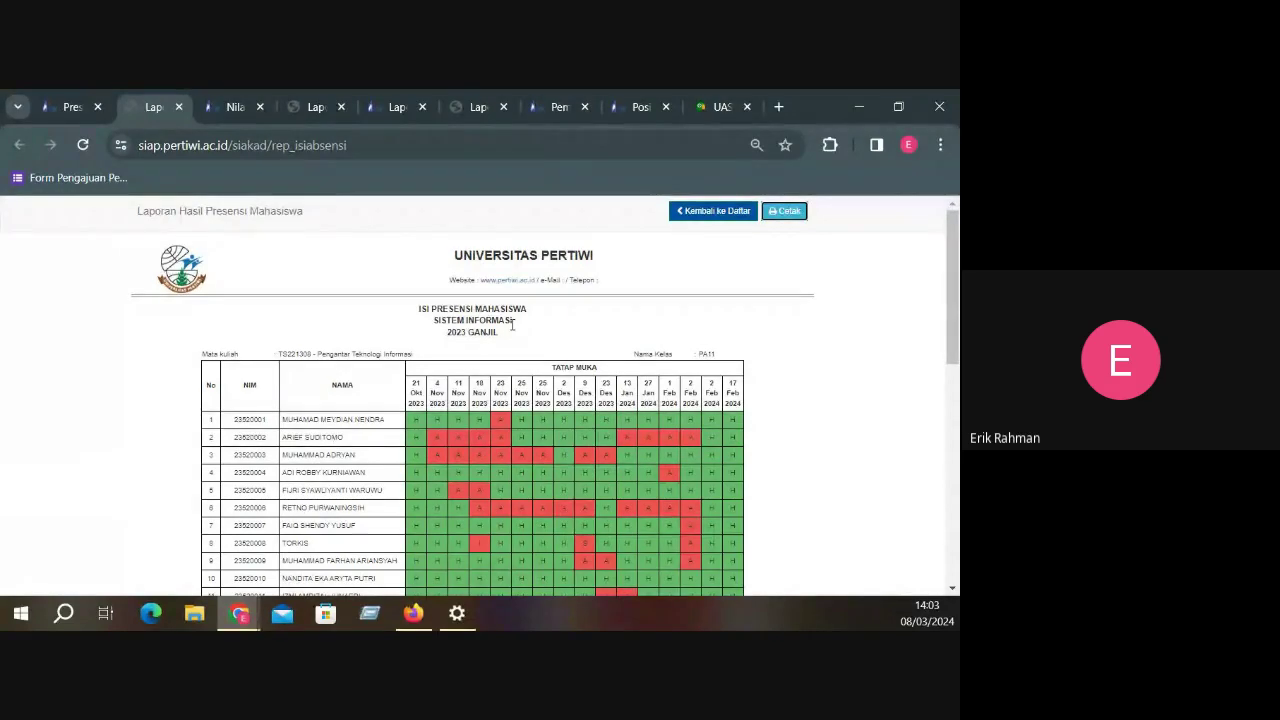
scroll(686, 424, "down", 4)
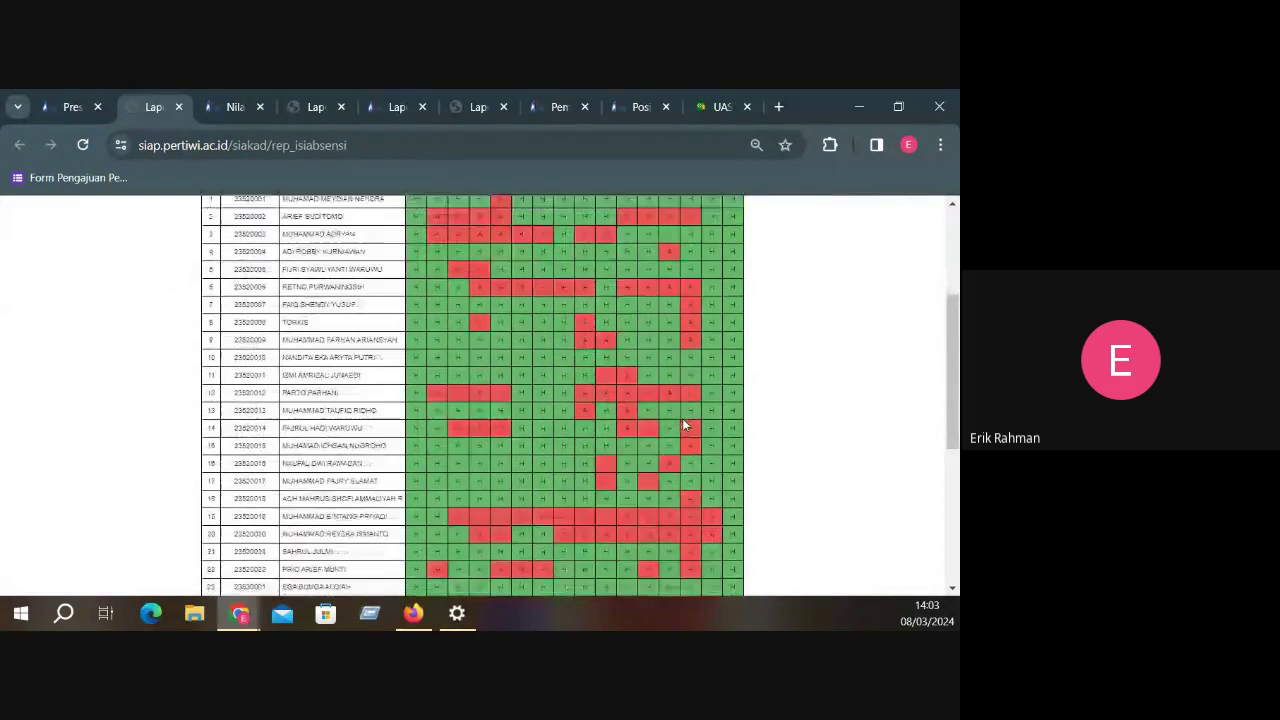
scroll(686, 424, "down", 3)
scroll(684, 430, "up", 5)
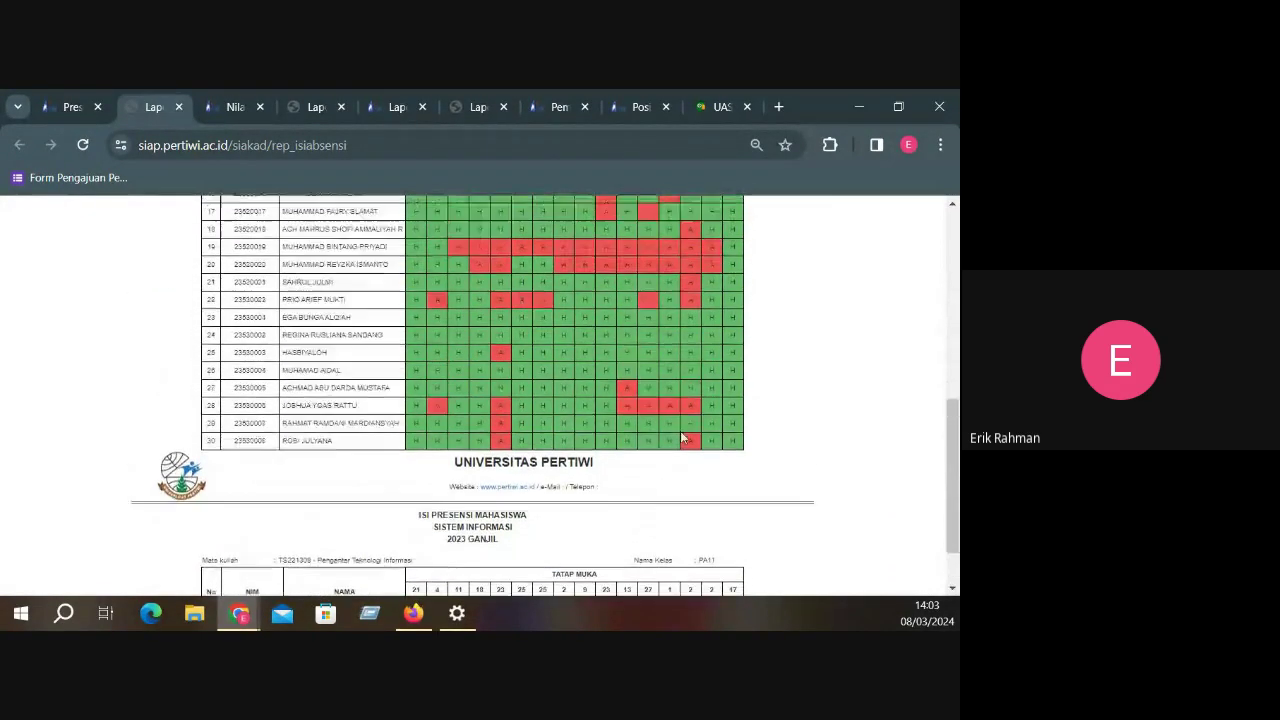
scroll(683, 437, "up", 2)
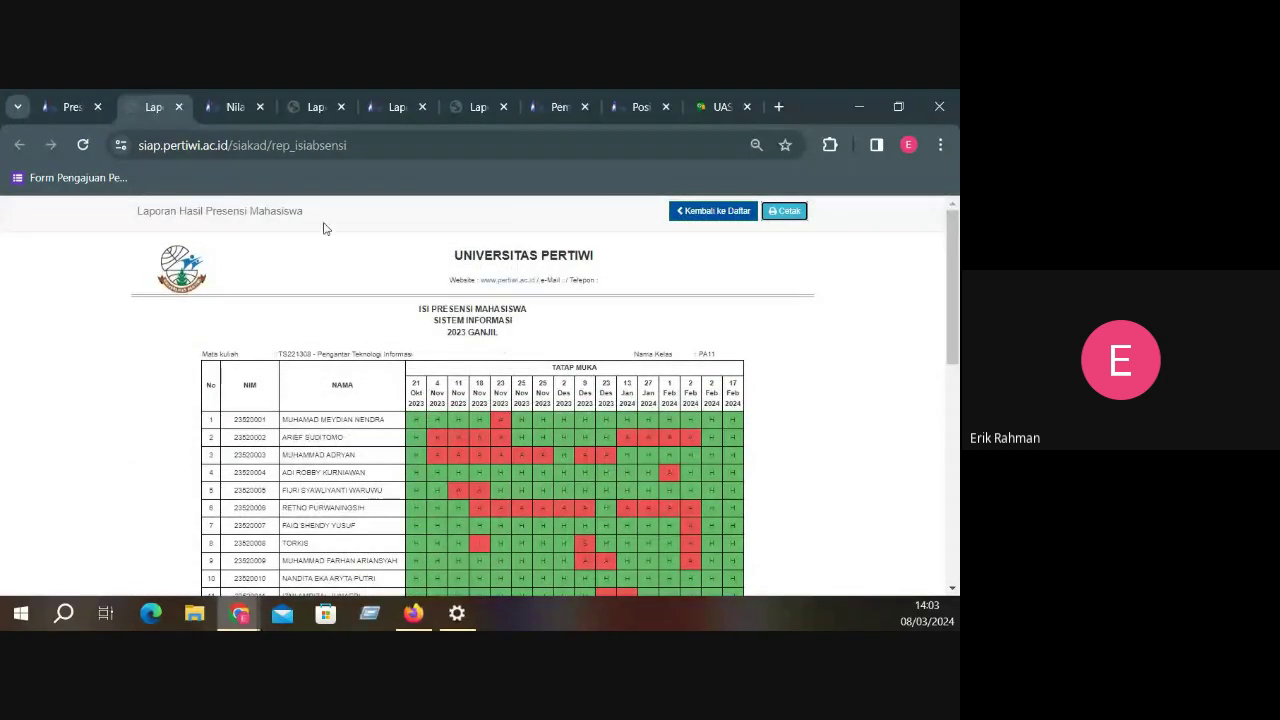
left_click(179, 107)
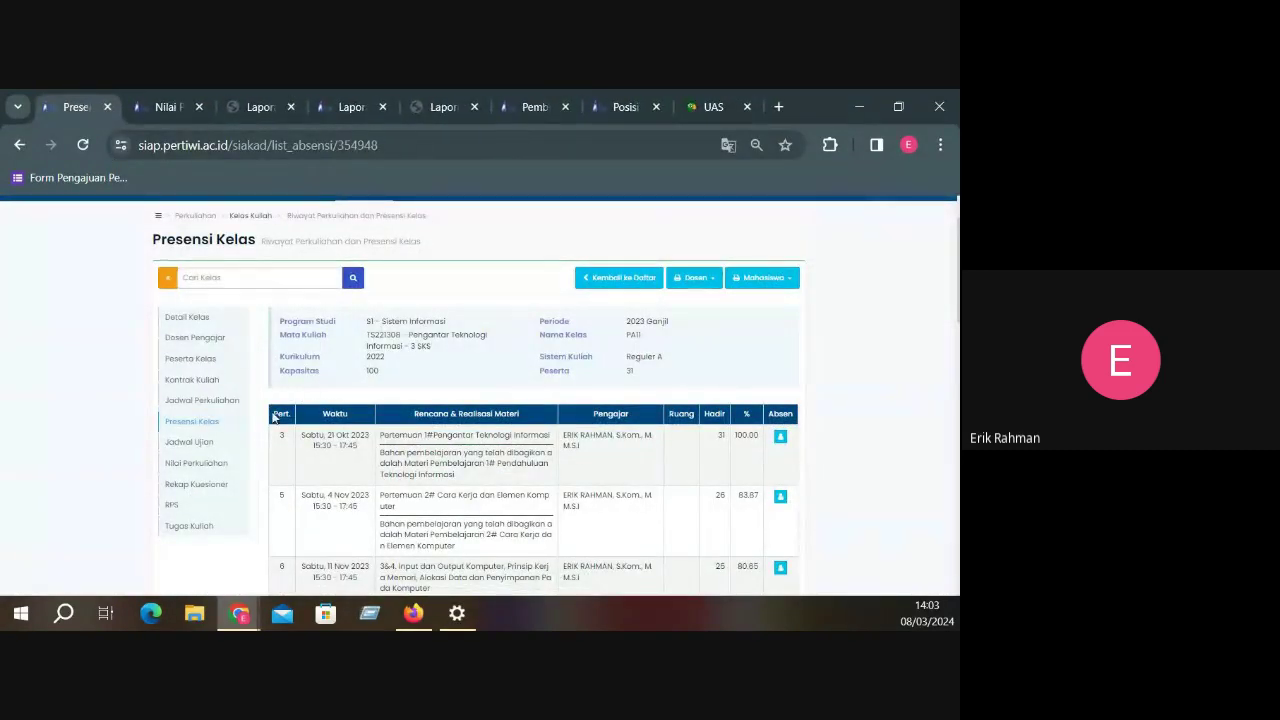
Open the Nilai Perkuliahan page of class PA11 and review the grading guide and student grade table
left_click(206, 463)
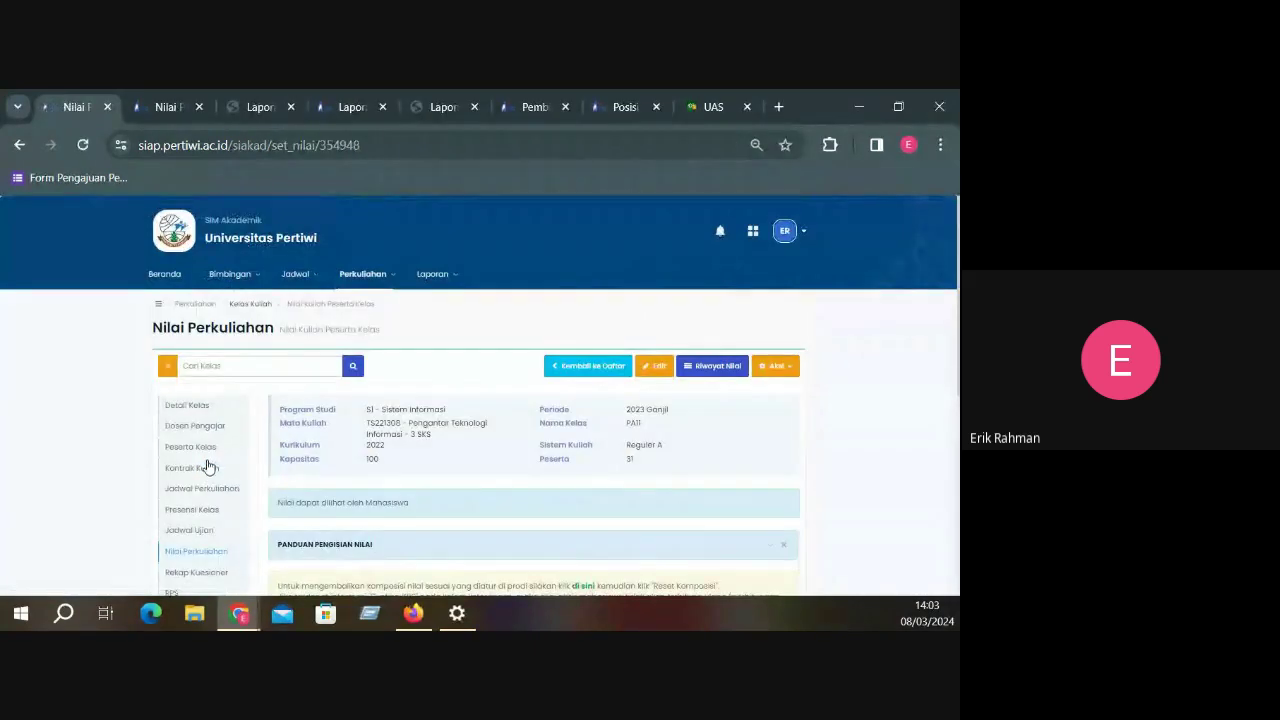
scroll(322, 482, "down", 1)
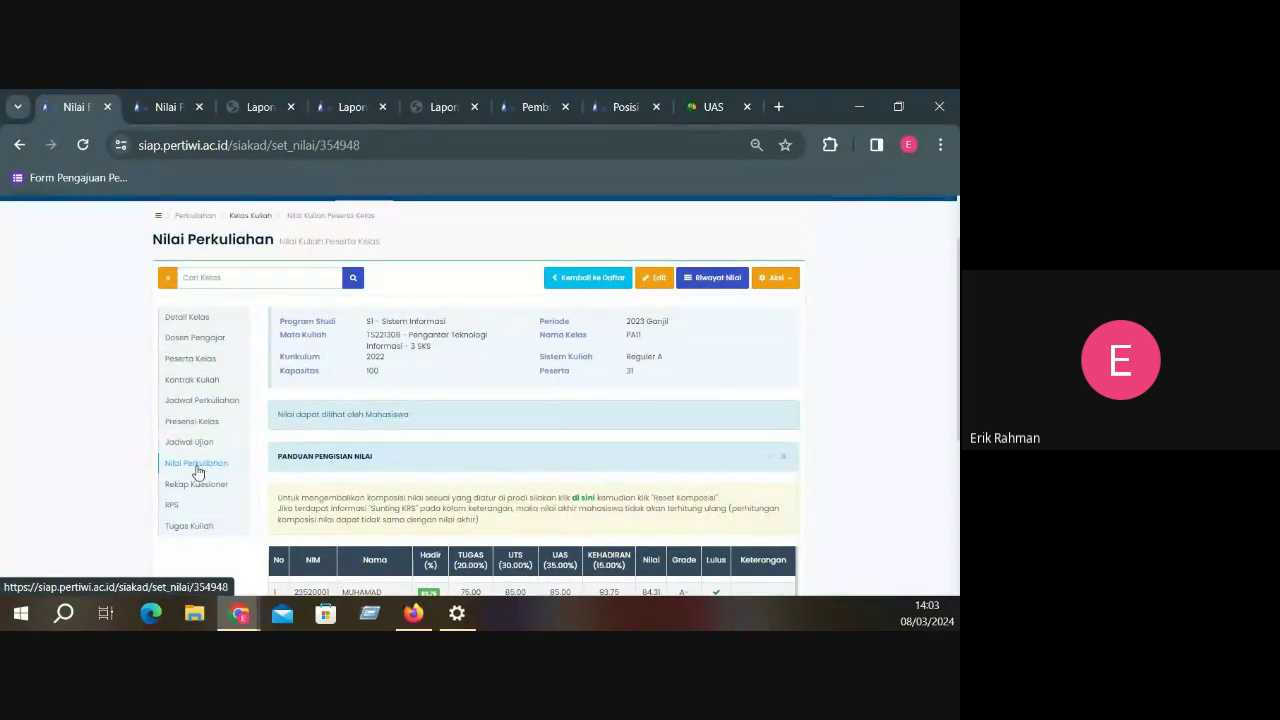
scroll(197, 471, "down", 3)
scroll(215, 390, "up", 1)
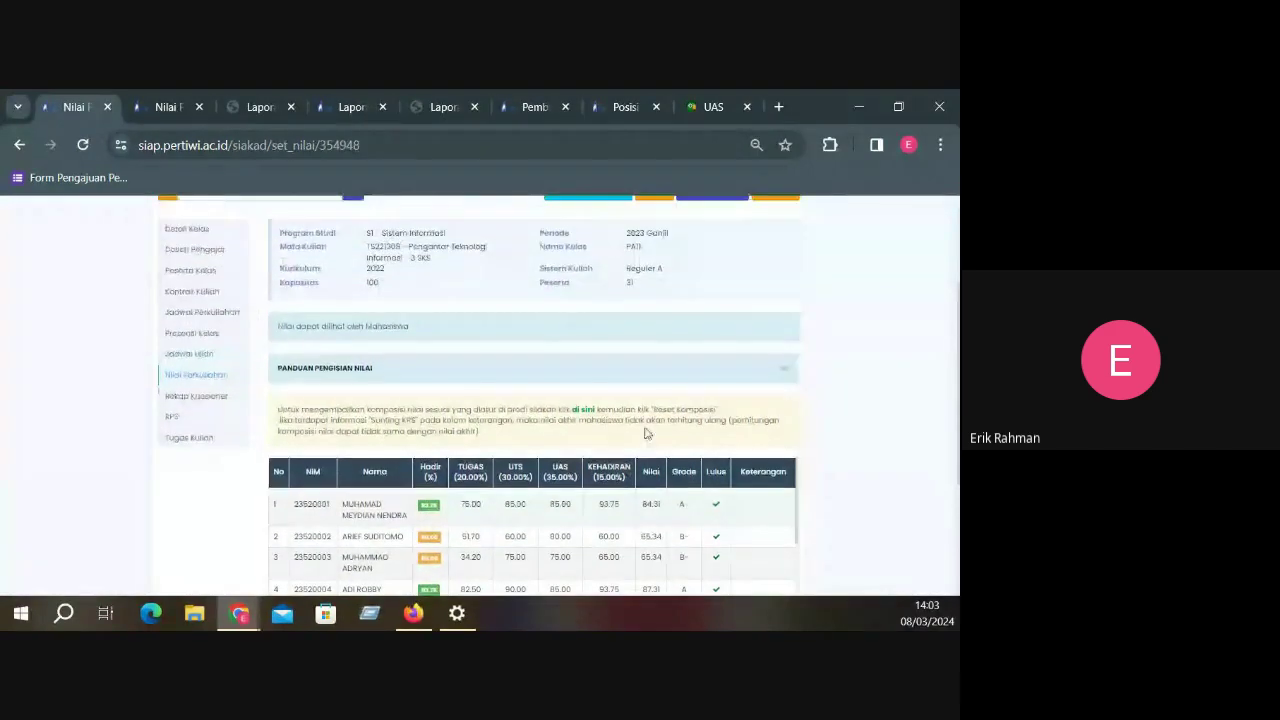
scroll(209, 382, "up", 2)
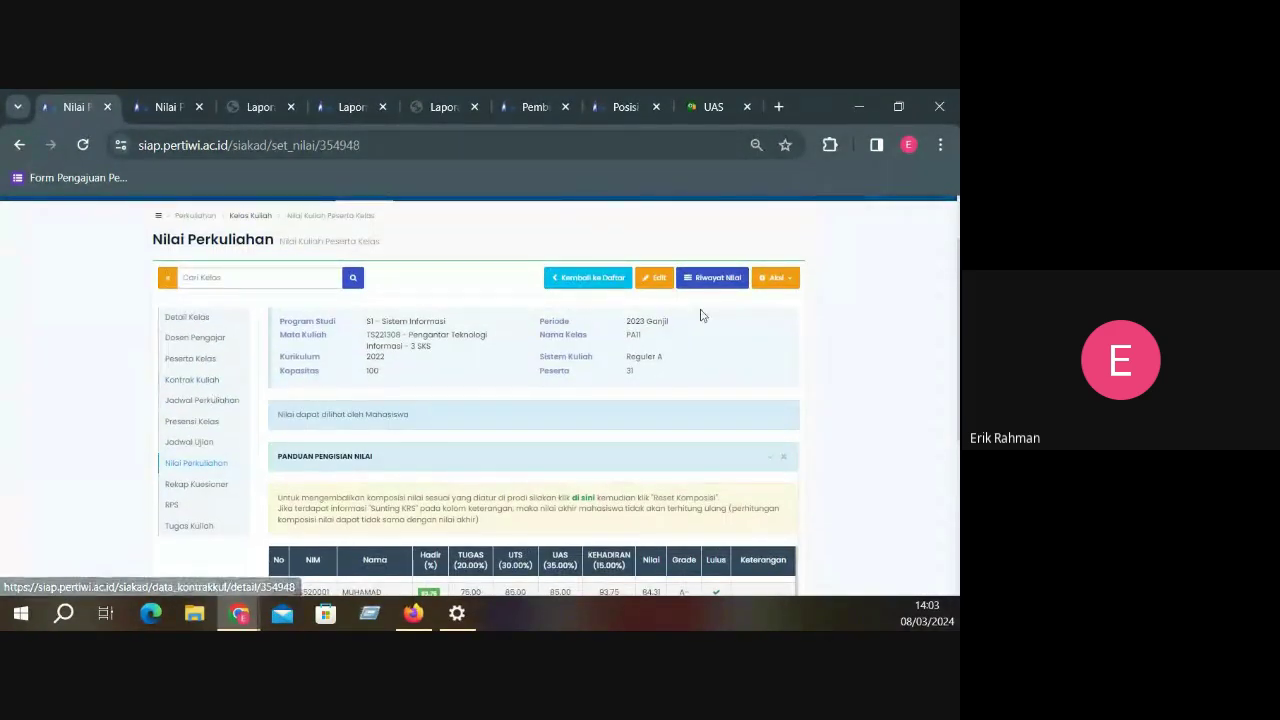
Open Tarik Nilai EdLink for the class and review the sessions with their assignments and the UAS grade mapping
left_click(778, 285)
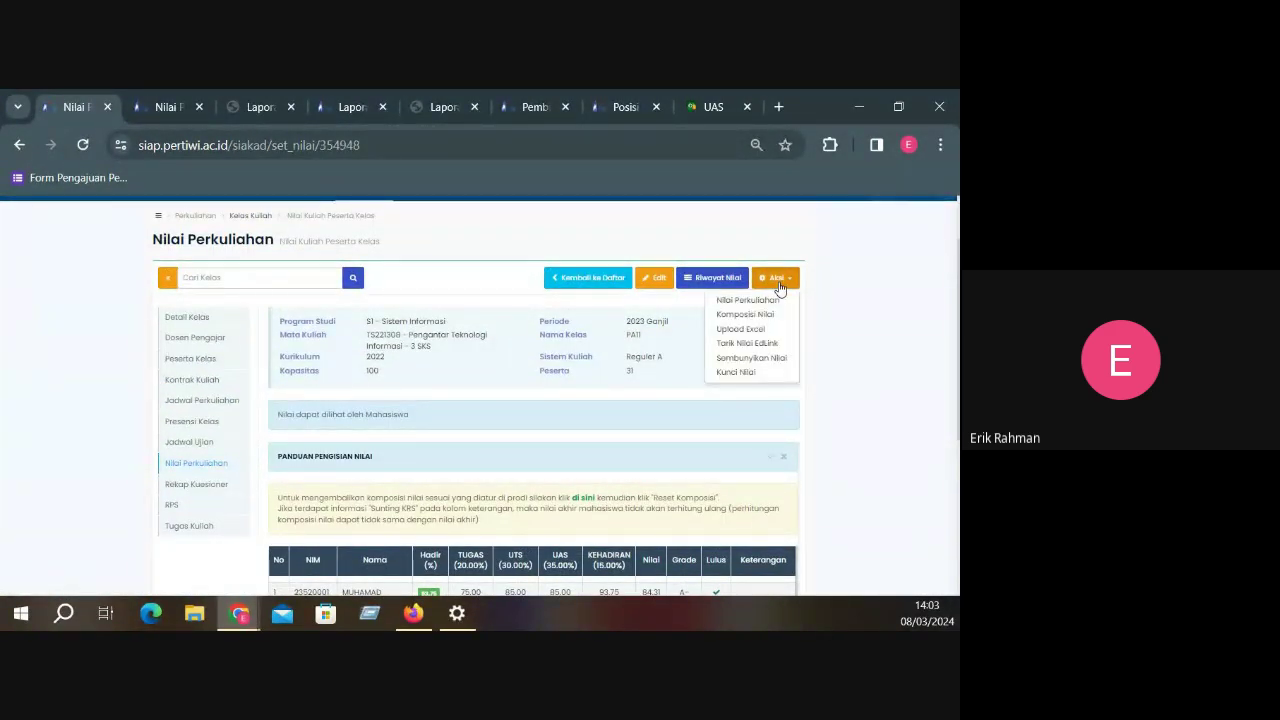
left_click(748, 343)
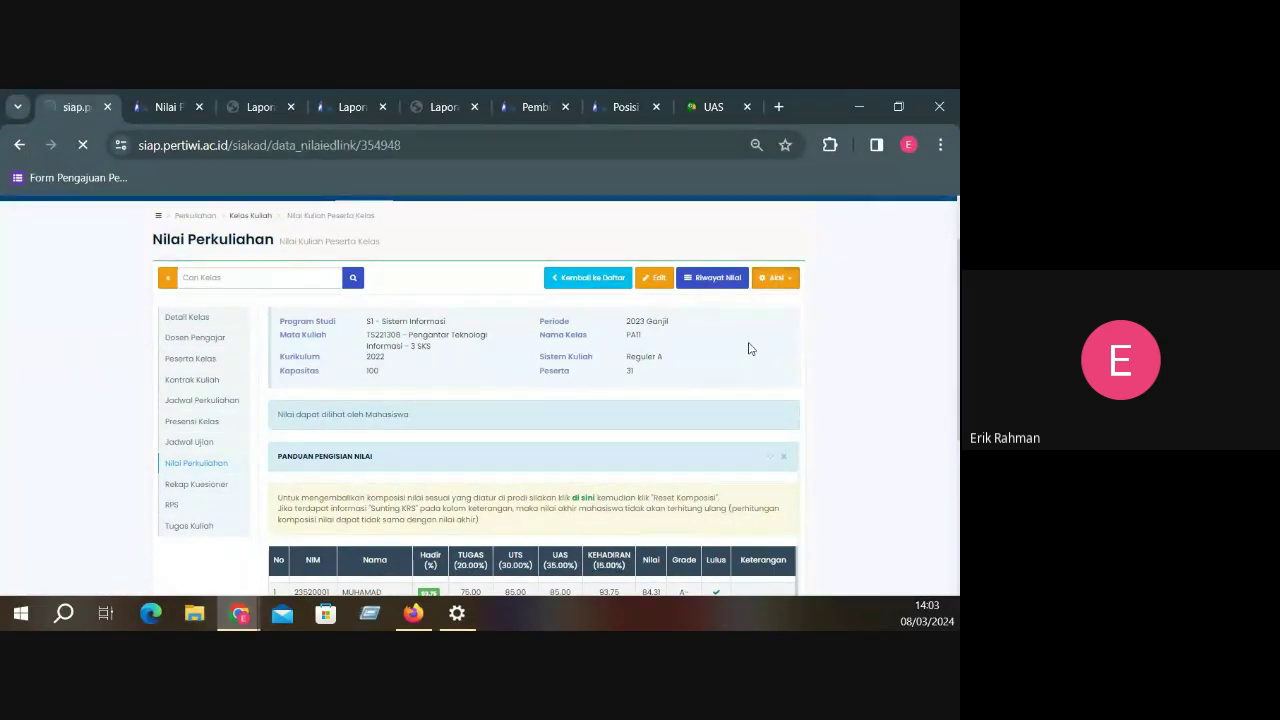
scroll(845, 408, "down", 2)
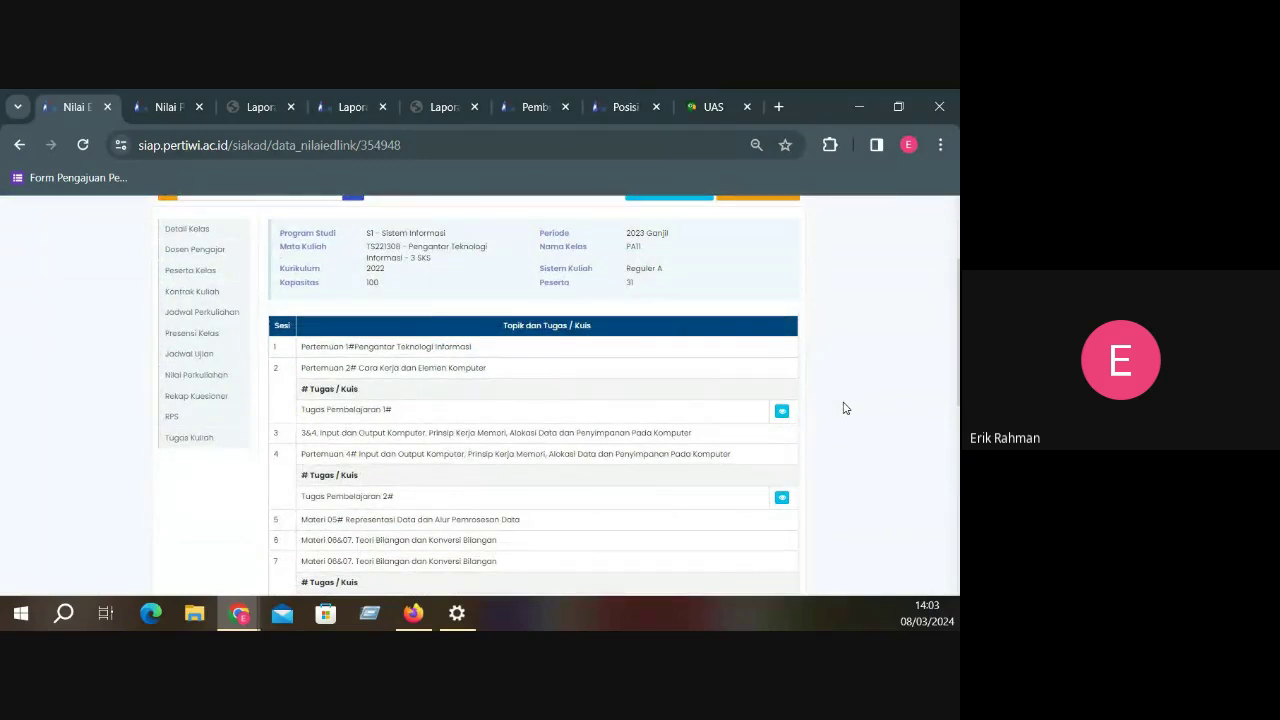
scroll(845, 408, "down", 15)
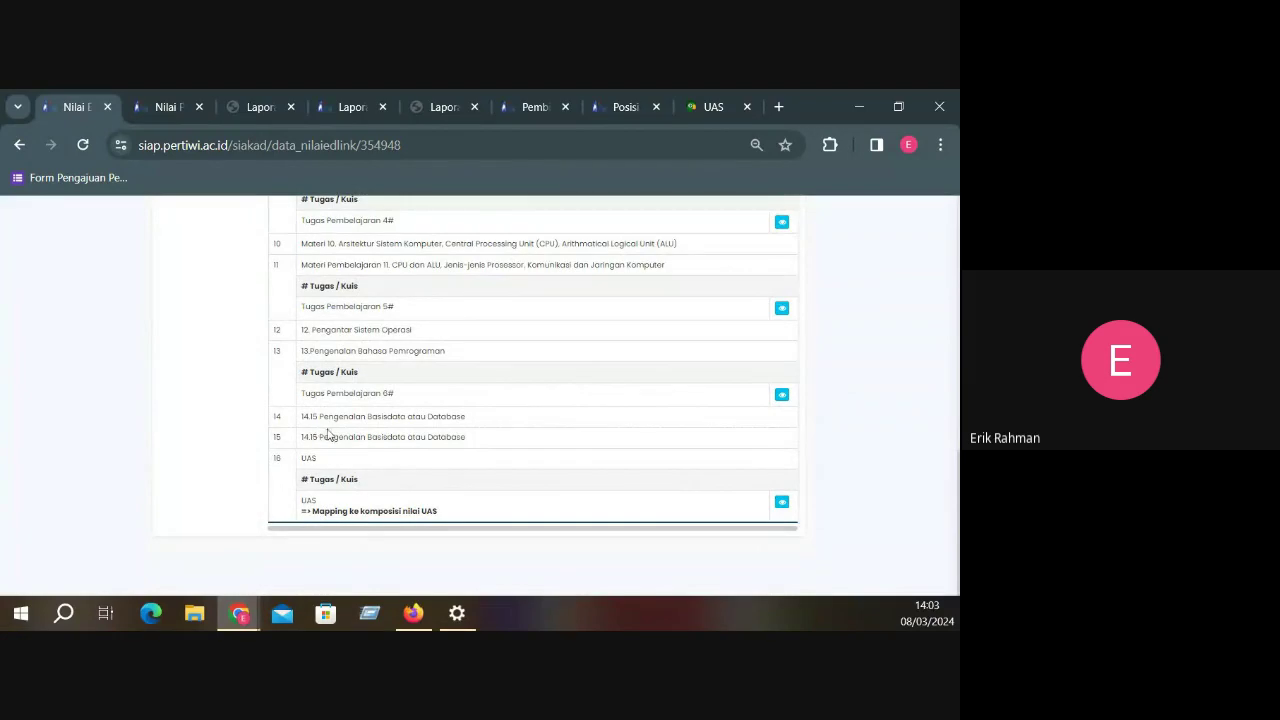
scroll(336, 433, "up", 1)
scroll(336, 433, "up", 4)
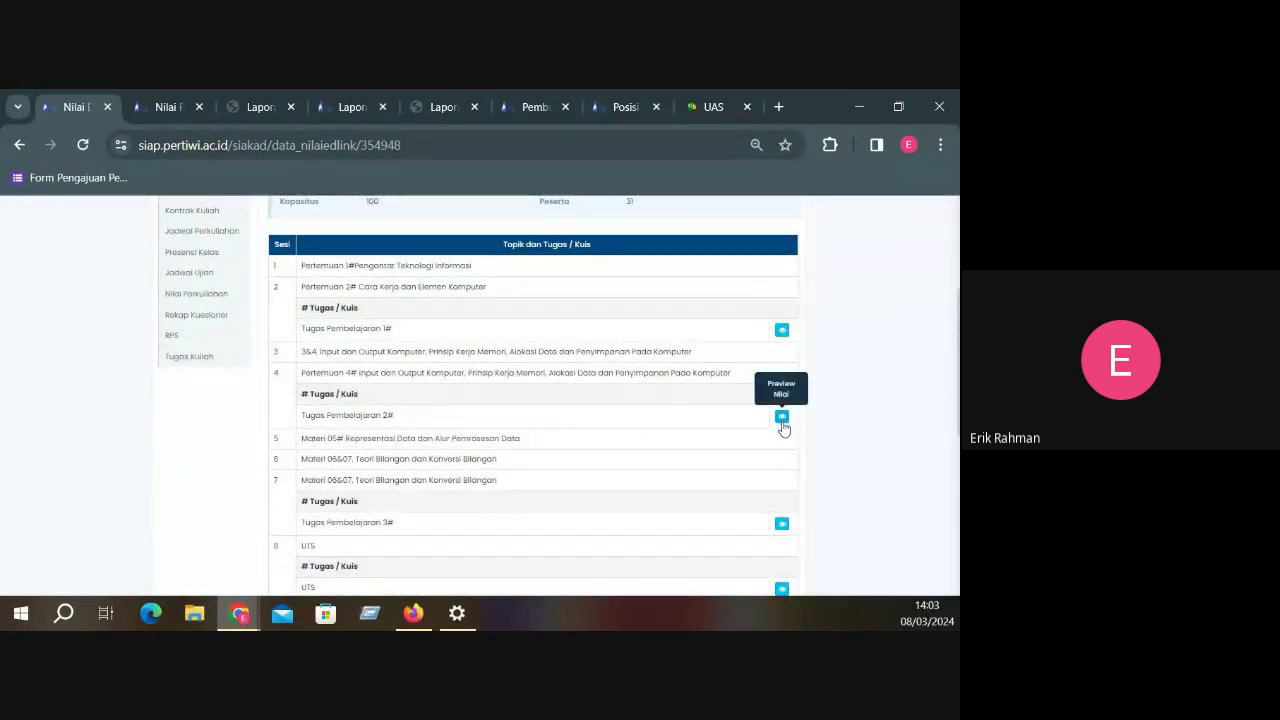
Preview the Edlink grades of the UTS task in session 8 with UTS as the class grade composition
scroll(783, 427, "down", 1)
scroll(780, 430, "down", 1)
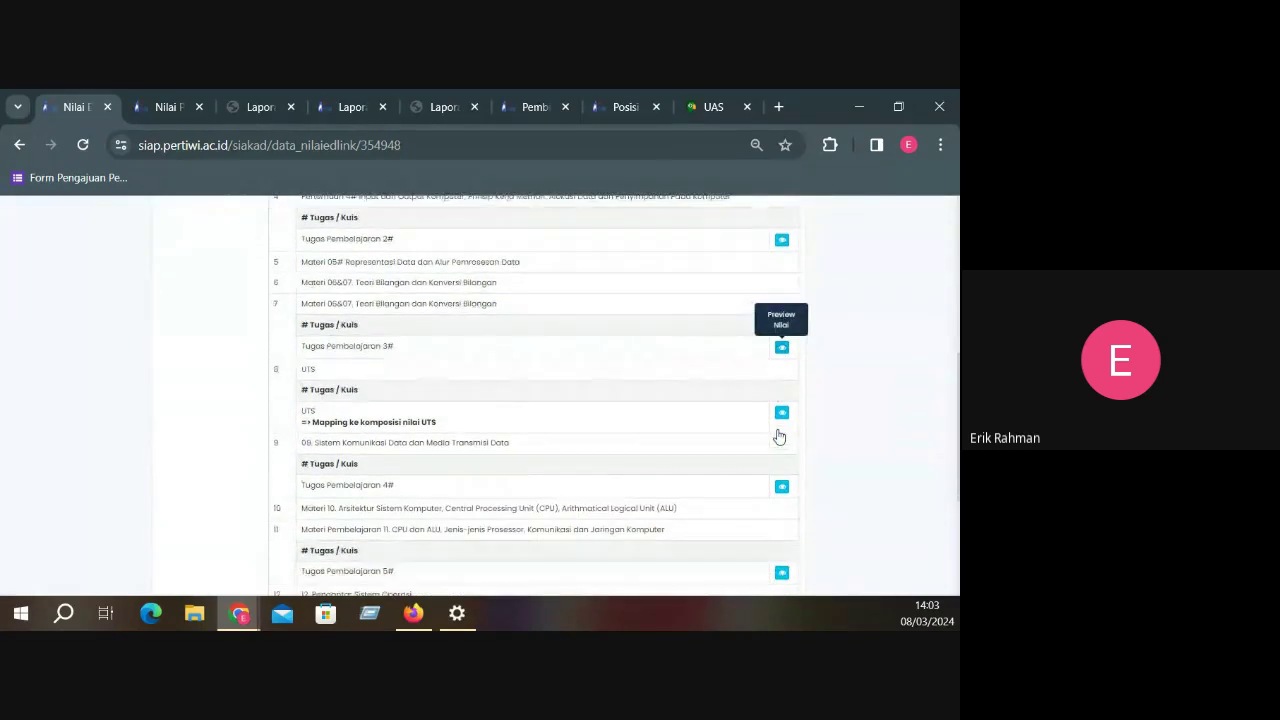
scroll(779, 425, "down", 1)
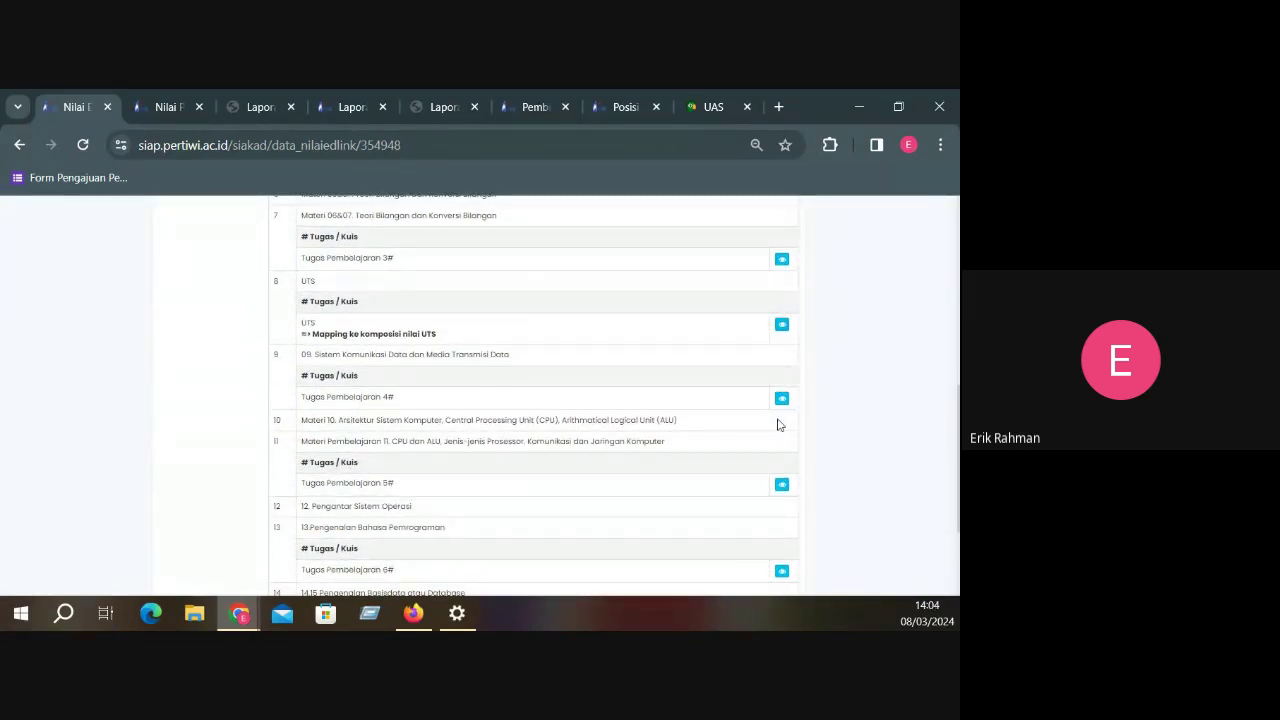
scroll(779, 425, "down", 1)
scroll(779, 425, "up", 3)
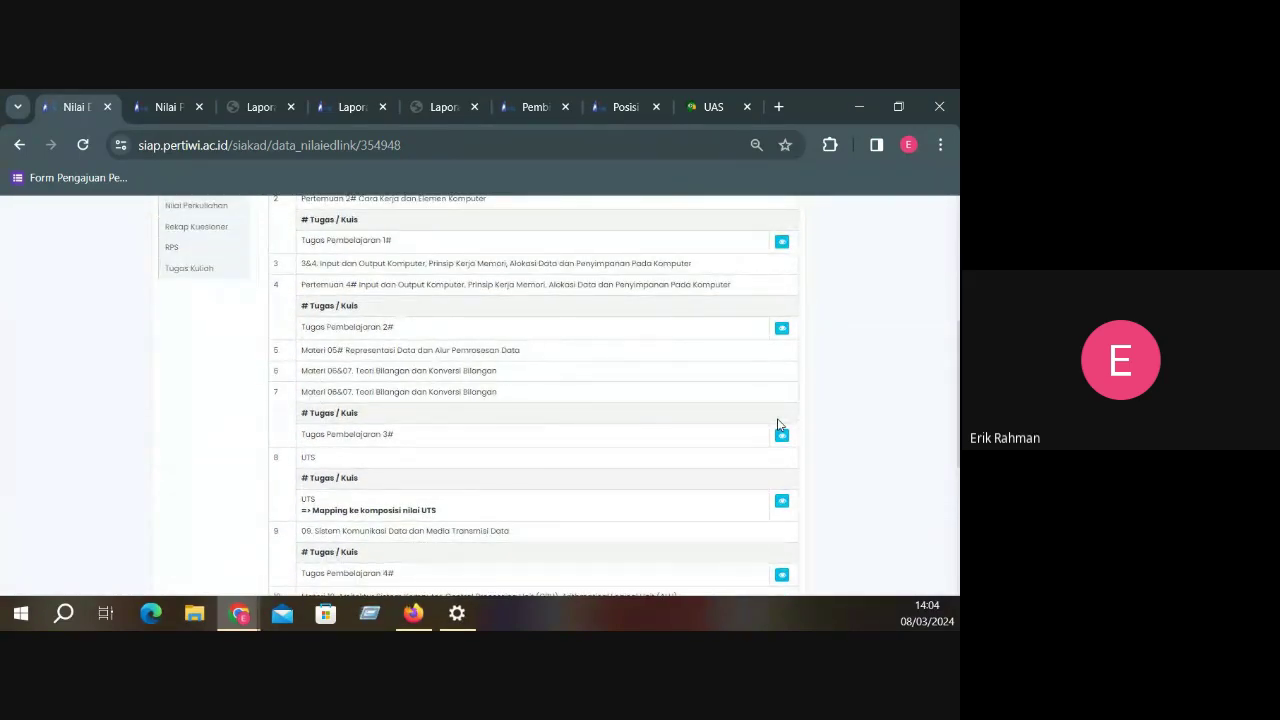
mouse_move(306, 457)
left_mouse_down()
mouse_move(323, 462)
mouse_move(302, 467)
left_mouse_up()
left_click(782, 502)
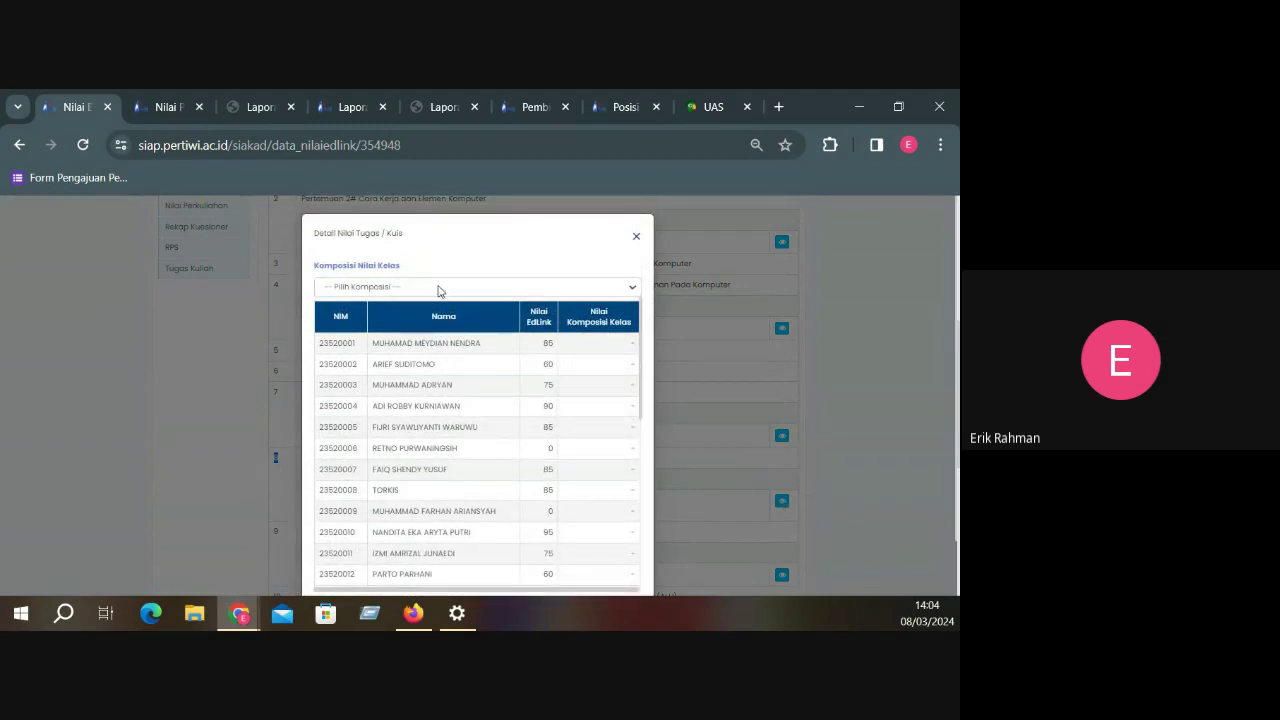
left_click(438, 288)
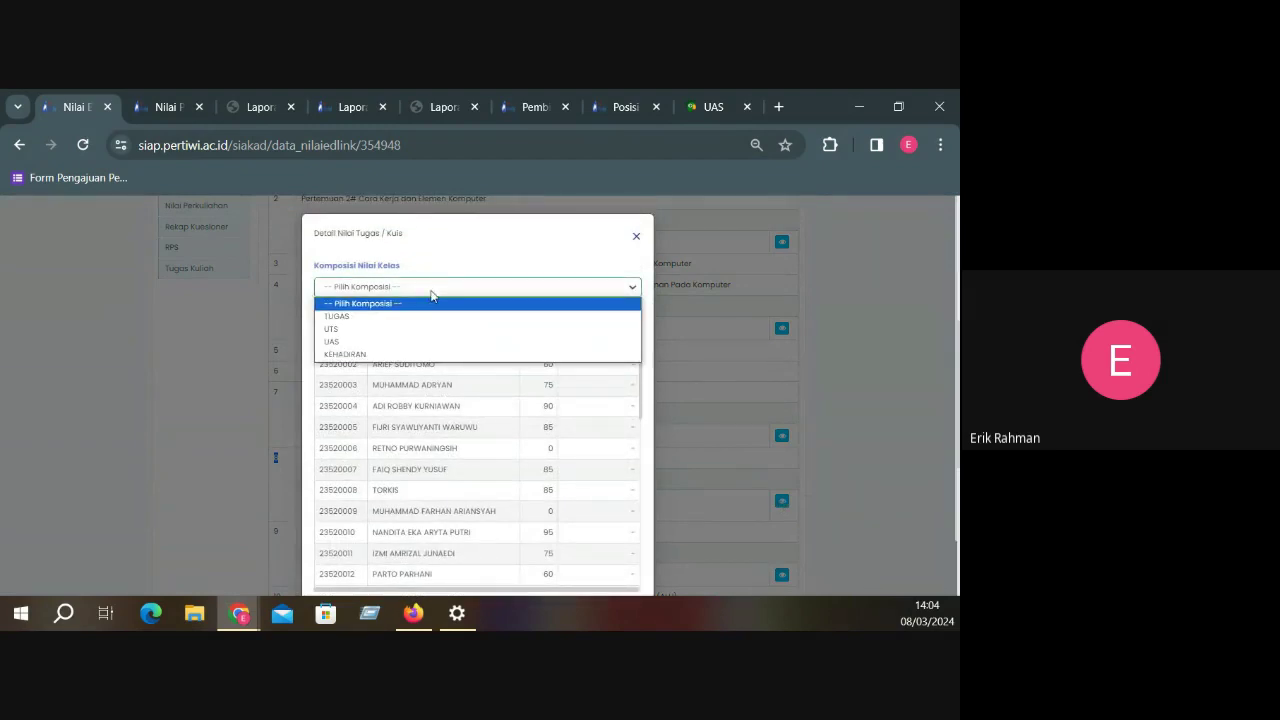
left_click(424, 329)
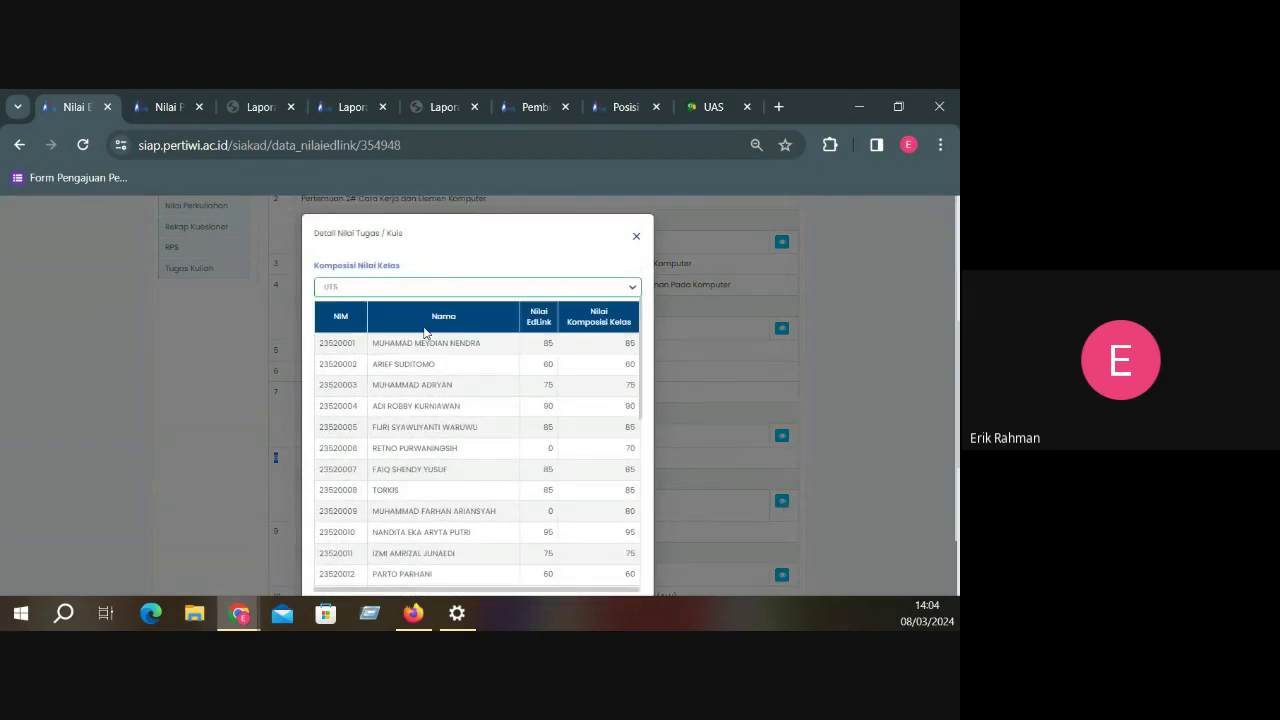
Compare the Nilai EdLink and Nilai Komposisi Kelas columns for the UTS, and close the grade details without saving
left_click_drag(626, 343, 645, 351)
left_click(620, 353)
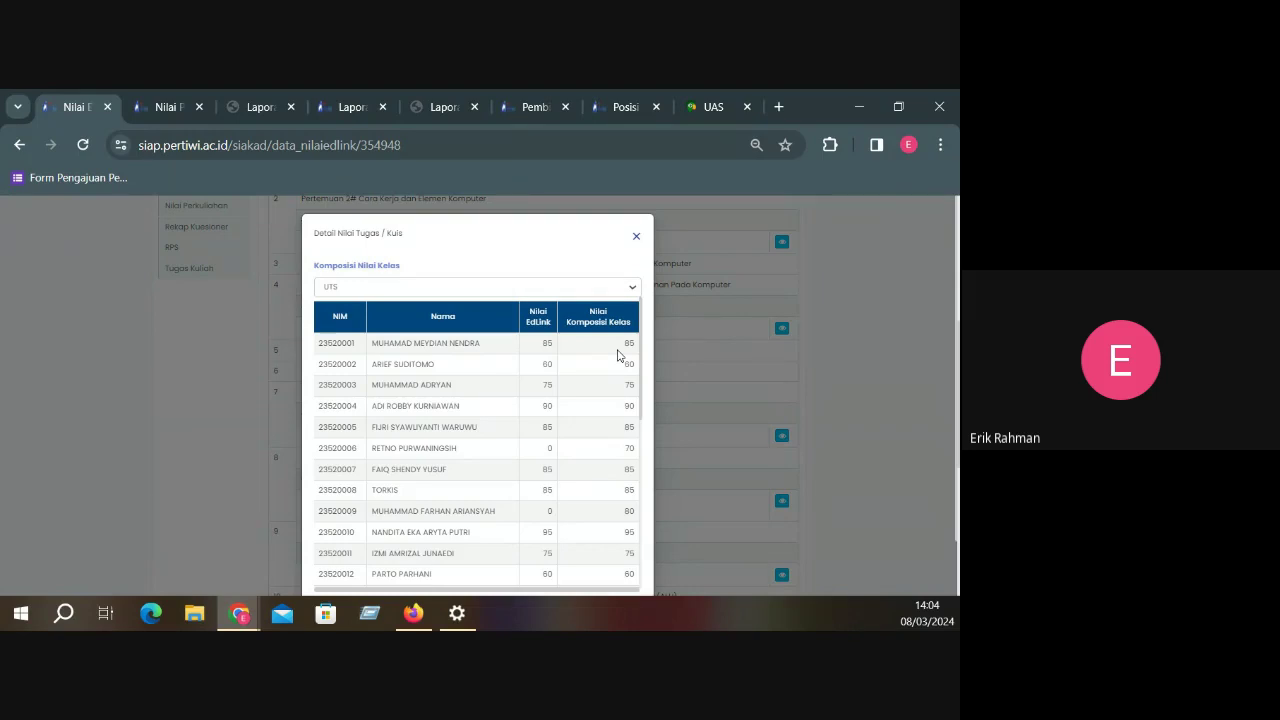
left_click_drag(589, 314, 637, 388)
left_click_drag(530, 310, 540, 318)
left_click(634, 238)
Return to the Nilai Perkuliahan page of class PA11 and reopen Tarik Nilai EdLink from its actions
scroll(520, 300, "up", 3)
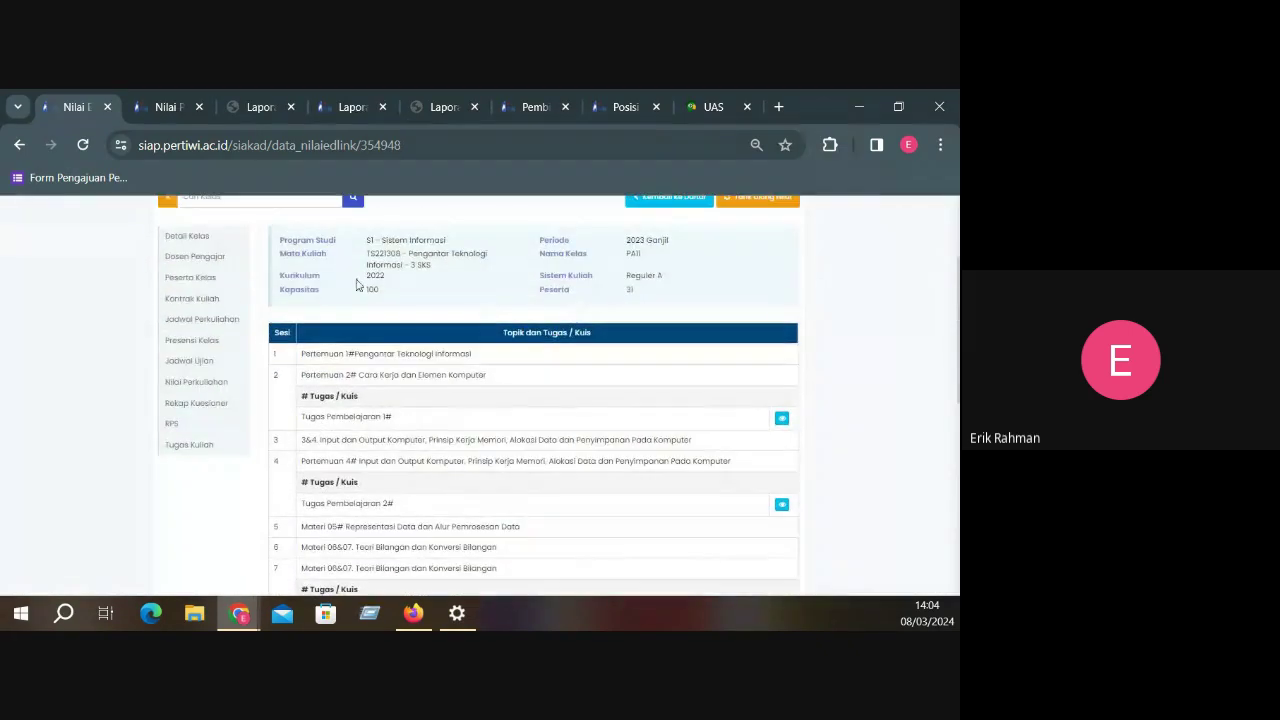
left_click(212, 380)
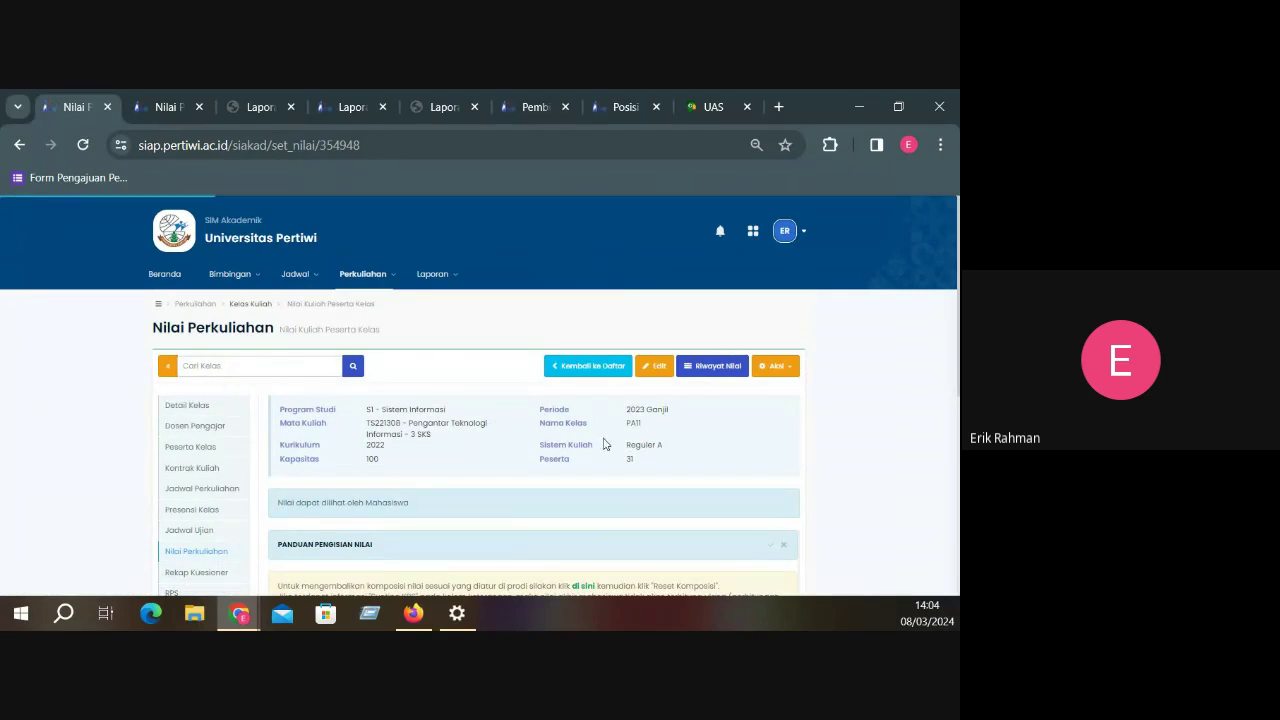
scroll(754, 447, "down", 2)
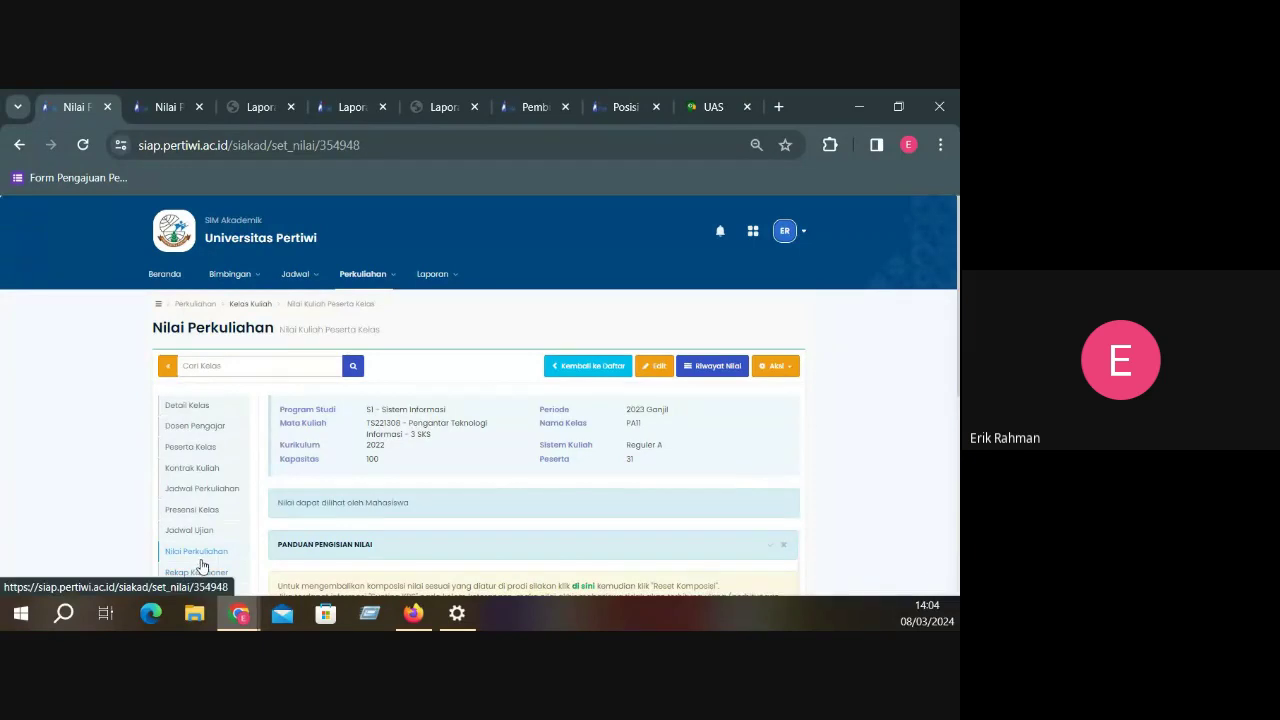
left_click(789, 366)
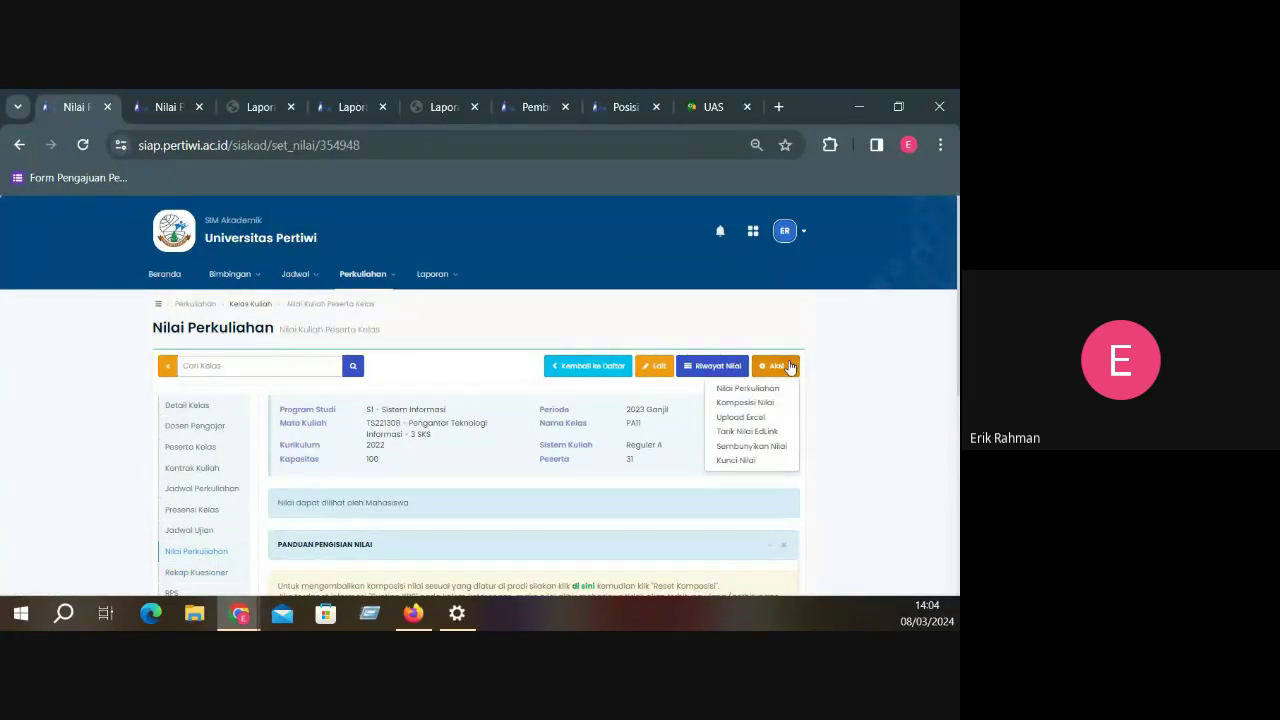
left_click(756, 436)
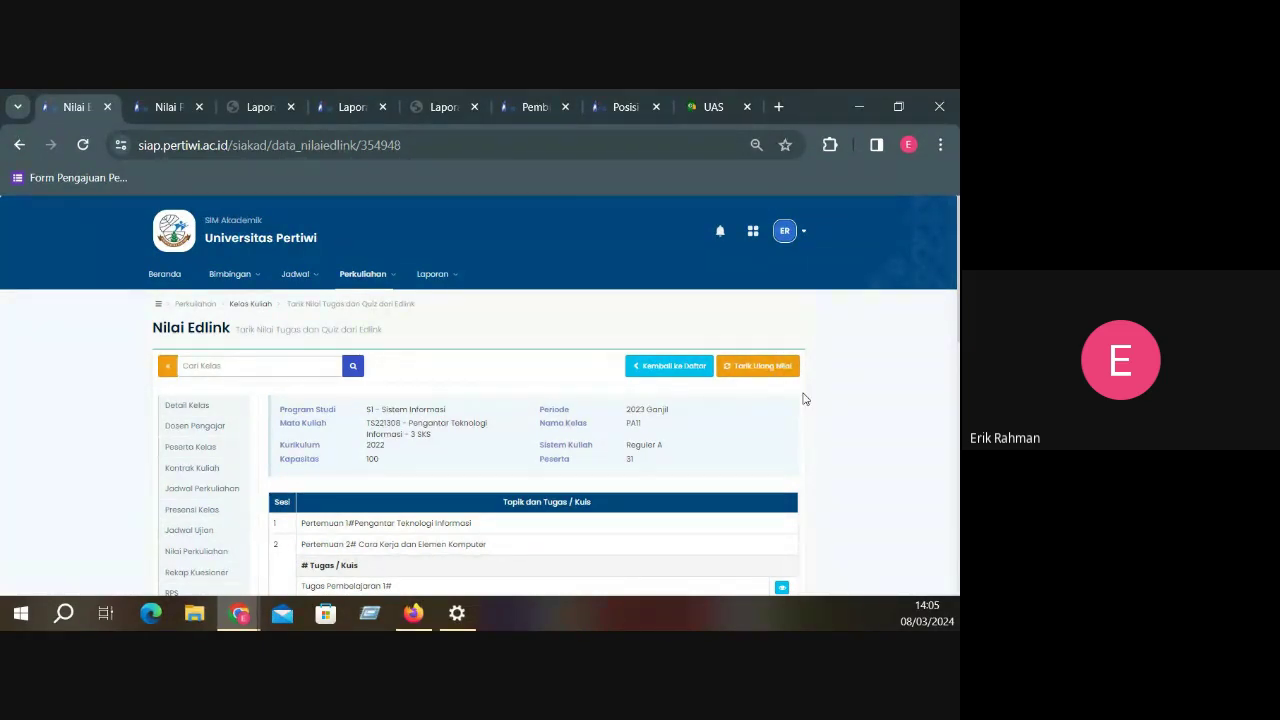
Preview the Edlink grades of Tugas Pembelajaran 1# with TUGAS as the class grade composition
scroll(805, 400, "down", 3)
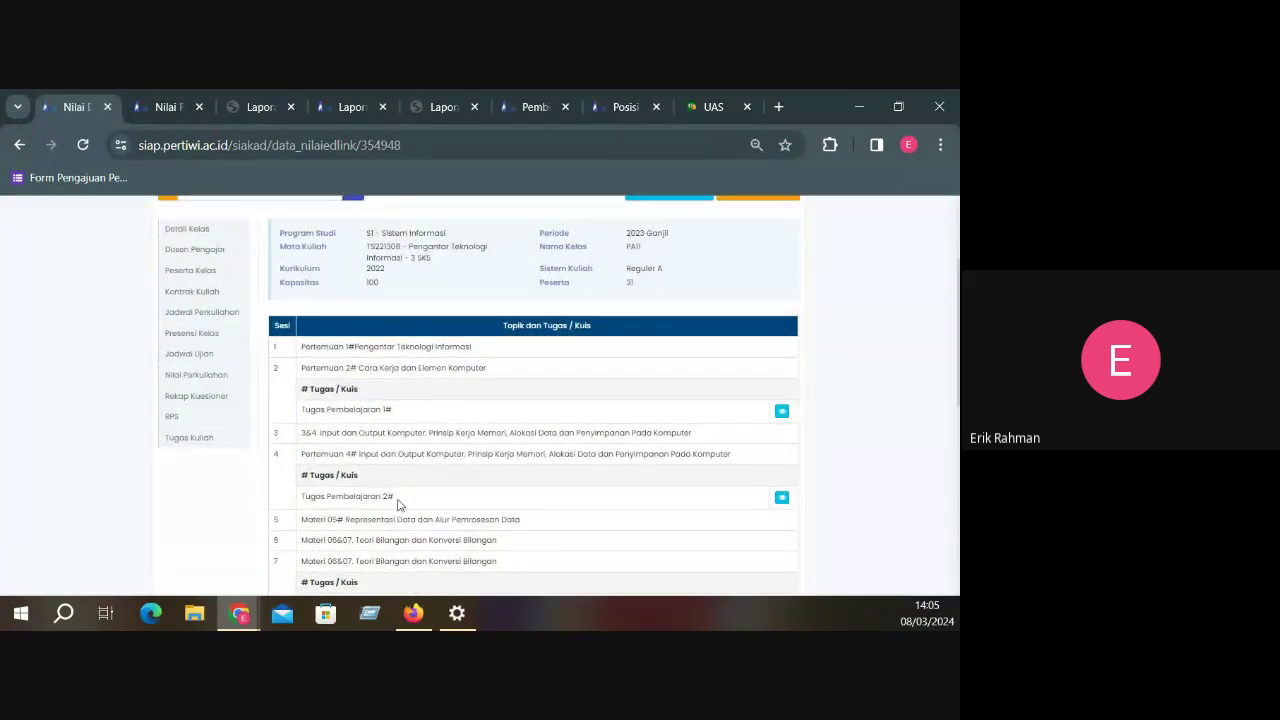
scroll(397, 505, "down", 2)
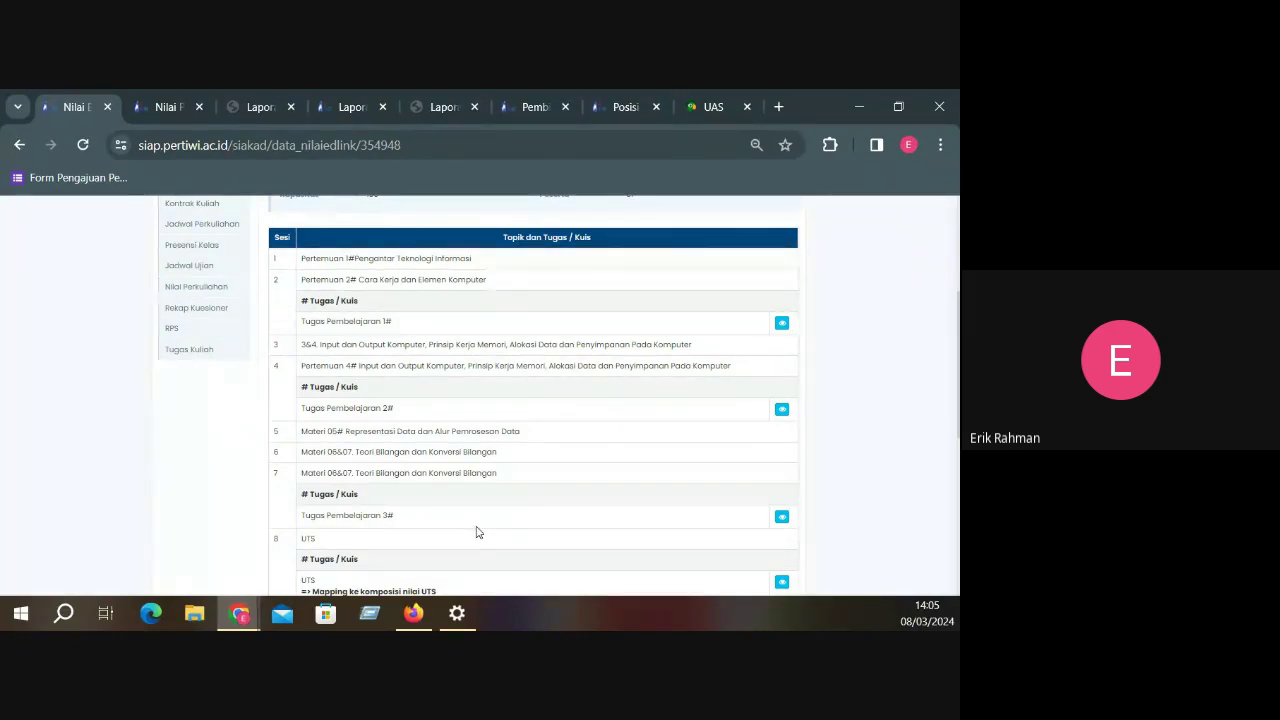
scroll(610, 488, "up", 1)
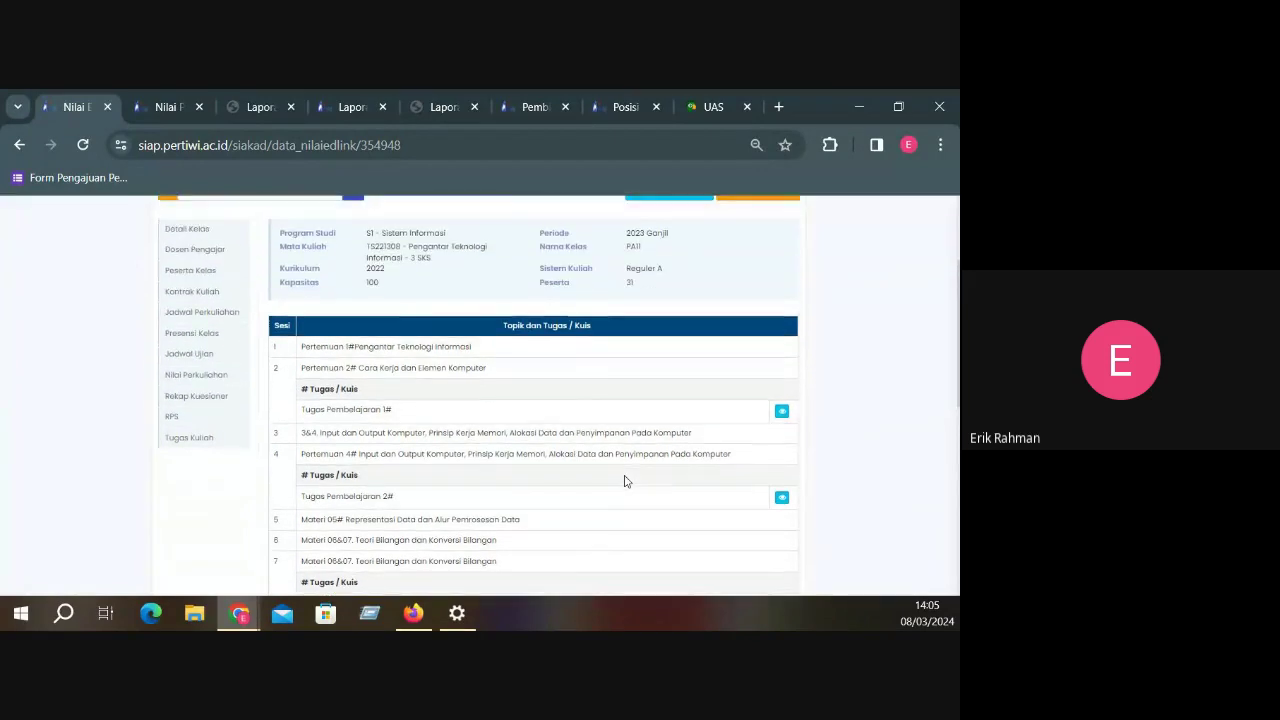
left_click(782, 410)
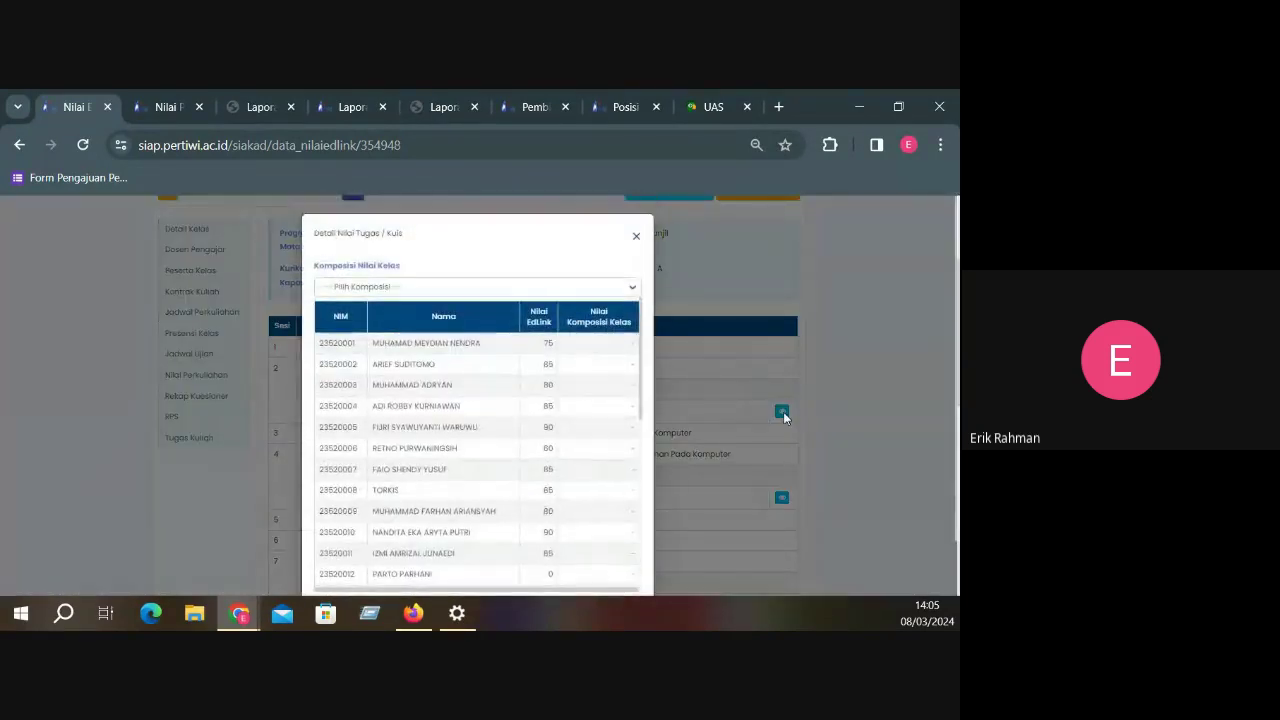
left_click(592, 287)
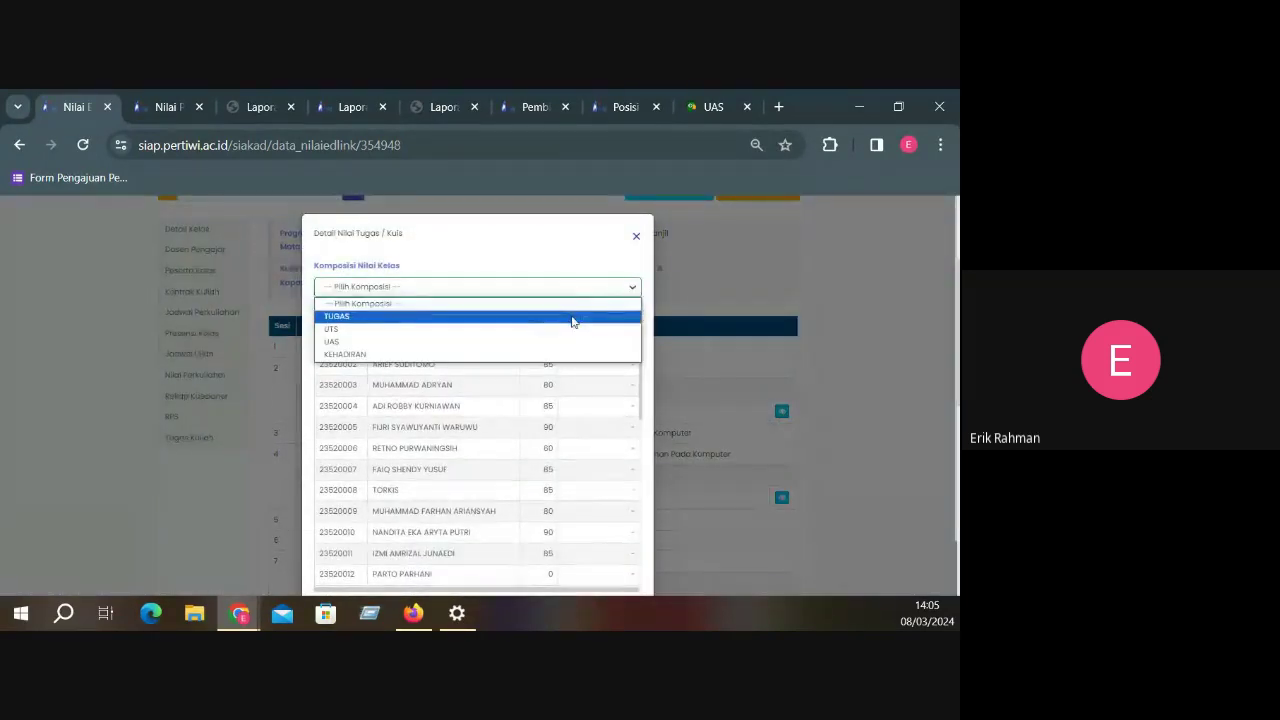
left_click(574, 318)
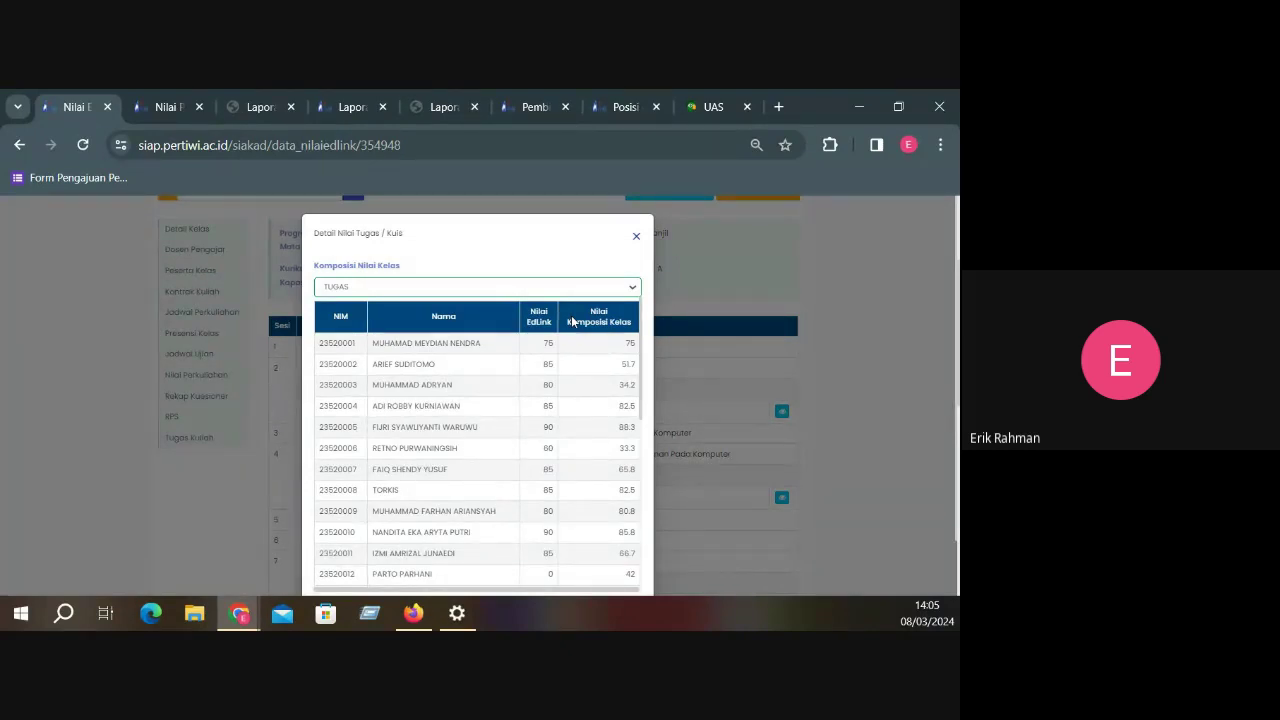
Review the students' Edlink and class composition grades for Tugas Pembelajaran 1# through the end of the list
left_click_drag(420, 343, 480, 345)
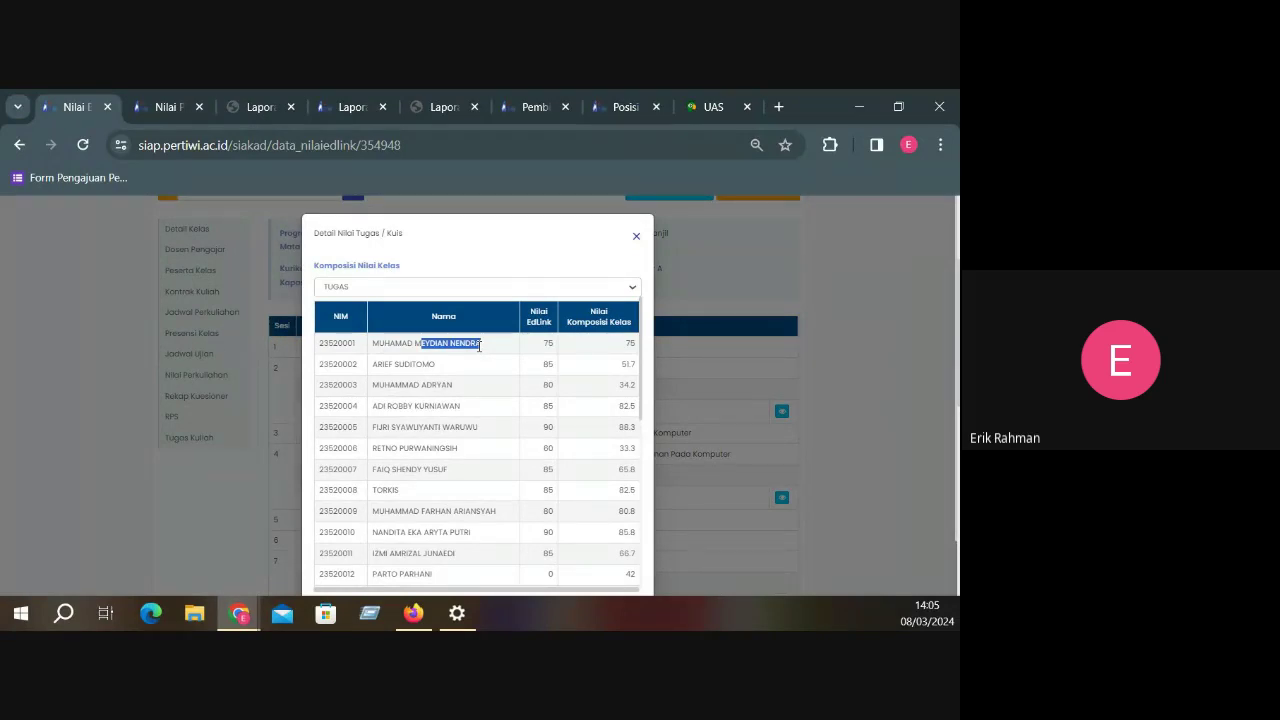
scroll(577, 417, "down", 5)
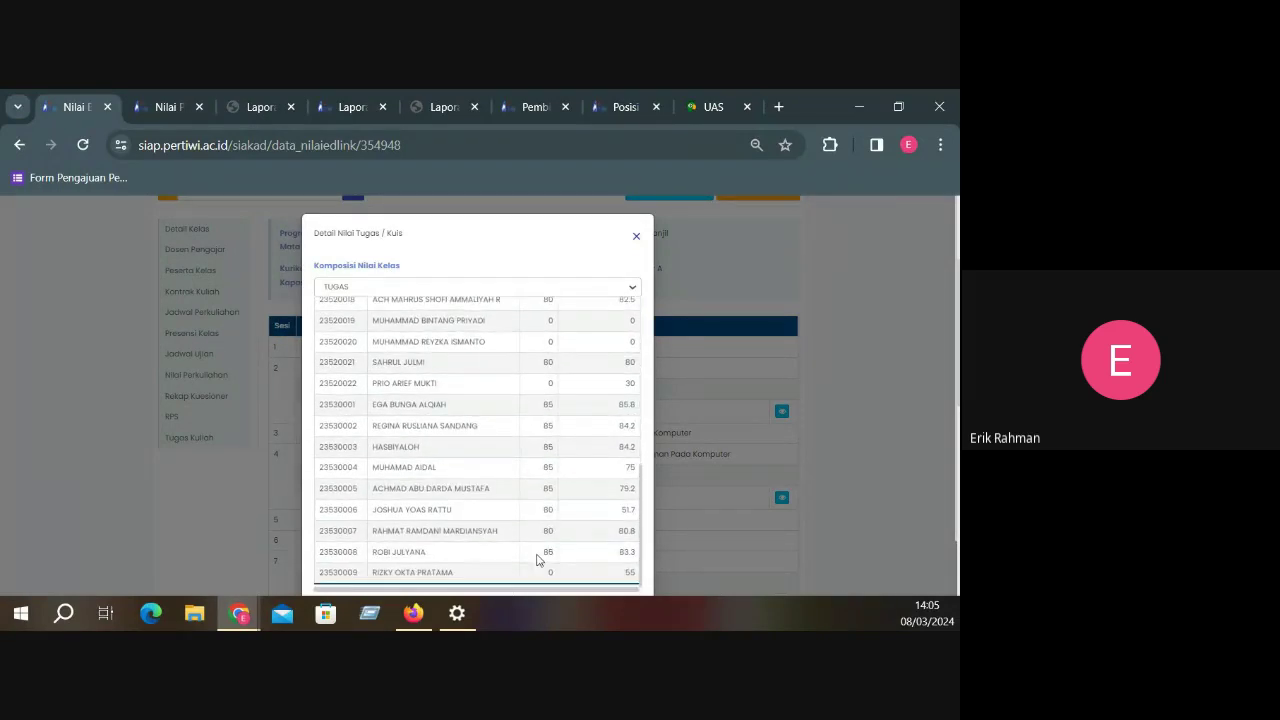
scroll(535, 562, "down", 1)
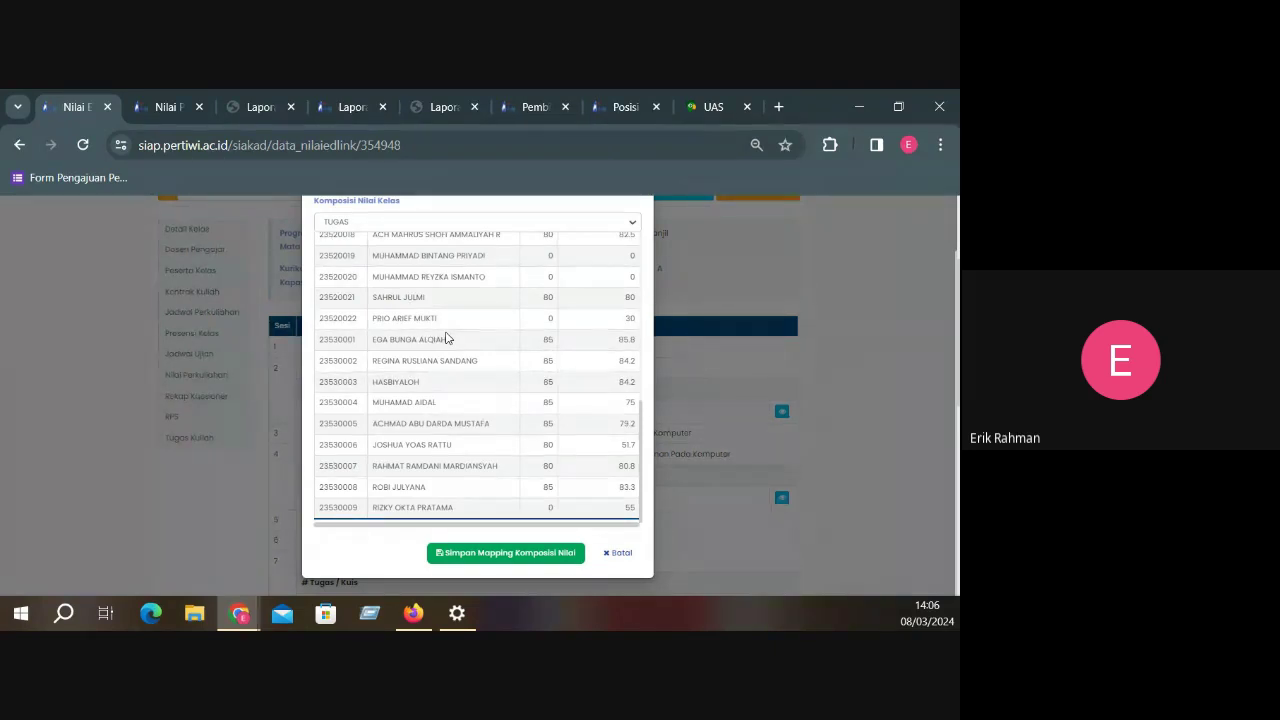
scroll(446, 338, "up", 5)
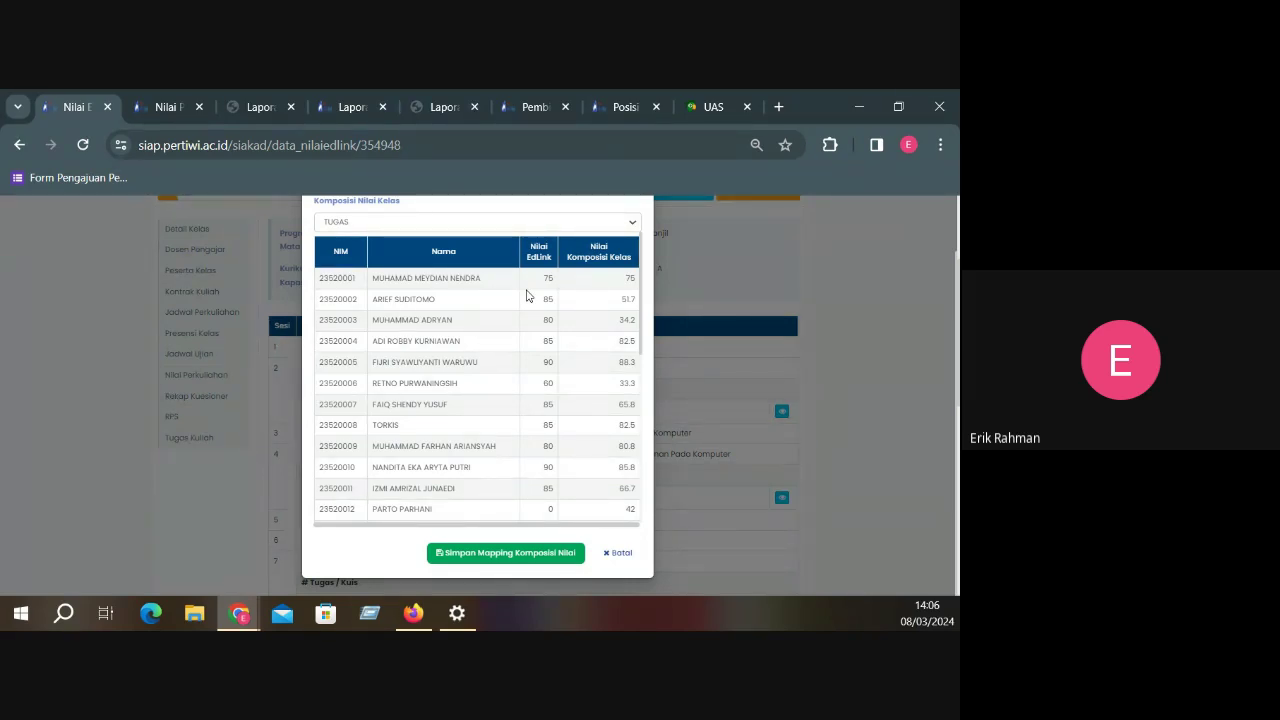
scroll(485, 320, "down", 3)
scroll(475, 335, "up", 5)
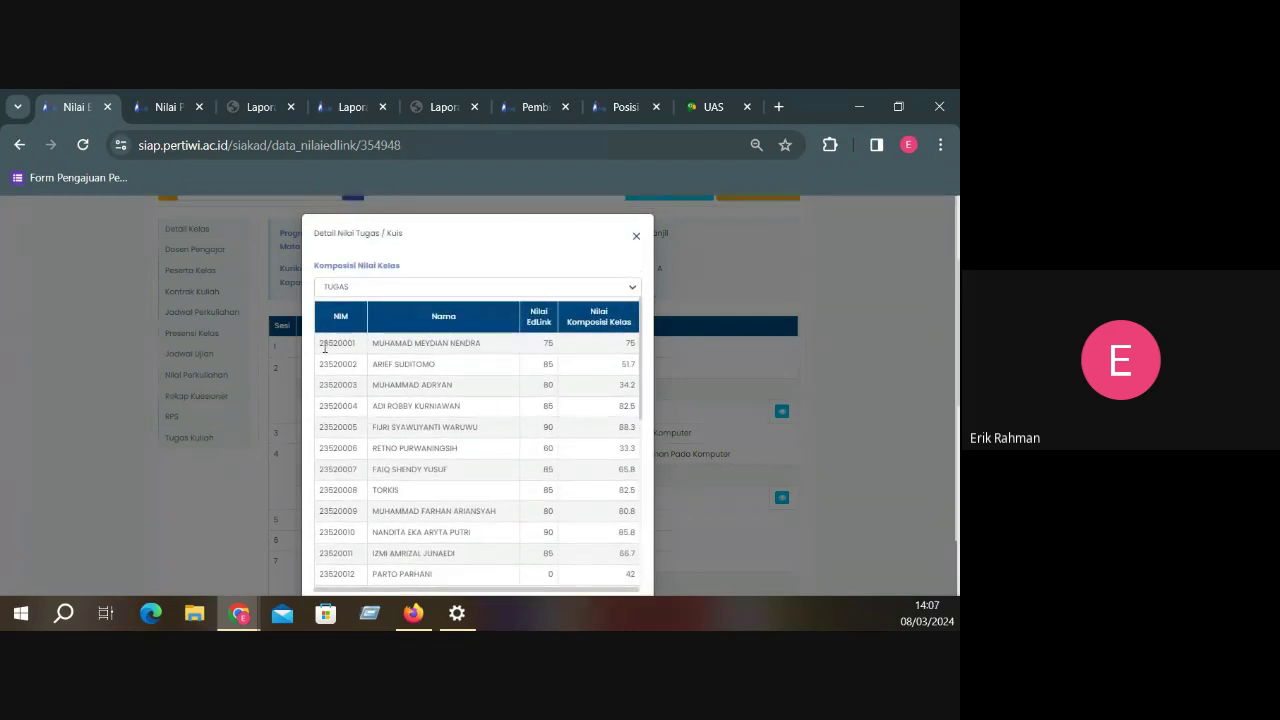
Copy the student rows from the Tugas Pembelajaran 1# grade table and open the 2023-1 teaching and attendance spreadsheet in Google Sheets
left_click_drag(323, 343, 578, 584)
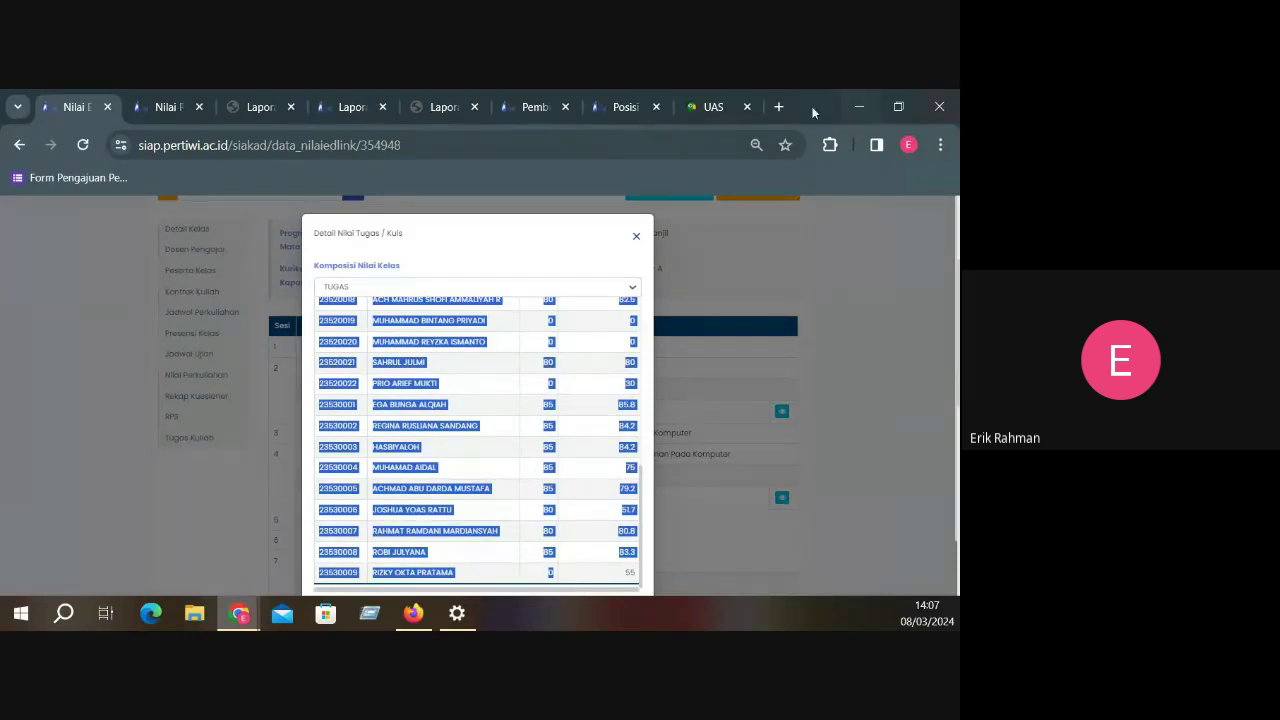
left_click(779, 106)
left_click(880, 221)
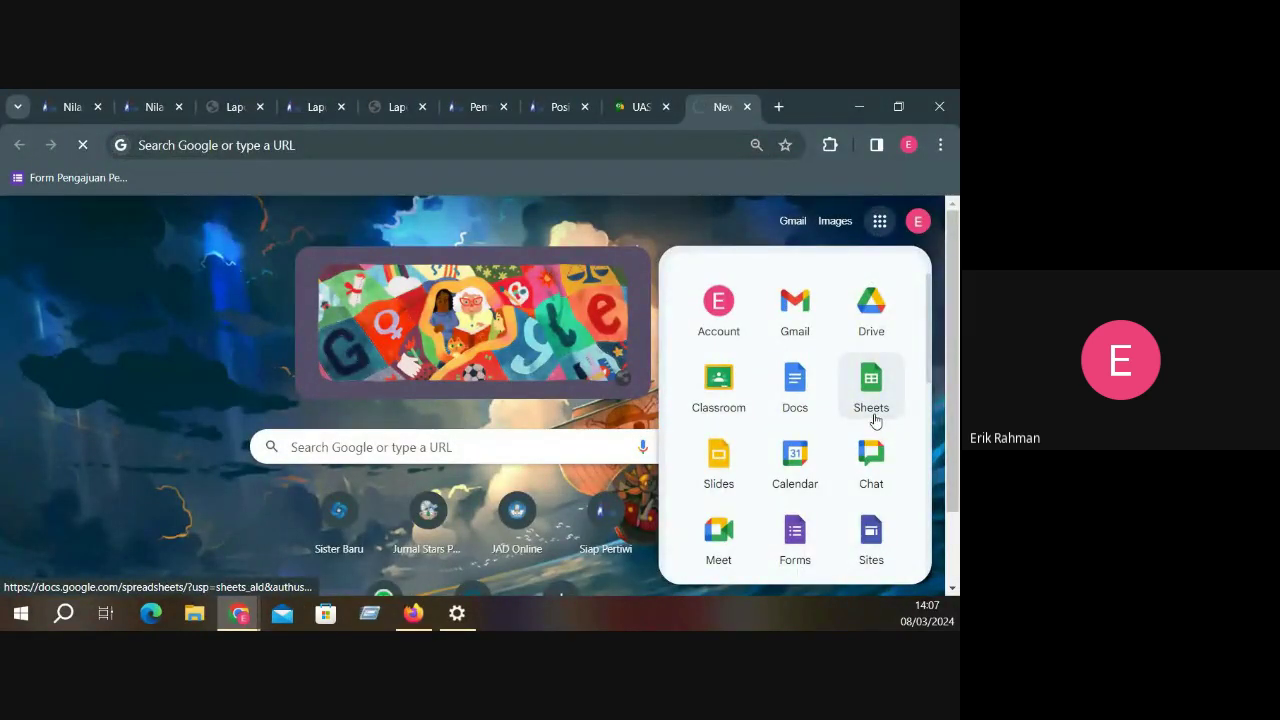
left_click(873, 418)
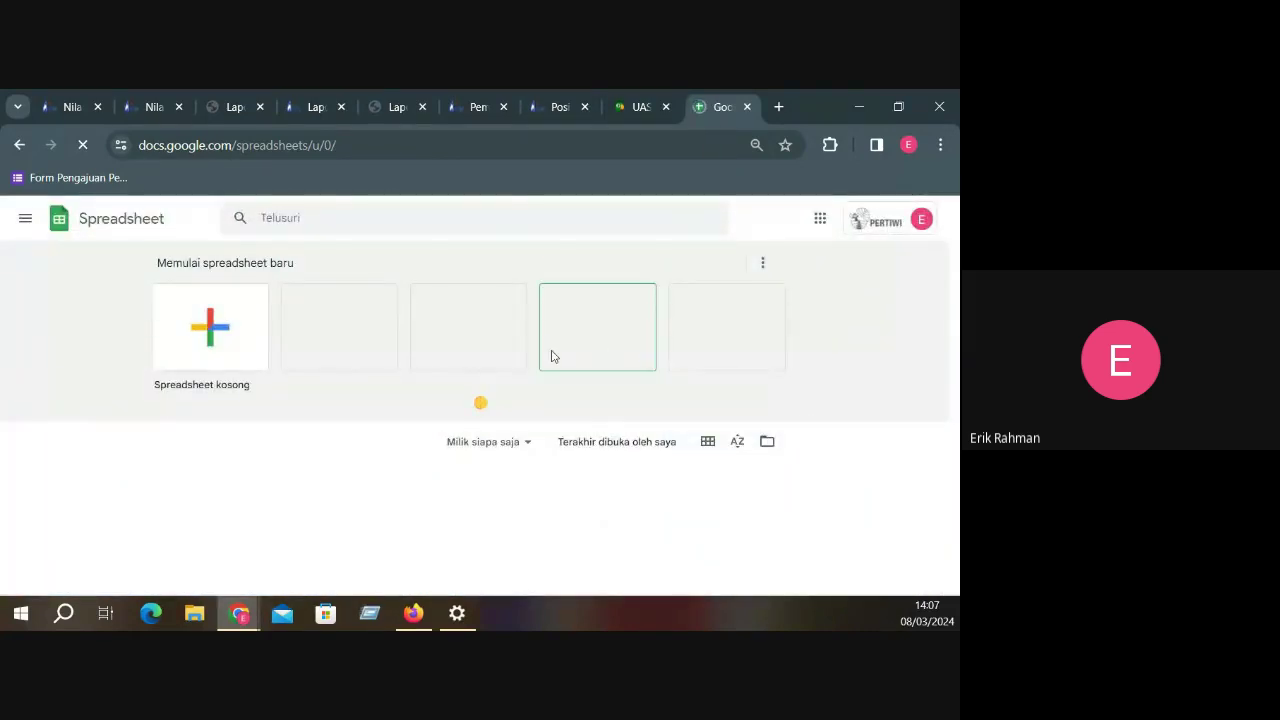
scroll(588, 388, "down", 1)
scroll(429, 429, "down", 1)
scroll(429, 429, "down", 1)
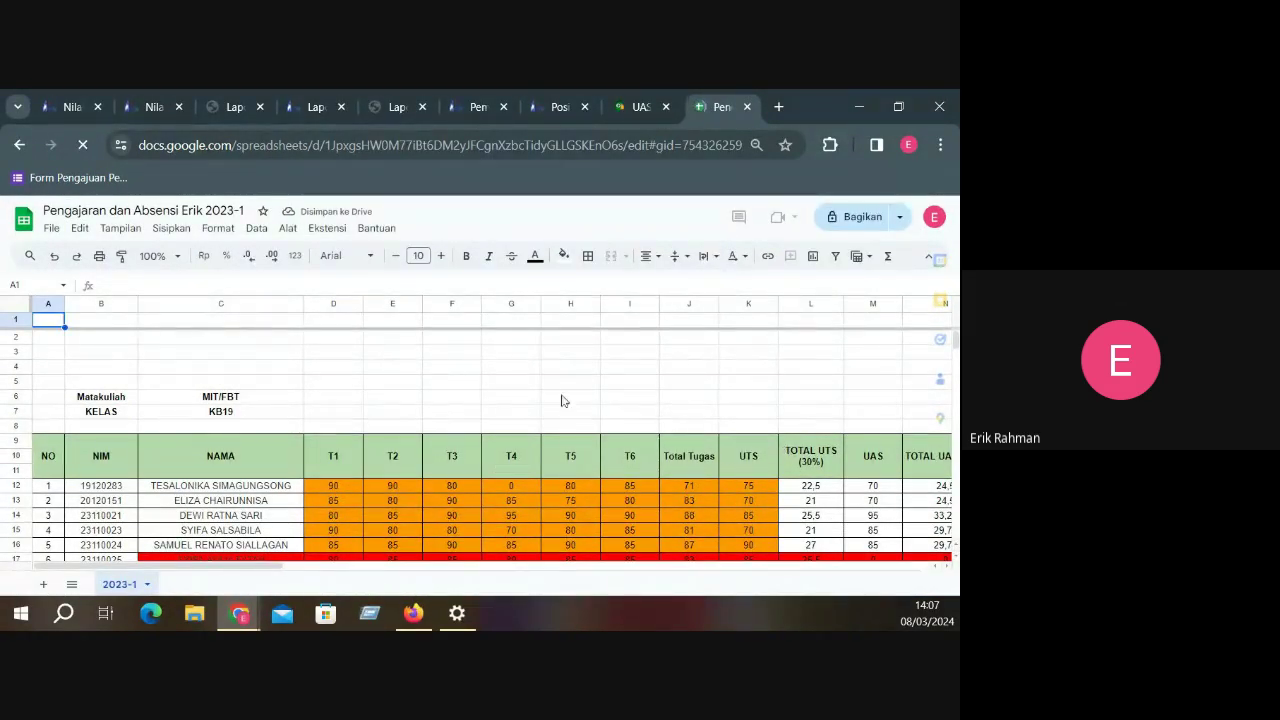
Add a new sheet to the spreadsheet and paste the copied student grade rows starting at cell B2
left_click(43, 584)
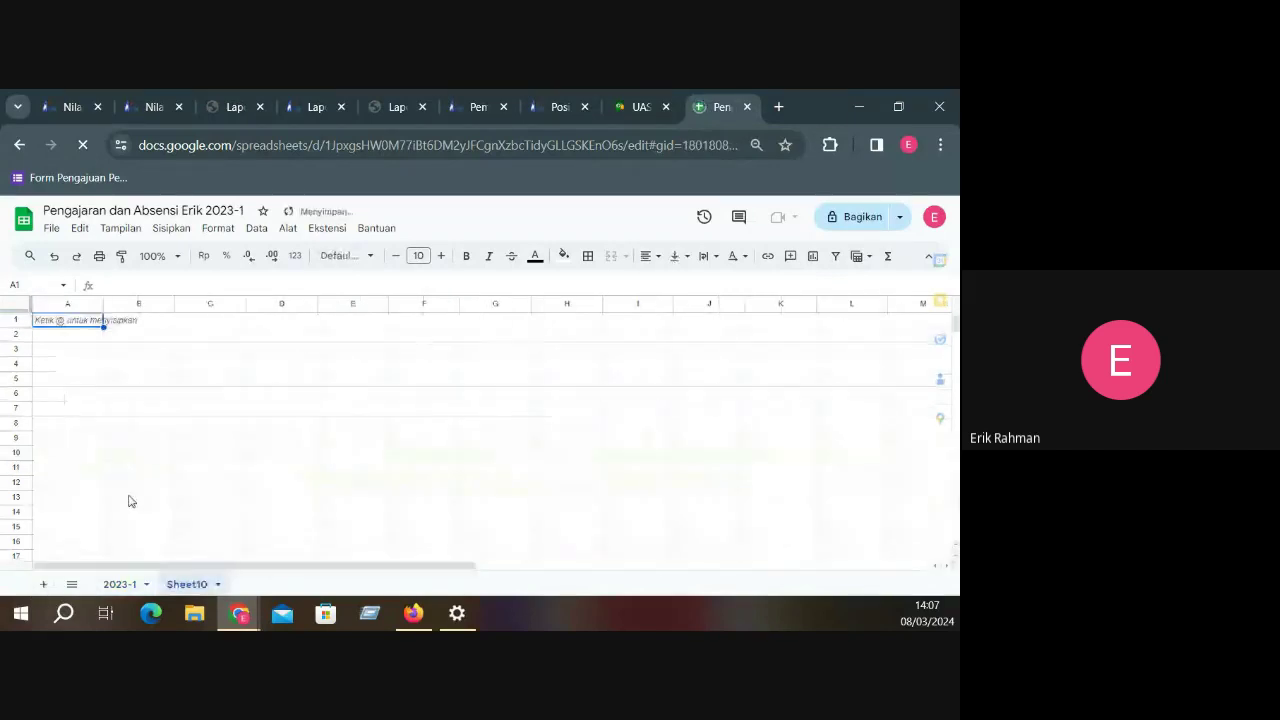
left_click(155, 341)
key("ctrl+v")
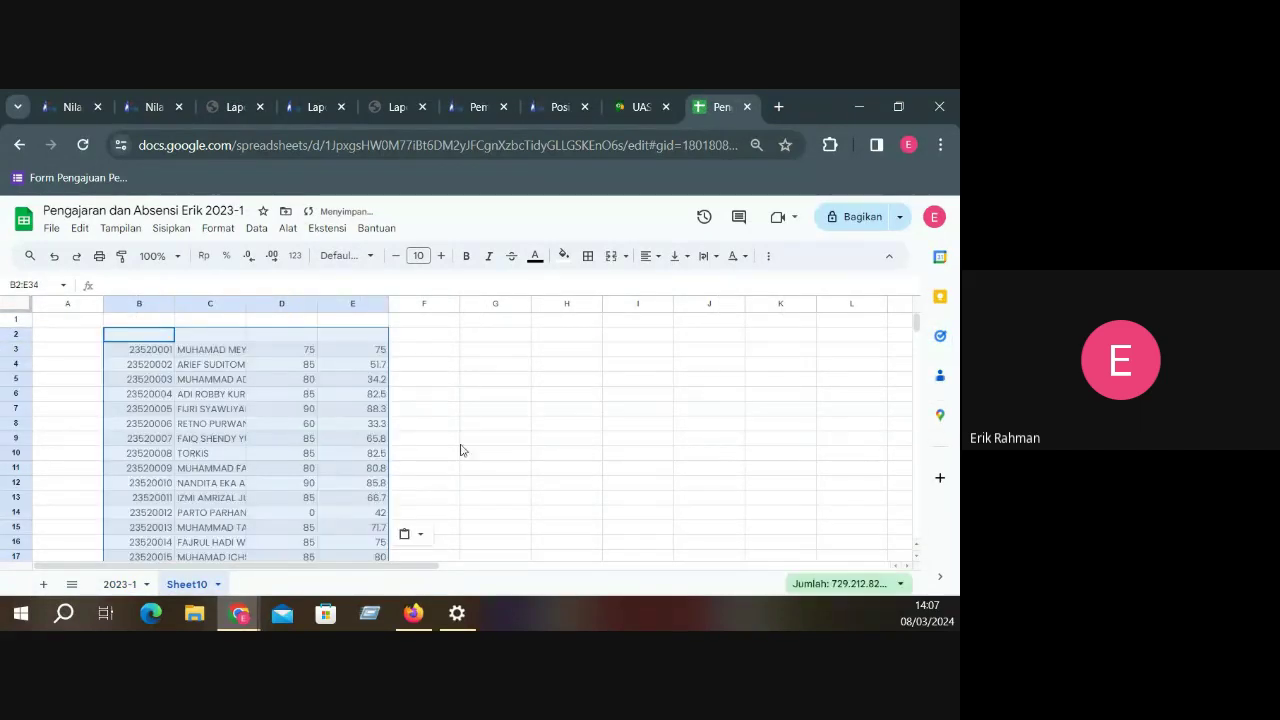
left_click(508, 448)
left_click_drag(365, 334, 371, 488)
left_click(440, 368)
left_click_drag(371, 335, 373, 447)
right_click(372, 377)
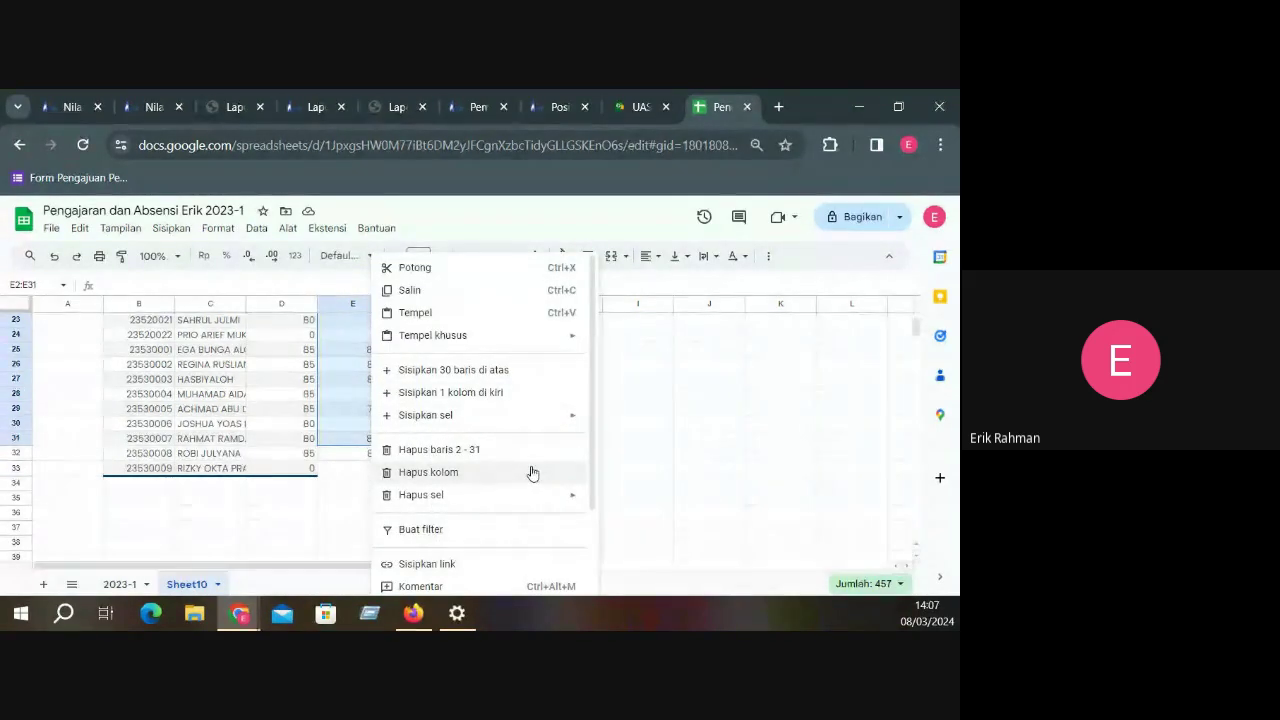
scroll(532, 472, "down", 2)
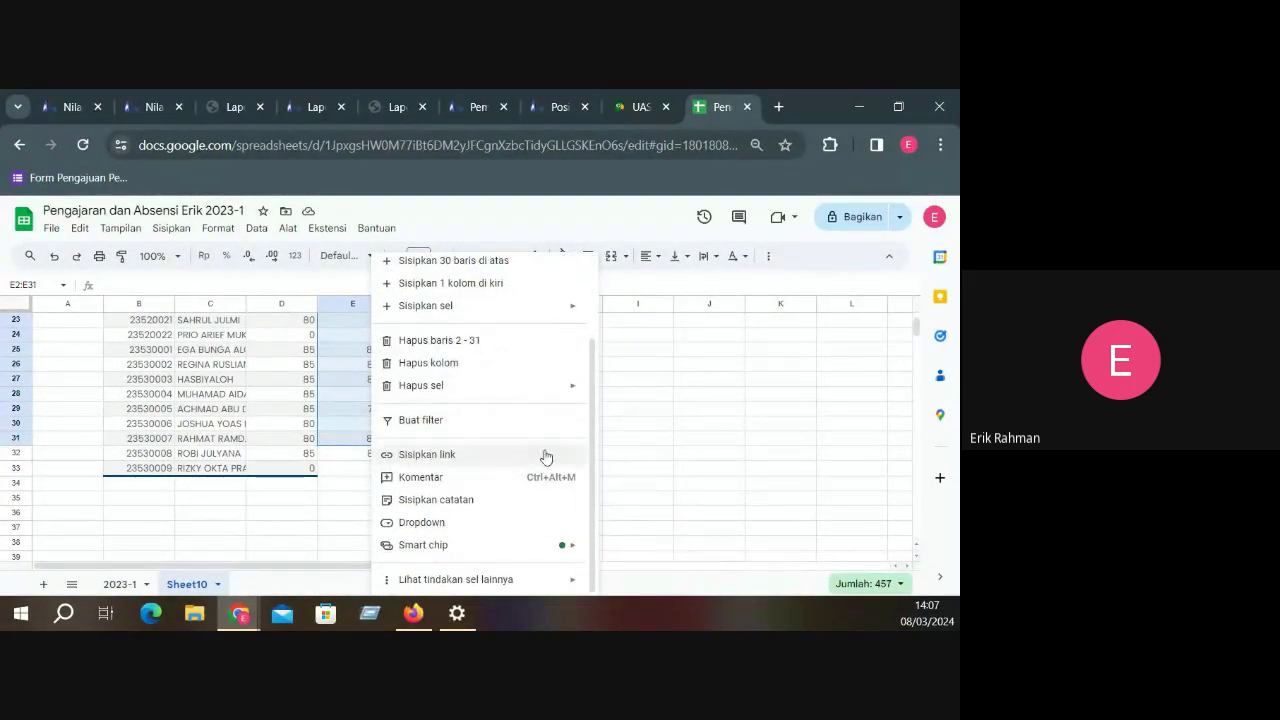
left_click(628, 469)
Clear the class composition grades in cells E2:E33, keeping only the Edlink task grades
left_click(382, 465)
left_click_drag(380, 458, 382, 330)
key("Delete")
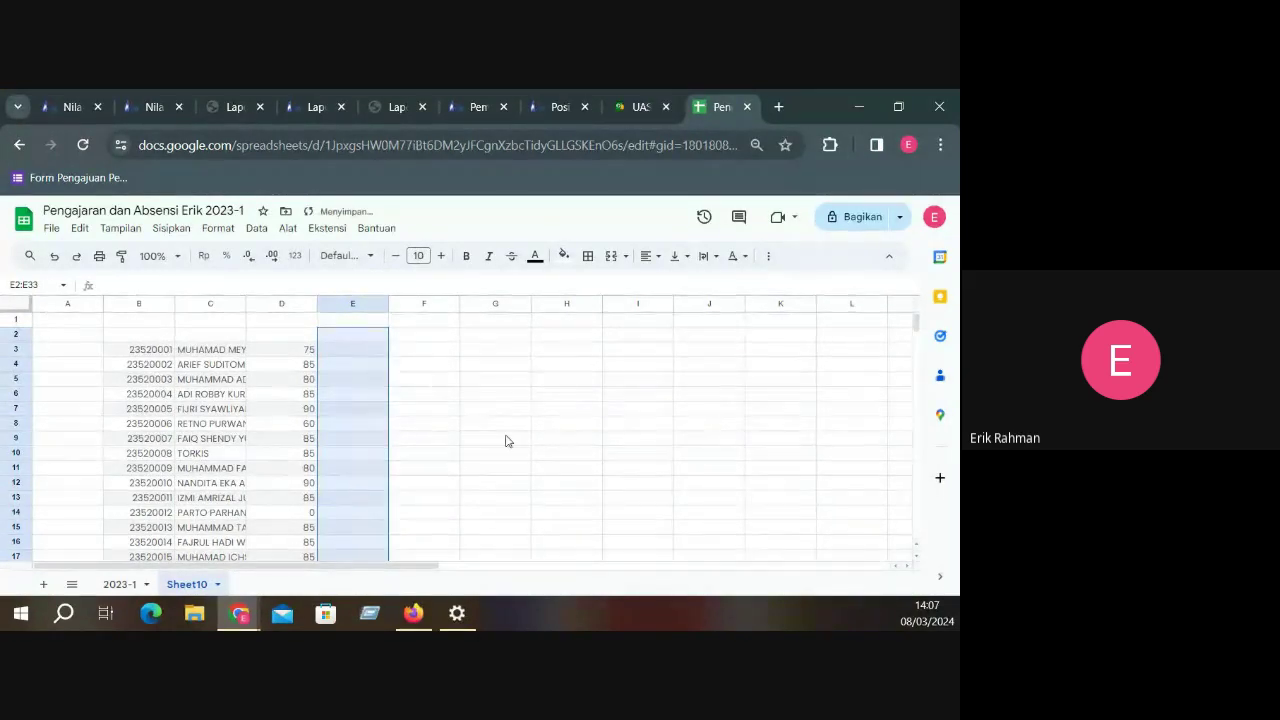
left_click(503, 438)
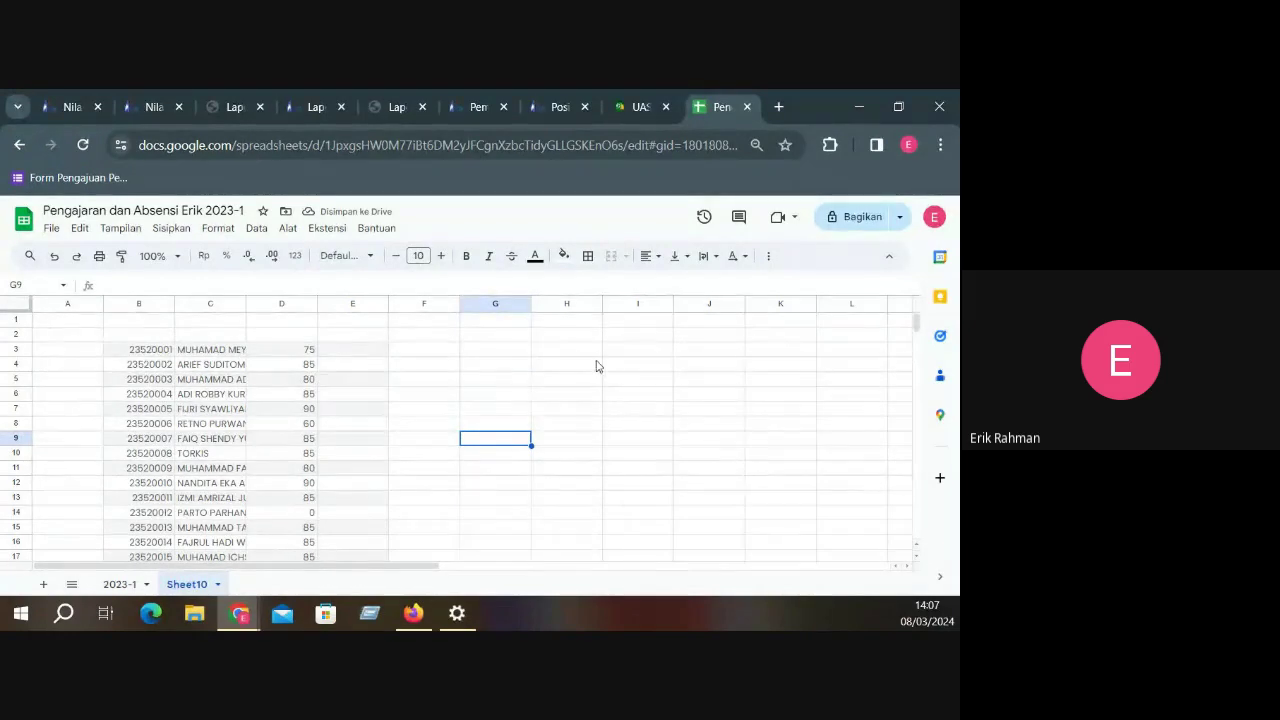
Enter an AVERAGE formula in cell I3 covering the first student's task grades in D3:H3
left_click(634, 358)
type("=AVERAGE(")
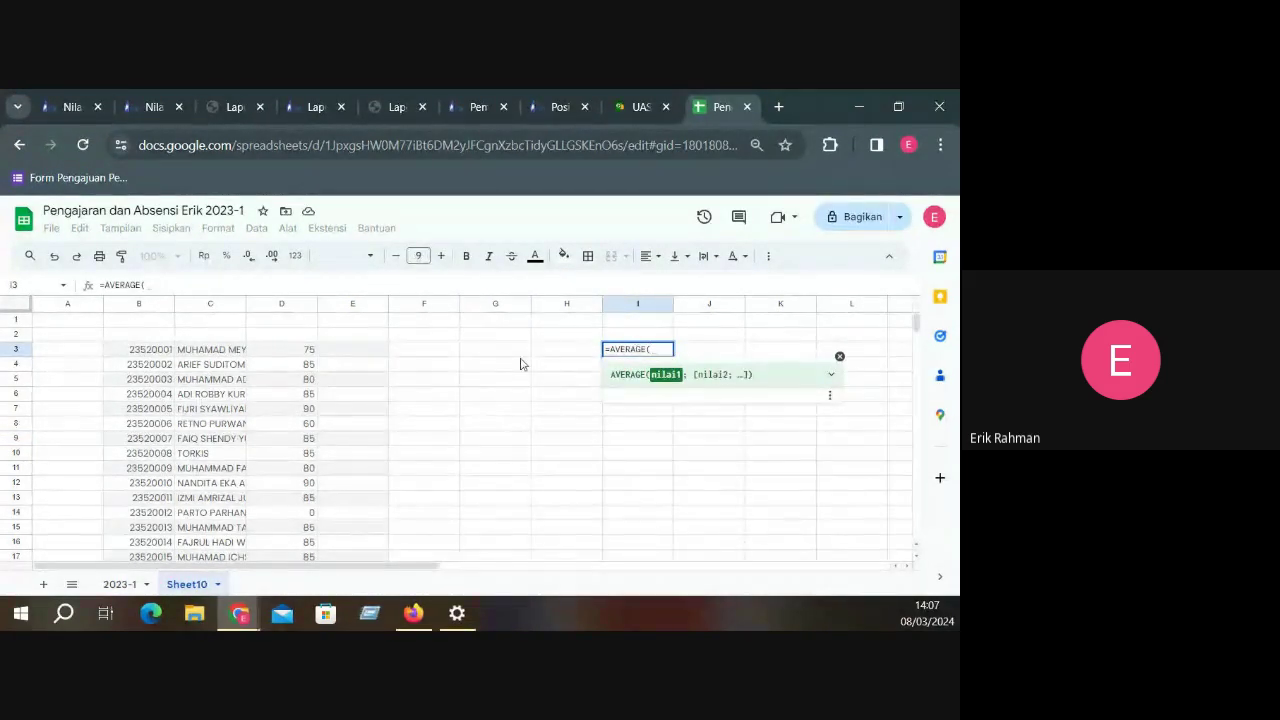
left_click_drag(306, 354, 520, 362)
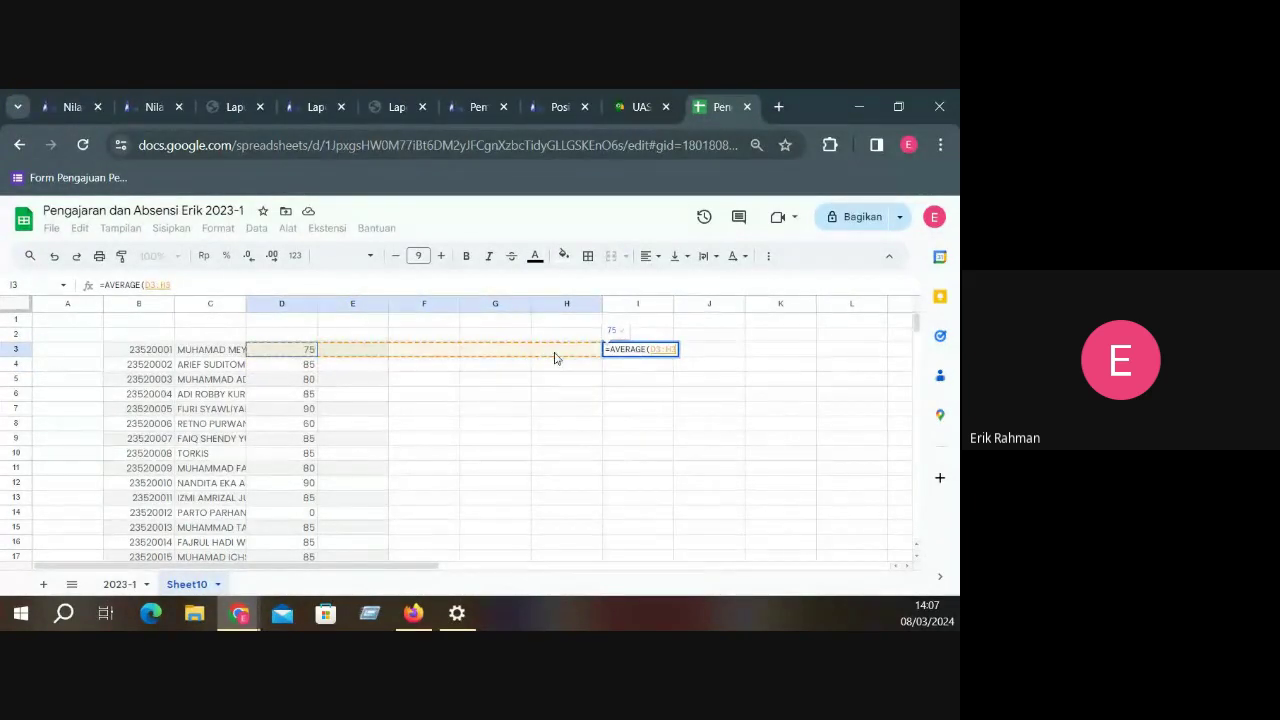
type(")")
key("Return")
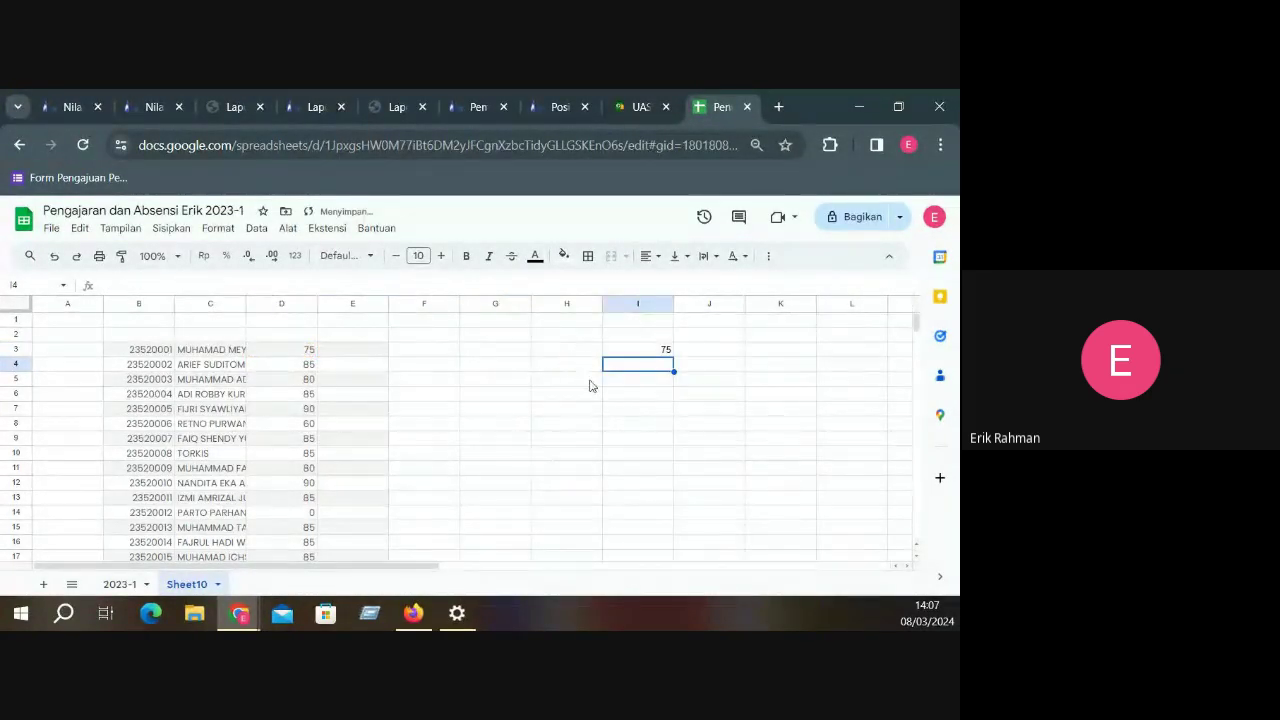
left_click(663, 354)
left_click(663, 367)
left_click_drag(380, 352, 430, 352)
left_click(609, 377)
Label the grade columns TM1 in D2 and TM2 dst in E2, and widen column C to fit the full student names
left_click(283, 333)
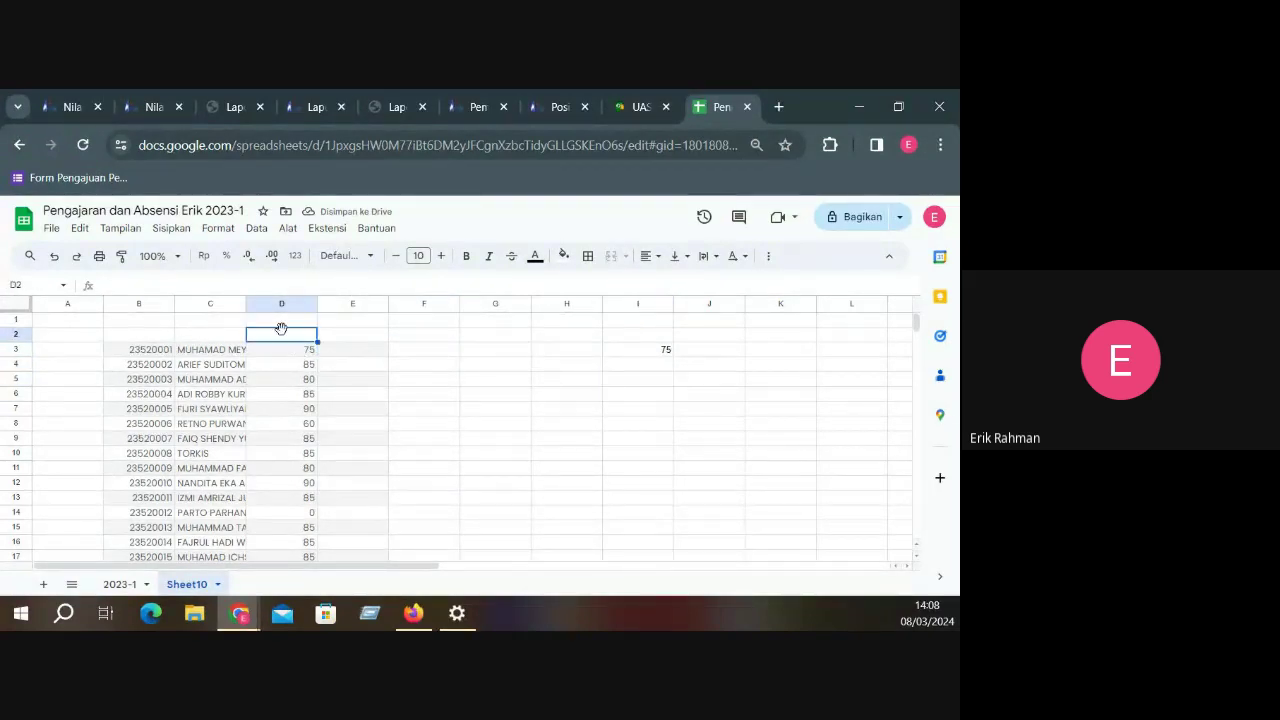
type("TM1")
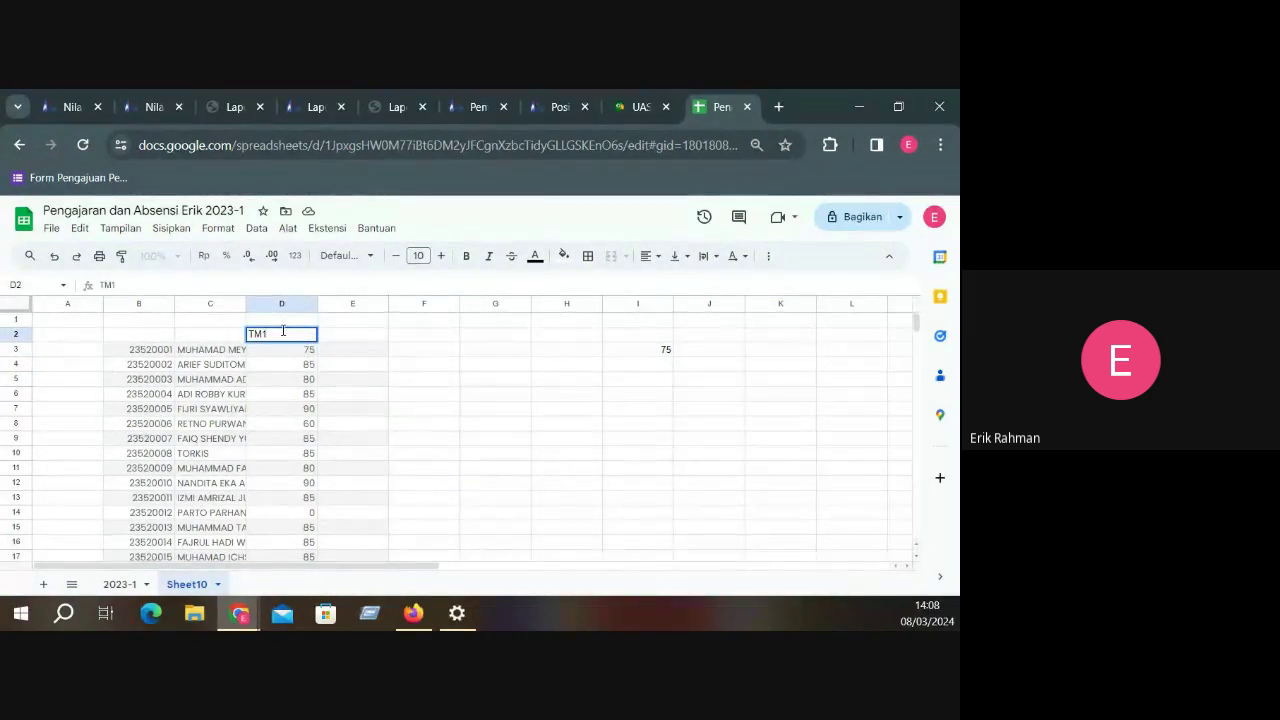
key("Tab")
type("TN2")
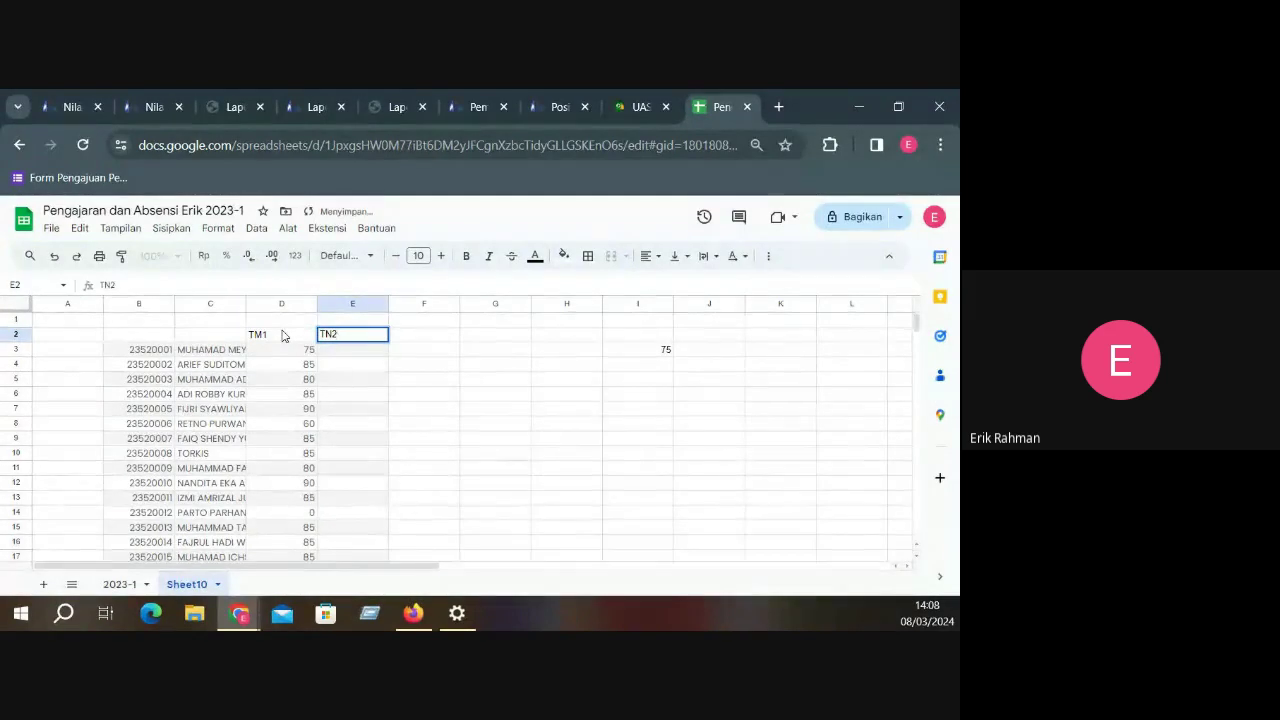
key("BackSpace")
key("BackSpace")
type("M")
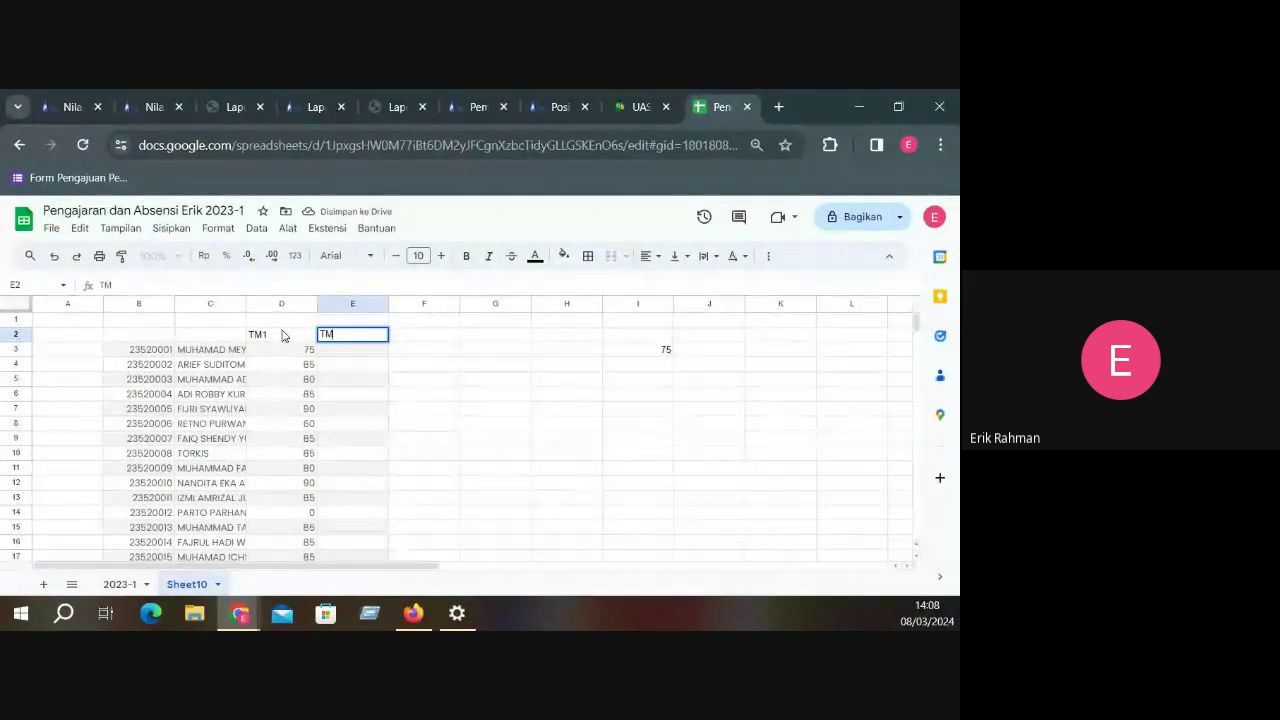
type("2 ds")
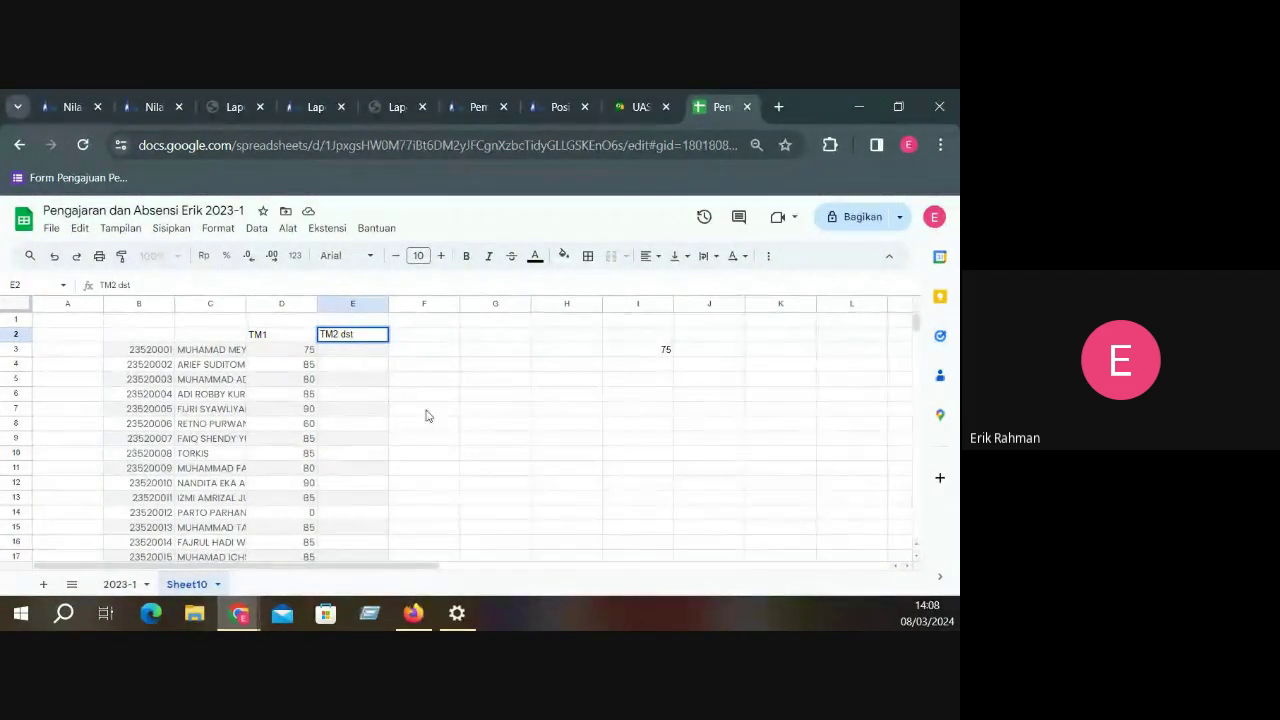
type("t")
left_click(495, 438)
left_click(640, 349)
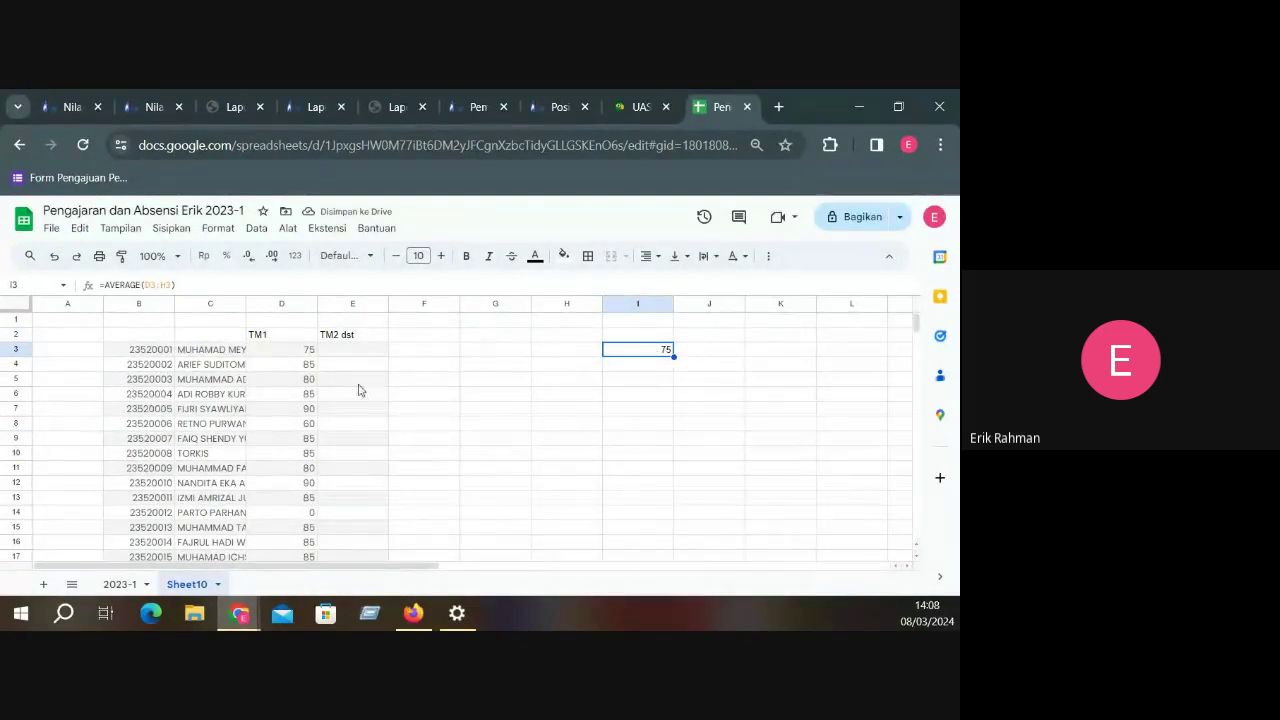
double_click(246, 303)
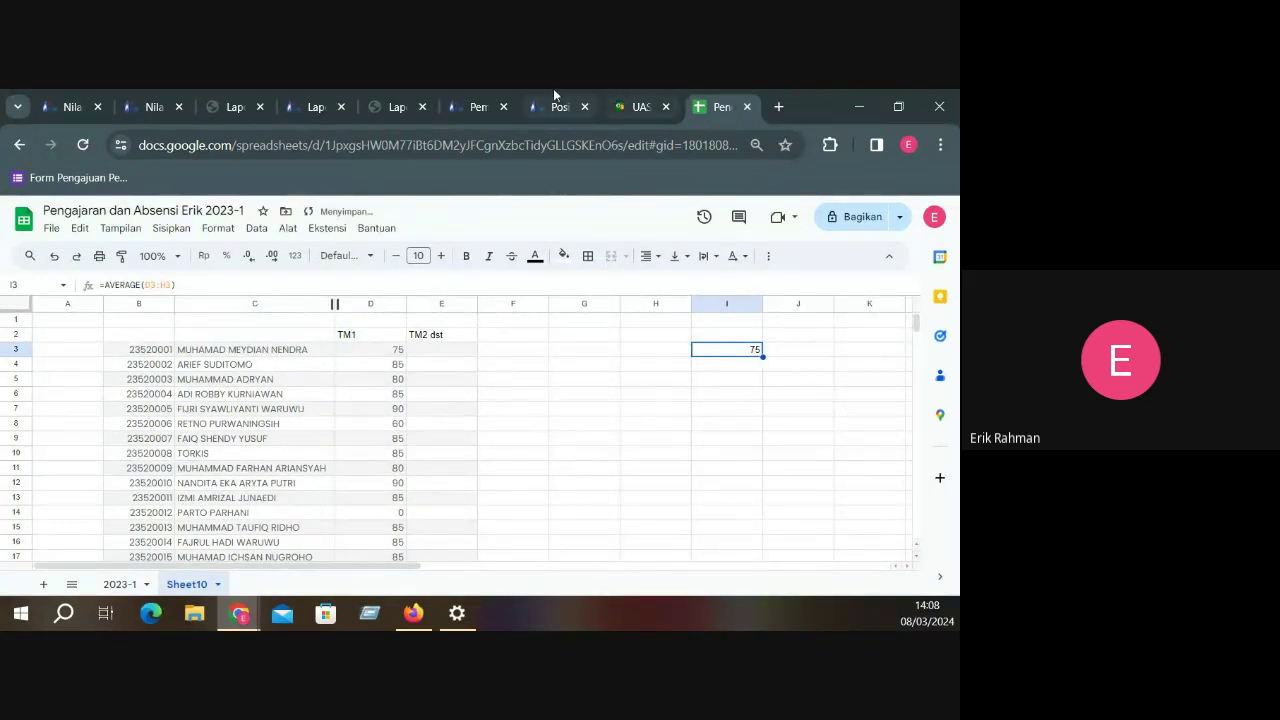
Switch back to the Edlink grades page in SIM Akademik and close the Tugas Pembelajaran 1# grade details
left_click(555, 94)
left_click(160, 92)
left_click(213, 97)
left_click(329, 97)
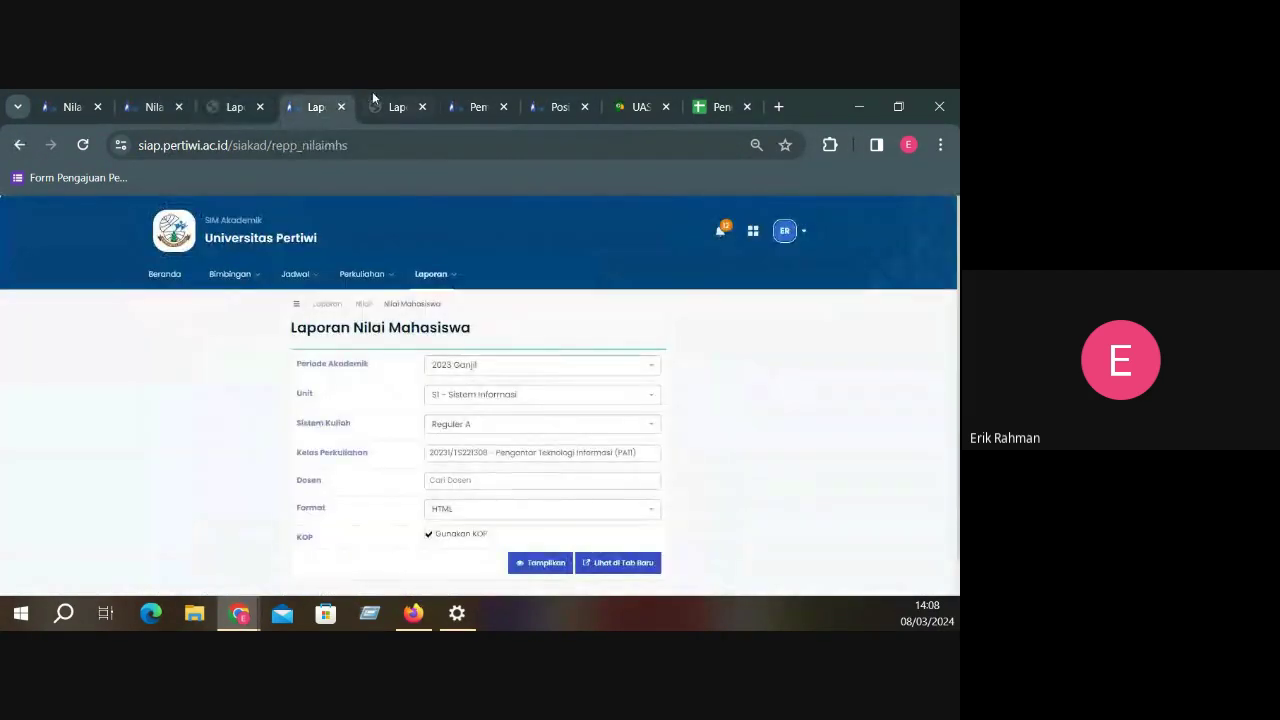
left_click(62, 97)
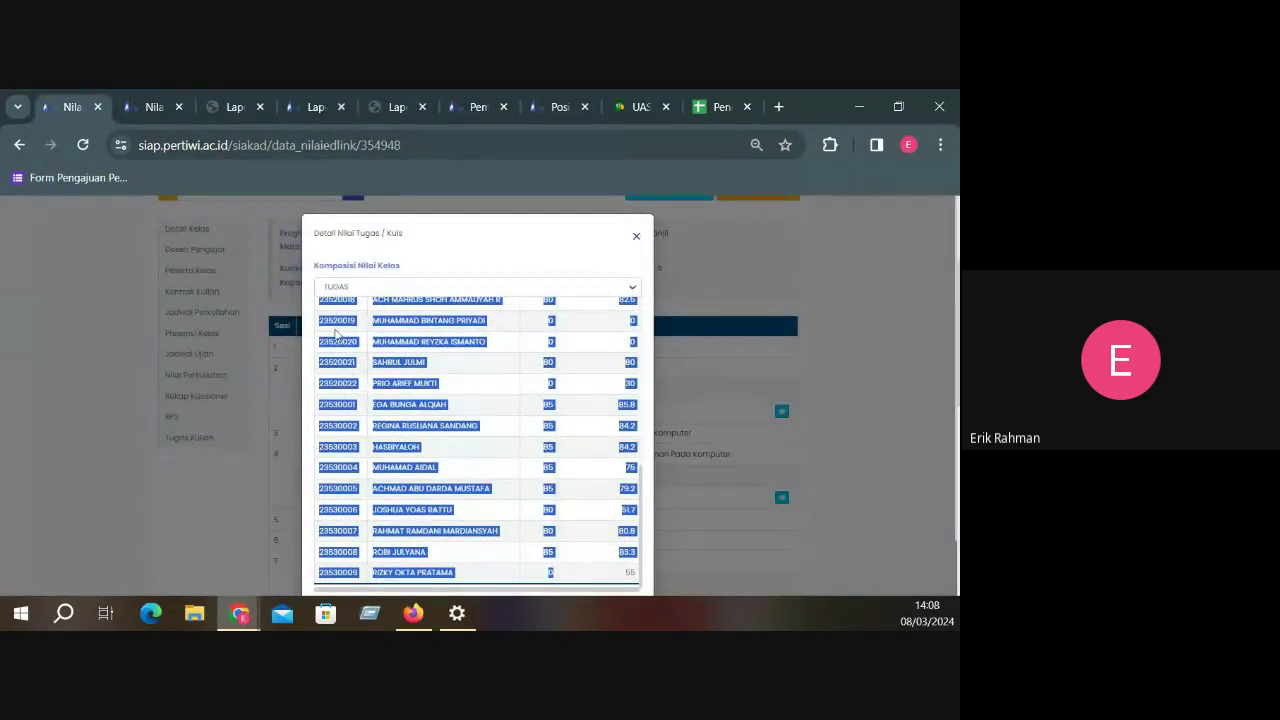
left_click(434, 397)
scroll(353, 365, "up", 10)
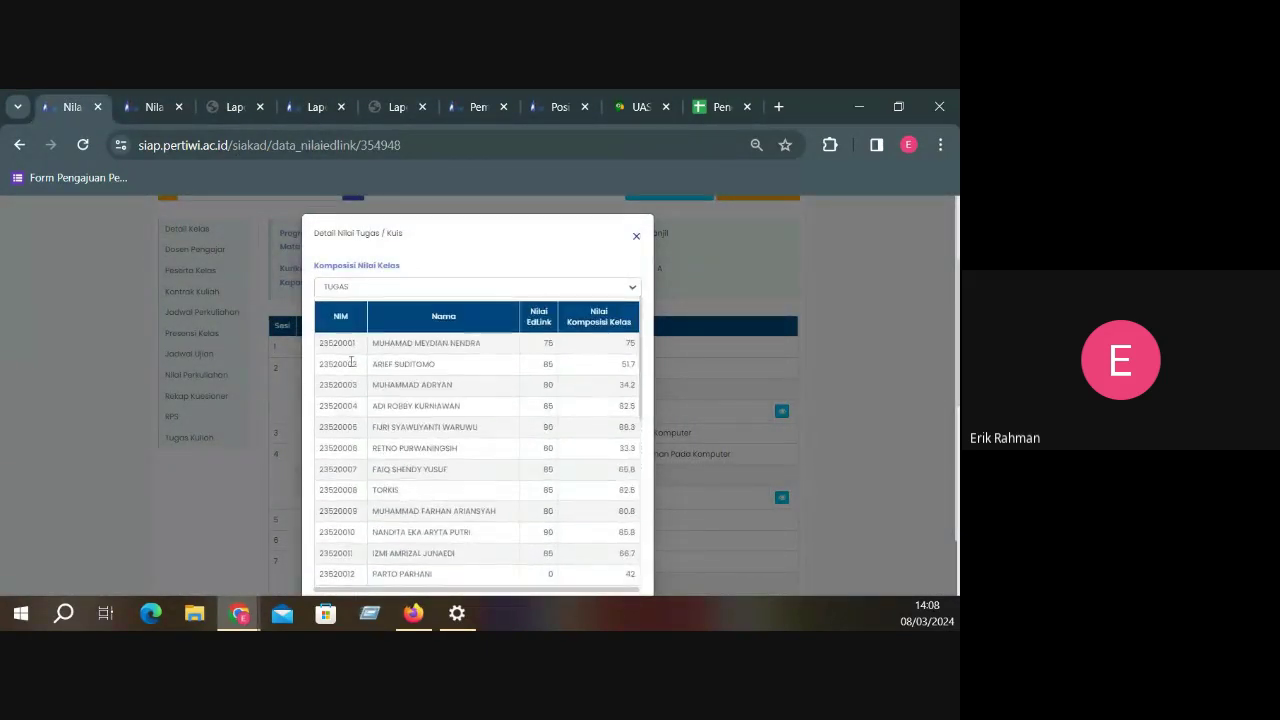
left_click_drag(322, 342, 487, 397)
left_click(617, 552)
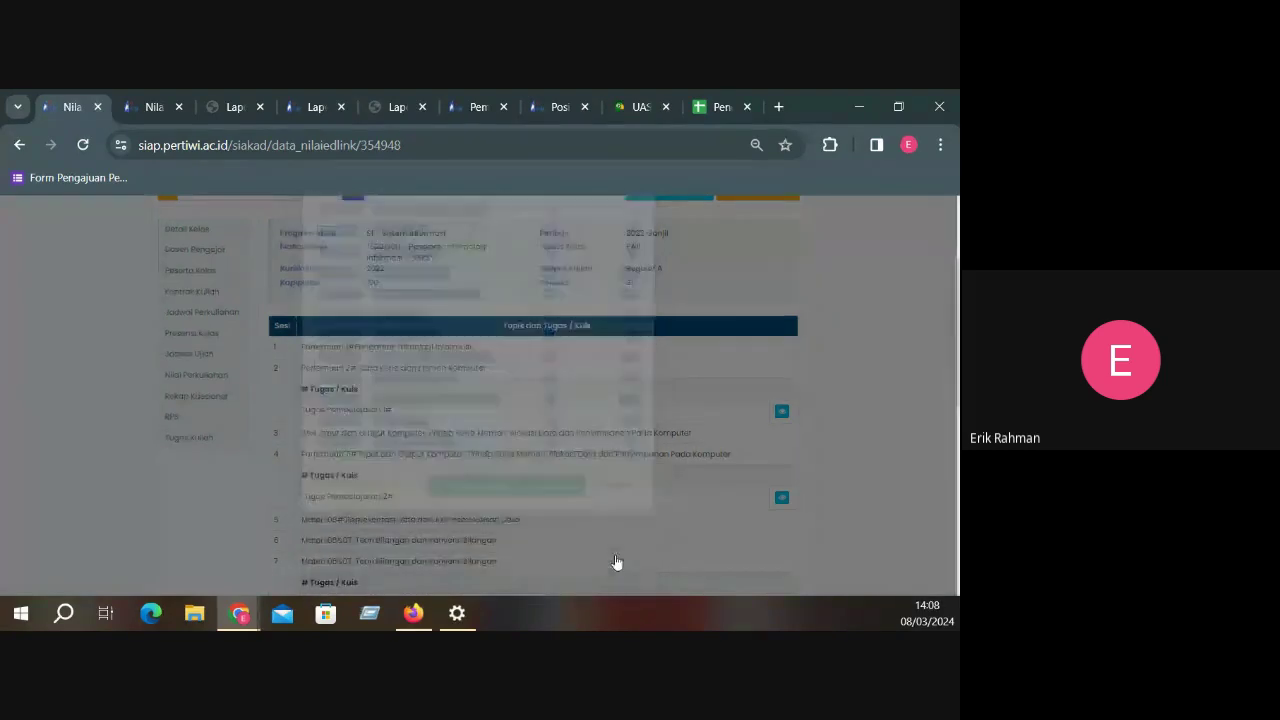
Open the grade details of Tugas Pembelajaran 2# and copy all of its student grade rows
scroll(583, 471, "down", 1)
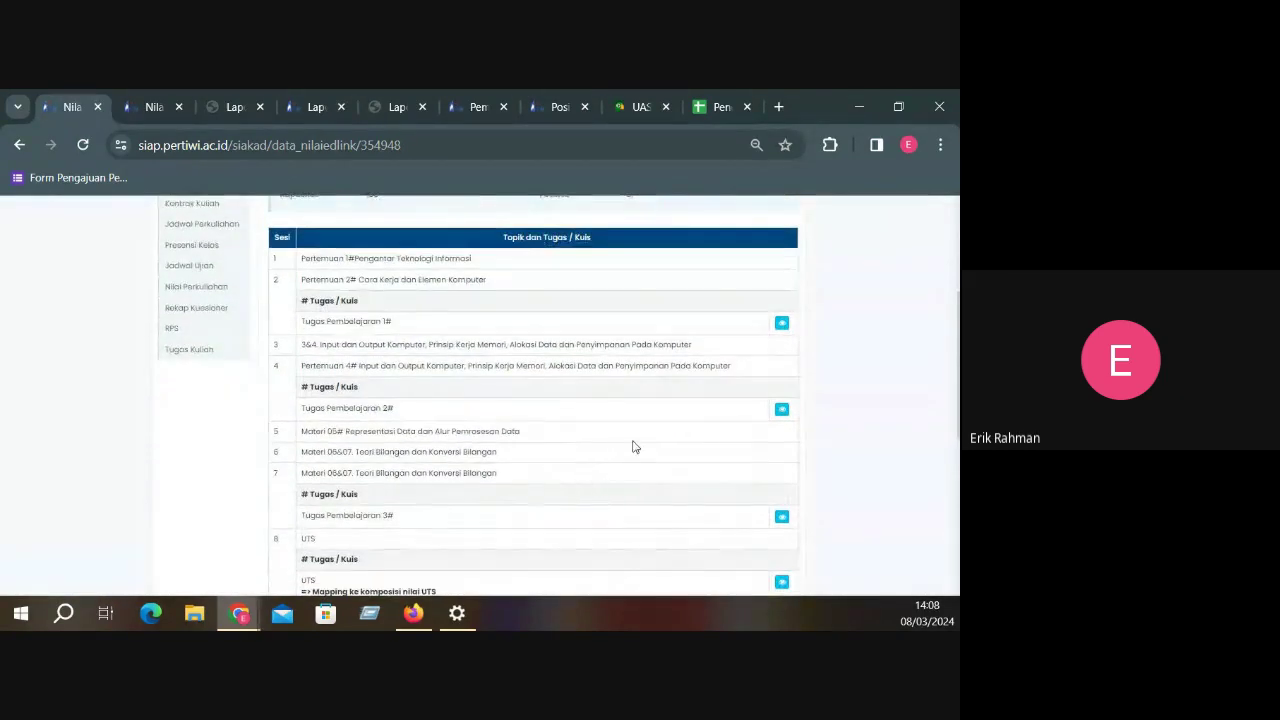
left_click(781, 409)
scroll(459, 441, "up", 5)
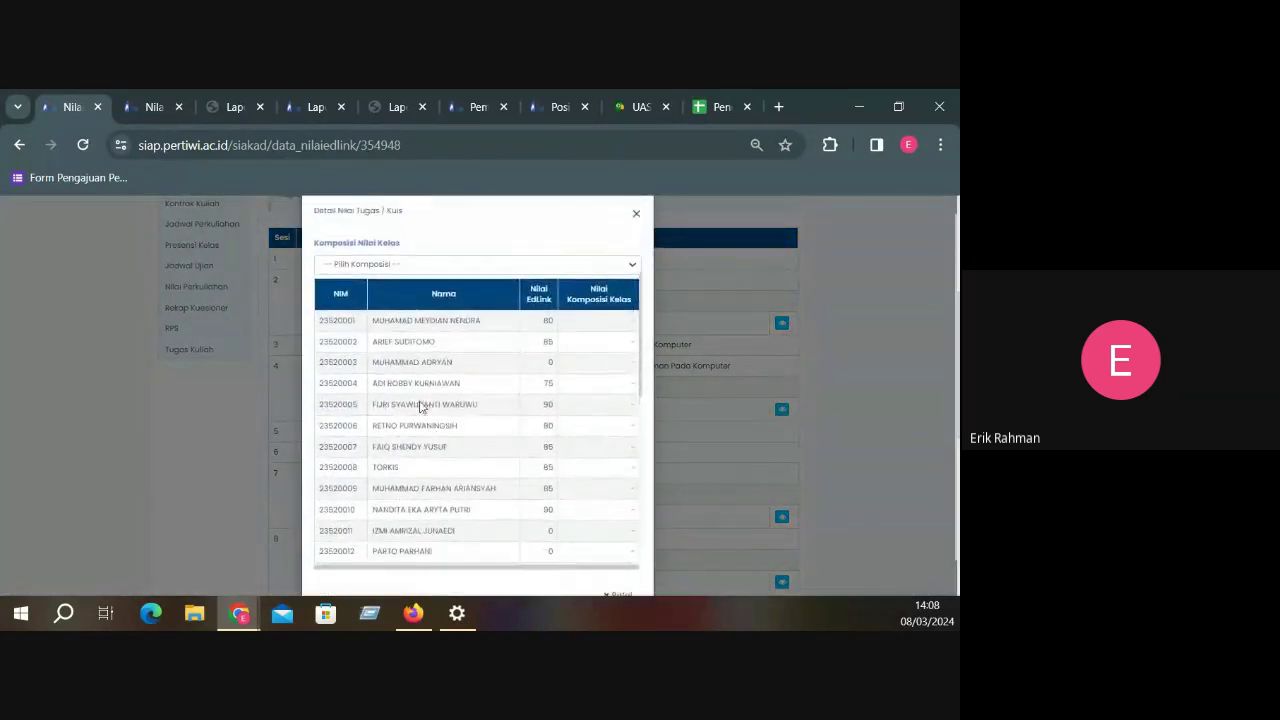
left_click_drag(334, 358, 578, 507)
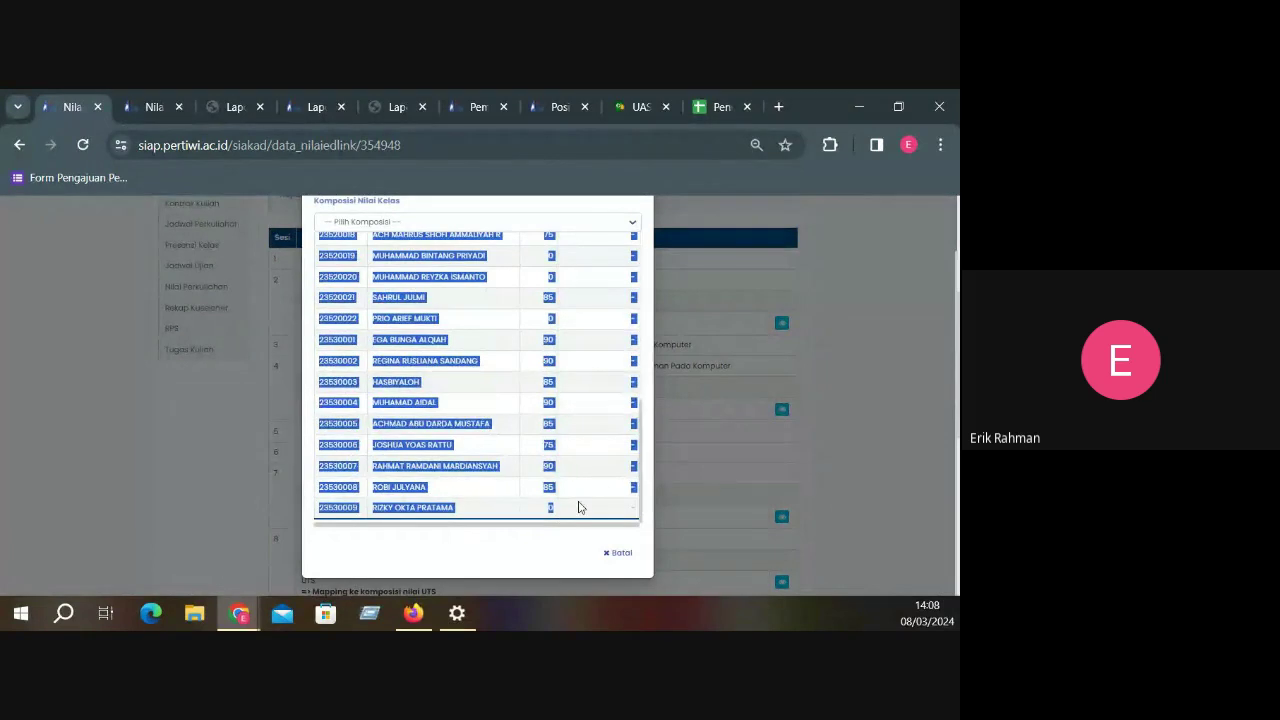
Switch to the Google Sheets spreadsheet and paste the copied Tugas Pembelajaran 2# rows starting at cell E3
left_click(710, 107)
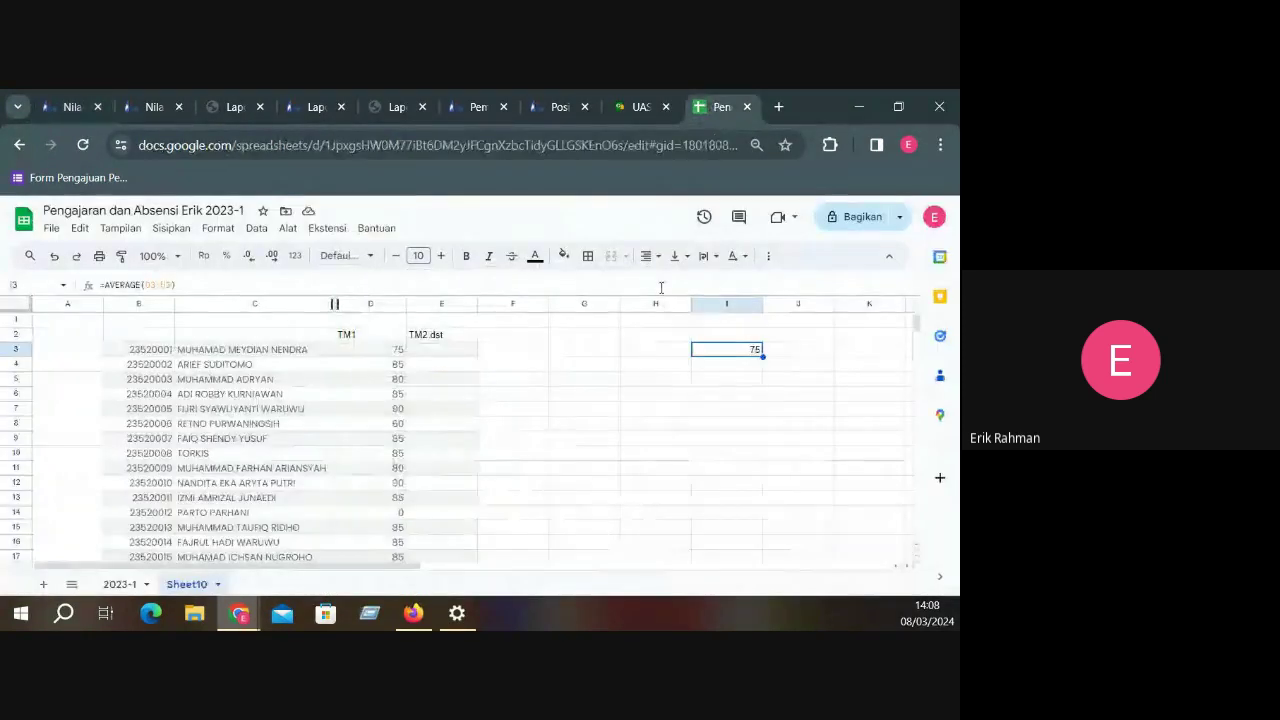
left_click(531, 398)
left_click(466, 352)
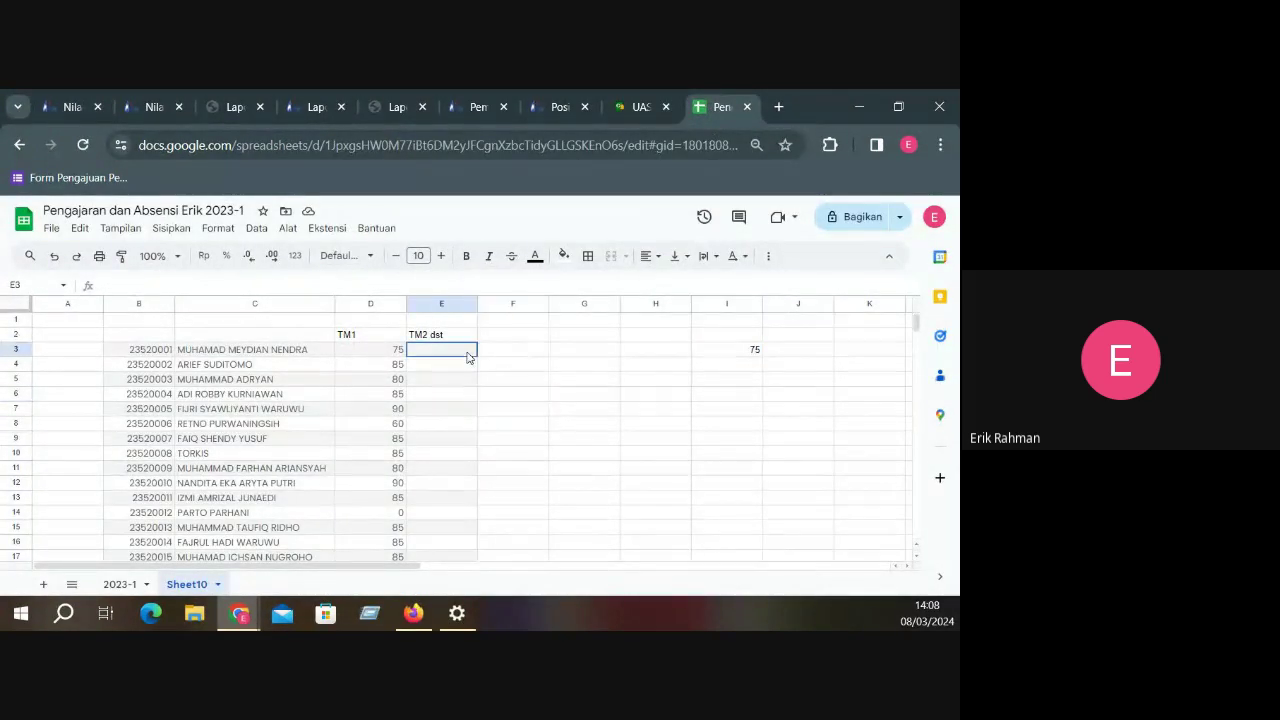
key("ctrl+v")
left_click(745, 430)
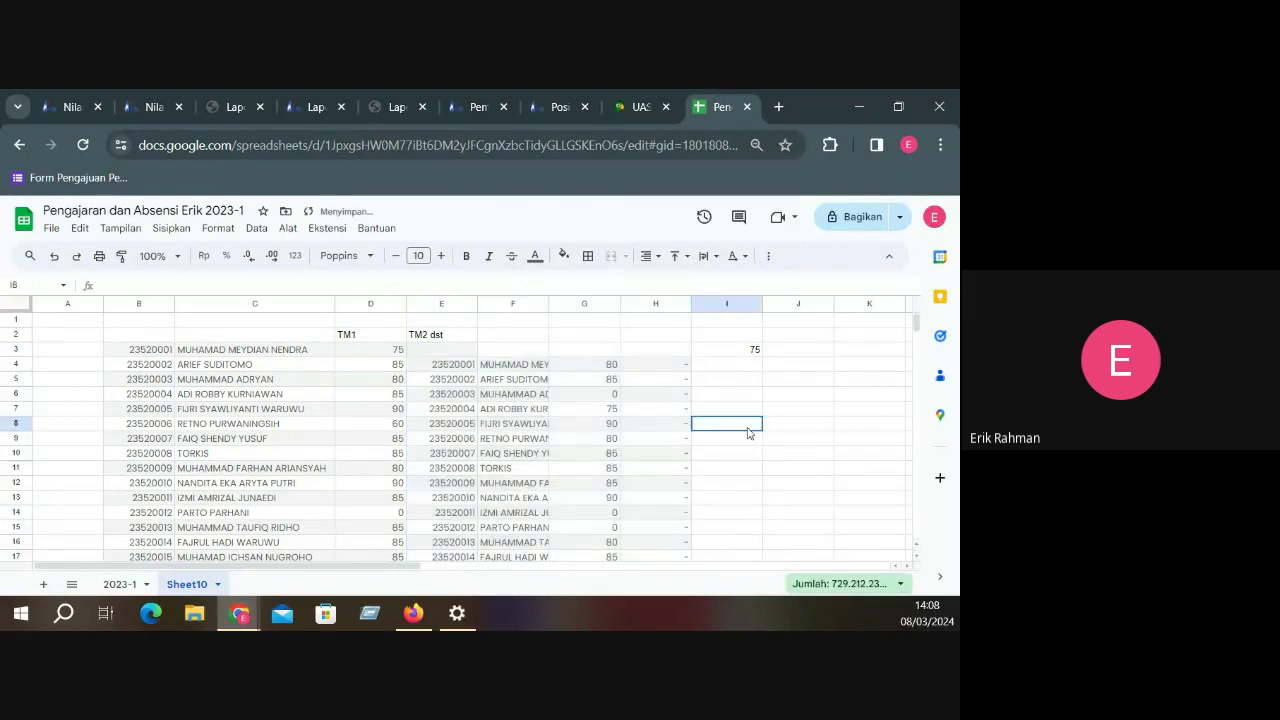
Clear the duplicate student numbers and names in cells E3:F34
left_click_drag(449, 352, 532, 489)
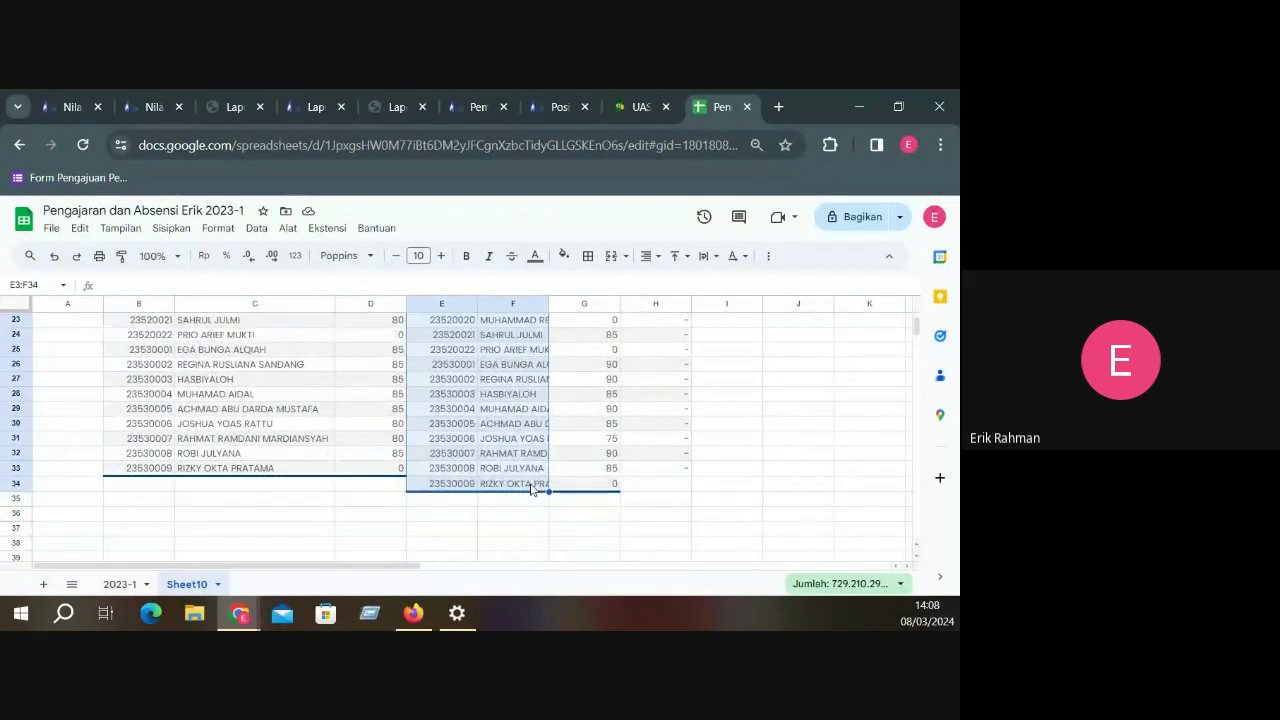
key("Delete")
left_click(734, 468)
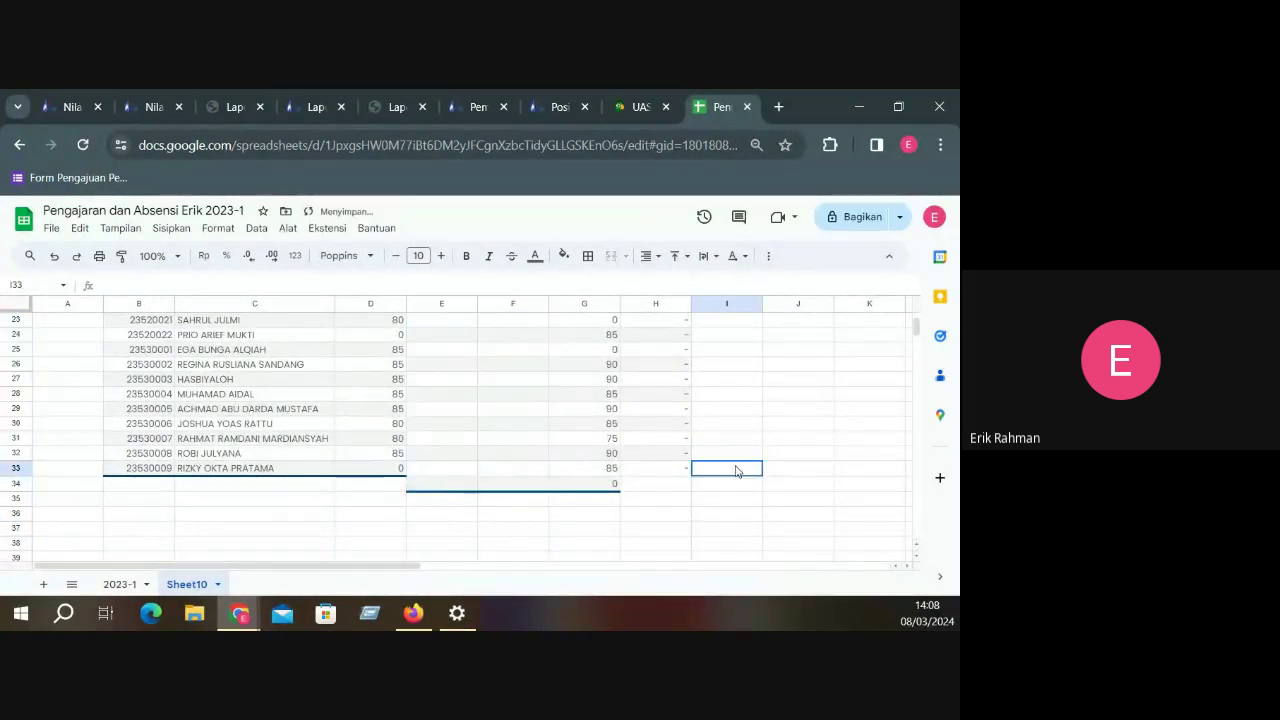
Move the task grades from G4:G34 into the TM2 dst column starting at E3, and check the average in I3
scroll(720, 480, "up", 7)
left_click_drag(610, 368, 620, 470)
scroll(561, 486, "up", 5)
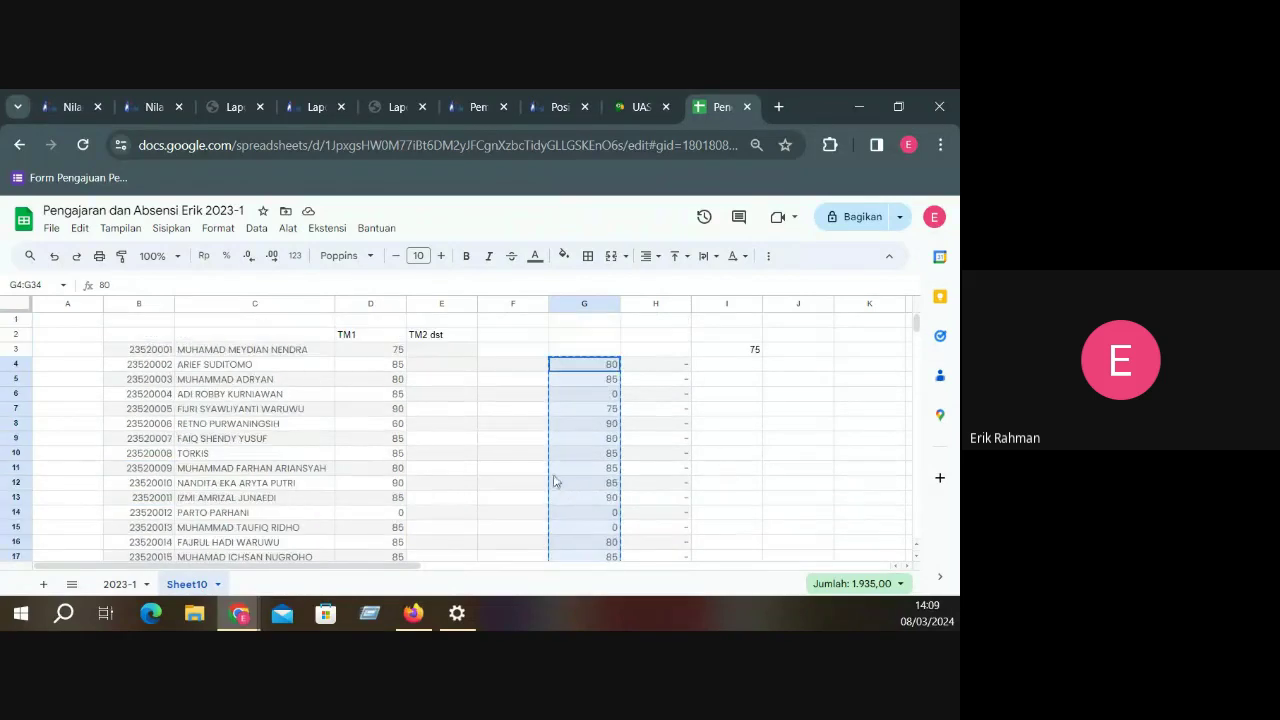
left_click(455, 350)
key("ctrl+v")
left_click(582, 354)
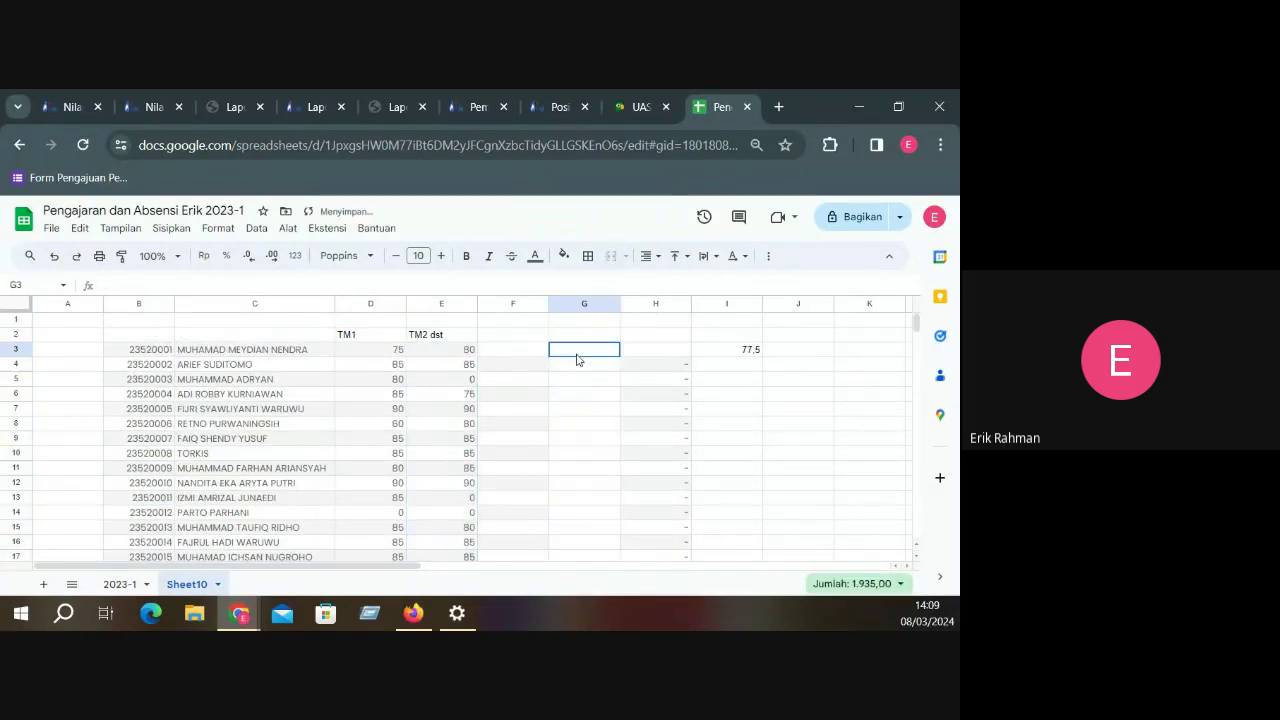
scroll(465, 367, "down", 5)
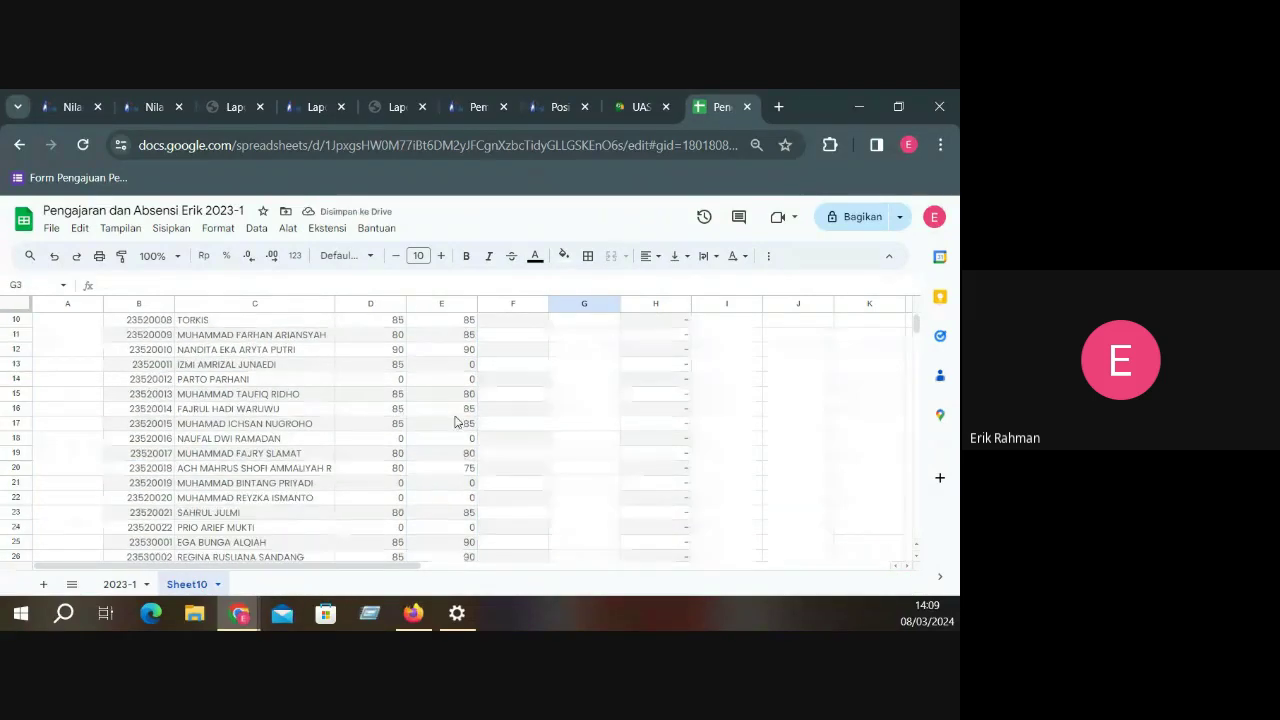
scroll(533, 465, "up", 5)
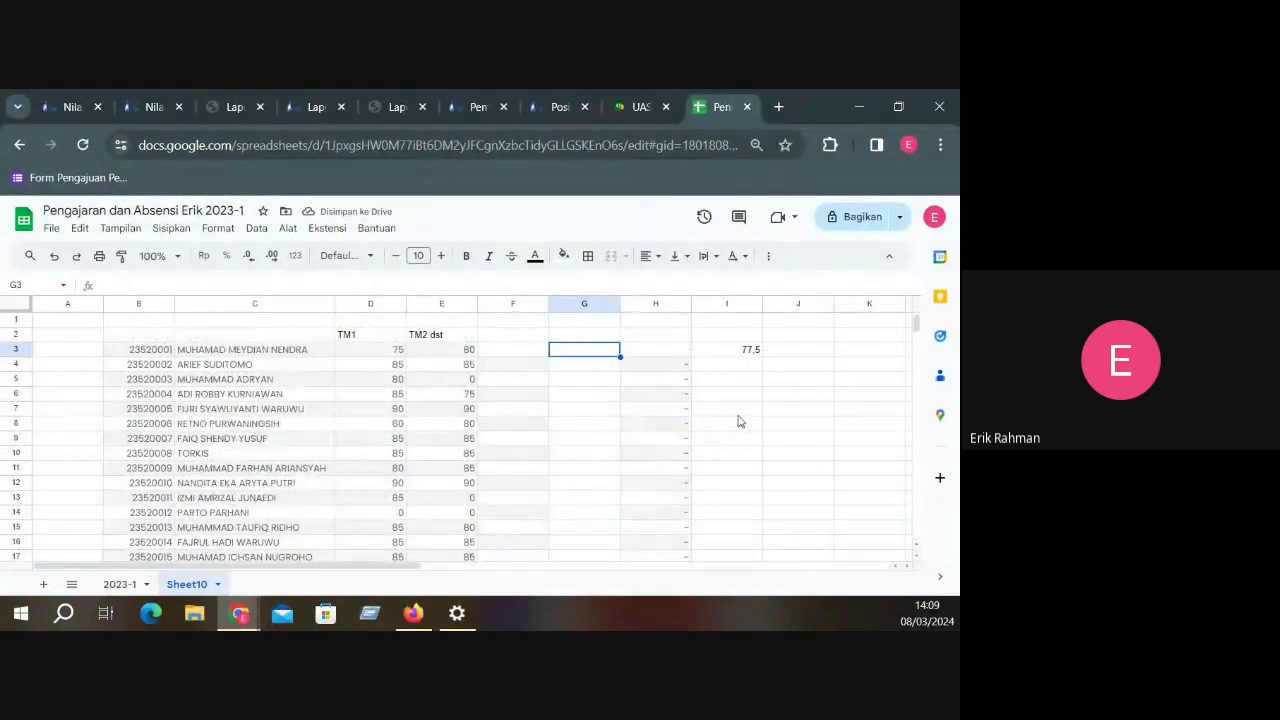
left_click(738, 352)
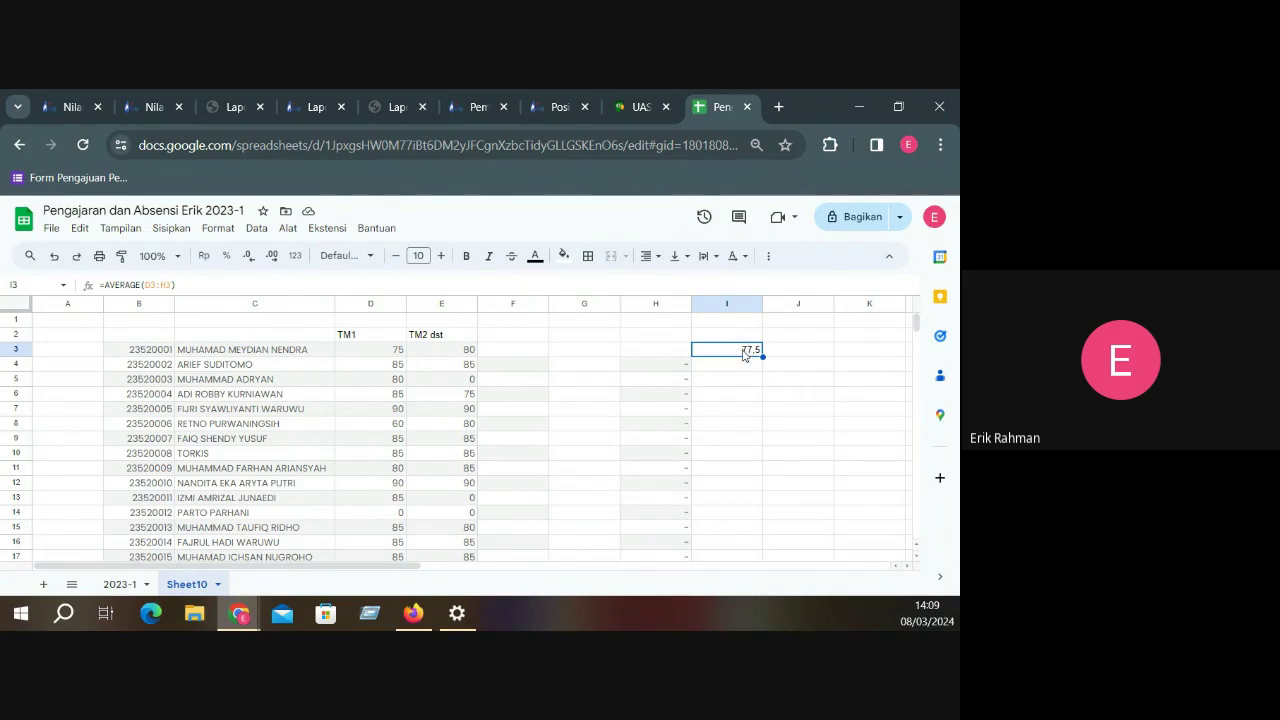
Return to the Edlink grades page in SIM Akademik, close the Tugas Pembelajaran 2# details and find the session 8 UTS entry
left_click(70, 106)
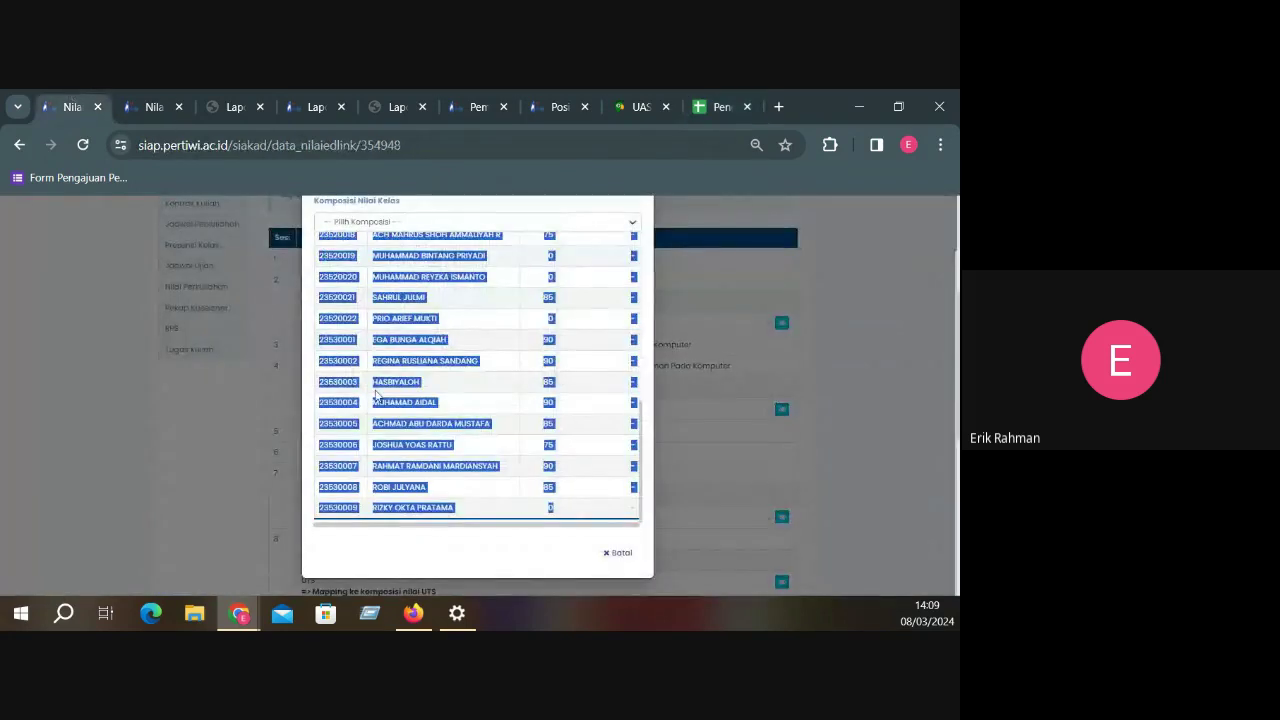
left_click(617, 555)
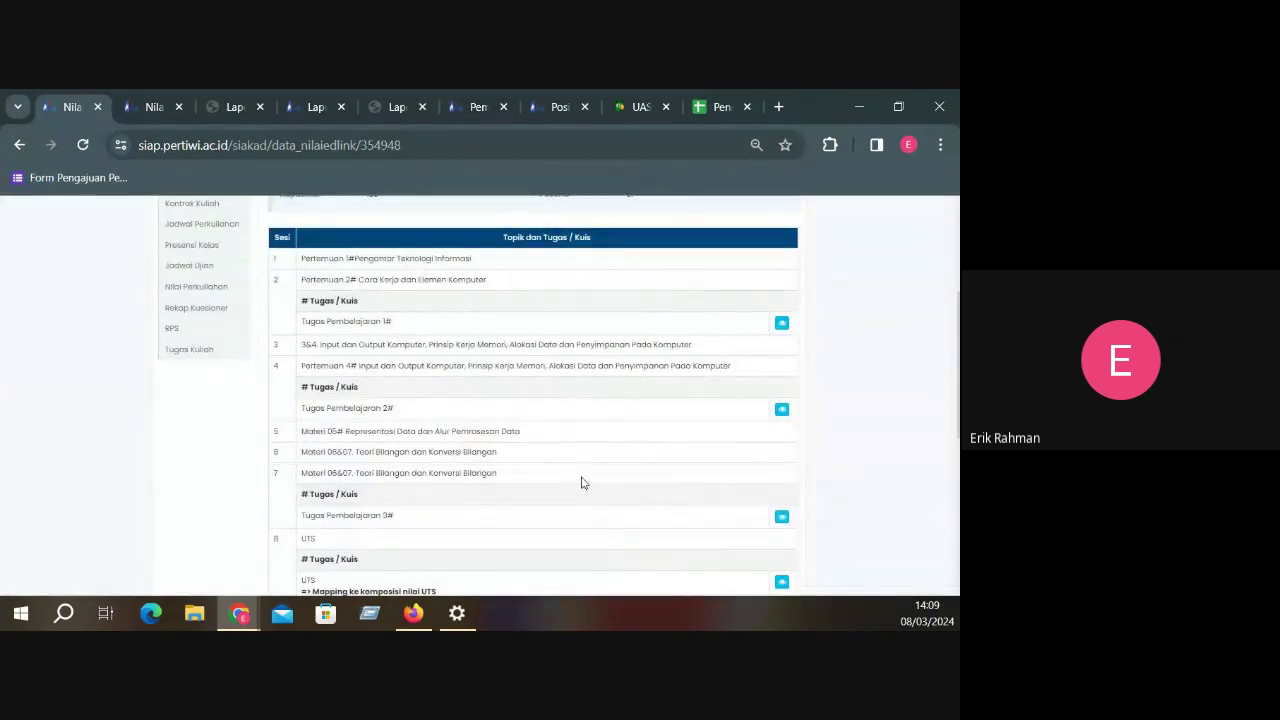
scroll(583, 480, "down", 1)
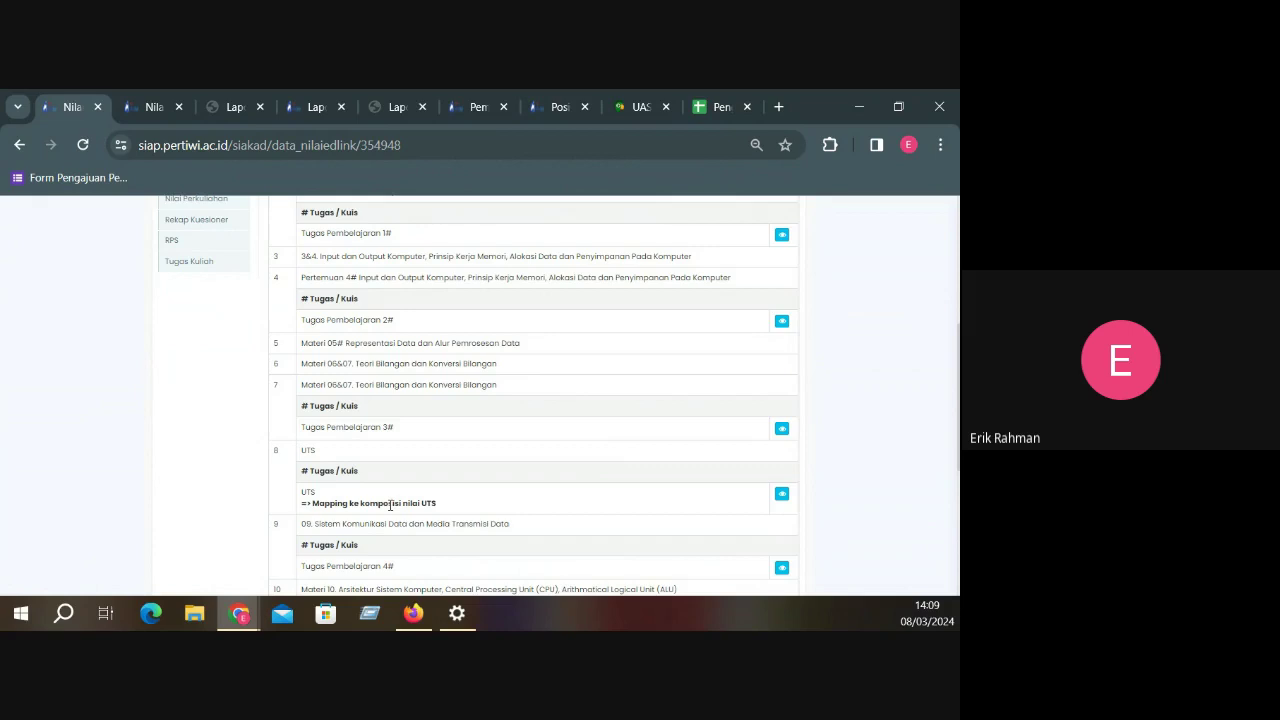
scroll(390, 505, "down", 1)
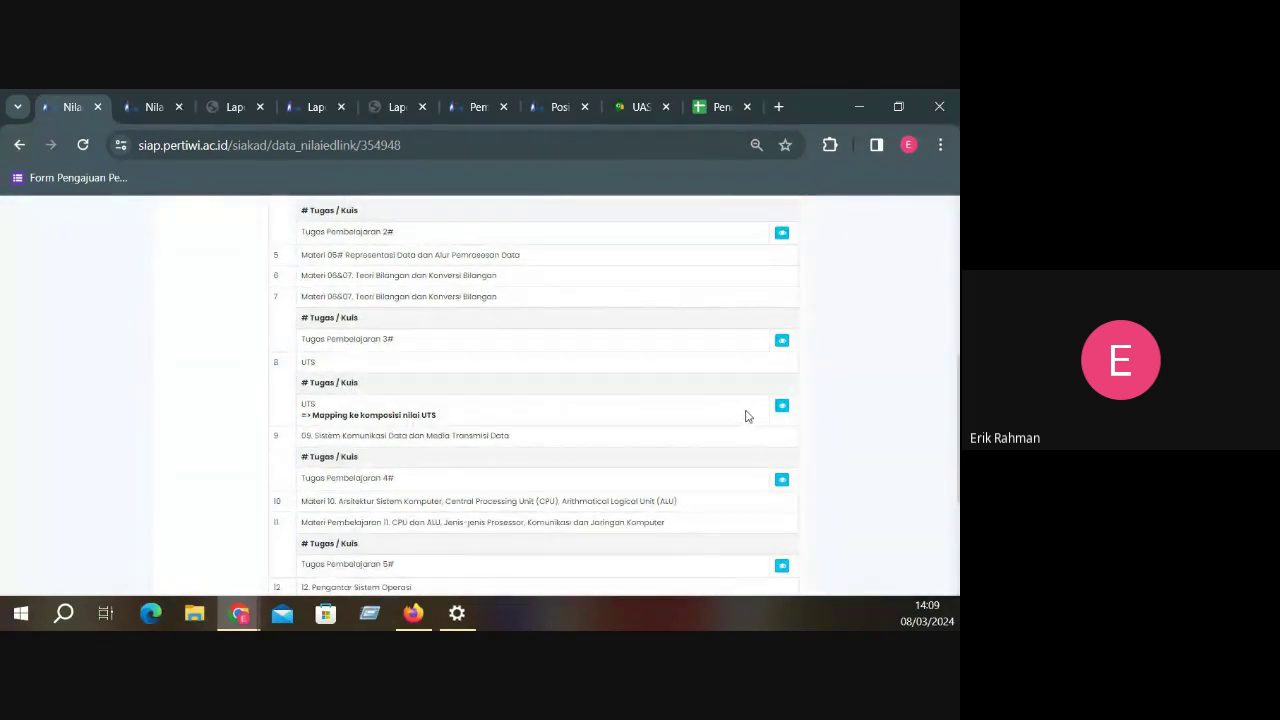
Examine the session 8 UTS entry with its mapping to the UTS grade composition, and open its grade preview
left_click(781, 407)
left_click(620, 553)
left_click_drag(306, 361, 337, 370)
scroll(214, 414, "up", 3)
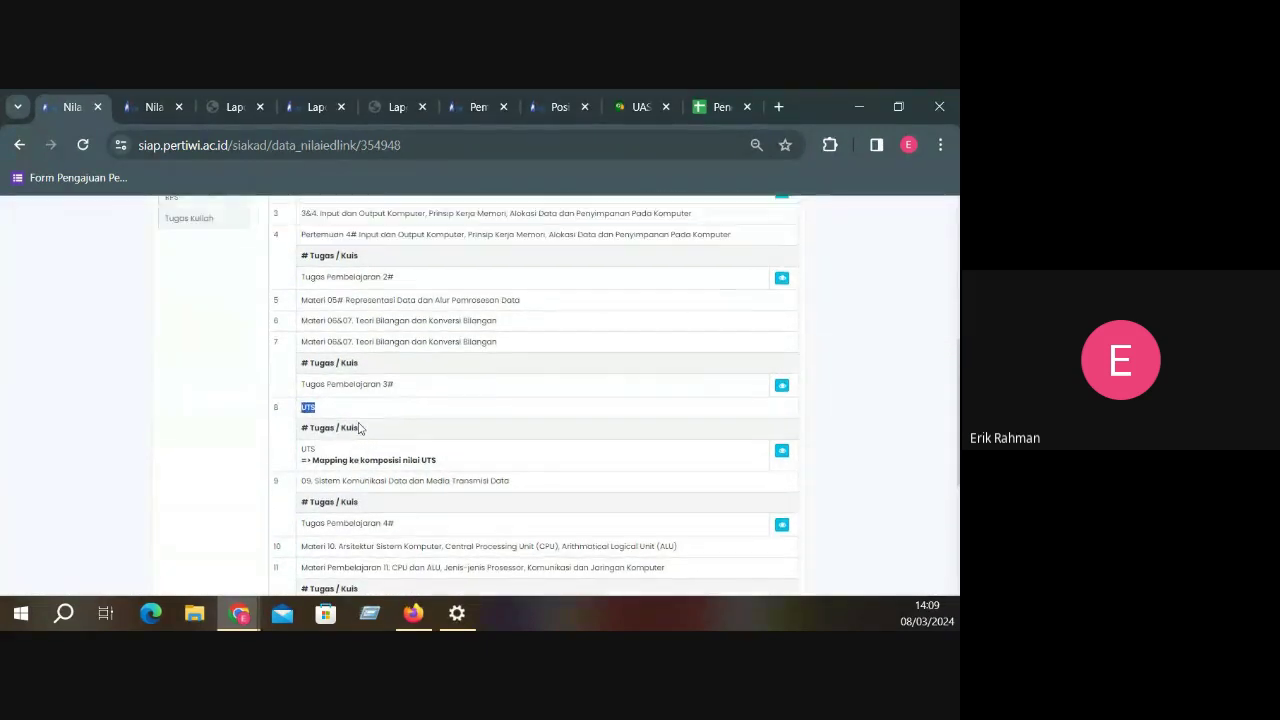
scroll(388, 529, "down", 1)
left_click(303, 453)
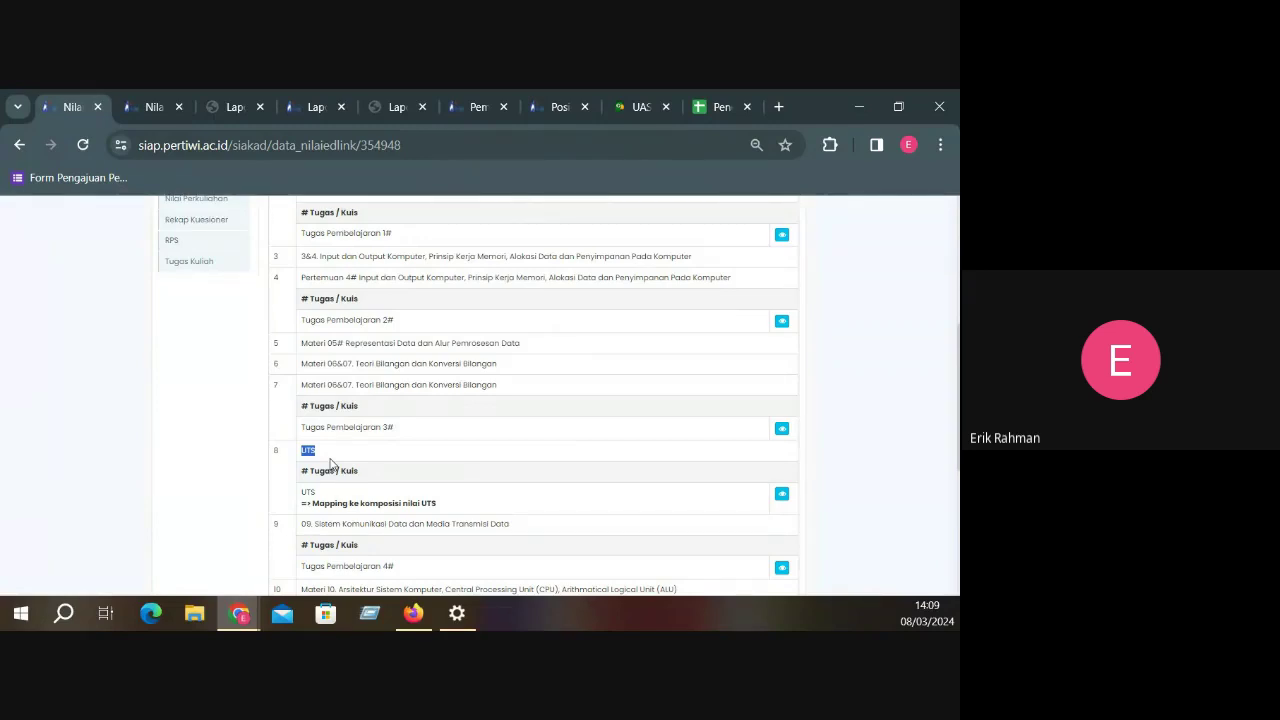
left_click(300, 452)
left_click(502, 491)
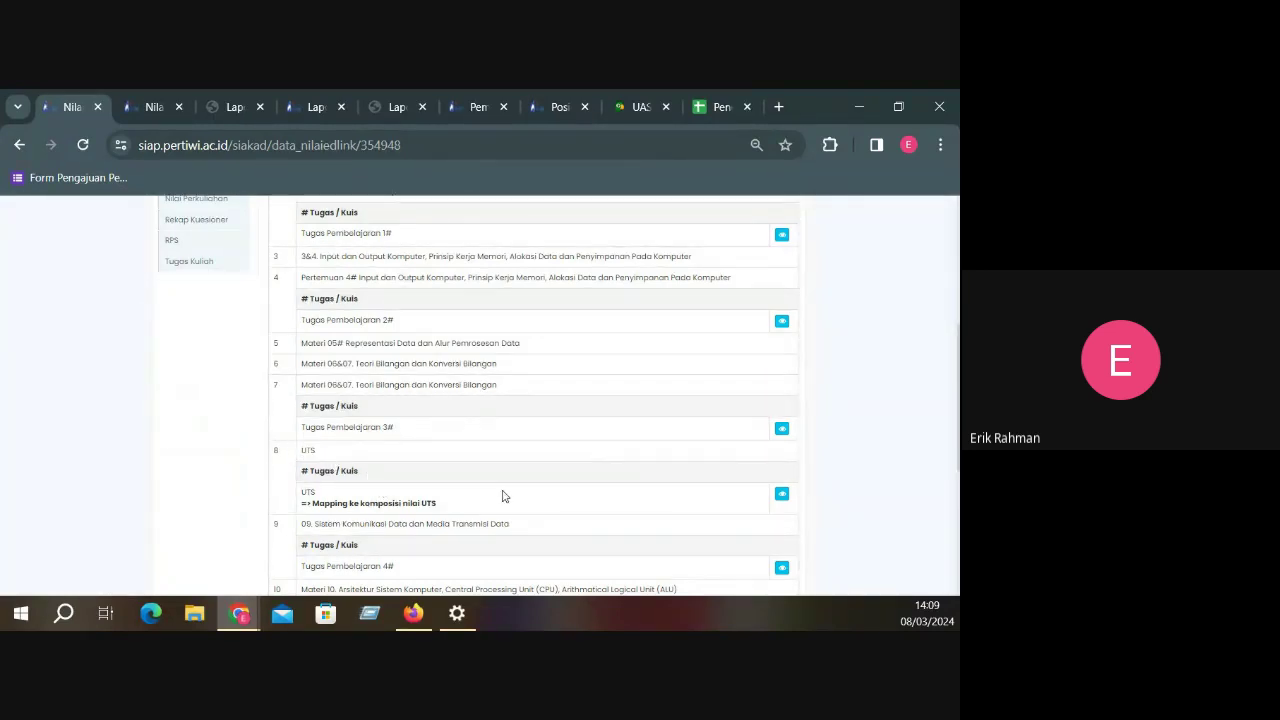
left_click(782, 495)
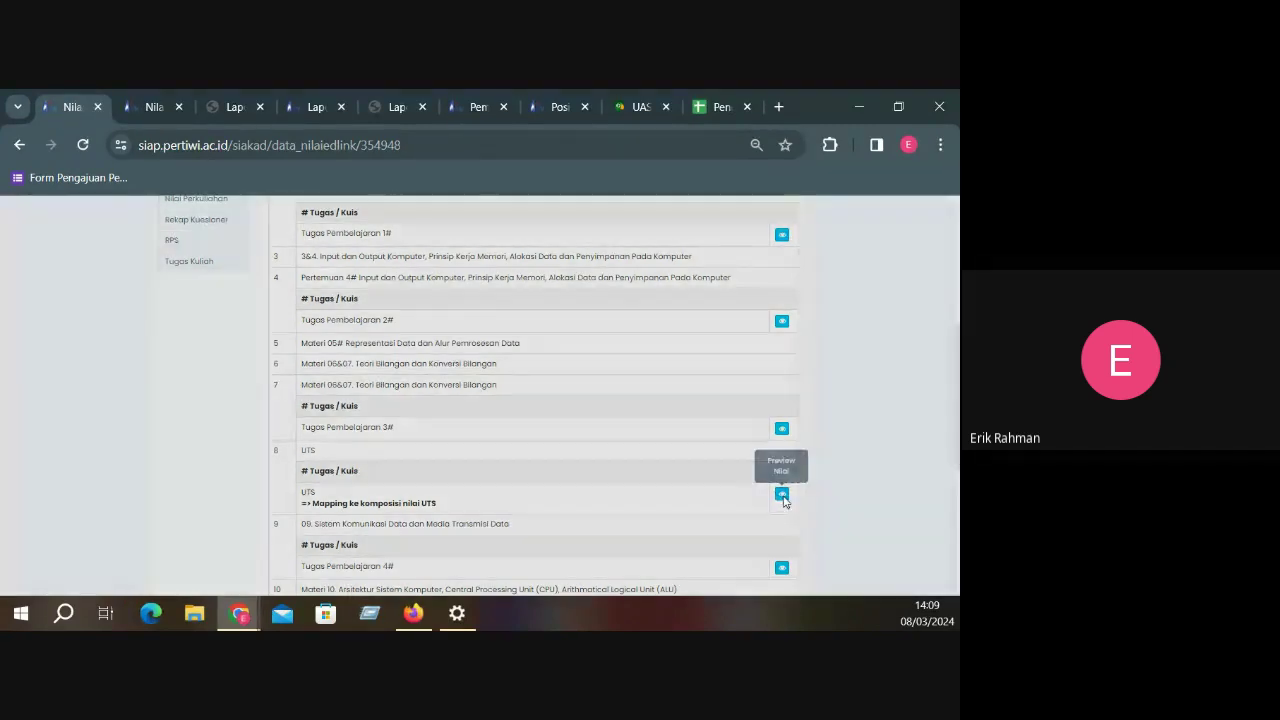
Compare the UTS Edlink grades with the class's UTS composition in the preview, and close it without saving the mapping
scroll(545, 398, "down", 3)
scroll(535, 385, "up", 3)
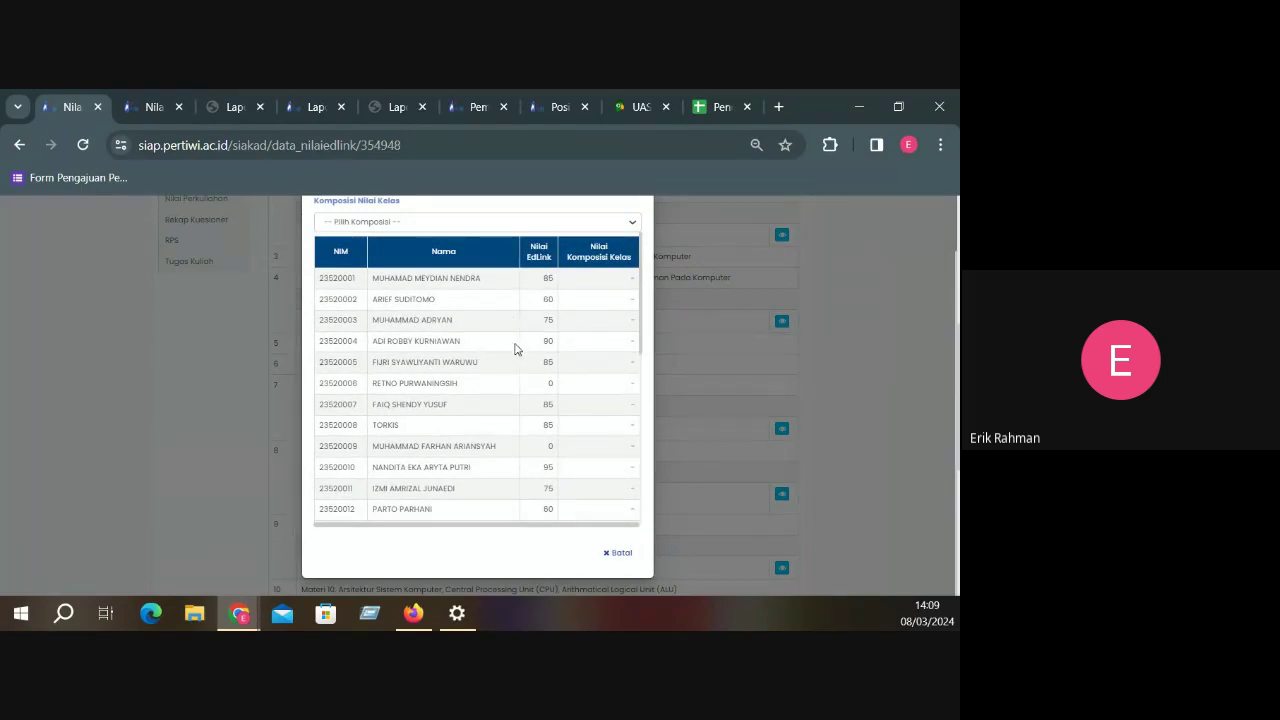
scroll(531, 429, "down", 5)
scroll(532, 436, "up", 5)
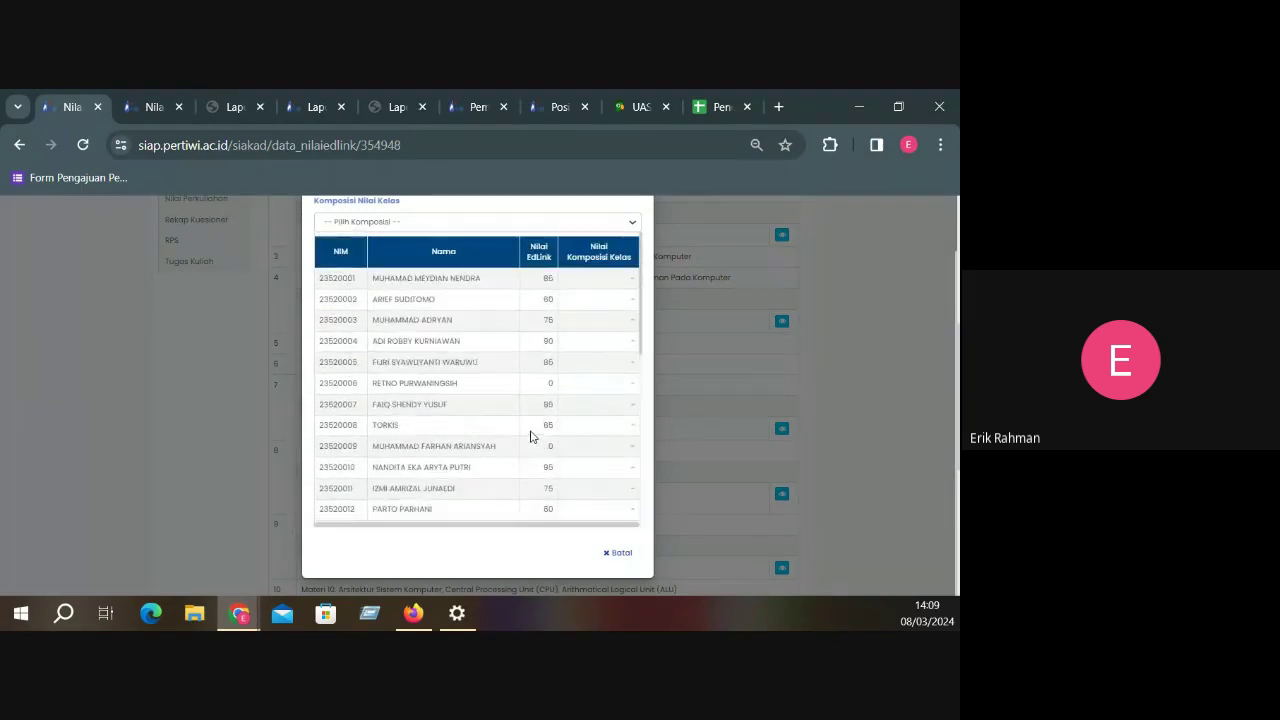
left_click(435, 222)
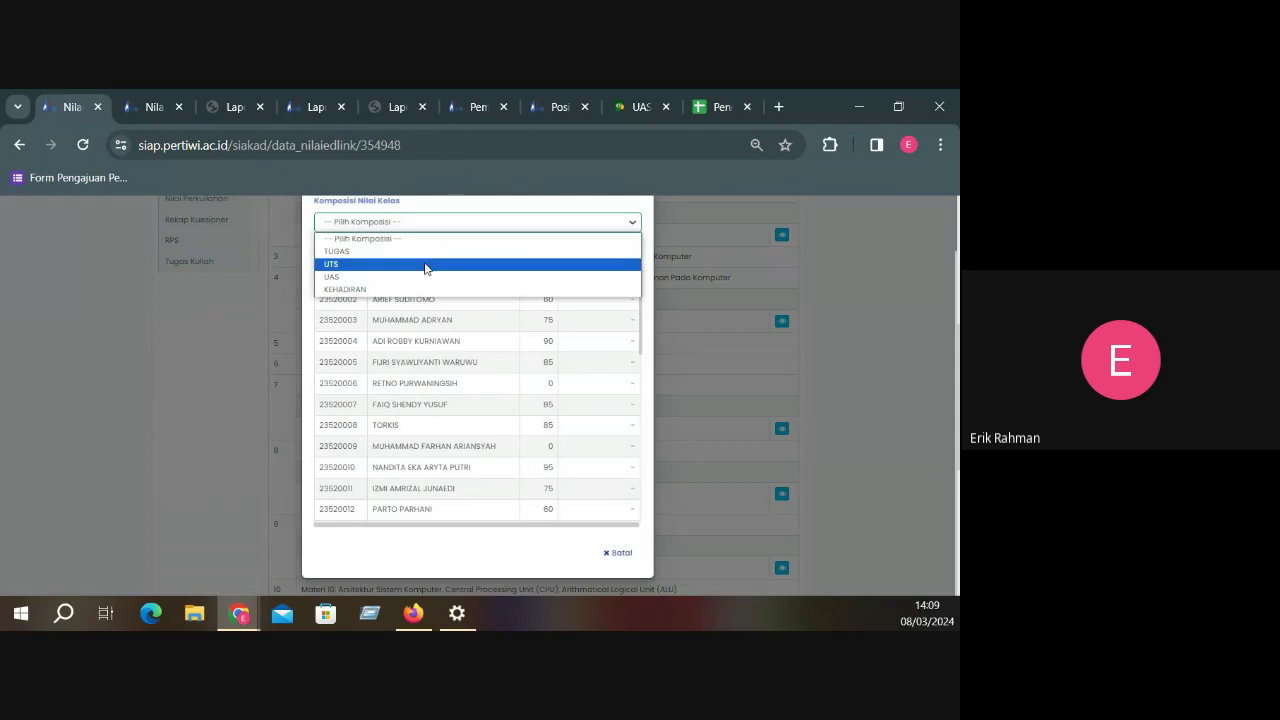
left_click(425, 264)
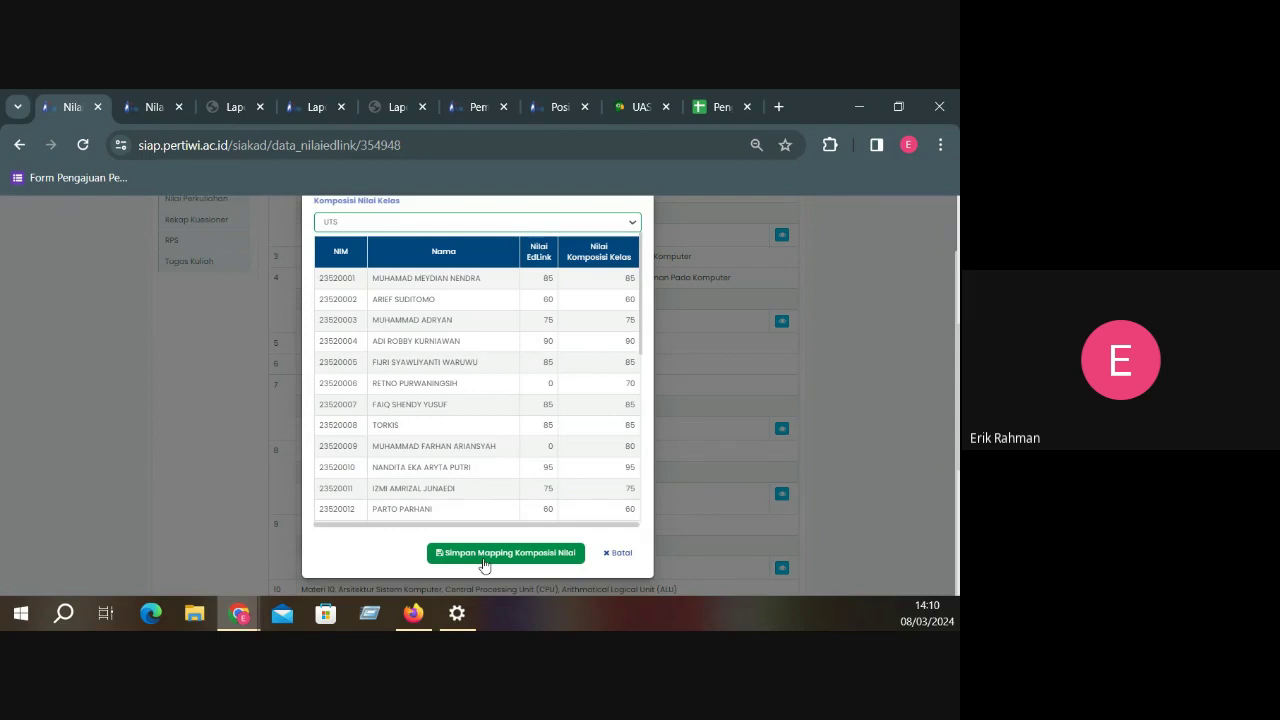
left_click(615, 554)
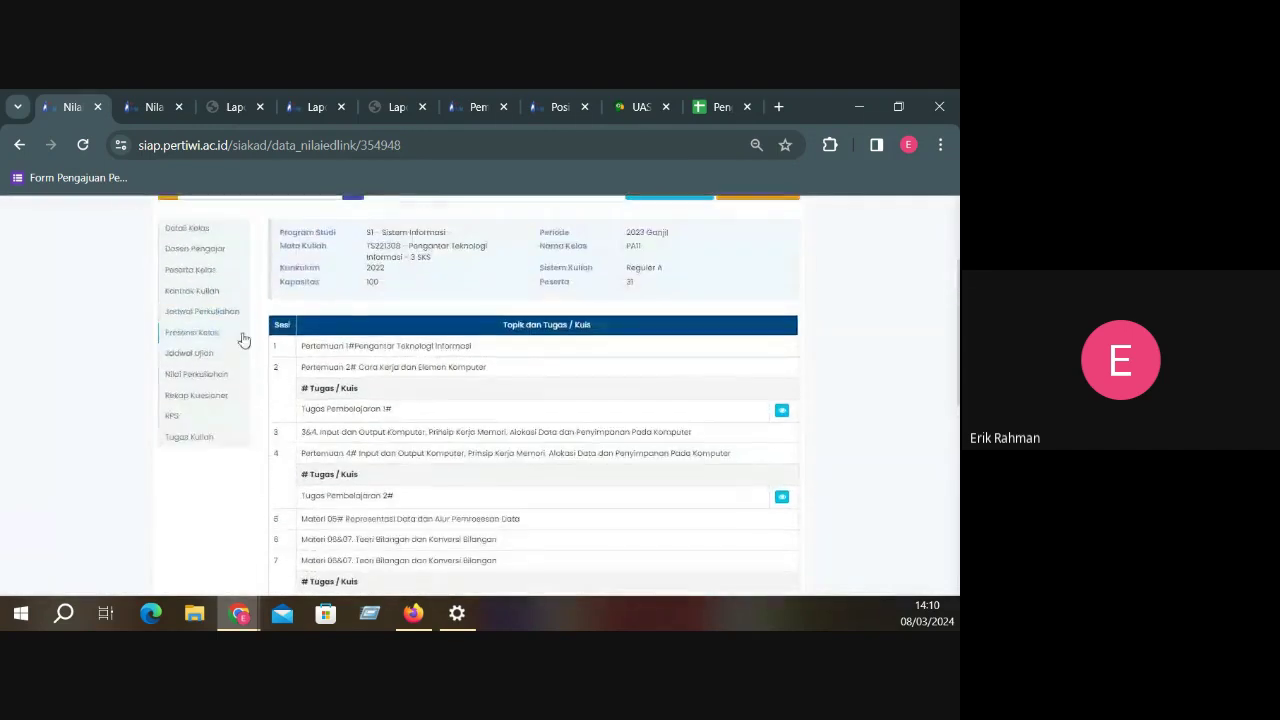
Open the class's Nilai Perkuliahan page and check the UTS (30.00%) column for the first student
left_click(213, 381)
scroll(550, 320, "down", 10)
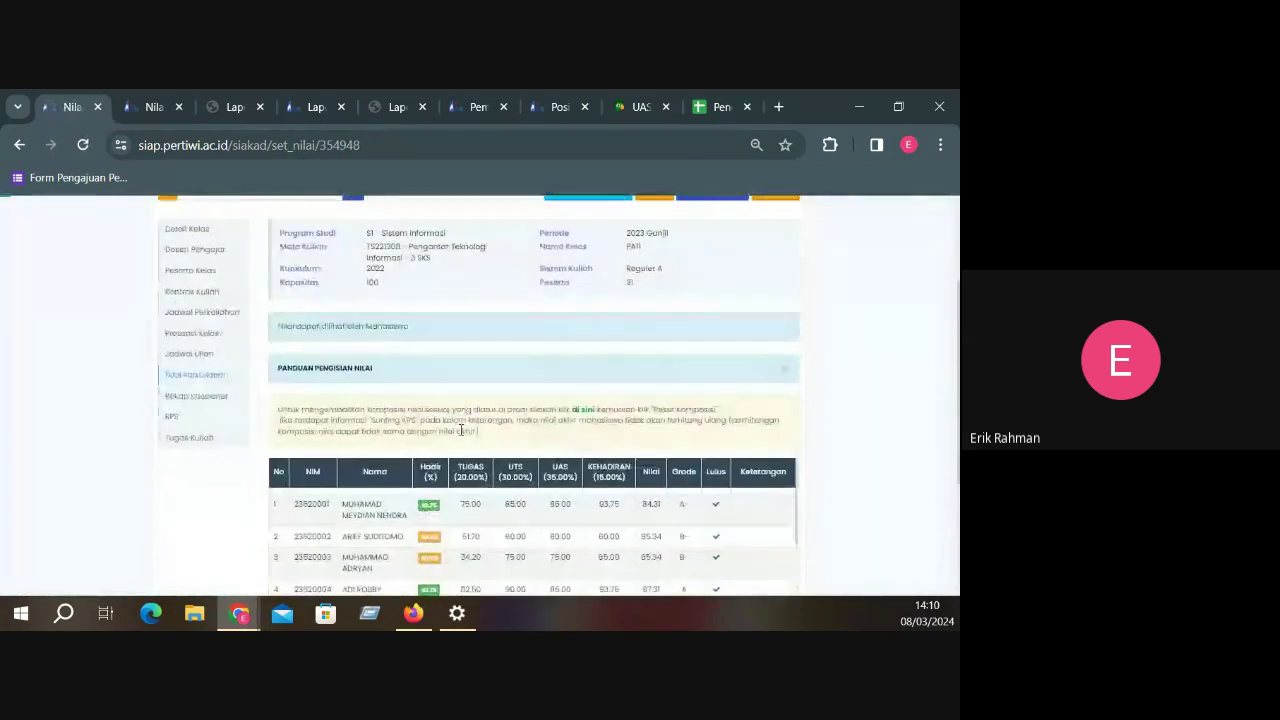
left_click_drag(515, 290, 535, 330)
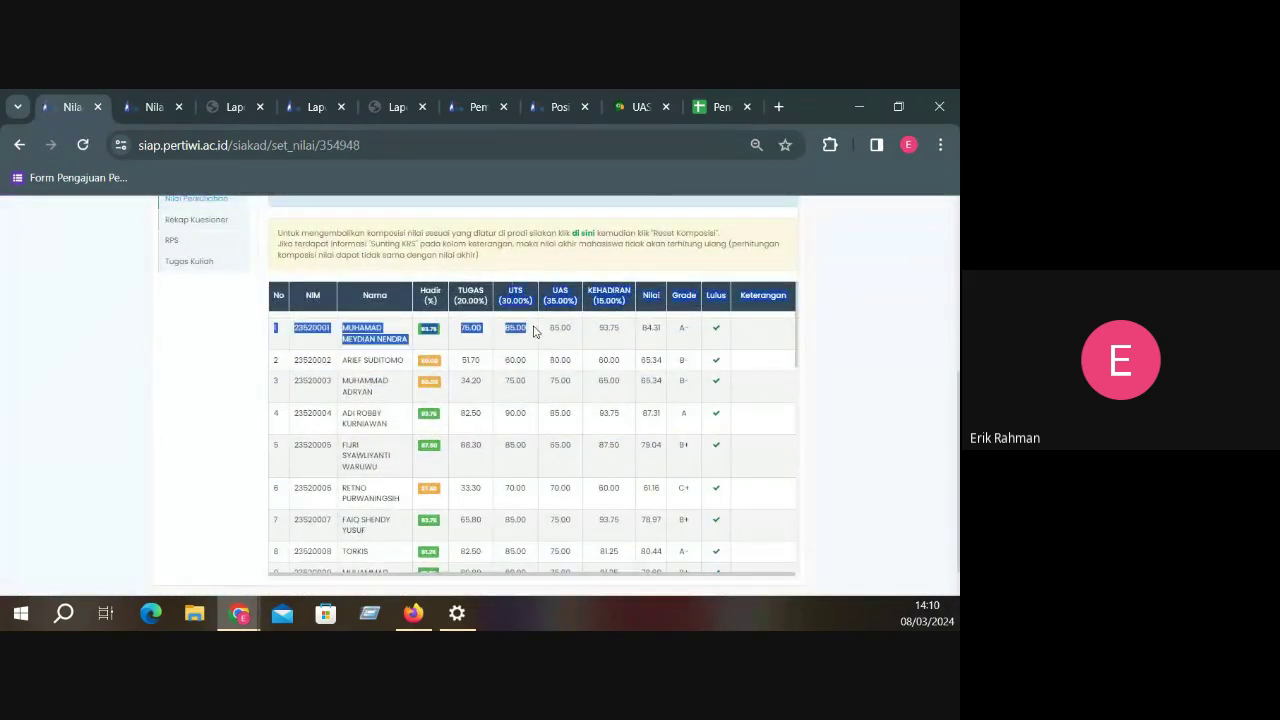
left_click(522, 345)
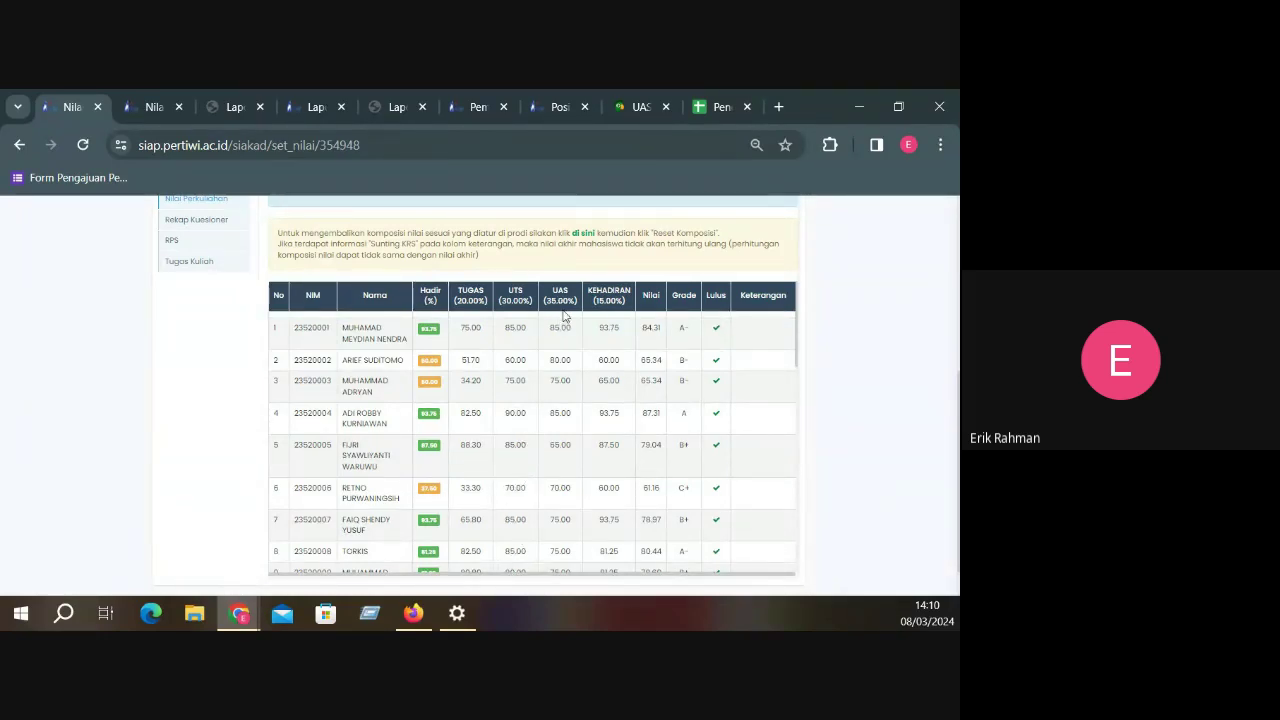
Return to the Edlink grades page and open the grade preview of the session 16 UAS entry
scroll(322, 281, "up", 5)
left_click(772, 278)
left_click(750, 343)
scroll(728, 409, "down", 10)
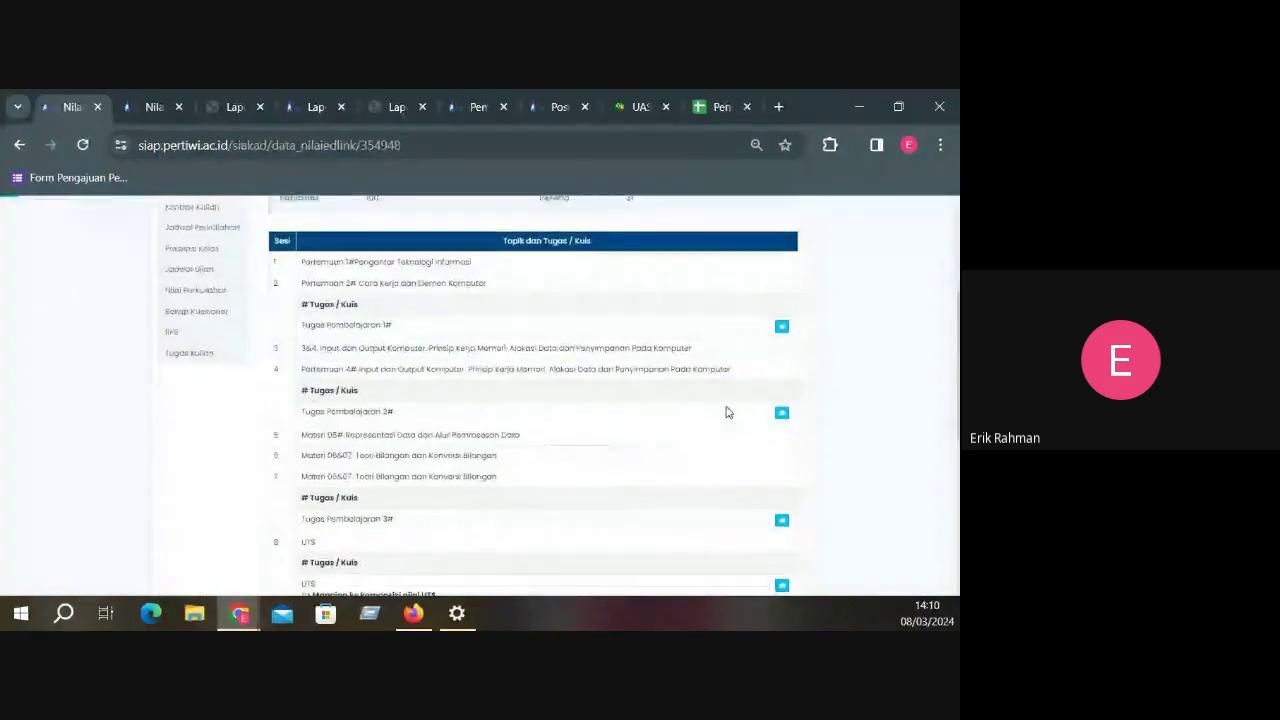
scroll(686, 467, "down", 2)
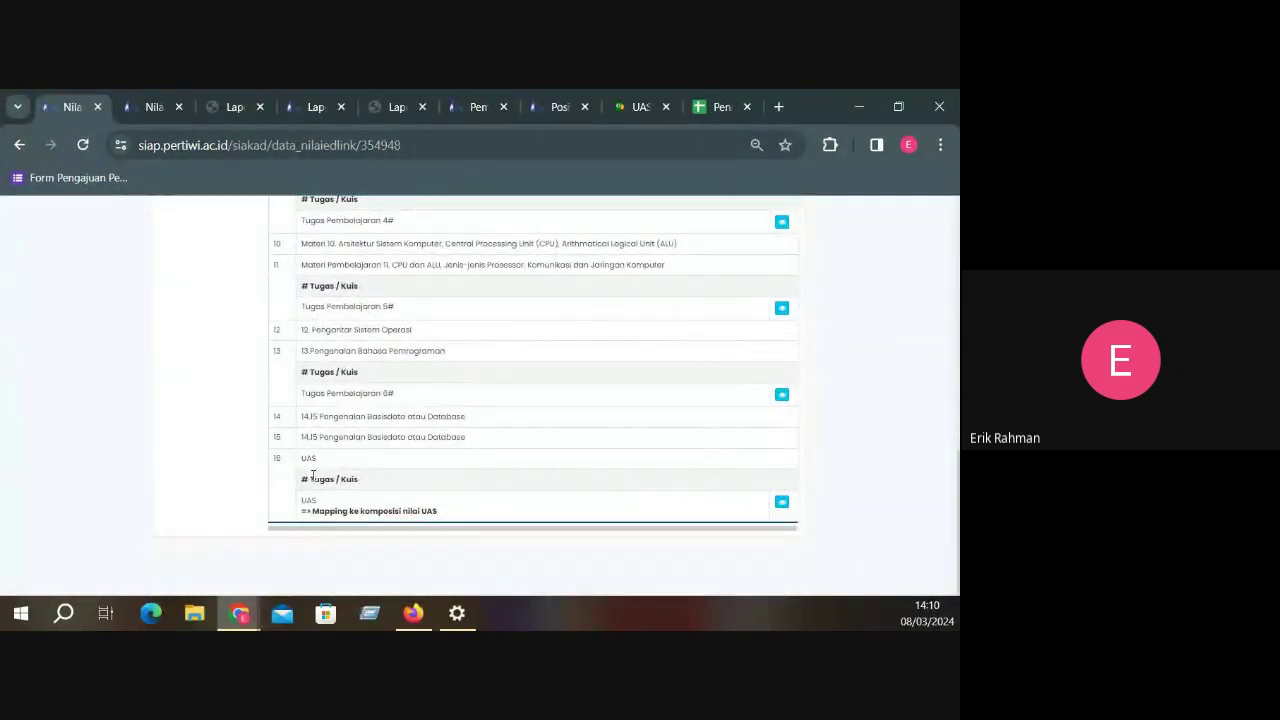
left_click(781, 501)
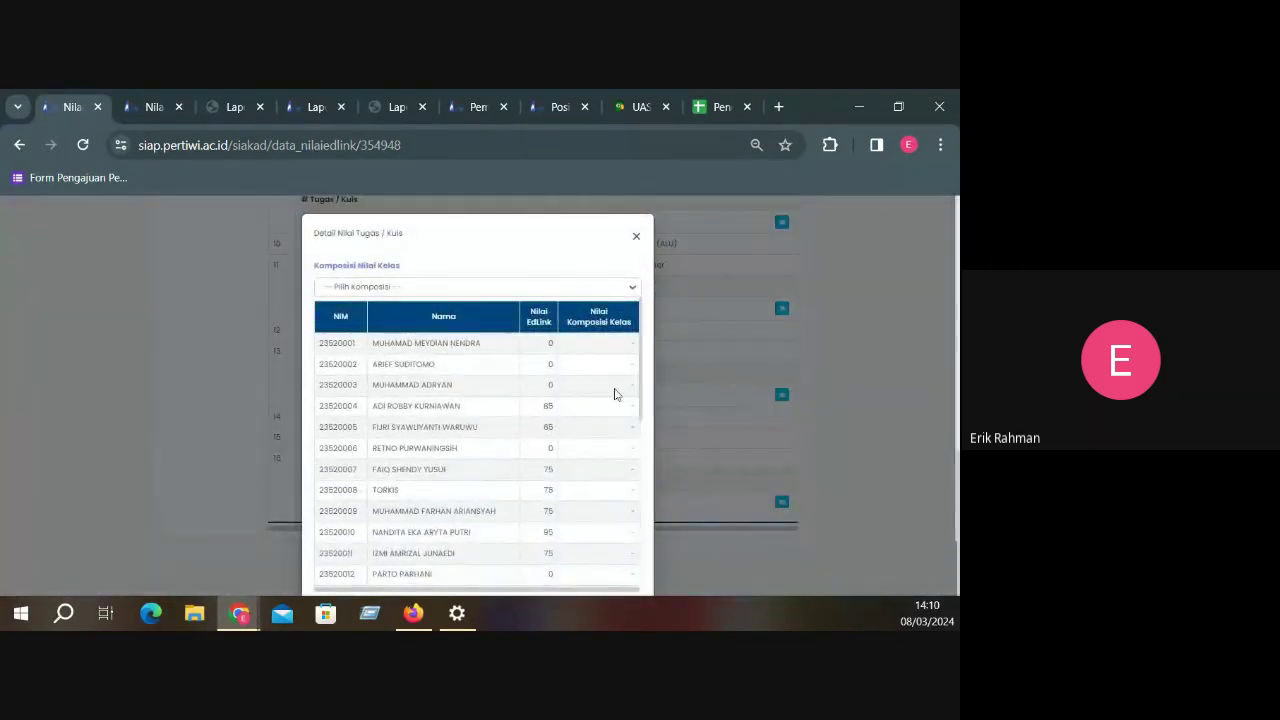
Choose the UAS composition, compare the students' Edlink grades with the class grades, and close the preview without saving
left_click(474, 287)
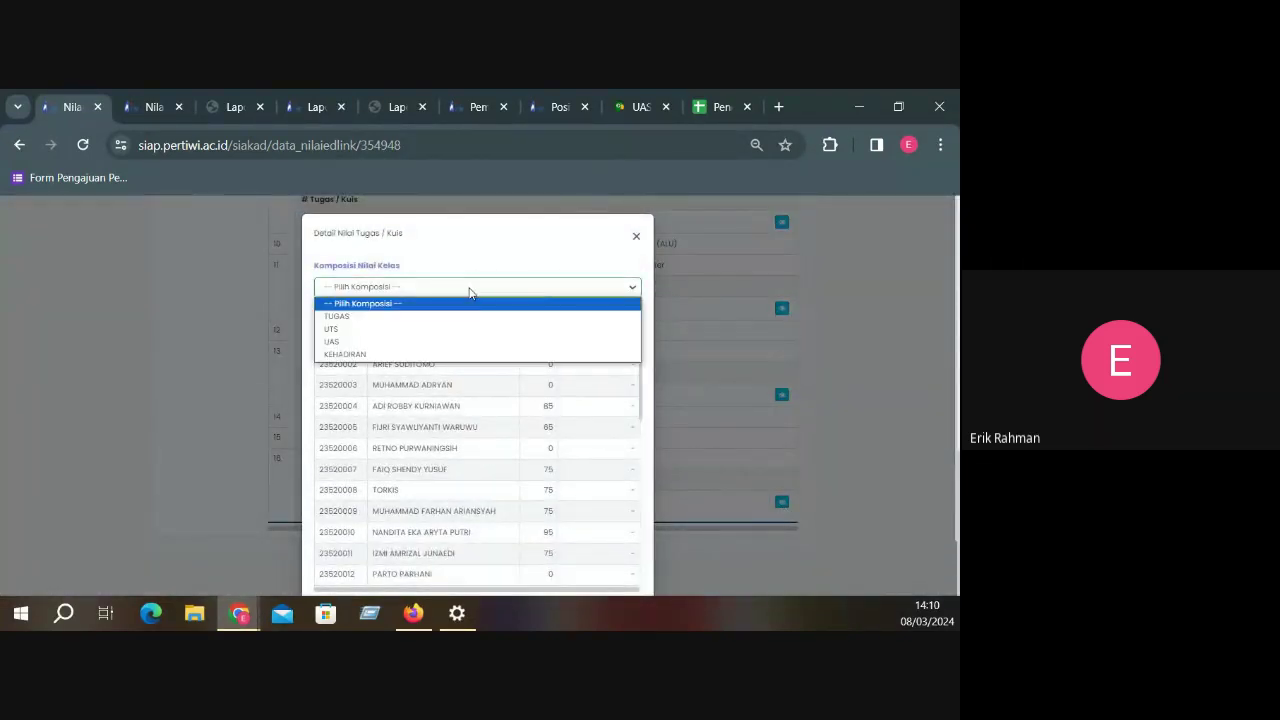
left_click(440, 343)
scroll(503, 408, "down", 5)
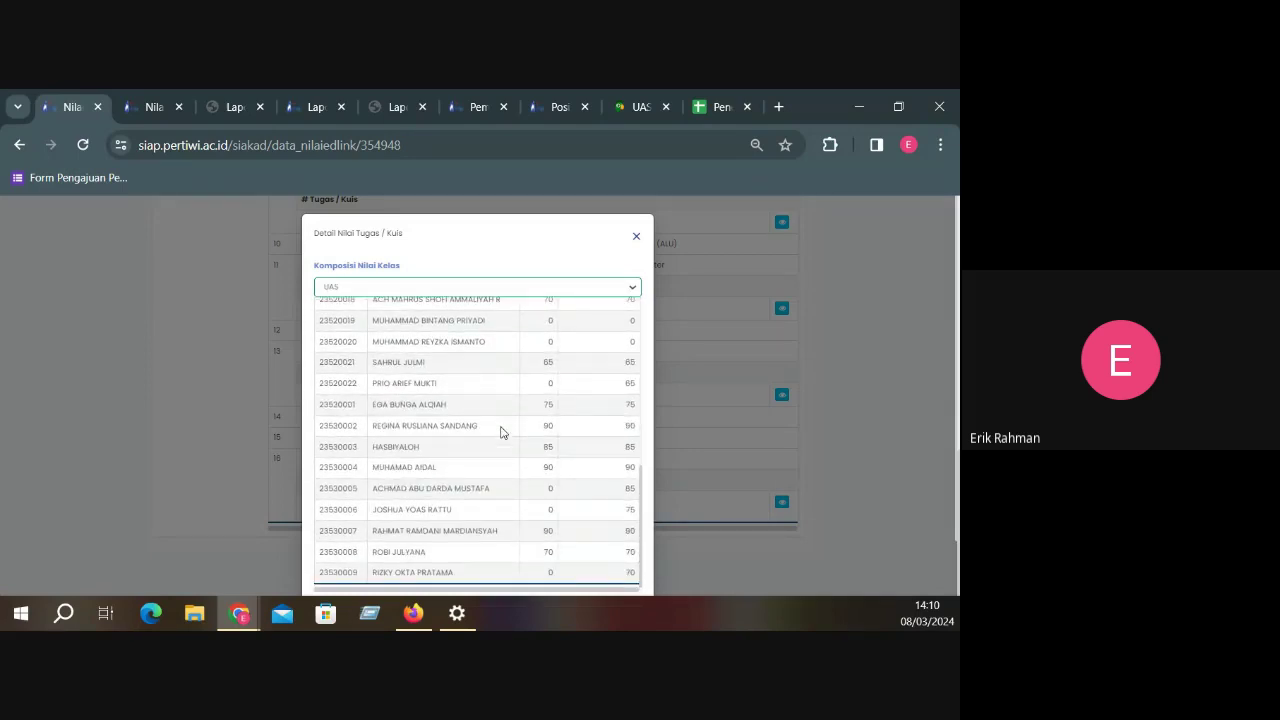
scroll(500, 432, "down", 2)
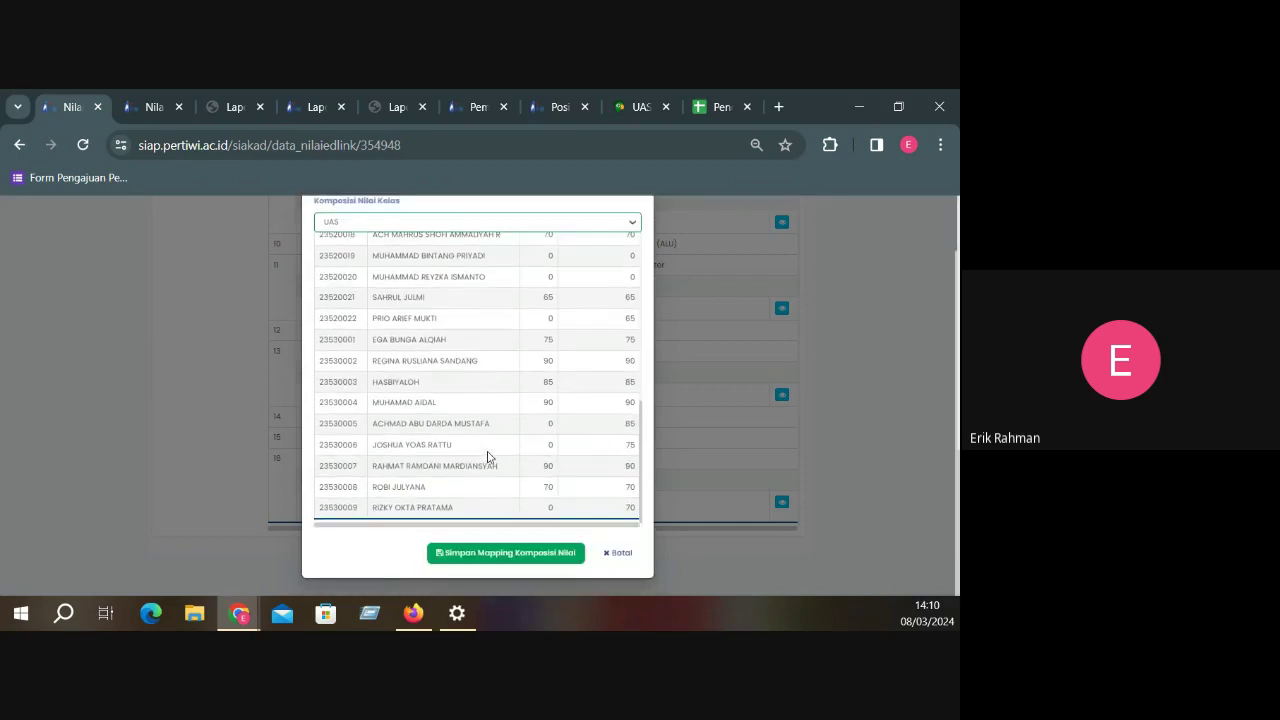
double_click(550, 424)
double_click(549, 450)
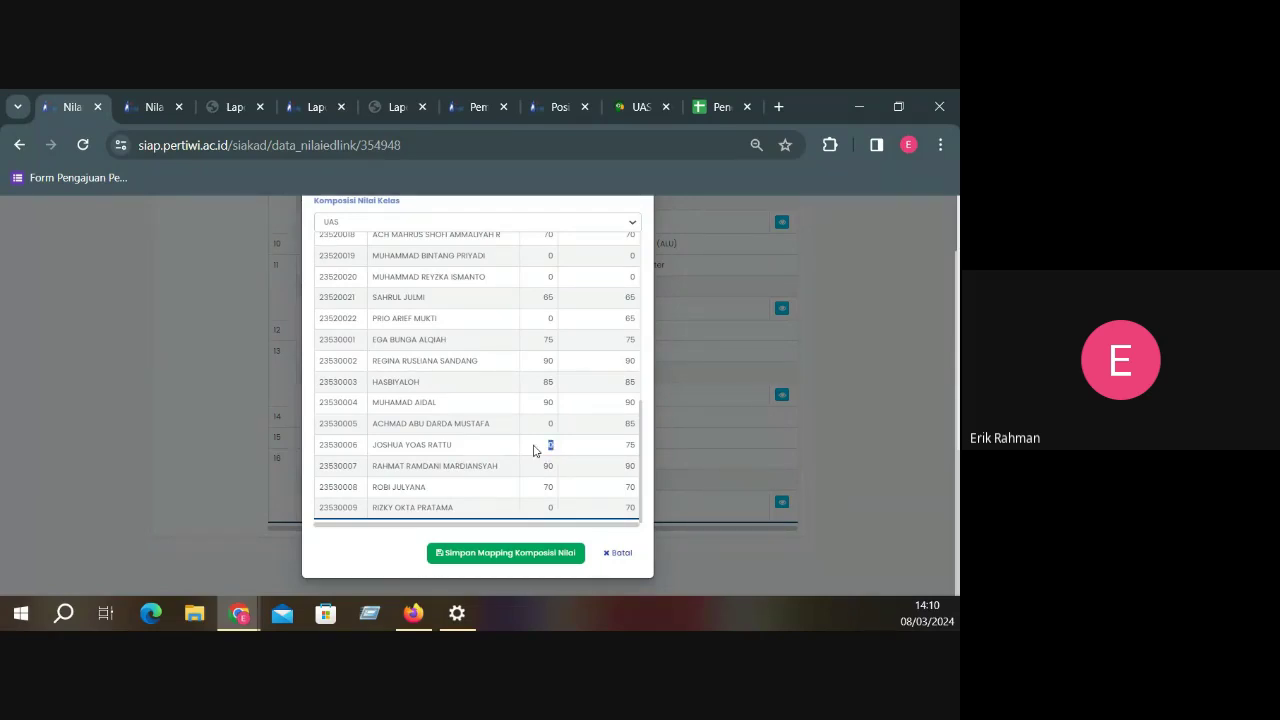
scroll(534, 451, "up", 2)
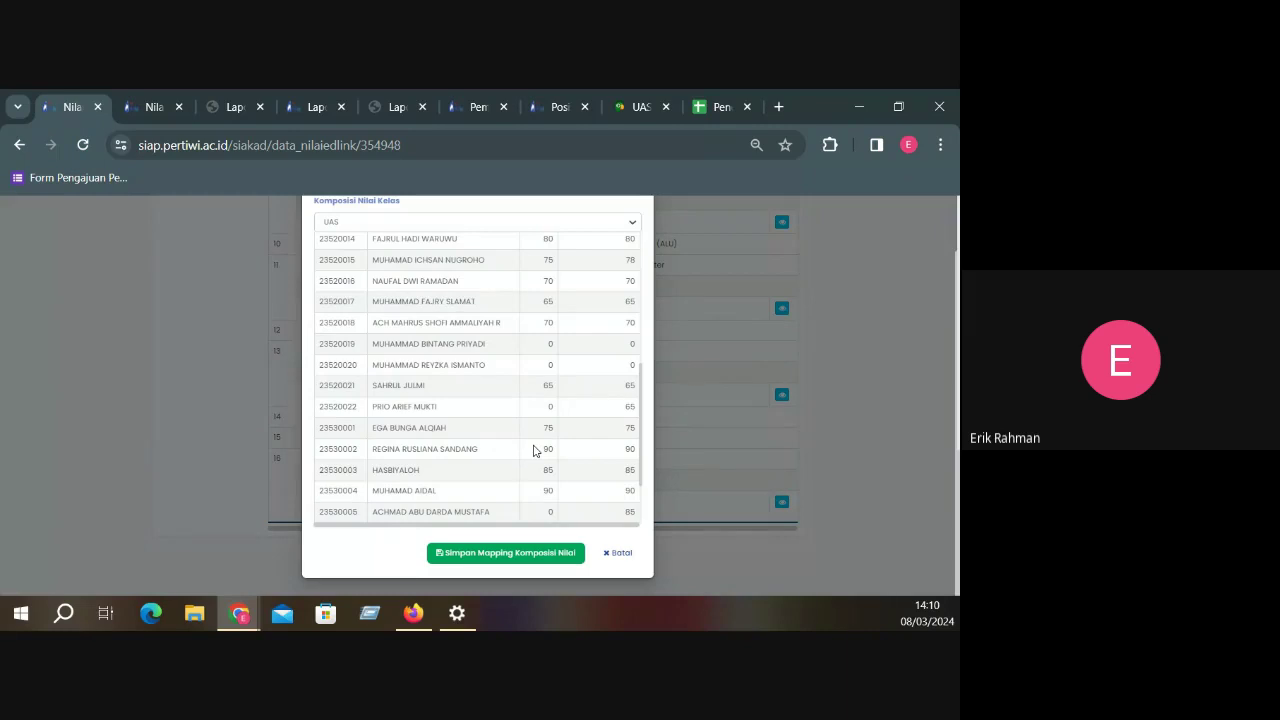
scroll(545, 442, "up", 7)
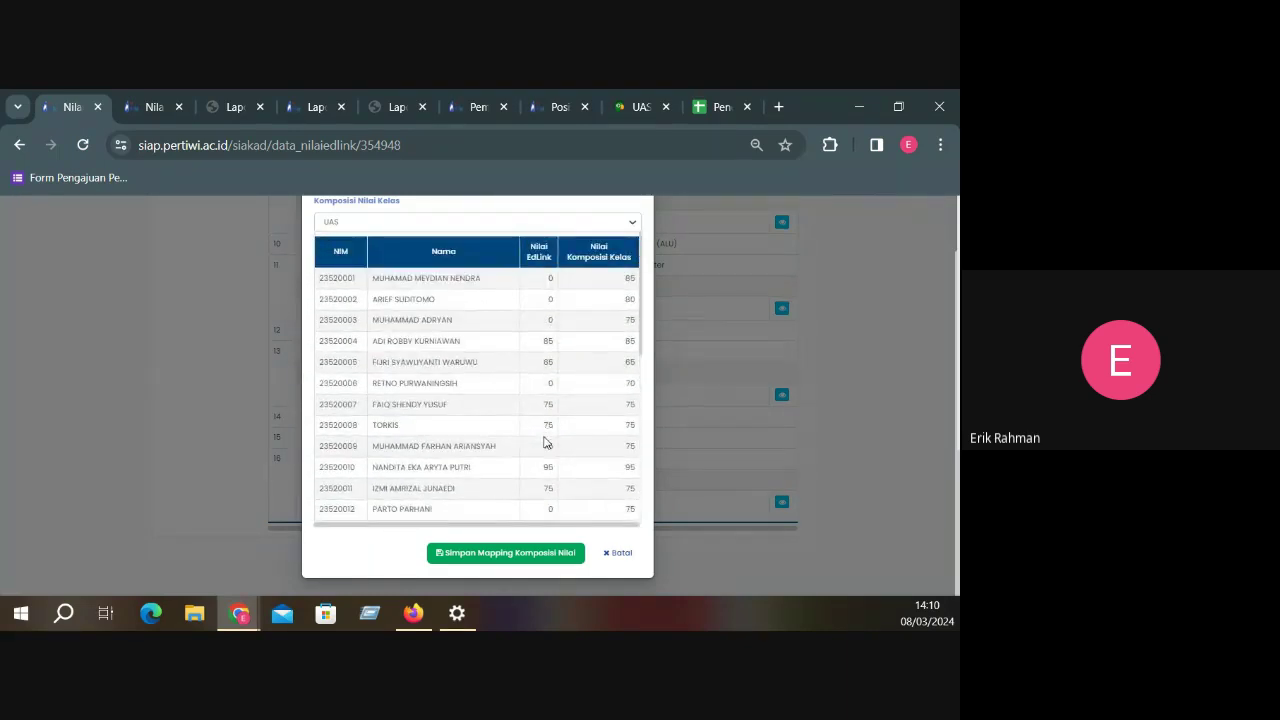
left_click(617, 556)
Return to the Nilai Perkuliahan page and examine the students' grades in the UAS (35.00%) column
scroll(503, 506, "up", 5)
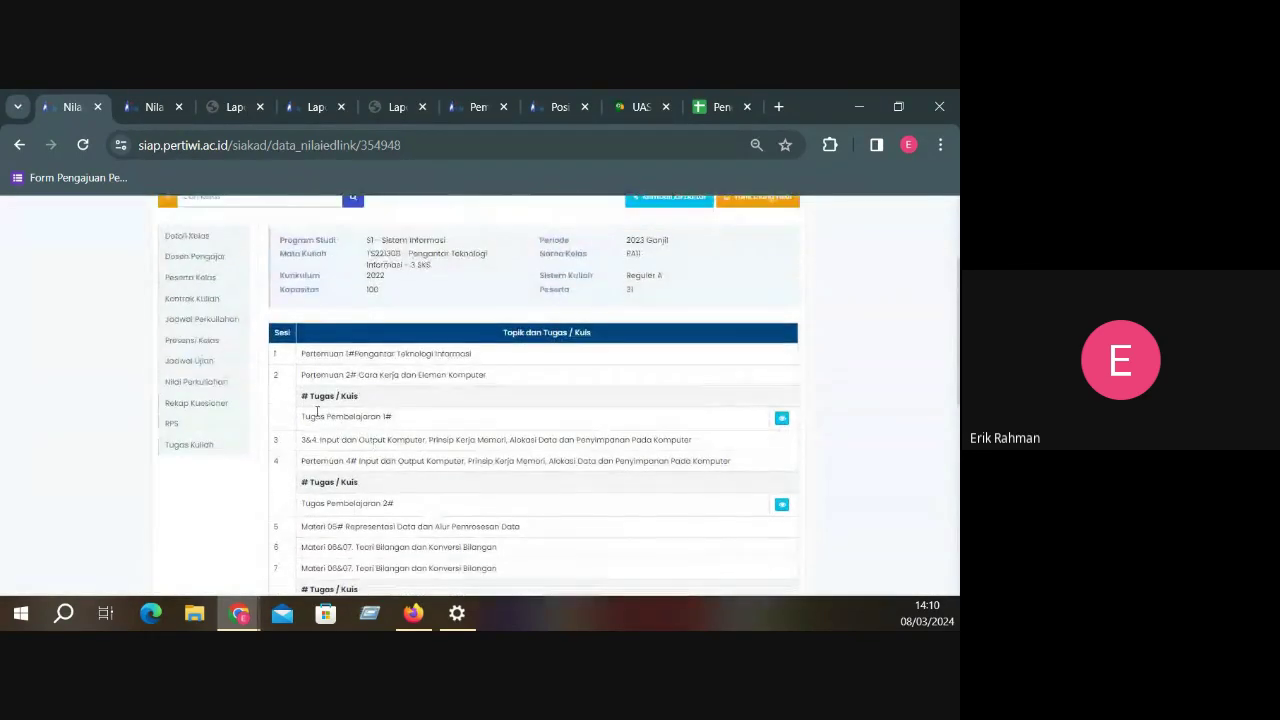
left_click(201, 389)
scroll(691, 503, "down", 3)
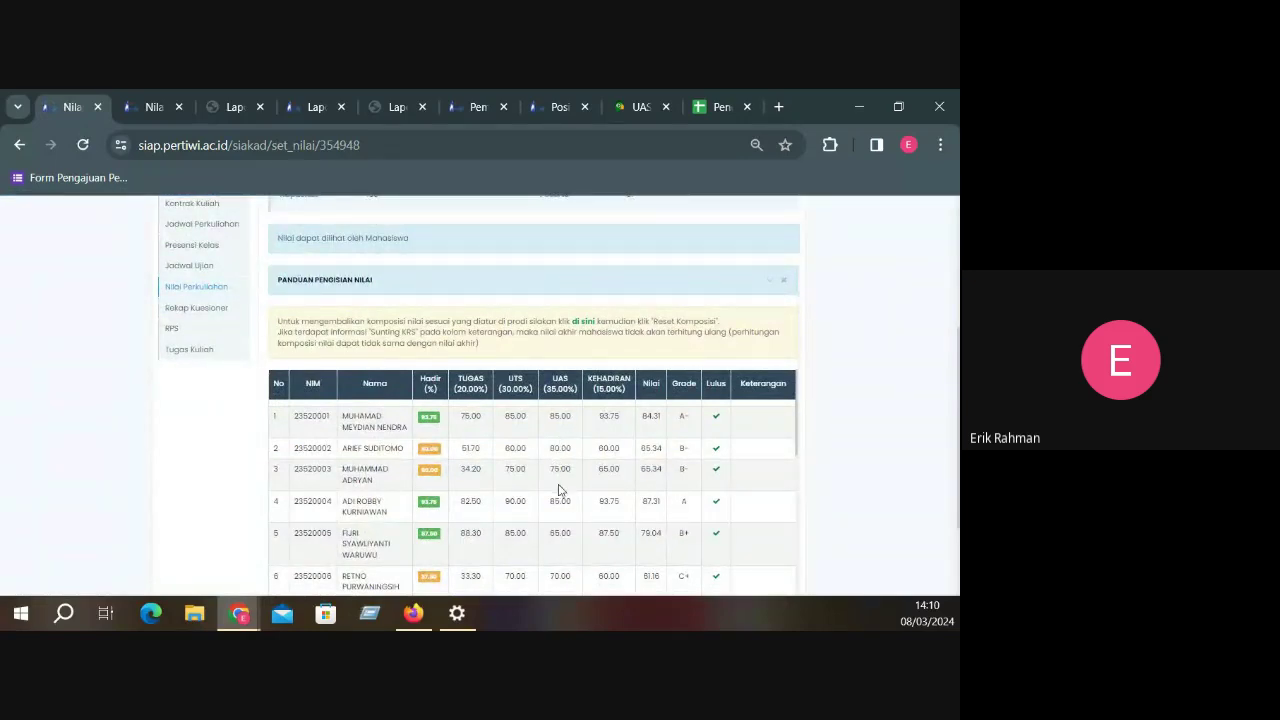
scroll(559, 488, "down", 2)
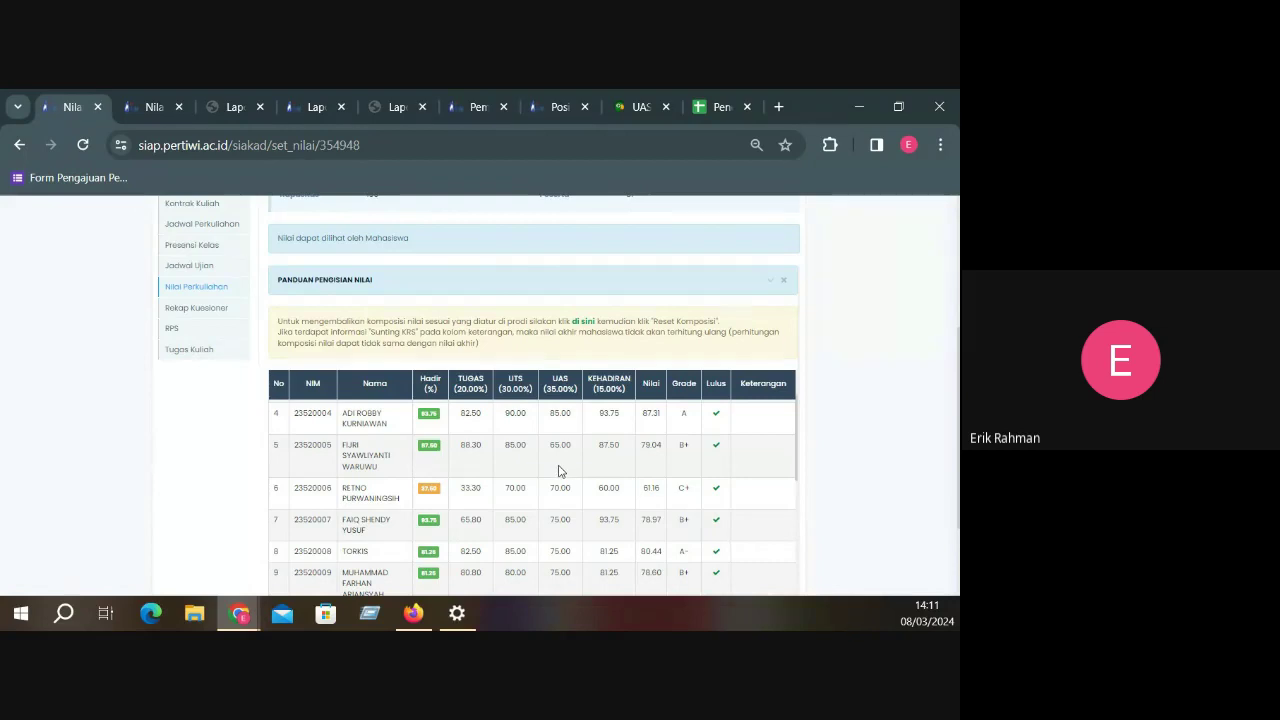
scroll(515, 475, "down", 1)
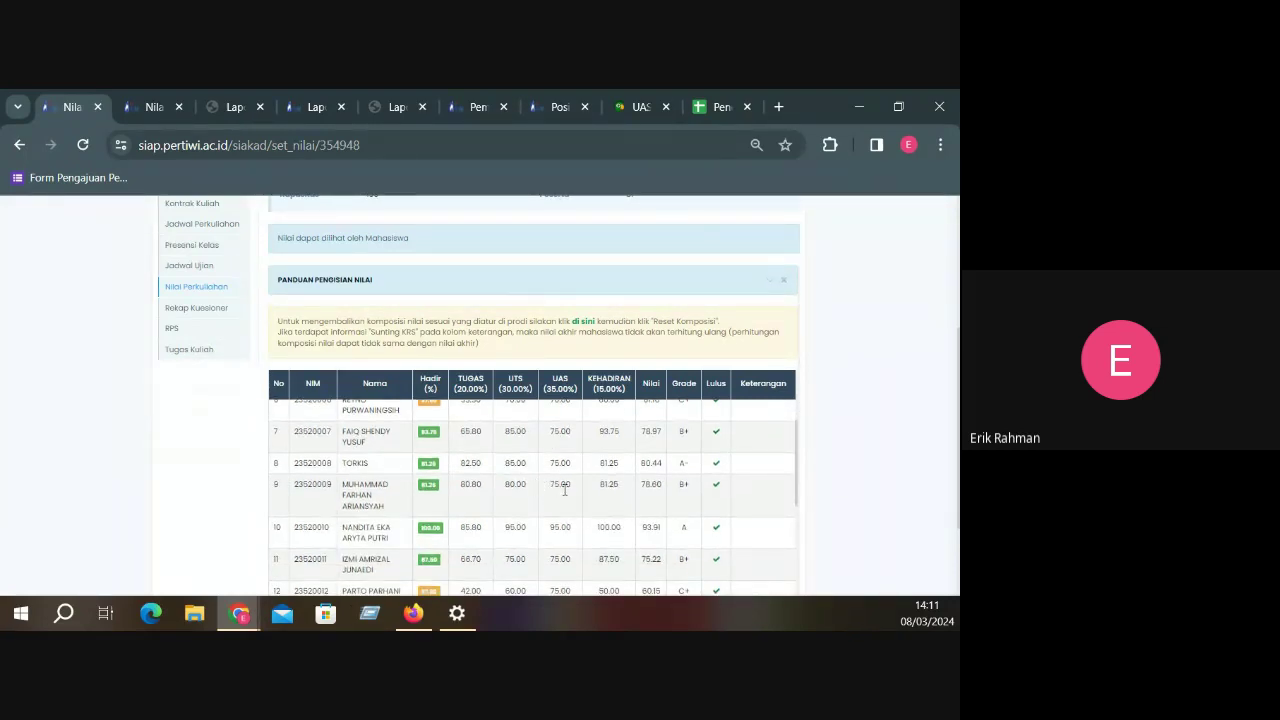
scroll(565, 490, "down", 4)
scroll(829, 494, "down", 1)
scroll(632, 422, "down", 1)
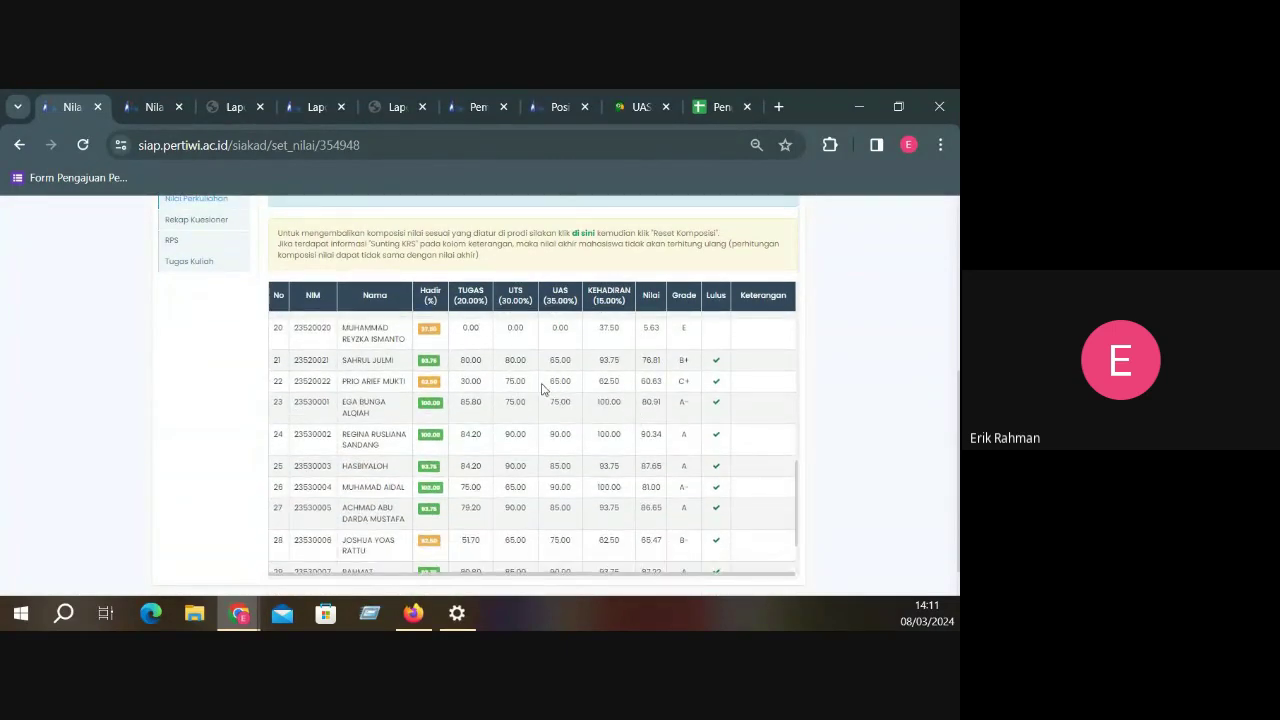
left_click_drag(553, 380, 575, 379)
Open the class grade table for editing and point out the fifth student's UAS field without changing it
scroll(846, 331, "up", 5)
left_click(658, 366)
scroll(800, 400, "down", 5)
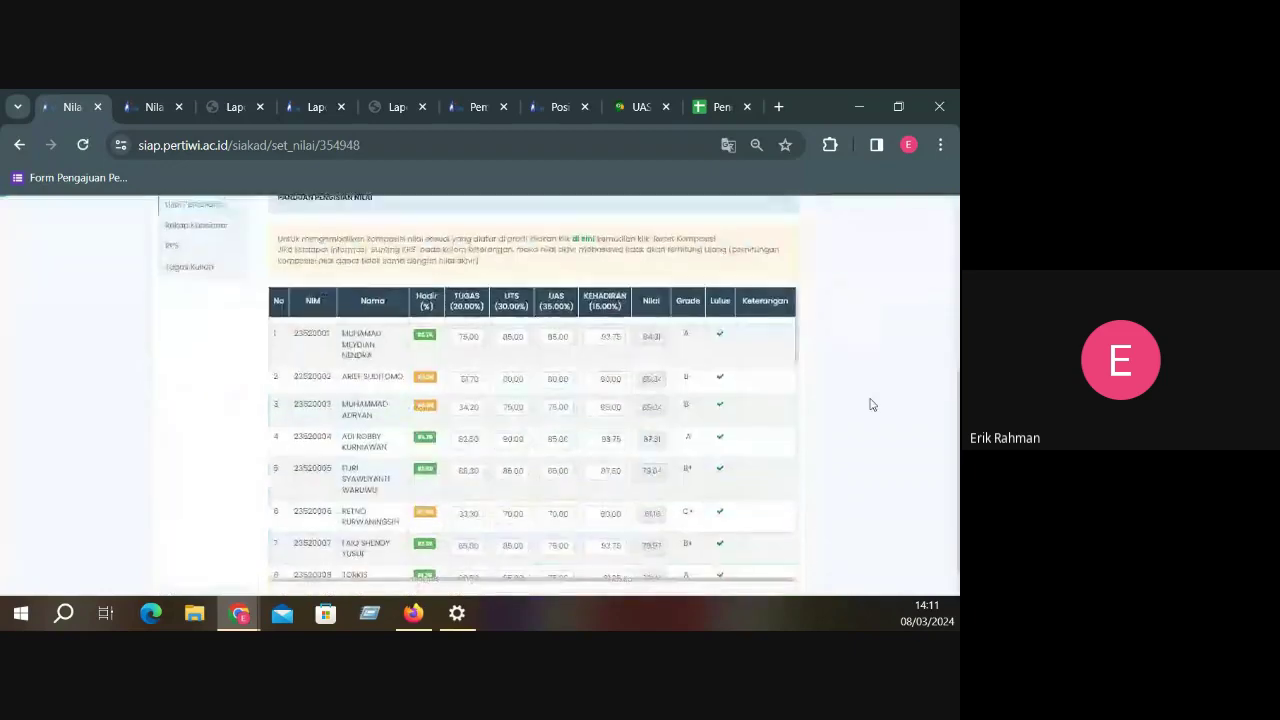
left_click_drag(549, 416, 569, 416)
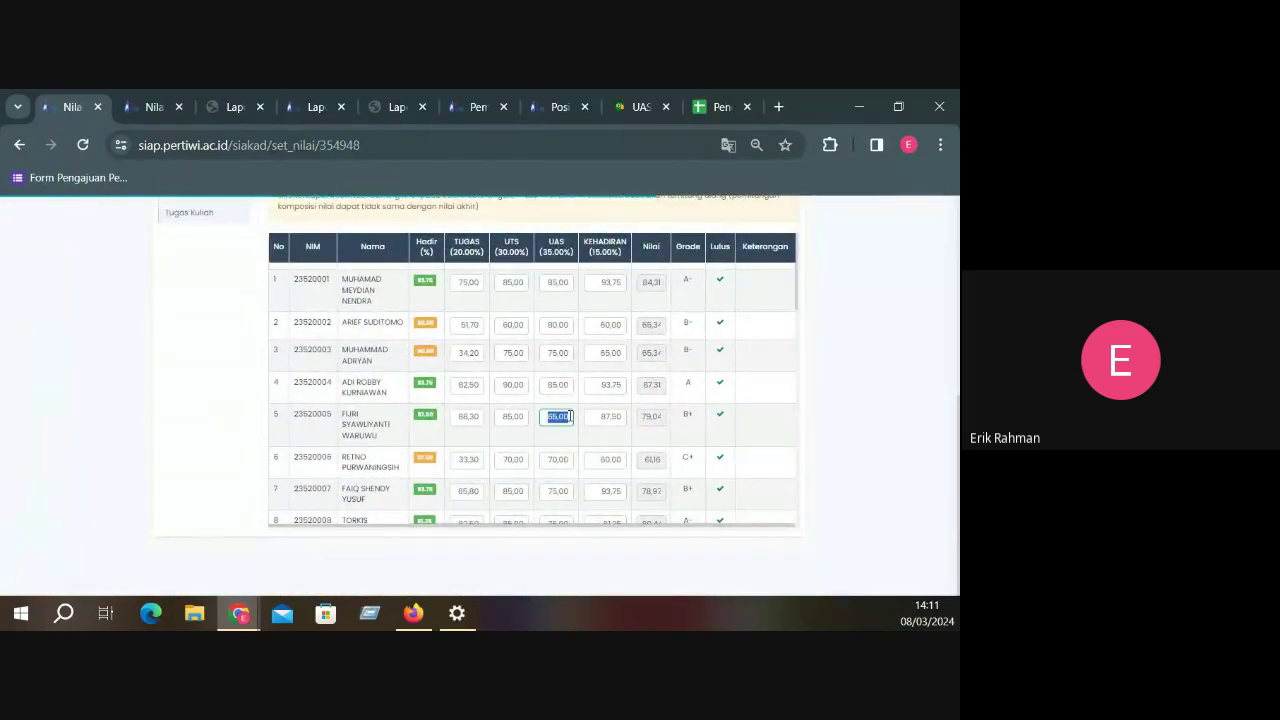
left_click(854, 388)
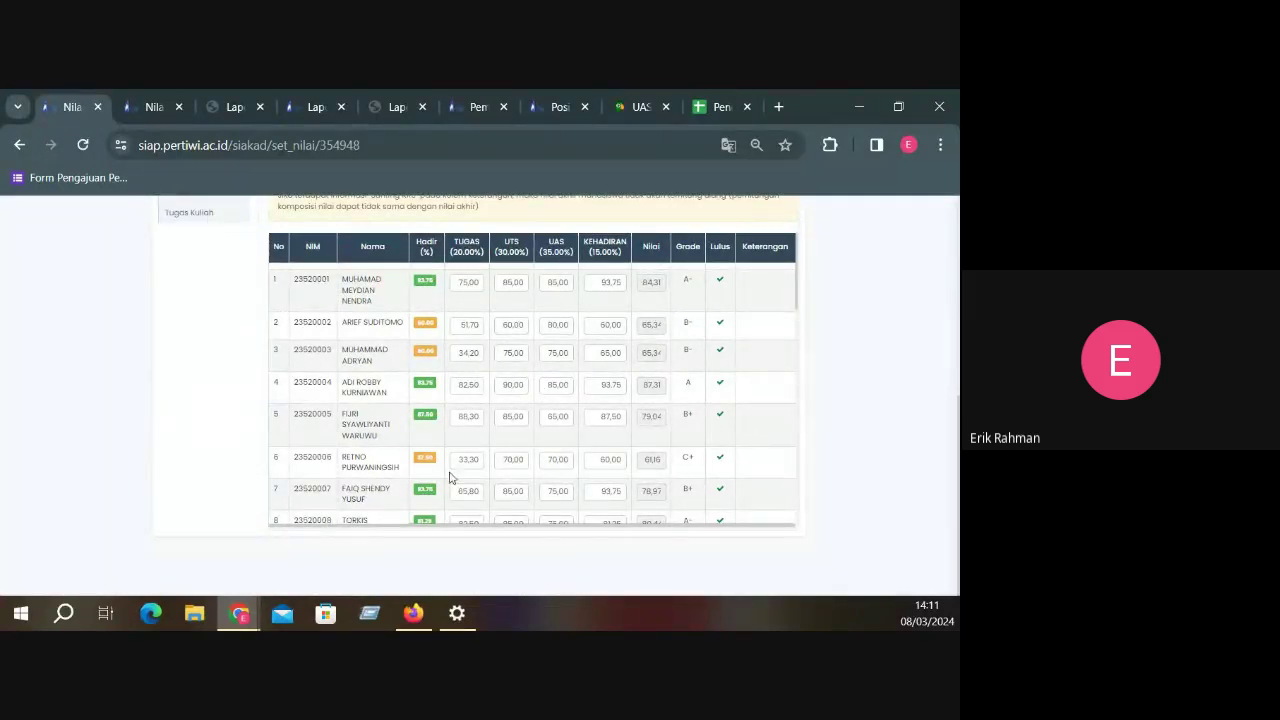
Enlarge the grade table for readability and examine the first student's attendance percentage in the Hadir (%) column
scroll(534, 470, "down", 2)
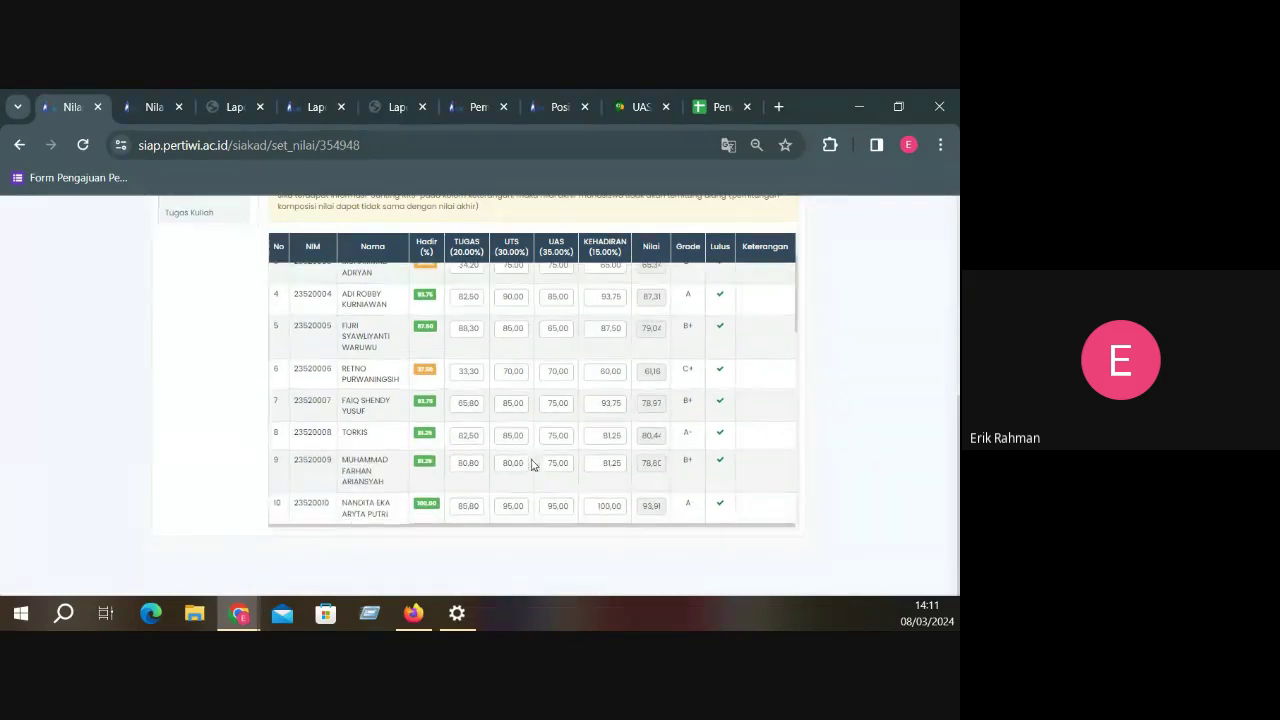
scroll(532, 462, "up", 2)
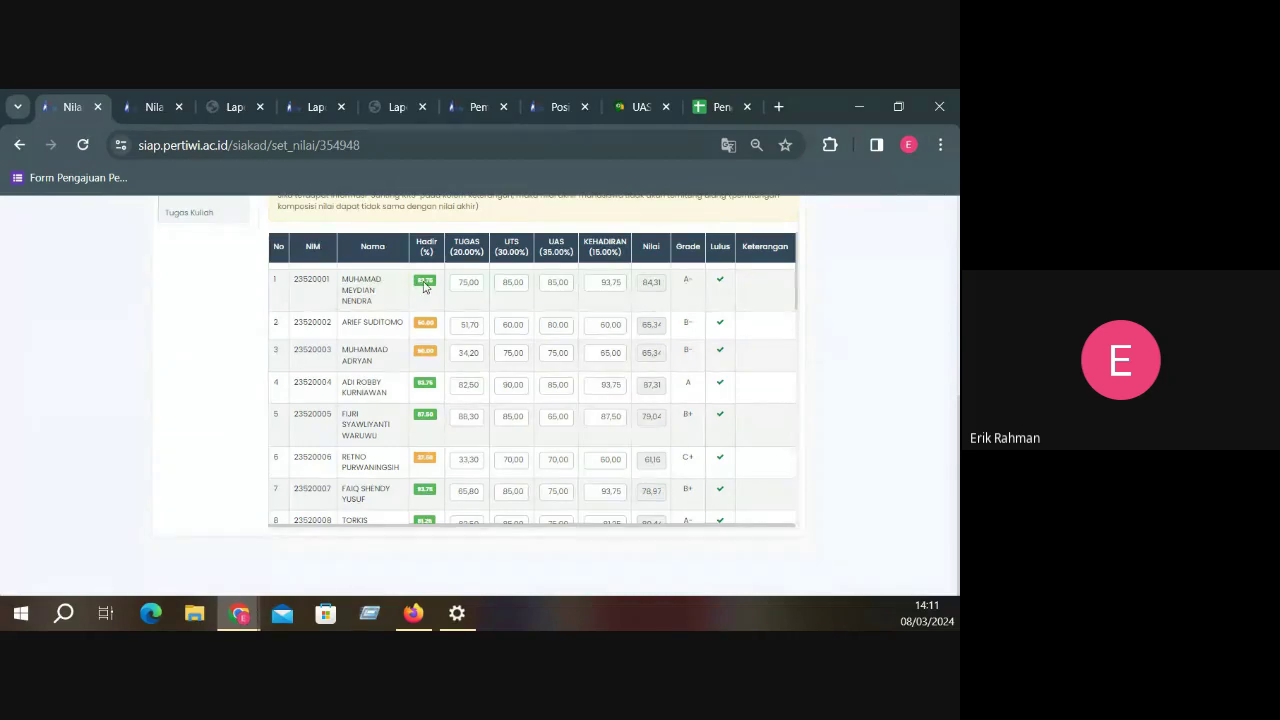
scroll(494, 348, "up", 3)
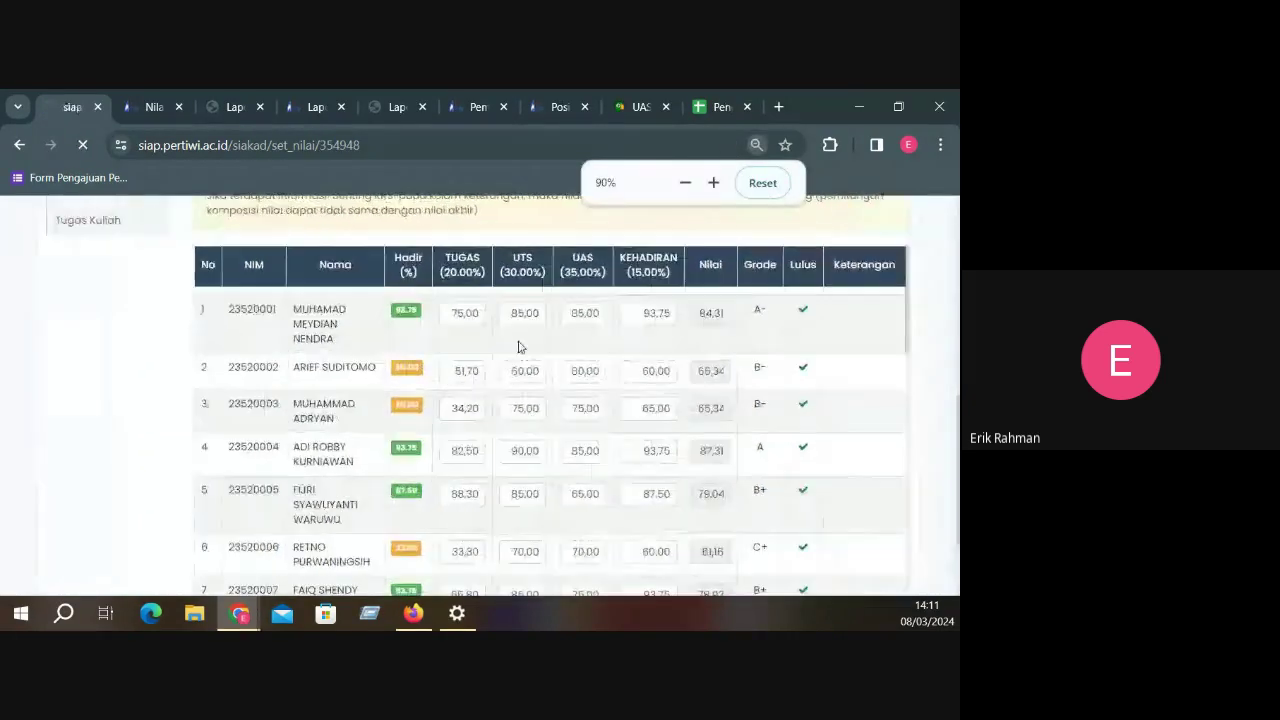
scroll(491, 422, "down", 6)
scroll(460, 430, "up", 3)
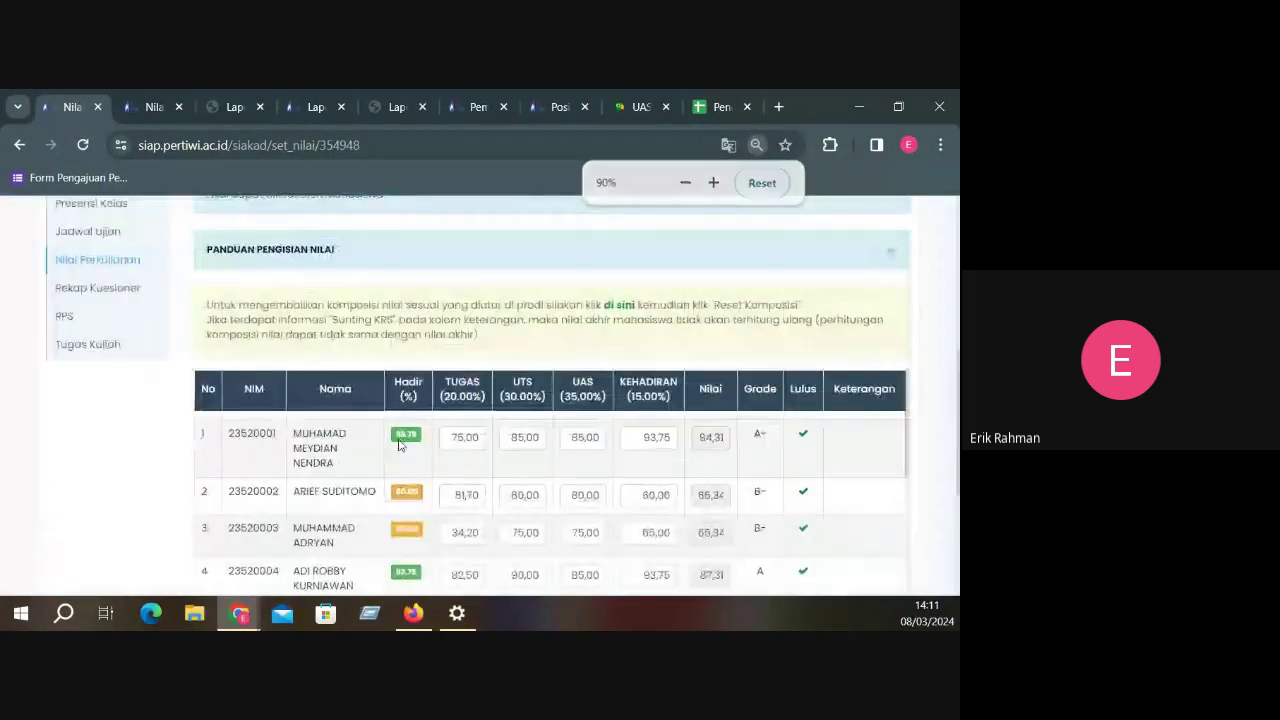
left_click(417, 453)
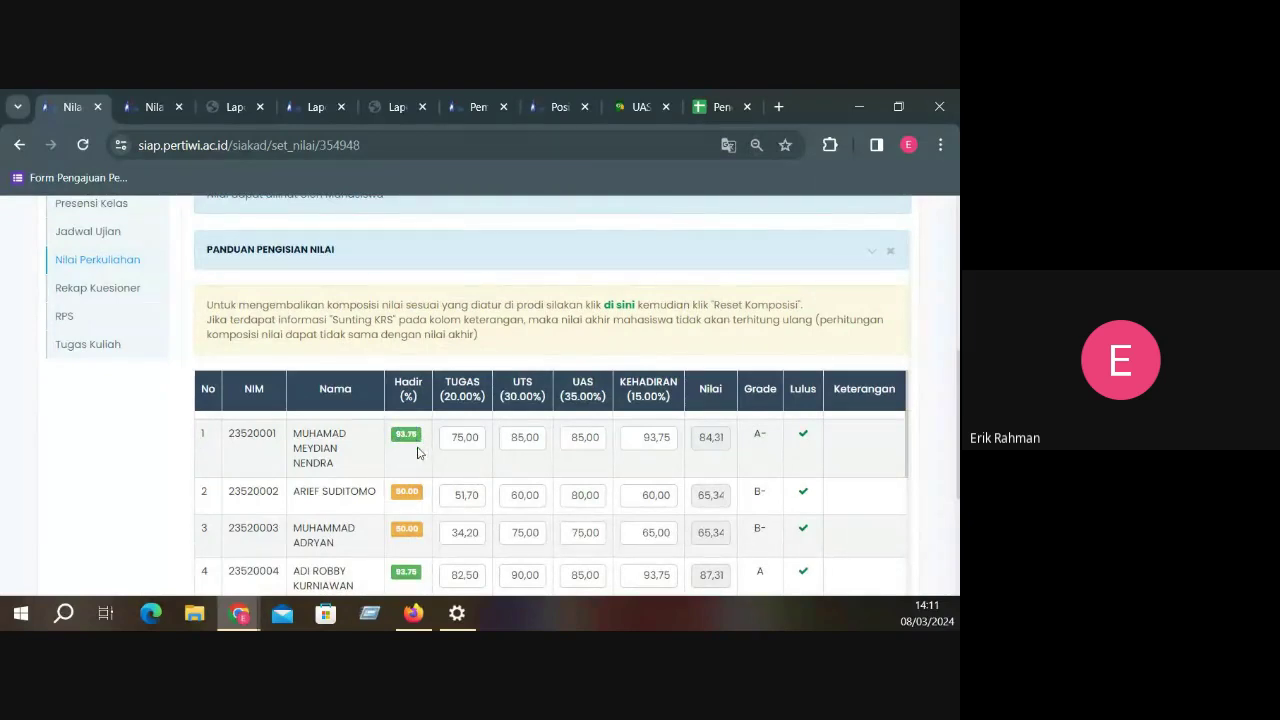
left_click_drag(394, 437, 422, 438)
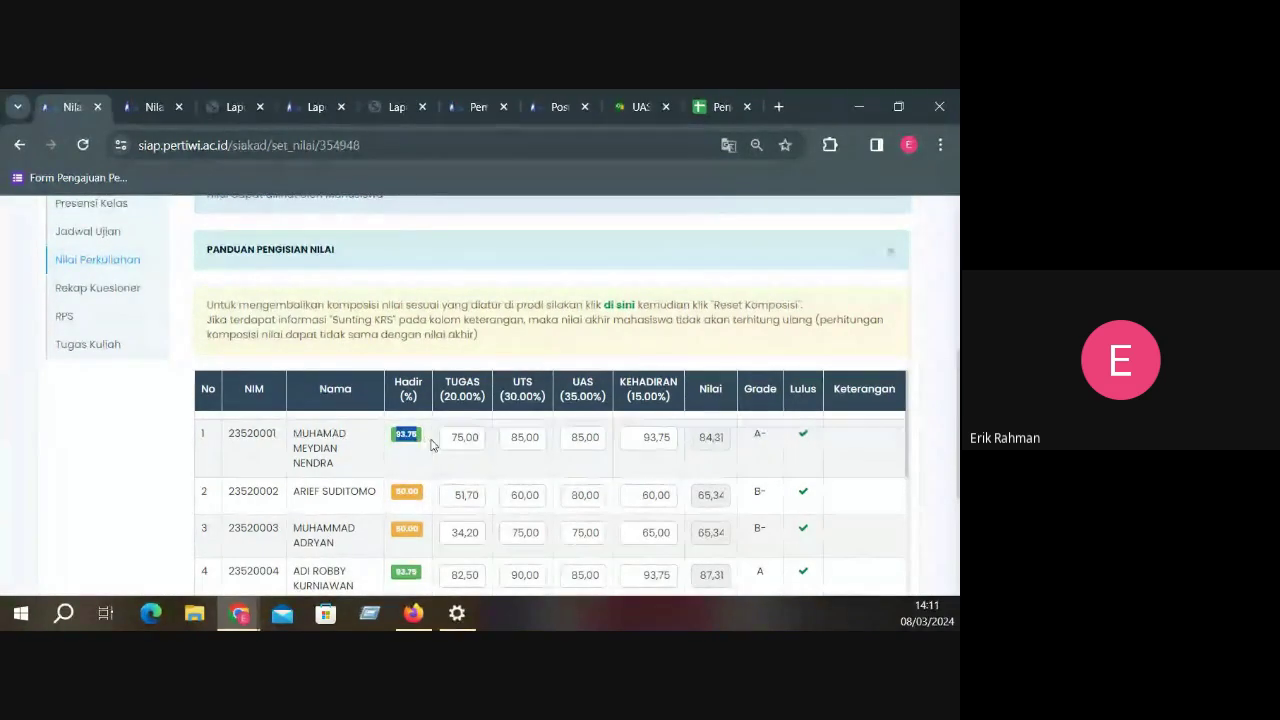
left_click(404, 471)
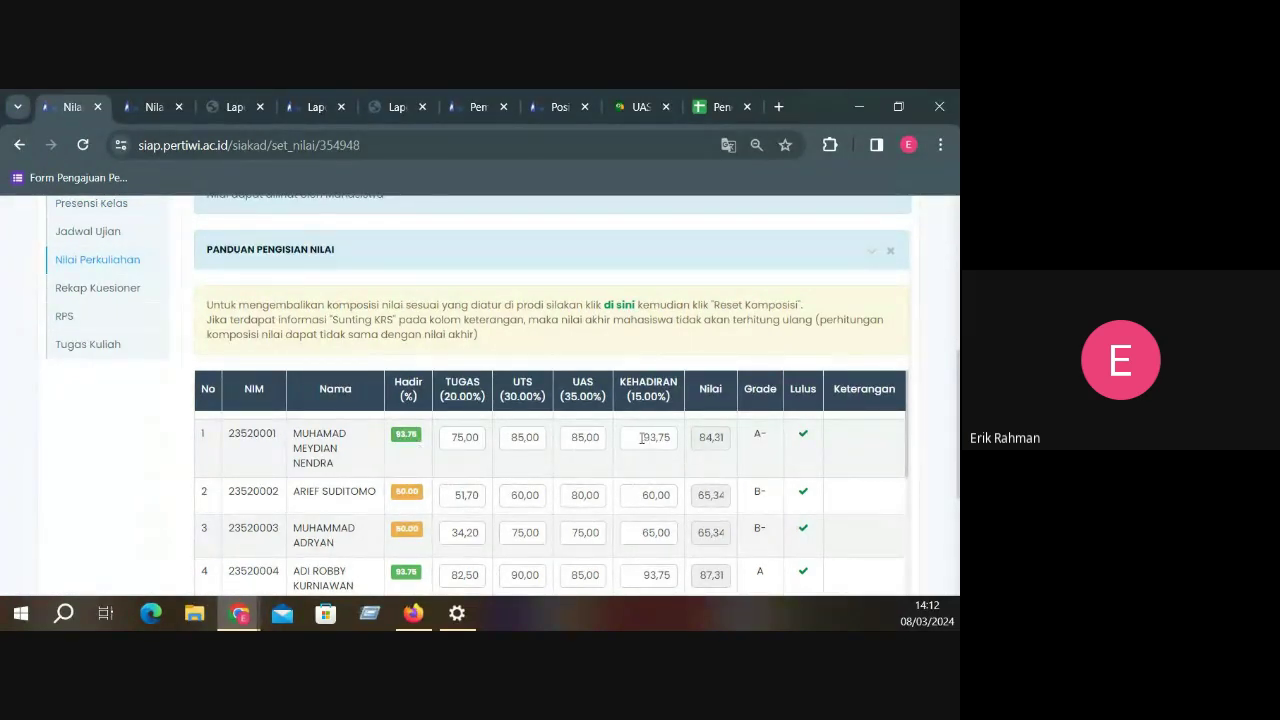
Compare the KEHADIRAN (15.00%) grades of the first students in the table with their Hadir percentages
left_click_drag(641, 437, 677, 438)
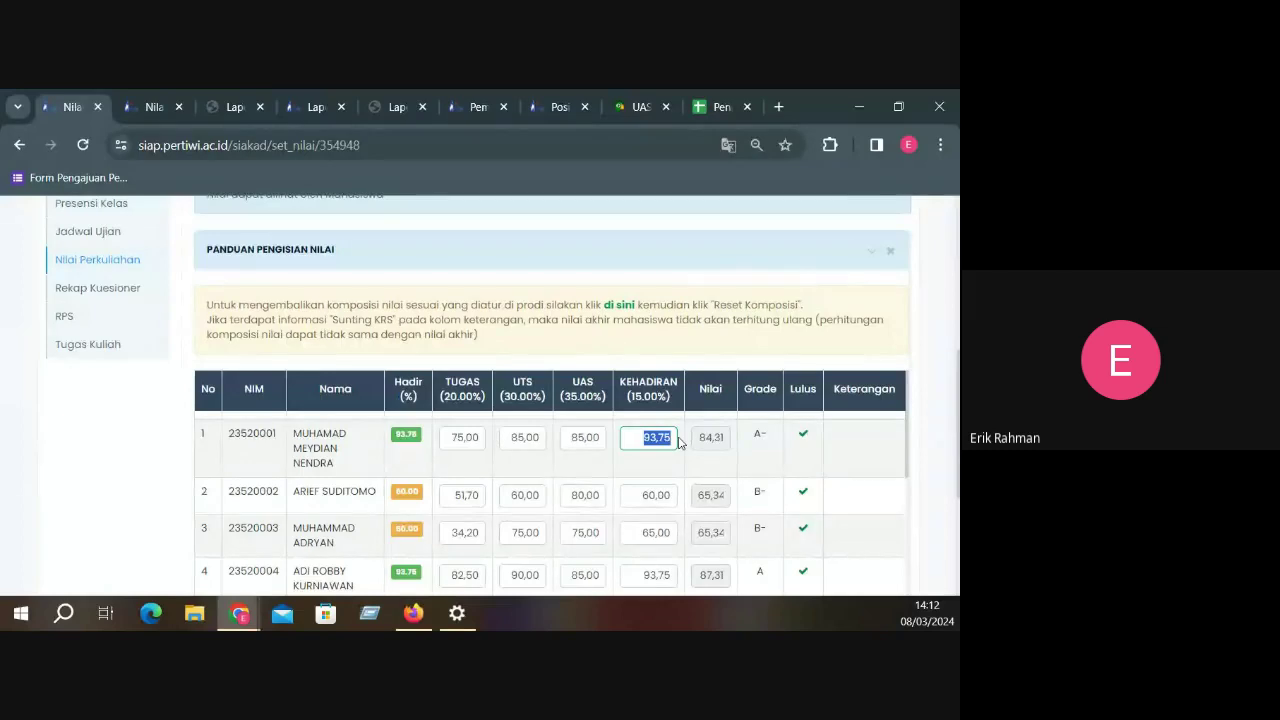
left_click(650, 474)
left_click_drag(396, 500, 432, 498)
left_click_drag(640, 500, 660, 478)
left_click(663, 469)
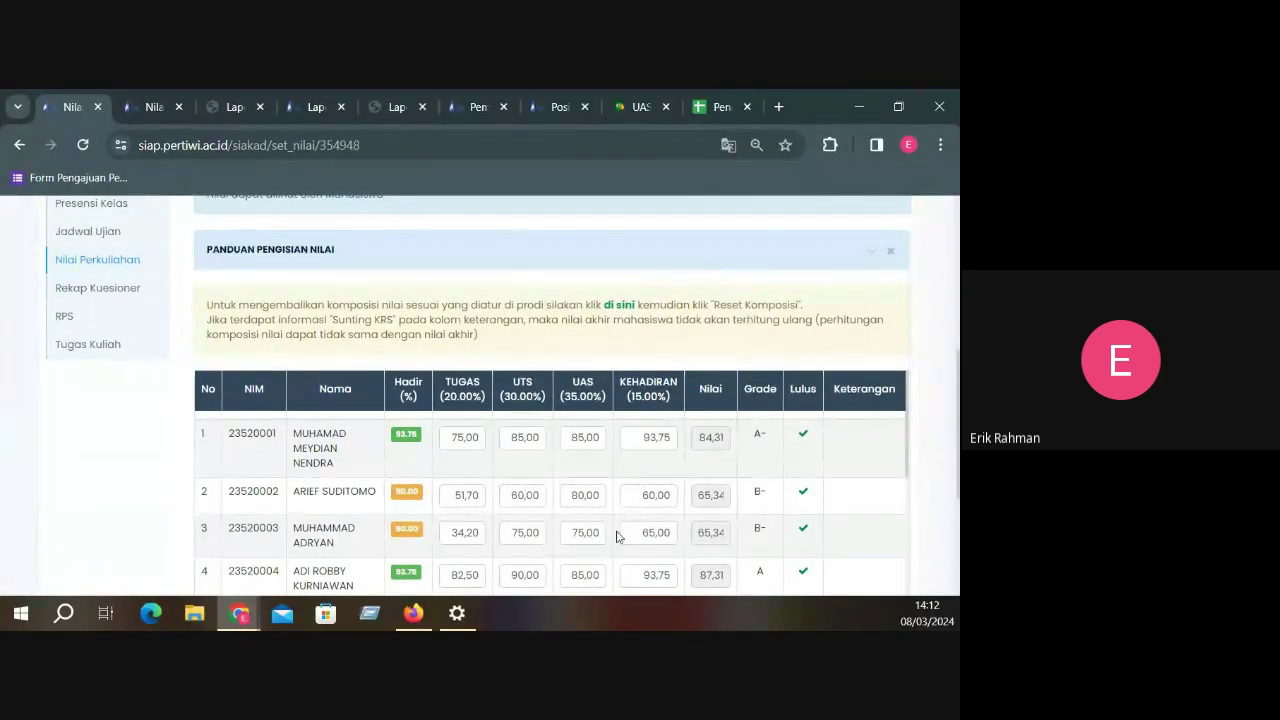
scroll(795, 525, "down", 1)
scroll(514, 503, "down", 1)
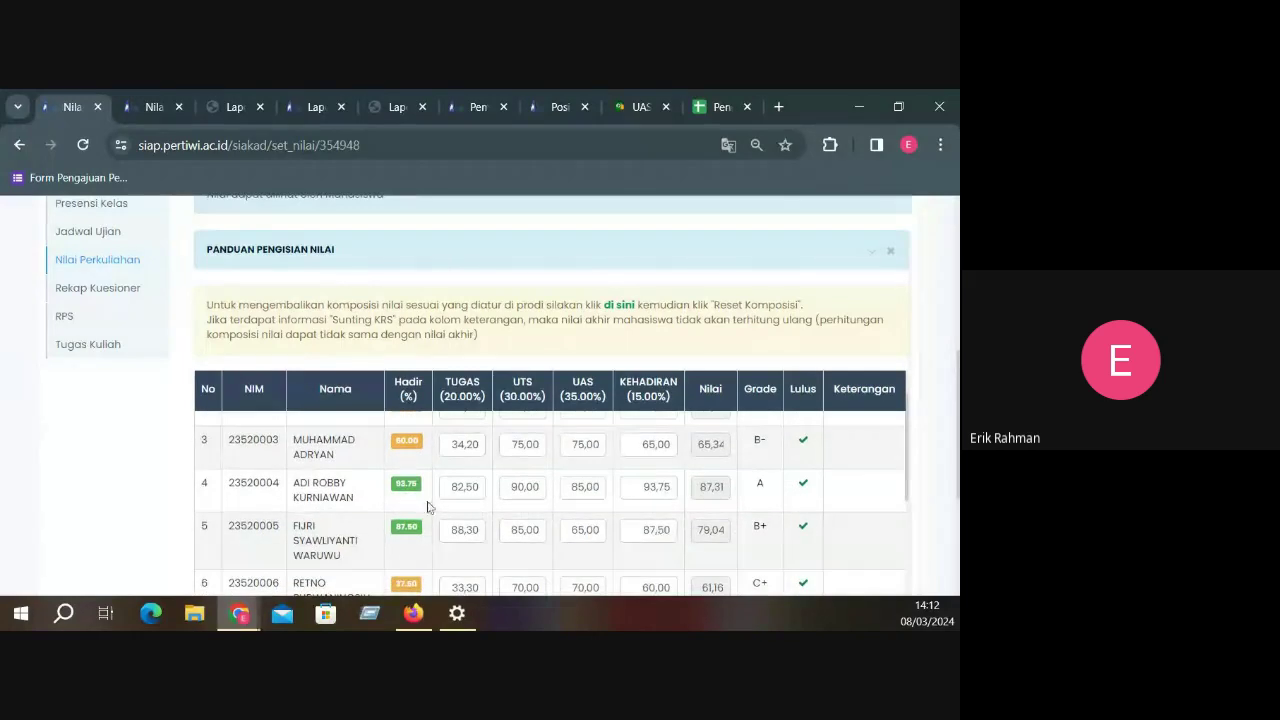
Check the Hadir (%) percentages against the KEHADIRAN (15.00%) grades for students further down the class table
left_click_drag(394, 383, 412, 385)
scroll(412, 385, "up", 1)
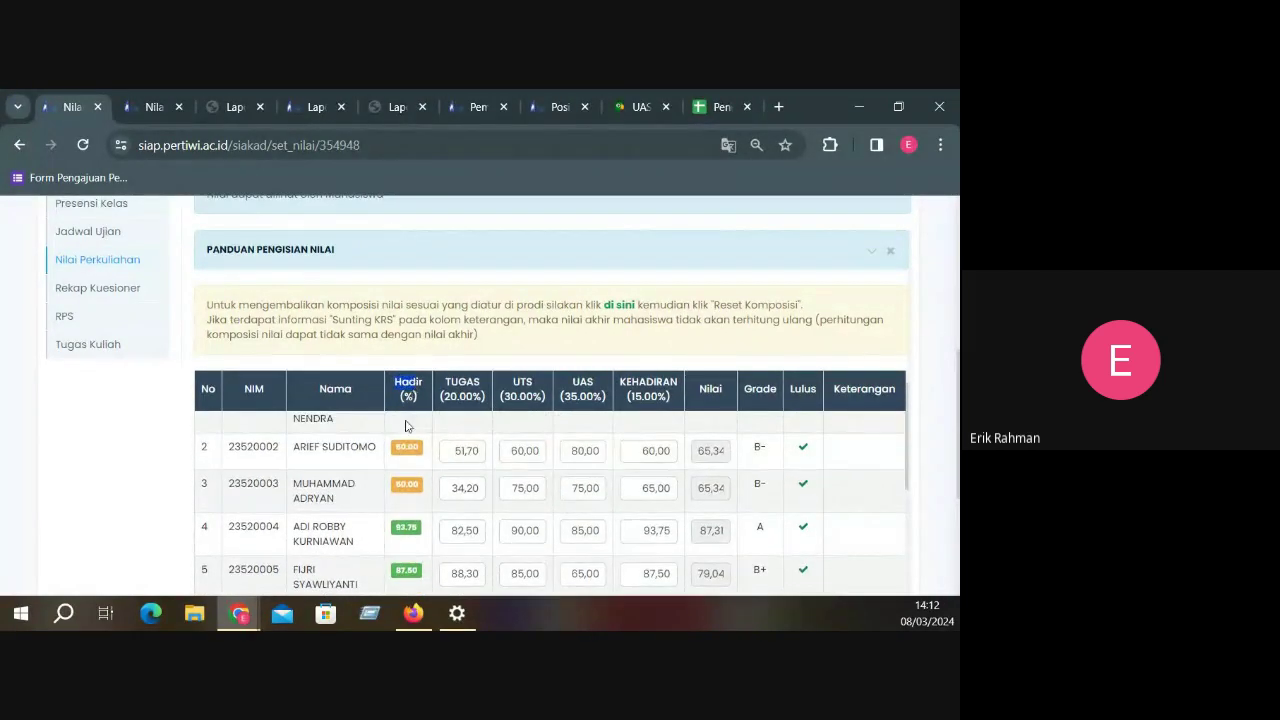
scroll(408, 502, "down", 2)
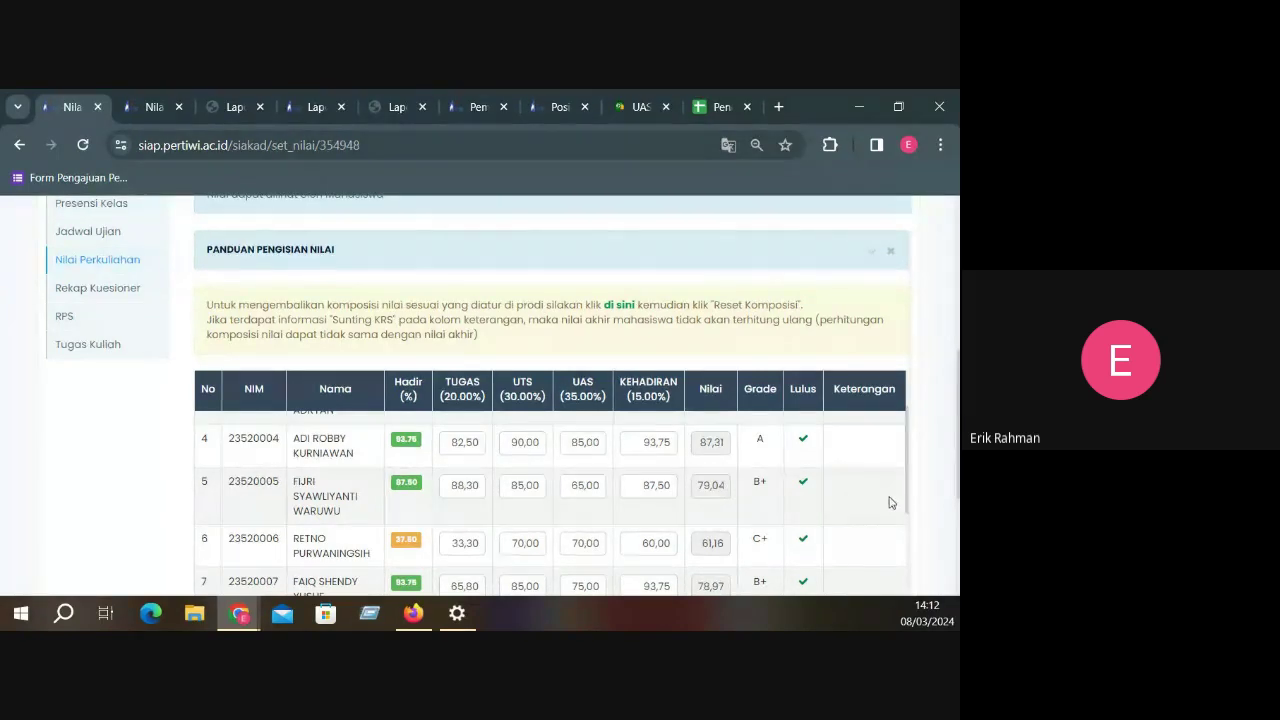
scroll(894, 491, "down", 5)
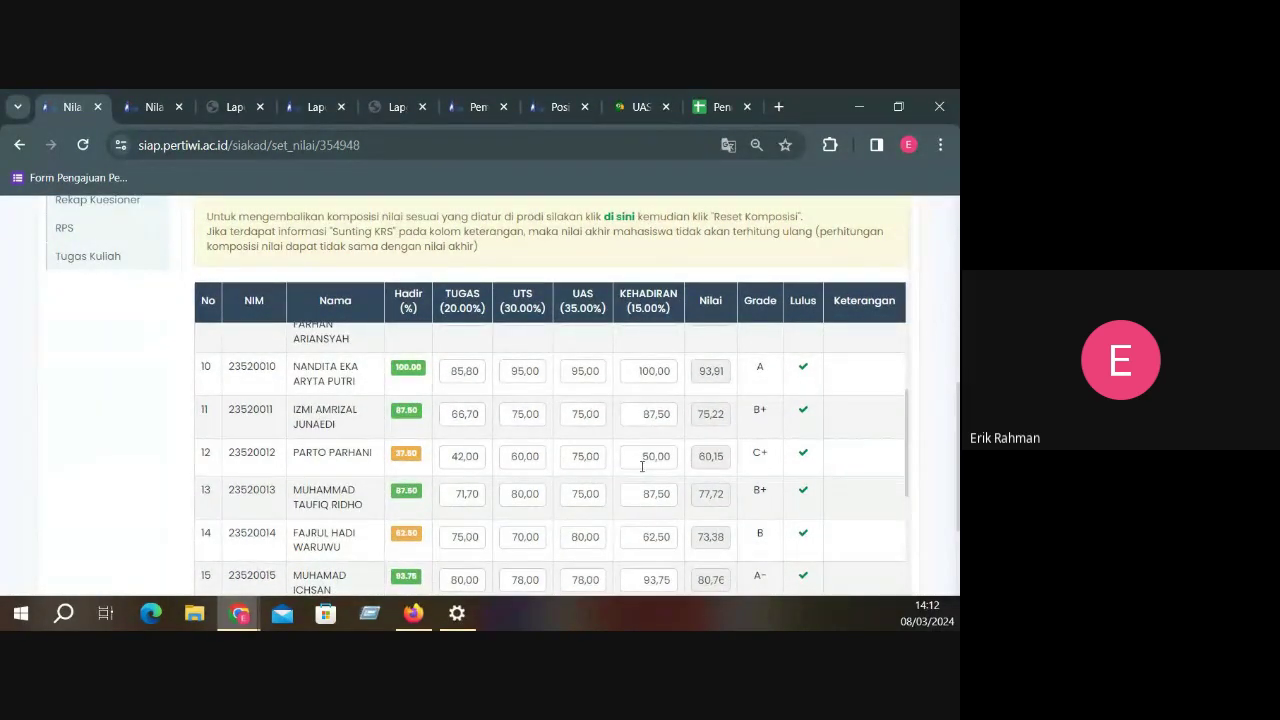
scroll(889, 406, "up", 5)
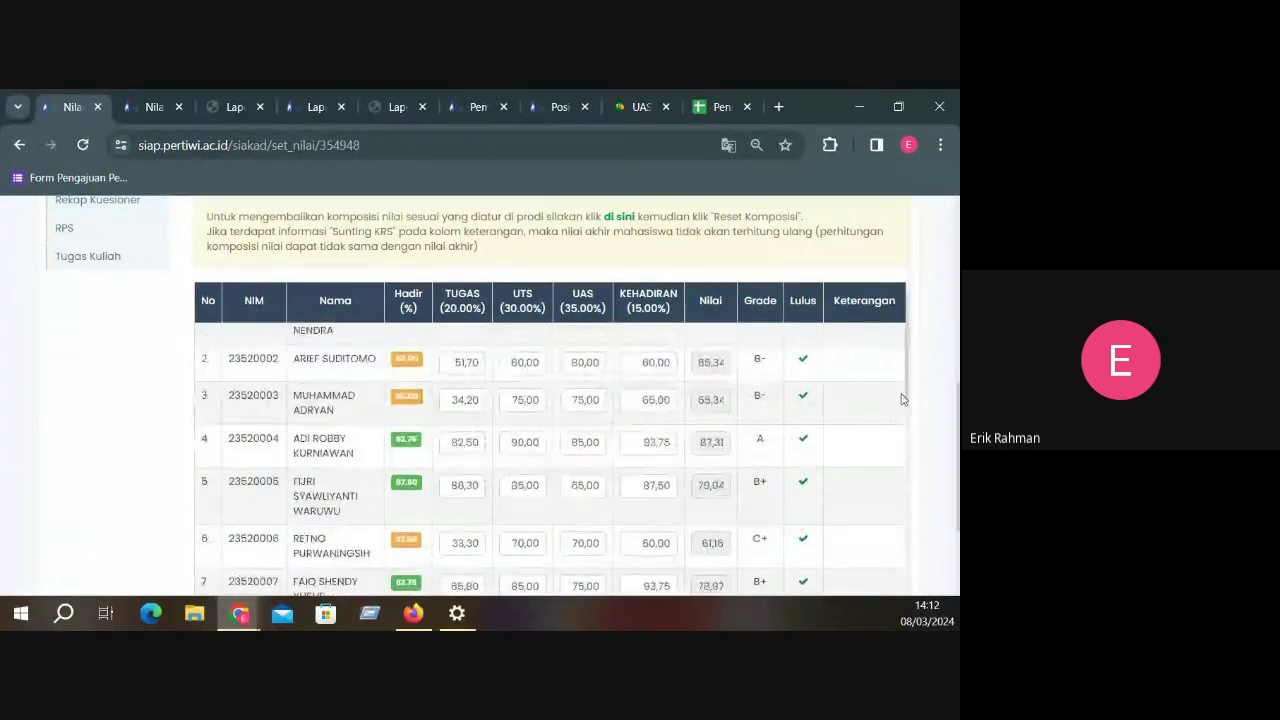
Save the grades of class PA11 and close the grade table's editing mode
scroll(919, 390, "up", 4)
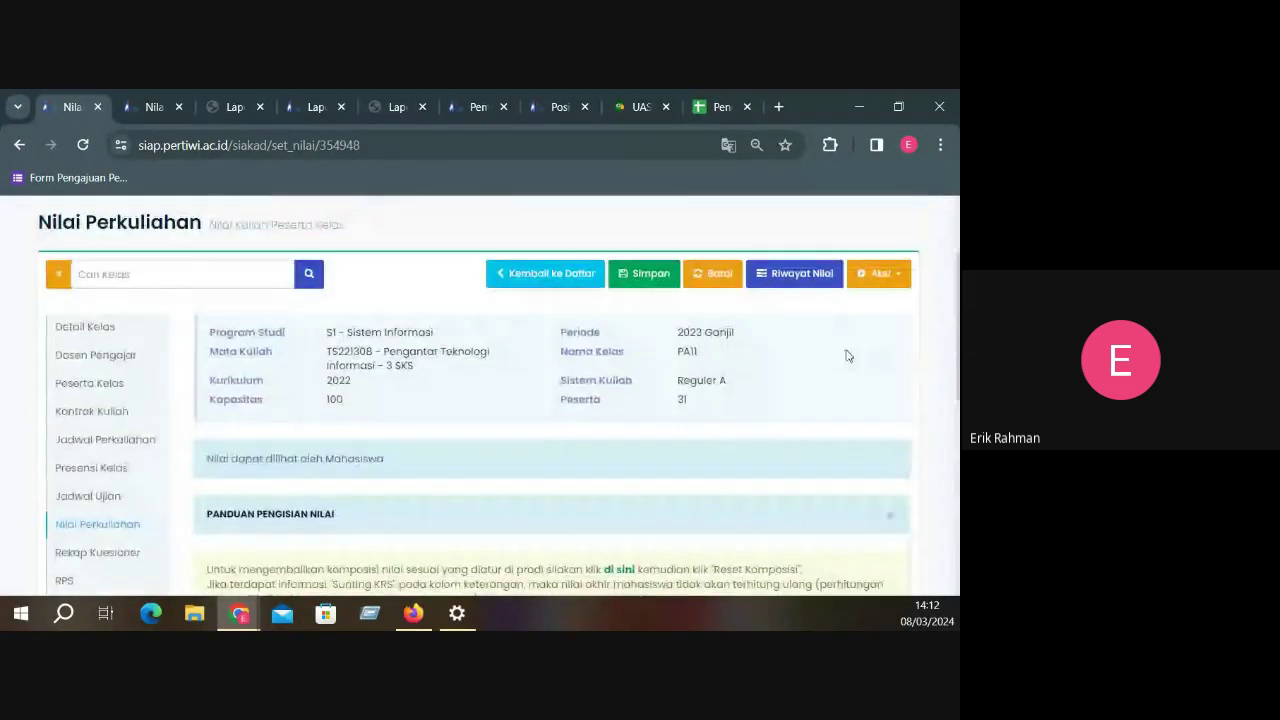
left_click(645, 277)
left_click(418, 372)
left_click(645, 273)
left_click(578, 366)
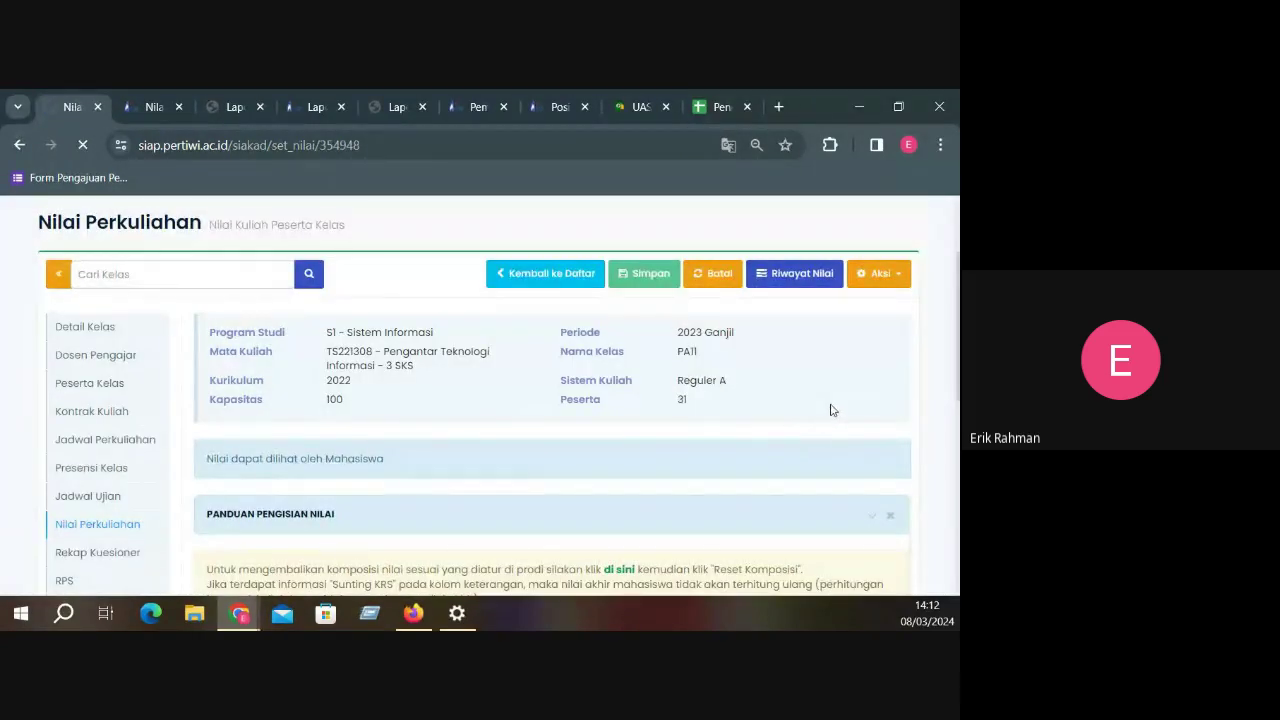
Reduce the page zoom to 67% and open the available grade actions to locate Kunci Nilai
key("ctrl+minus")
key("ctrl+minus")
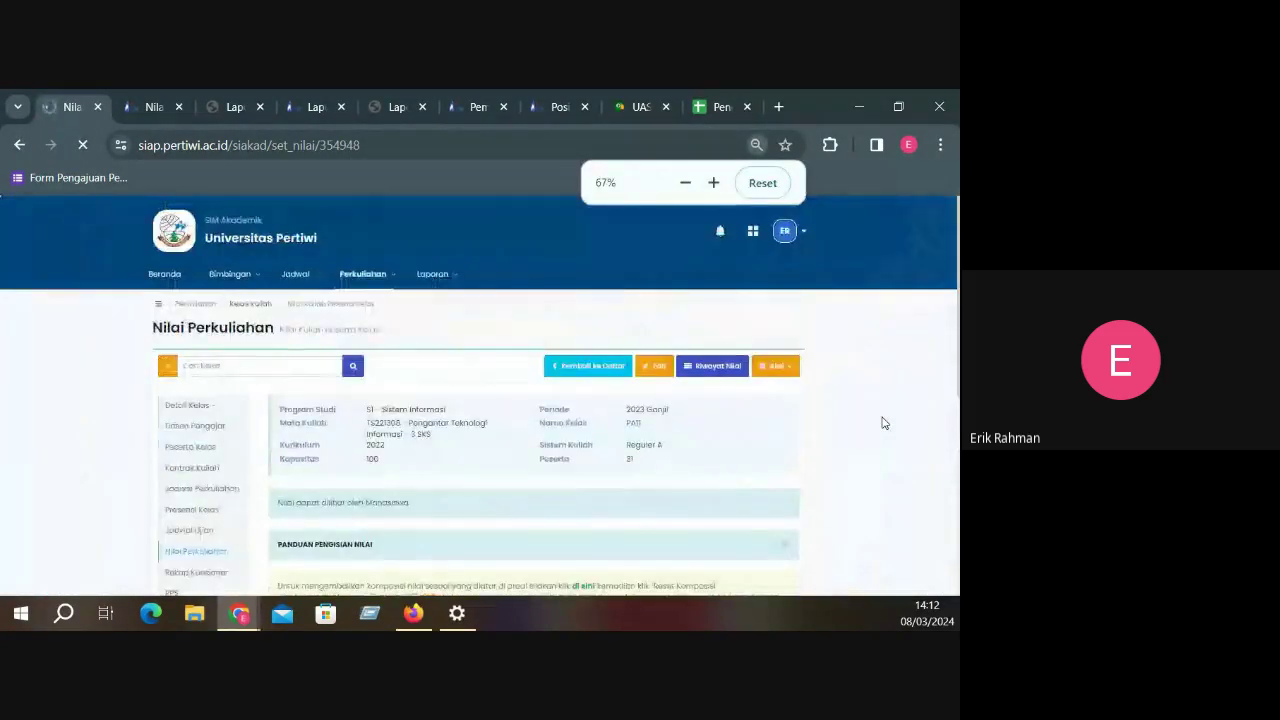
left_click(778, 252)
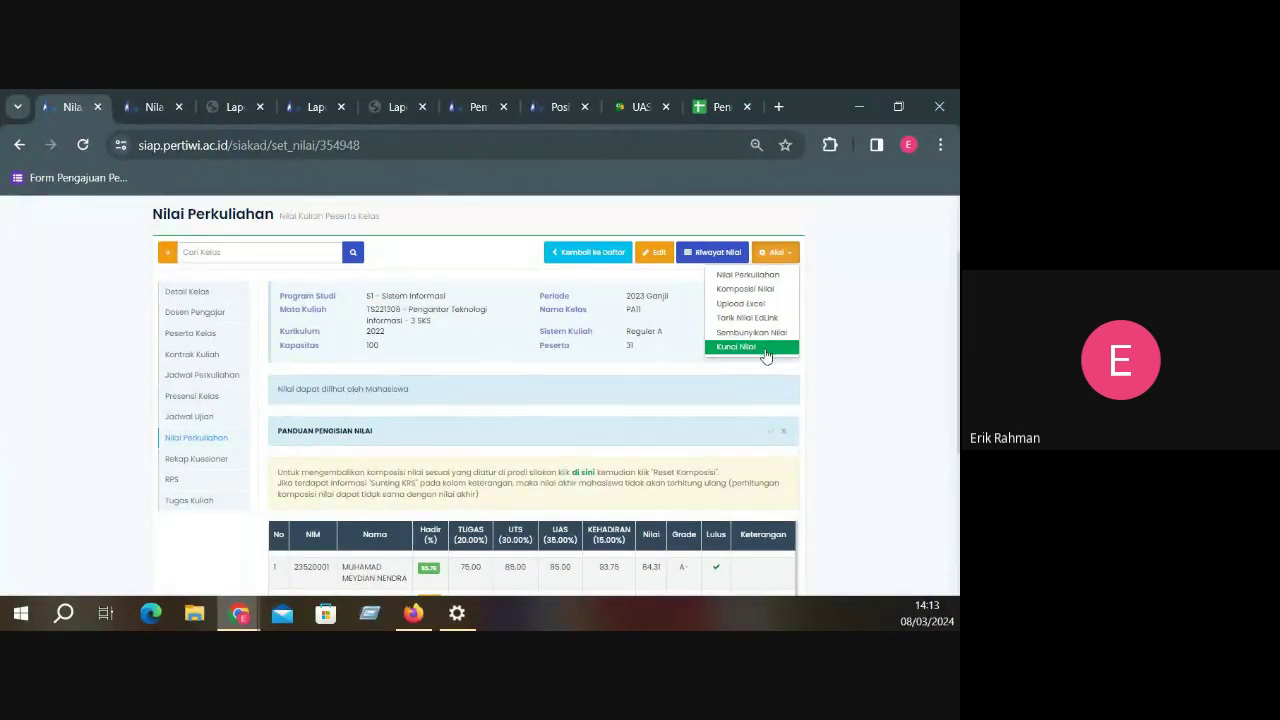
Return to the class list from the second grades page and check whether the KB19 Manajemen Informasi Dan Teknologi class is locked
left_click(827, 378)
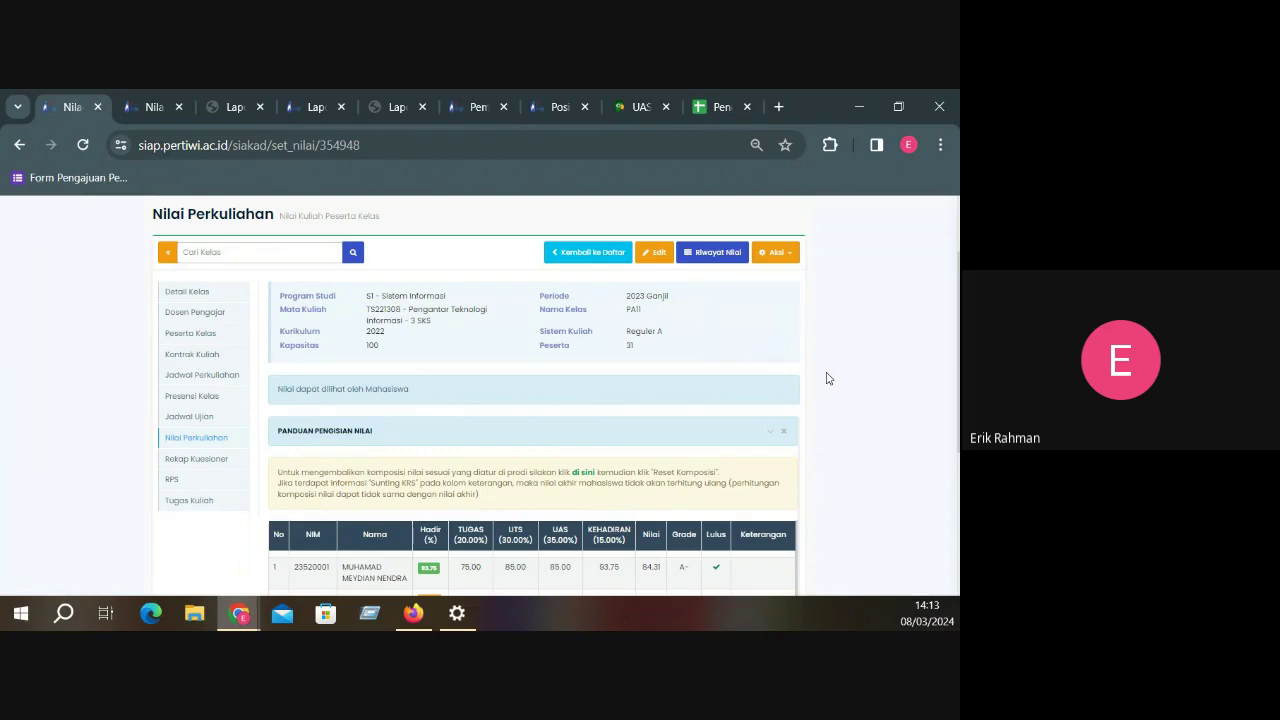
scroll(828, 380, "up", 1)
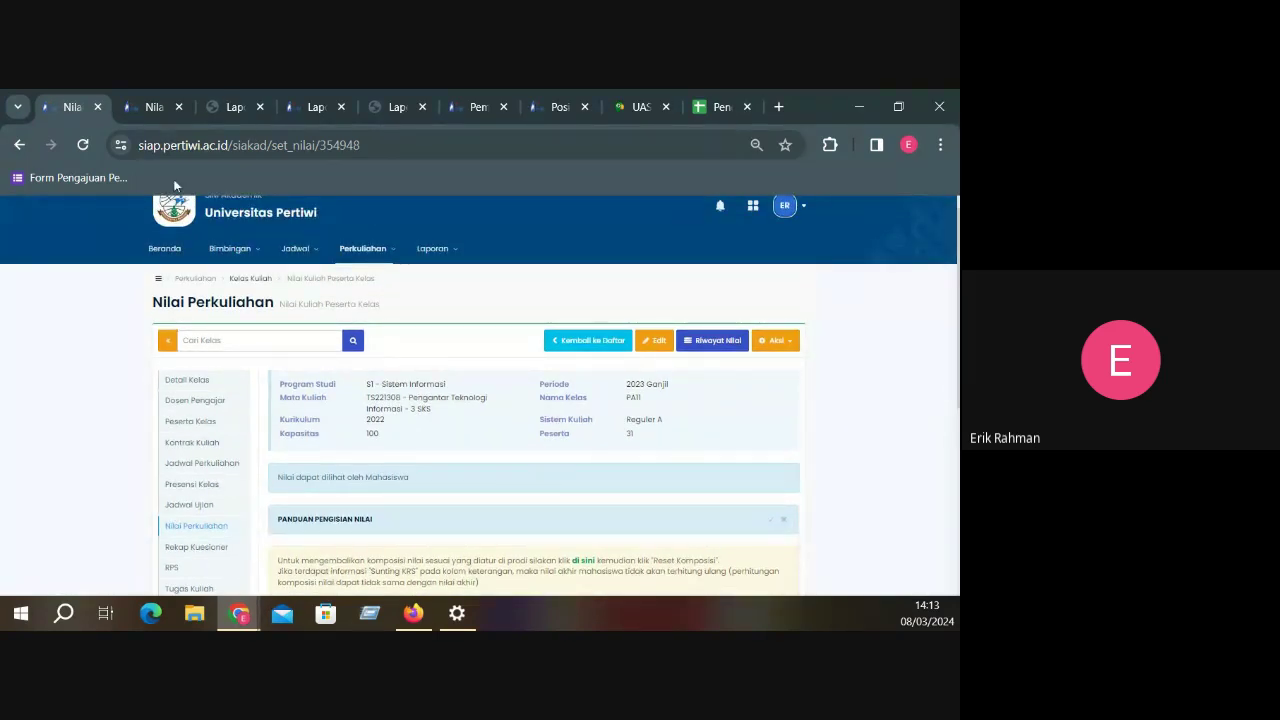
left_click(142, 92)
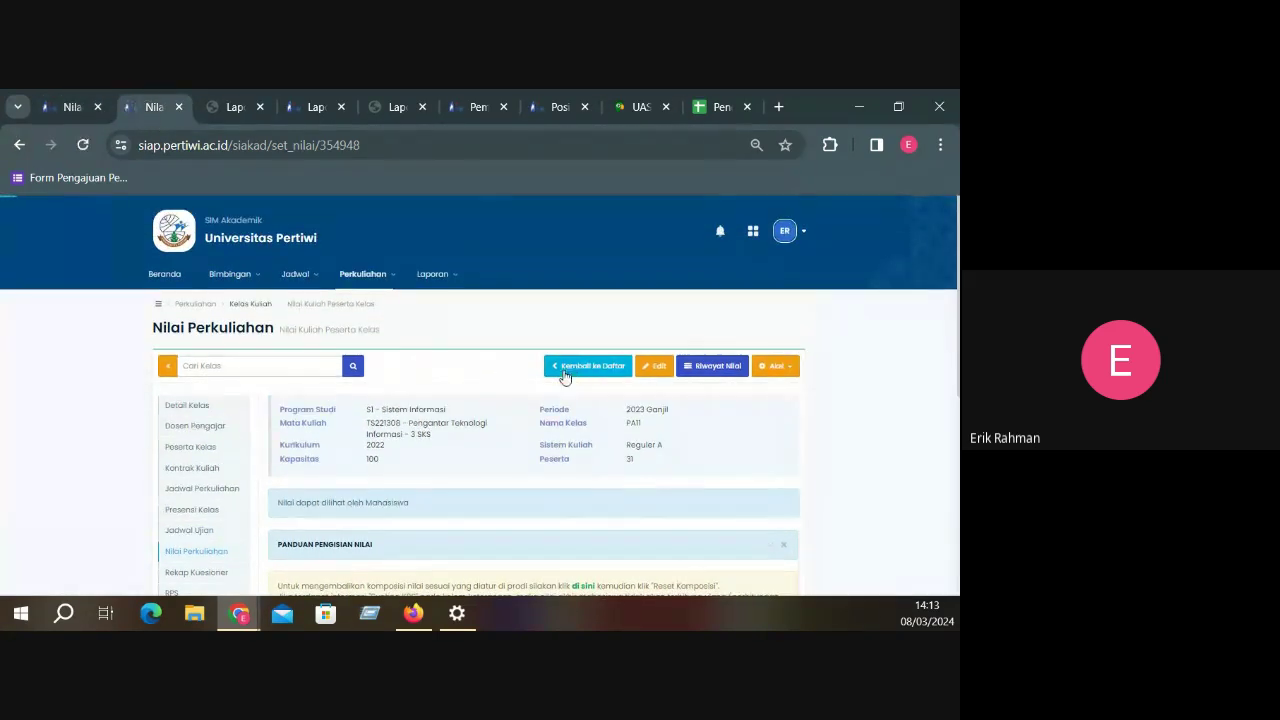
left_click(594, 374)
scroll(690, 430, "down", 3)
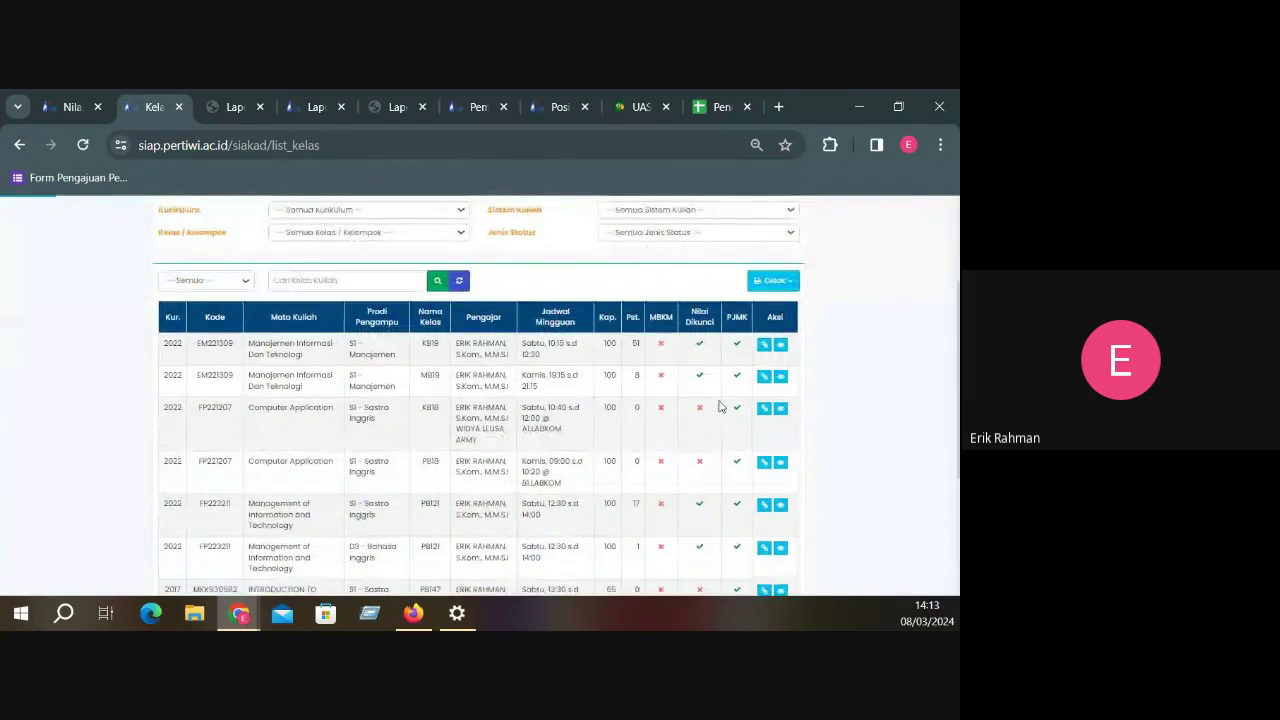
left_click_drag(250, 342, 496, 341)
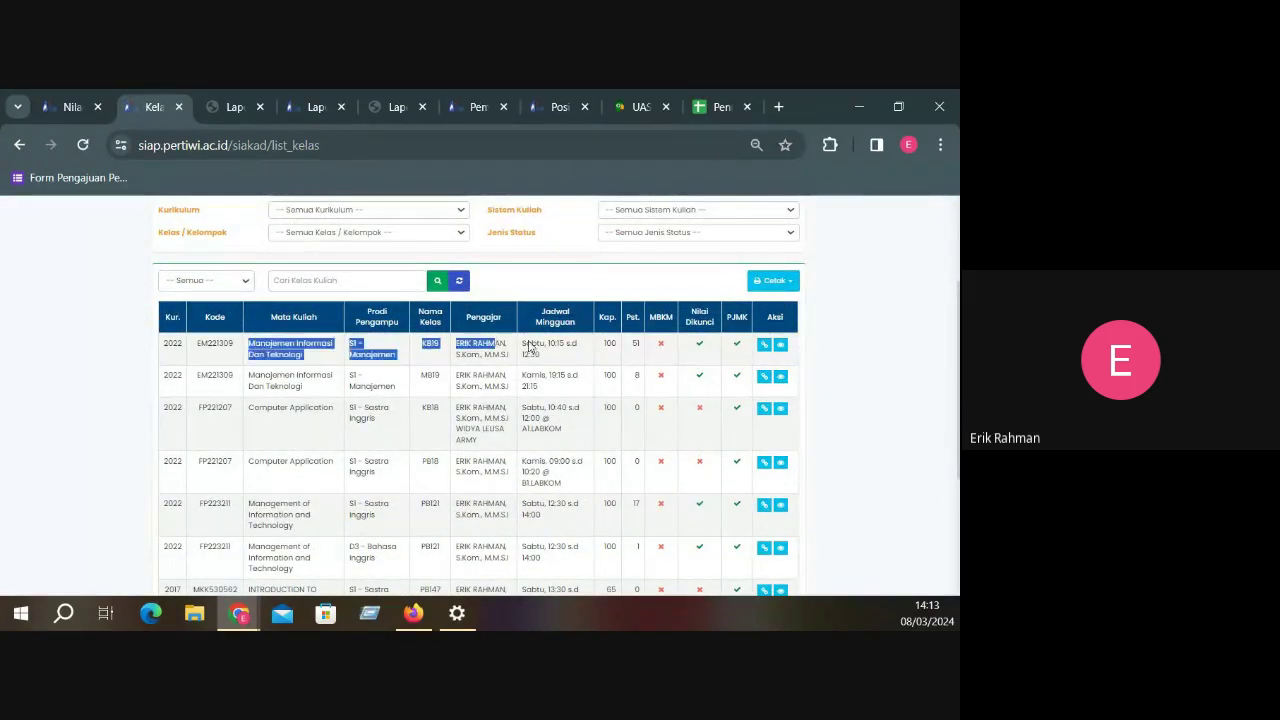
left_click(704, 346)
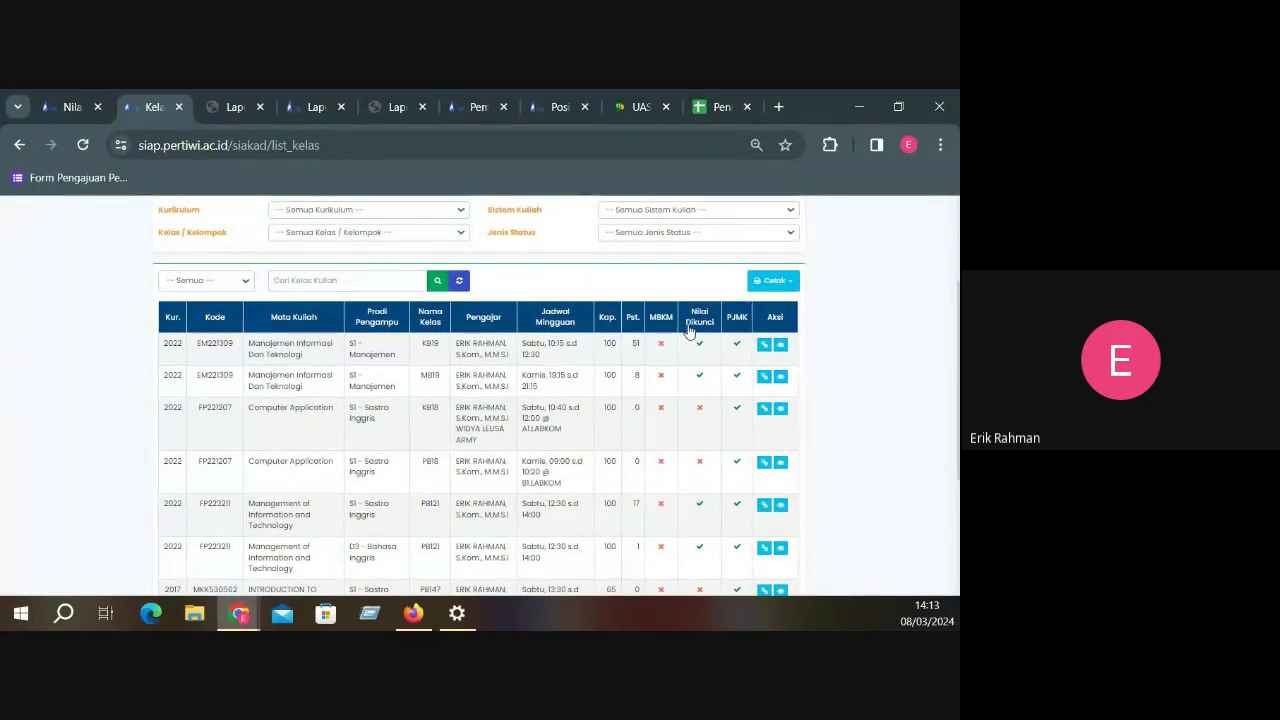
Open the Nilai Perkuliahan page of the KB19 Manajemen Informasi Dan Teknologi class and view its available actions
left_click(783, 350)
scroll(530, 360, "down", 1)
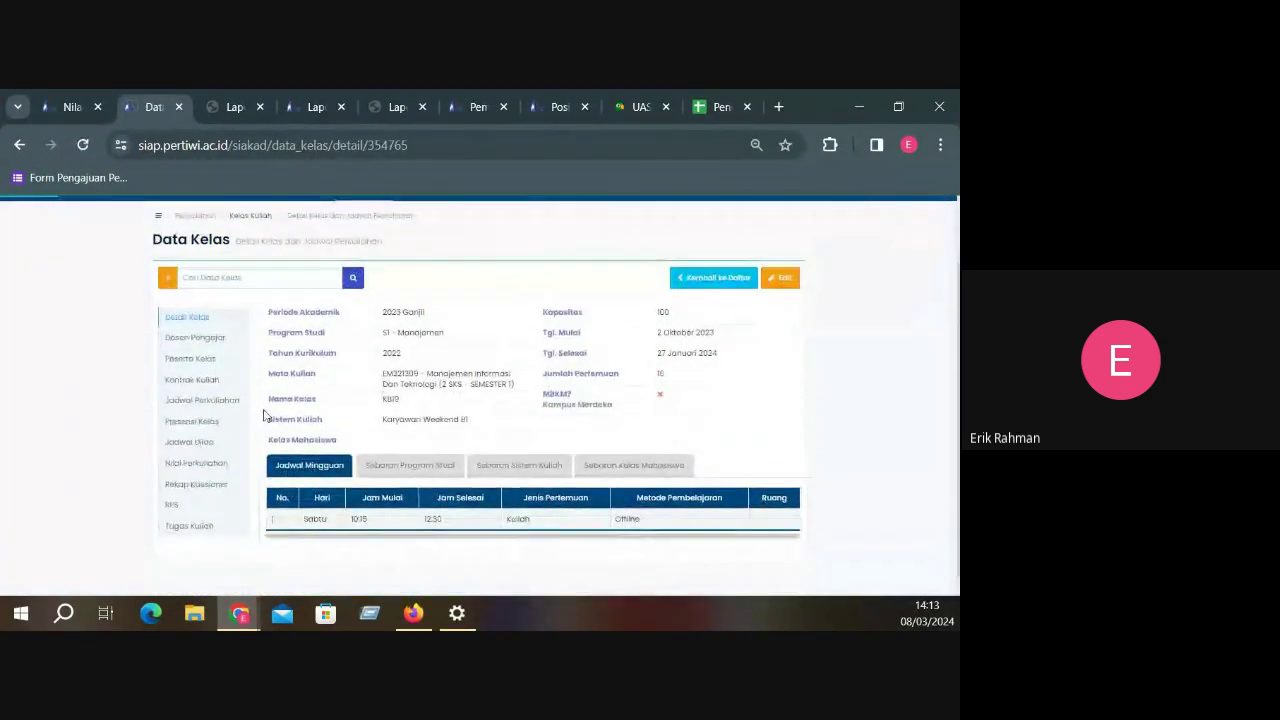
left_click(212, 466)
left_click(776, 366)
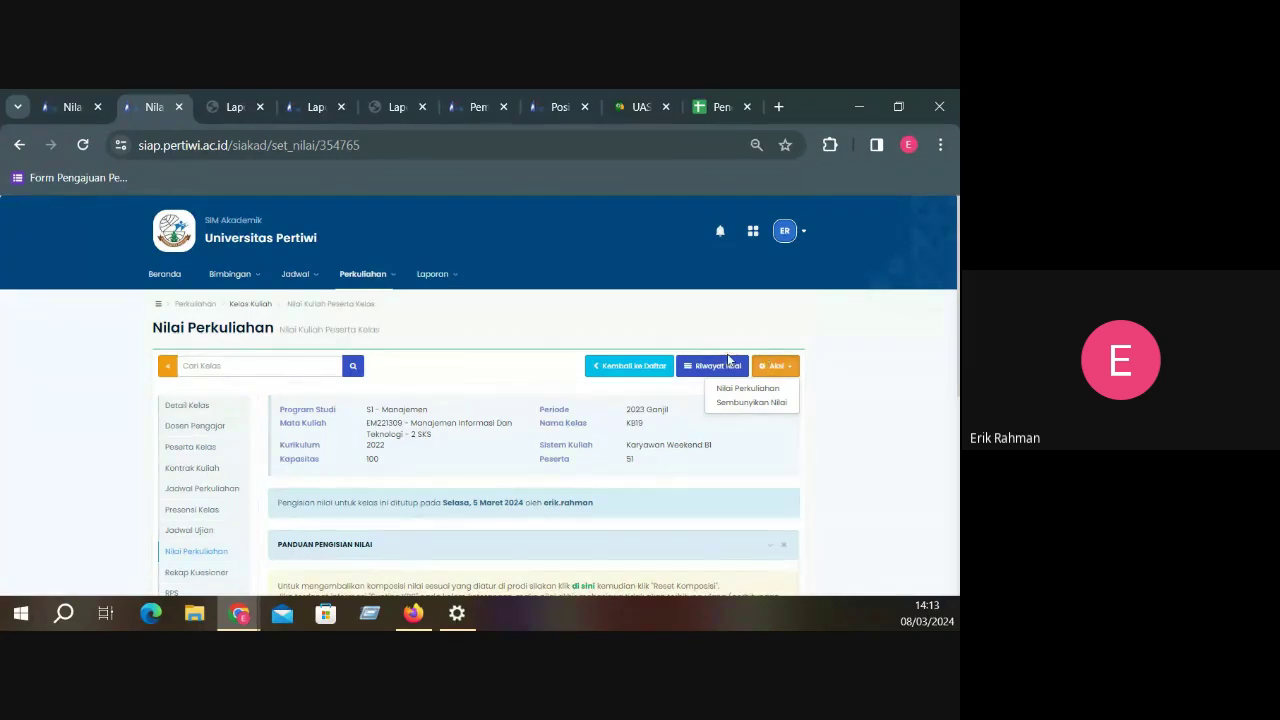
left_click(767, 370)
Go back to the PA11 class's grades page and review its grade table and available actions
left_click(82, 95)
scroll(817, 443, "down", 4)
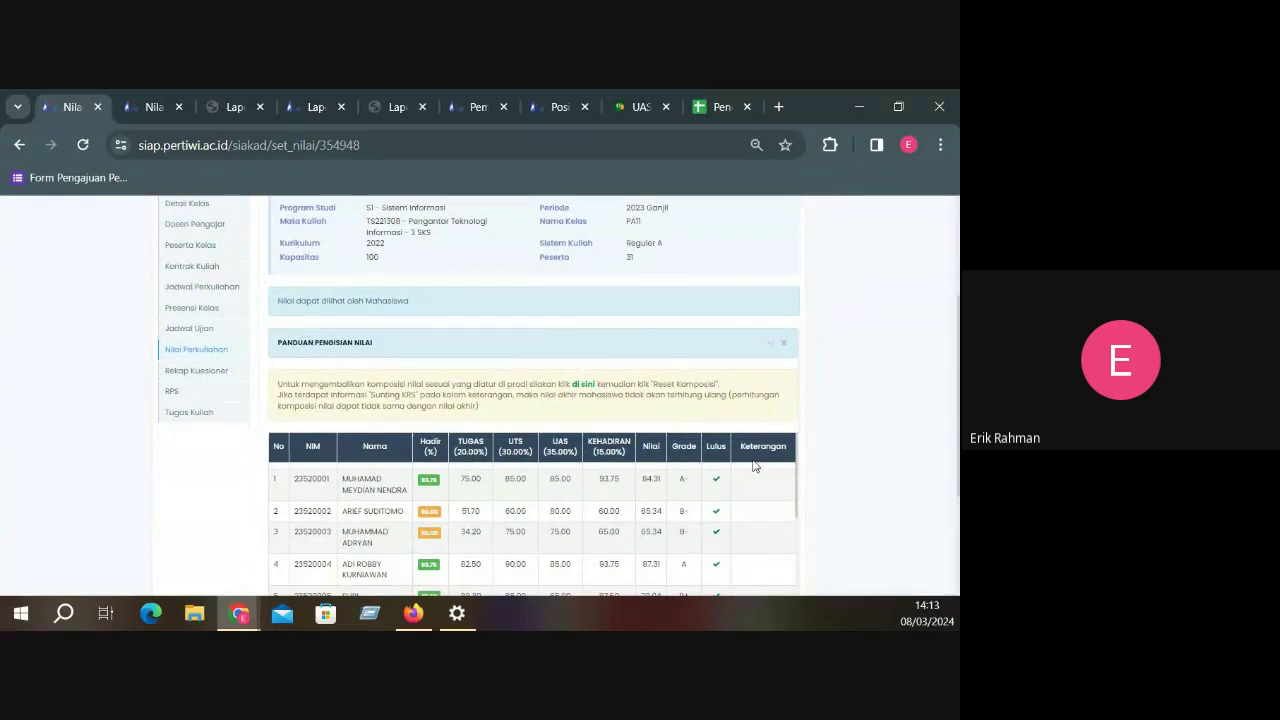
scroll(684, 502, "up", 3)
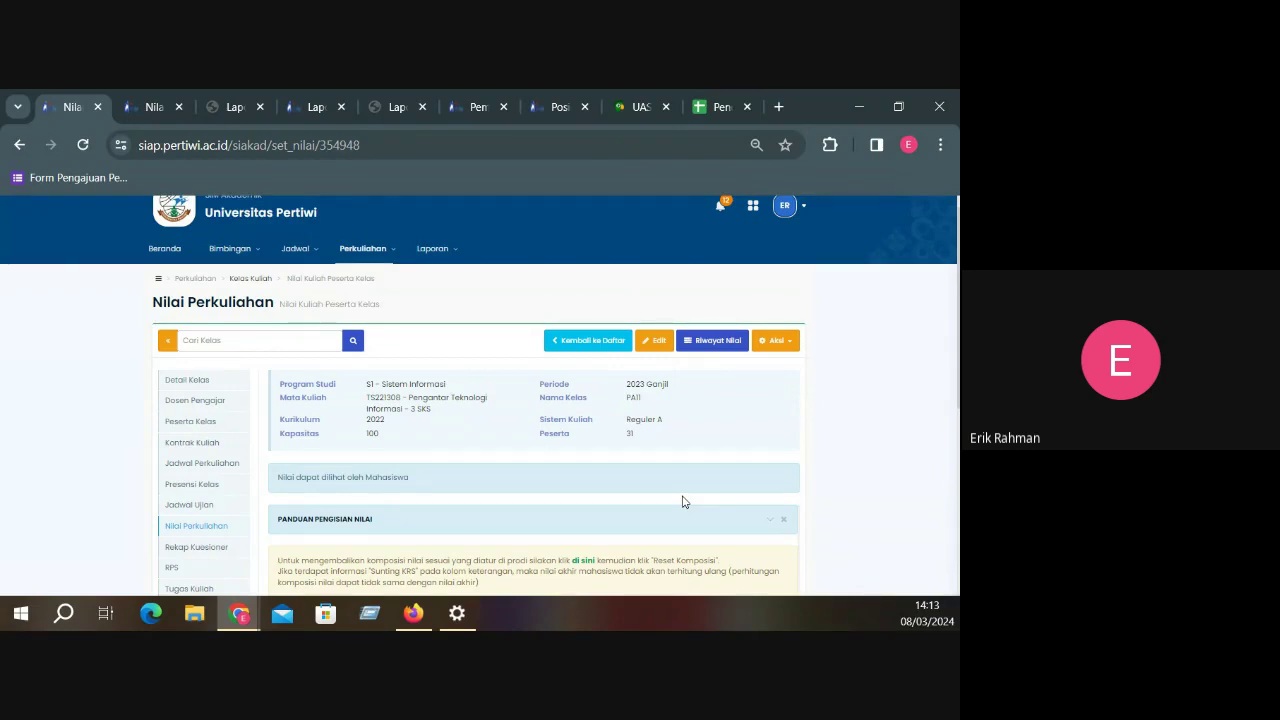
left_click(778, 342)
left_click(781, 344)
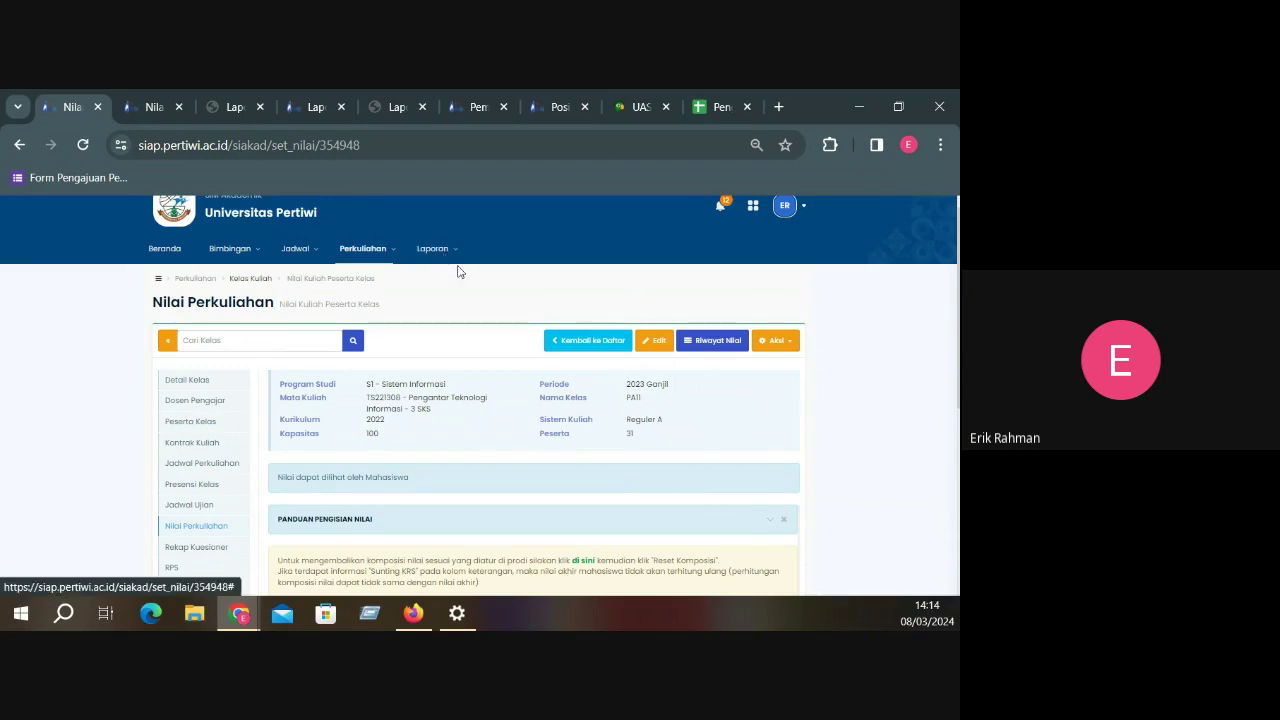
Enlarge the page, view the Nilai report options, and switch to the Laporan Nilai Mahasiswa form
key("ctrl+plus")
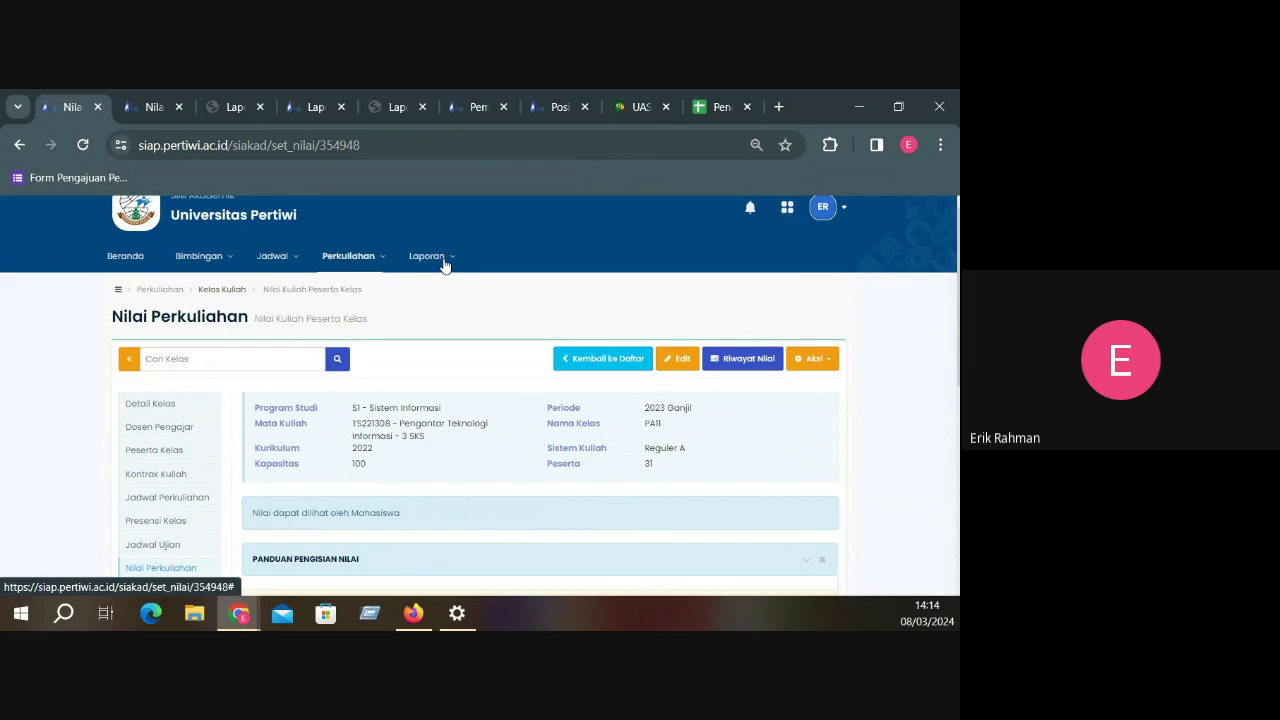
left_click(444, 262)
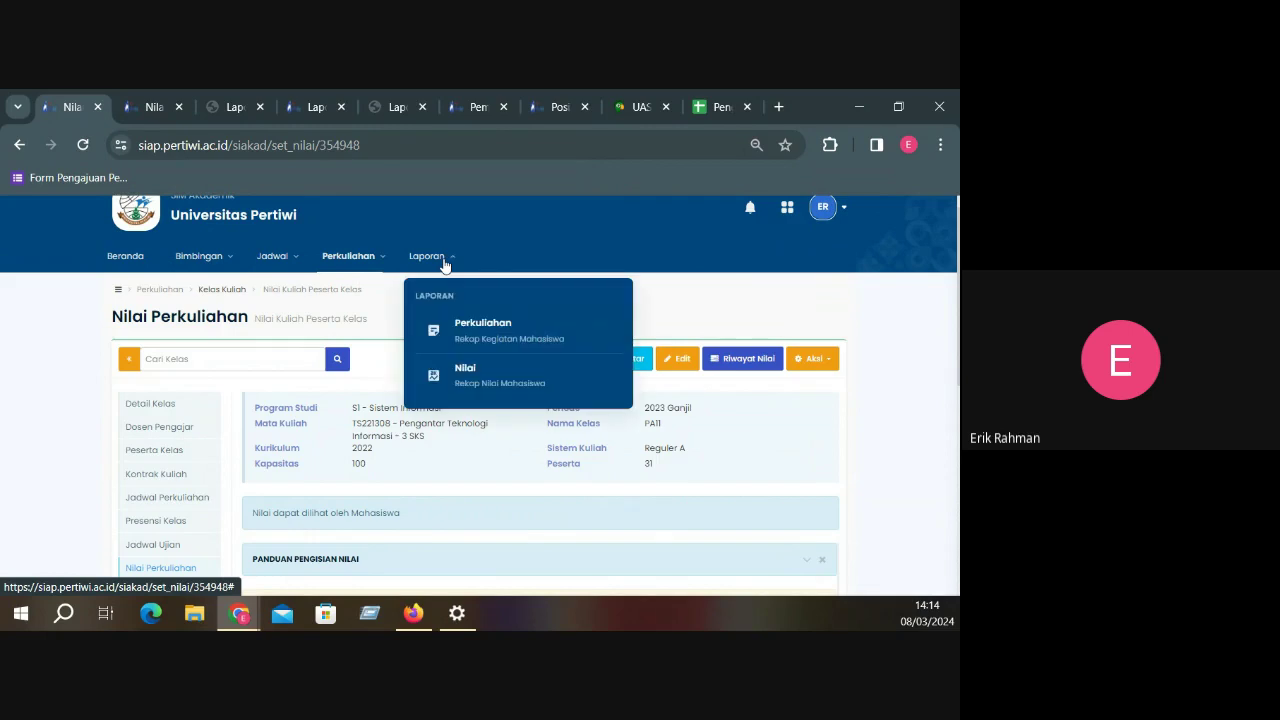
mouse_move(485, 385)
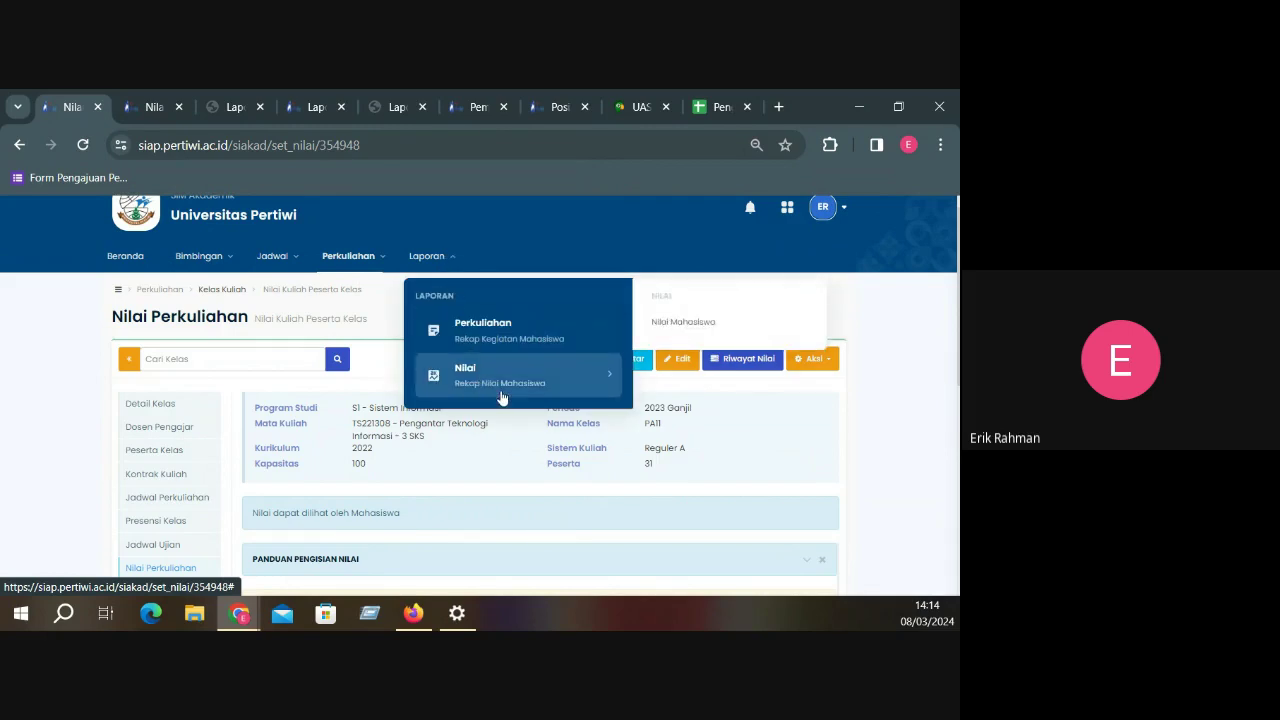
left_click(595, 383)
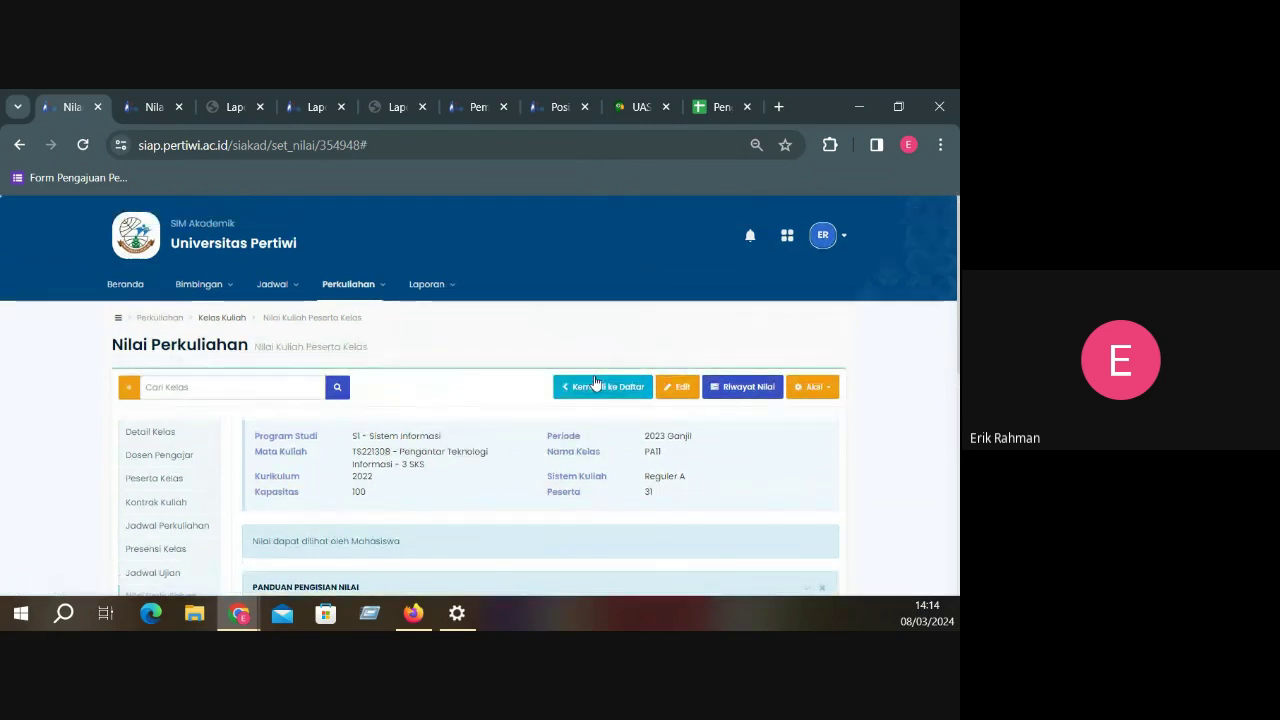
left_click(310, 92)
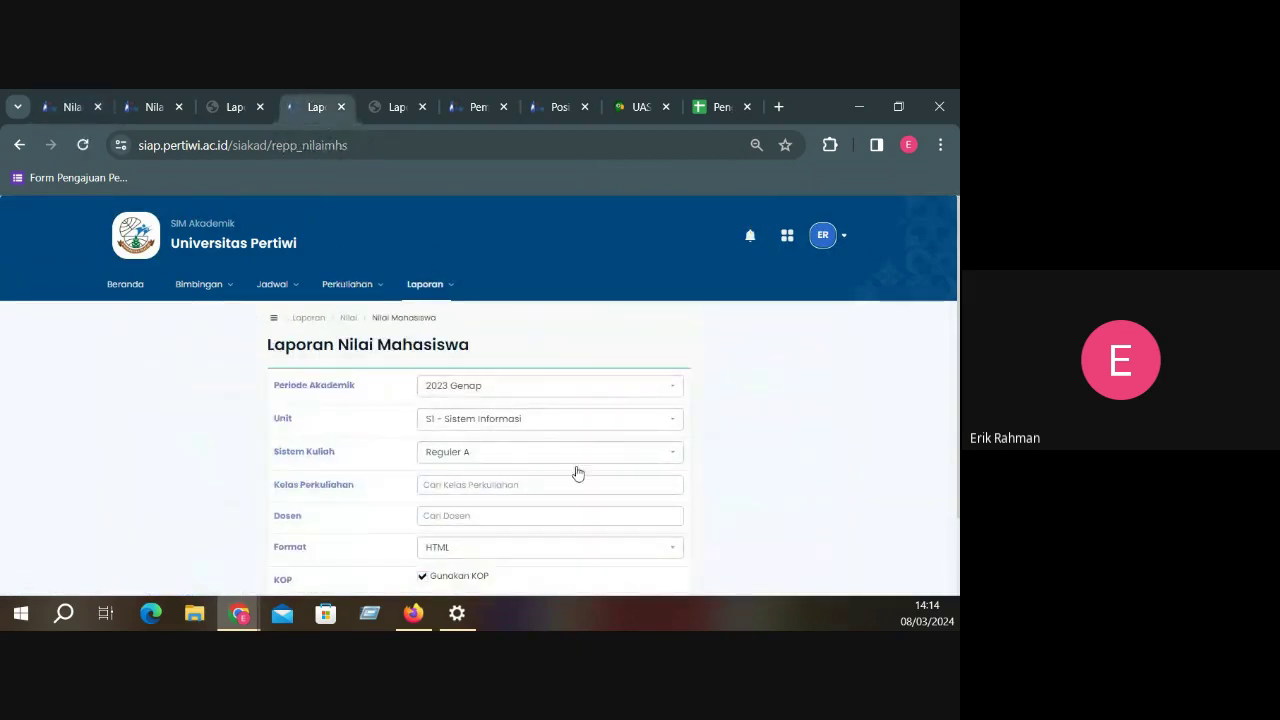
scroll(540, 450, "down", 2)
Check the Unit choices of the student grade report and set its Periode Akademik to 2023 Ganjil
left_click(466, 334)
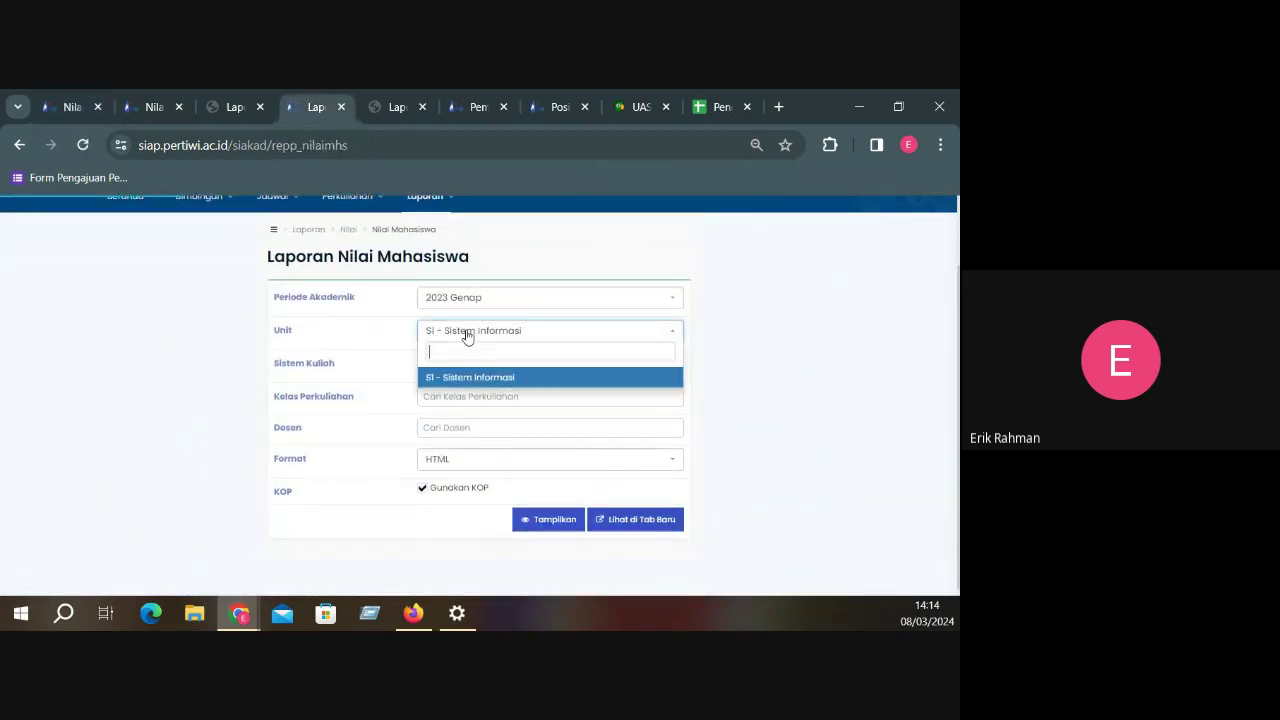
left_click(466, 334)
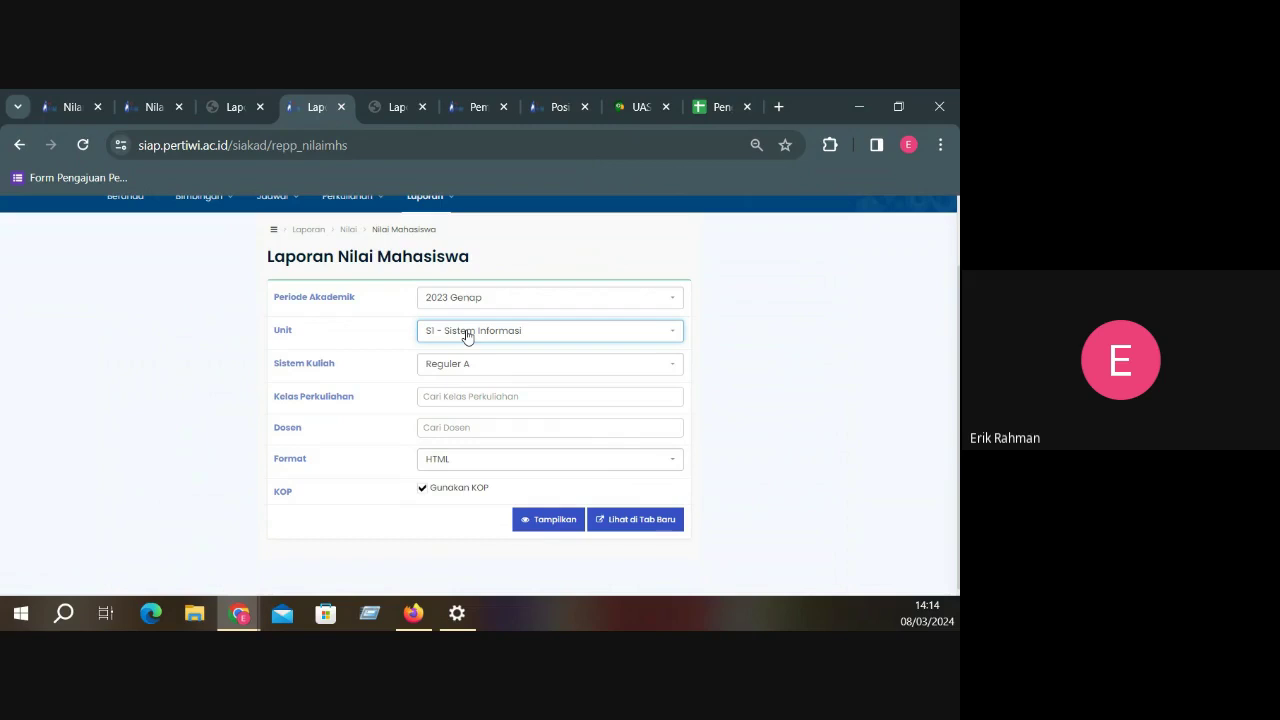
left_click(466, 334)
left_click(466, 334)
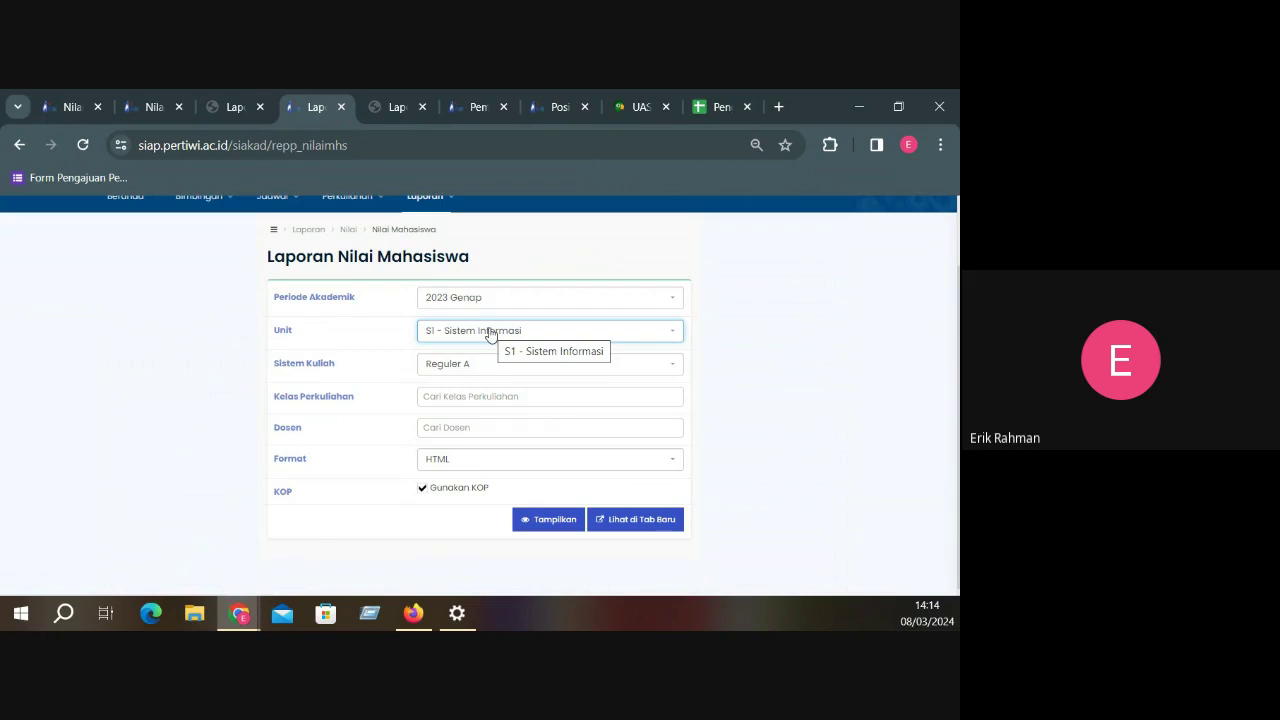
left_click(486, 335)
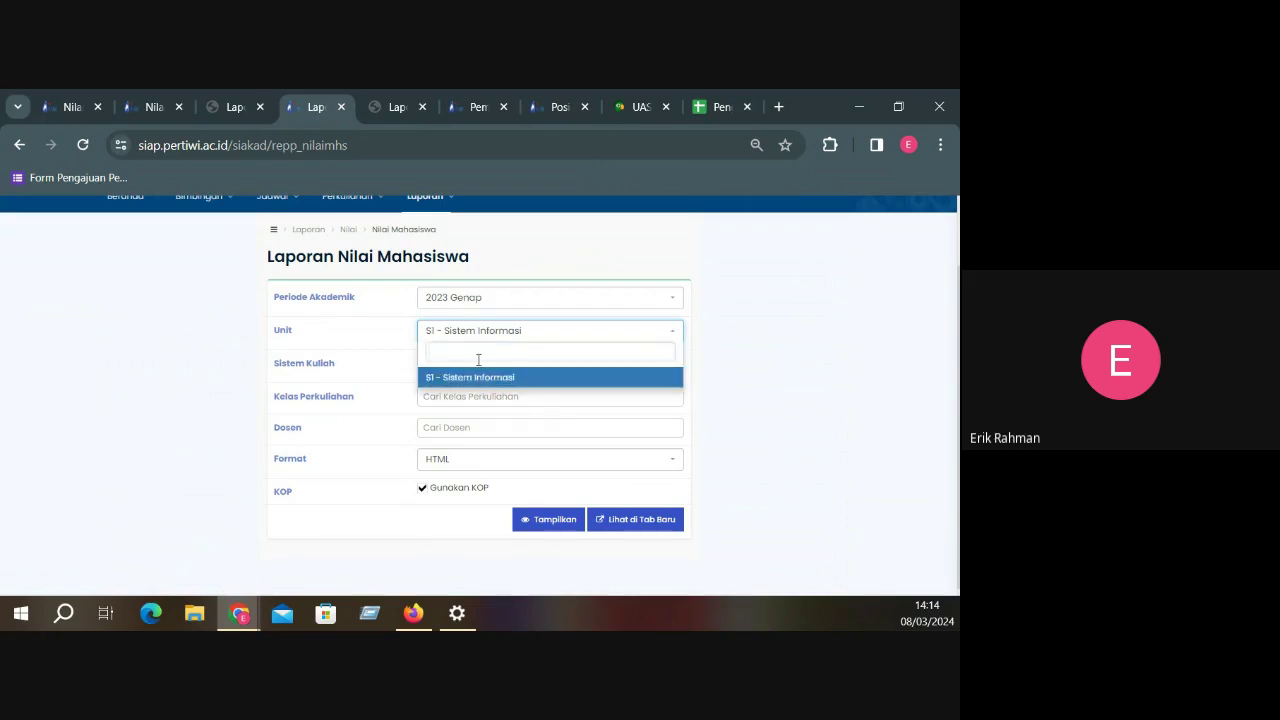
left_click(462, 305)
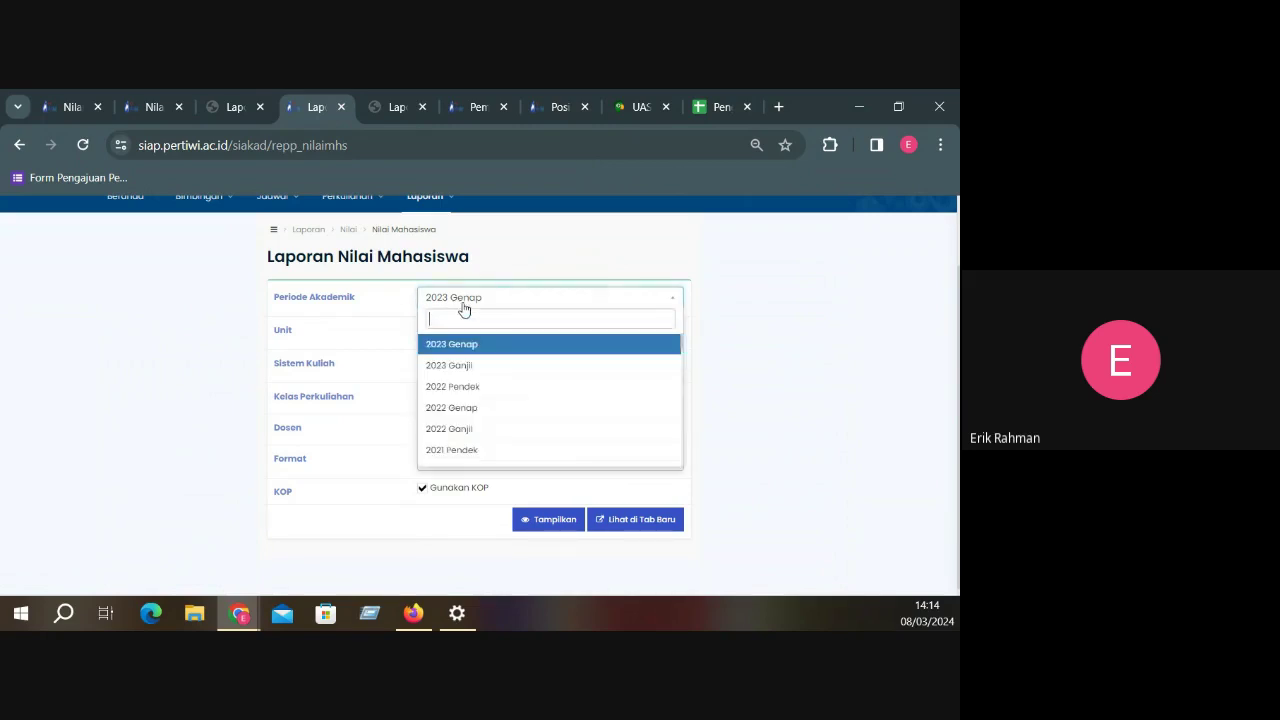
left_click(483, 368)
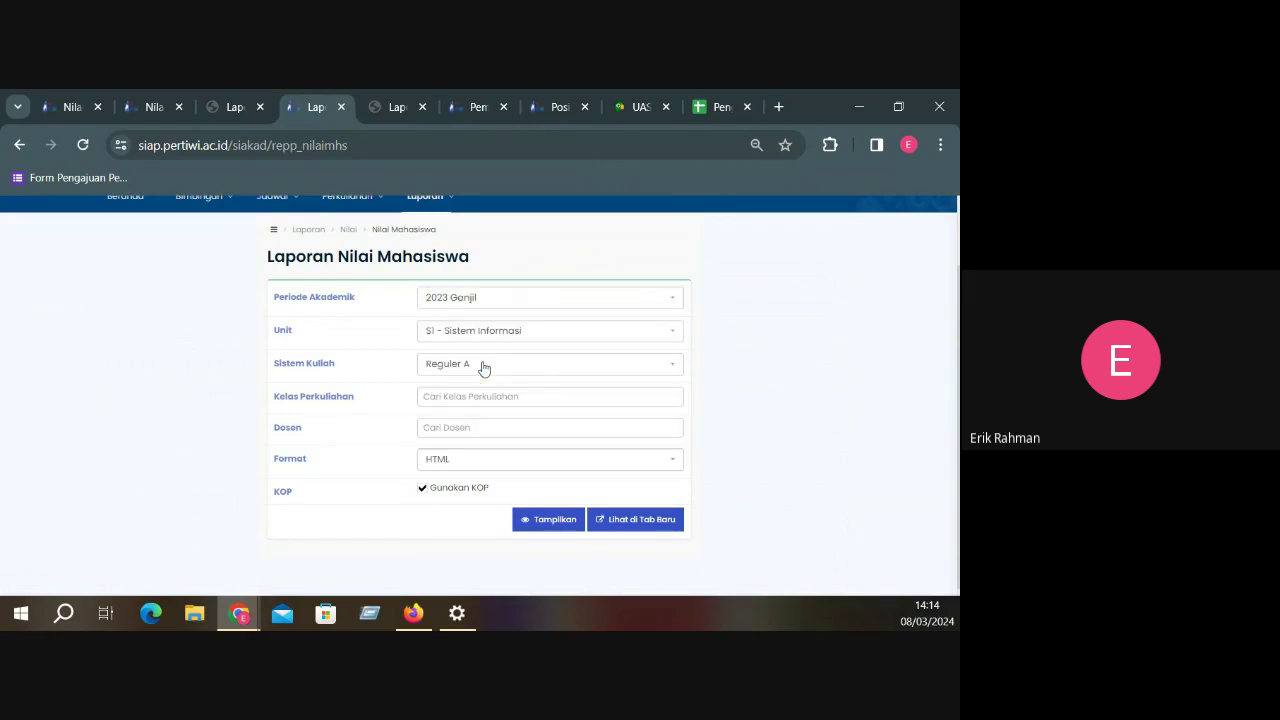
Copy the class name KB19 from its grades page into the report's Kelas Perkuliahan field
left_click(483, 396)
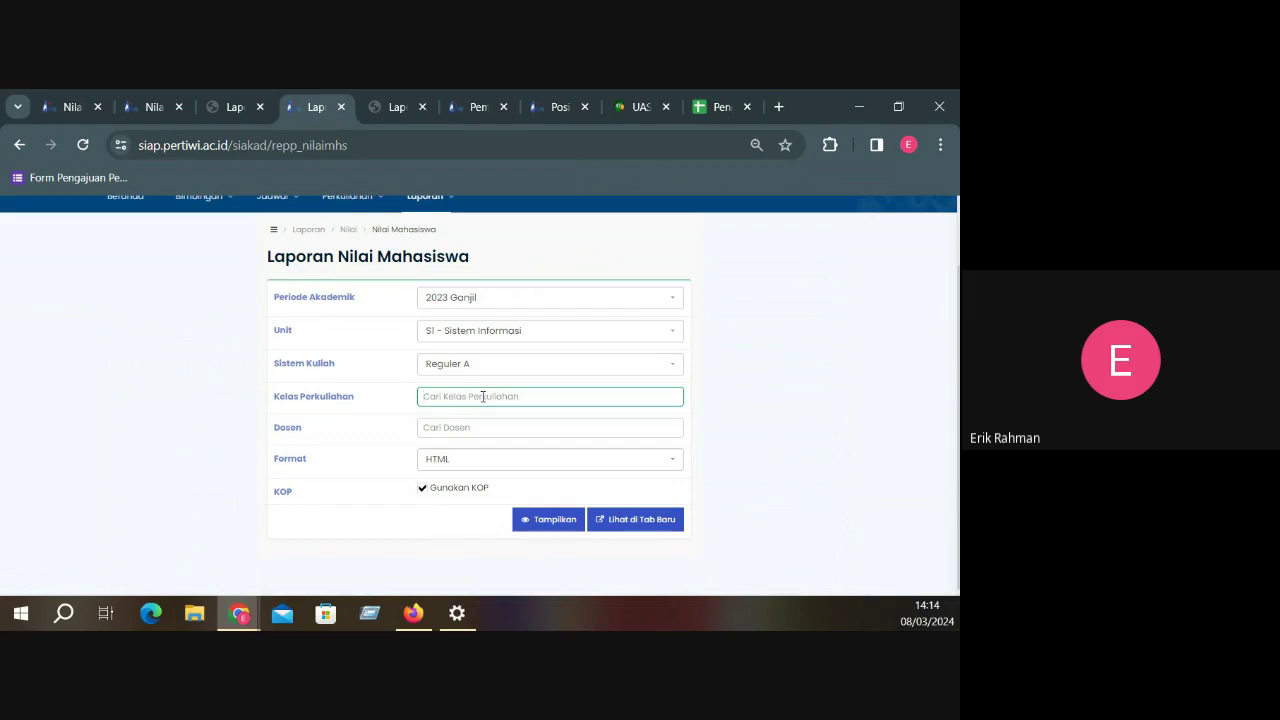
left_click(137, 92)
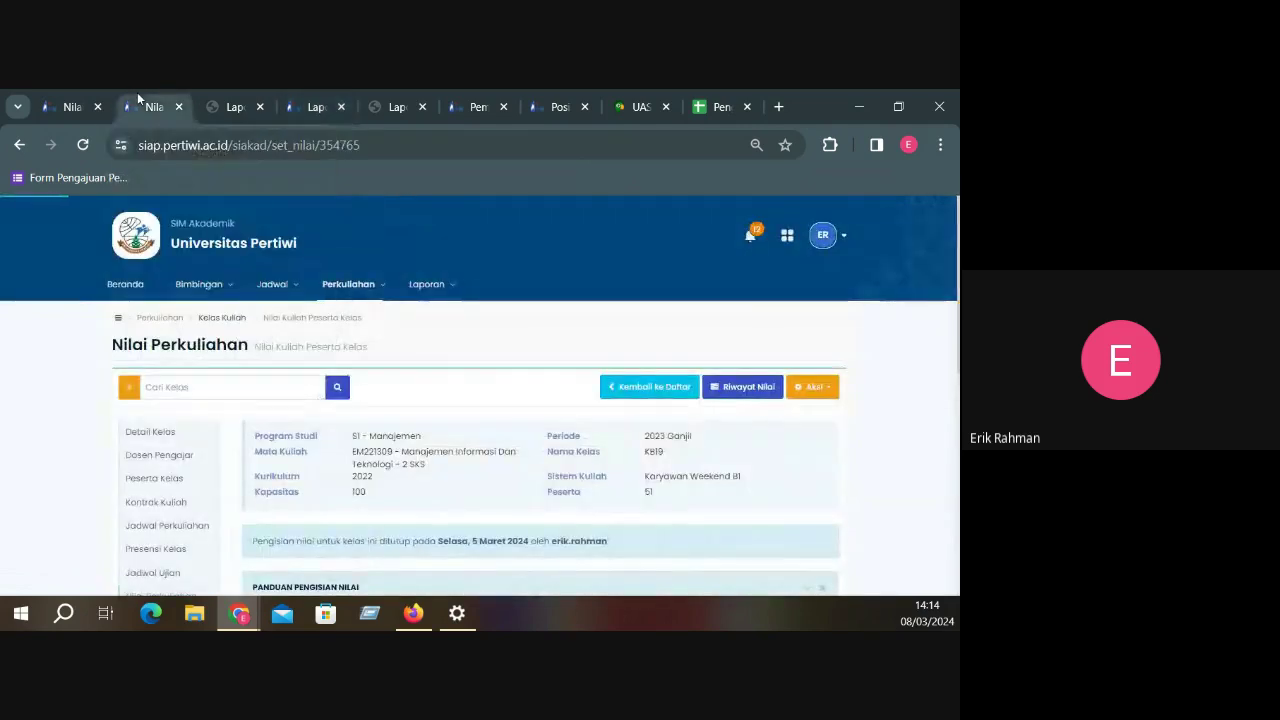
scroll(237, 413, "down", 1)
scroll(237, 413, "down", 1)
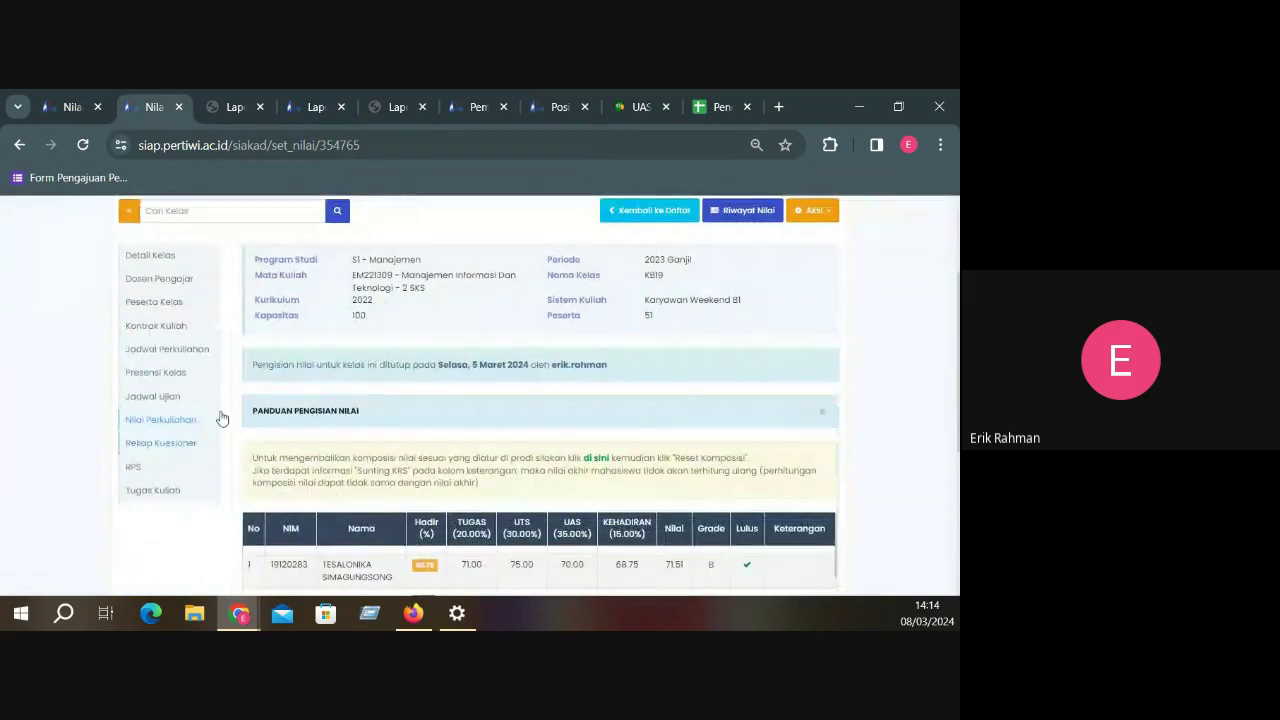
double_click(659, 274)
key("ctrl+c")
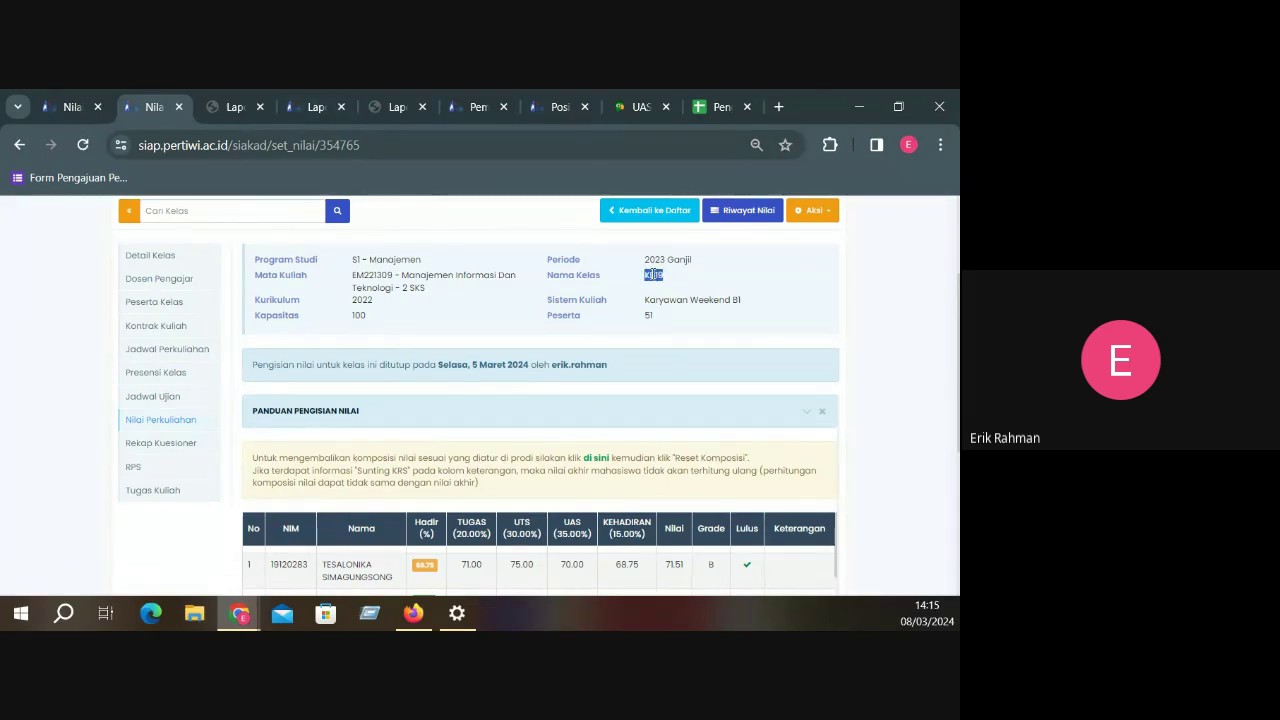
left_click(318, 106)
key("ctrl+v")
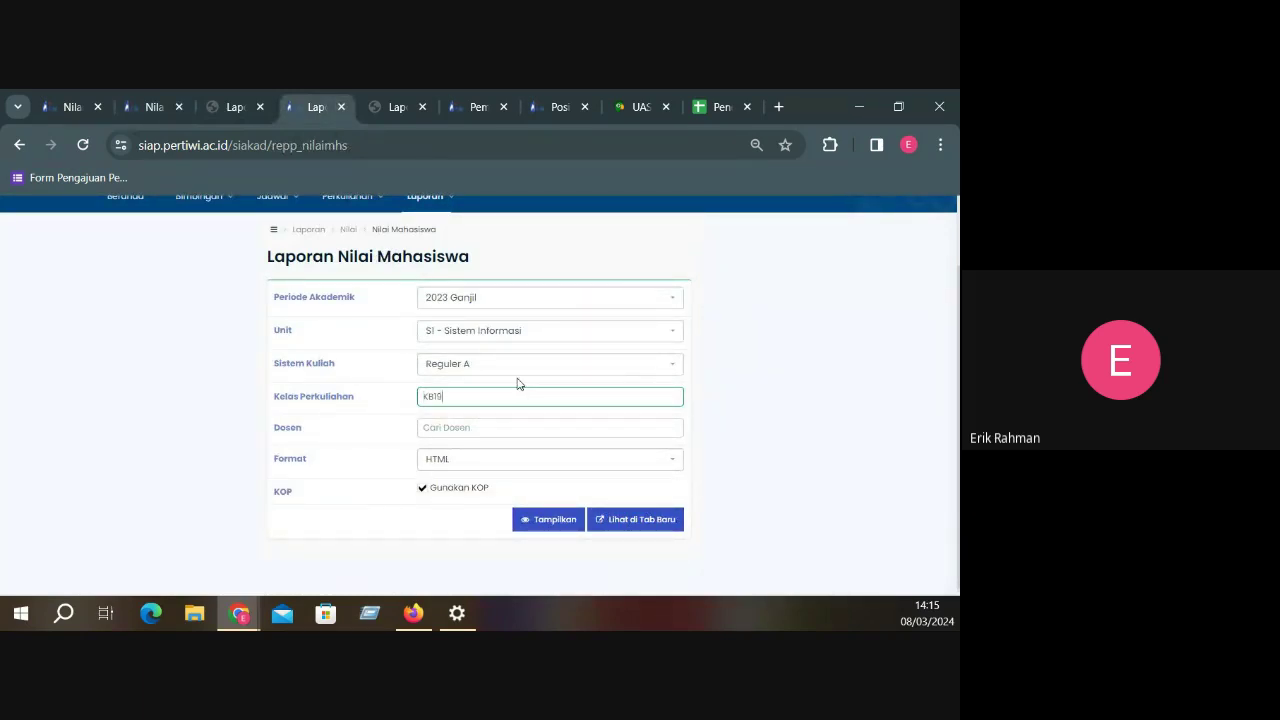
Check again which study programs can be chosen as the report's Unit
left_click(487, 342)
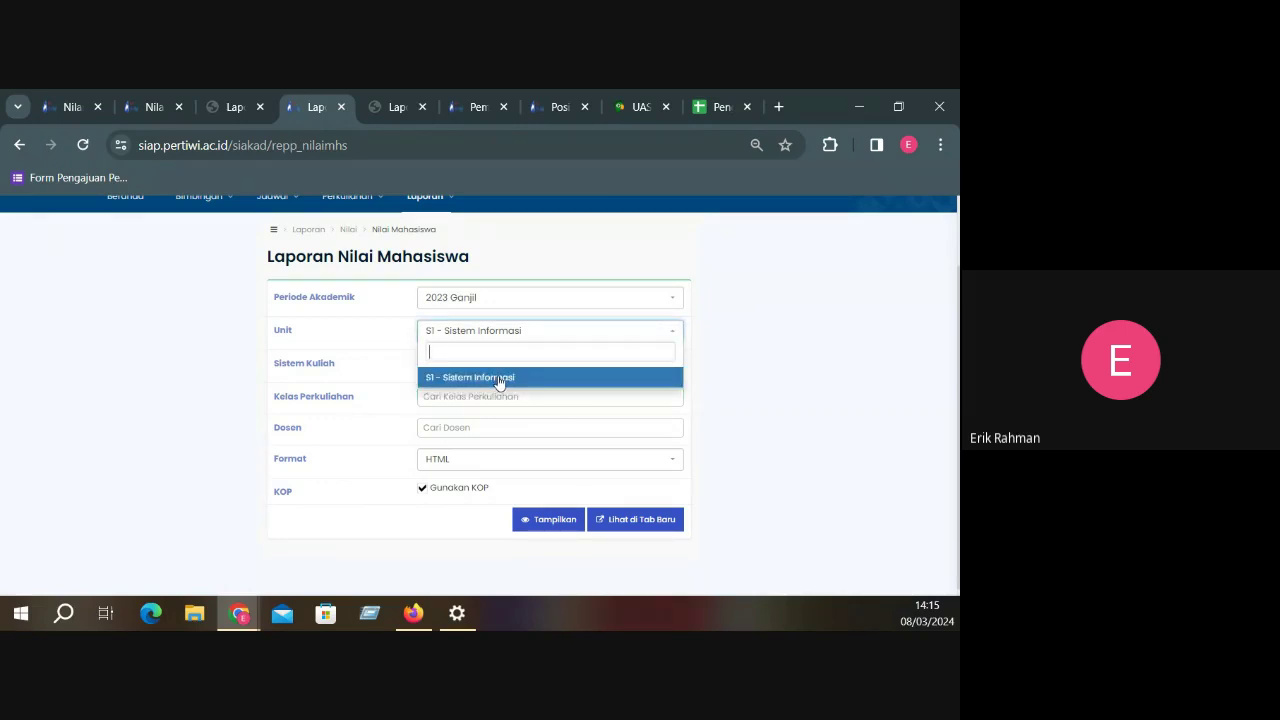
left_click(630, 377)
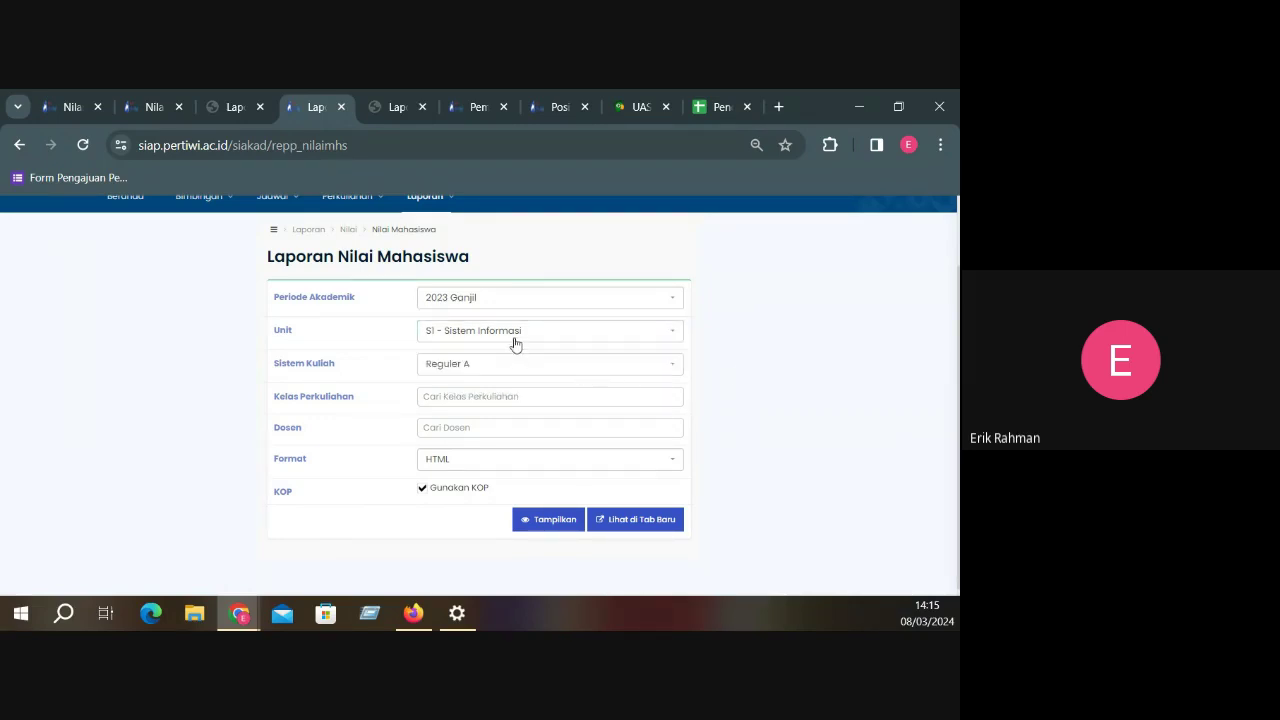
left_click(515, 340)
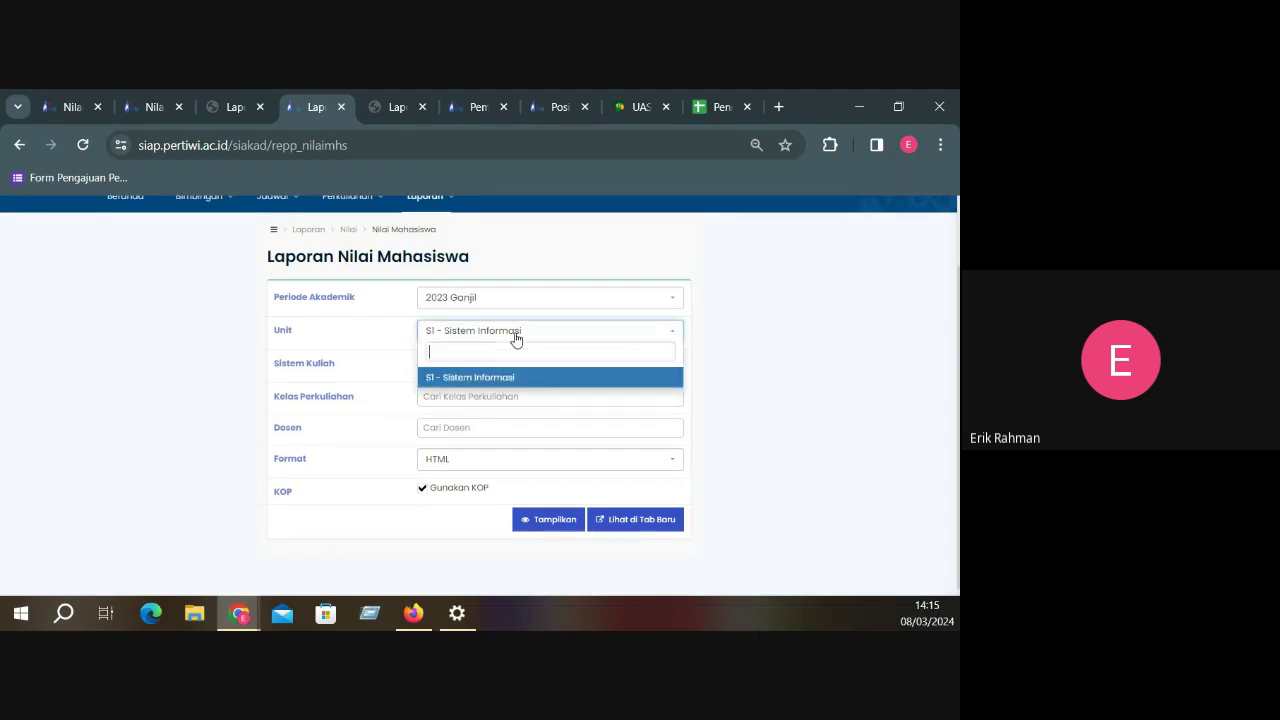
left_click(527, 381)
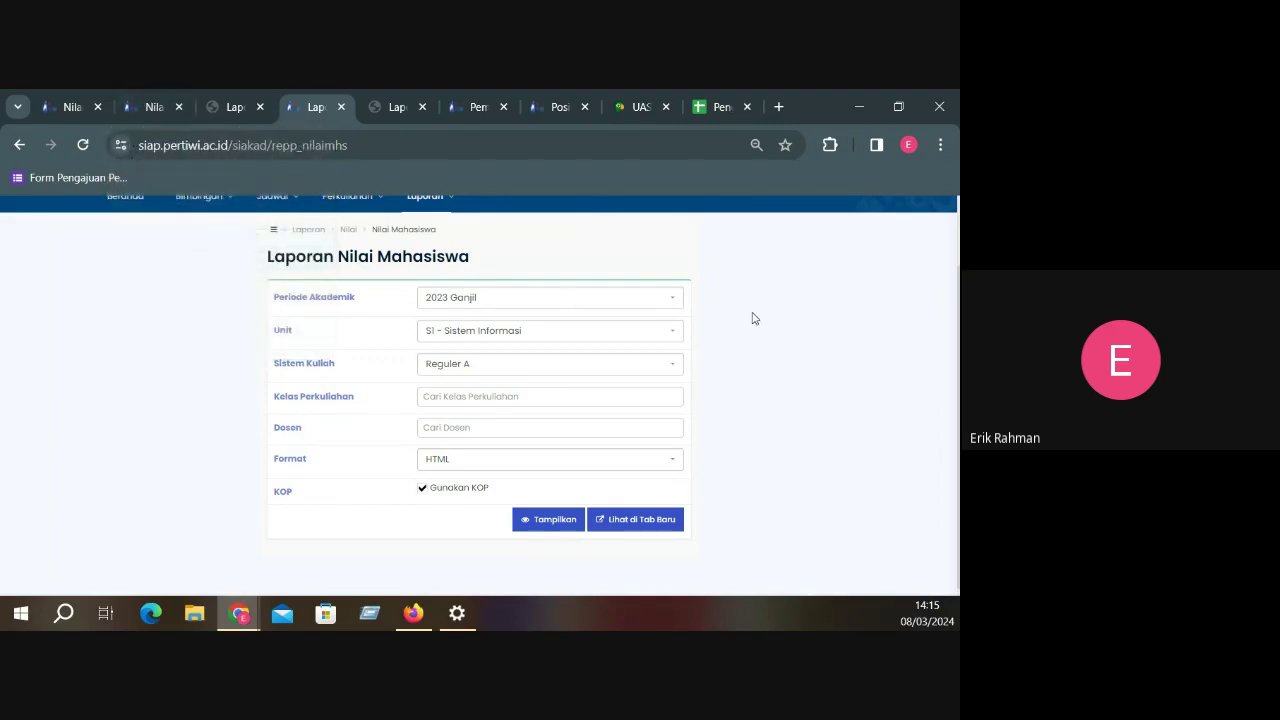
View the options of the signed-in account's profile, then close them
scroll(760, 323, "up", 2)
left_click(848, 244)
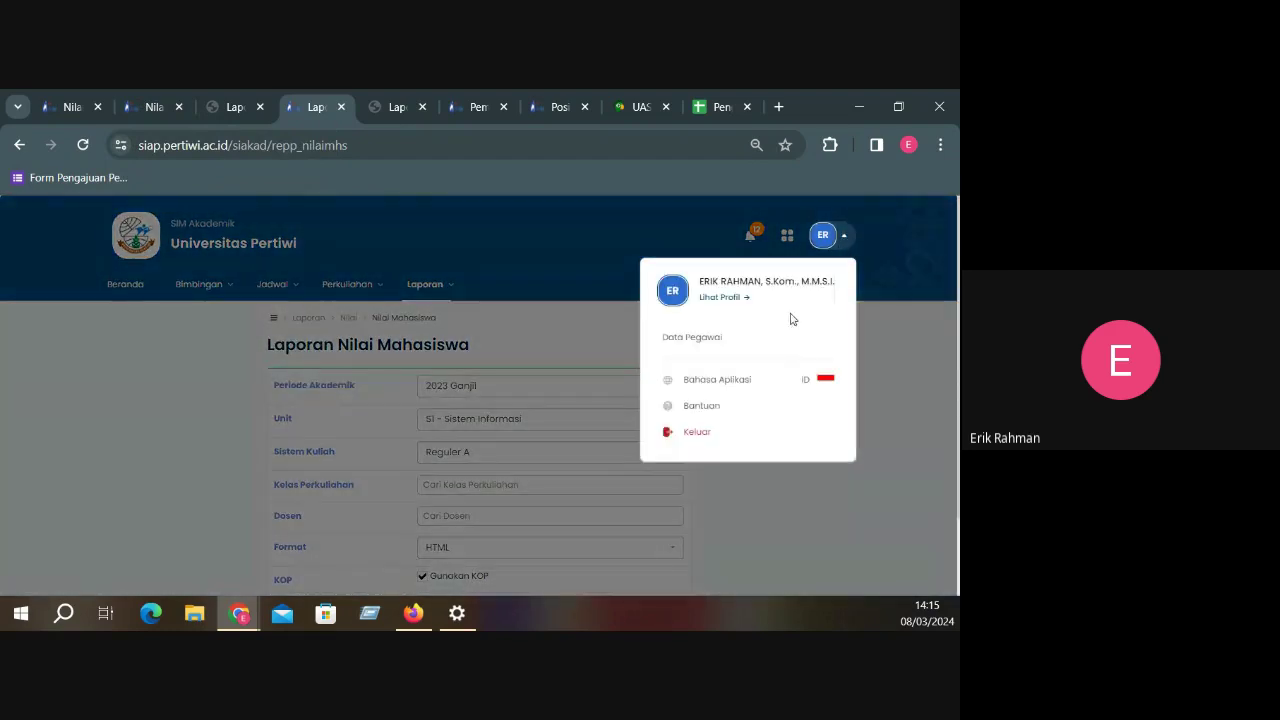
left_click(642, 321)
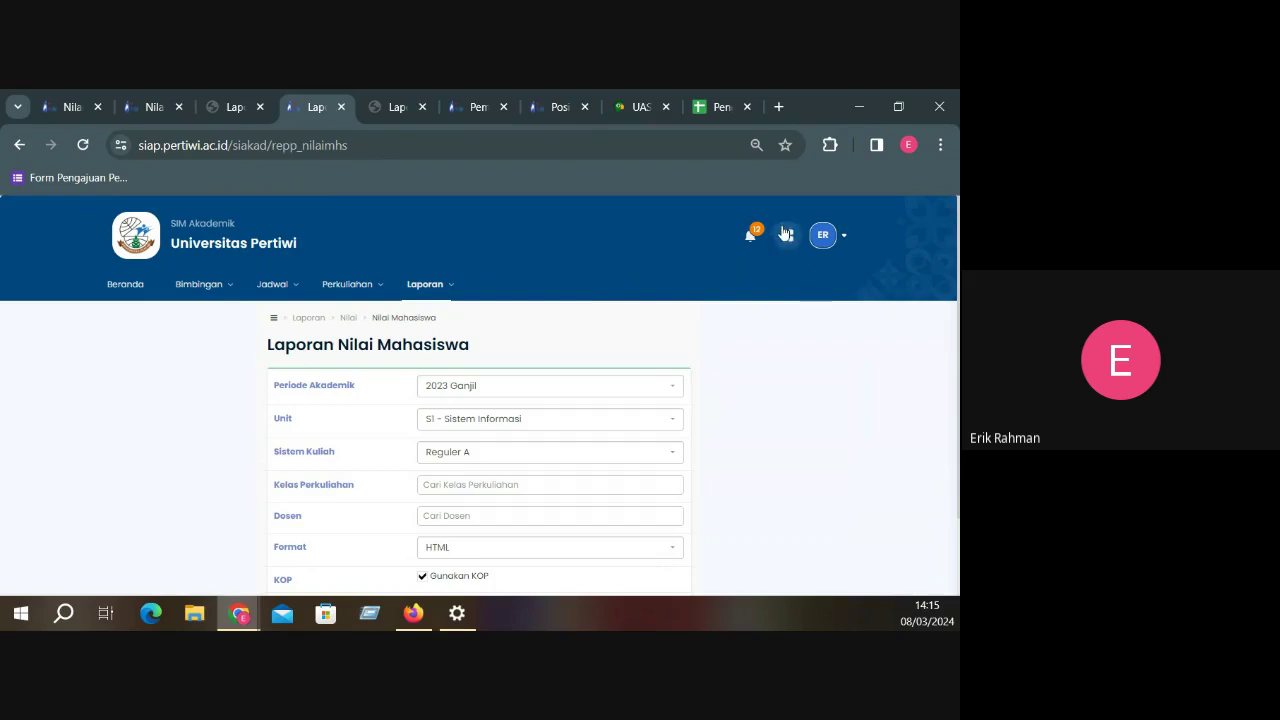
right_click(783, 231)
left_click(694, 247)
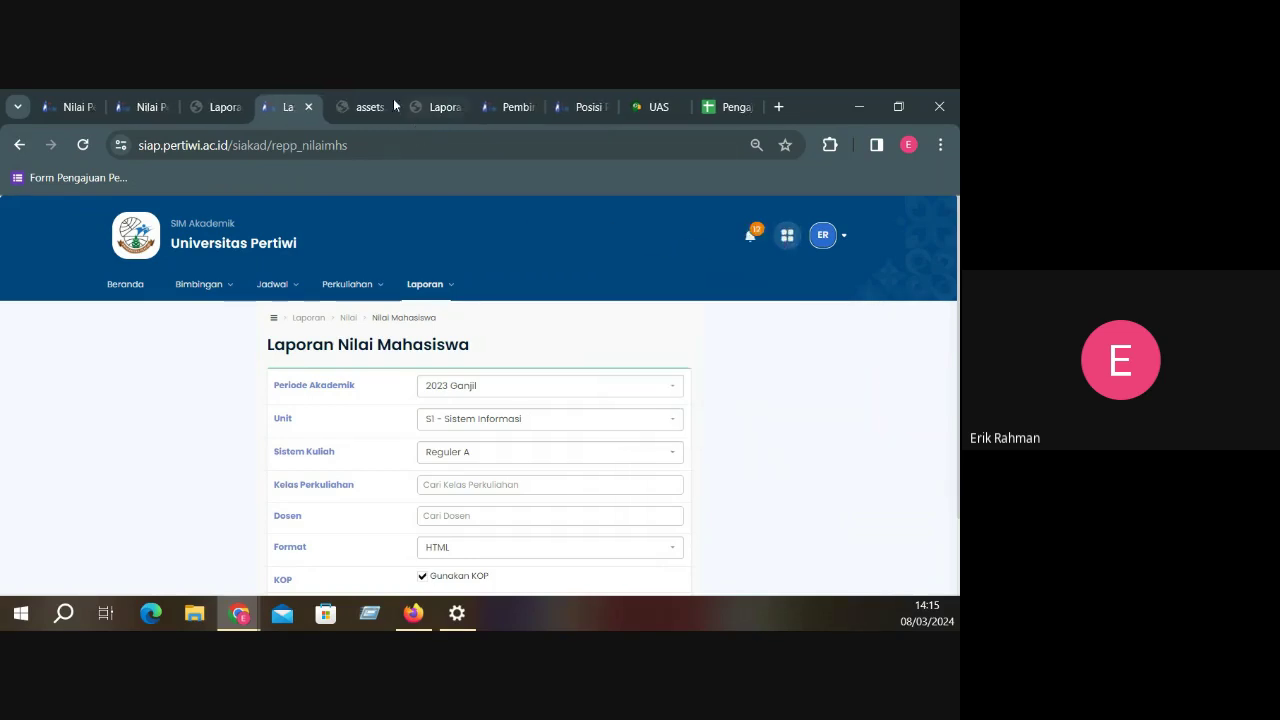
left_click(355, 95)
left_click(382, 107)
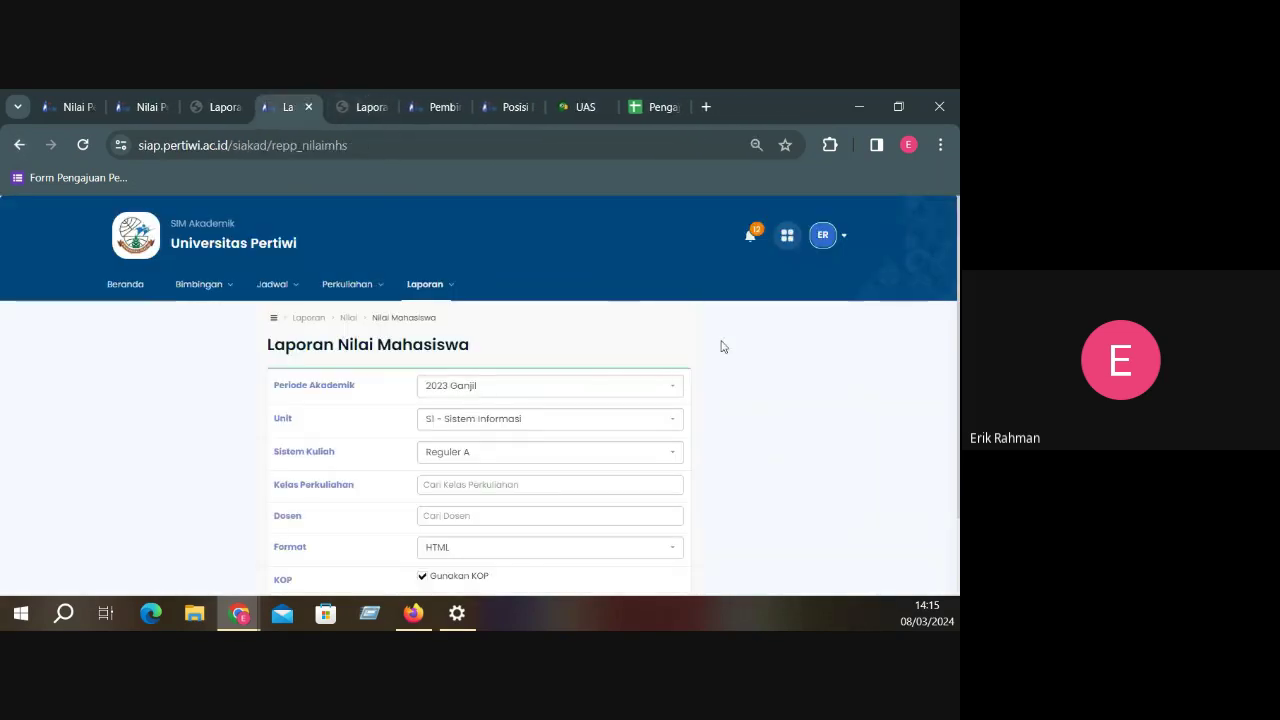
Open the module list and check which roles the SIM Akademik module offers, including Dosen for S1 - Sistem Informasi
left_click(789, 234)
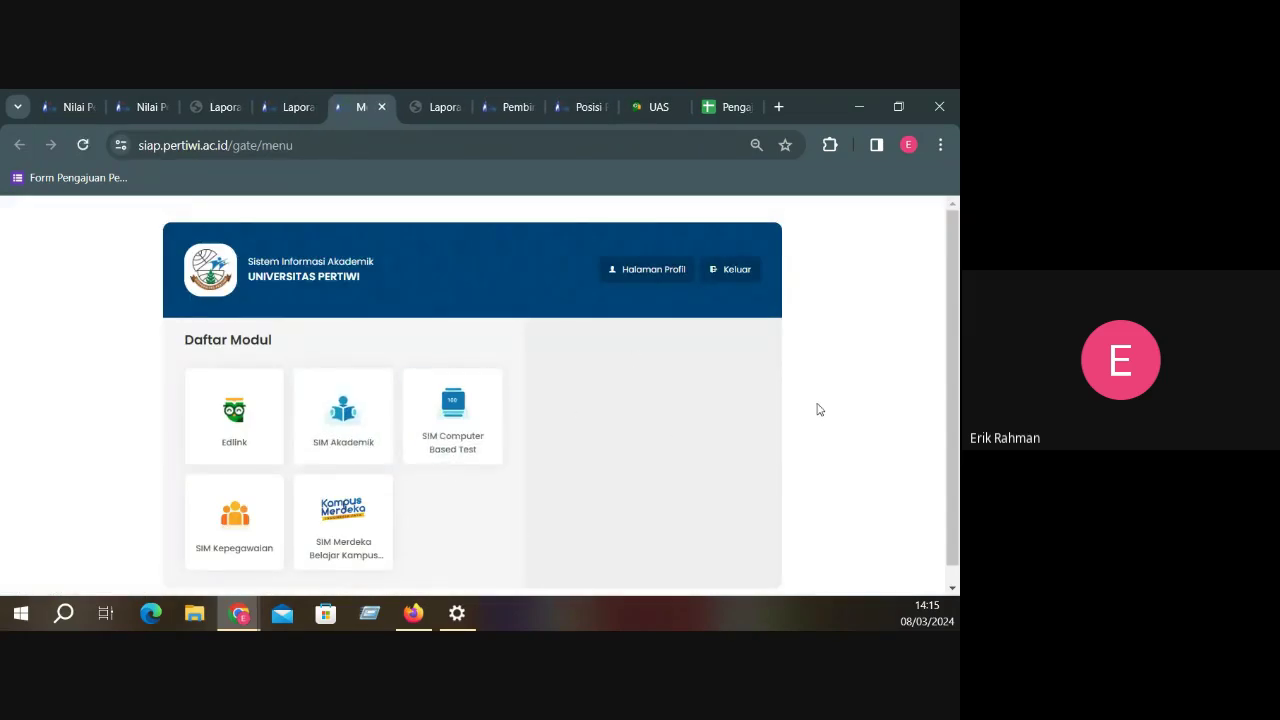
left_click(340, 420)
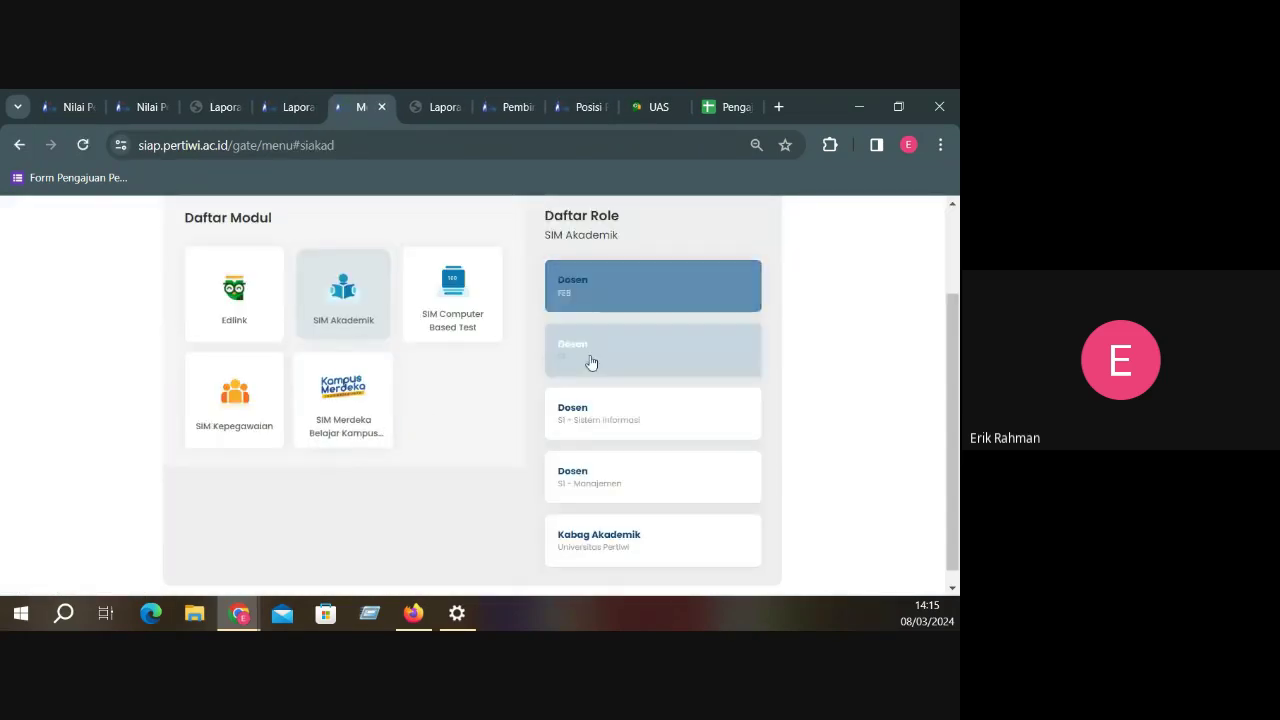
left_click(590, 416)
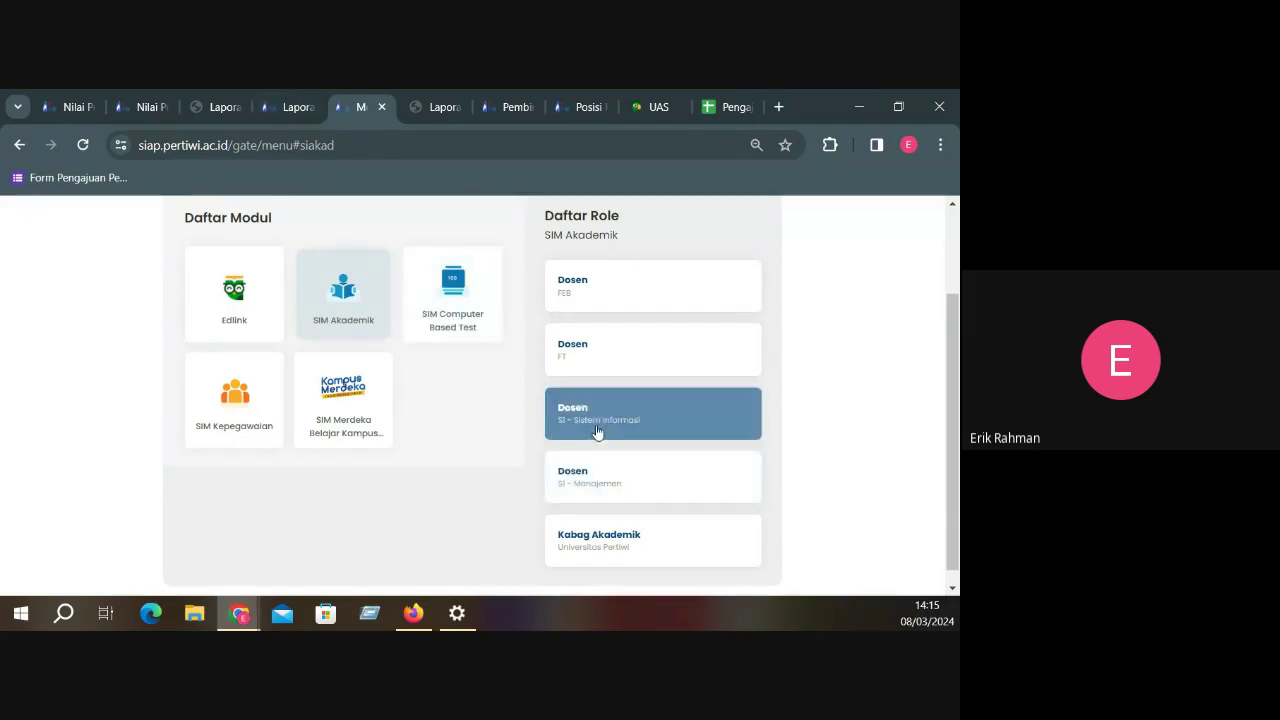
Check the Program Studi on class KB19's grades page, then return to the SIM Akademik role list for comparison
left_click(152, 106)
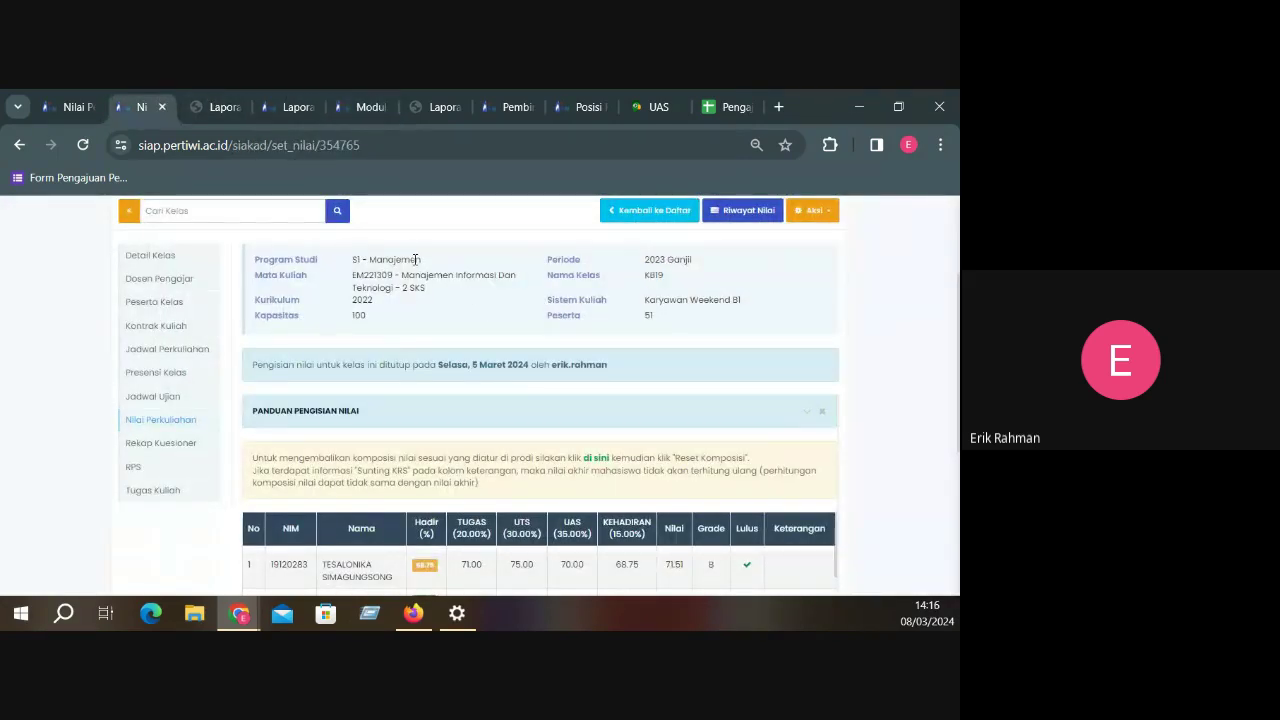
left_click_drag(352, 259, 424, 262)
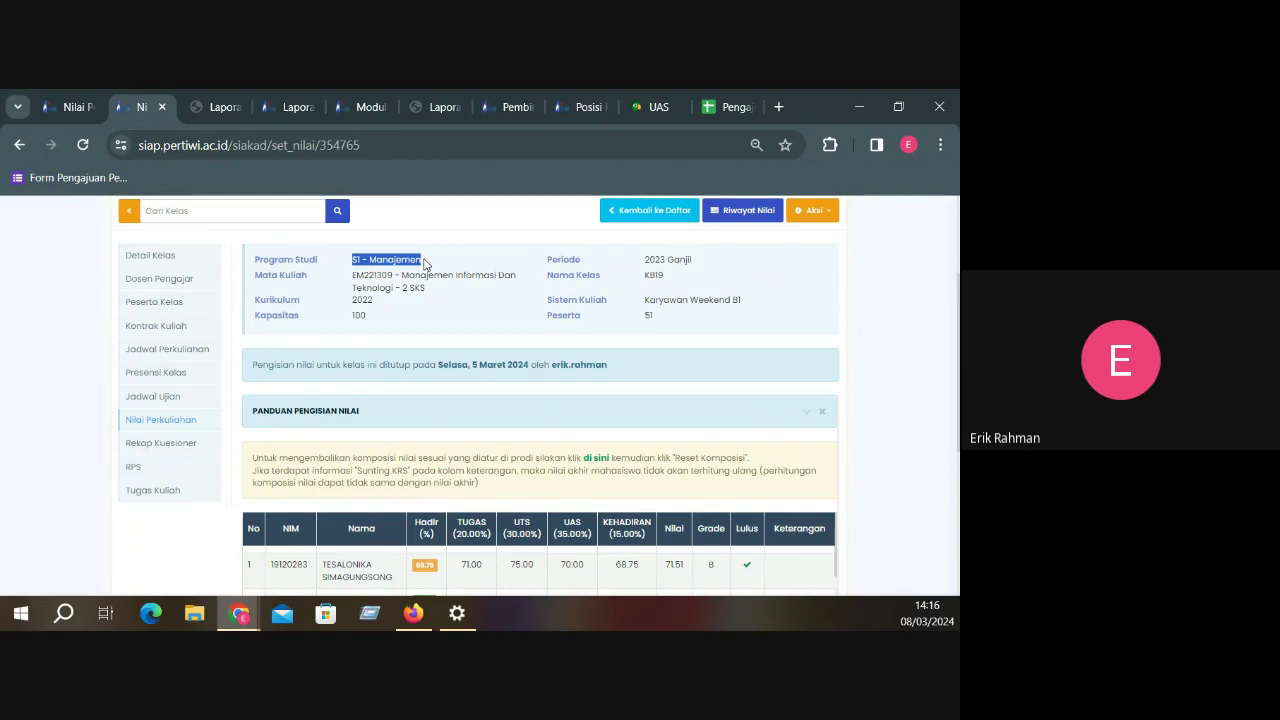
left_click(358, 106)
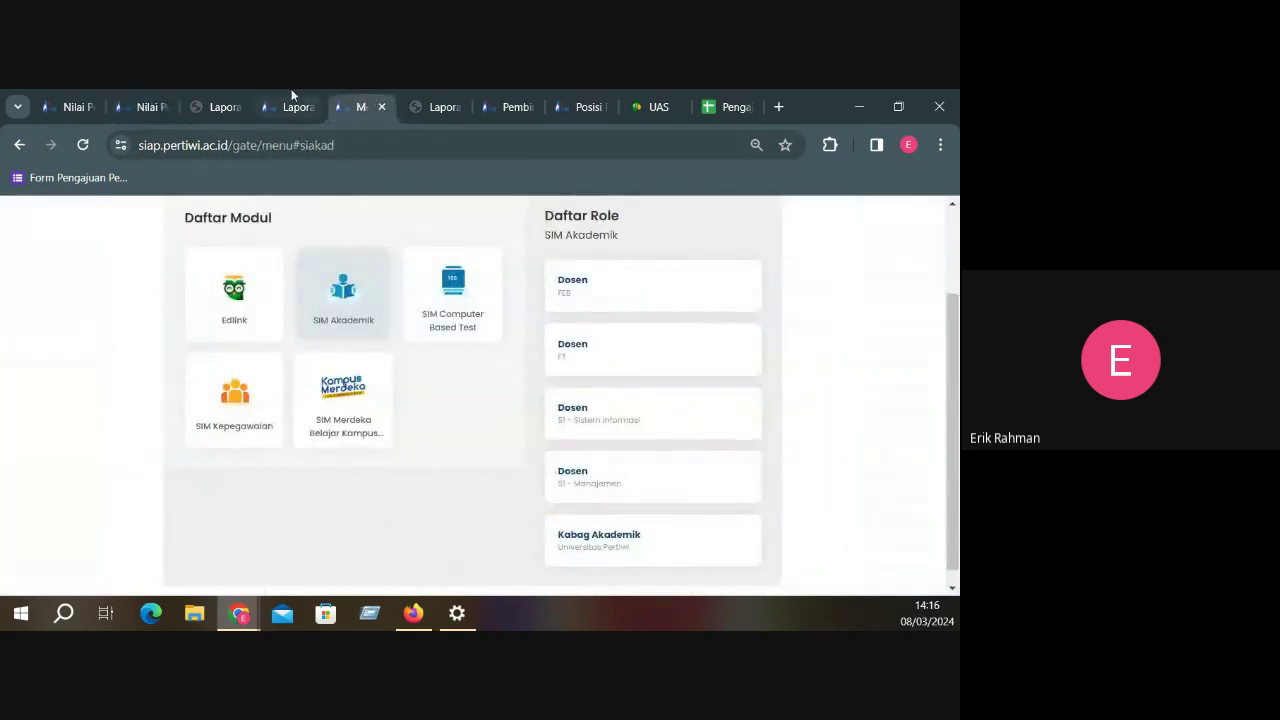
Set the student grade report's Kelas Perkuliahan to 20231/TS221308 - Pengantar Teknologi Informasi (PA11)
left_click(291, 94)
left_click(510, 485)
type("PA")
type("I")
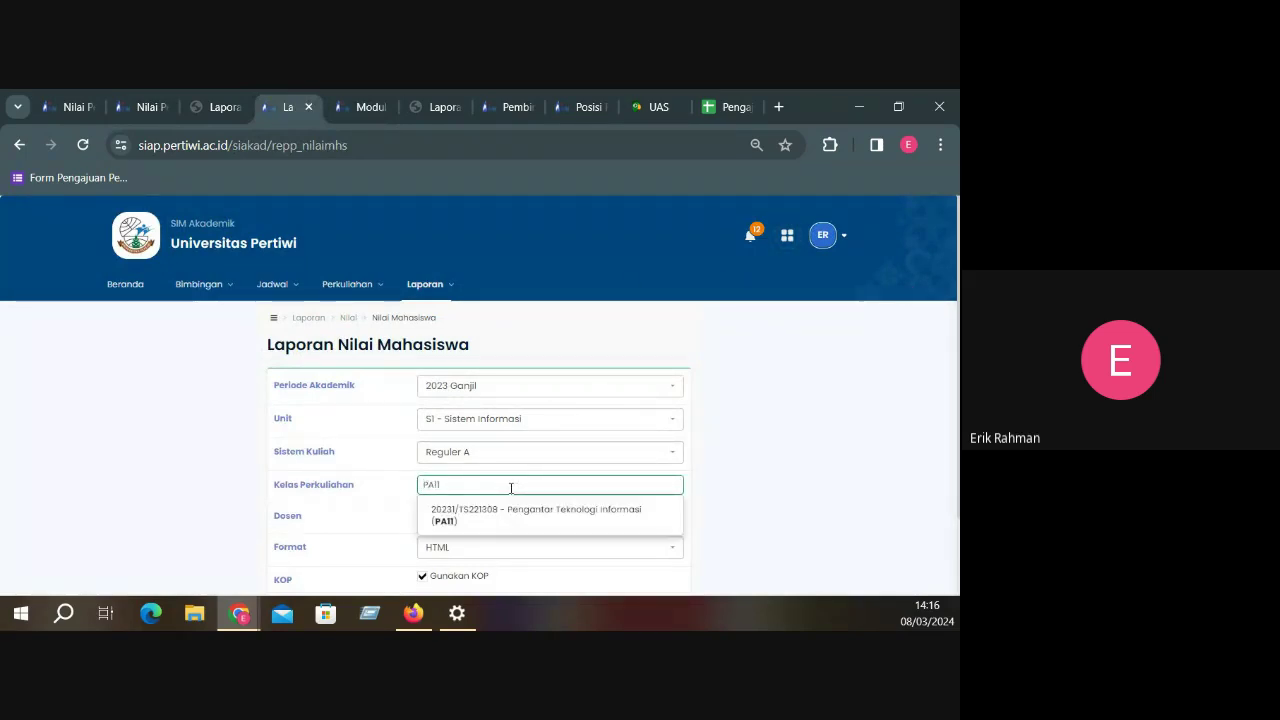
left_click(543, 528)
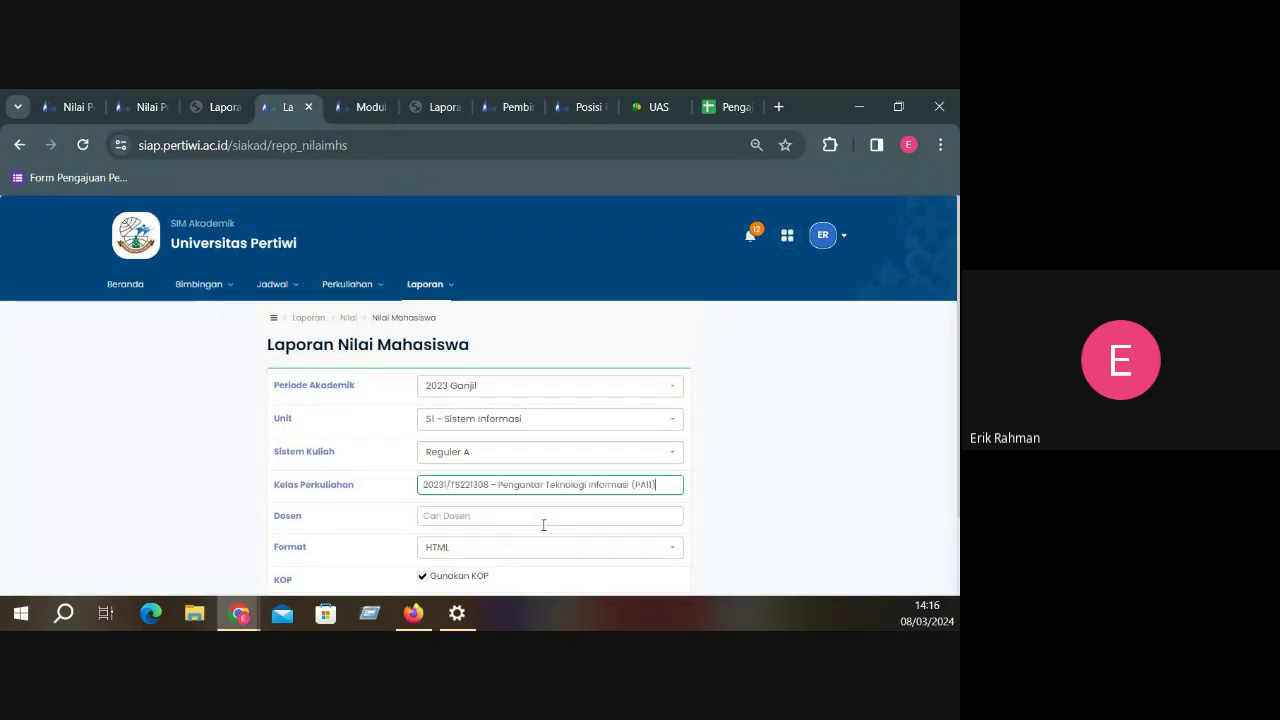
scroll(769, 506, "down", 1)
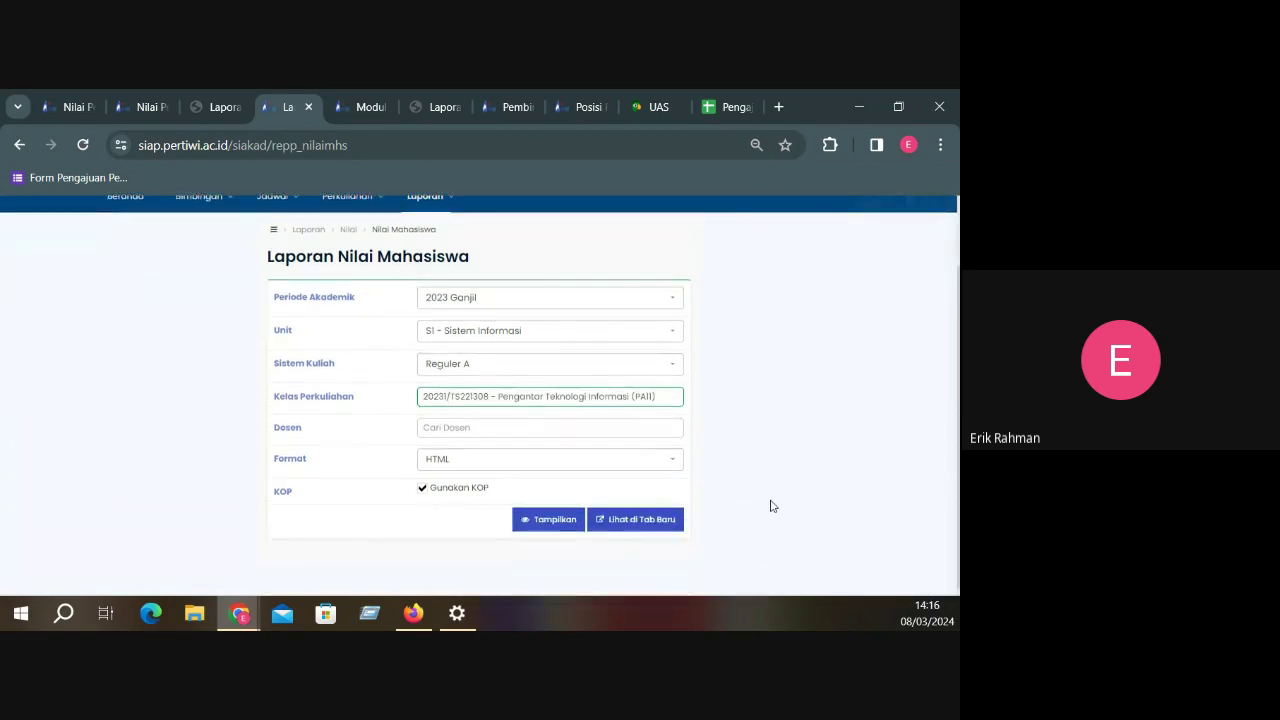
Generate the PA11 student grade report in a separate tab and review its full grade list
left_click(641, 527)
scroll(517, 461, "down", 1)
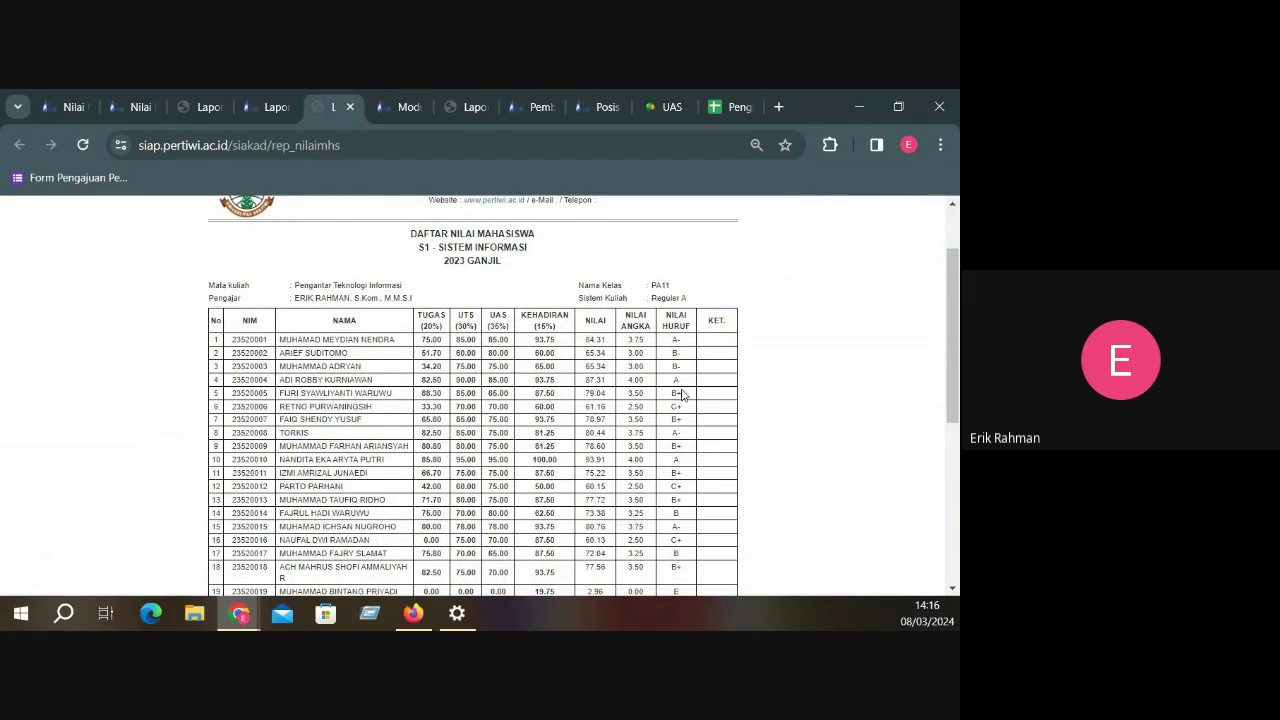
scroll(683, 395, "down", 4)
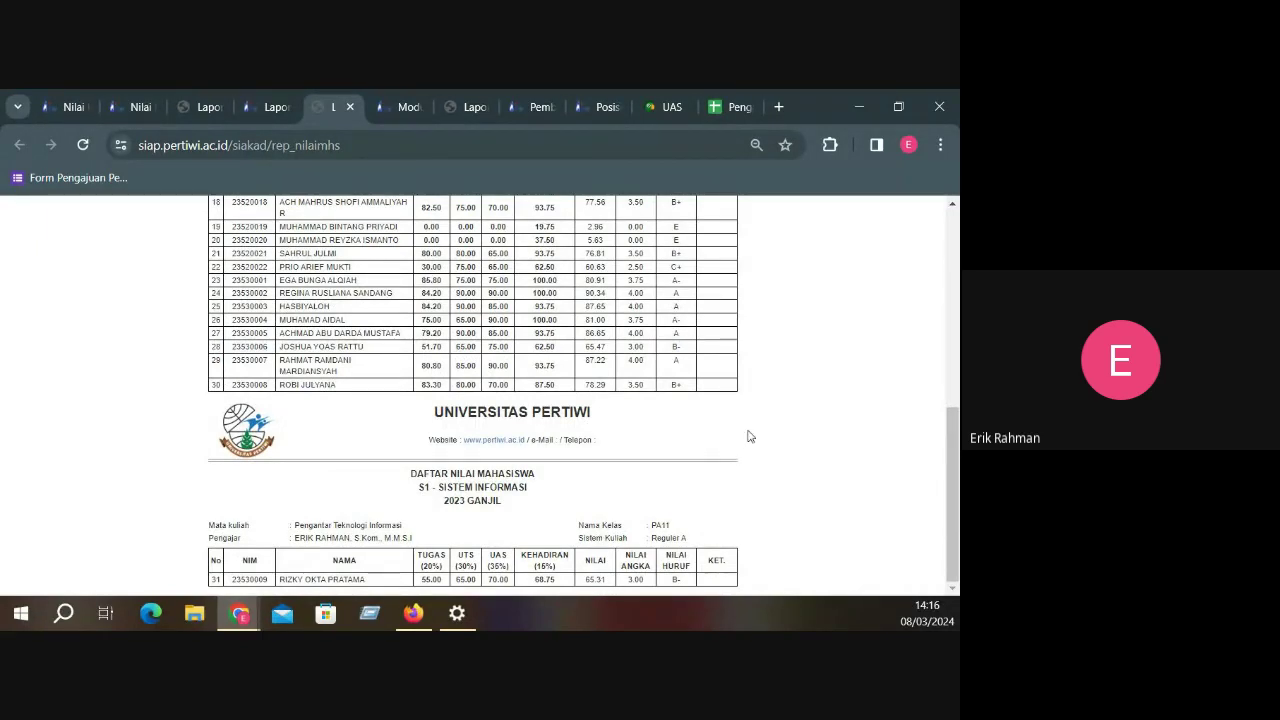
scroll(749, 440, "up", 1)
scroll(749, 436, "up", 4)
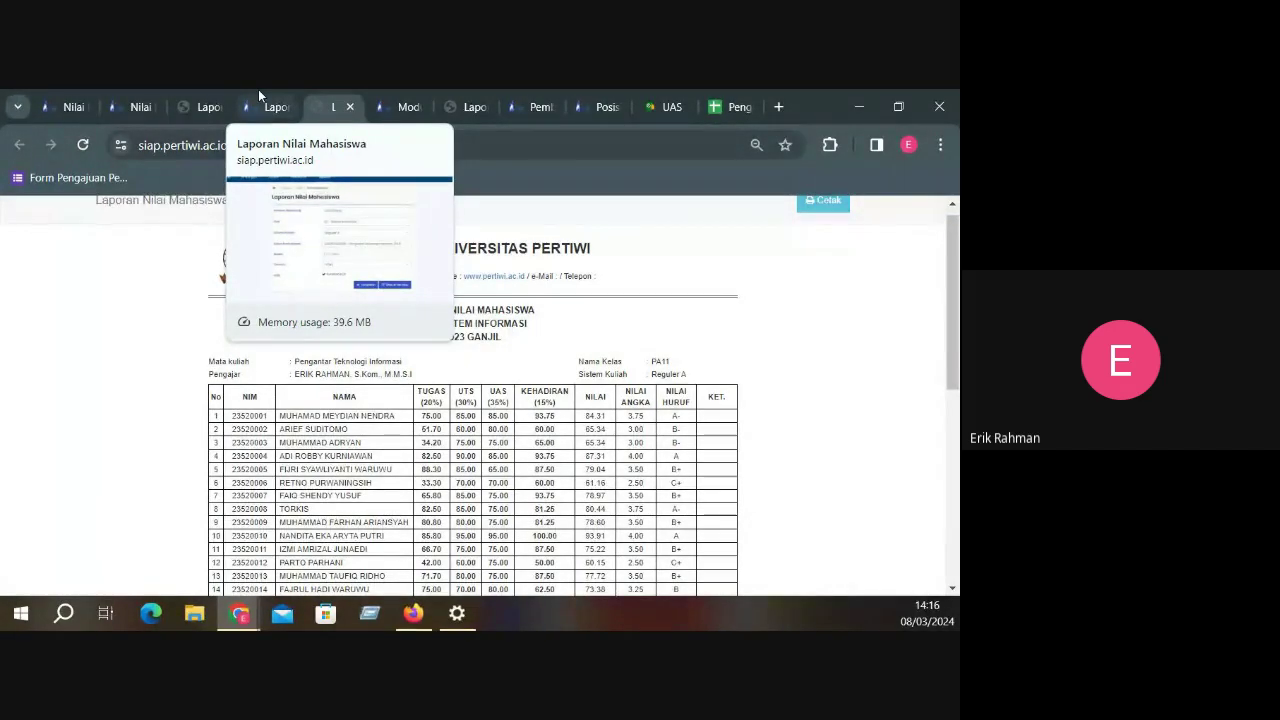
Open the class details of KB19 from its grades page and examine its Program Studi
left_click(258, 89)
left_click(126, 94)
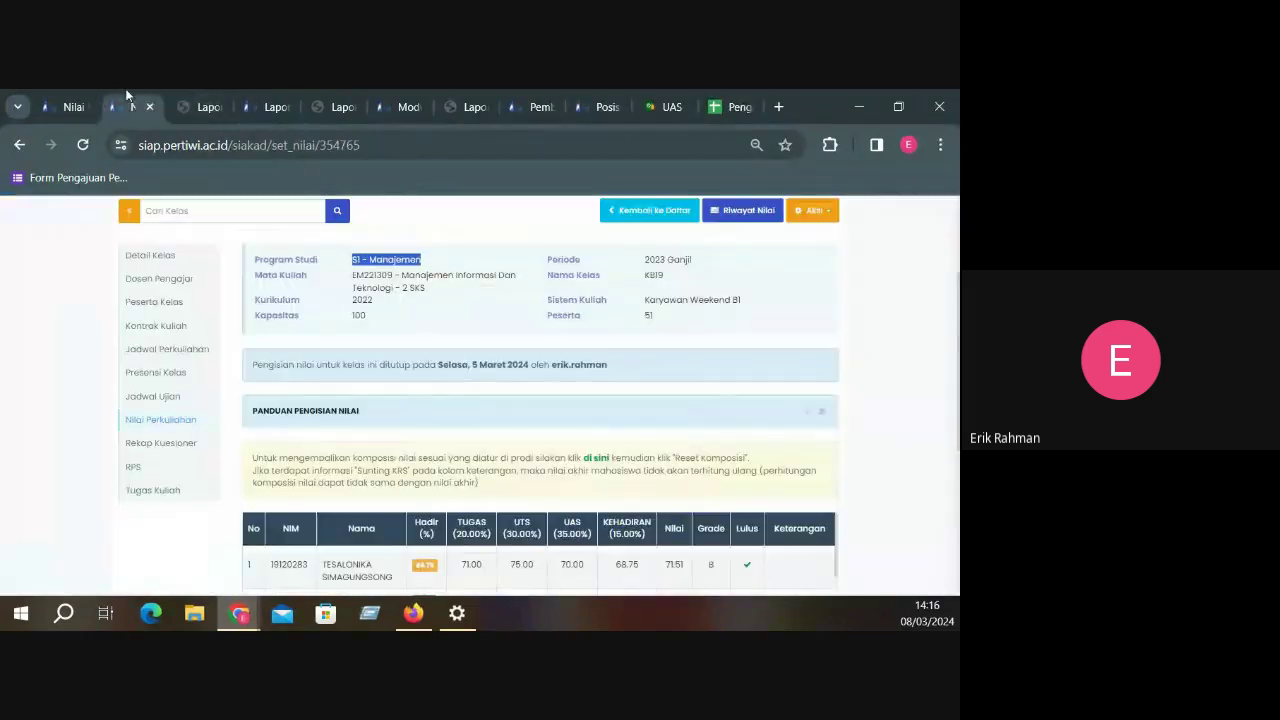
left_click(385, 263)
left_click(146, 263)
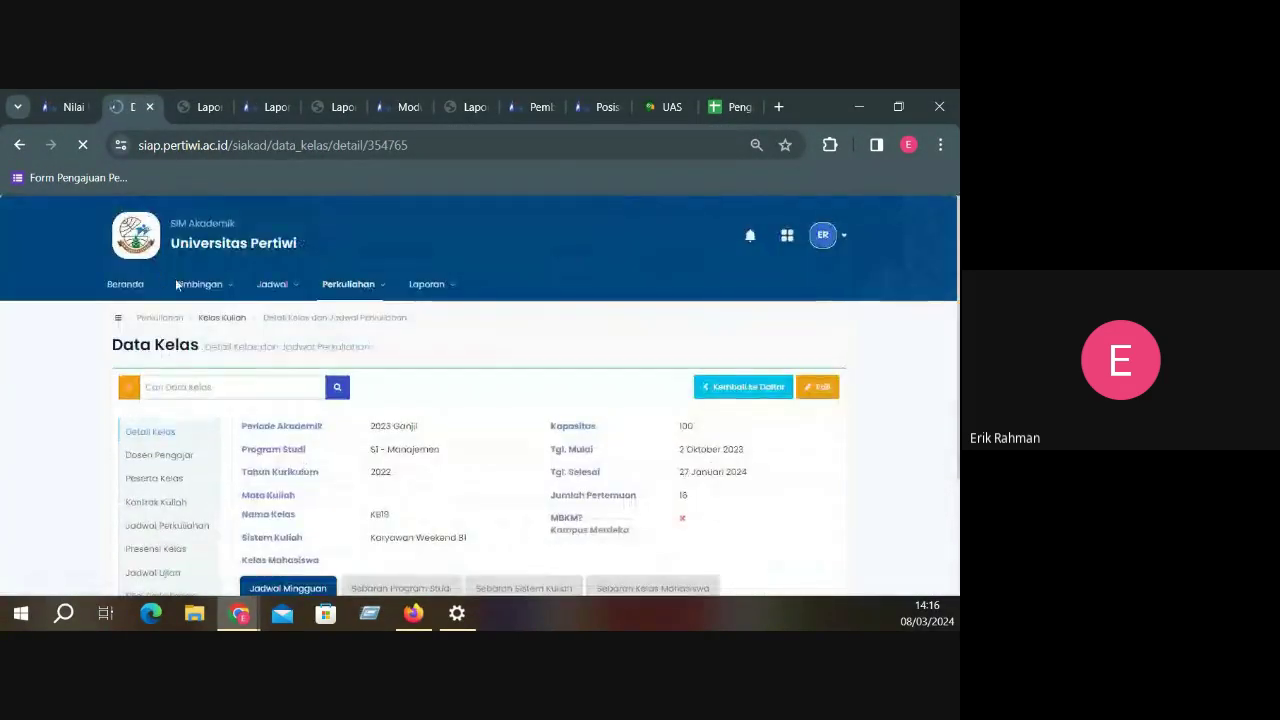
scroll(483, 394, "down", 1)
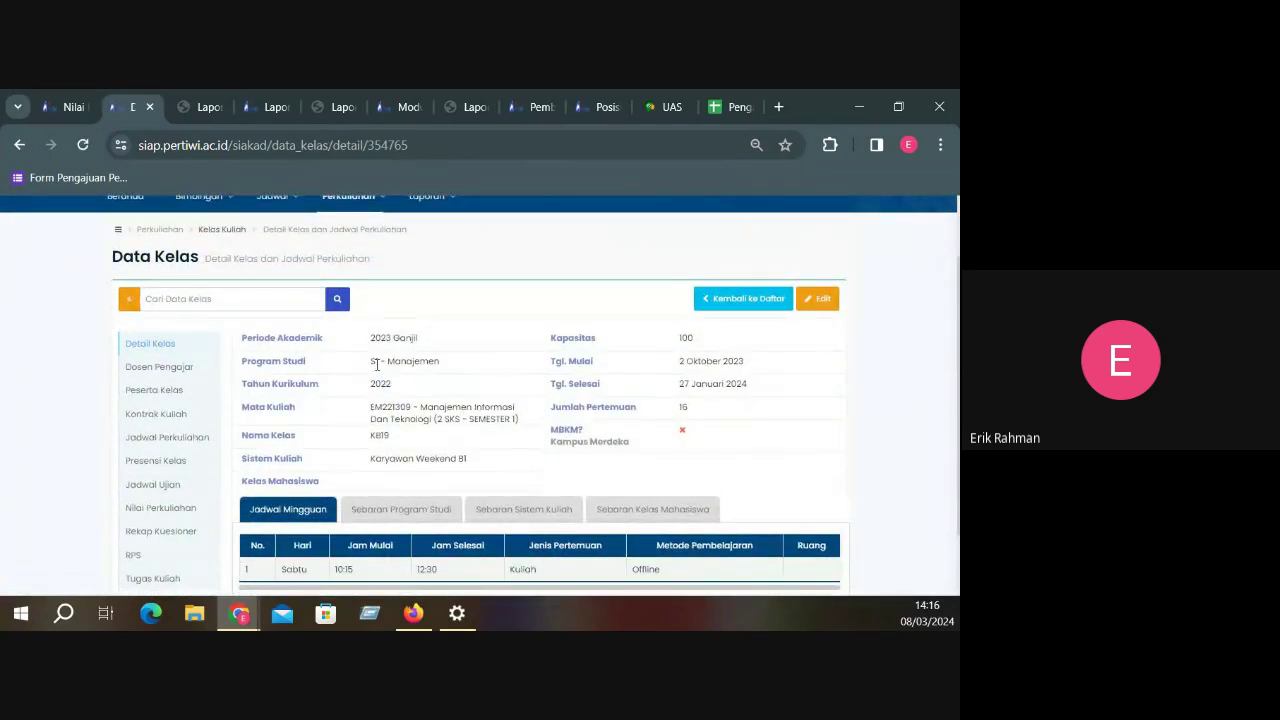
left_click_drag(368, 368, 450, 370)
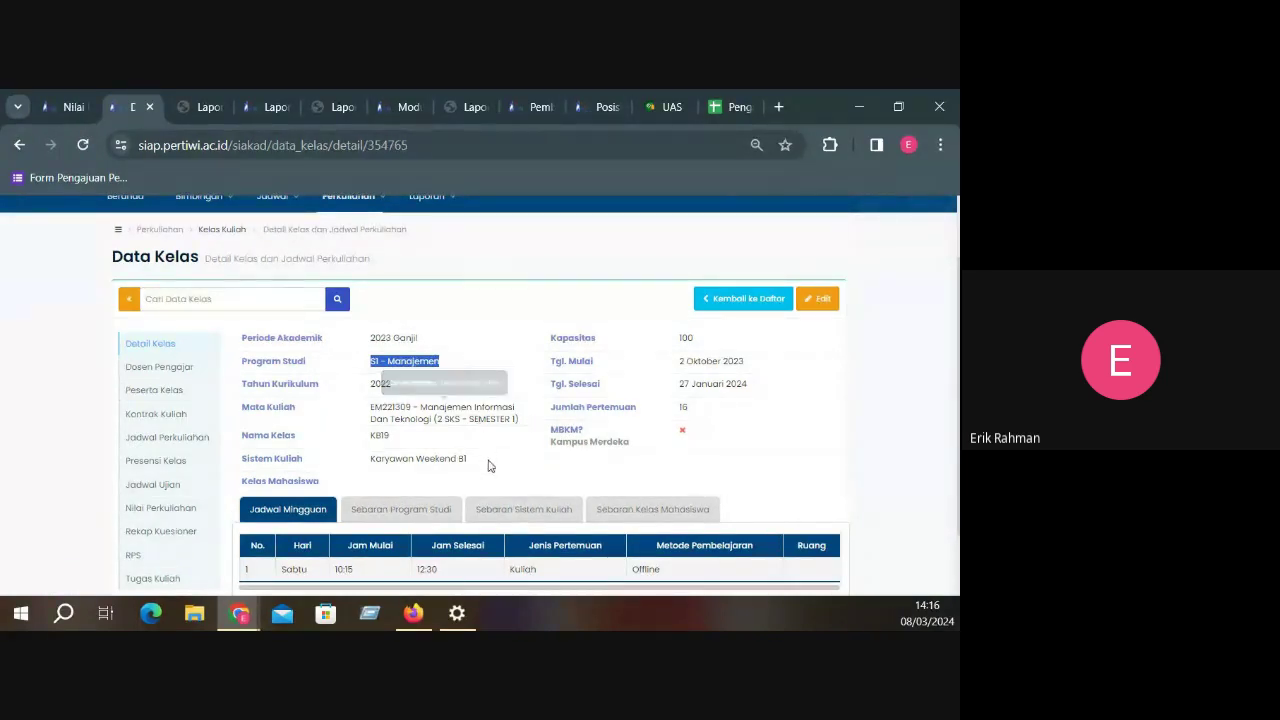
left_click(440, 433)
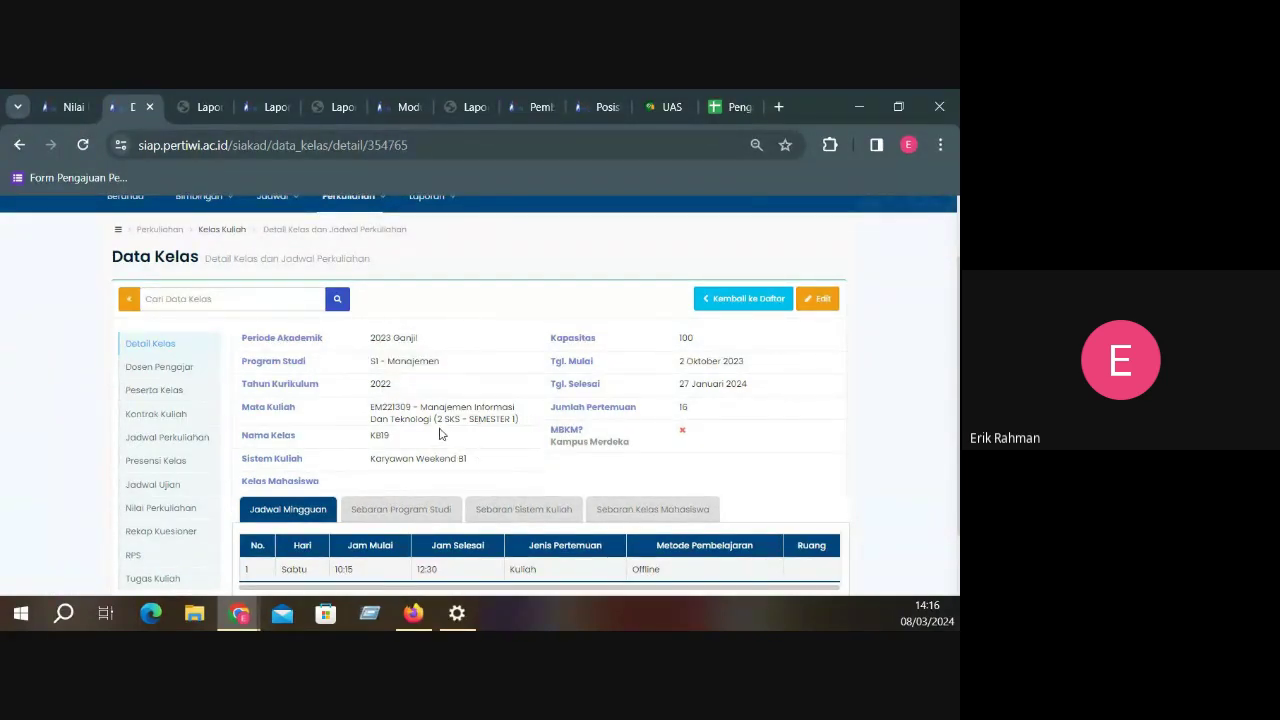
Check the Sistem Kuliah distribution and the Program Studi distribution of class KB19
left_click(512, 516)
scroll(472, 465, "down", 2)
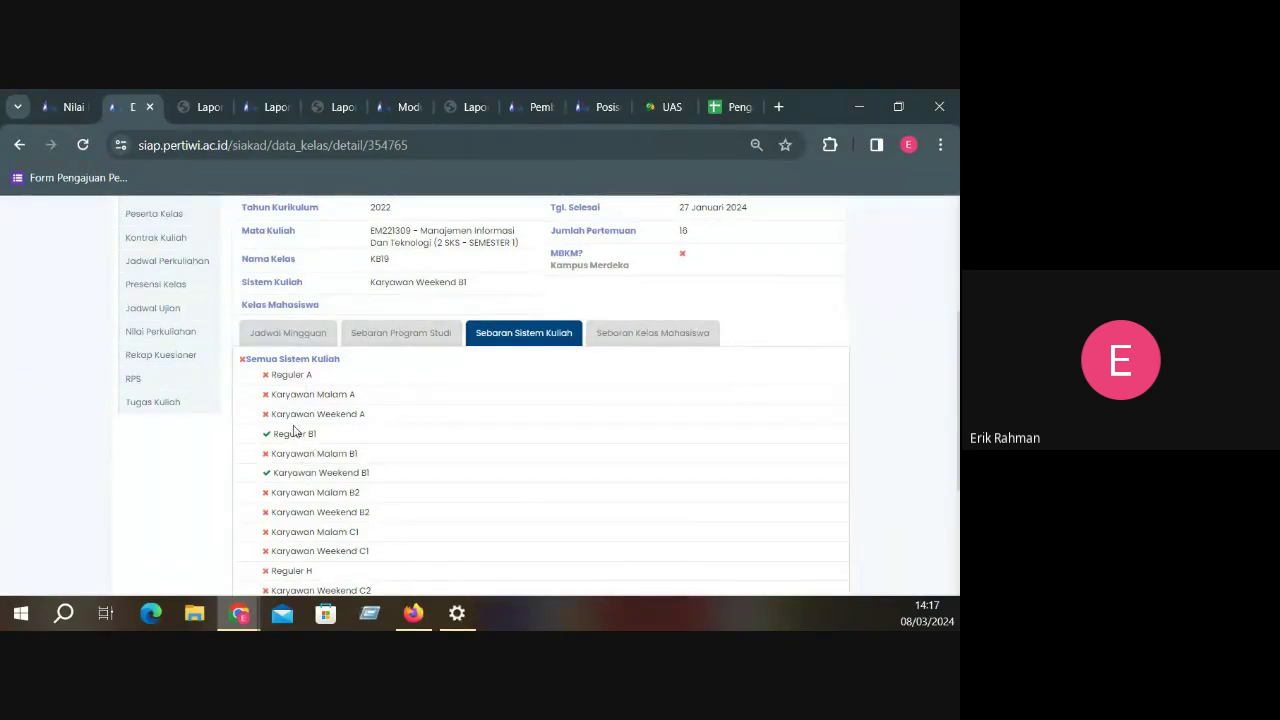
left_click(412, 333)
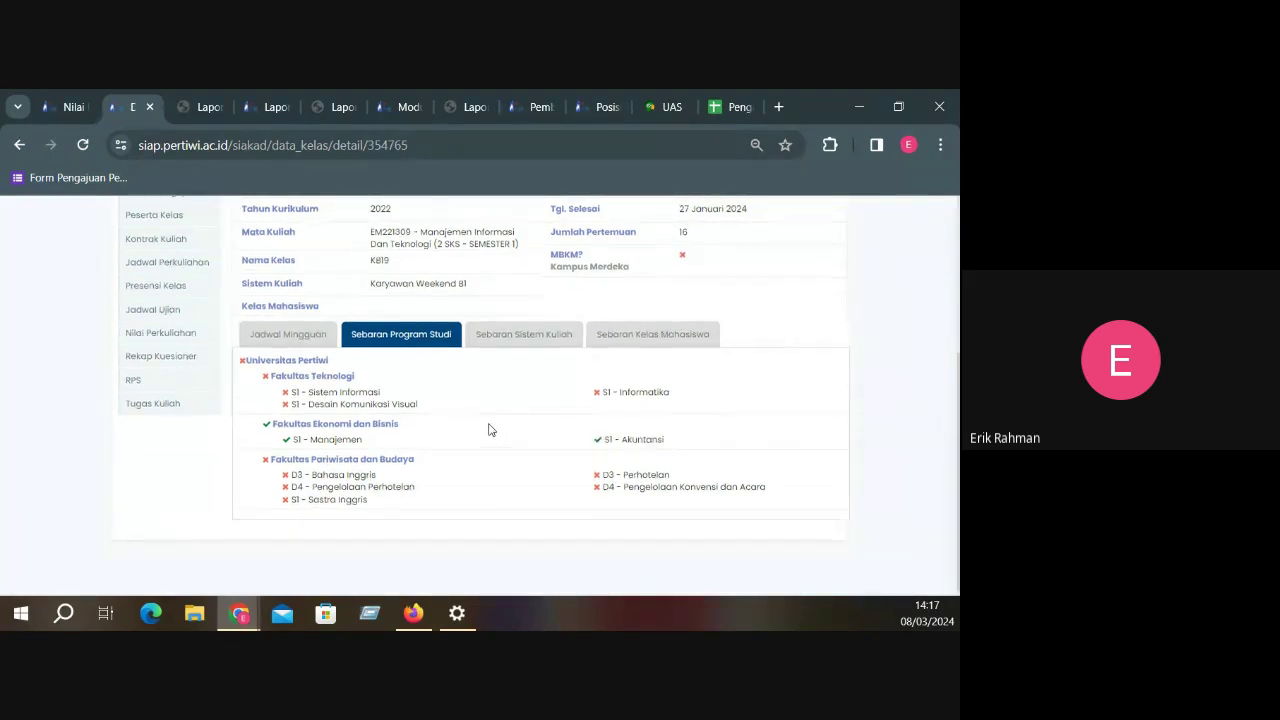
Compare class KB19's own Program Studi with the study programs marked in its distribution list
scroll(489, 430, "up", 3)
left_click_drag(401, 357, 469, 366)
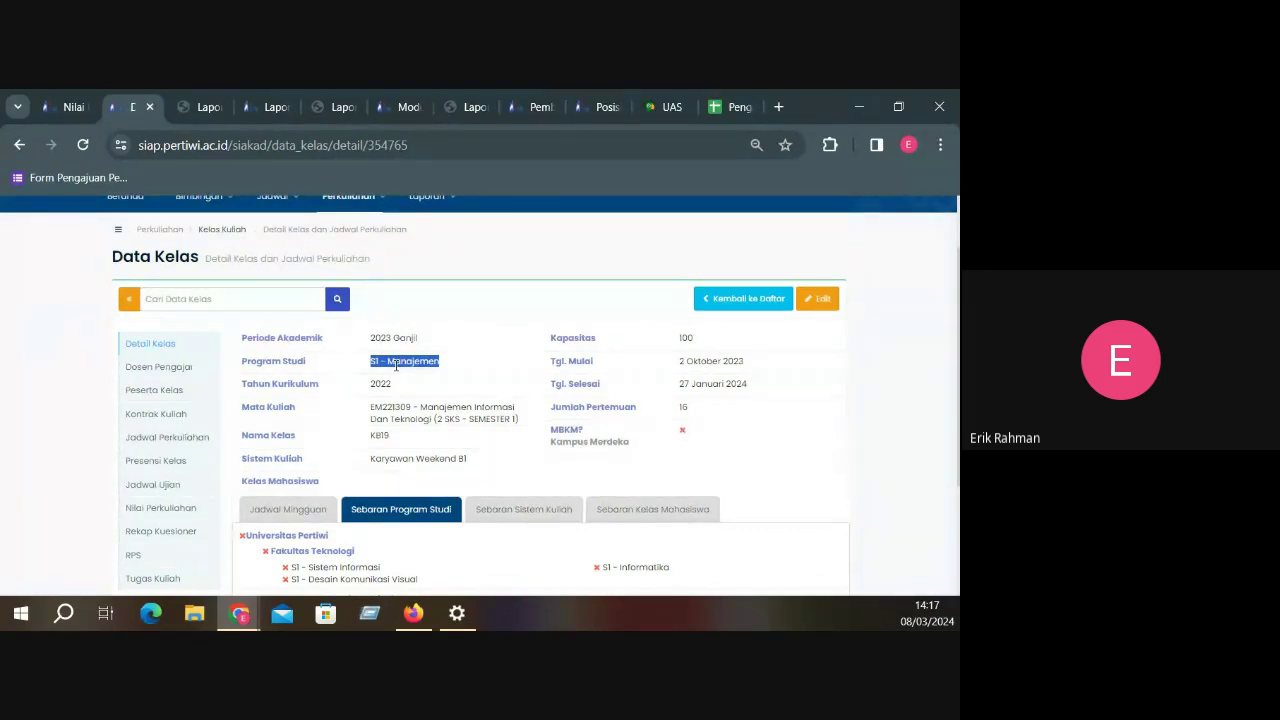
left_click(405, 378)
left_click_drag(372, 366, 450, 362)
left_click_drag(438, 363, 363, 366)
scroll(420, 440, "down", 1)
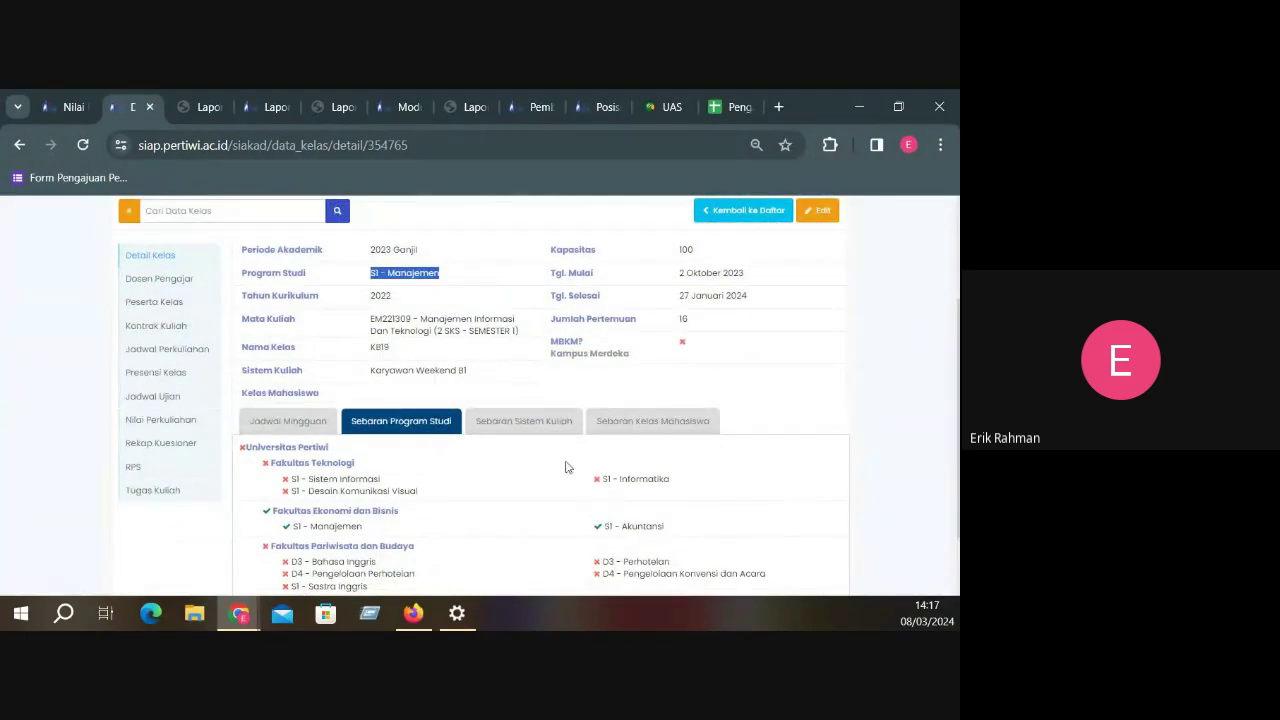
left_click_drag(463, 276, 362, 281)
Review the PA11 student grade report again from start to end
left_click(337, 106)
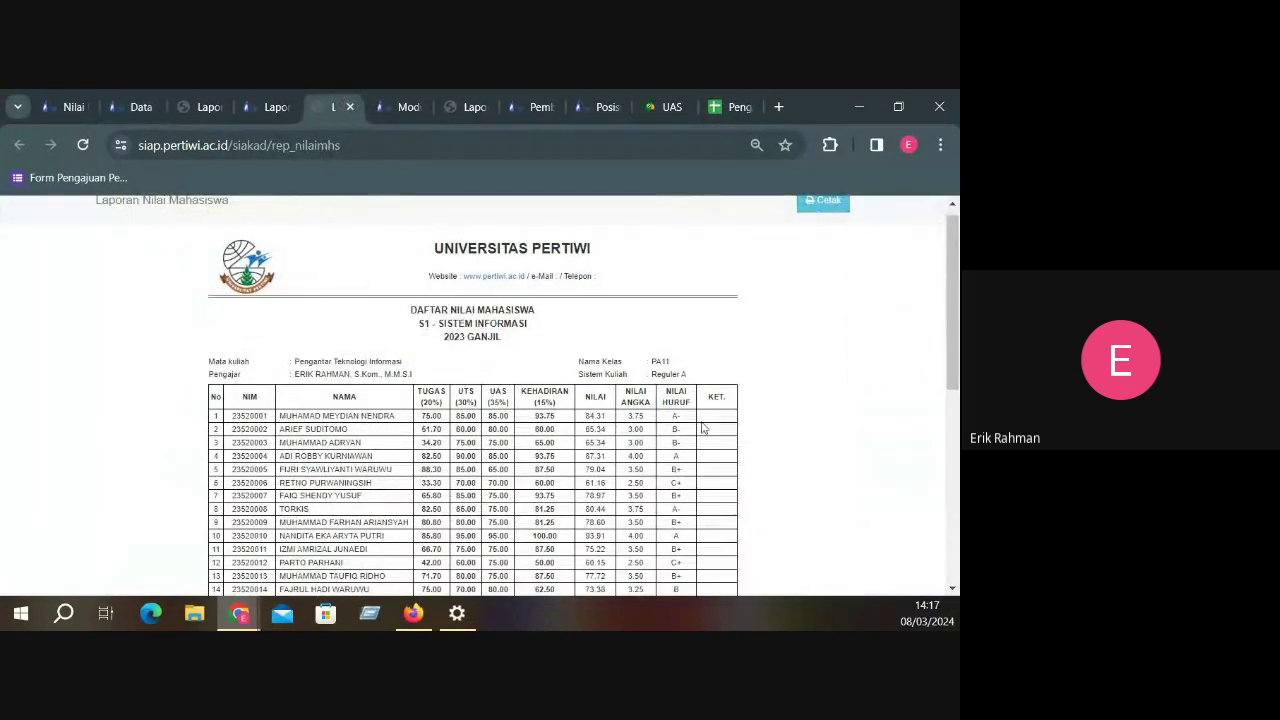
scroll(707, 472, "down", 5)
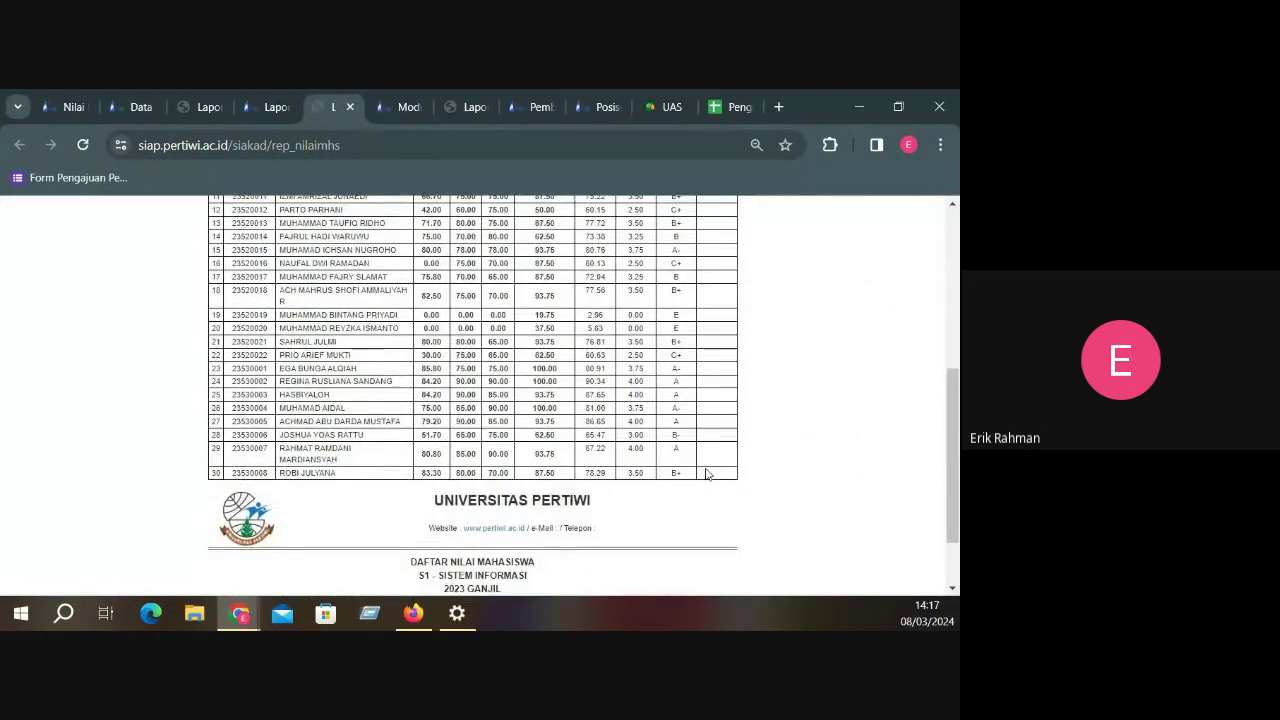
scroll(707, 472, "up", 5)
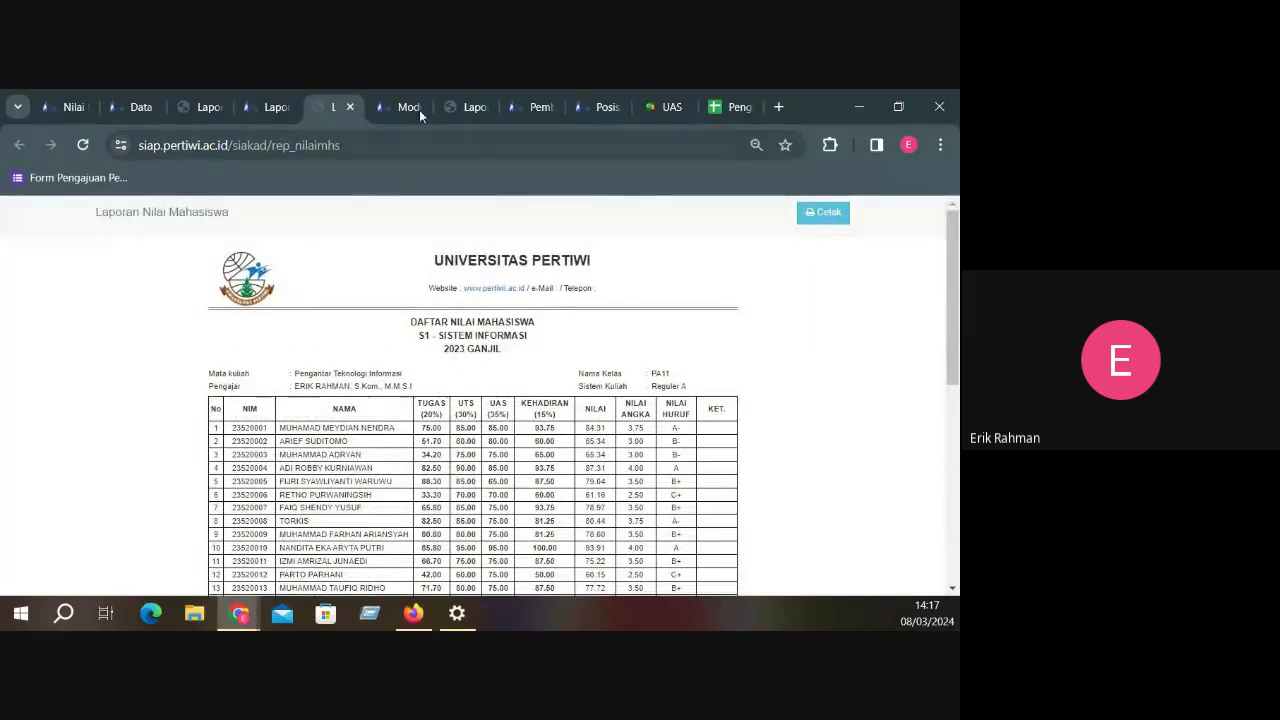
Return to class KB19's details and open its Nilai Perkuliahan page
left_click(278, 90)
left_click(210, 90)
left_click(142, 90)
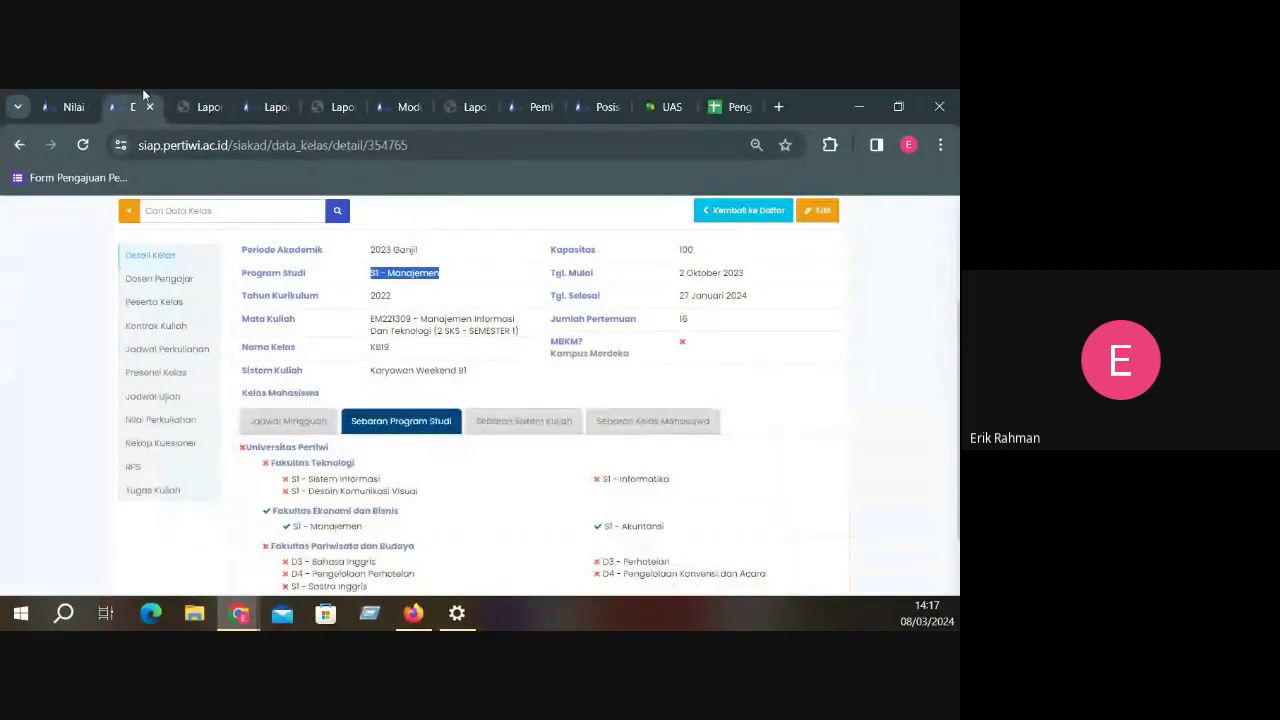
left_click(166, 421)
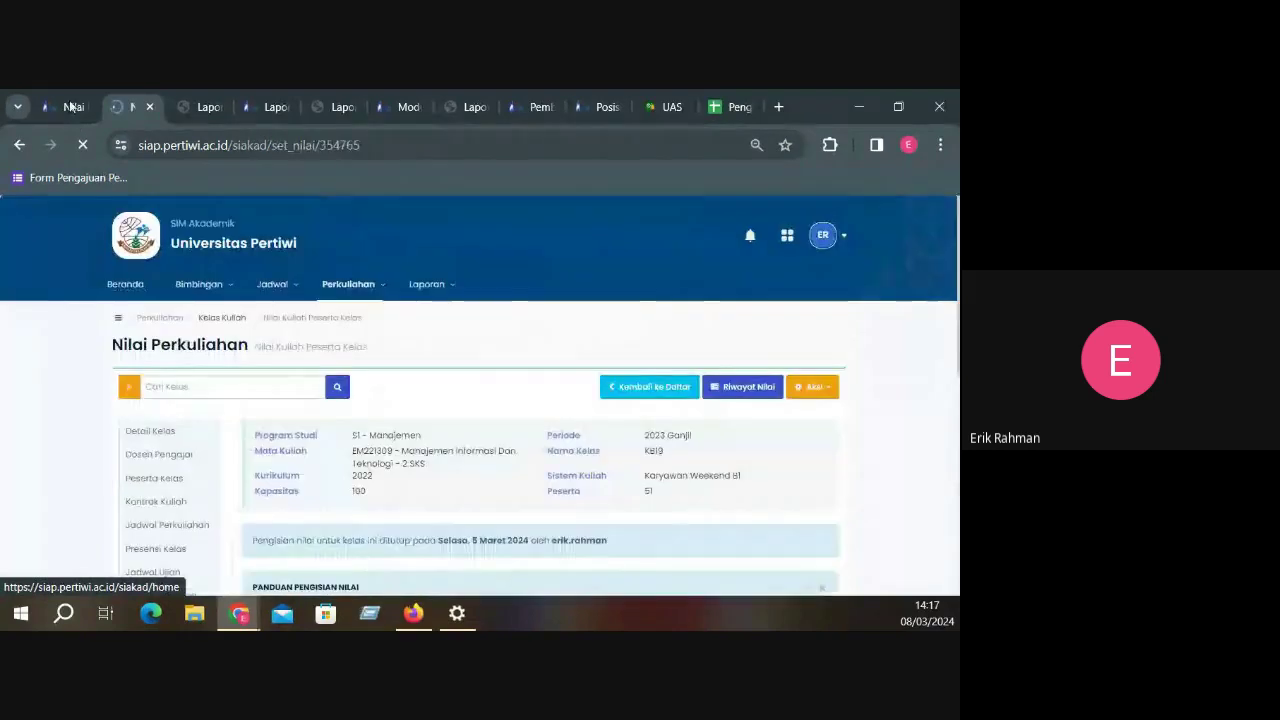
Lock the grades of class PA11 with Kunci Nilai, confirm it, and check which actions are still offered
left_click(77, 115)
scroll(400, 354, "down", 3)
scroll(815, 300, "up", 2)
left_click(815, 300)
left_click(800, 405)
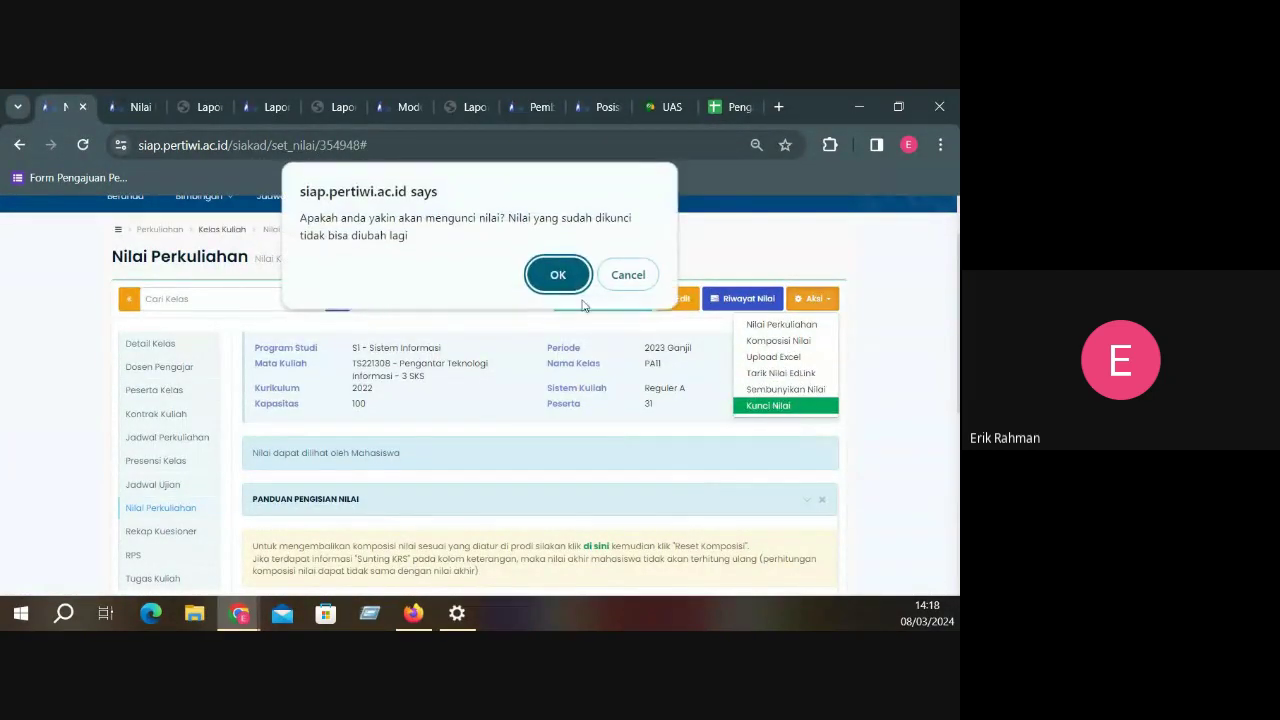
left_click(570, 283)
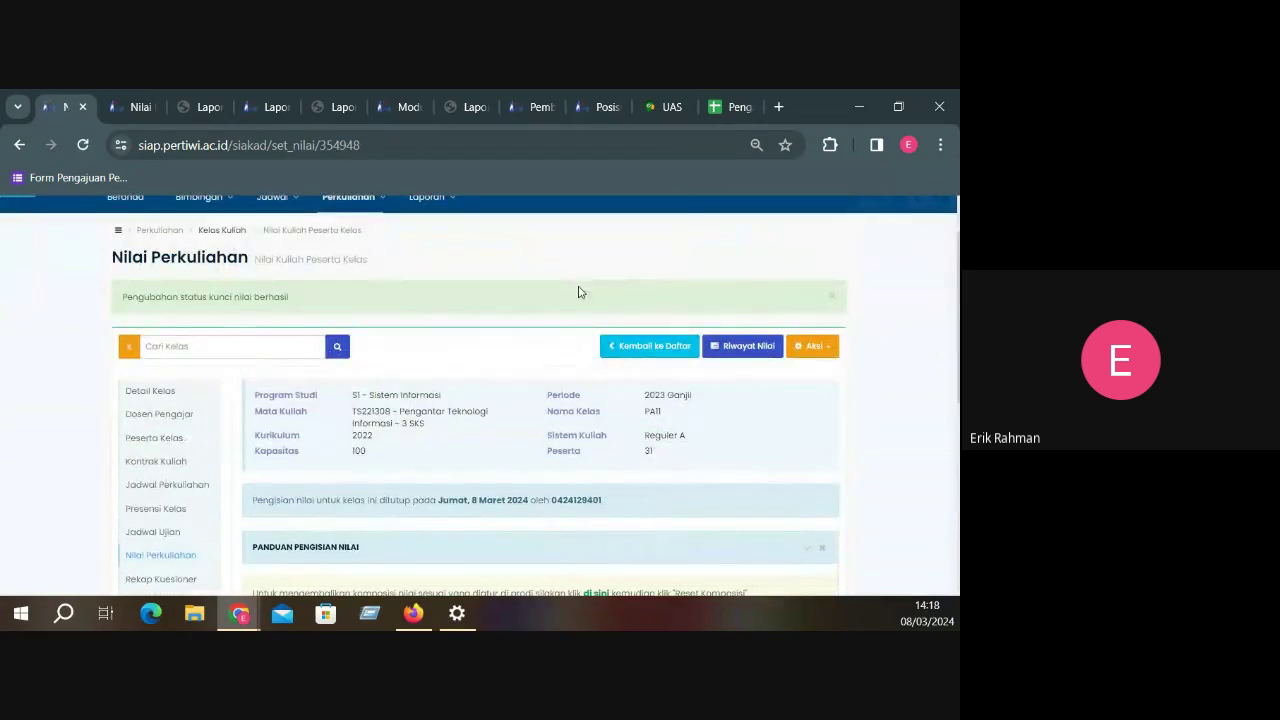
left_click(812, 346)
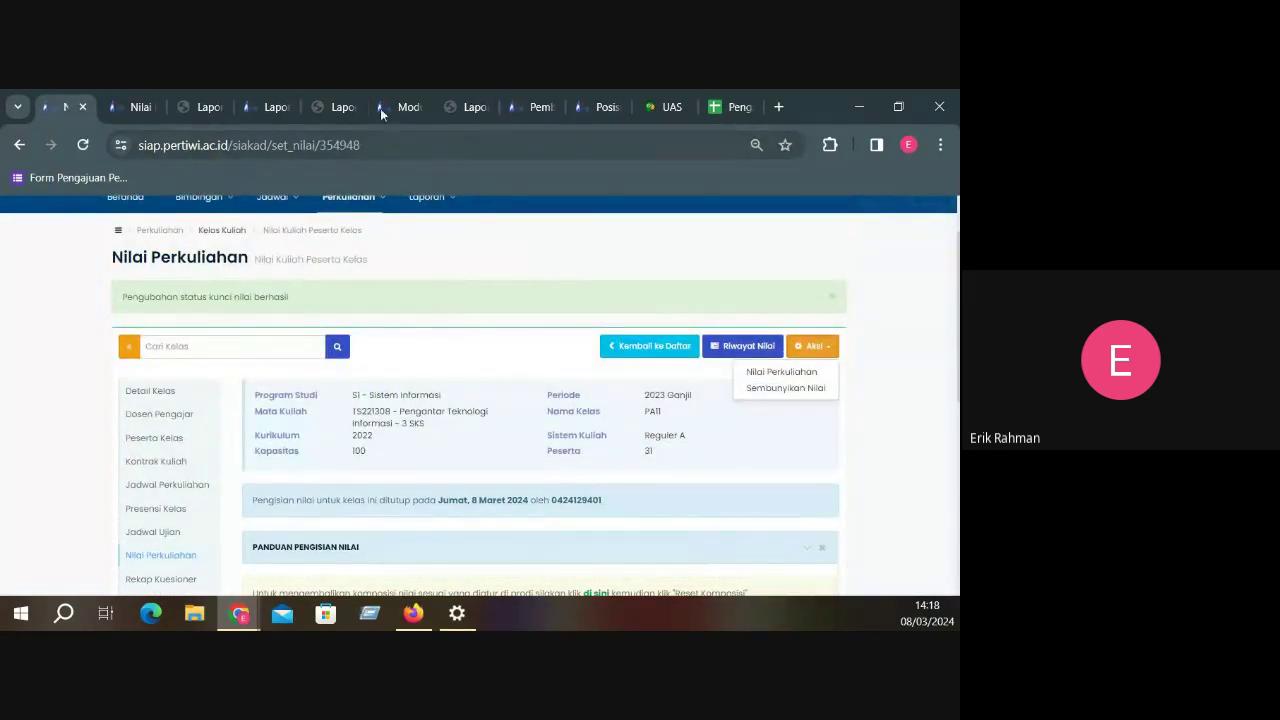
Reload the PA11 student grade report after locking the class grades
left_click(340, 107)
left_click(83, 145)
left_click(540, 291)
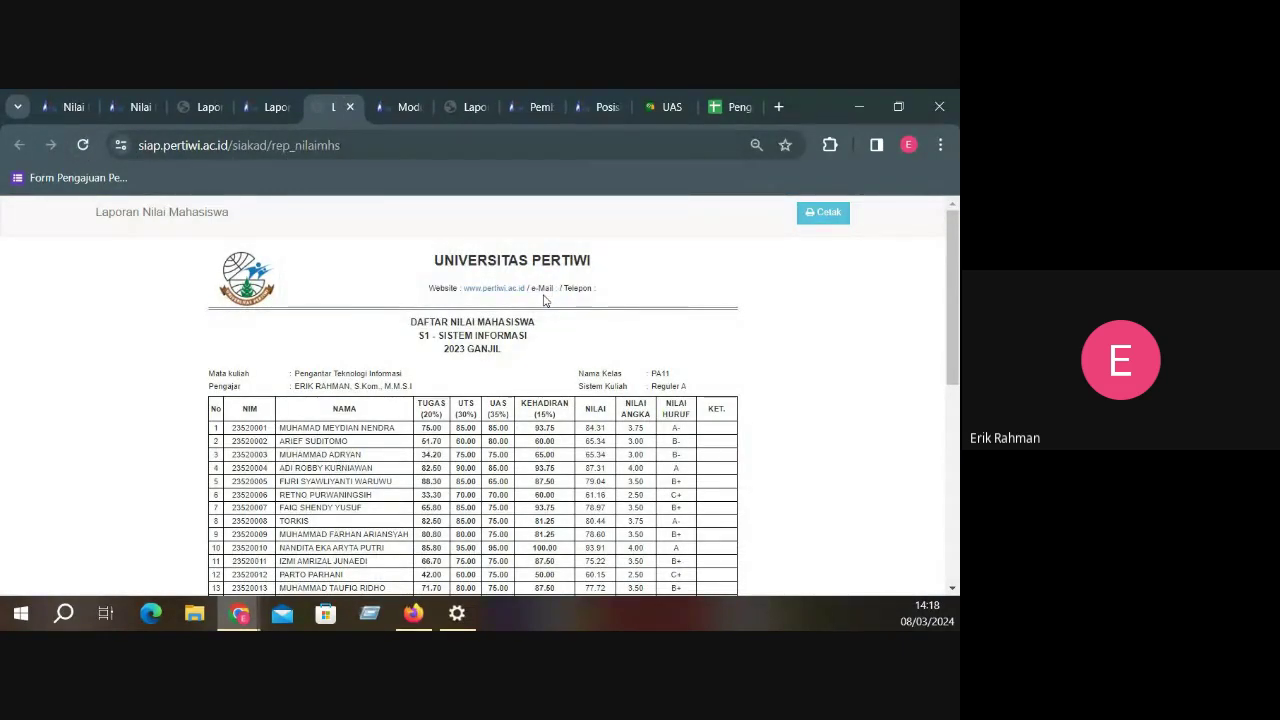
key("F5")
left_click(530, 288)
Reduce the report page's zoom to 67% and examine the complete PA11 grade list
scroll(704, 354, "down", 5)
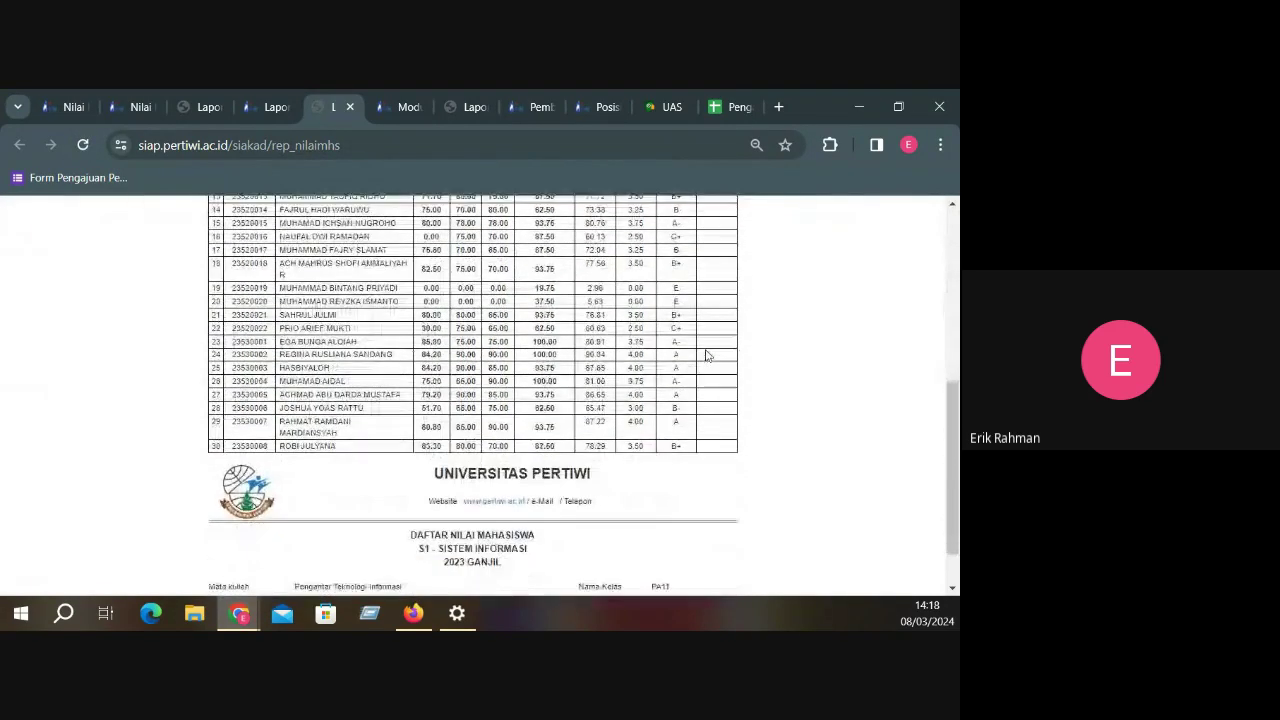
scroll(771, 443, "down", 2)
key("ctrl+minus")
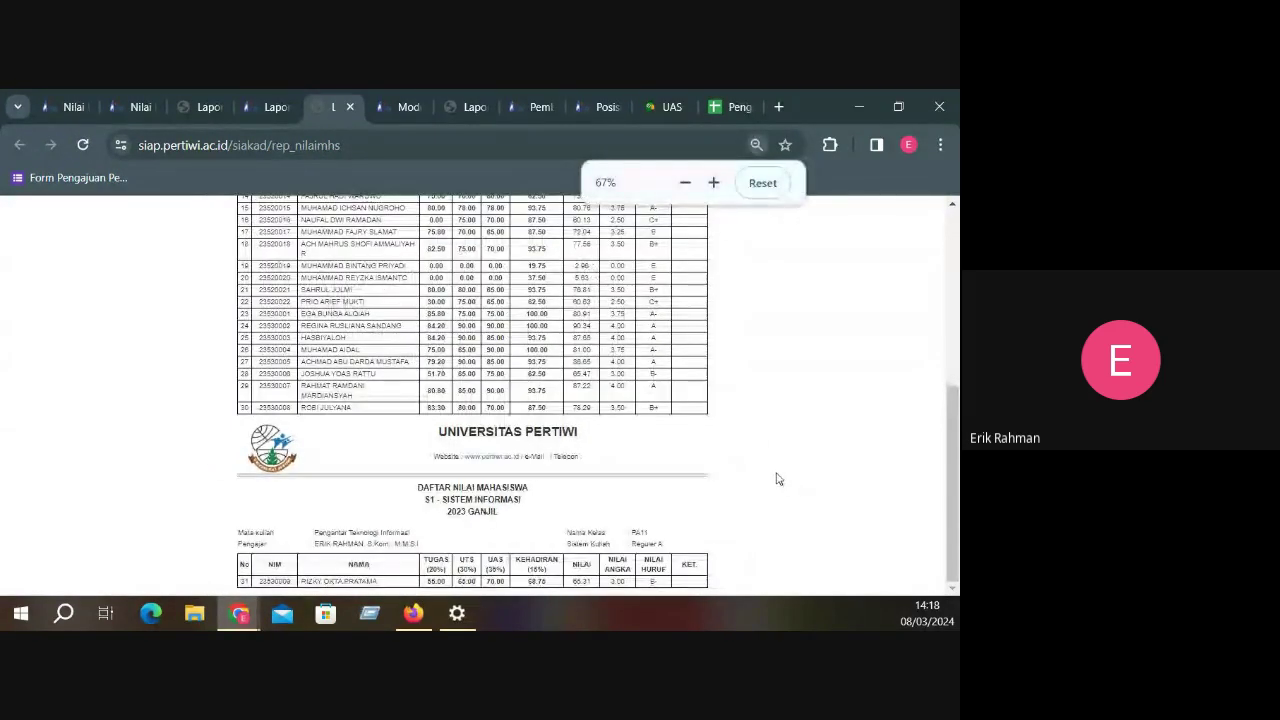
scroll(700, 478, "up", 5)
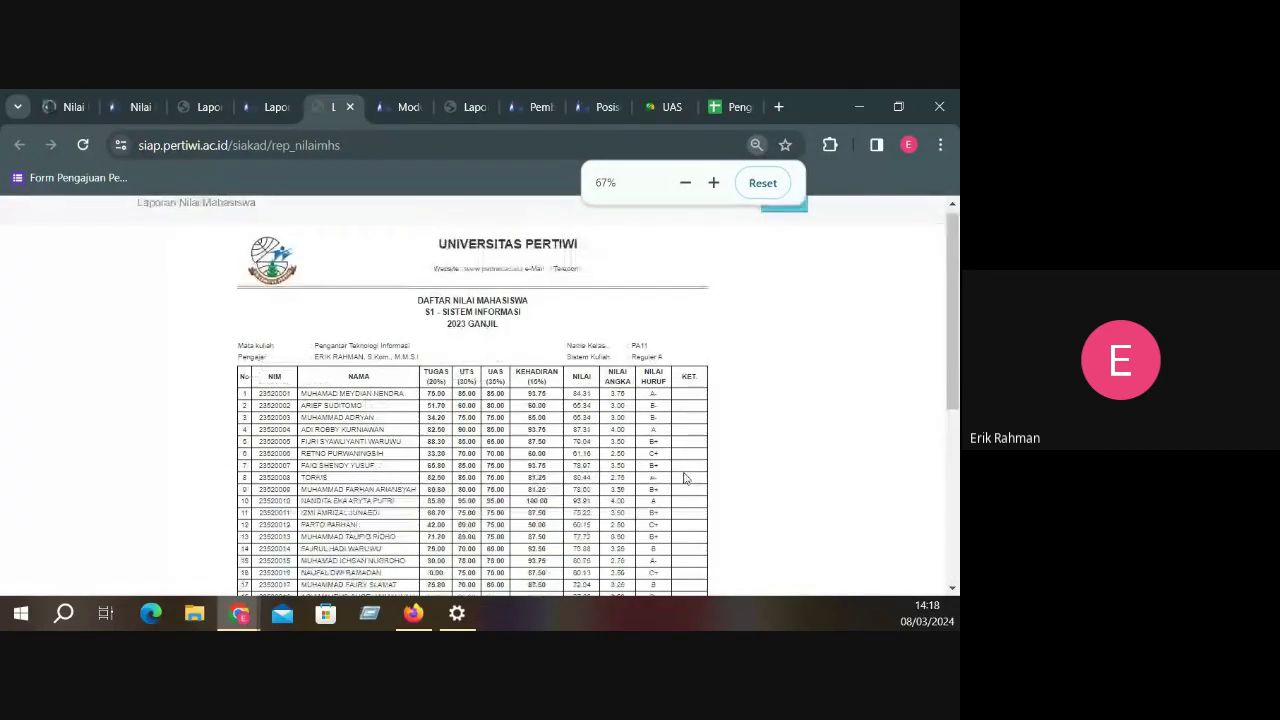
scroll(684, 478, "down", 5)
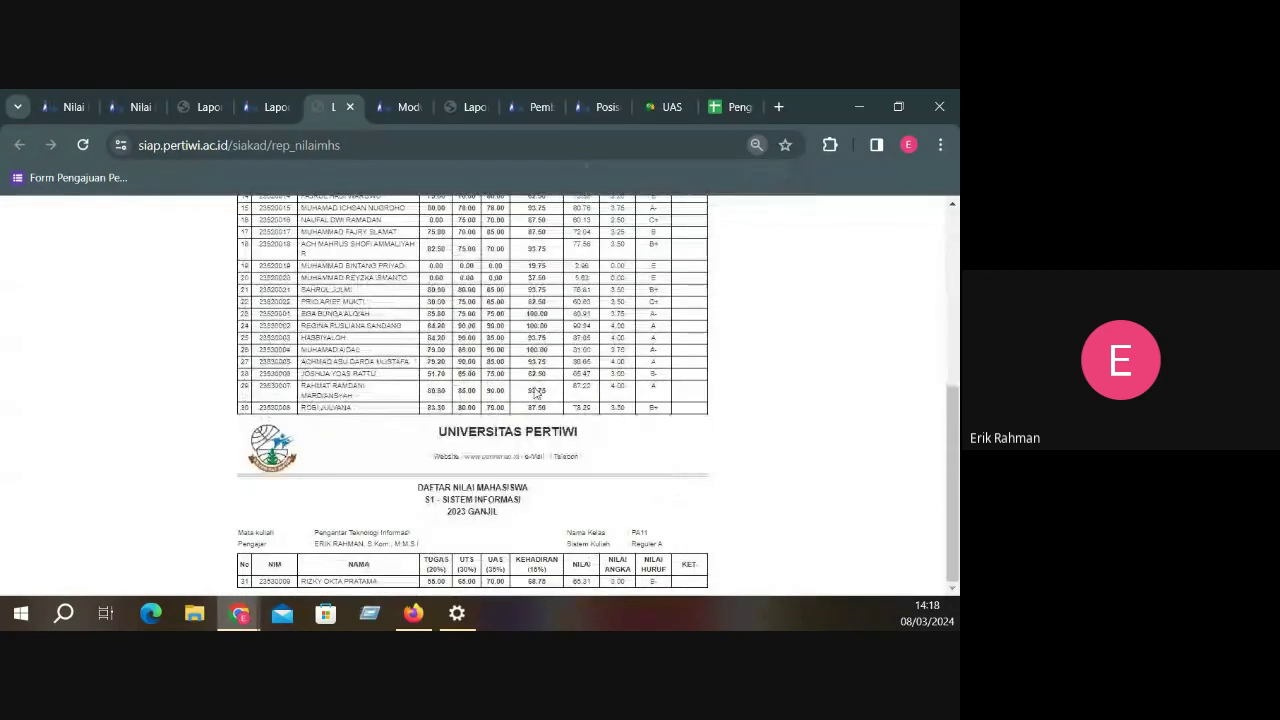
scroll(663, 551, "up", 5)
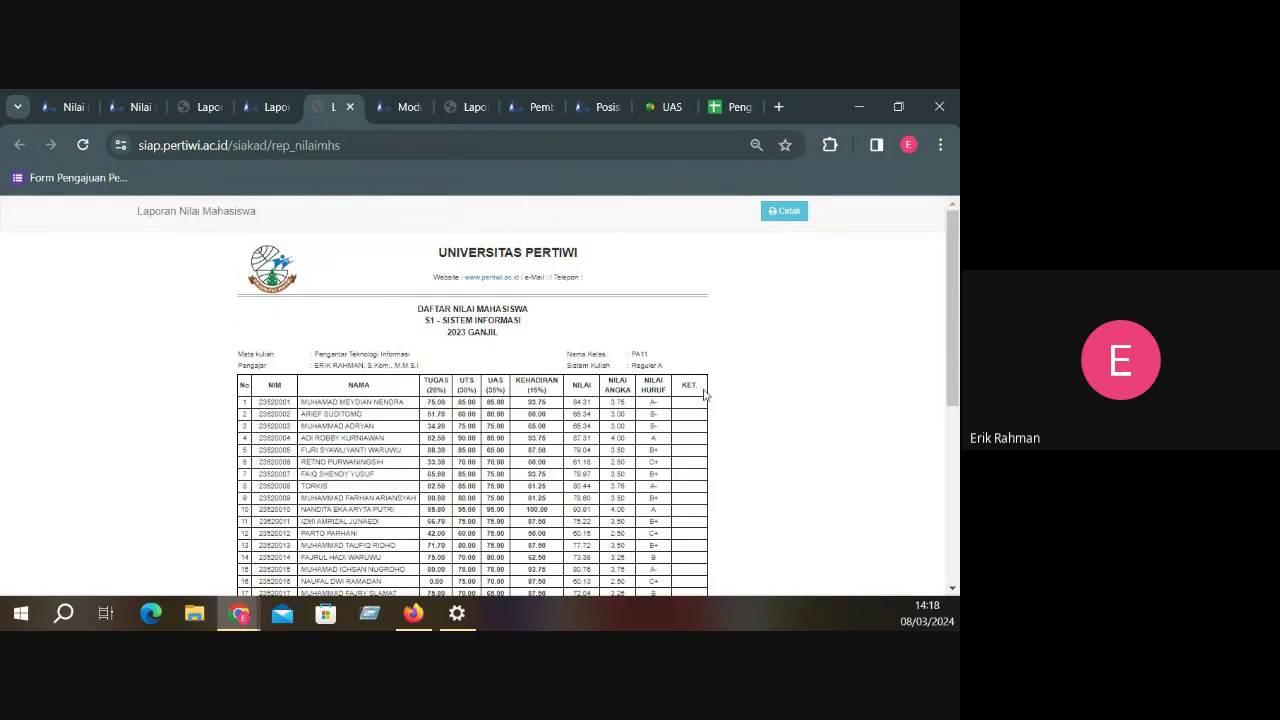
Try to find class PA11 in the Kelas Perkuliahan field of the Laporan Nilai Mahasiswa form
left_click(262, 107)
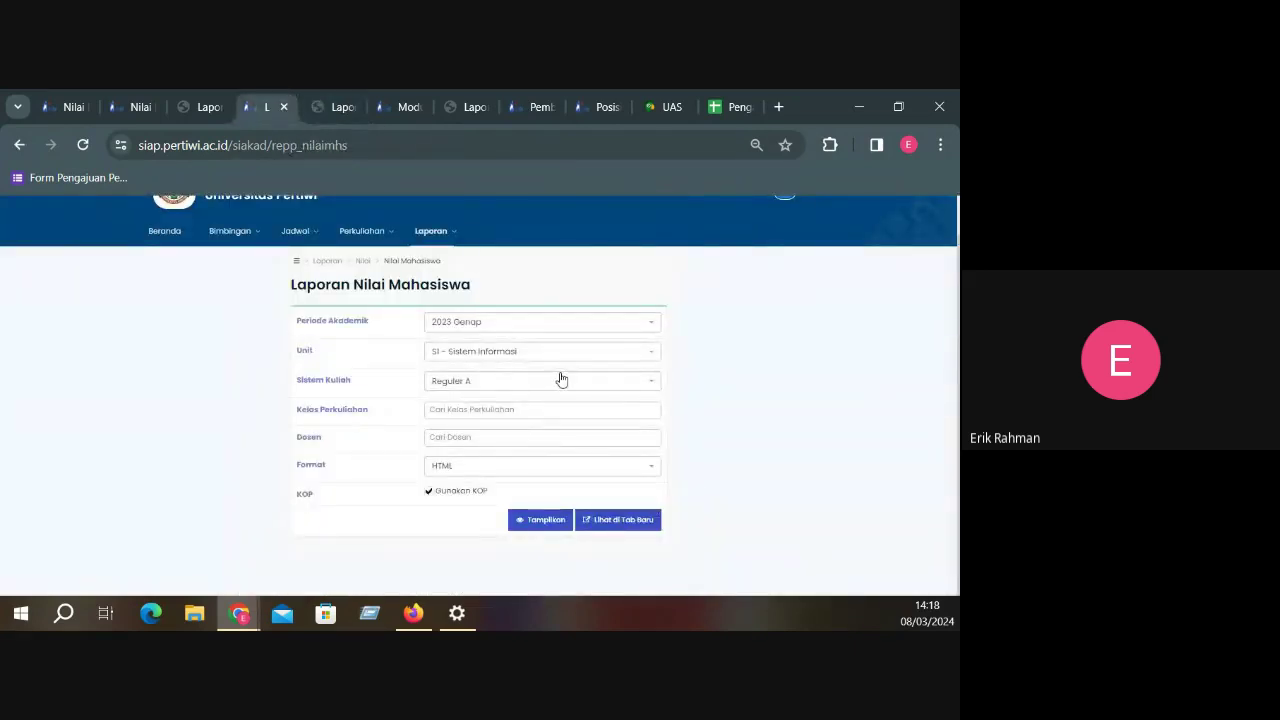
left_click(524, 410)
type("Pal")
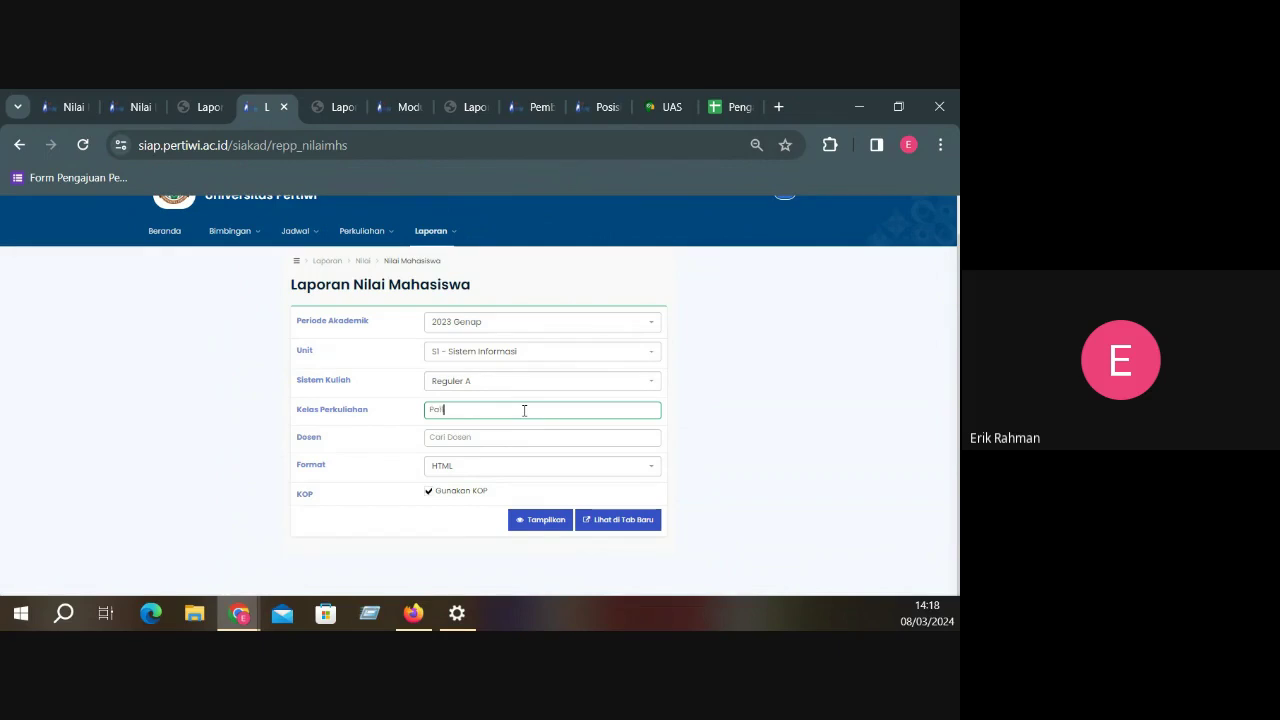
key("Return")
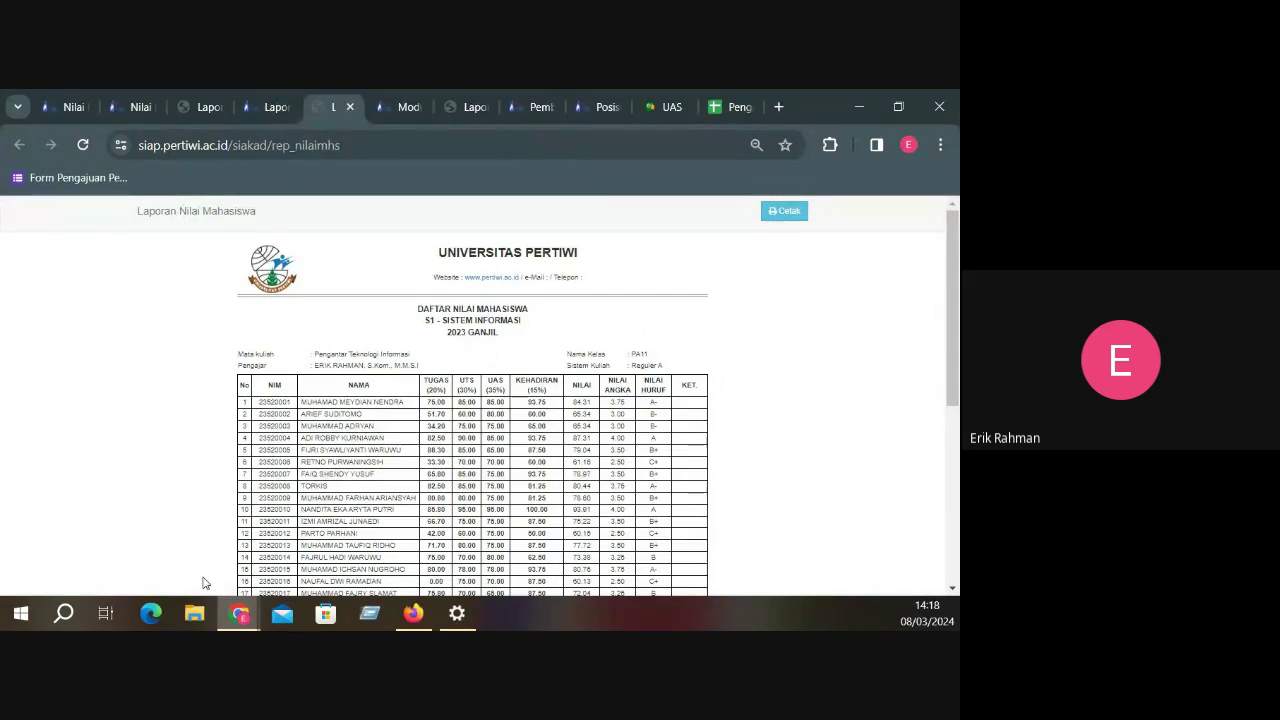
Open Laporan Perkuliahan PTI.pdf from File Explorer in Edge and maximize its window
left_click(181, 617)
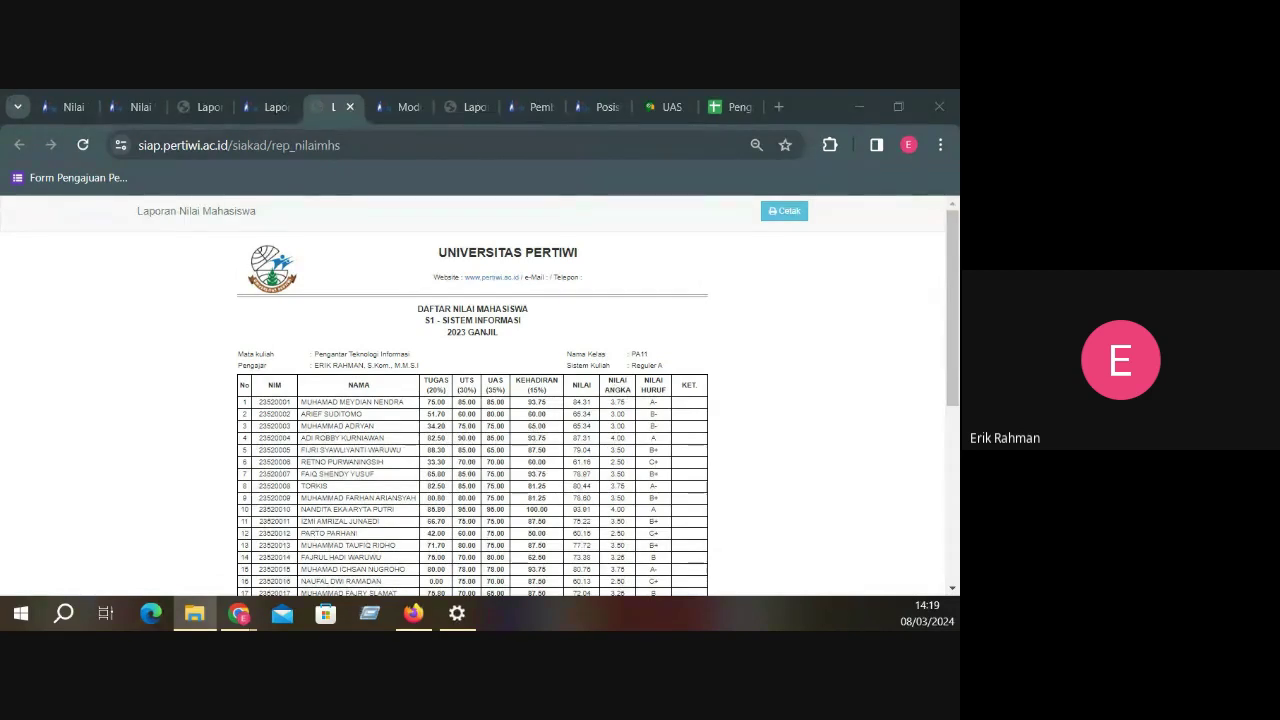
key("alt+Tab")
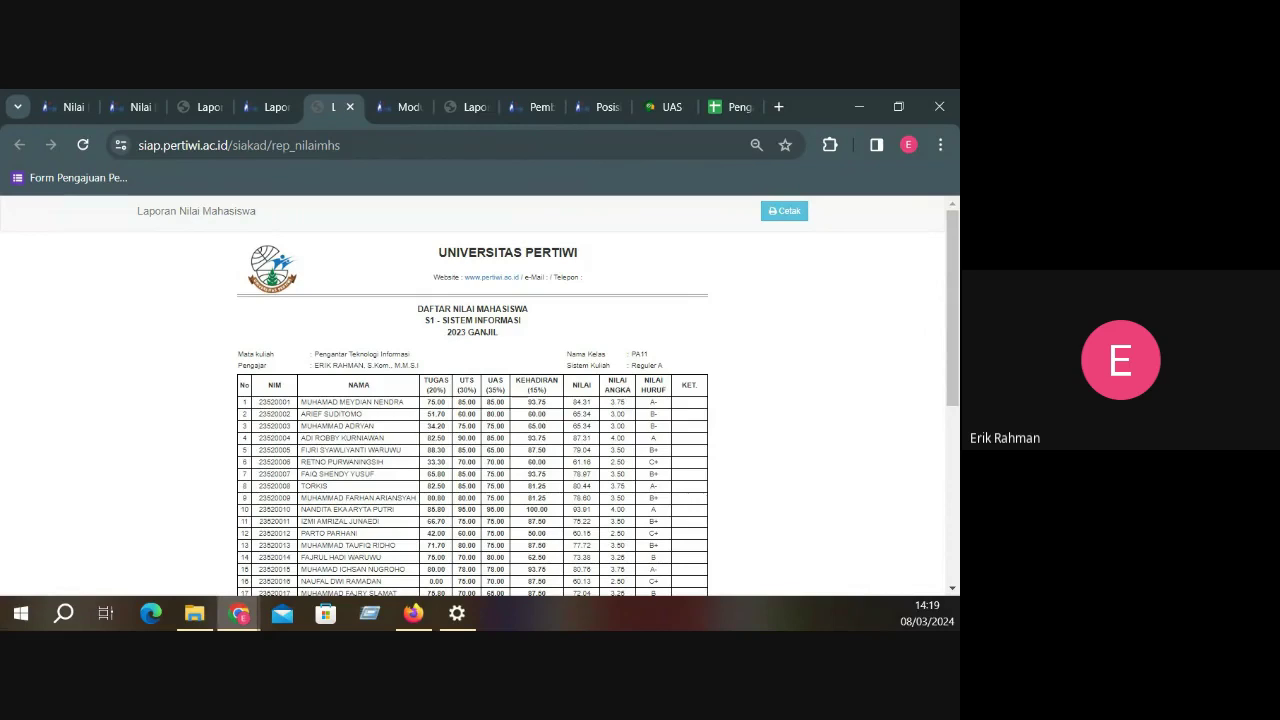
key("alt+Tab")
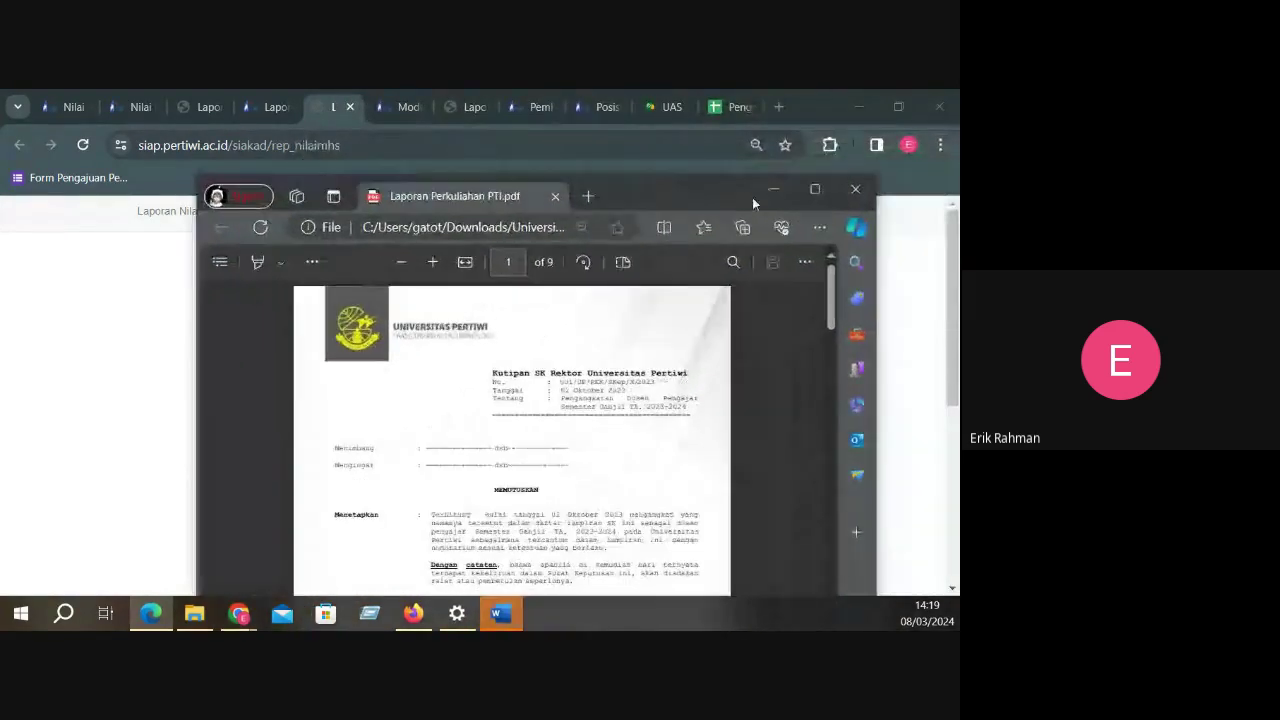
left_click(818, 191)
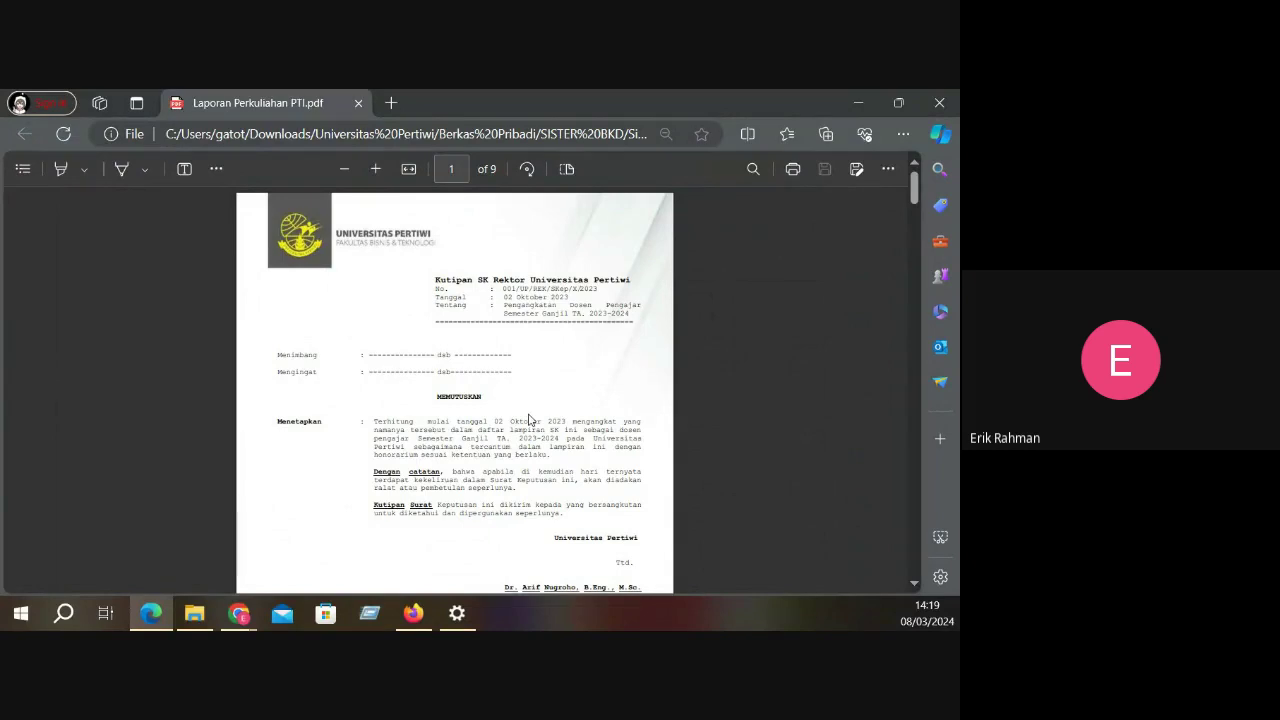
Examine the Kutipan SK Rektor on the PDF's first two pages, including the lecturer's course and SKS table
scroll(390, 337, "down", 3)
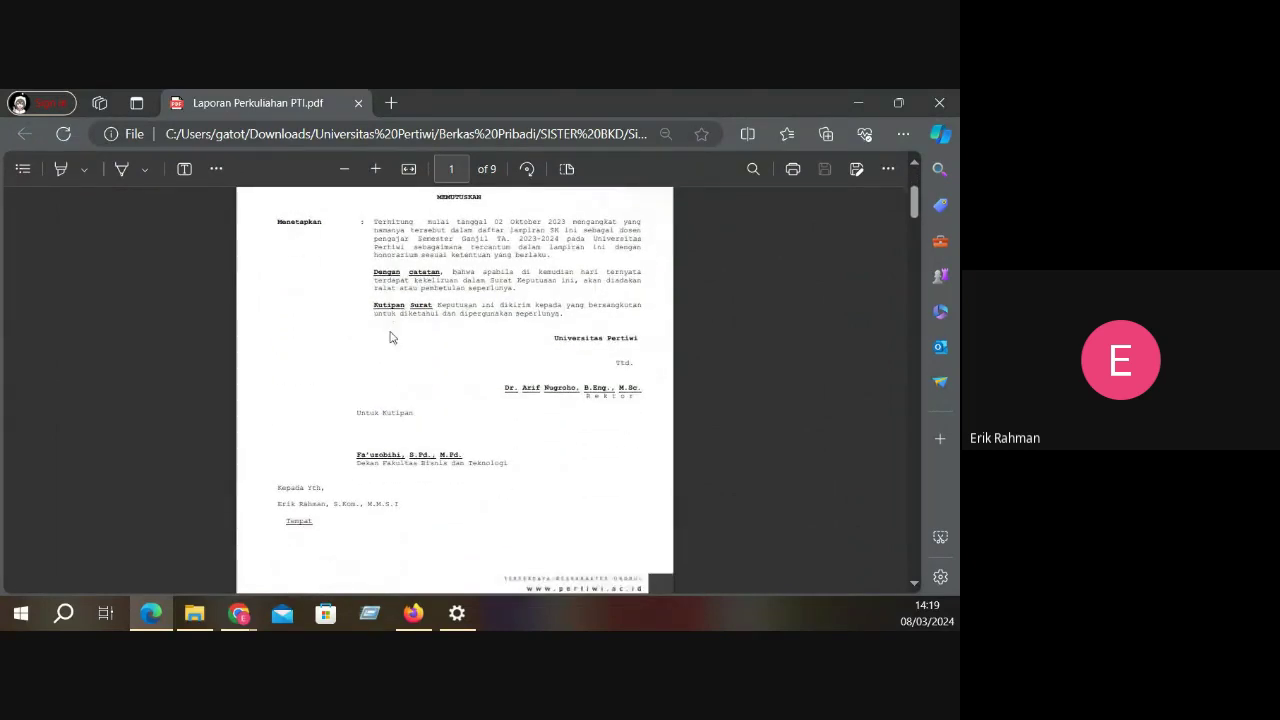
scroll(390, 337, "down", 6)
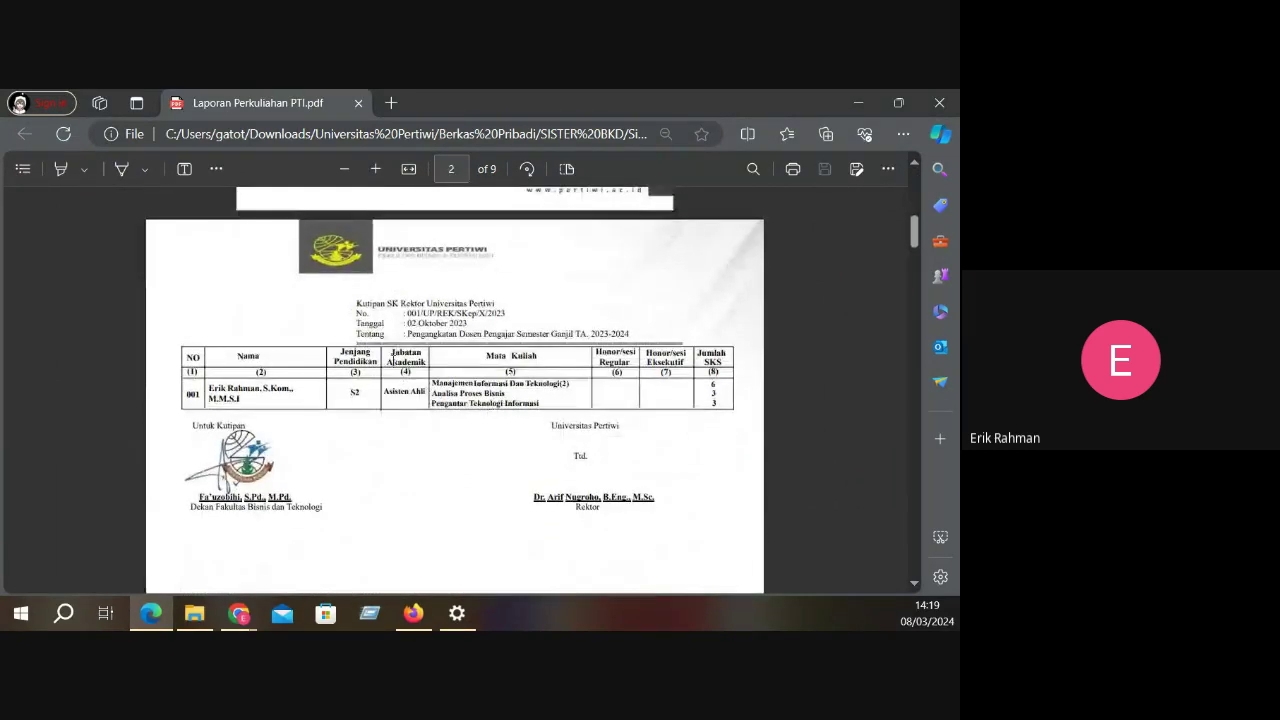
left_click_drag(209, 388, 462, 401)
left_click(463, 418)
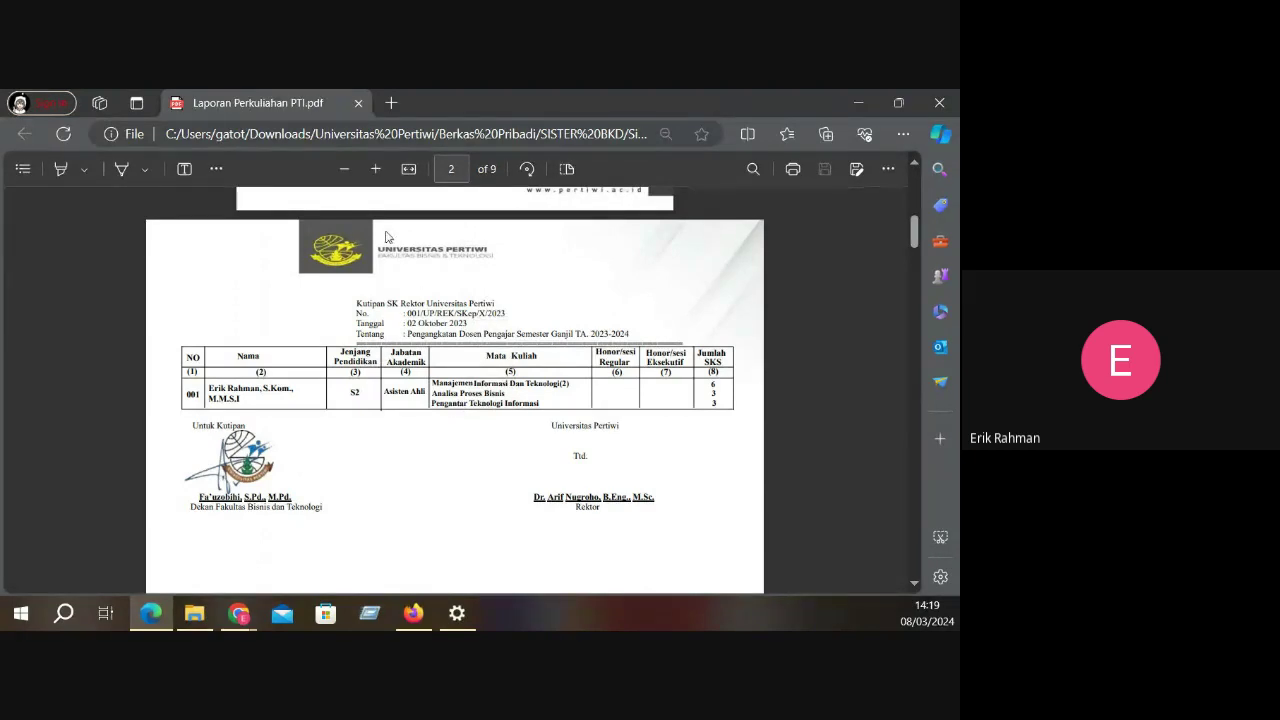
left_click_drag(445, 384, 537, 408)
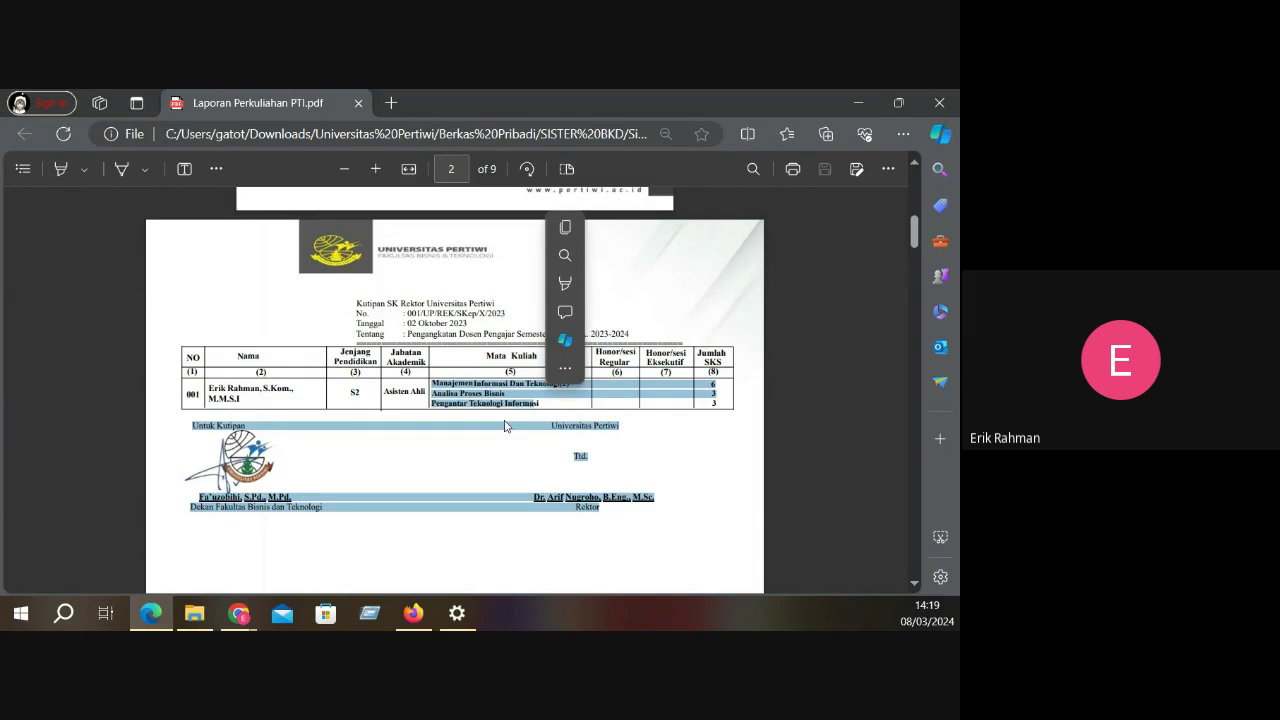
left_click(491, 448)
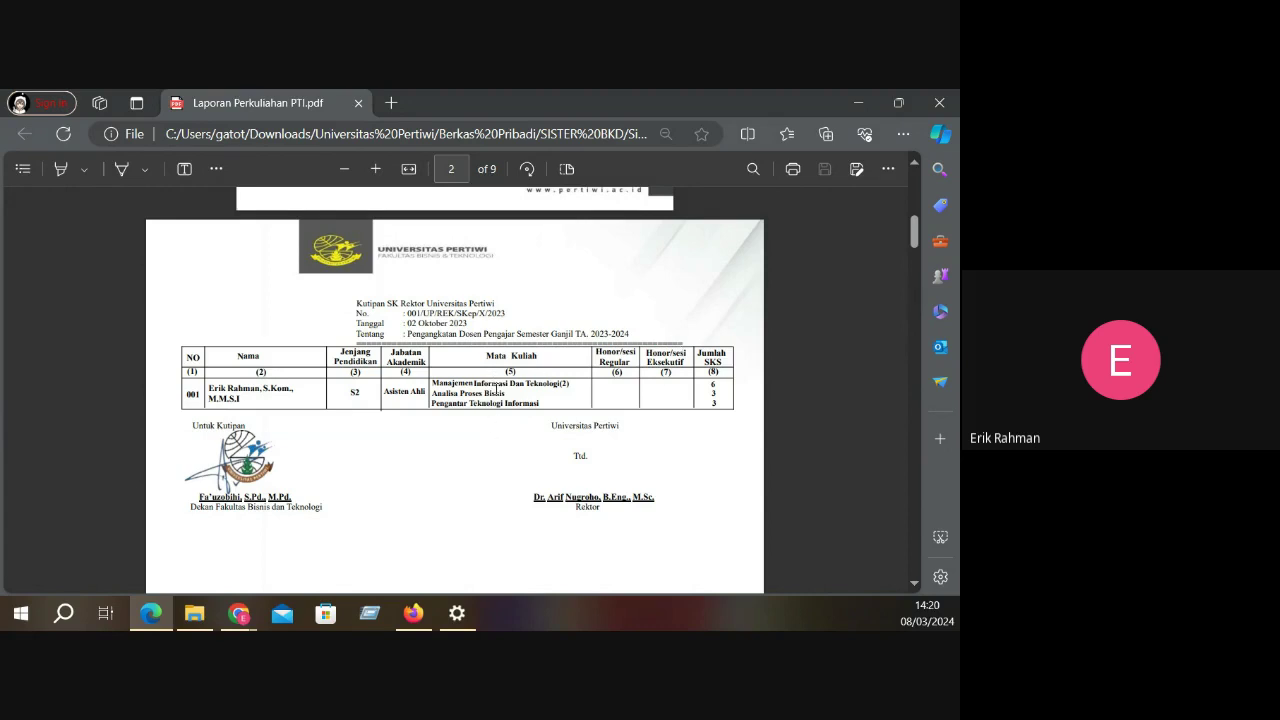
left_click_drag(439, 383, 484, 395)
left_click(527, 400)
scroll(710, 411, "down", 1)
scroll(709, 411, "up", 4)
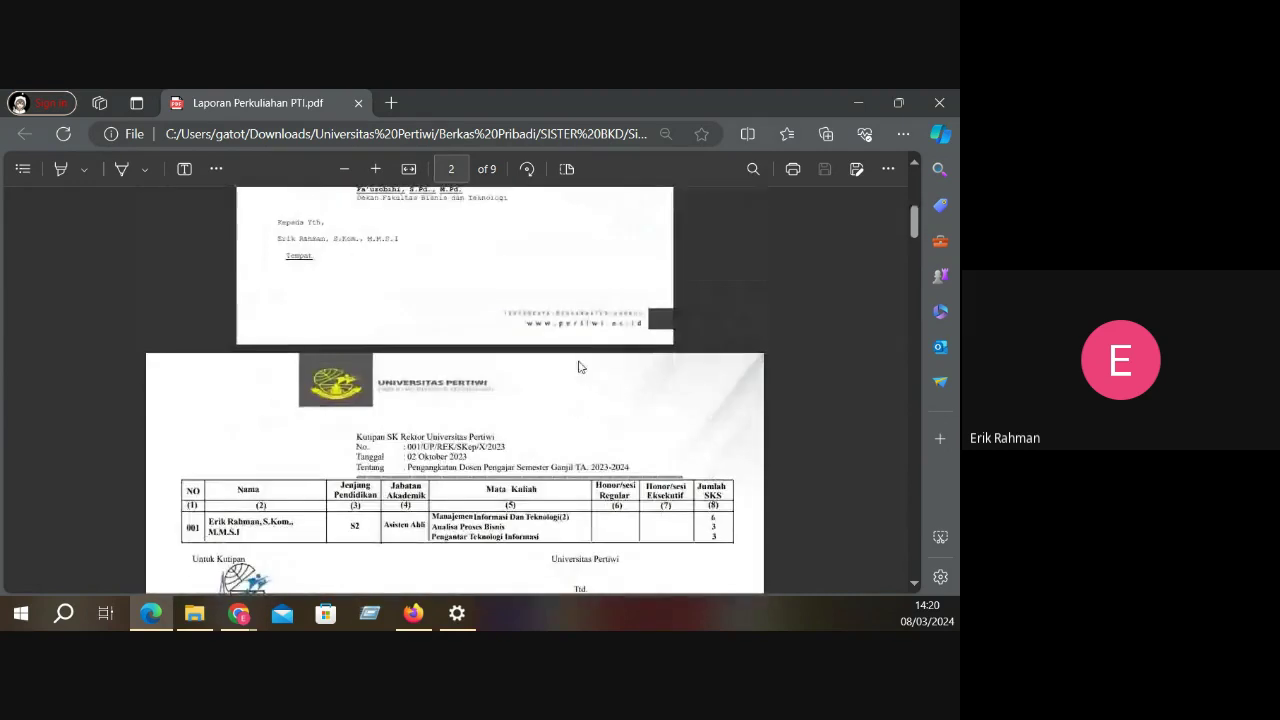
scroll(566, 337, "up", 2)
Review the Berita Acara pages for the midterm and final exams of Pengantar Teknologi Informasi
scroll(493, 342, "down", 10)
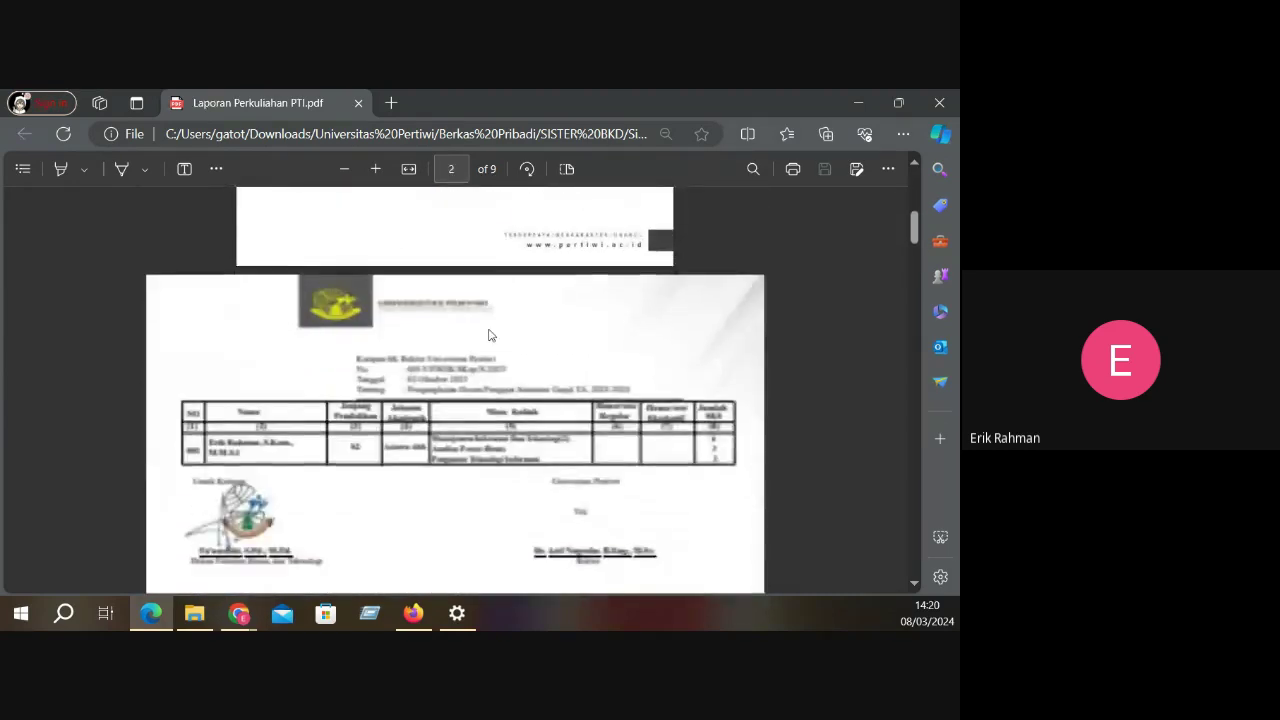
scroll(493, 342, "down", 1)
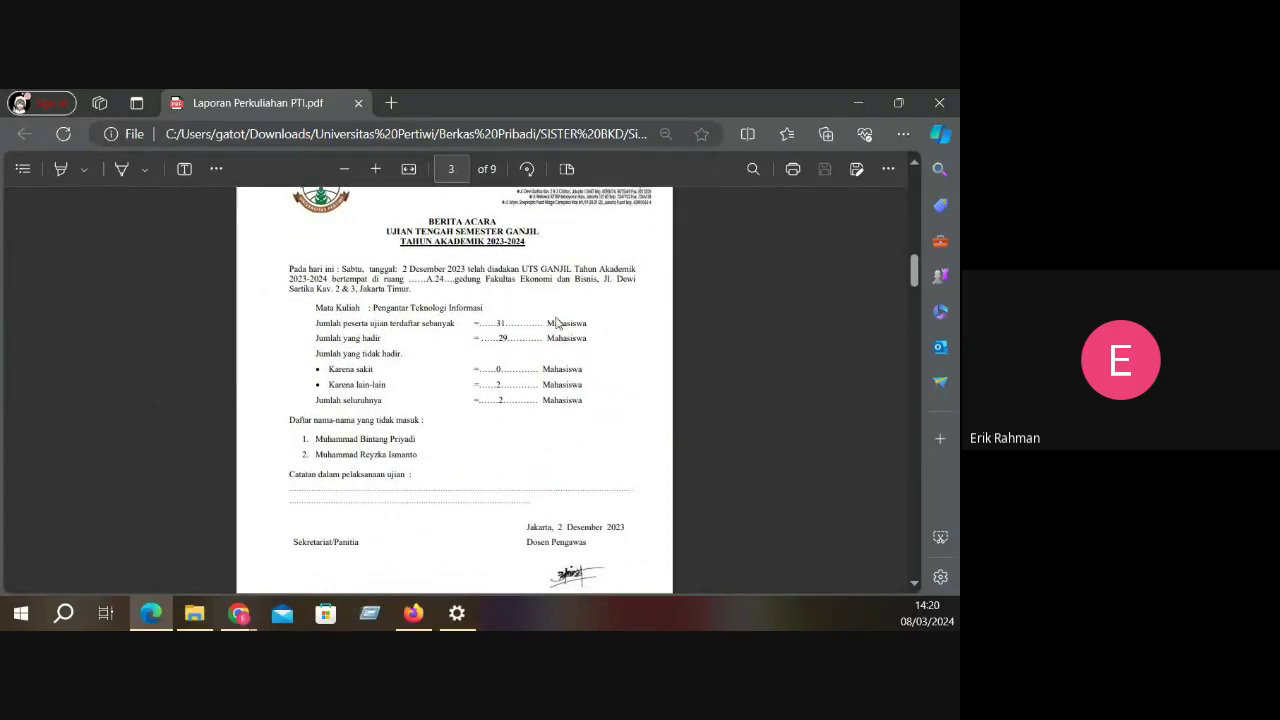
scroll(547, 321, "down", 3)
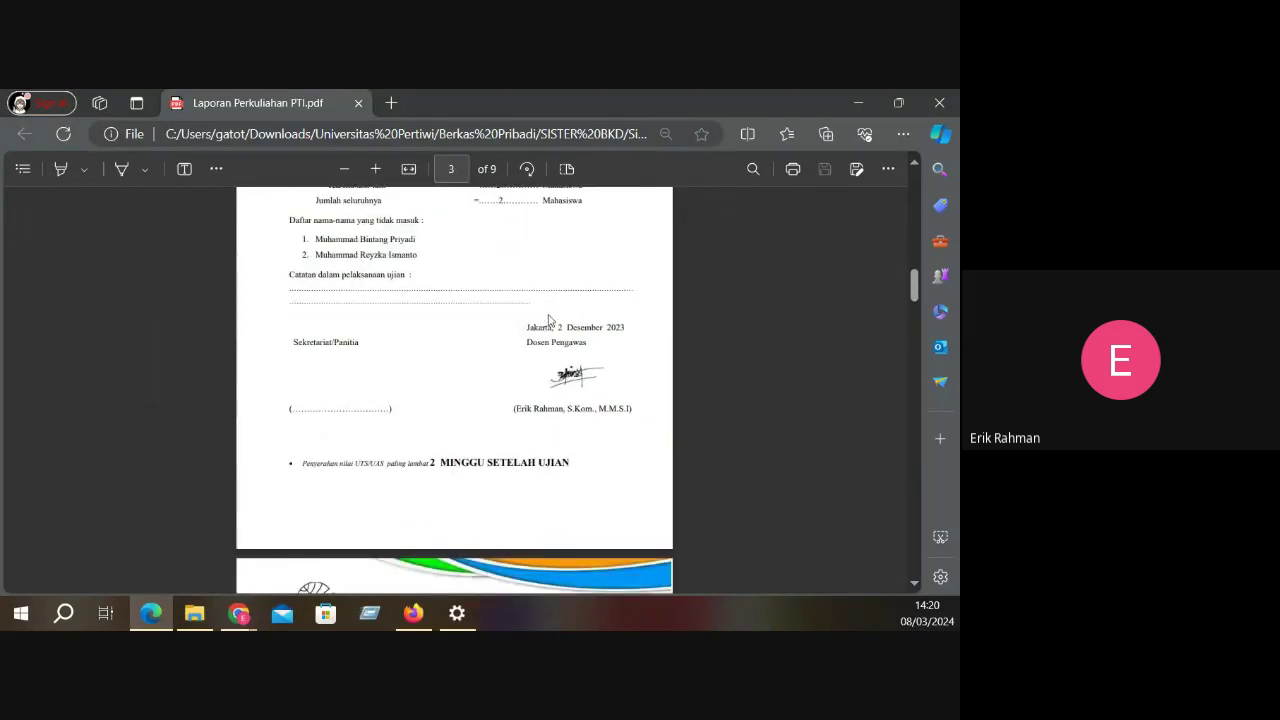
scroll(469, 300, "up", 2)
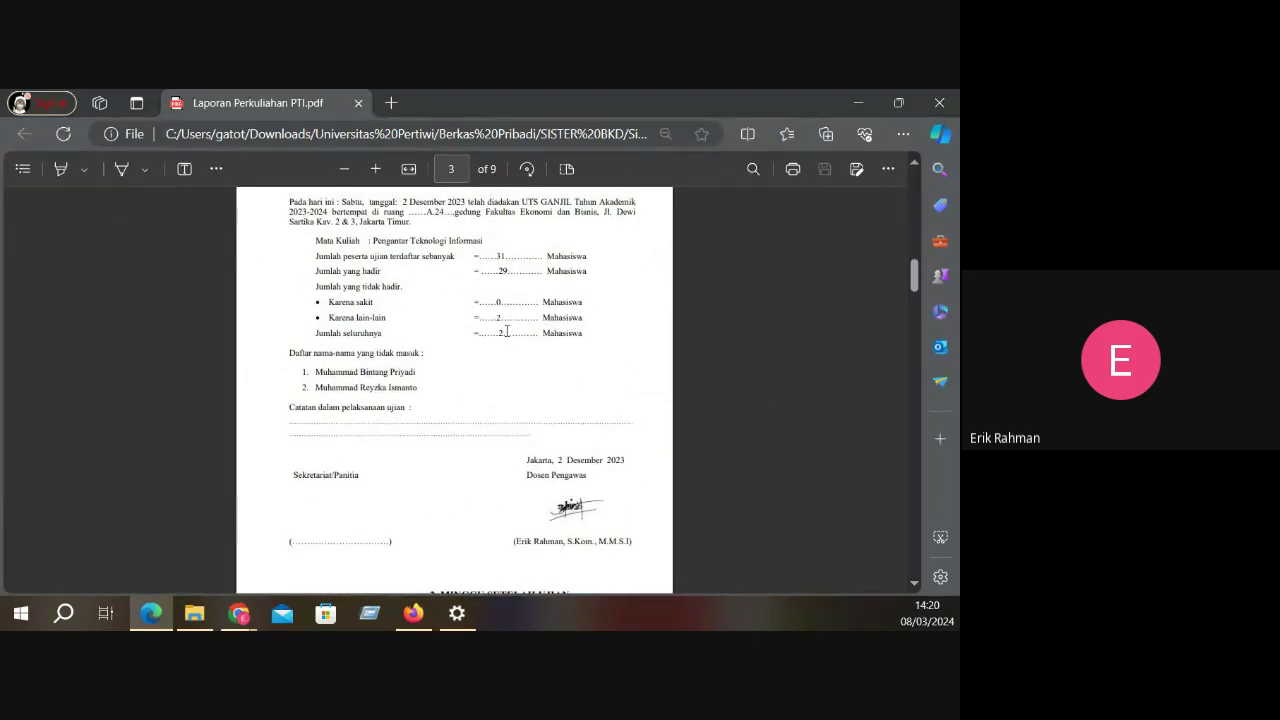
scroll(513, 311, "down", 5)
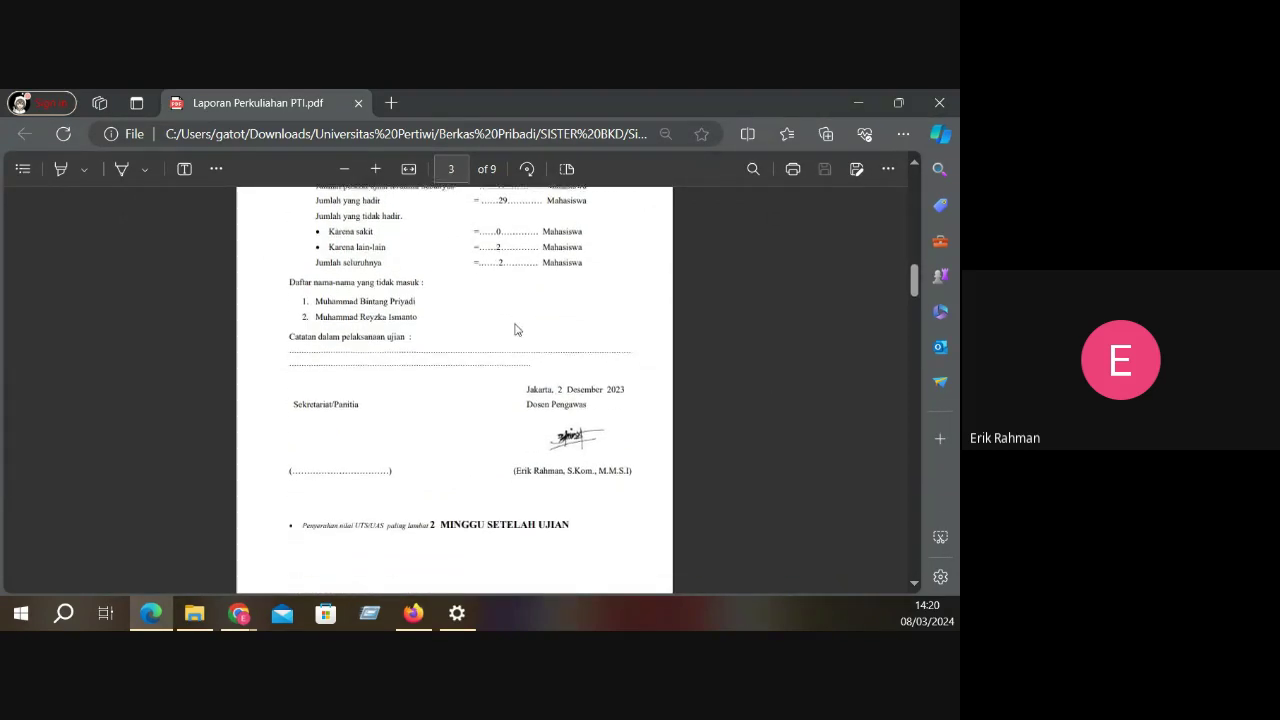
scroll(513, 317, "up", 1)
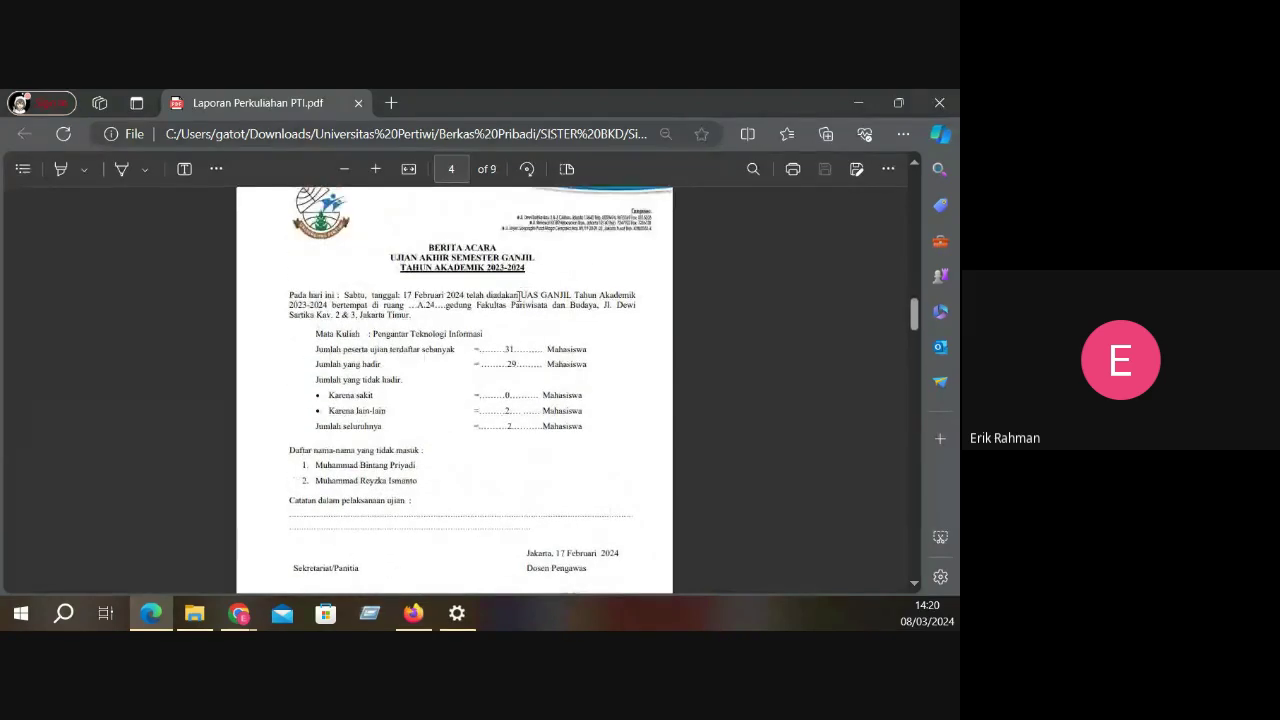
scroll(566, 300, "down", 4)
Look through the PDF's student attendance and course grade pages to the end of the document
scroll(566, 320, "down", 5)
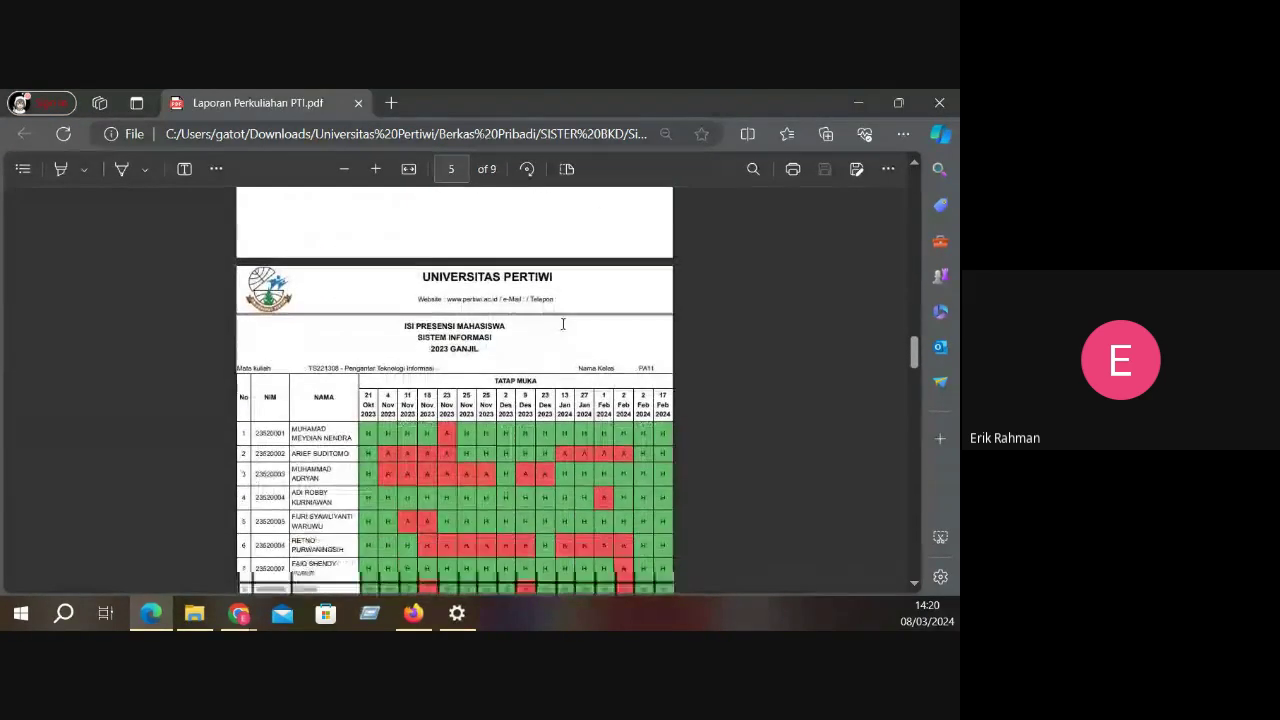
scroll(516, 388, "down", 10)
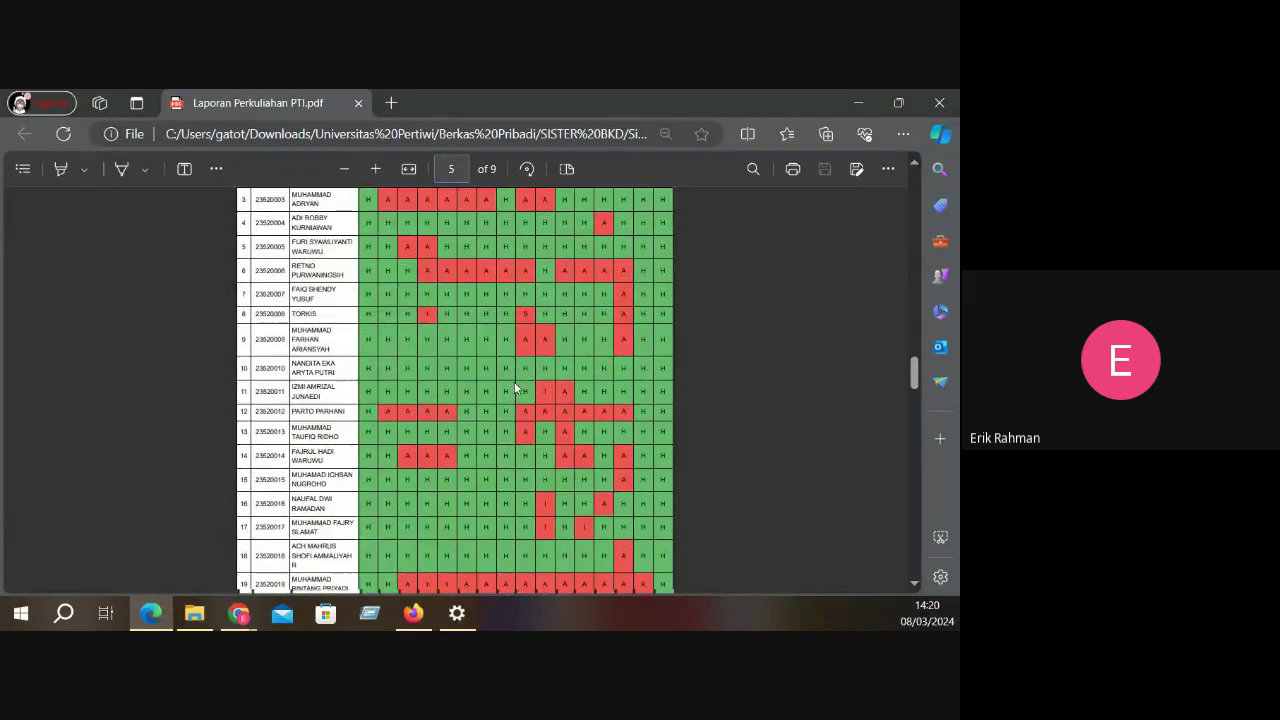
scroll(516, 388, "down", 6)
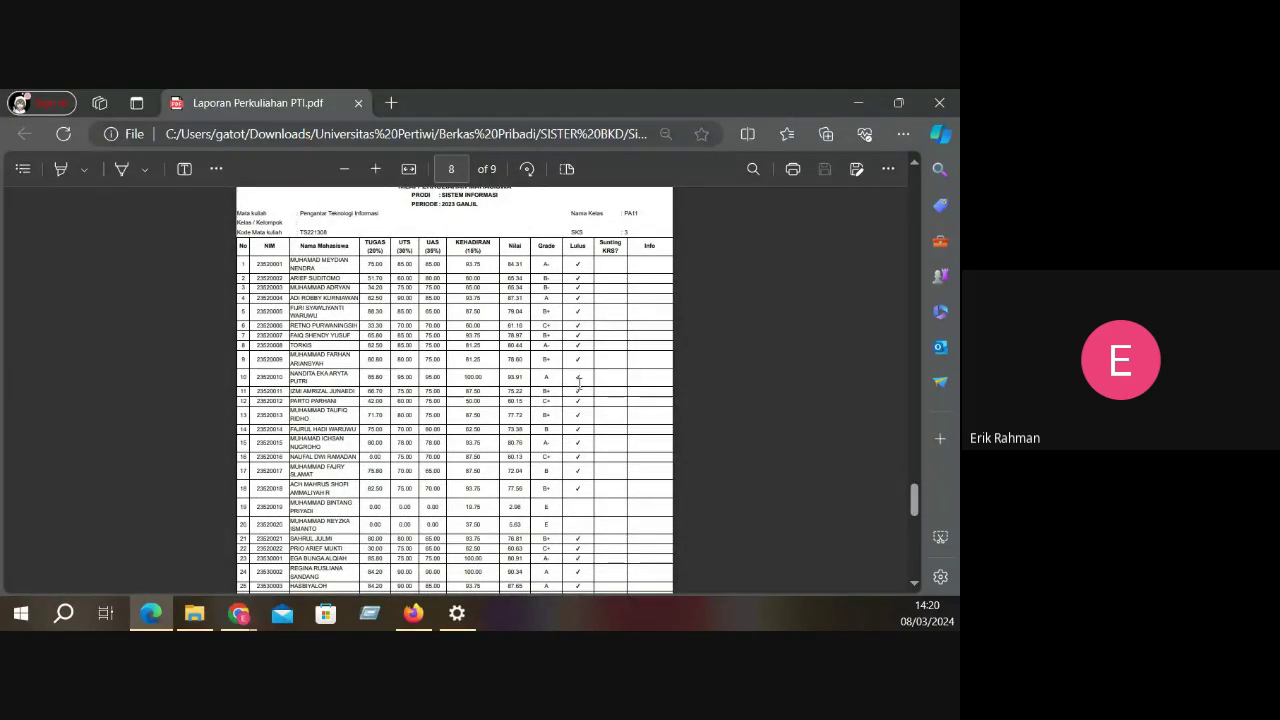
scroll(486, 417, "down", 10)
scroll(475, 428, "down", 2)
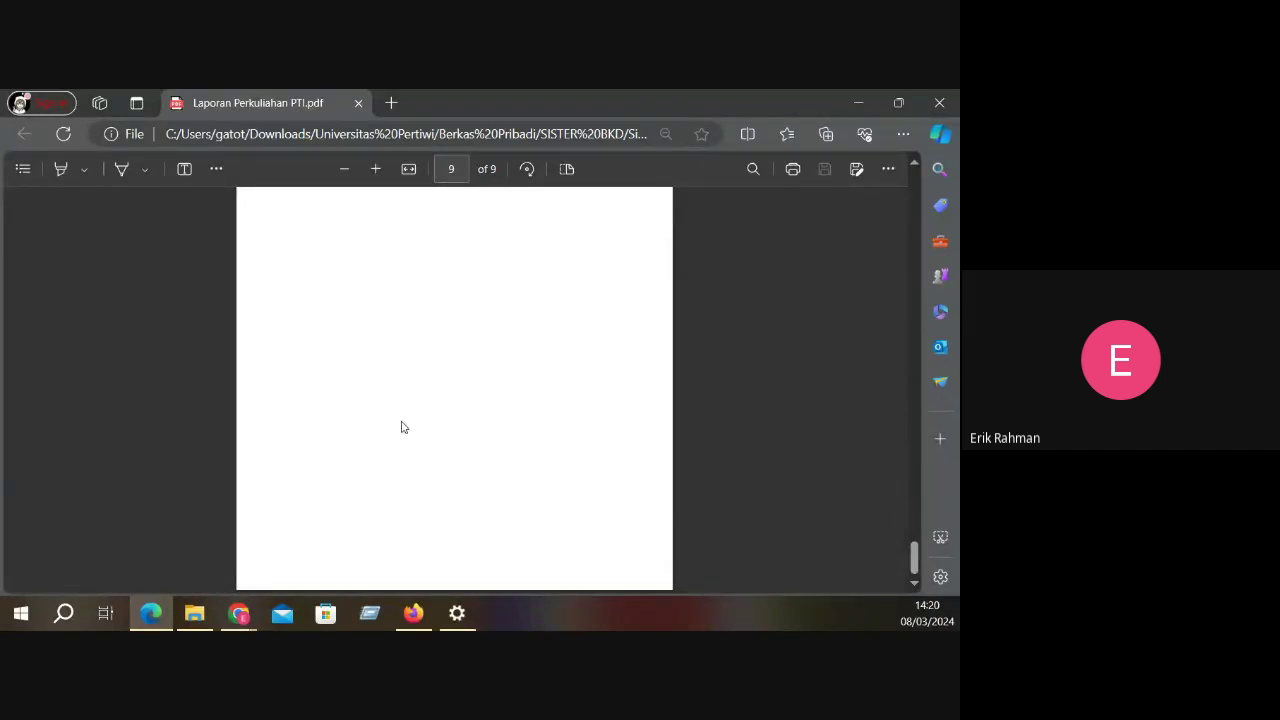
Minimize the PDF, return to Chrome, and review the Nilai Perkuliahan page of class PA11
left_click(856, 104)
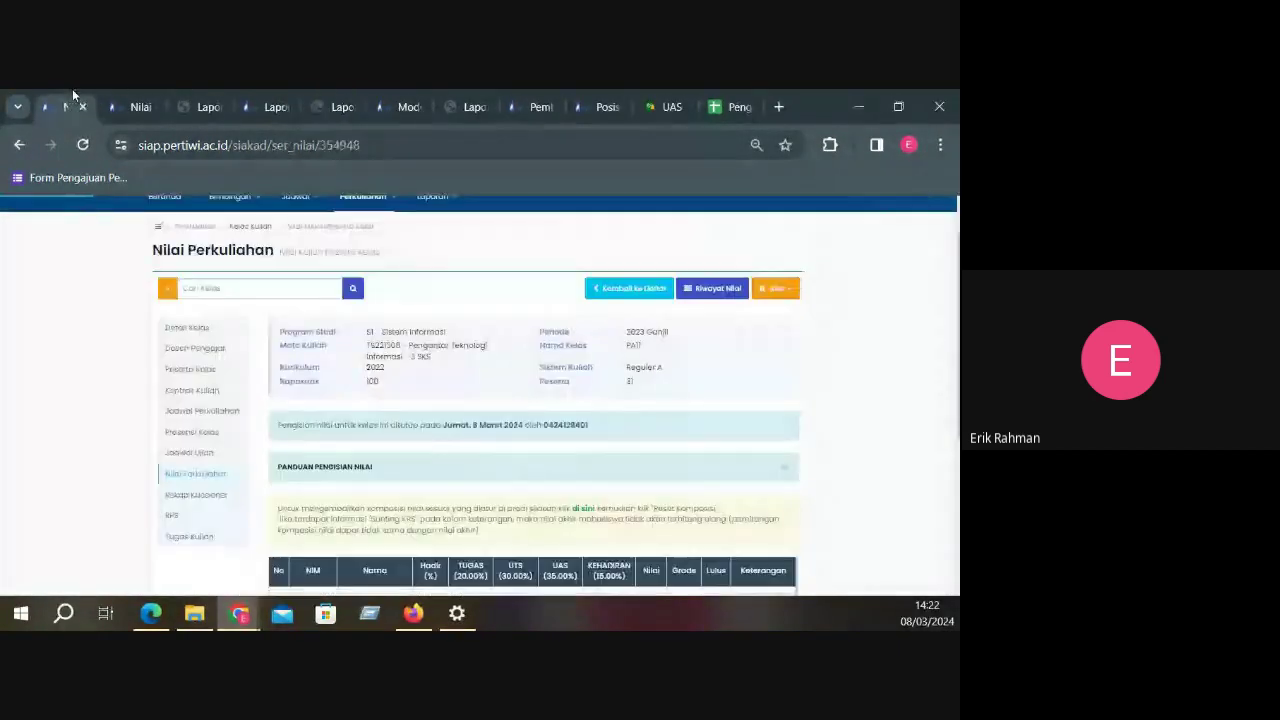
left_click(72, 92)
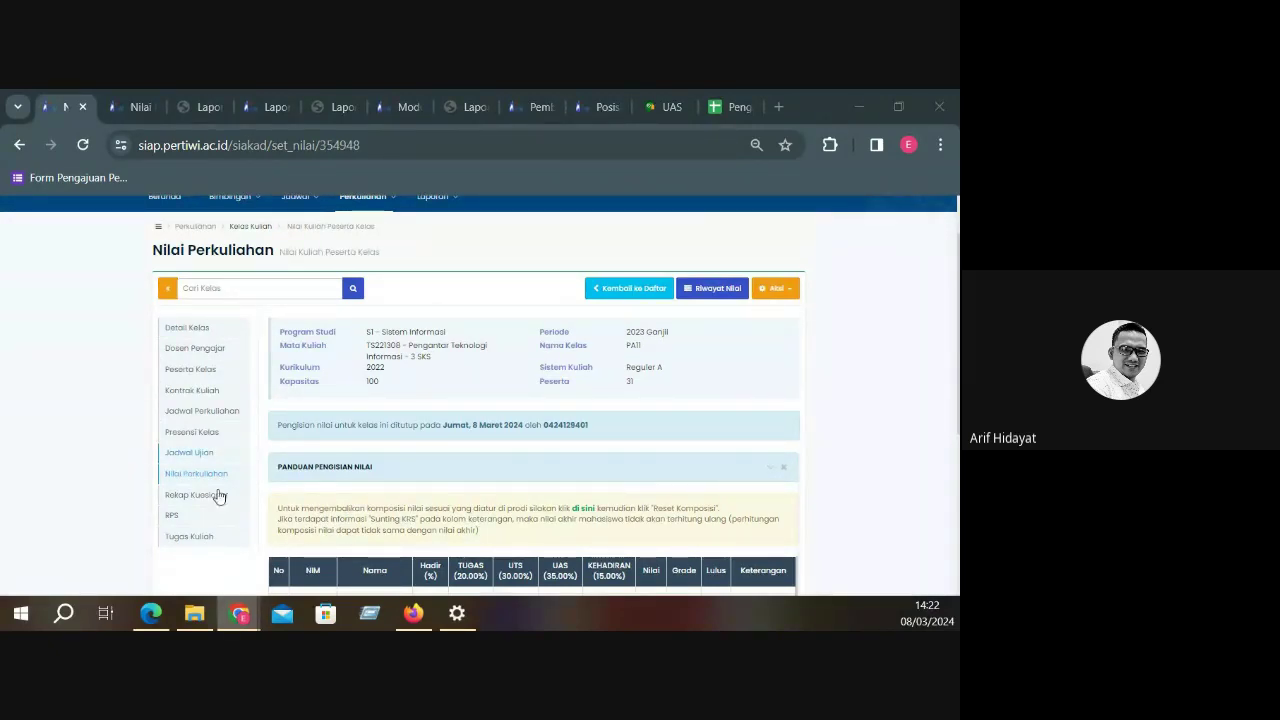
scroll(463, 443, "down", 12)
scroll(467, 425, "up", 5)
scroll(467, 425, "up", 5)
scroll(771, 357, "up", 5)
scroll(789, 386, "down", 1)
scroll(787, 388, "up", 1)
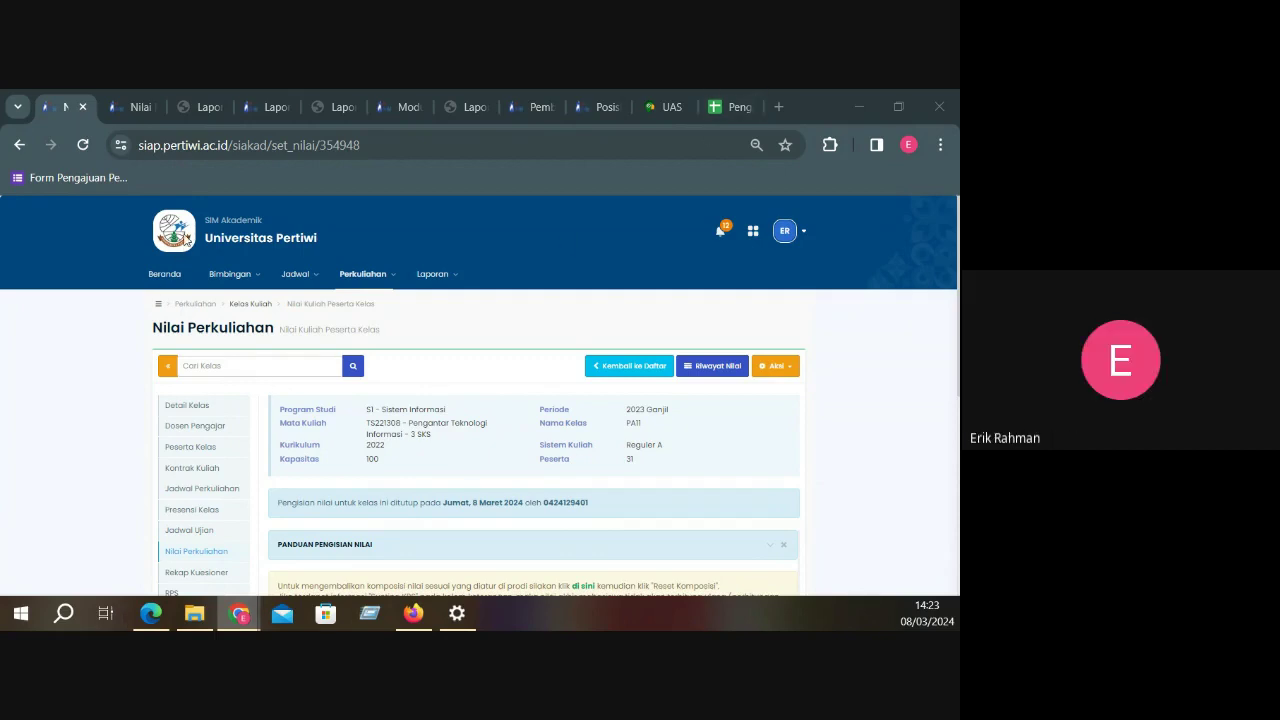
Recheck the PA11 student grade report down to its last entry and glance at the Laporan Nilai Mahasiswa form
left_click(335, 106)
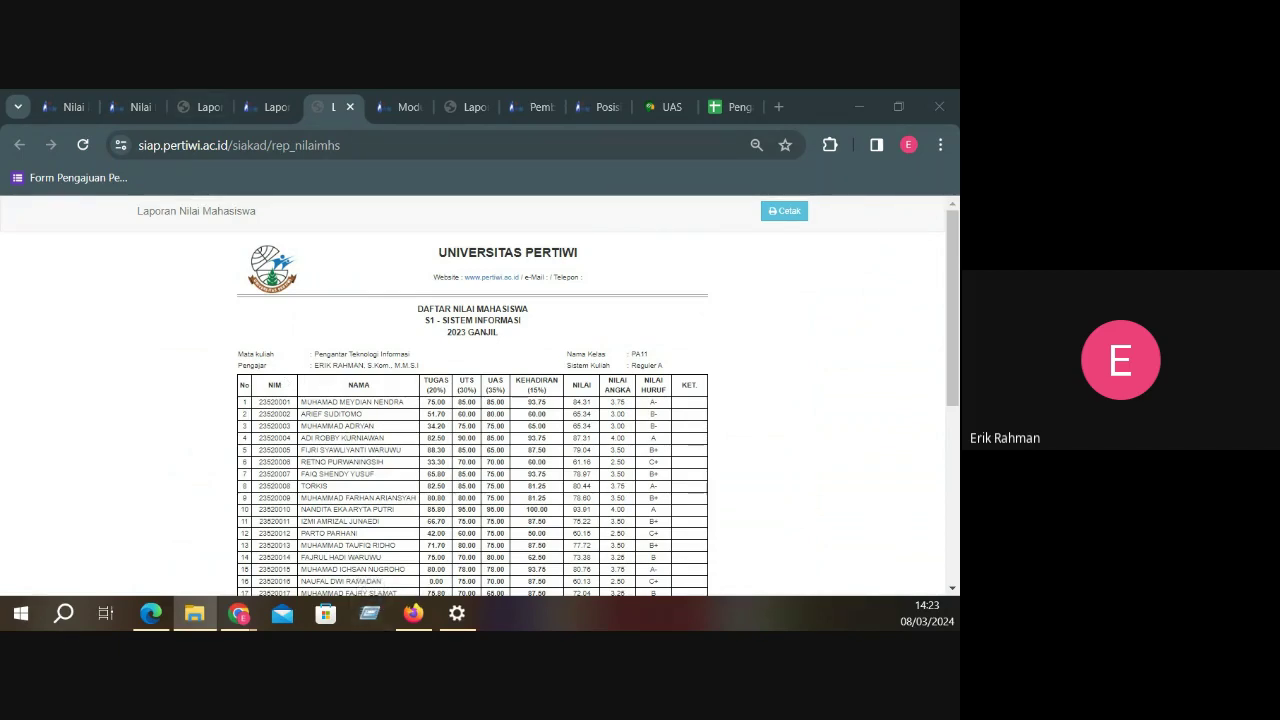
left_click(128, 277)
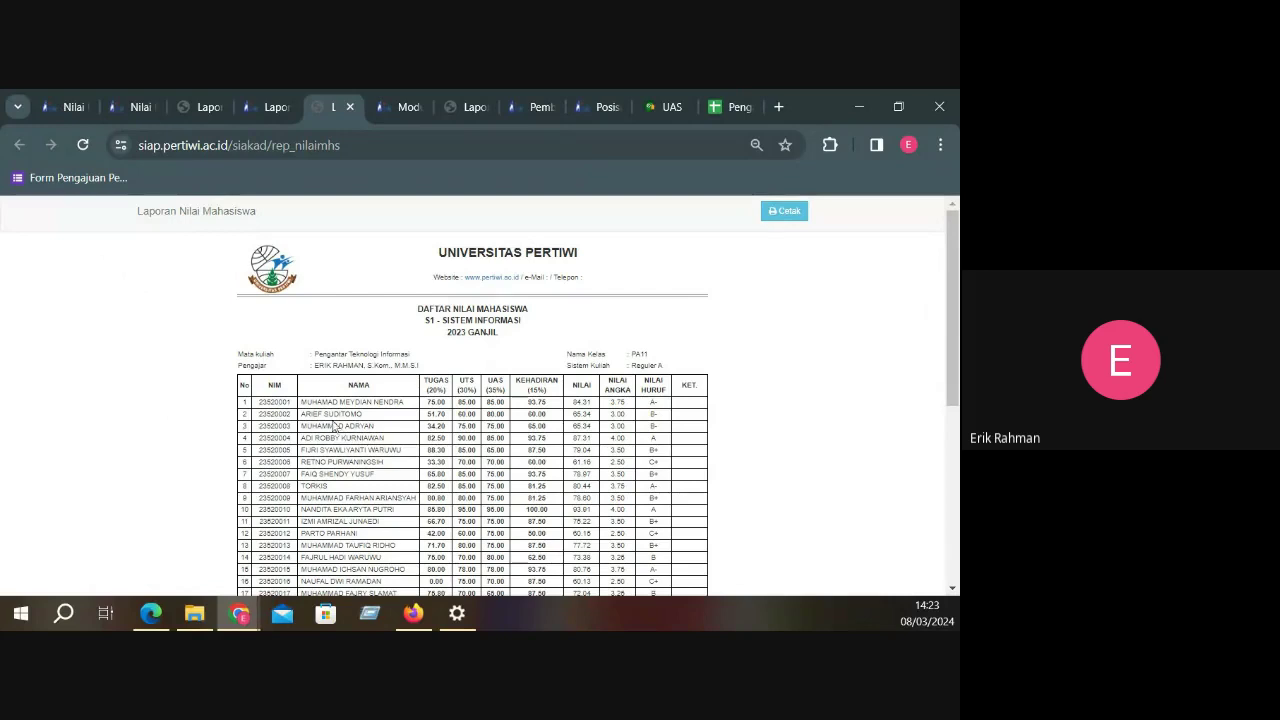
scroll(333, 425, "down", 4)
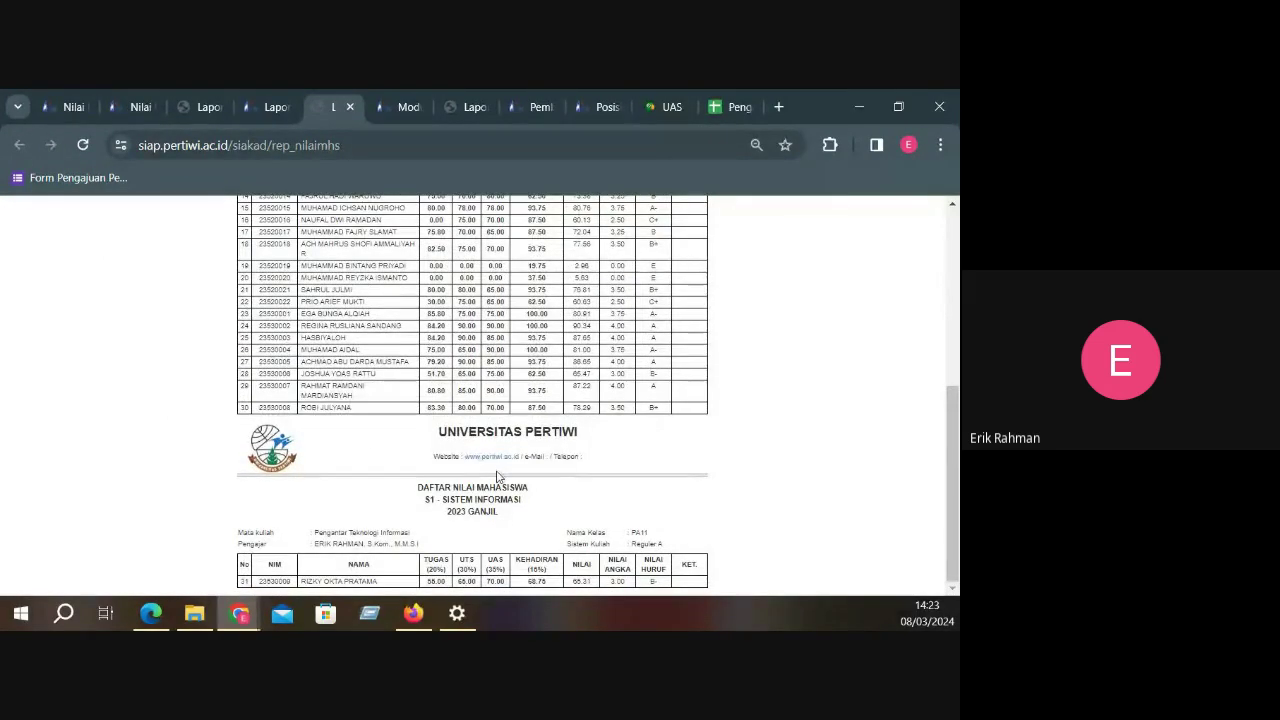
scroll(497, 477, "up", 5)
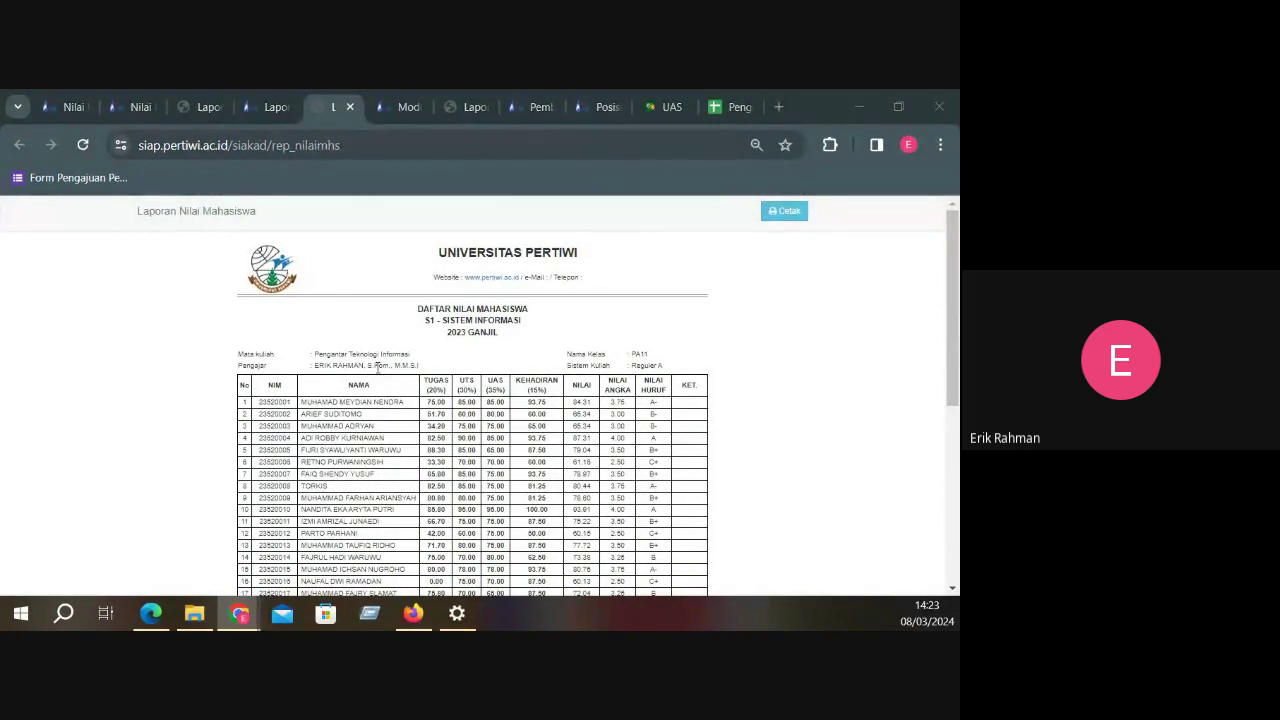
left_click(278, 100)
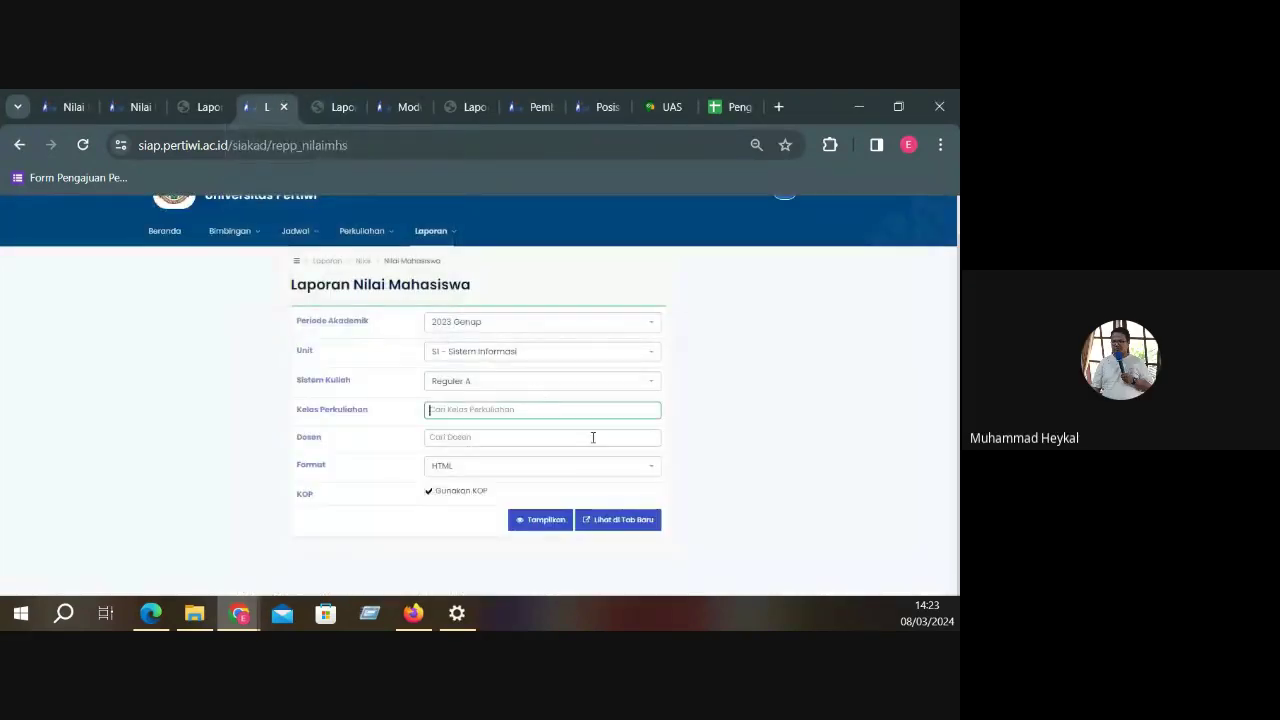
left_click(345, 100)
scroll(581, 425, "down", 4)
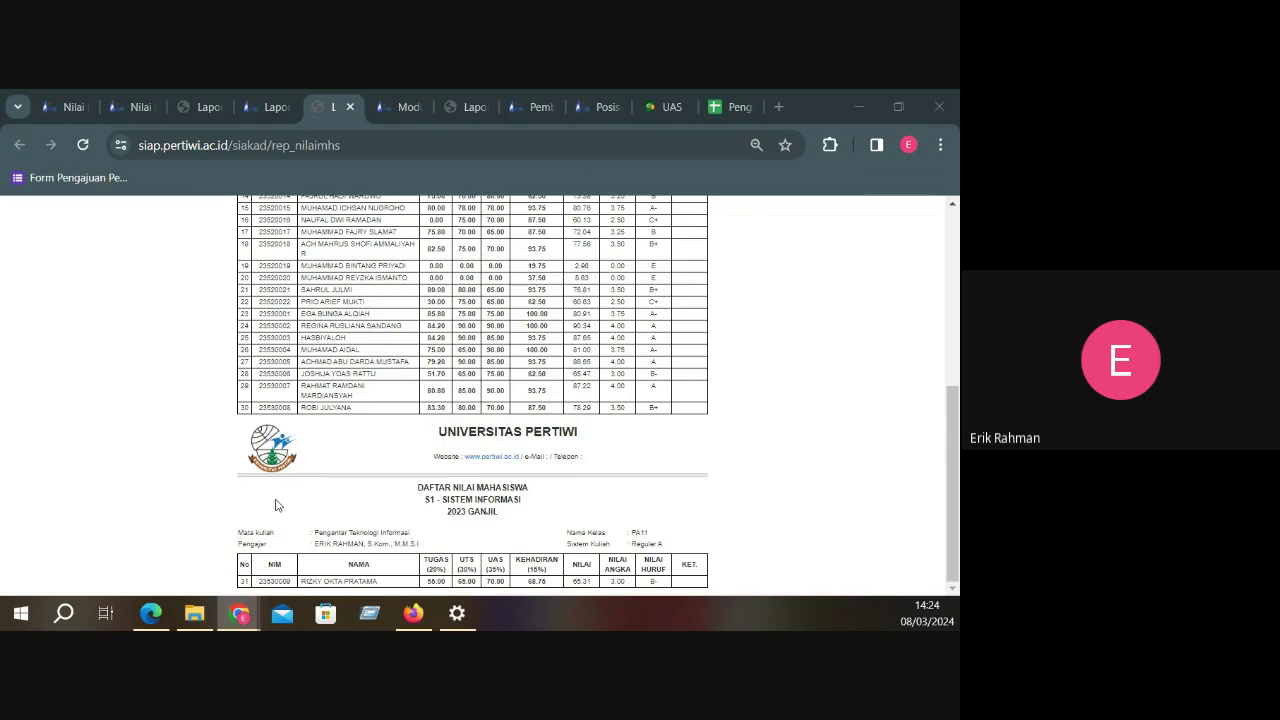
scroll(500, 455, "up", 4)
scroll(575, 455, "down", 1)
scroll(575, 455, "down", 3)
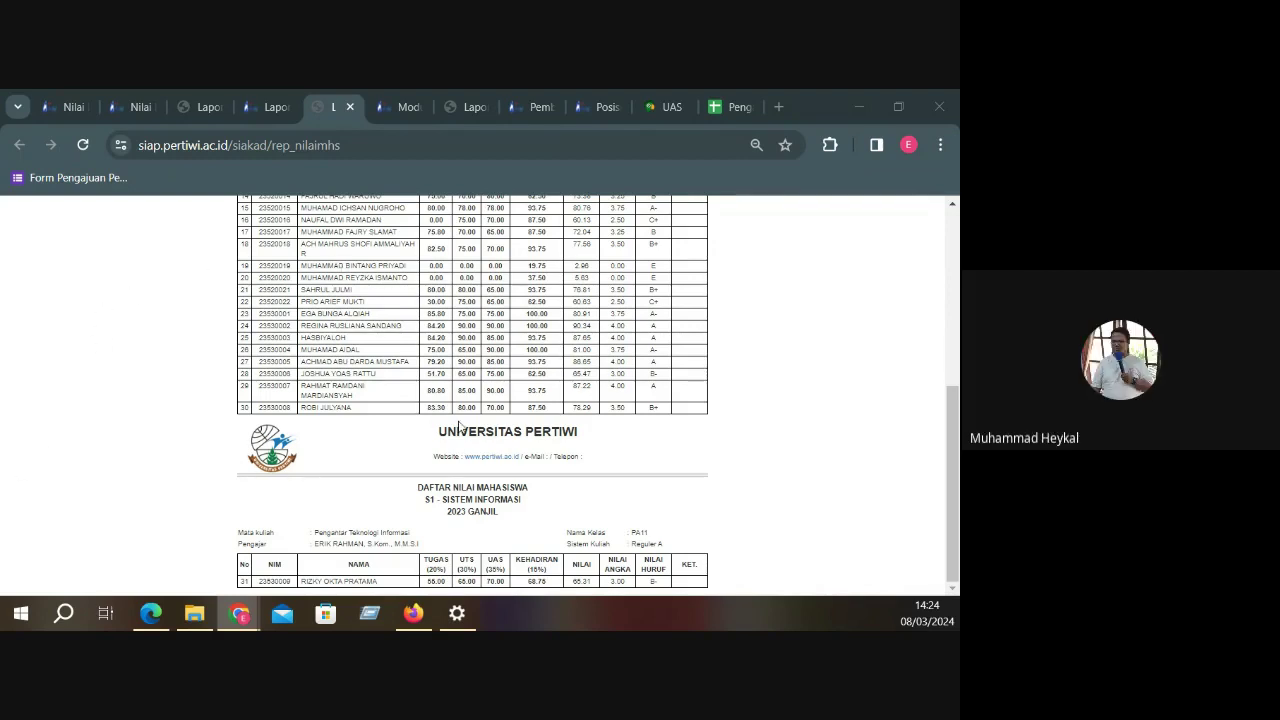
scroll(460, 427, "up", 10)
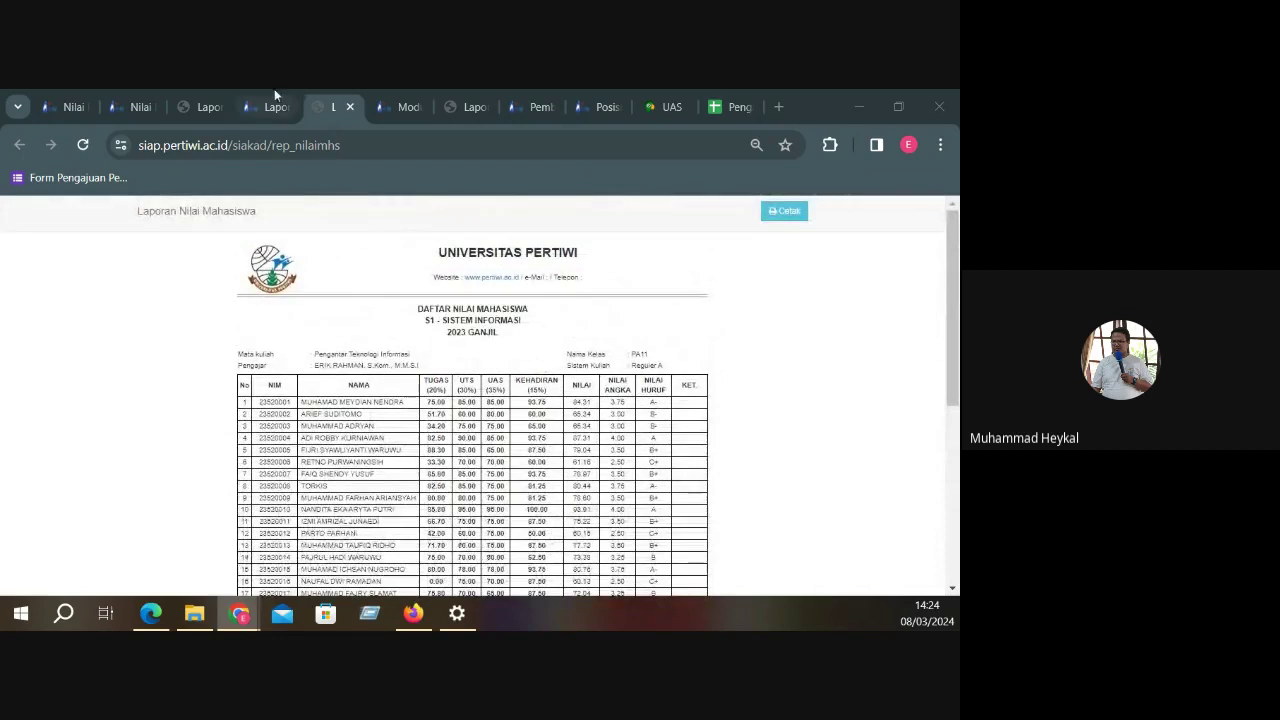
Bring up the already generated Laporan Hasil Presensi Mahasiswa for class PA11
left_click(276, 95)
left_click(197, 92)
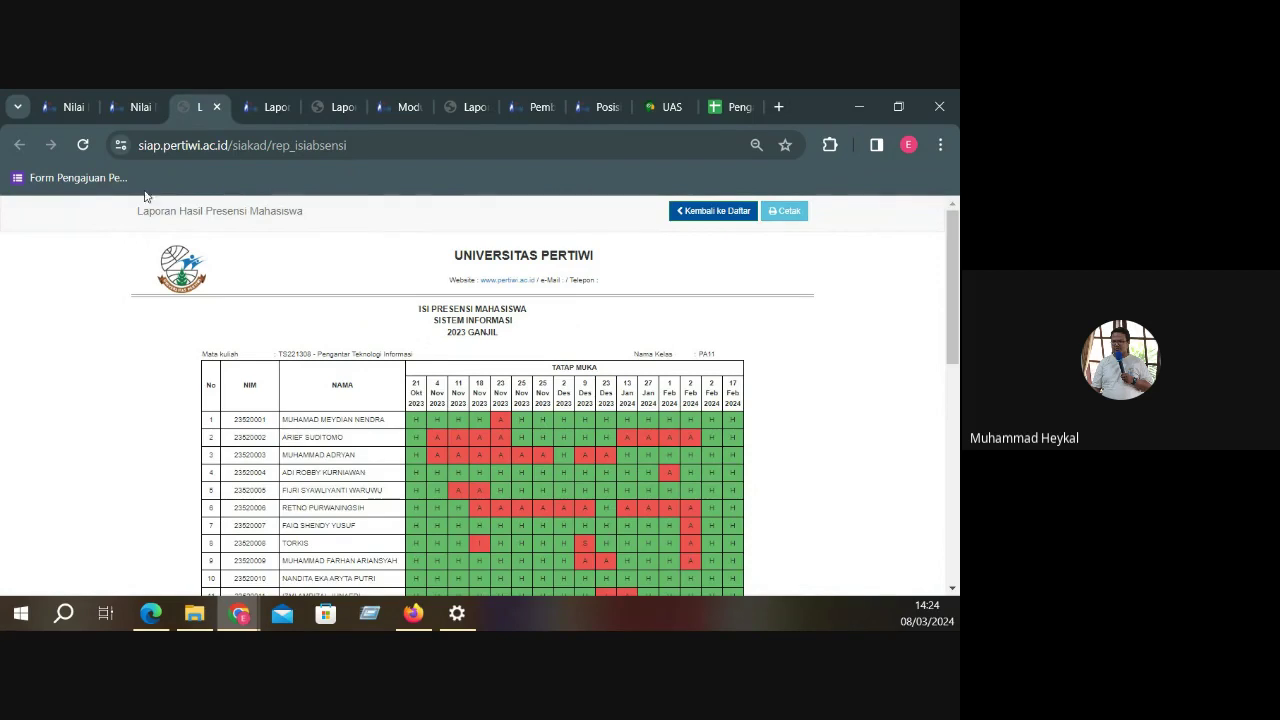
Review the Nilai Perkuliahan page of class KB19 down to the last student and back to the class details
left_click(140, 107)
scroll(705, 459, "down", 3)
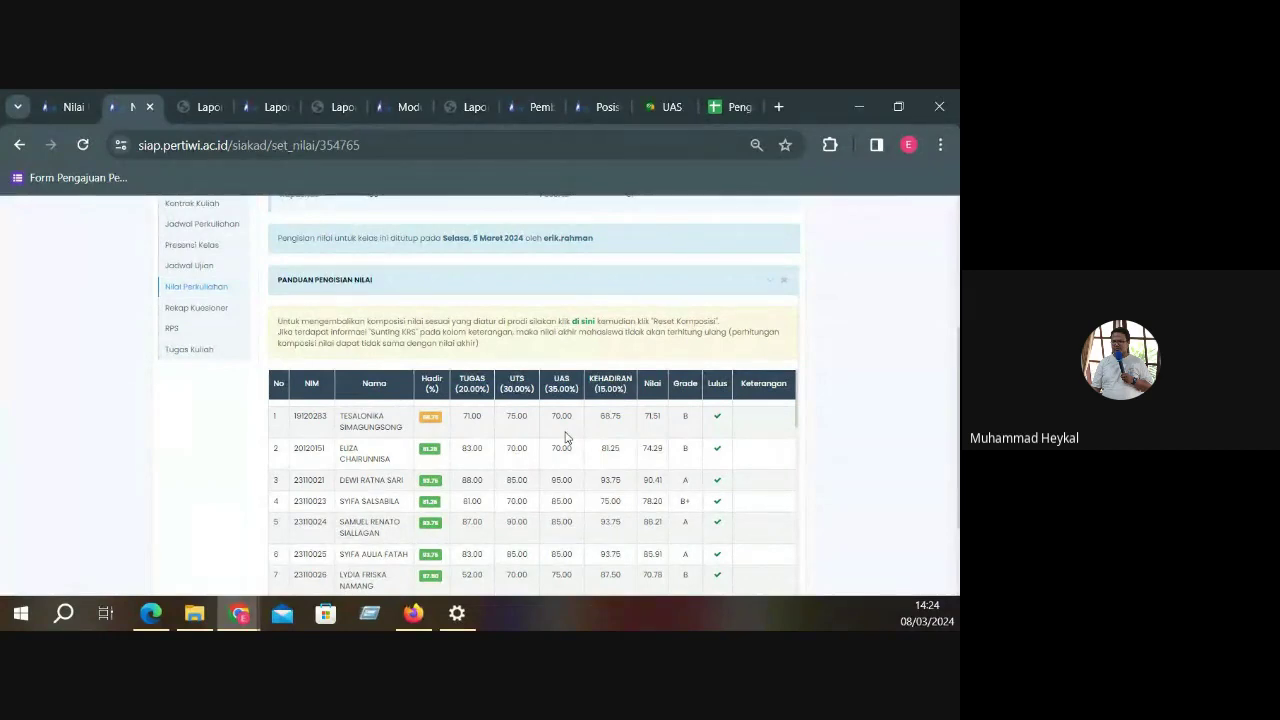
scroll(578, 400, "down", 2)
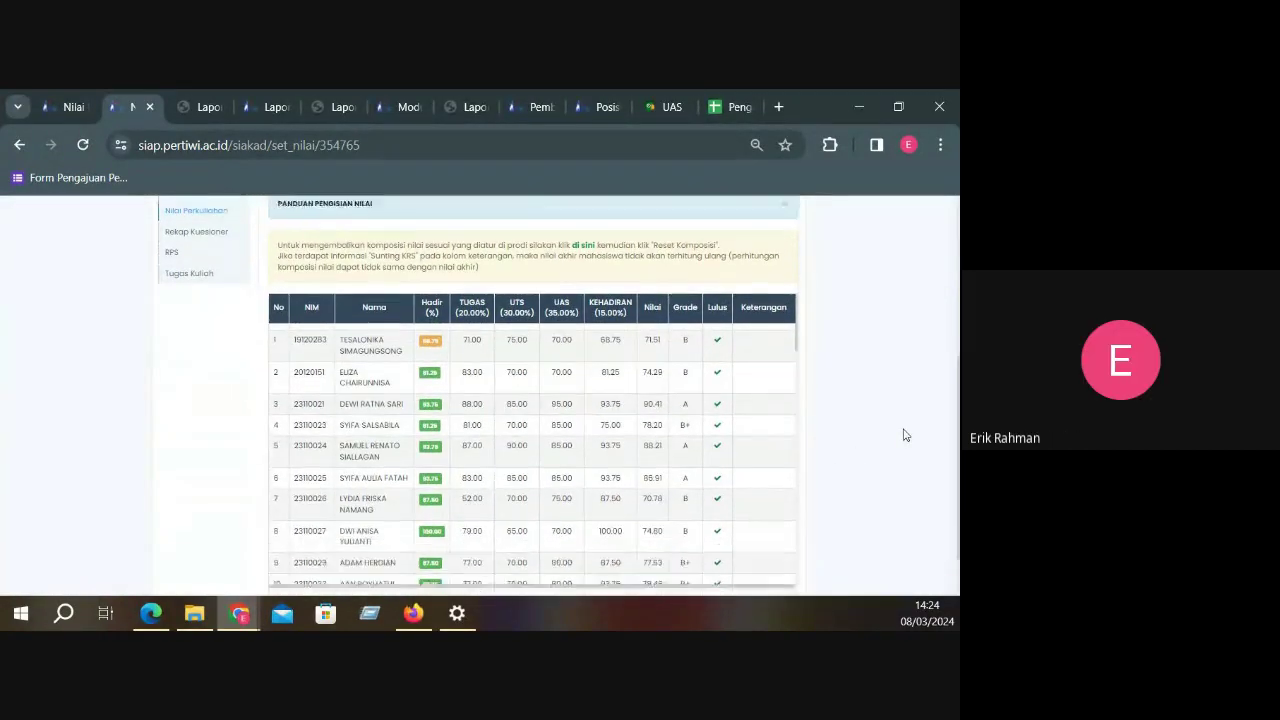
scroll(578, 400, "down", 15)
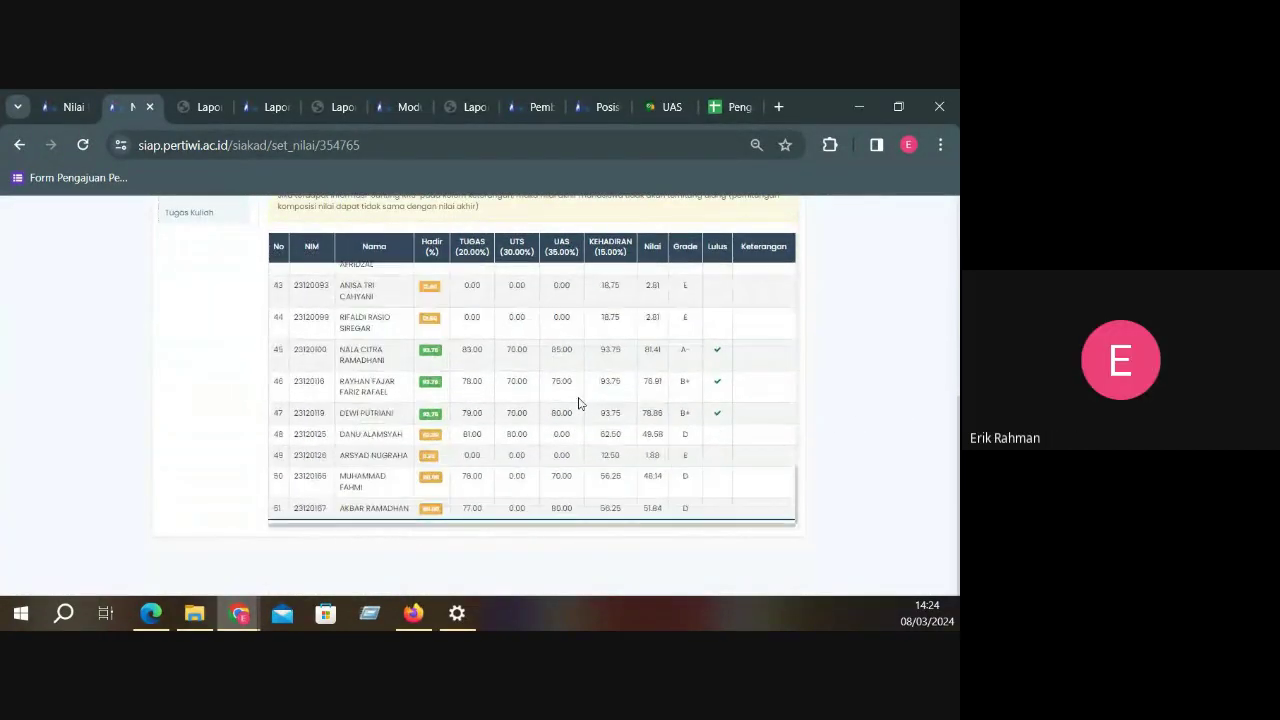
scroll(586, 414, "up", 15)
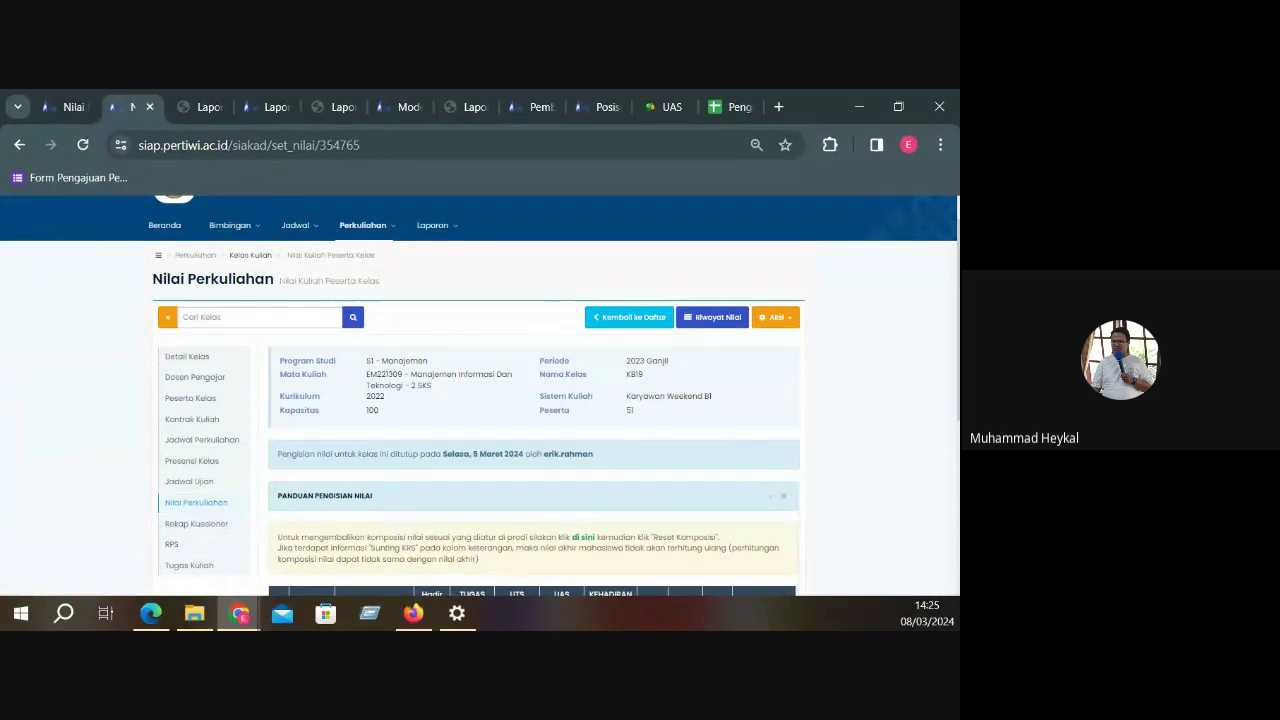
Open the attendance form for the 21 October 2023 meeting from class KB19's Presensi Kelas page
left_click(205, 465)
scroll(500, 450, "down", 2)
left_click(781, 438)
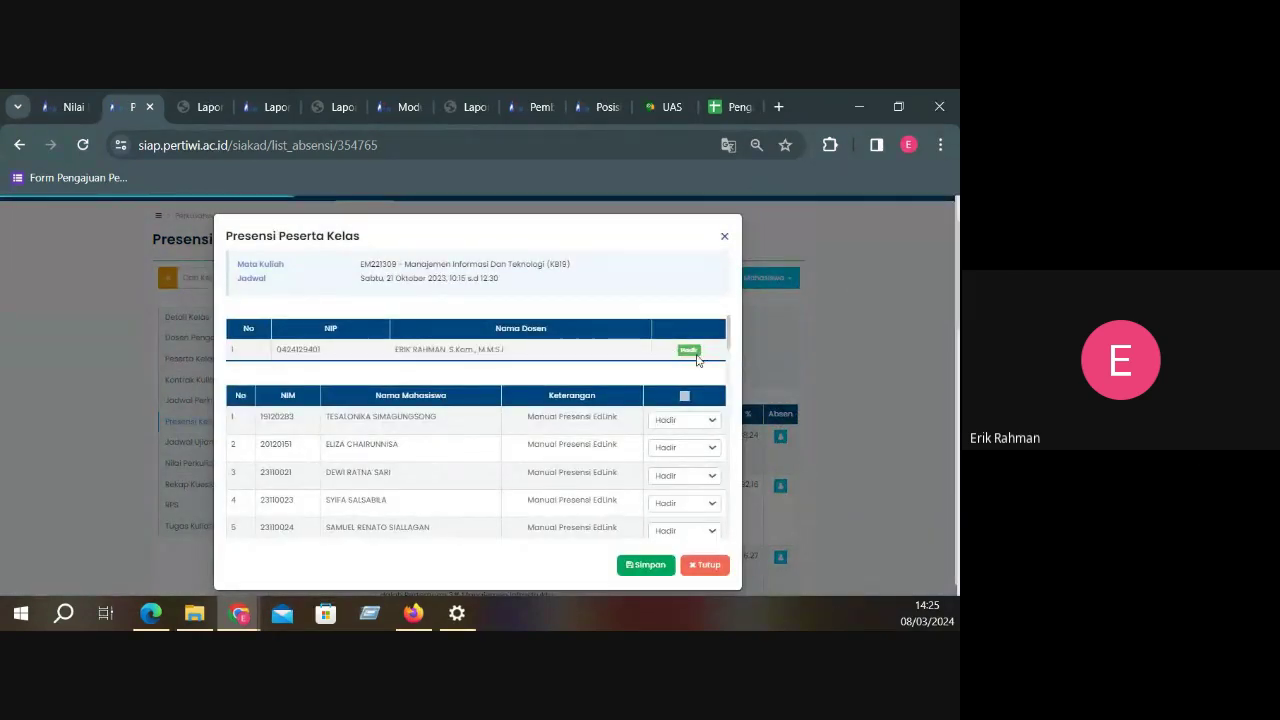
Clear the first student's attendance status and set it back to Hadir
left_click(689, 428)
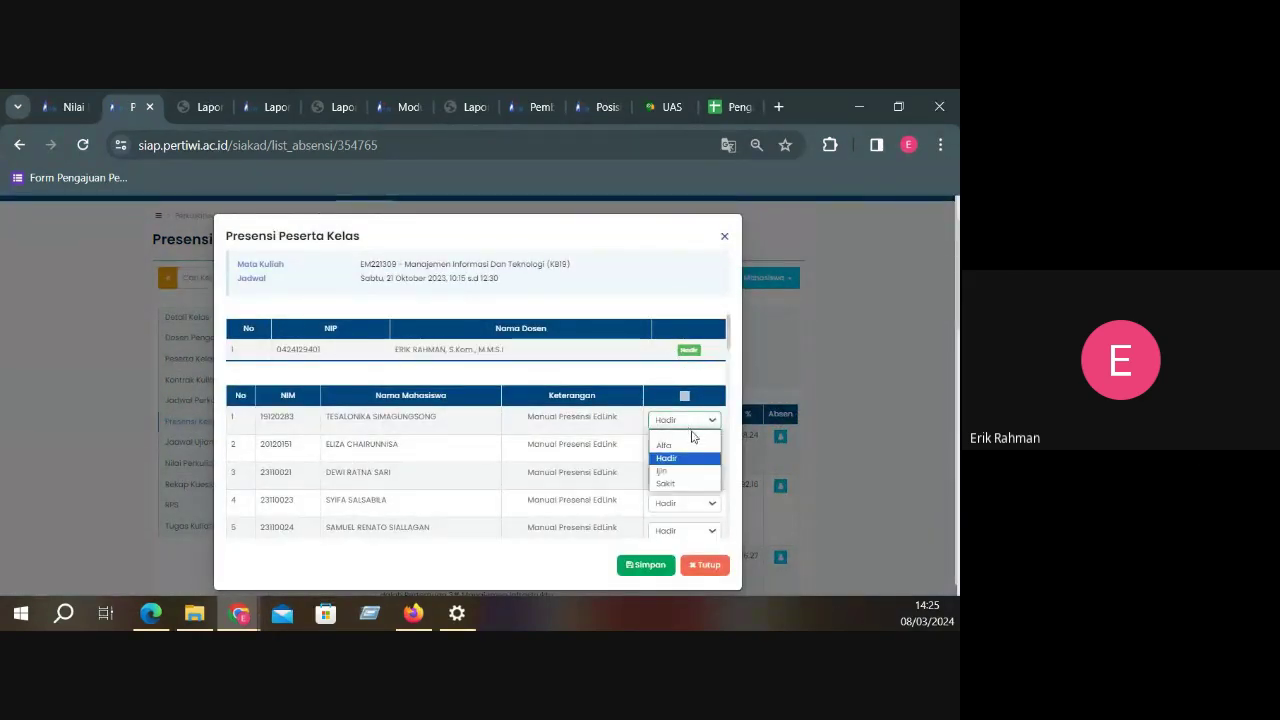
left_click(694, 437)
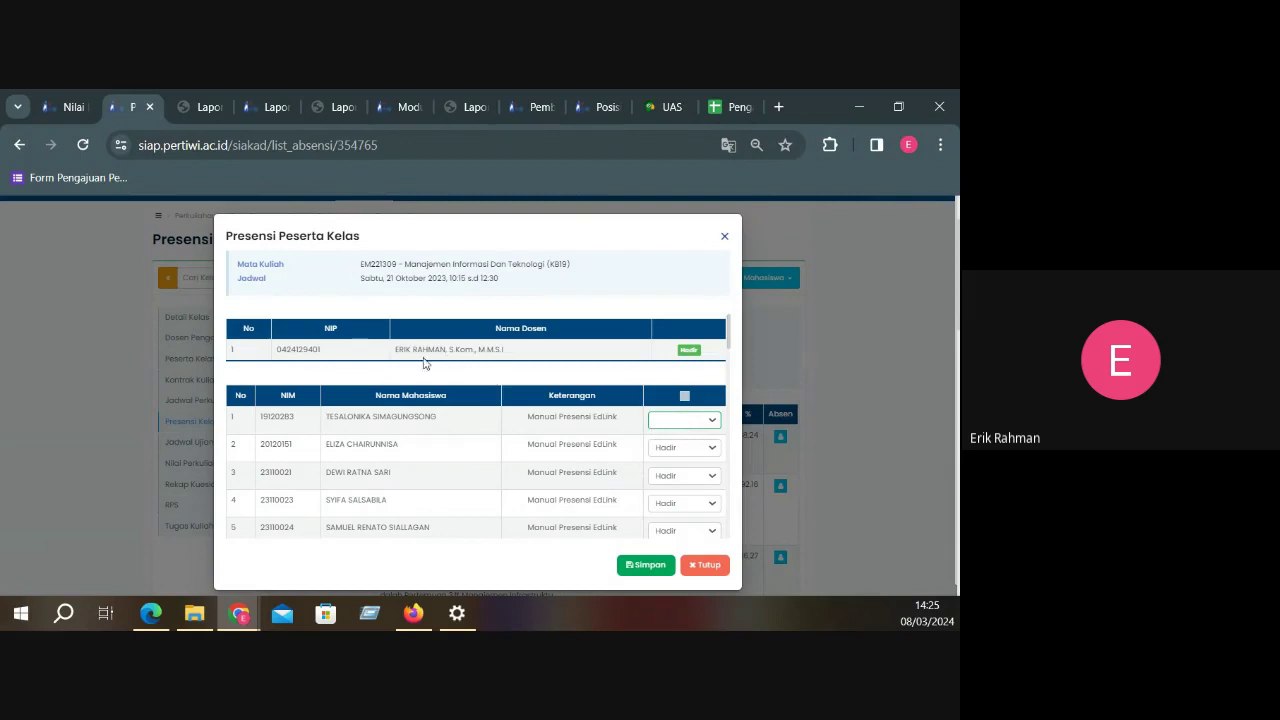
left_click_drag(412, 349, 478, 349)
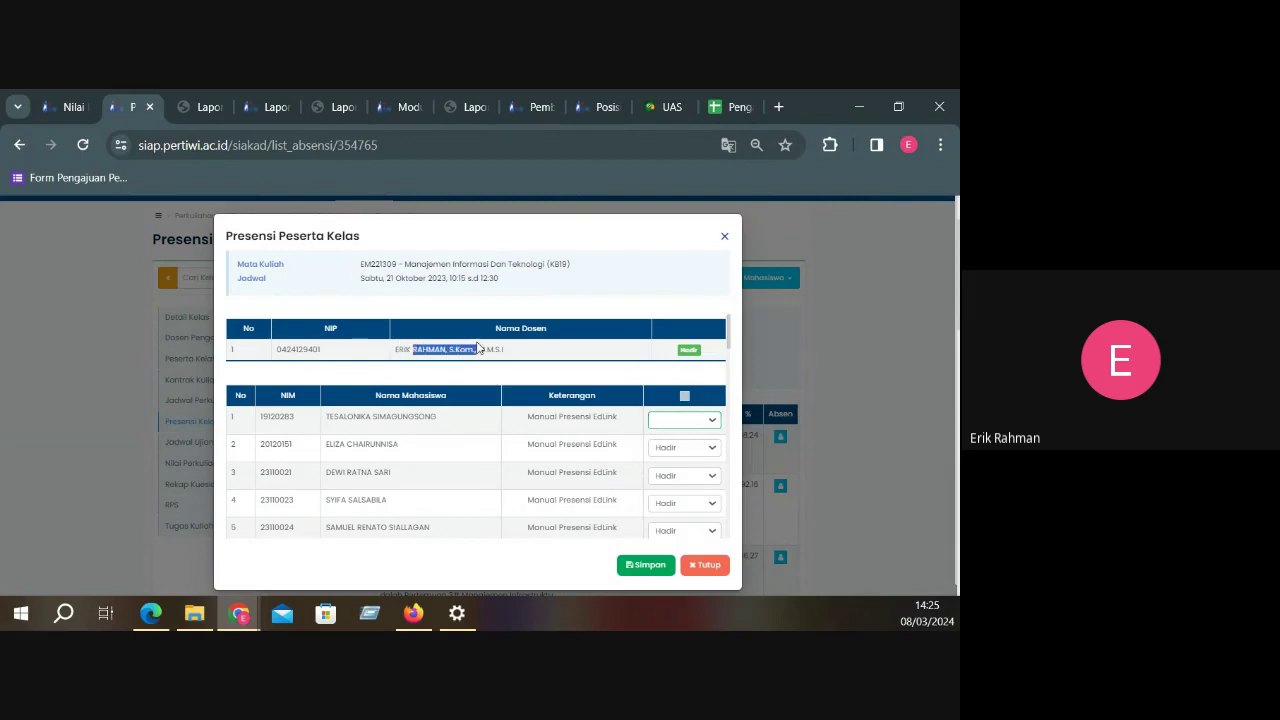
left_click(689, 429)
left_click(699, 458)
Examine the lecturer's attendance status and the full student list in the KB19 attendance form
left_click(700, 348)
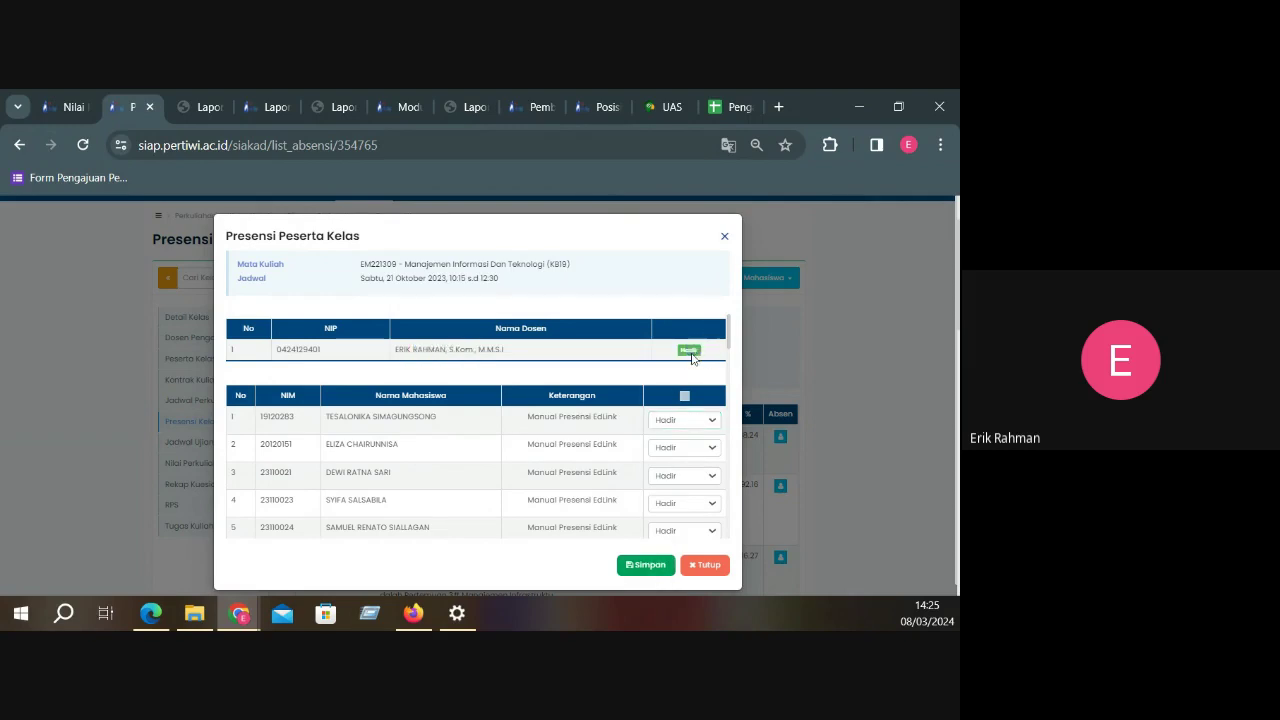
left_click_drag(677, 356, 712, 354)
left_click(713, 354)
scroll(682, 464, "down", 15)
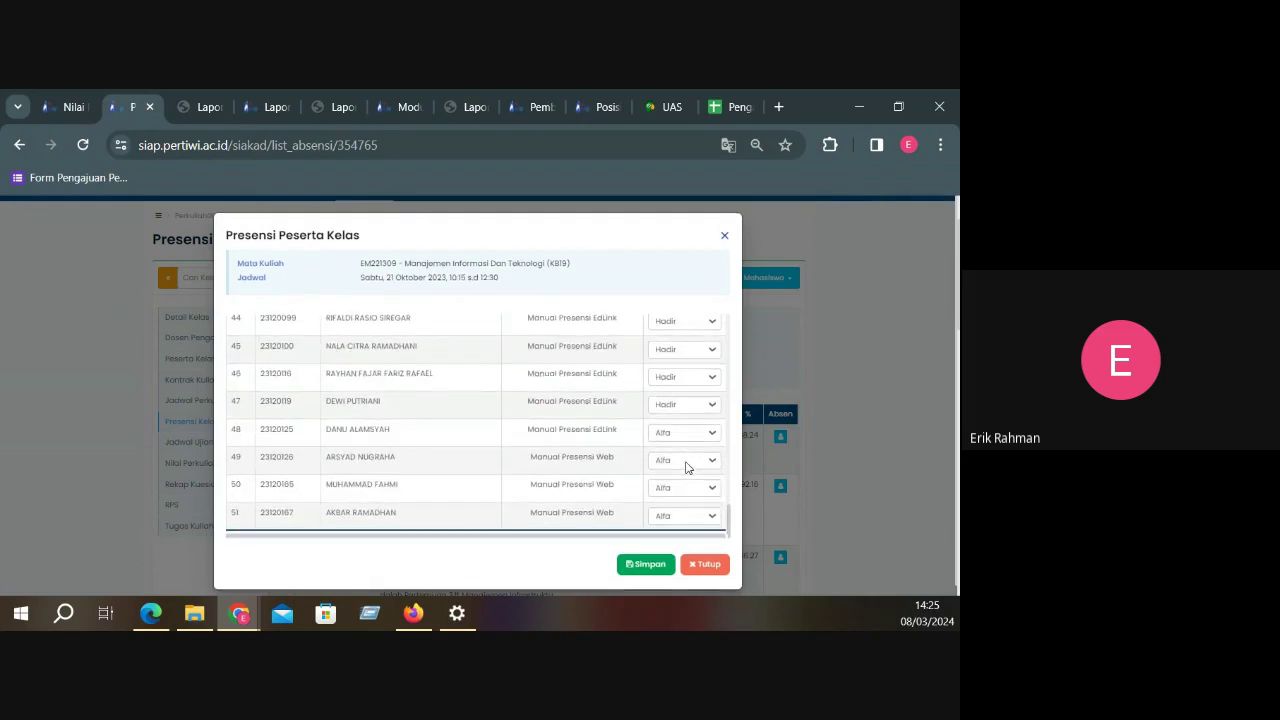
scroll(686, 467, "down", 2)
scroll(686, 467, "up", 2)
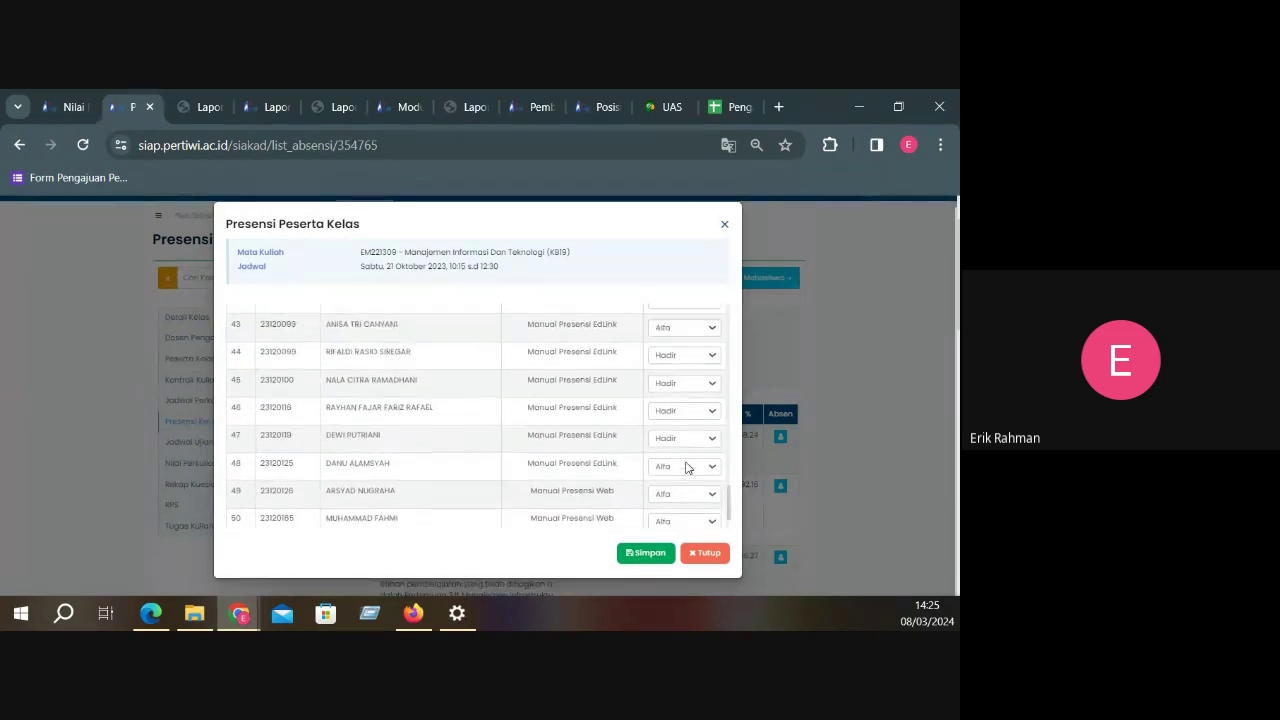
scroll(686, 467, "up", 7)
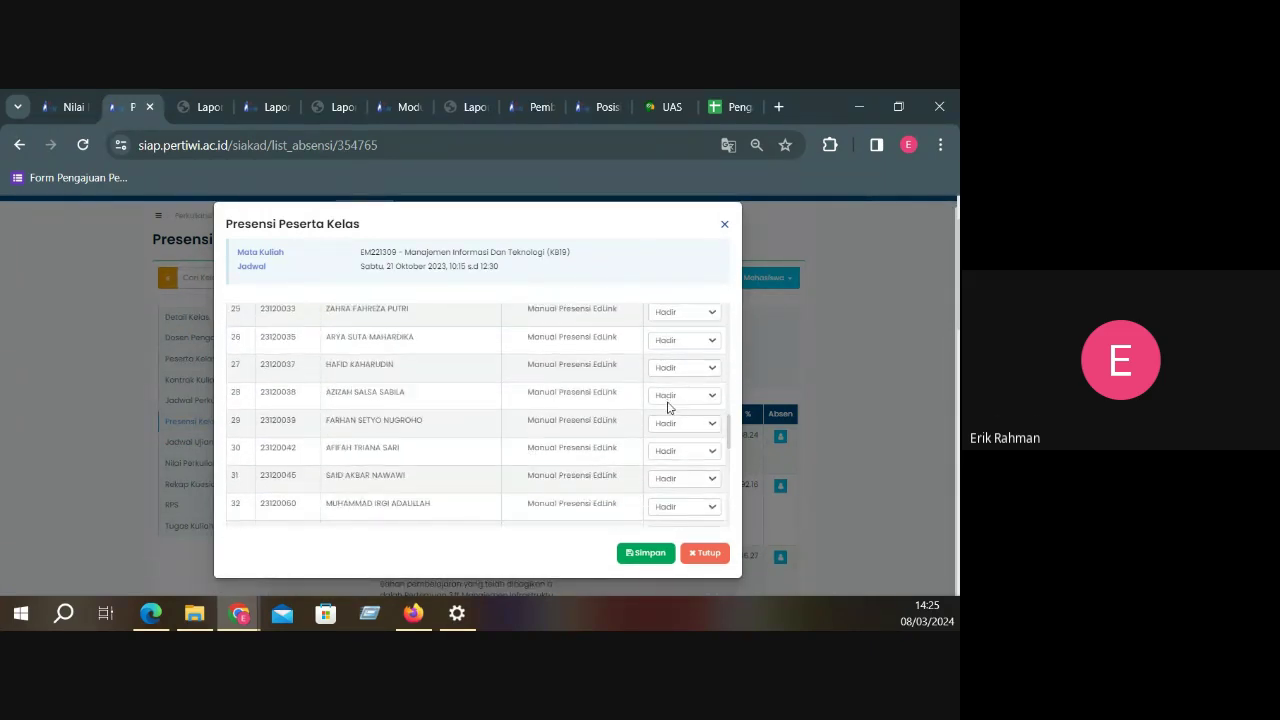
scroll(672, 467, "up", 7)
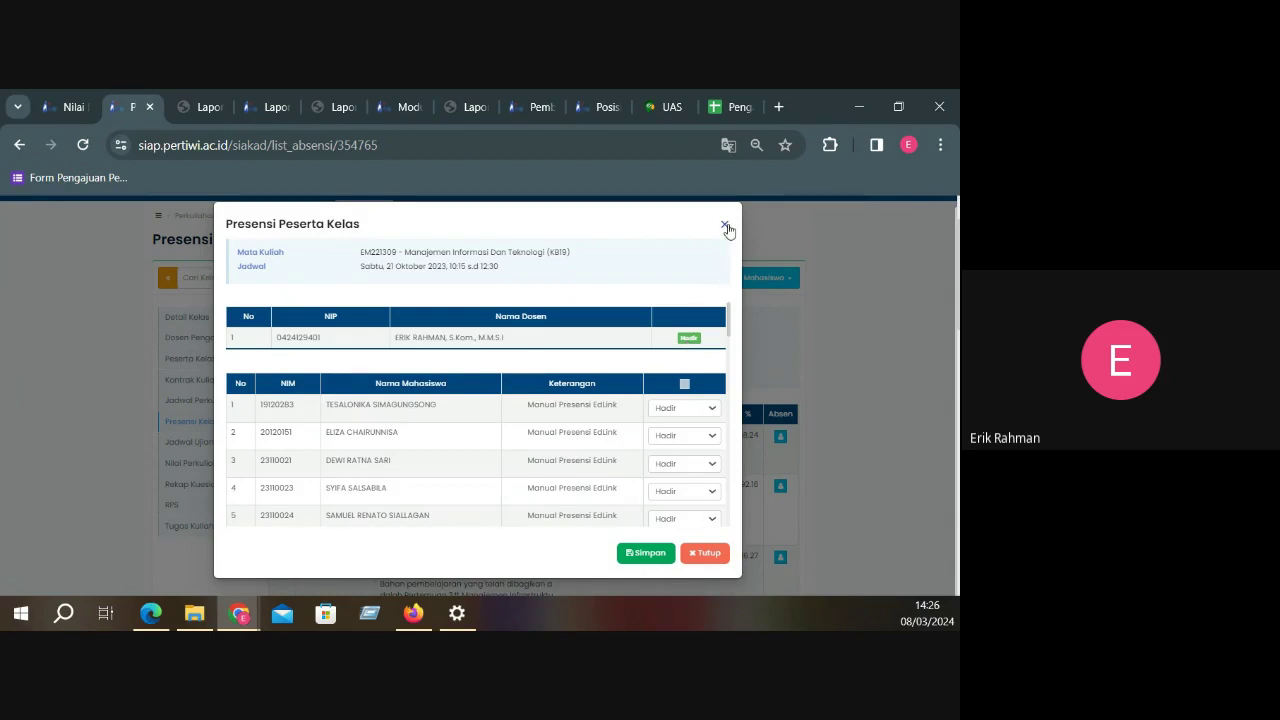
left_click_drag(677, 346, 707, 349)
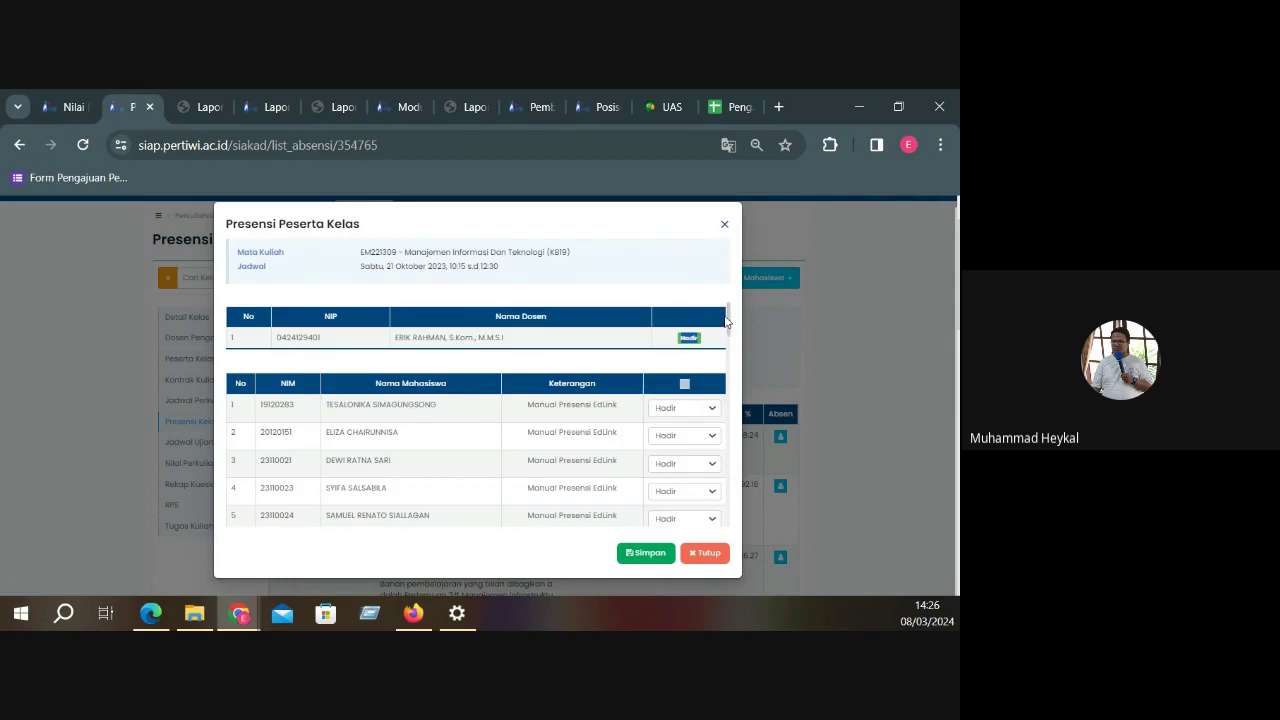
Choose Hadir for the first student and save the 21 October 2023 attendance
left_click(688, 414)
left_click(668, 455)
left_click(652, 557)
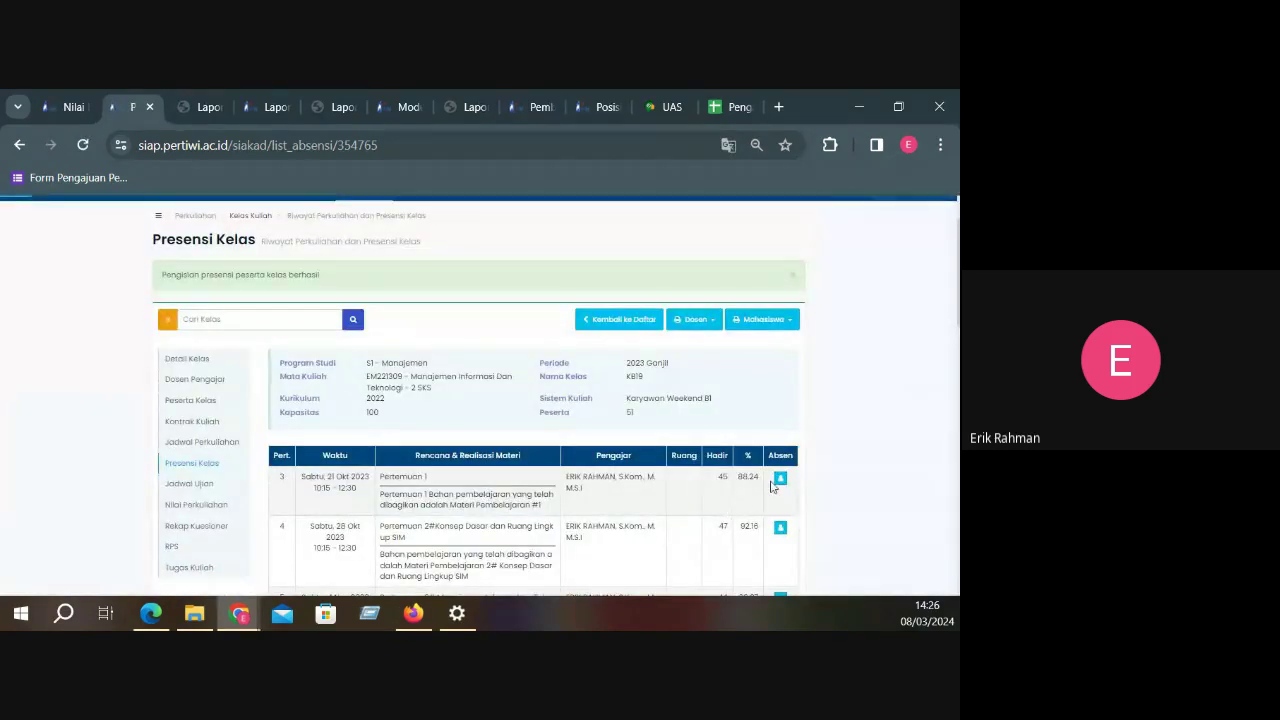
Reopen the 21 October 2023 attendance form, check the lecturer's status, and close the form
left_click(781, 479)
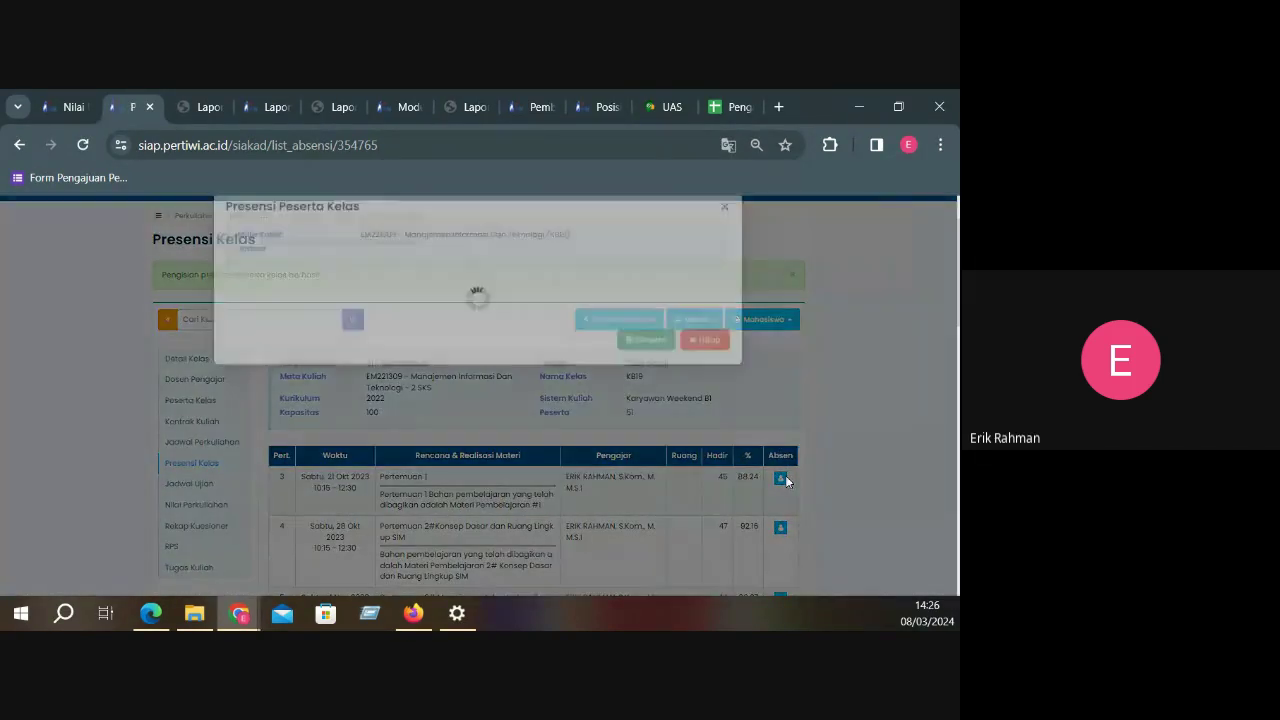
double_click(690, 351)
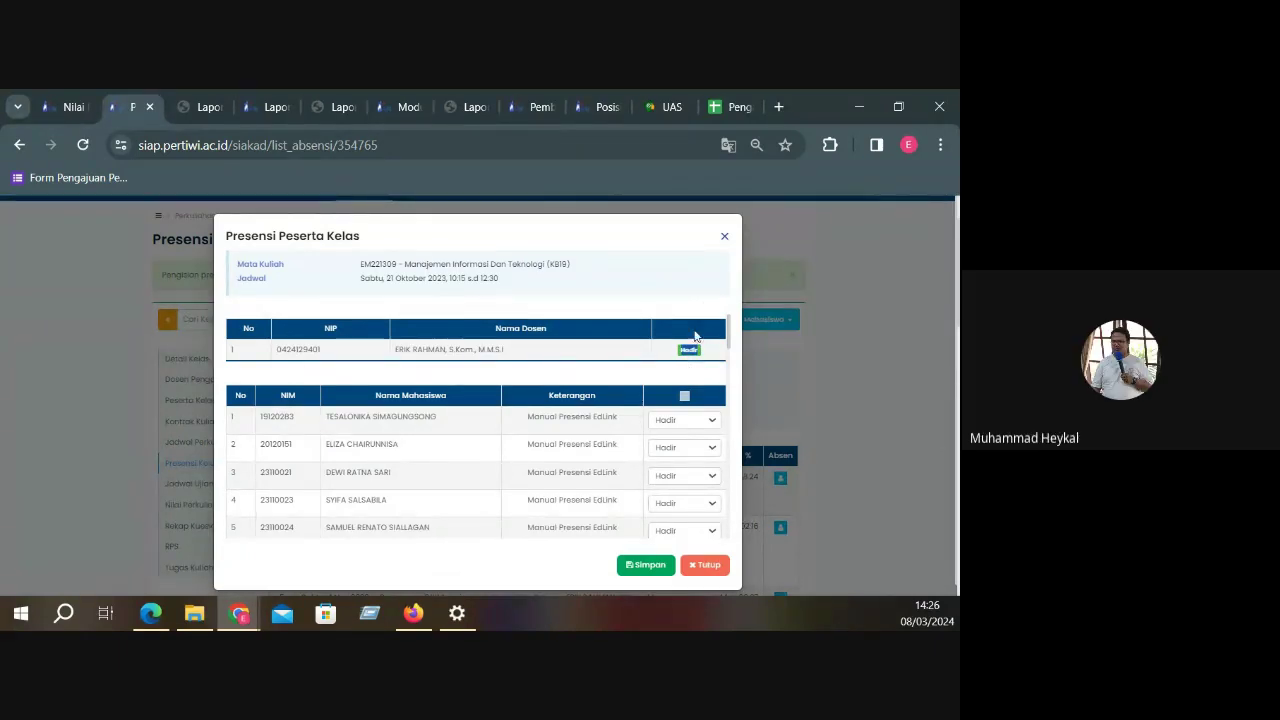
left_click(725, 239)
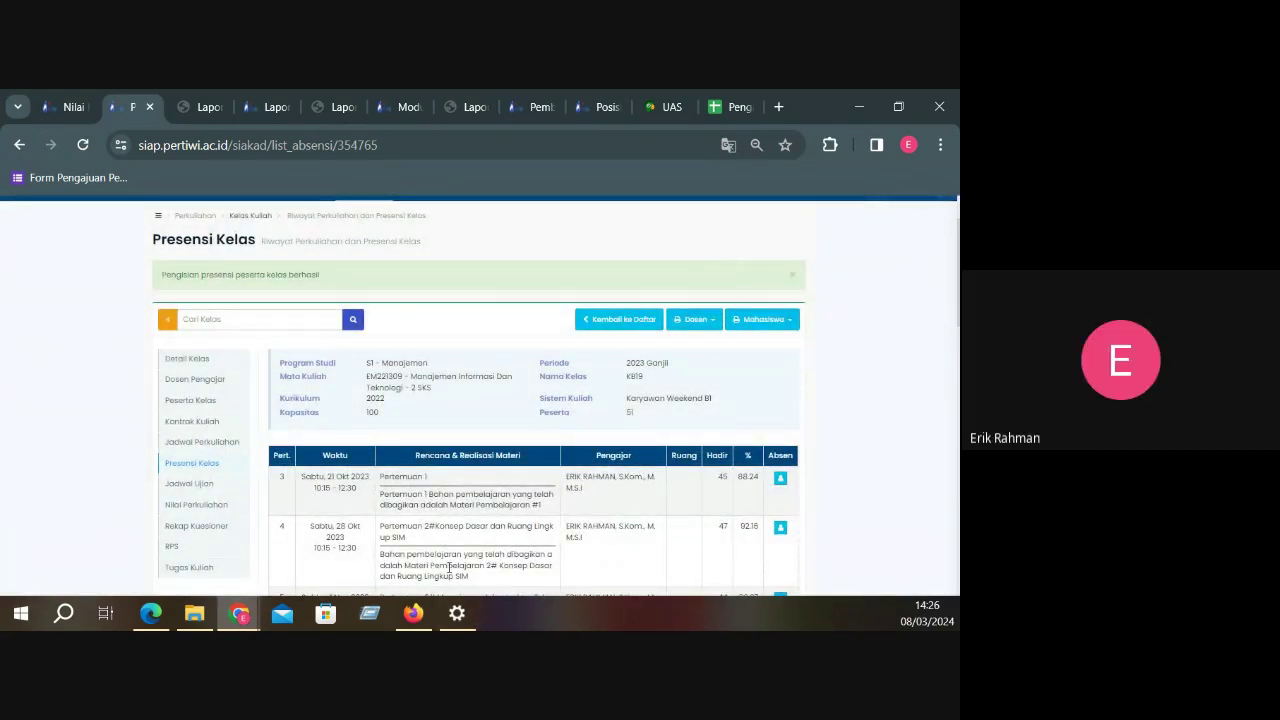
left_click(64, 613)
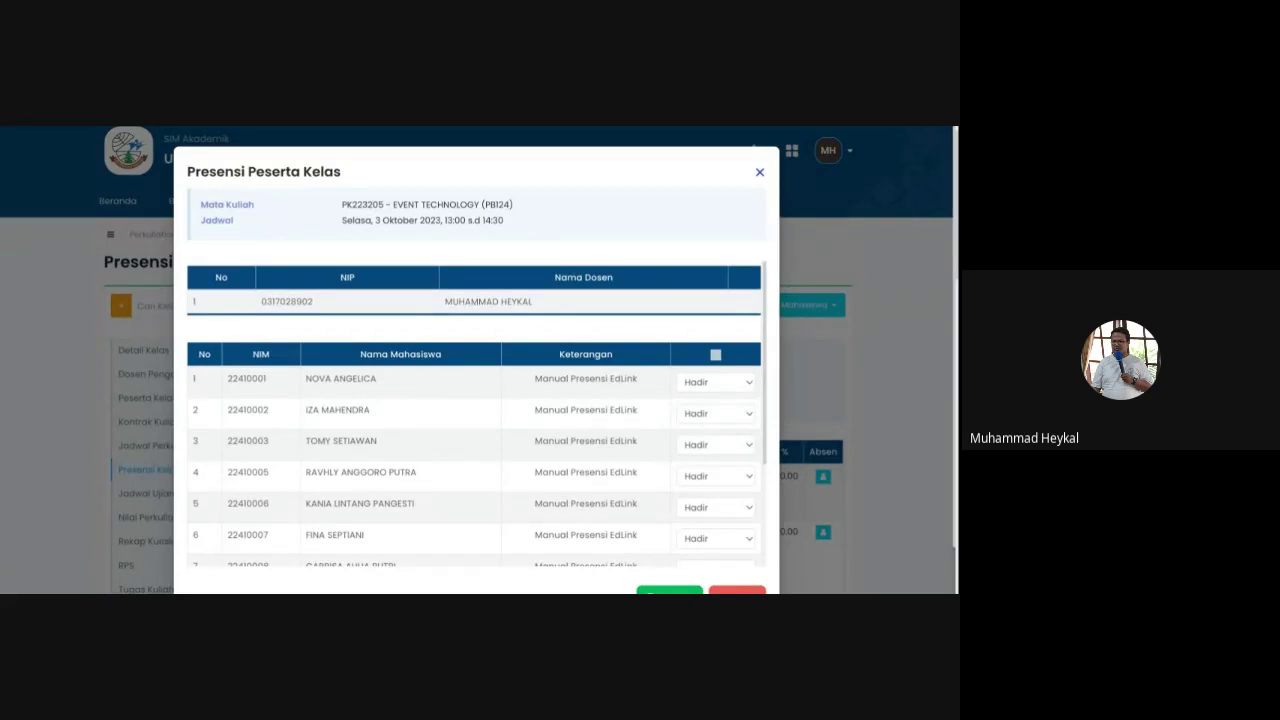
Look through the lecturer row and all student statuses in the PB124 Event Technology attendance form for 3 October 2023
scroll(714, 491, "down", 3)
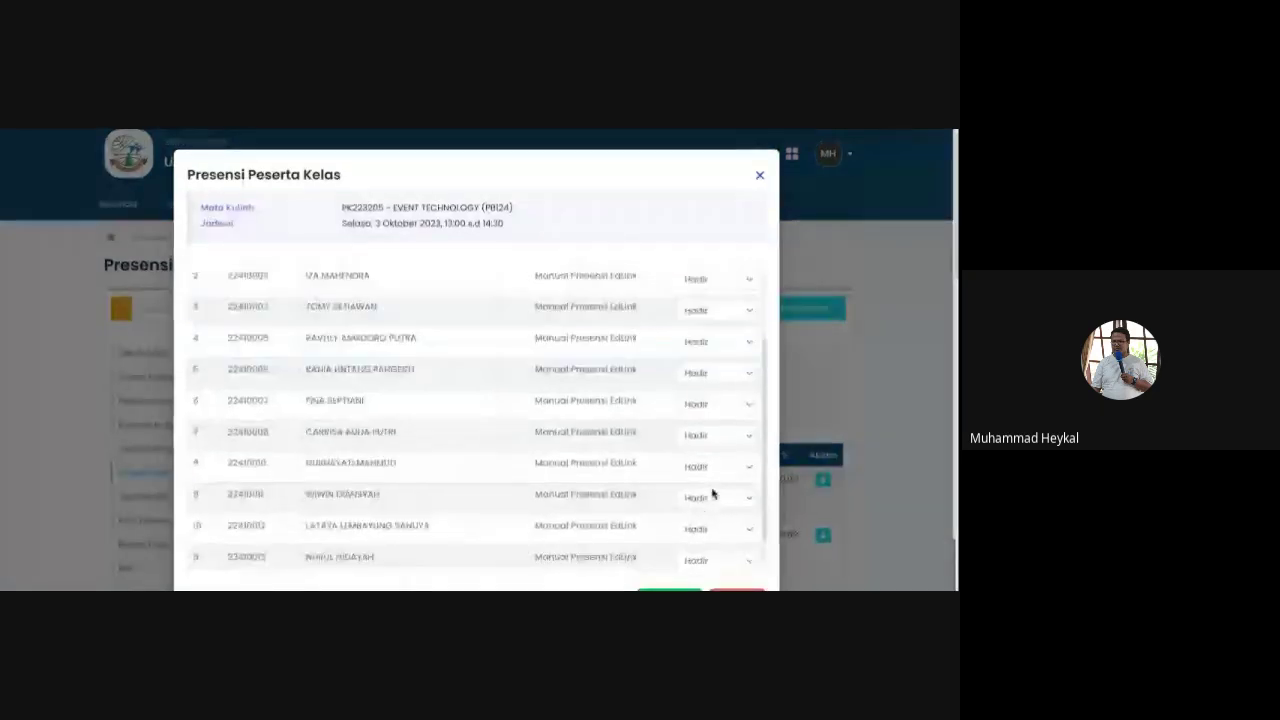
scroll(714, 491, "up", 4)
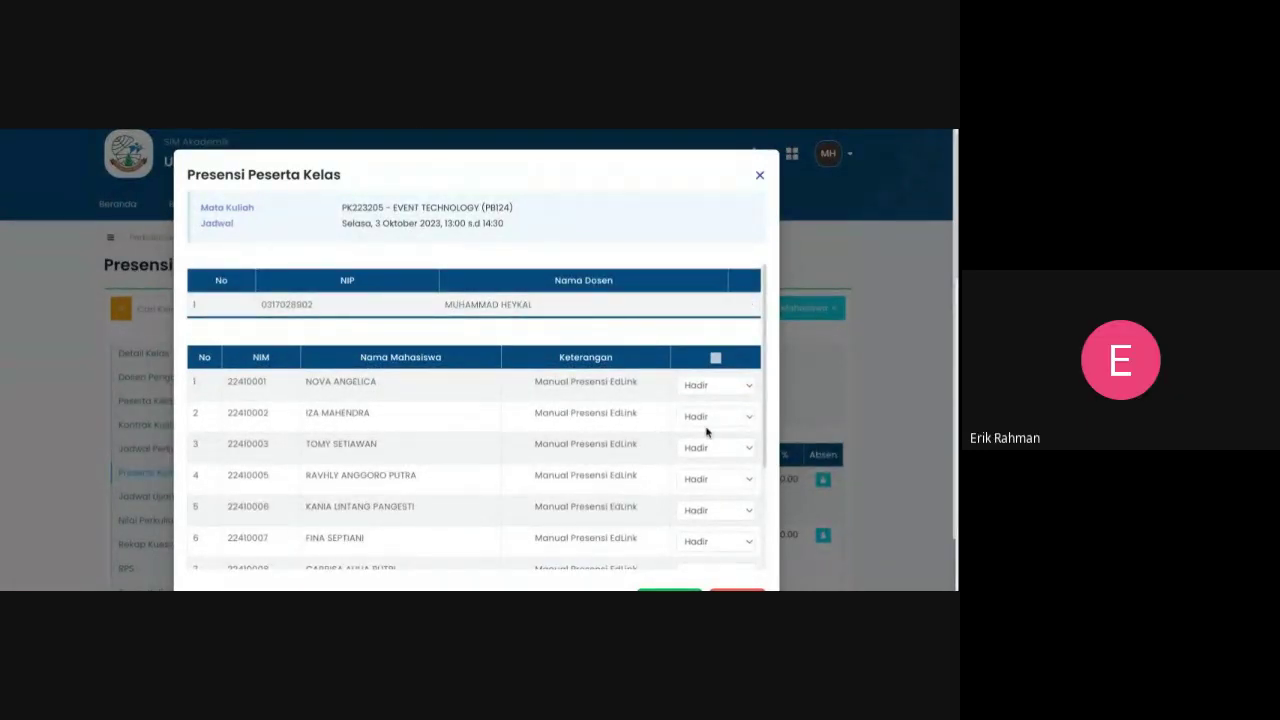
scroll(705, 432, "down", 1)
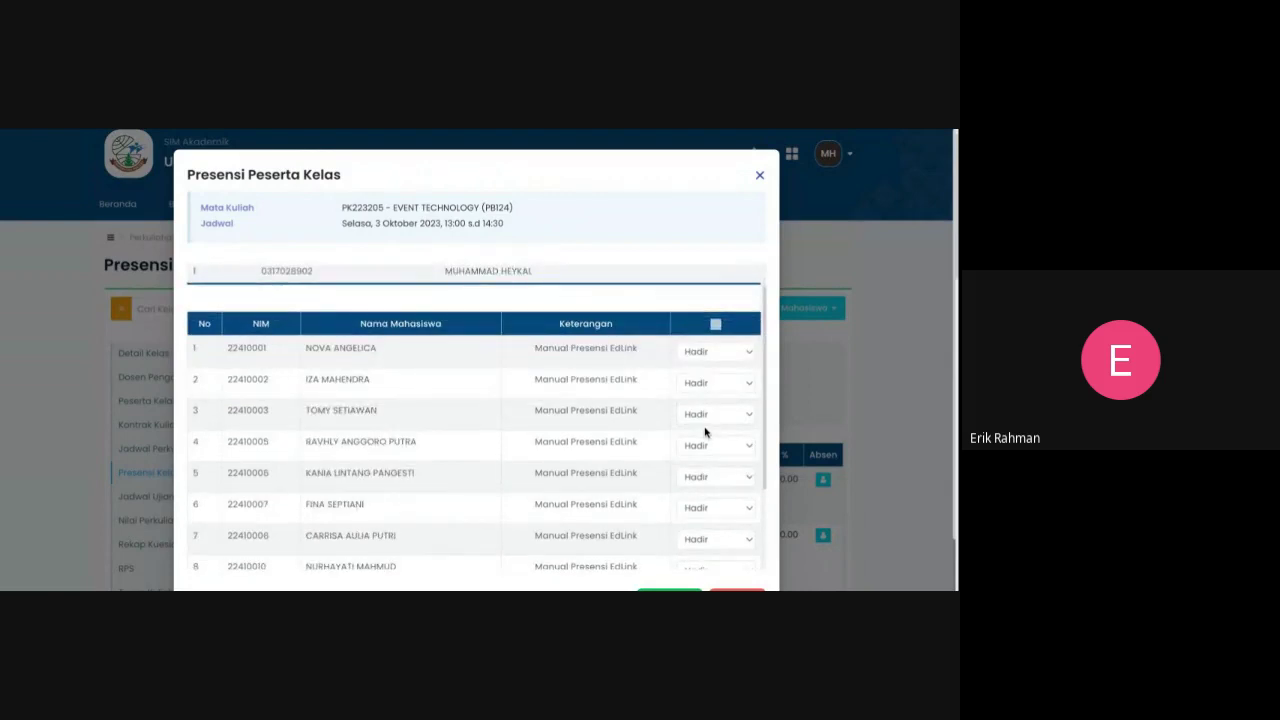
scroll(705, 432, "down", 3)
scroll(706, 434, "up", 4)
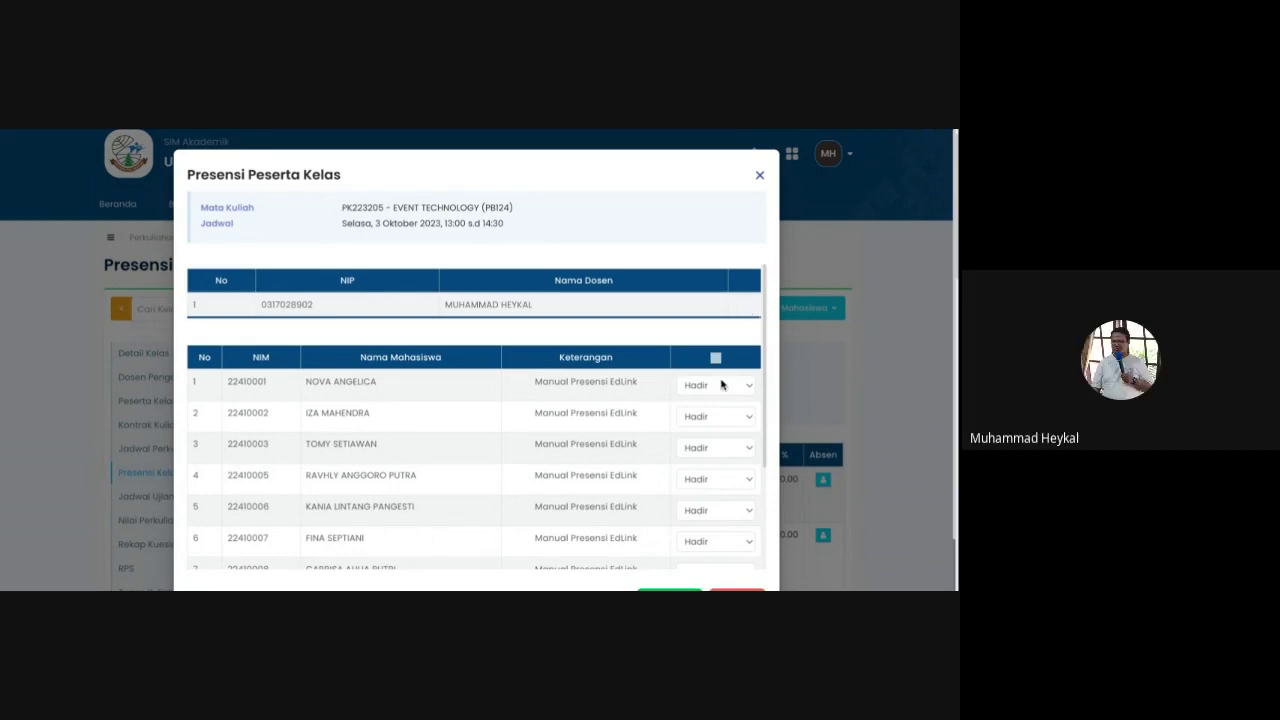
scroll(683, 432, "down", 3)
scroll(683, 431, "down", 1)
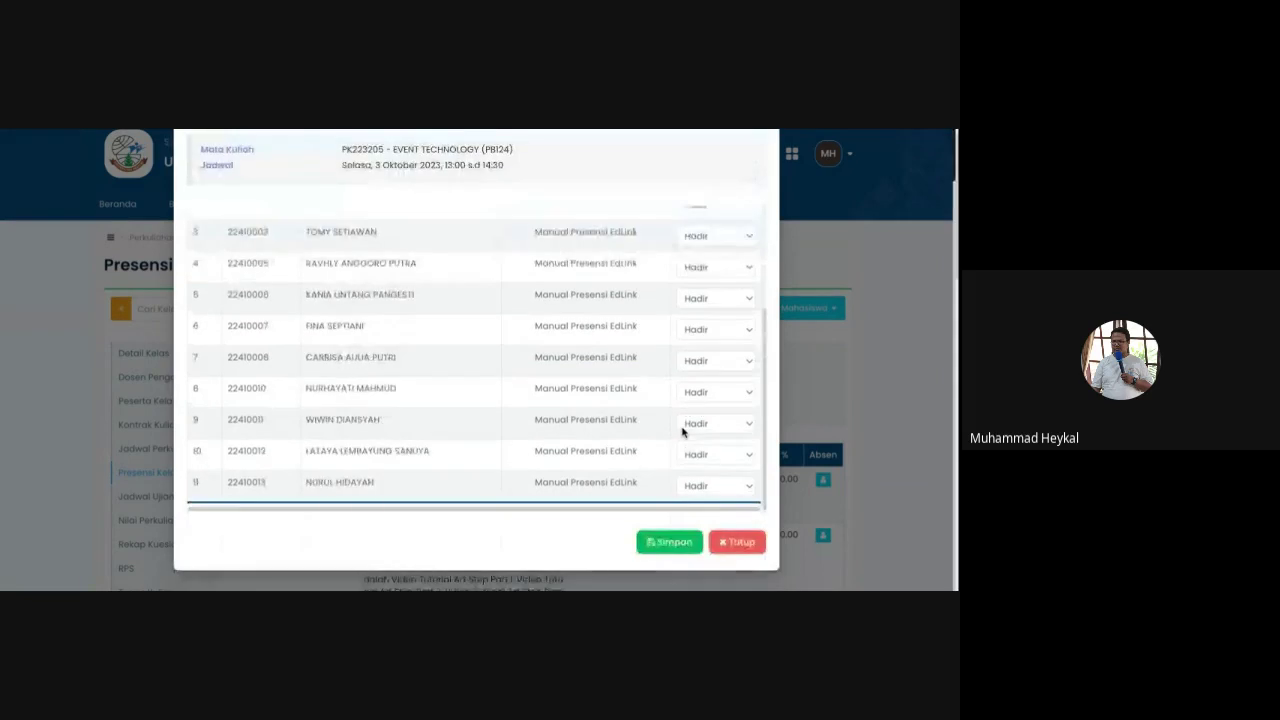
scroll(683, 431, "up", 5)
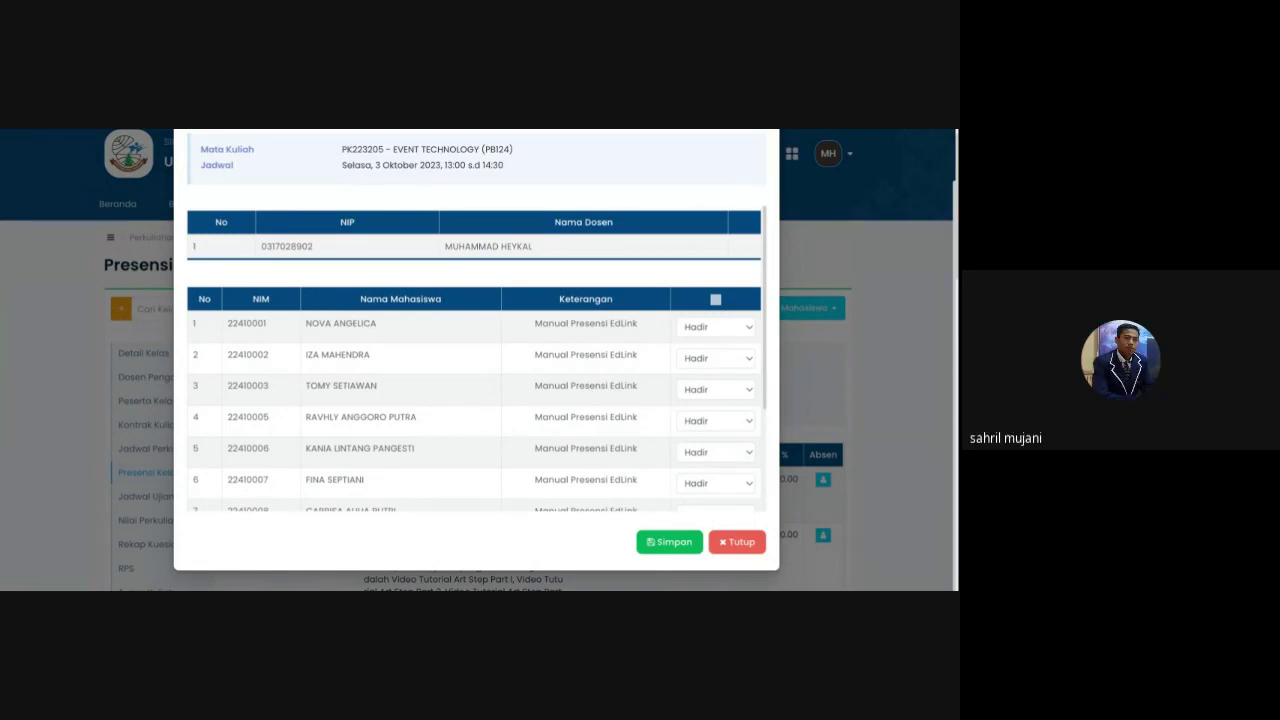
Save the PB124 attendance for 3 October 2023, reopen the form to recheck its entries, and close it
left_click(668, 545)
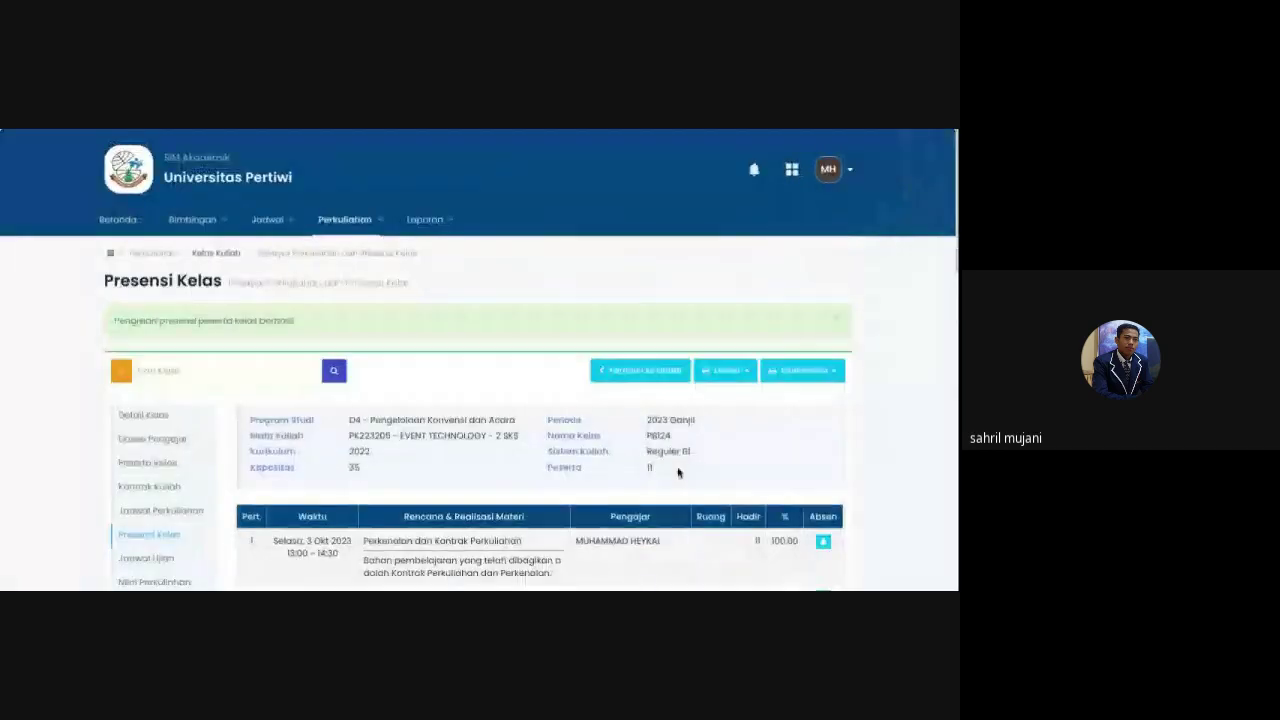
scroll(833, 520, "down", 1)
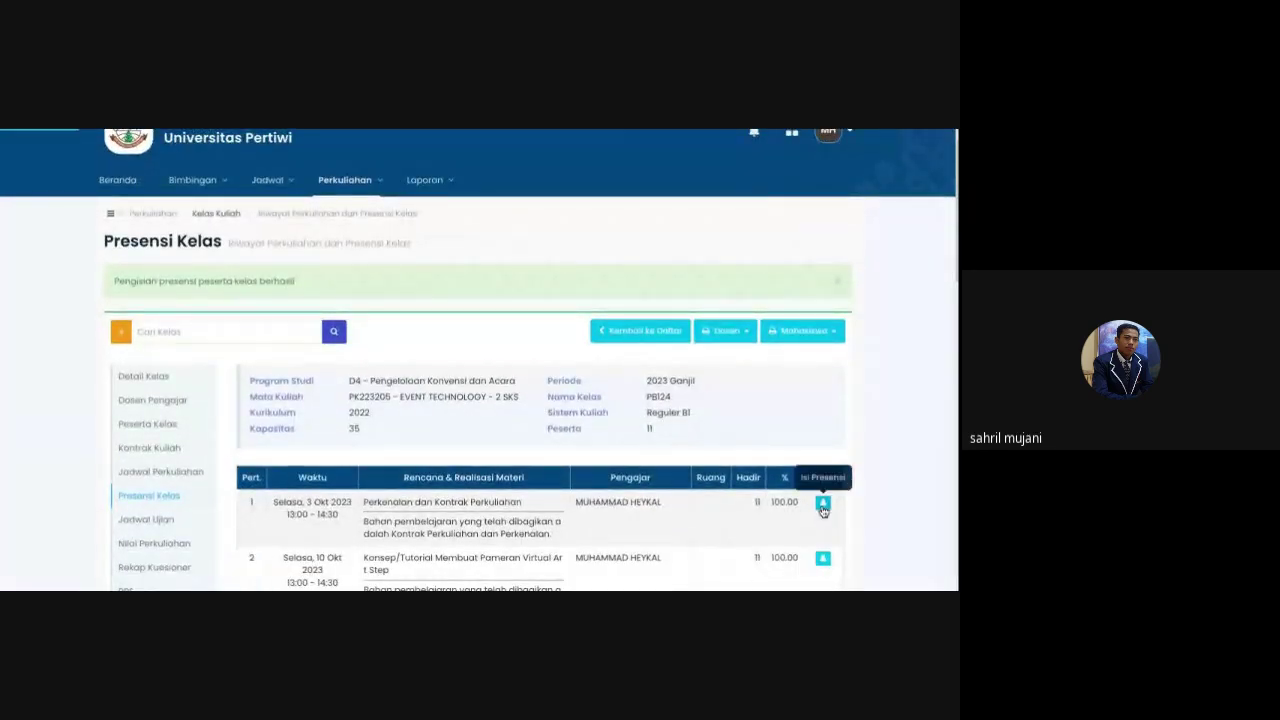
left_click(823, 508)
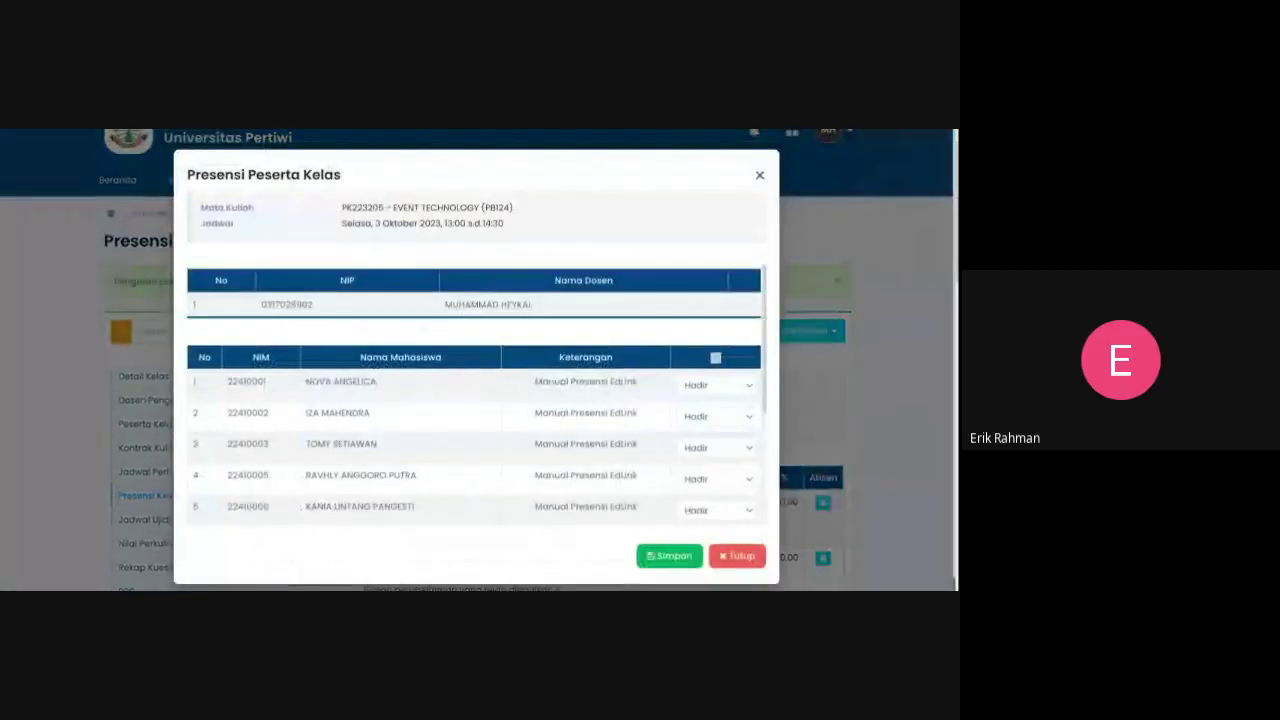
scroll(677, 462, "down", 5)
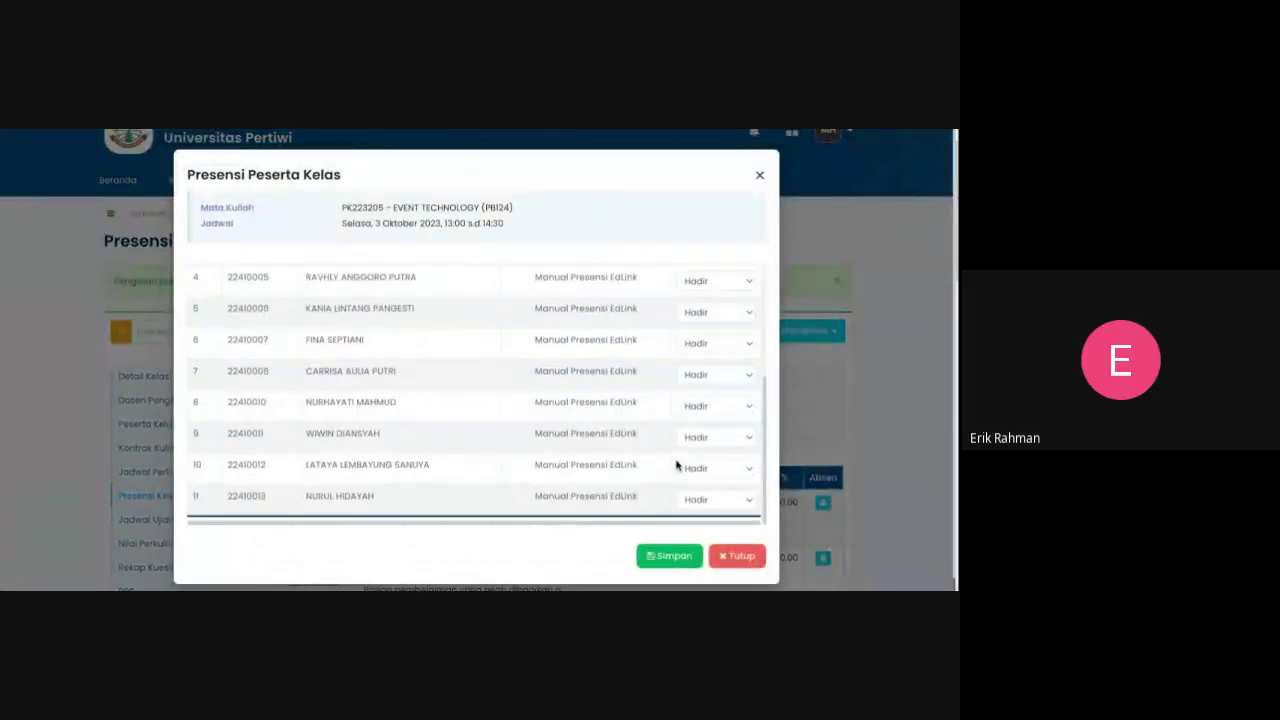
scroll(677, 462, "up", 6)
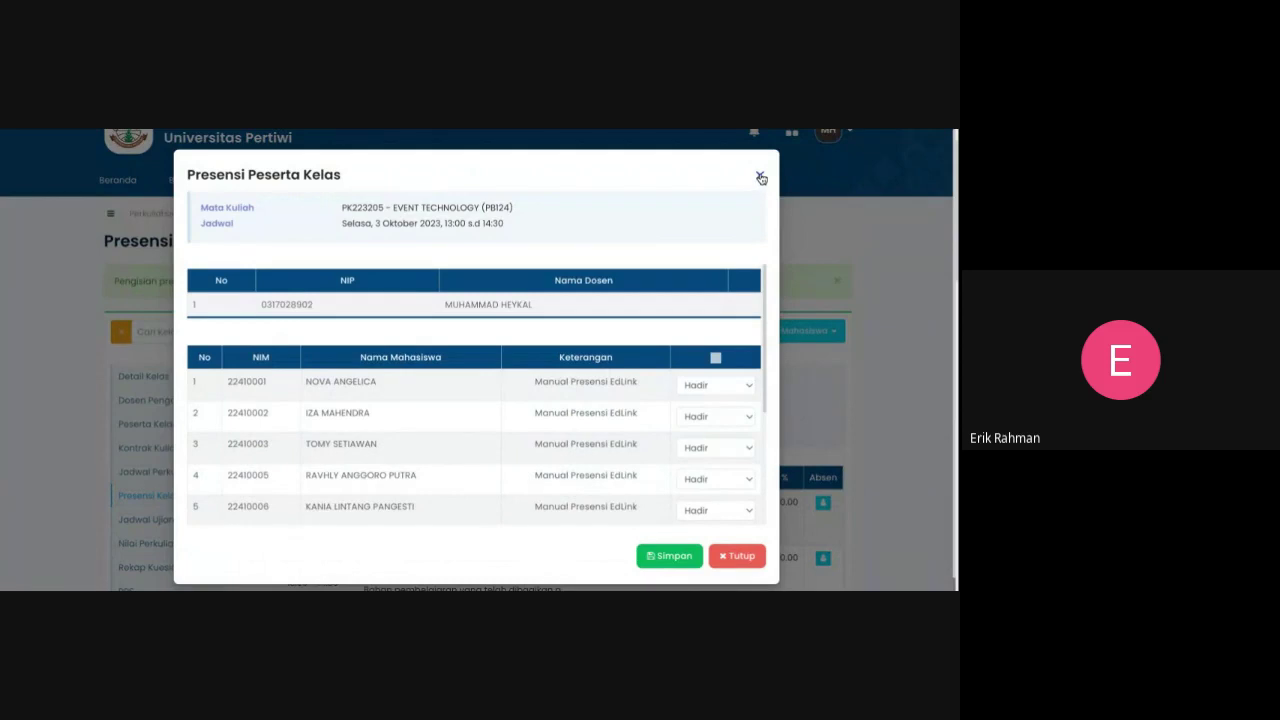
left_click(761, 178)
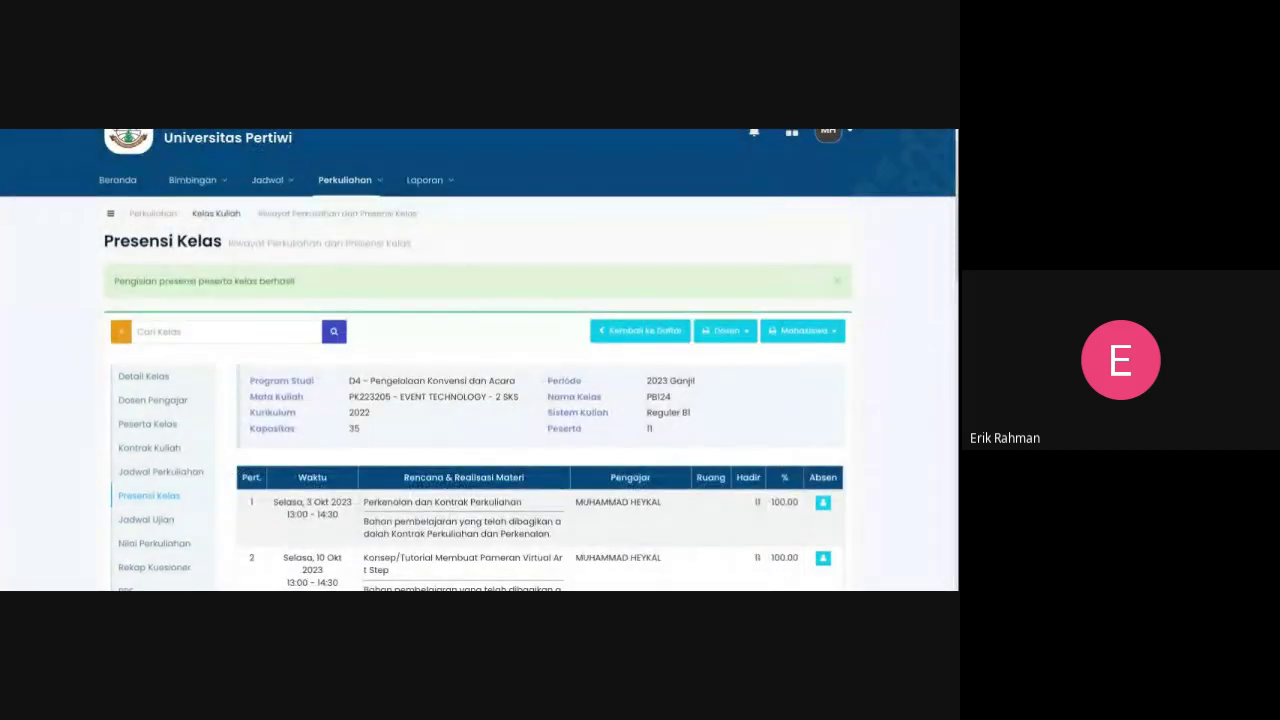
Generate the student Laporan Presensi for class PB124, view the report, and close it
left_click(838, 330)
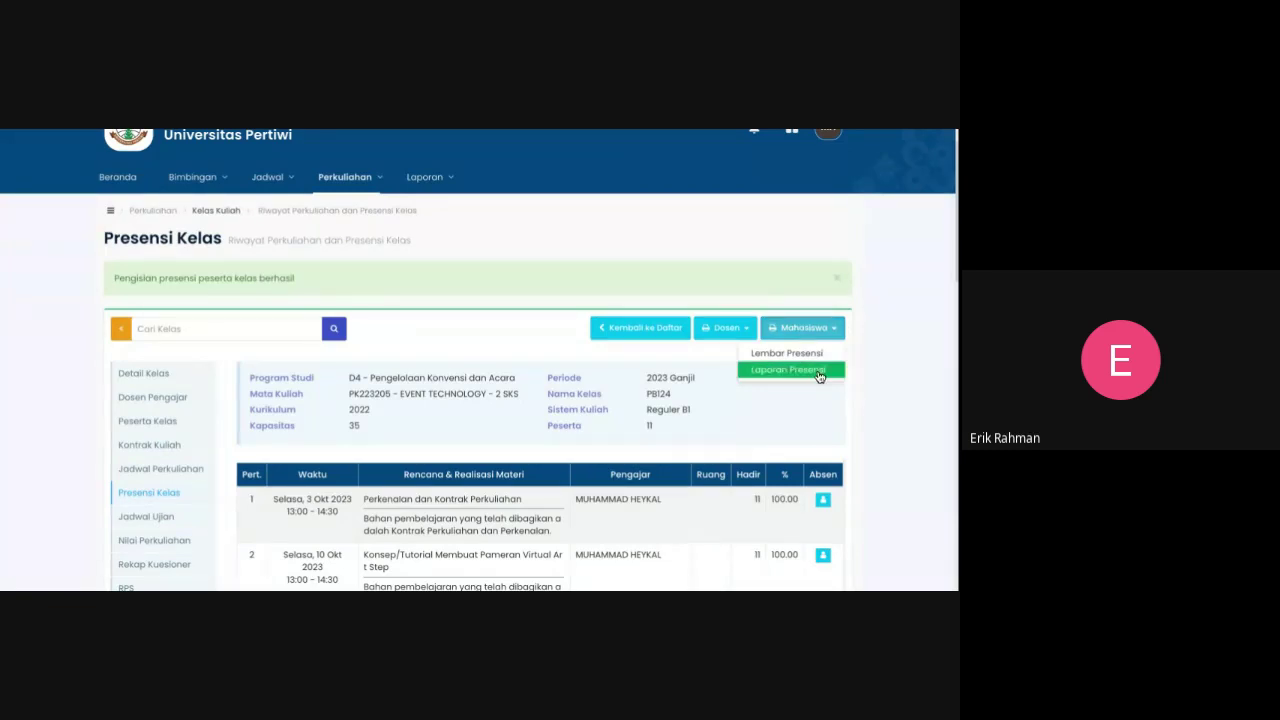
left_click(819, 372)
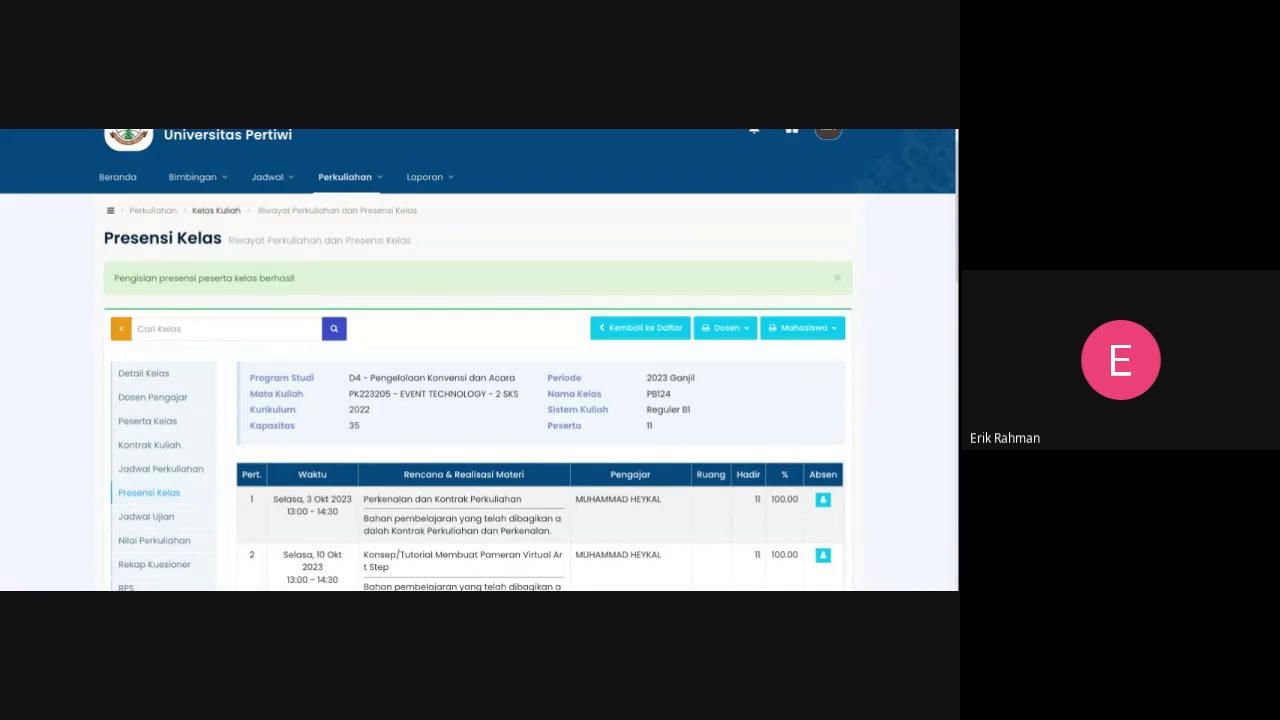
key("ctrl+Tab")
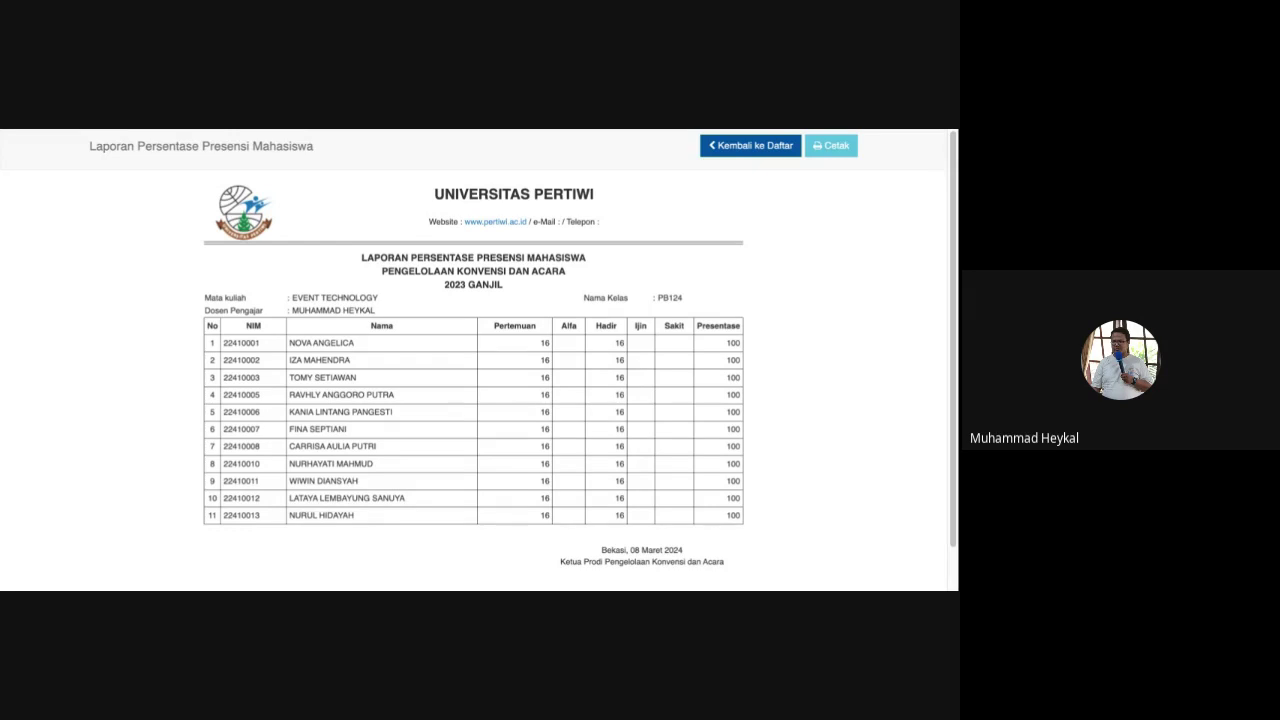
key("ctrl+w")
Generate the student Lembar Presensi for class PB124 and look through the attendance marks for each meeting date
left_click(832, 330)
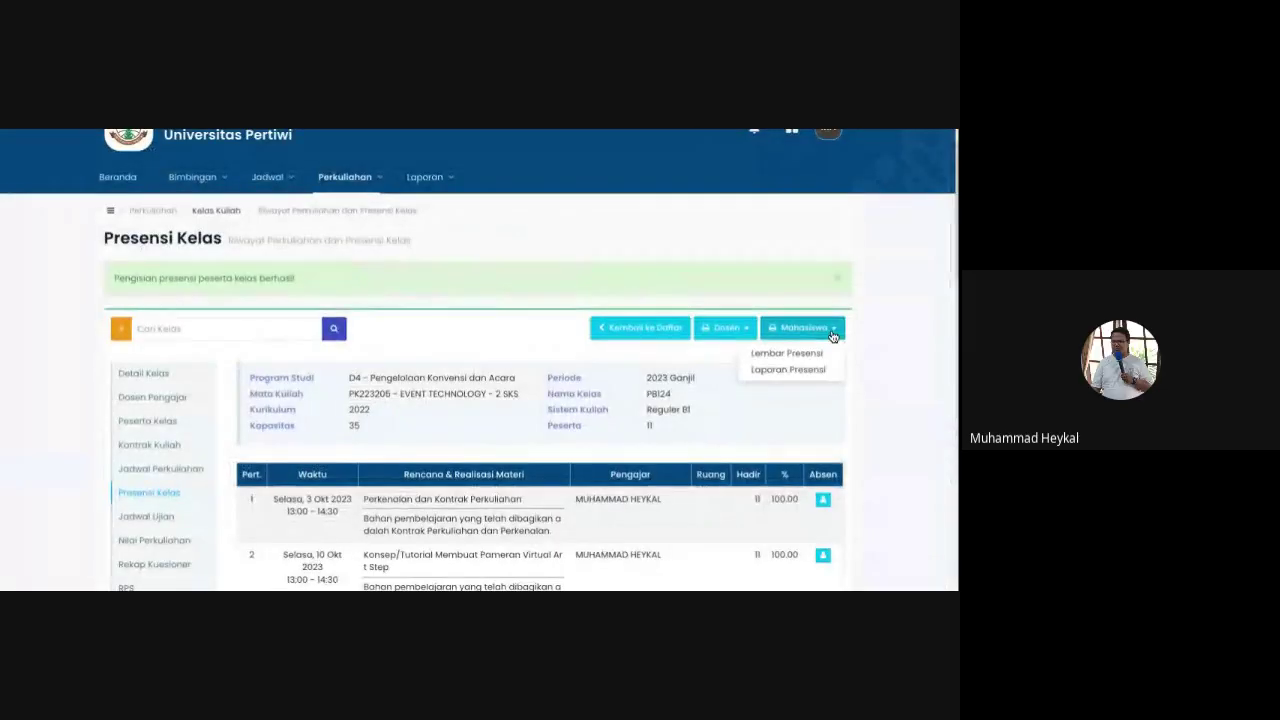
left_click(807, 356)
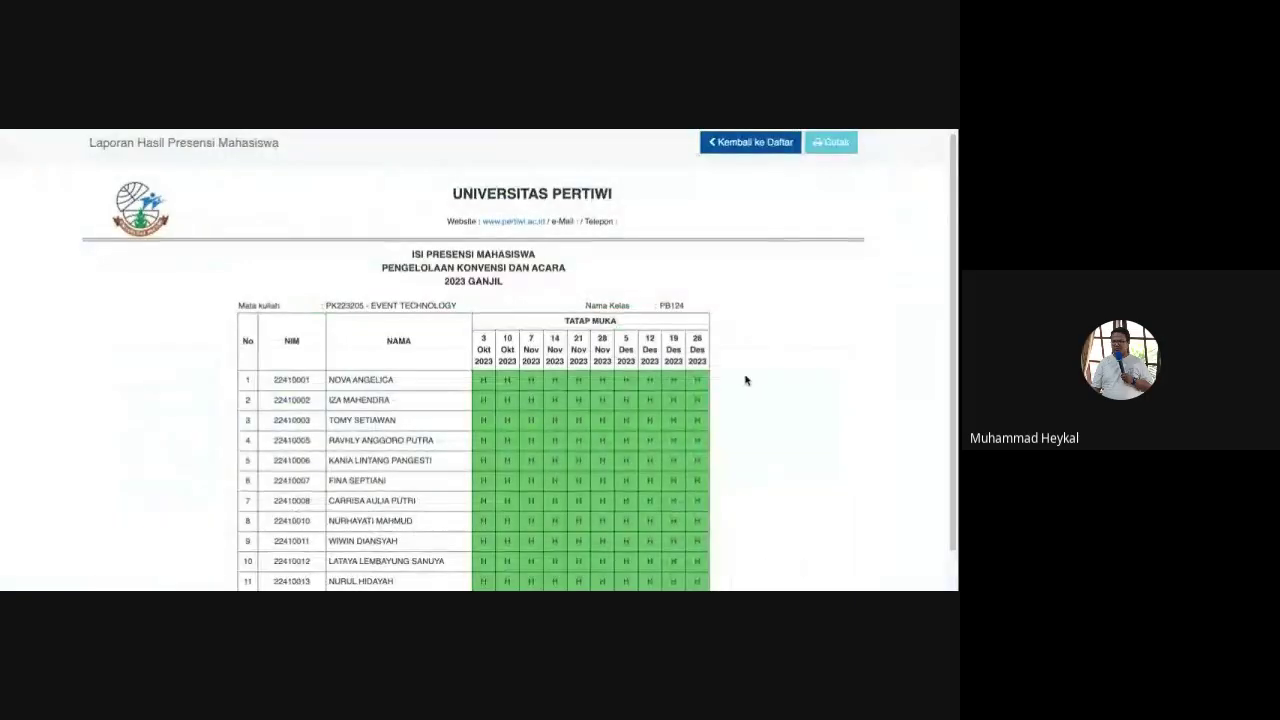
scroll(766, 380, "down", 1)
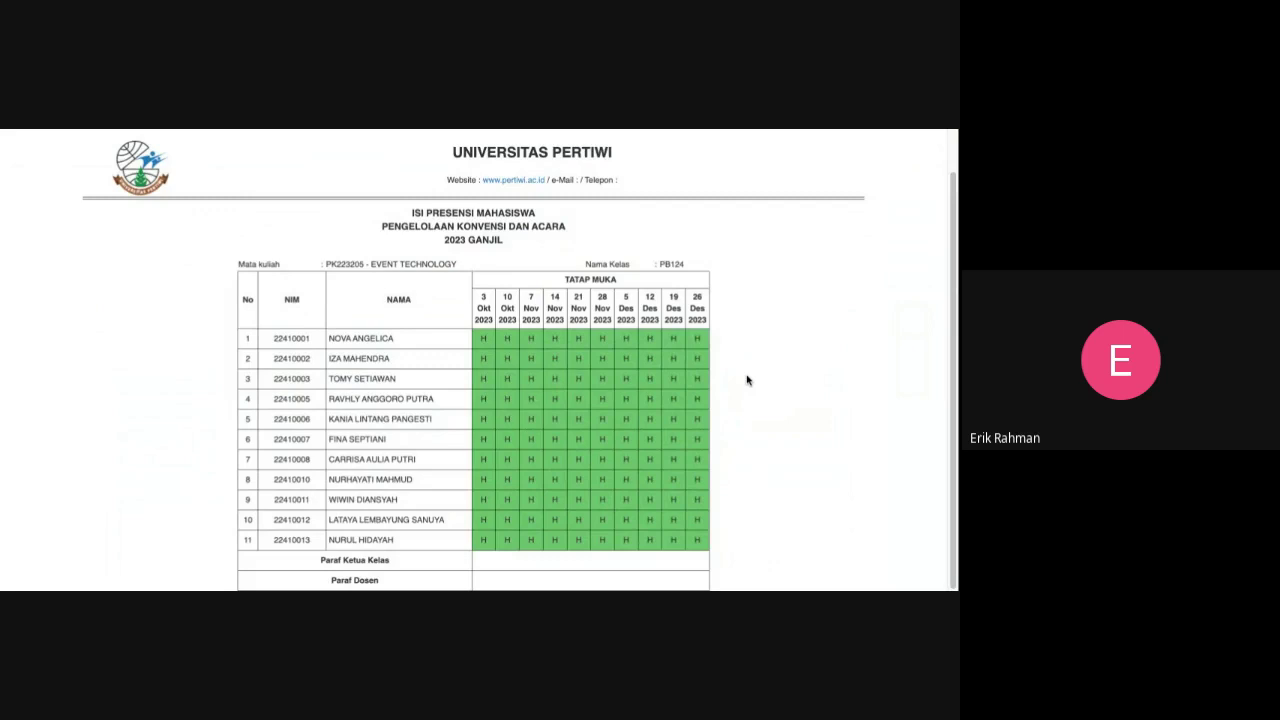
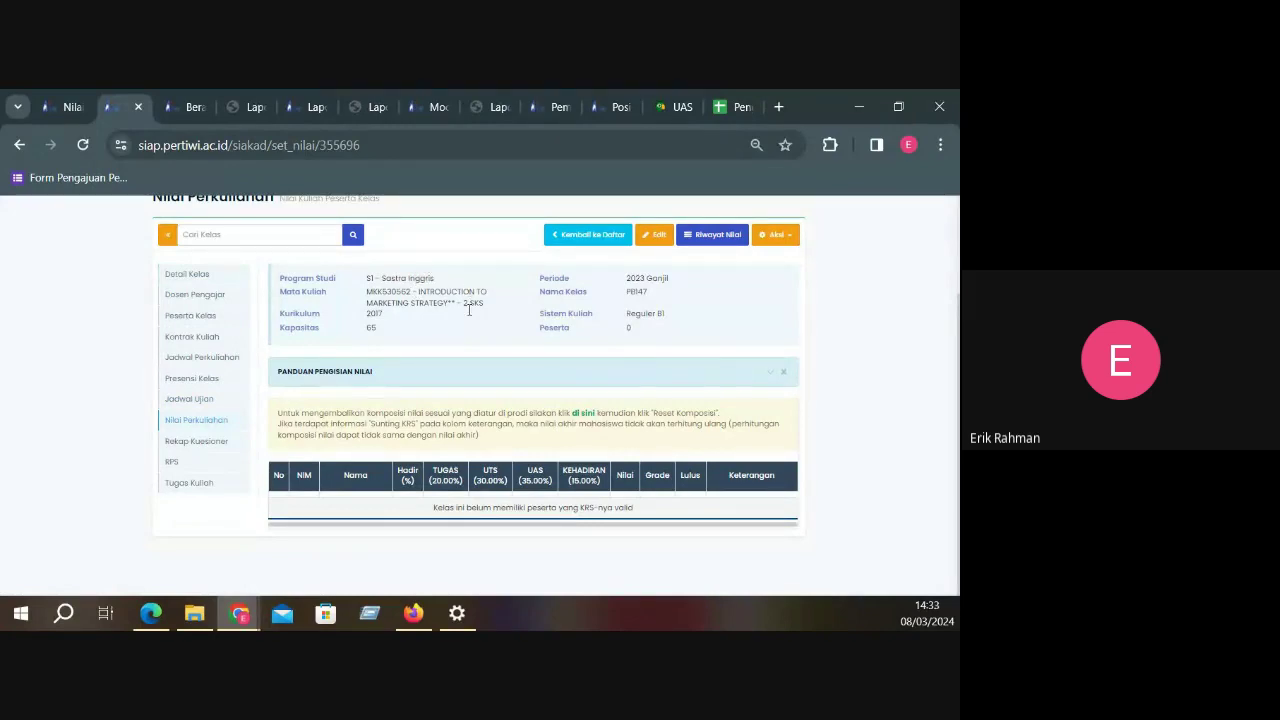
Open the Kelas Kuliah list and look through the 2023 Ganjil classes and their grade-lock status
scroll(469, 311, "up", 1)
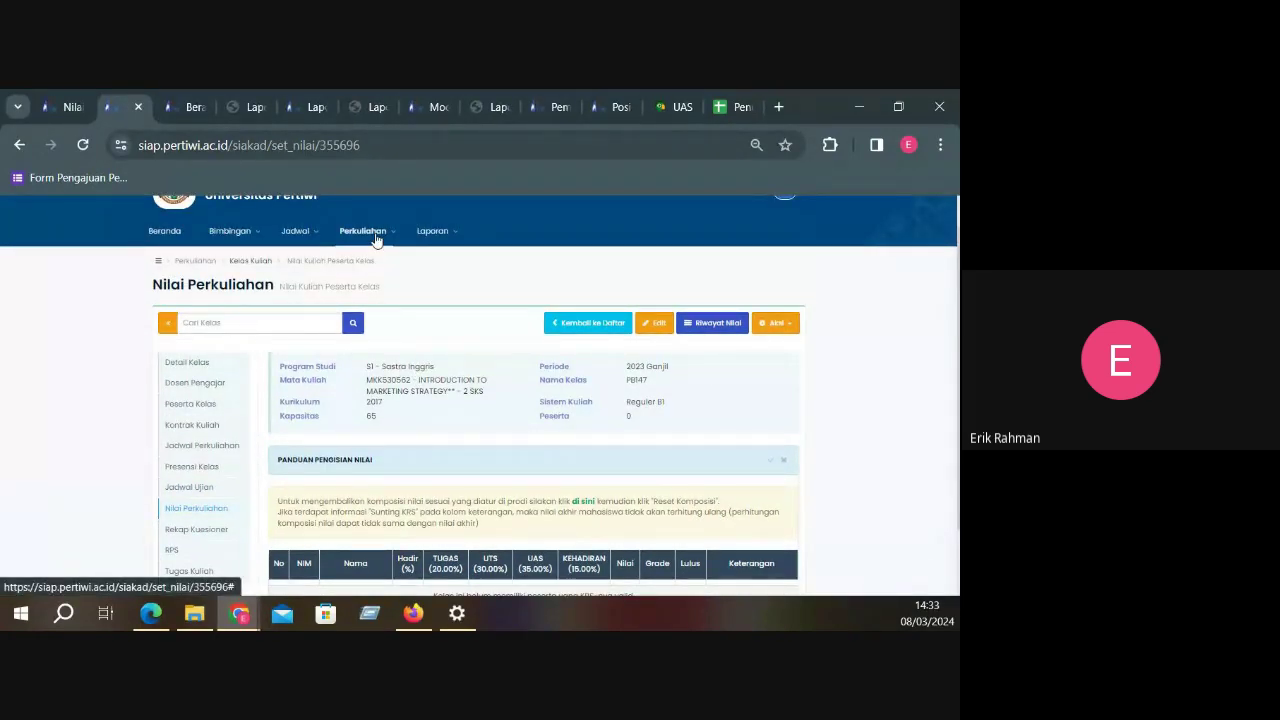
left_click(377, 238)
left_click(406, 383)
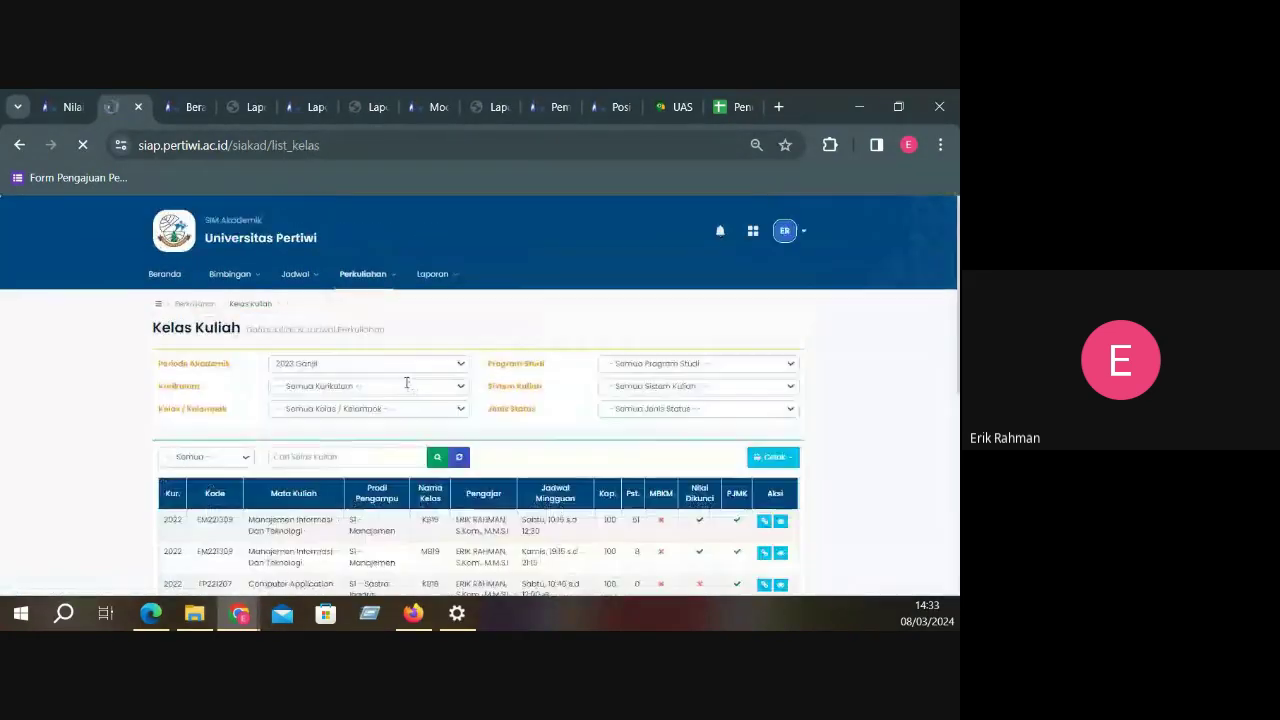
scroll(457, 434, "down", 3)
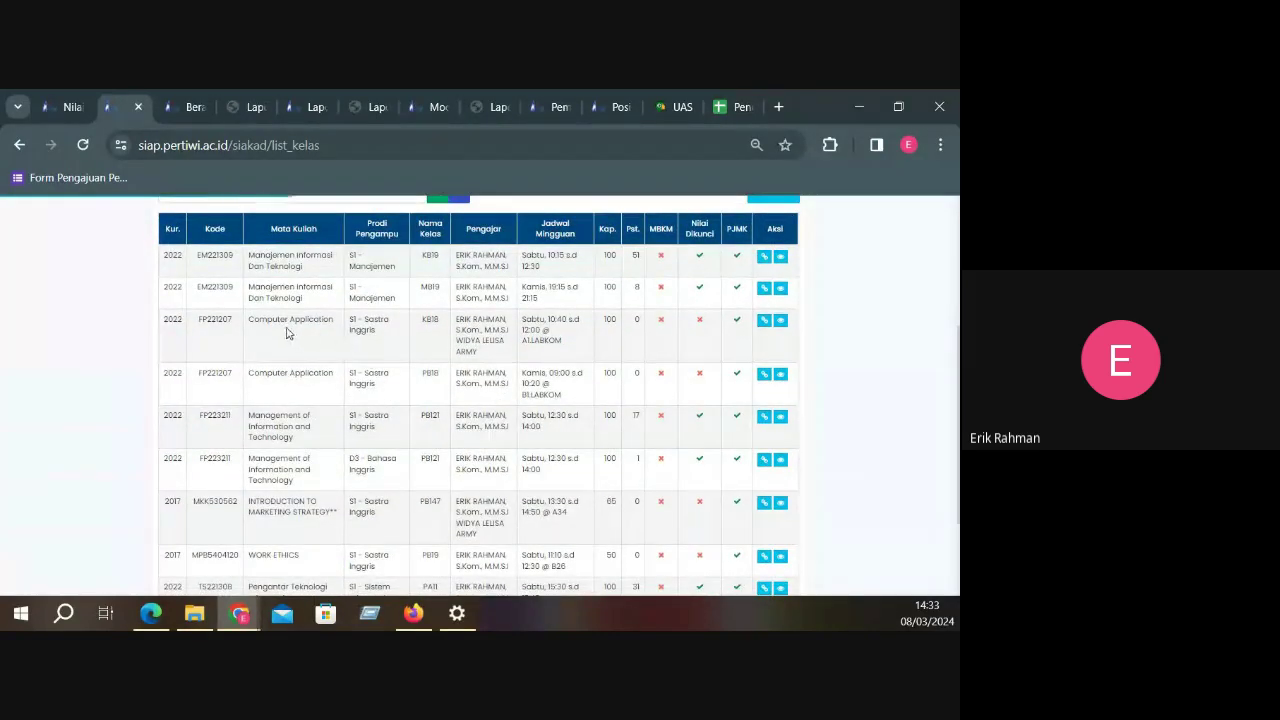
scroll(296, 401, "down", 1)
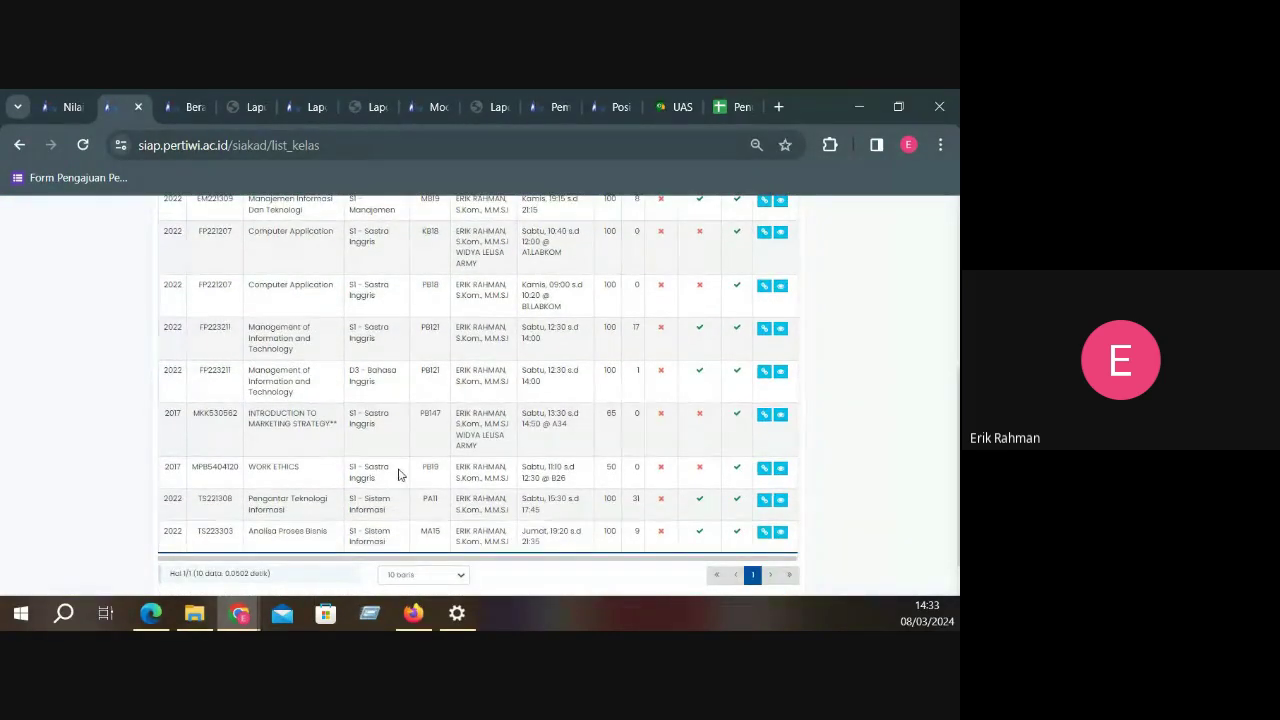
Return to the Beranda page and check the Pengisian Nilai item under Tanggungan Dosen
scroll(296, 401, "up", 4)
left_click(163, 276)
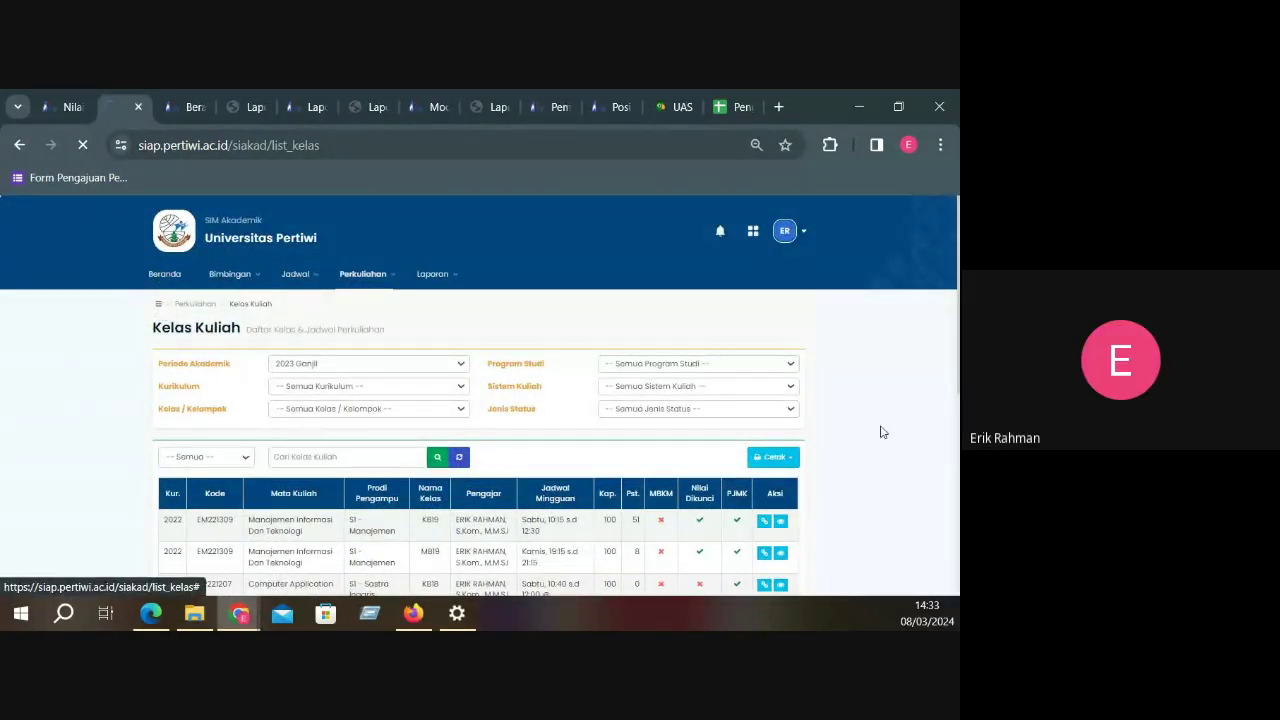
scroll(943, 446, "down", 5)
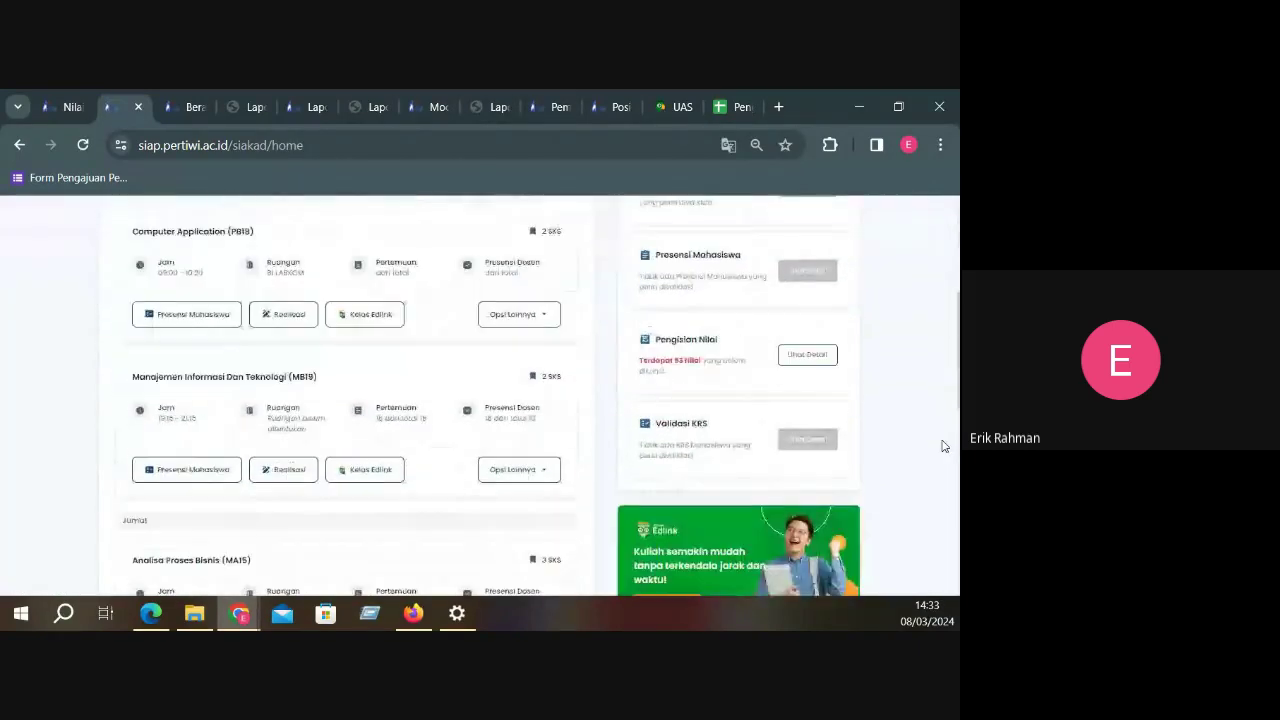
left_click(810, 356)
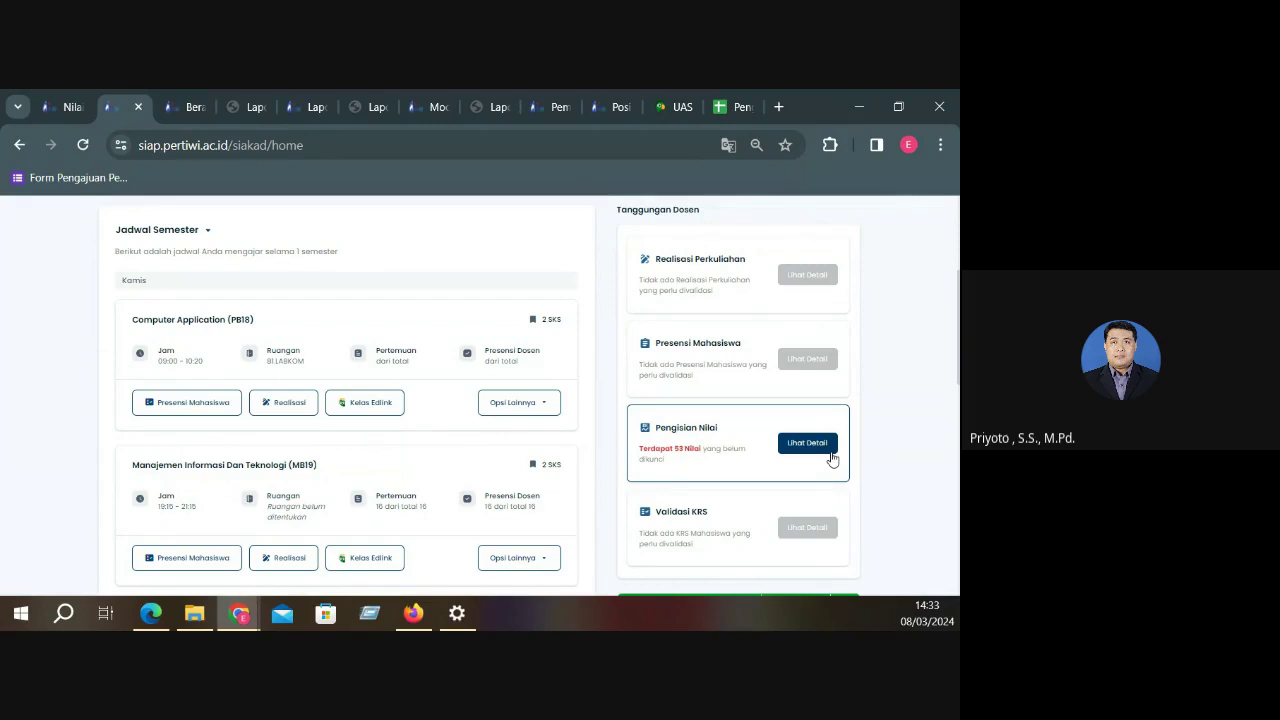
Switch between the already open PA11 grade and attendance reports and look through the Laporan Hasil Presensi Mahasiswa
left_click(376, 88)
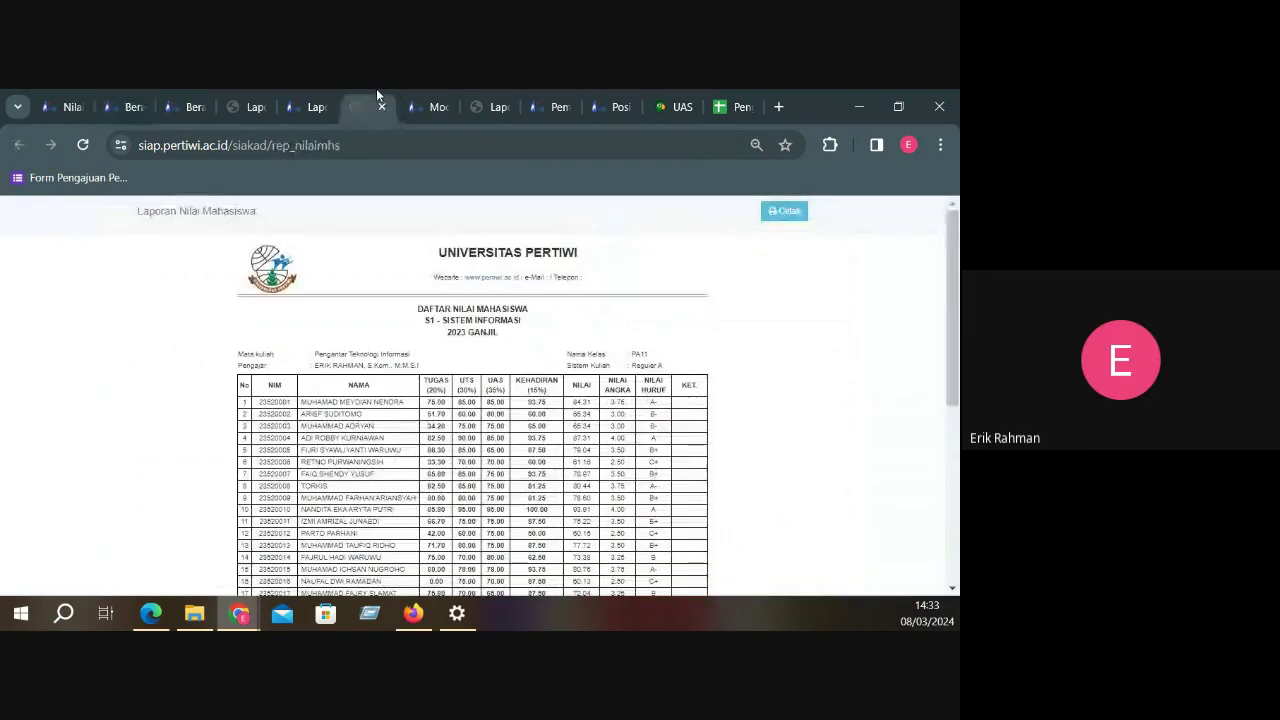
left_click(304, 88)
left_click(259, 89)
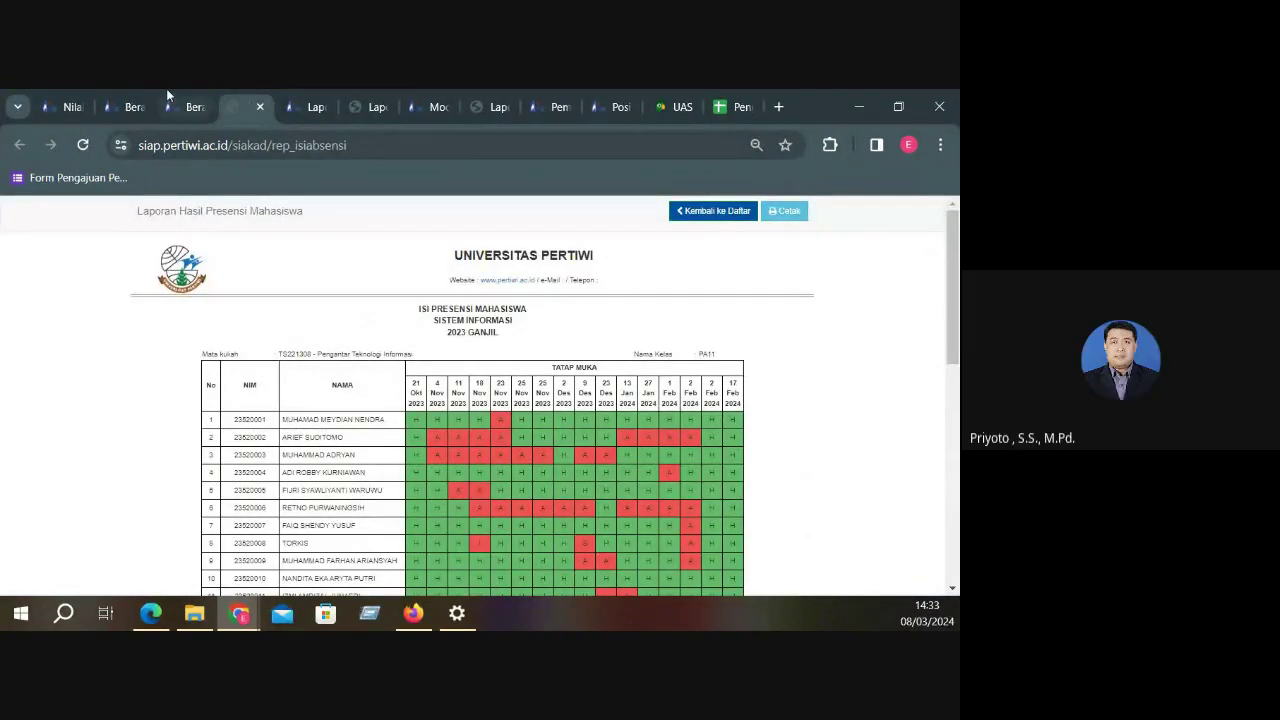
left_click(166, 90)
left_click(265, 92)
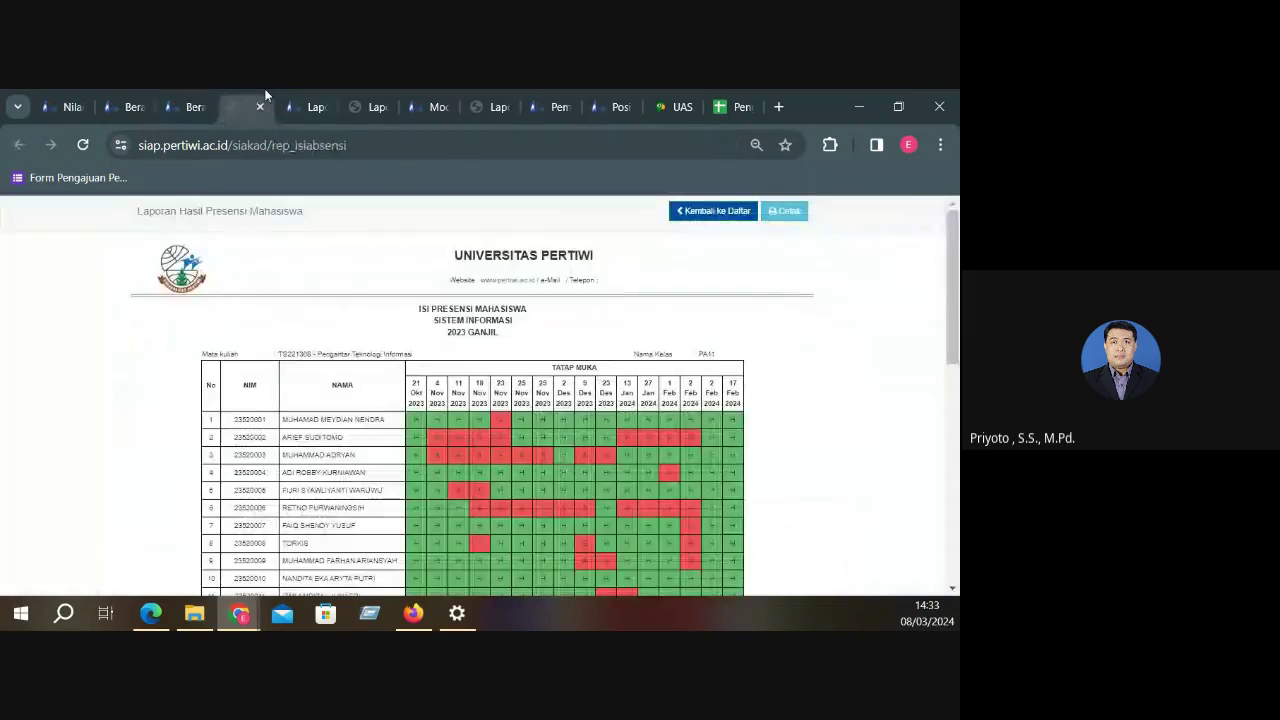
scroll(589, 451, "down", 3)
scroll(589, 451, "up", 3)
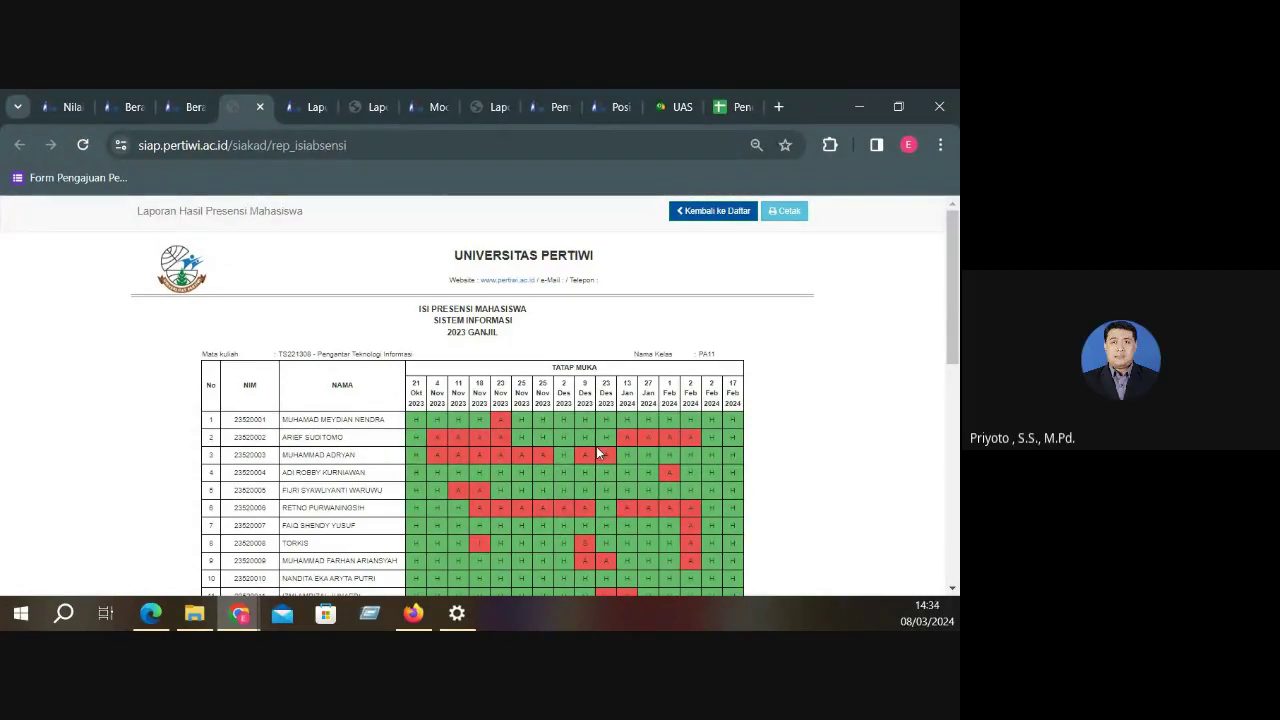
Select the lecturer as Dosen in the Laporan Nilai Mahasiswa form and generate the report in a new tab
left_click(307, 110)
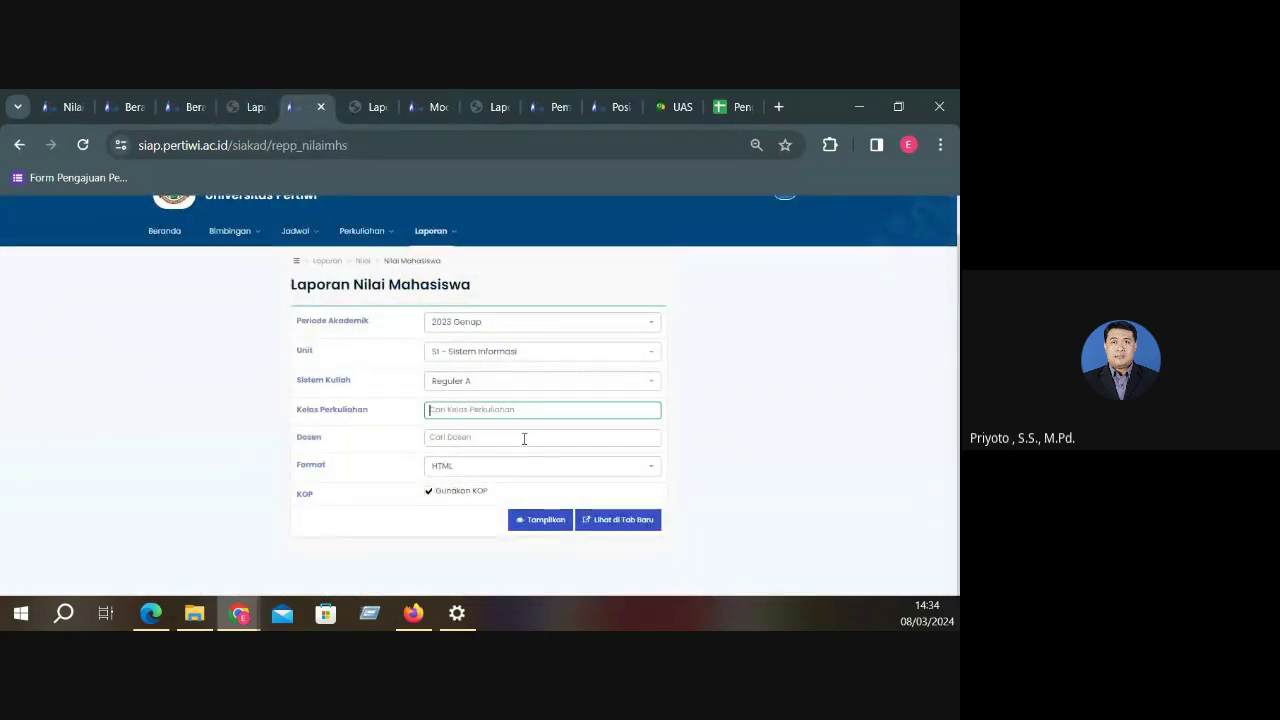
left_click(526, 441)
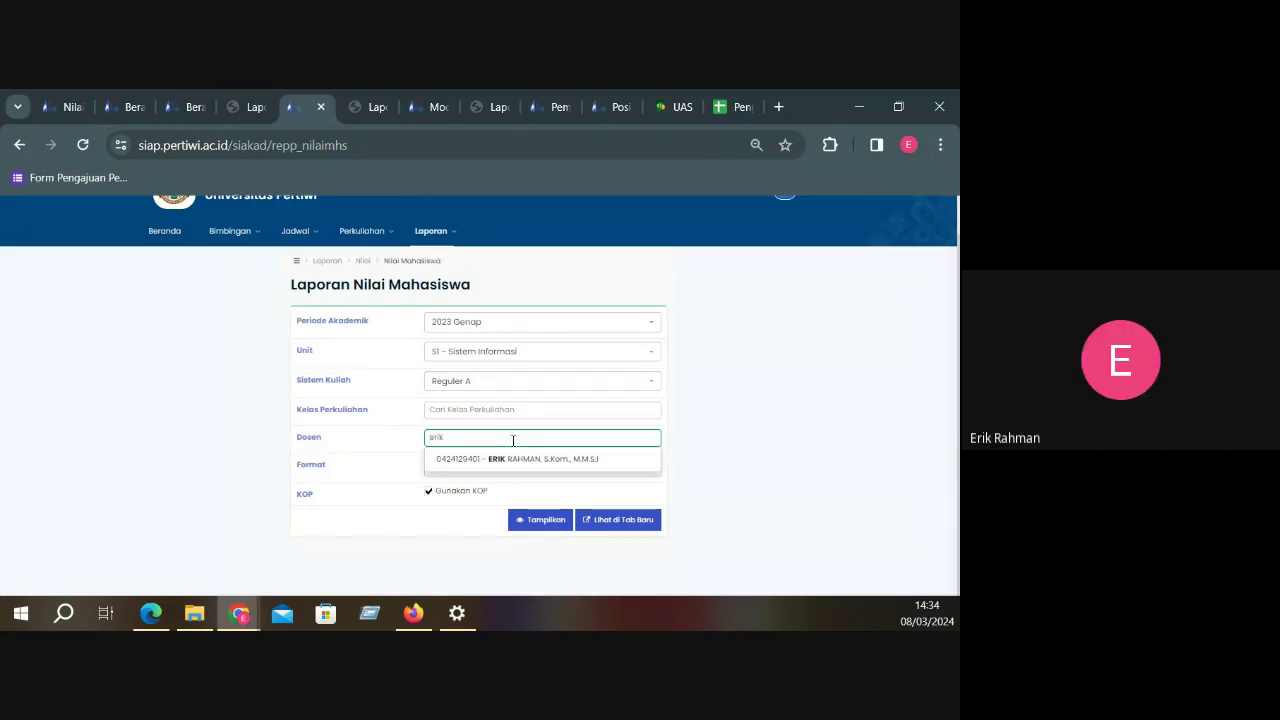
left_click(562, 459)
left_click(622, 522)
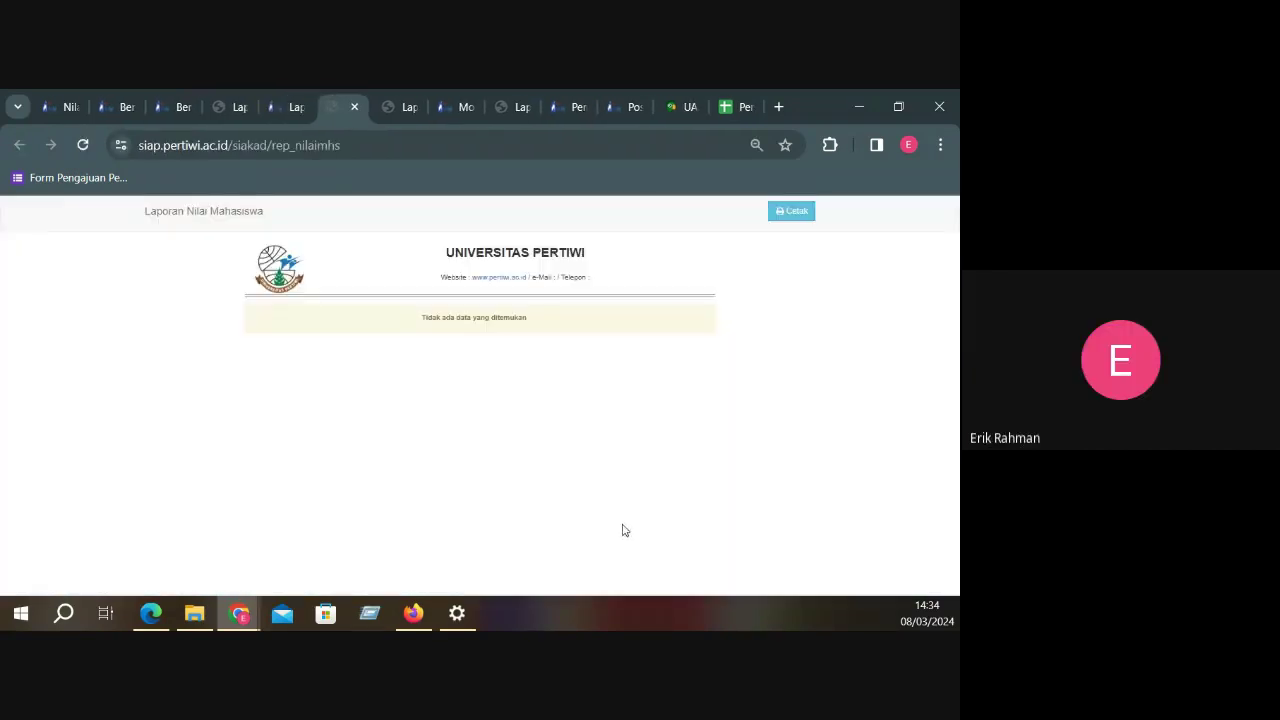
Set the grade report's Periode Akademik to 2023 Ganjil, generate it in a new tab, and close the extra report tabs
left_click(298, 92)
left_click(510, 324)
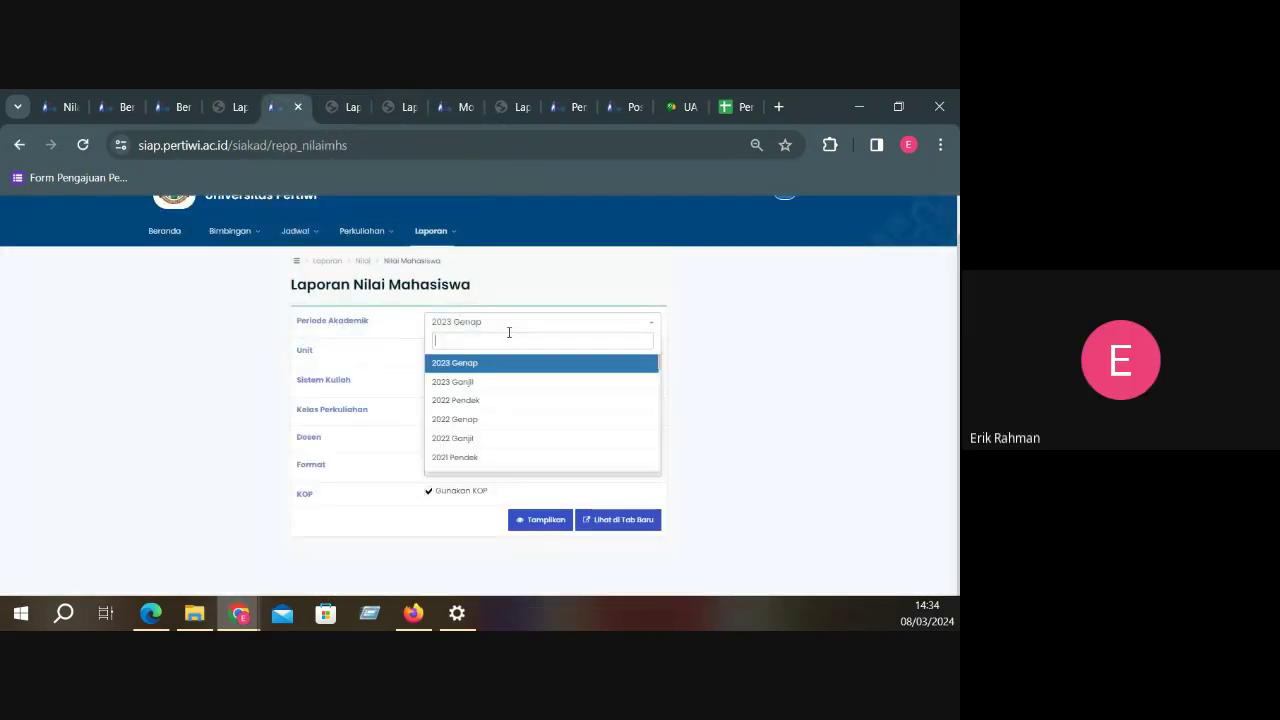
left_click(517, 381)
left_click(607, 523)
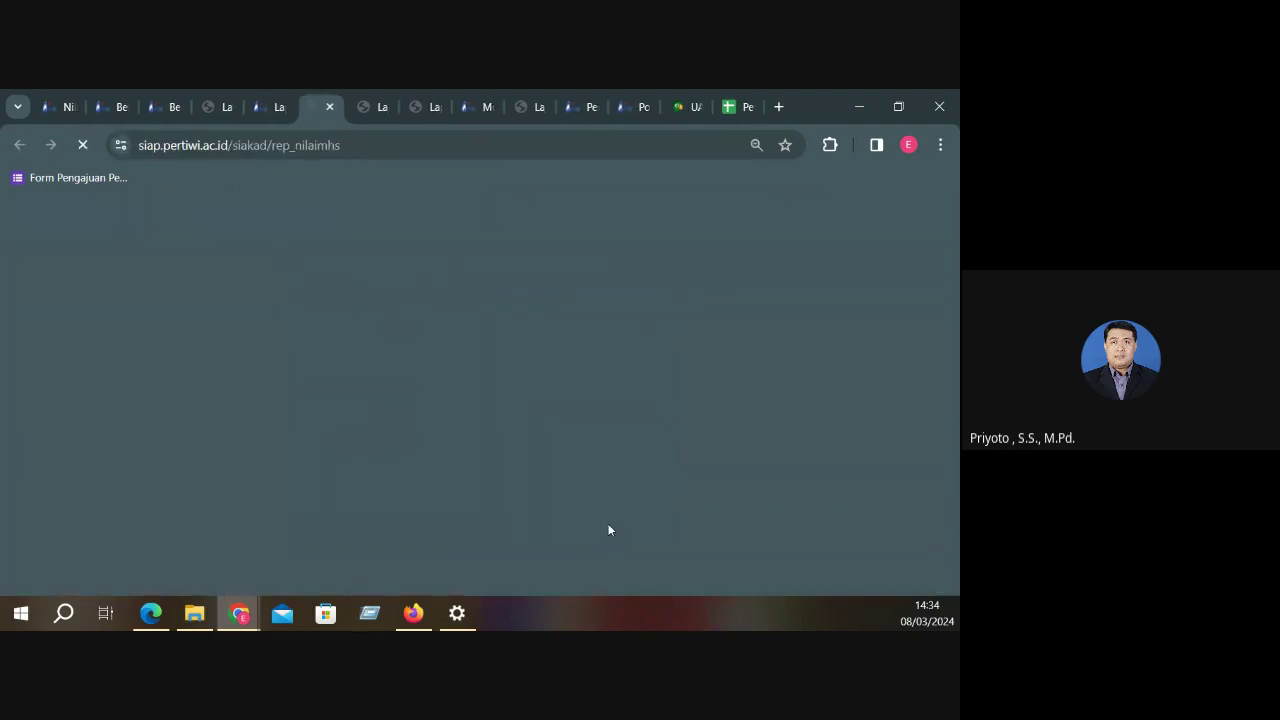
left_click(388, 104)
left_click(388, 106)
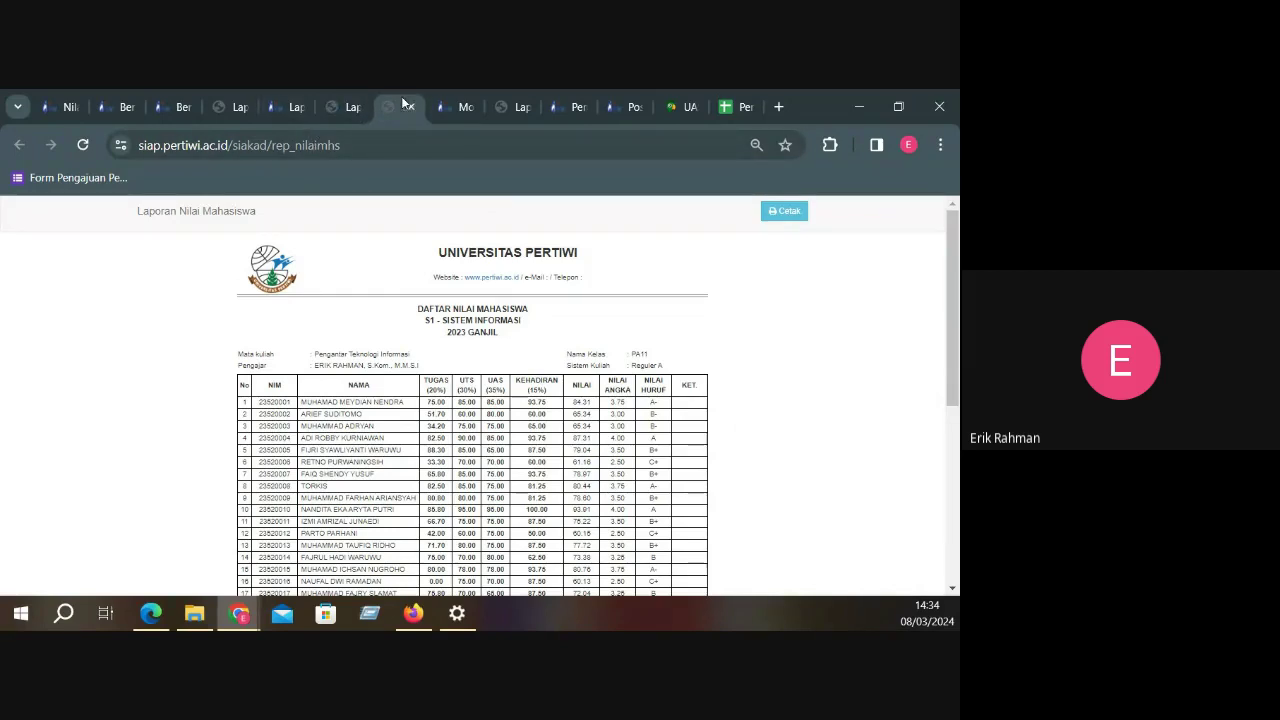
left_click(357, 106)
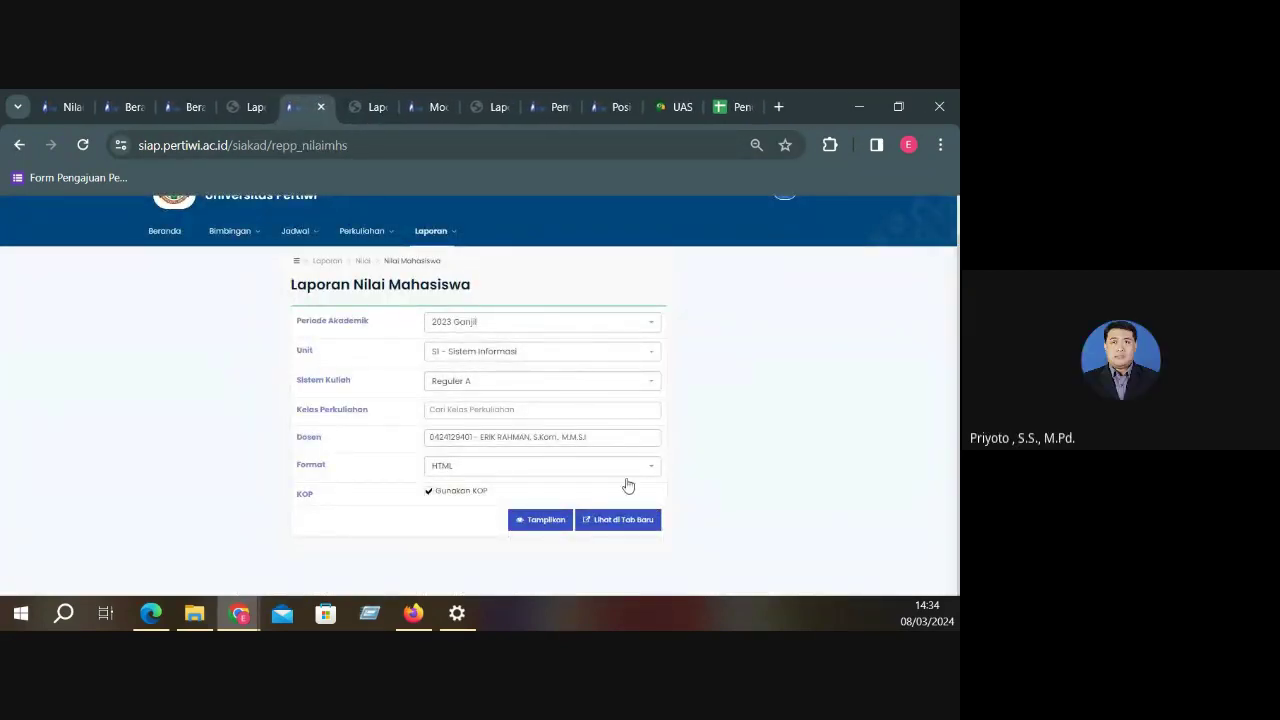
Generate the 2023 Ganjil student grade report in a new tab, look through all its pages, and close it
left_click(643, 521)
scroll(540, 443, "down", 5)
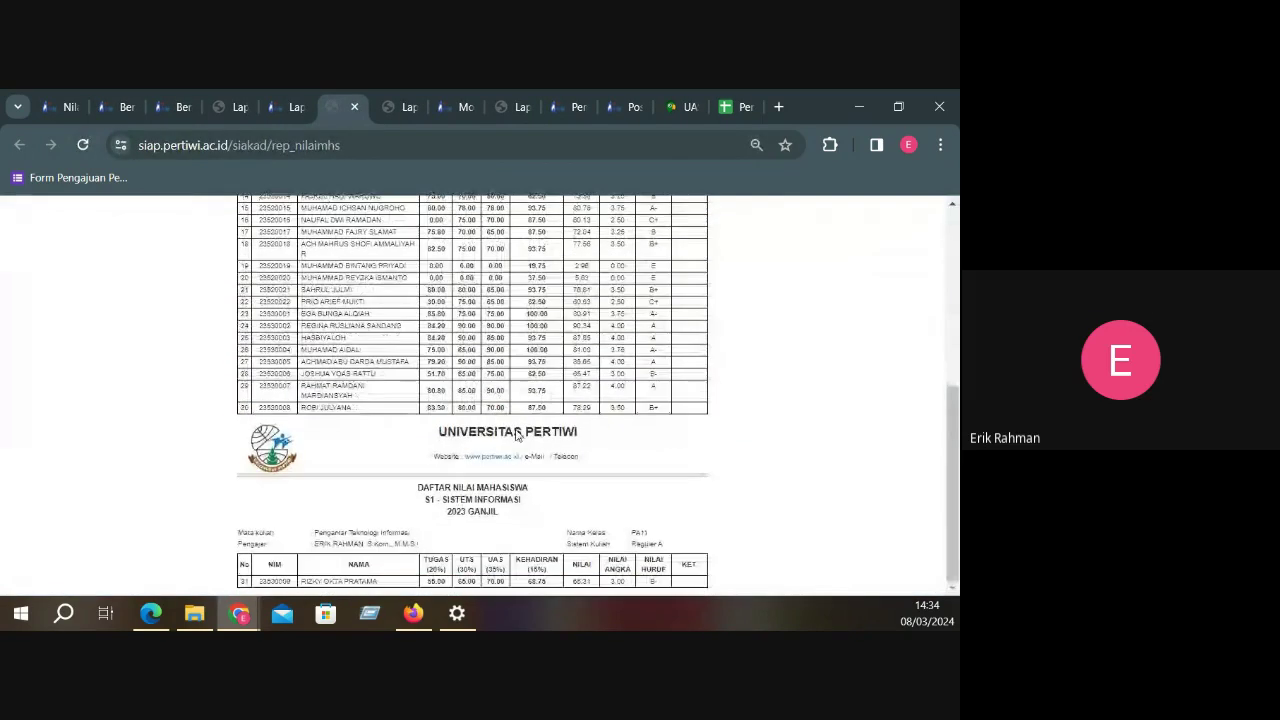
scroll(596, 506, "up", 8)
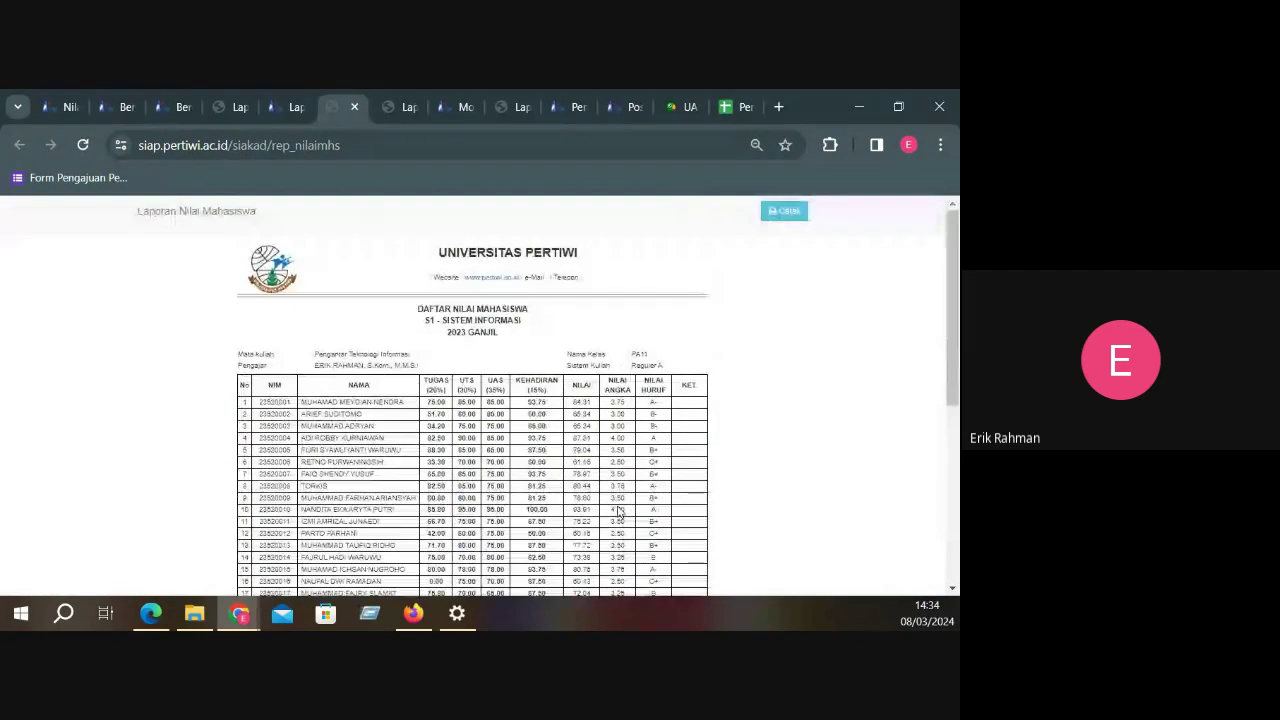
scroll(618, 511, "down", 6)
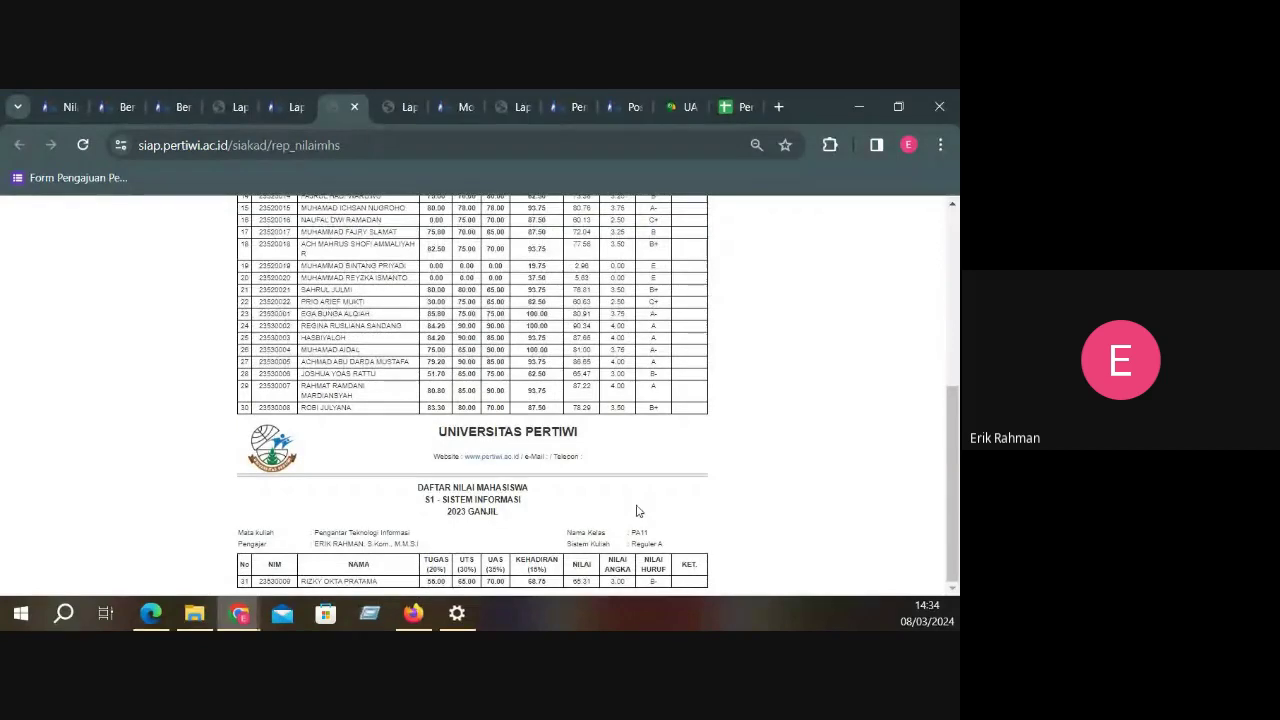
scroll(643, 434, "up", 6)
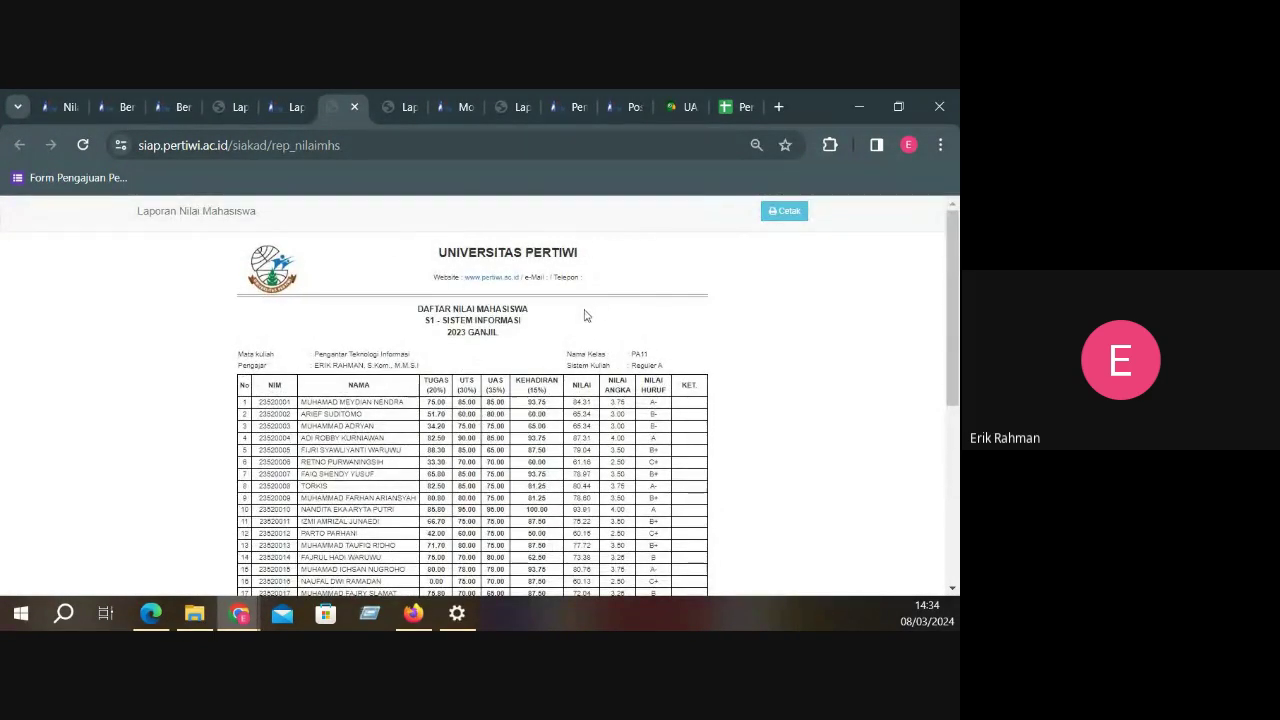
mouse_move(298, 89)
left_click(354, 106)
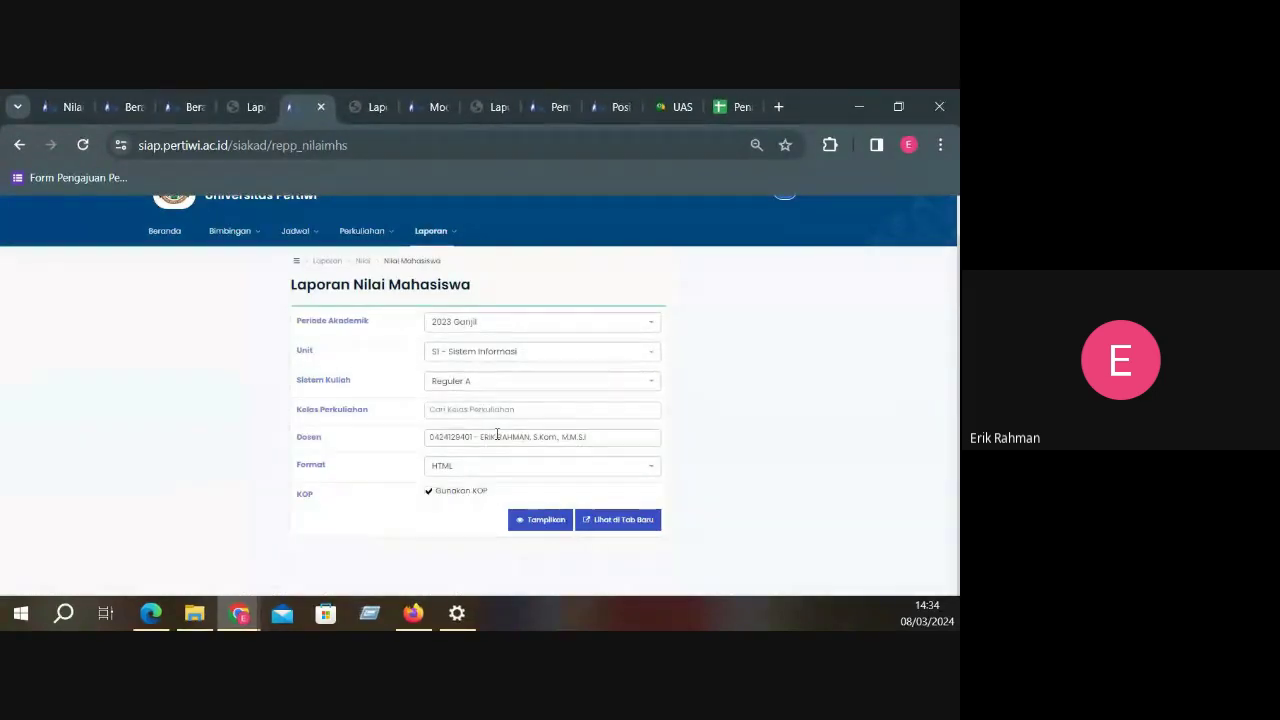
Regenerate the Laporan Nilai Mahasiswa with the same filters, review the student grade rows again, and close the report
left_click(630, 525)
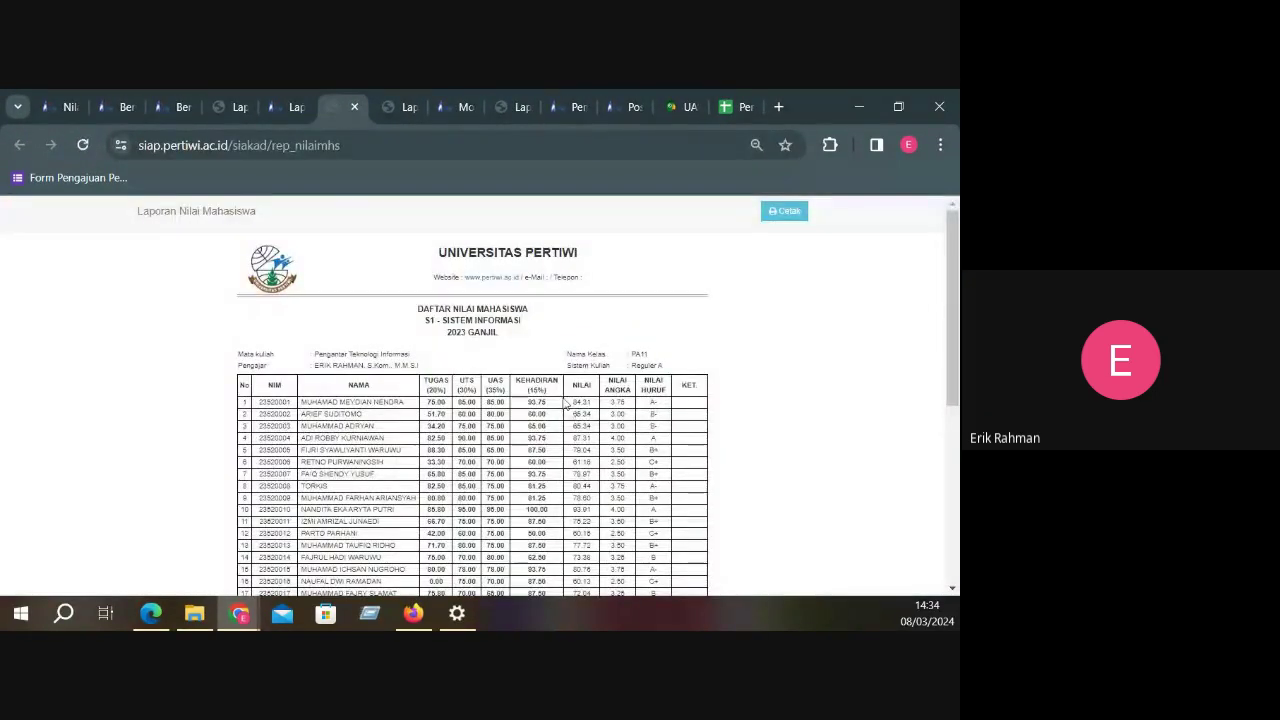
scroll(563, 435, "down", 10)
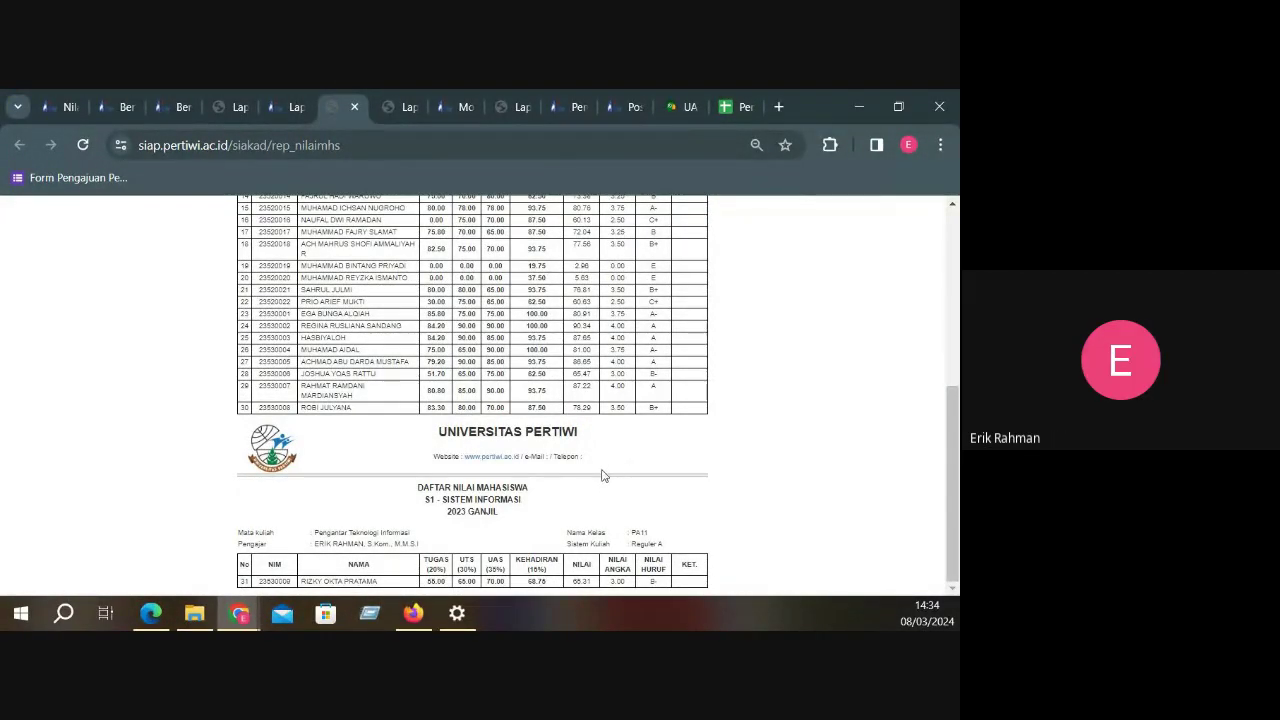
scroll(603, 476, "up", 3)
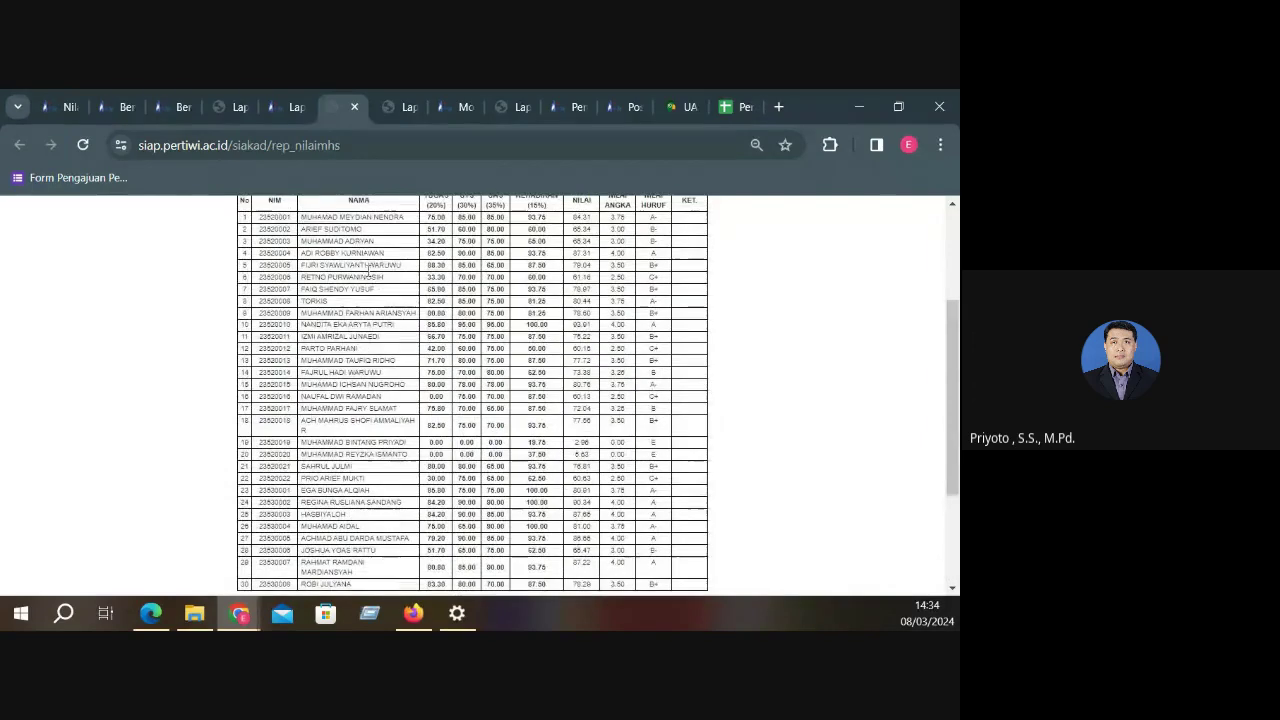
left_click(352, 105)
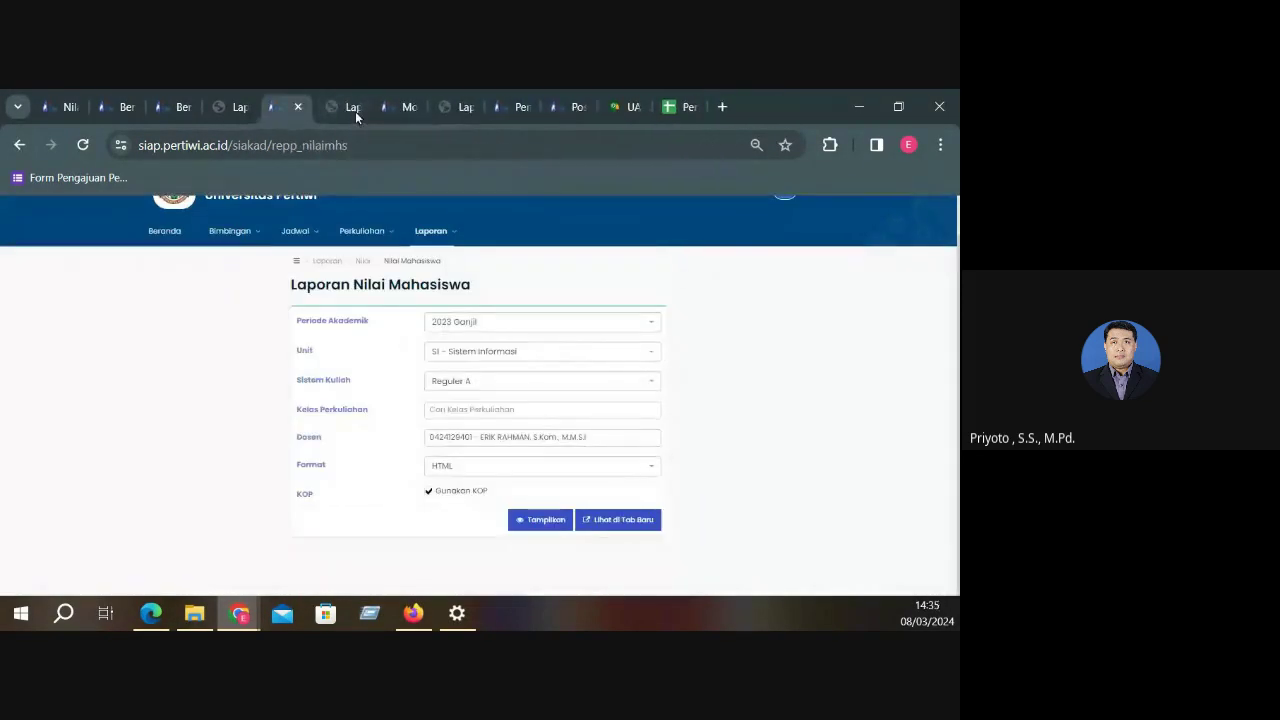
Return to the SIM Akademik home page and open the Isi Presensi Mahasiswa report form
left_click(247, 90)
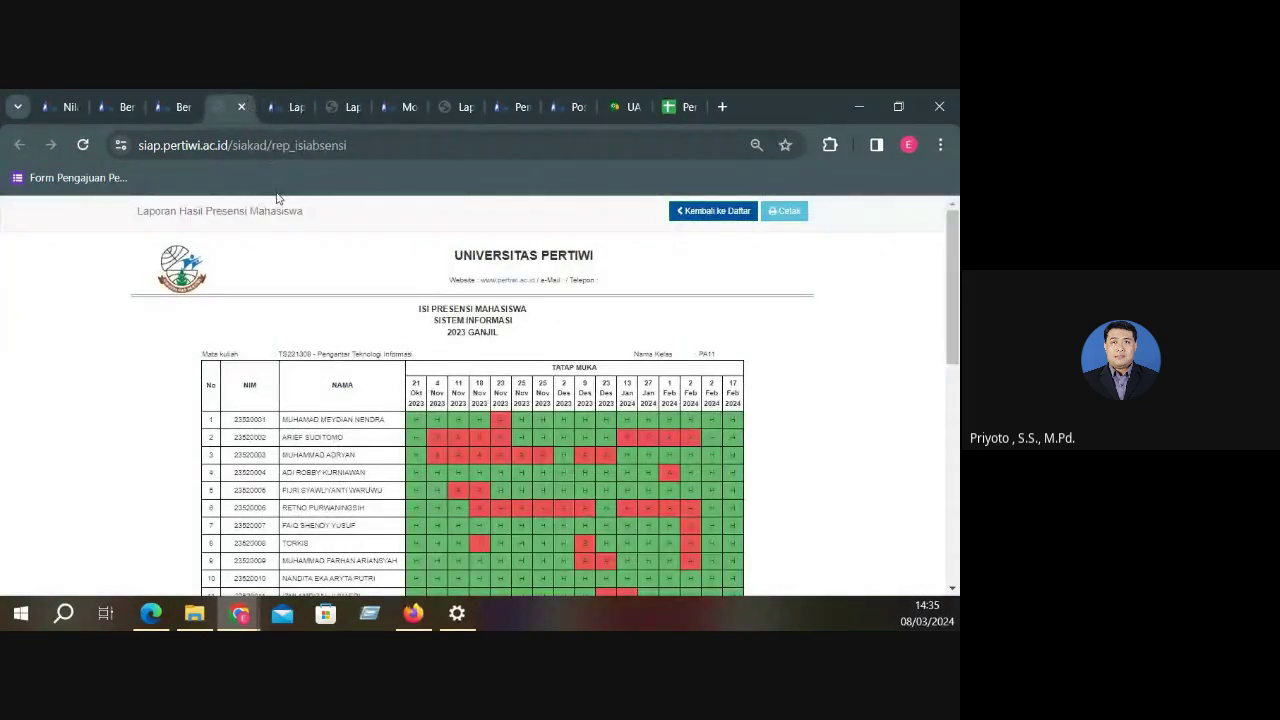
left_click(185, 92)
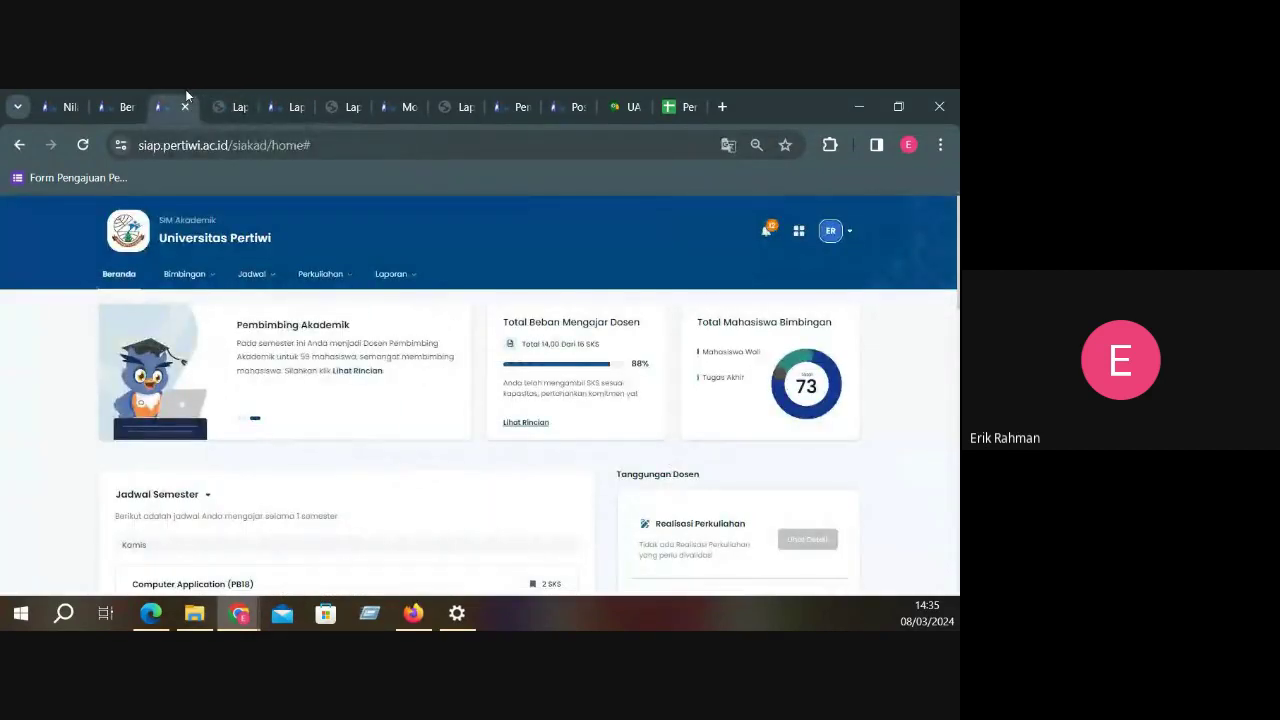
left_click(391, 274)
left_click(614, 333)
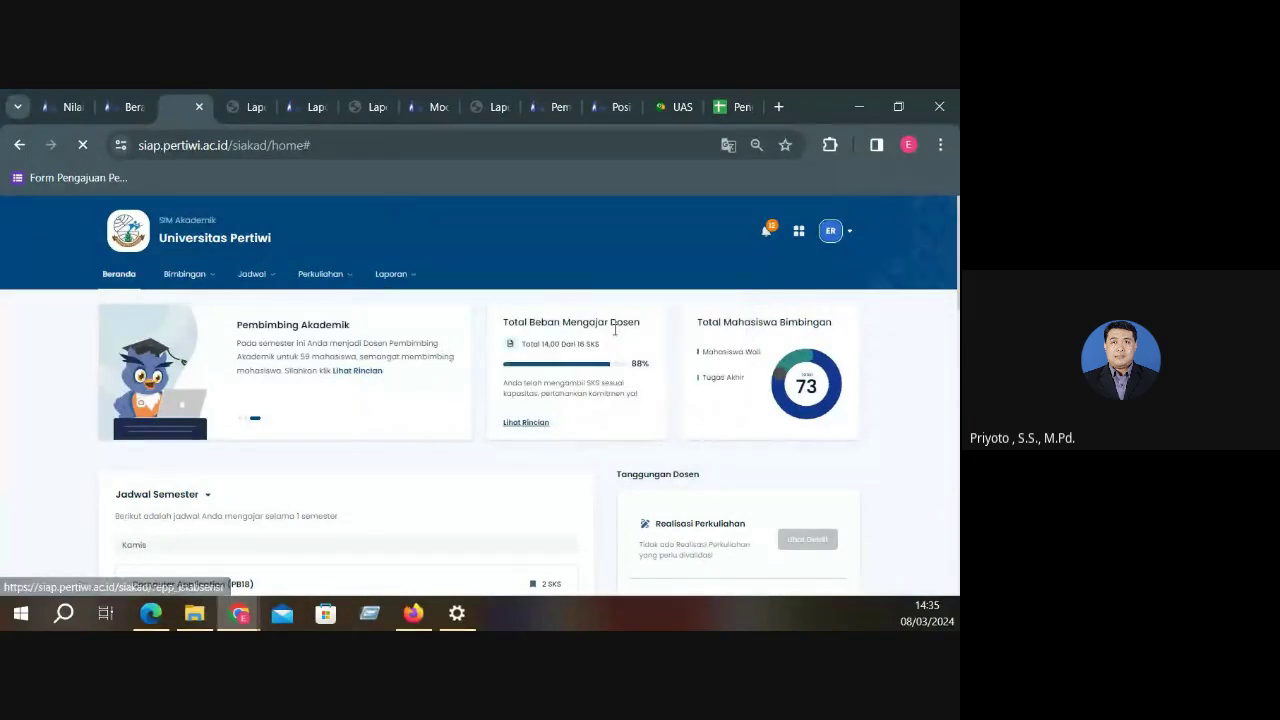
Set the student attendance report's Program Studi to S1 - Sistem Informasi and its Periode Akademik to 2023 Ganjil
left_click(547, 398)
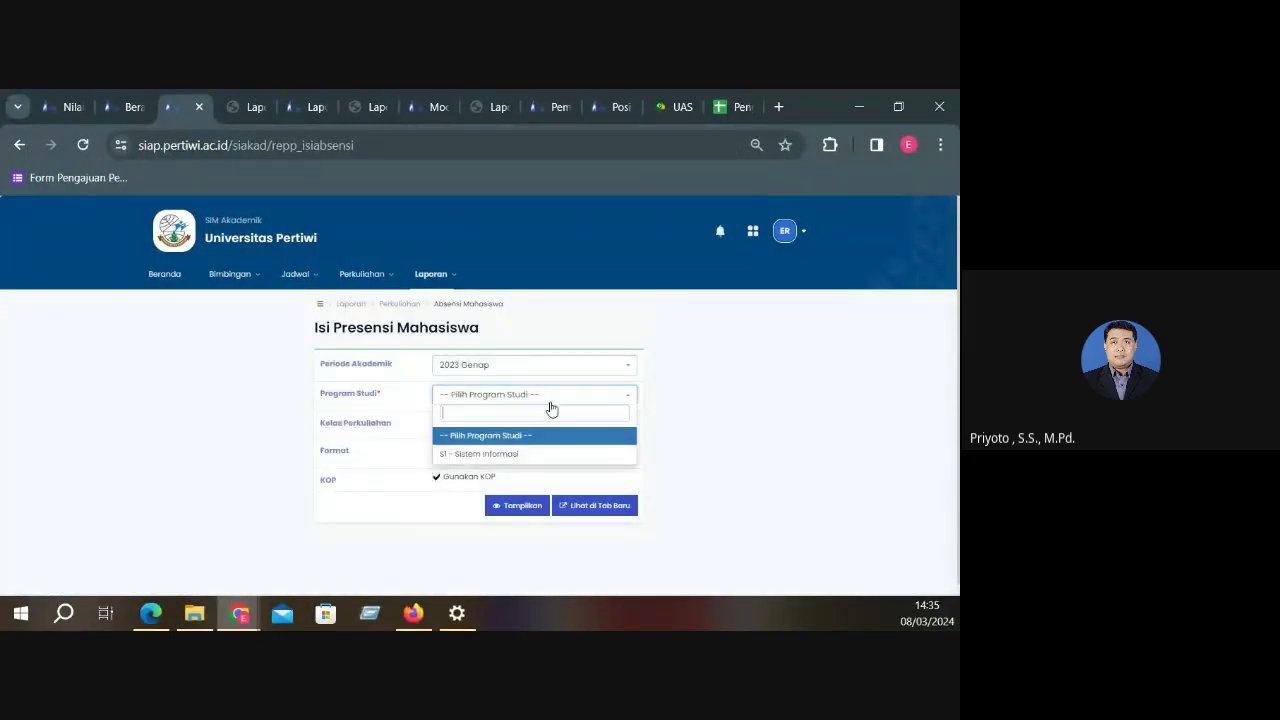
left_click(546, 452)
left_click(533, 422)
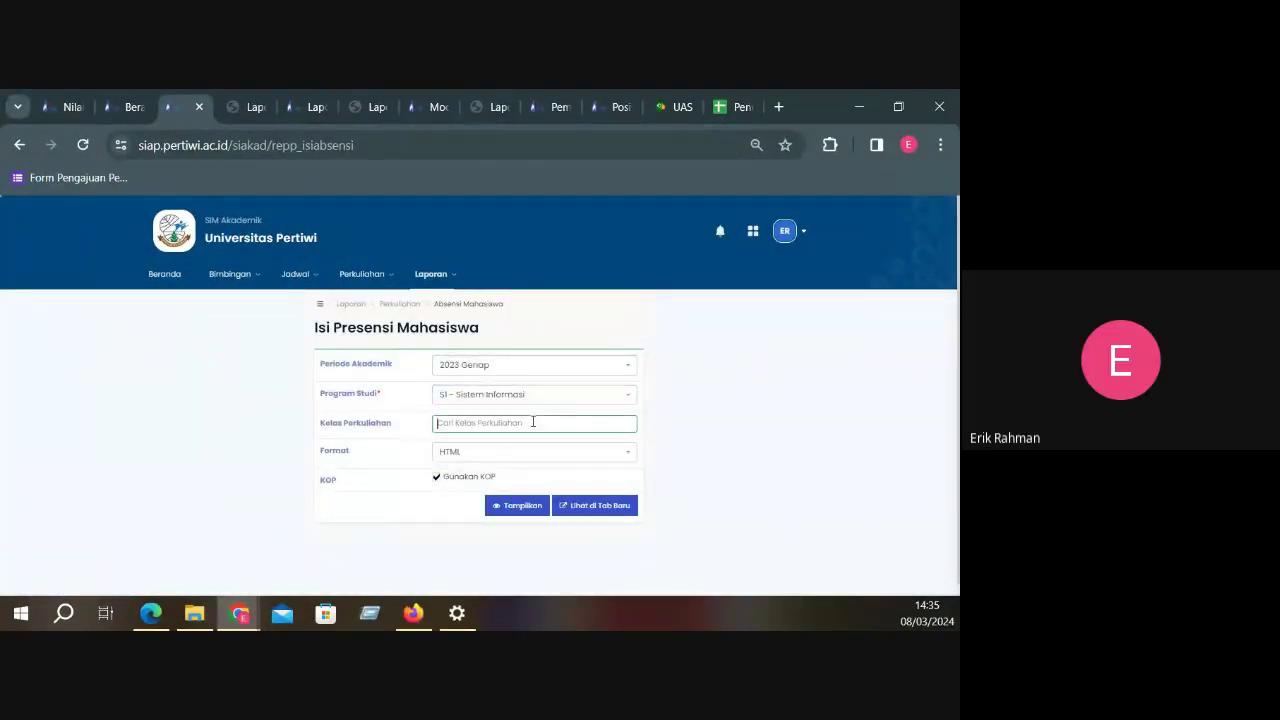
left_click(517, 364)
left_click(522, 424)
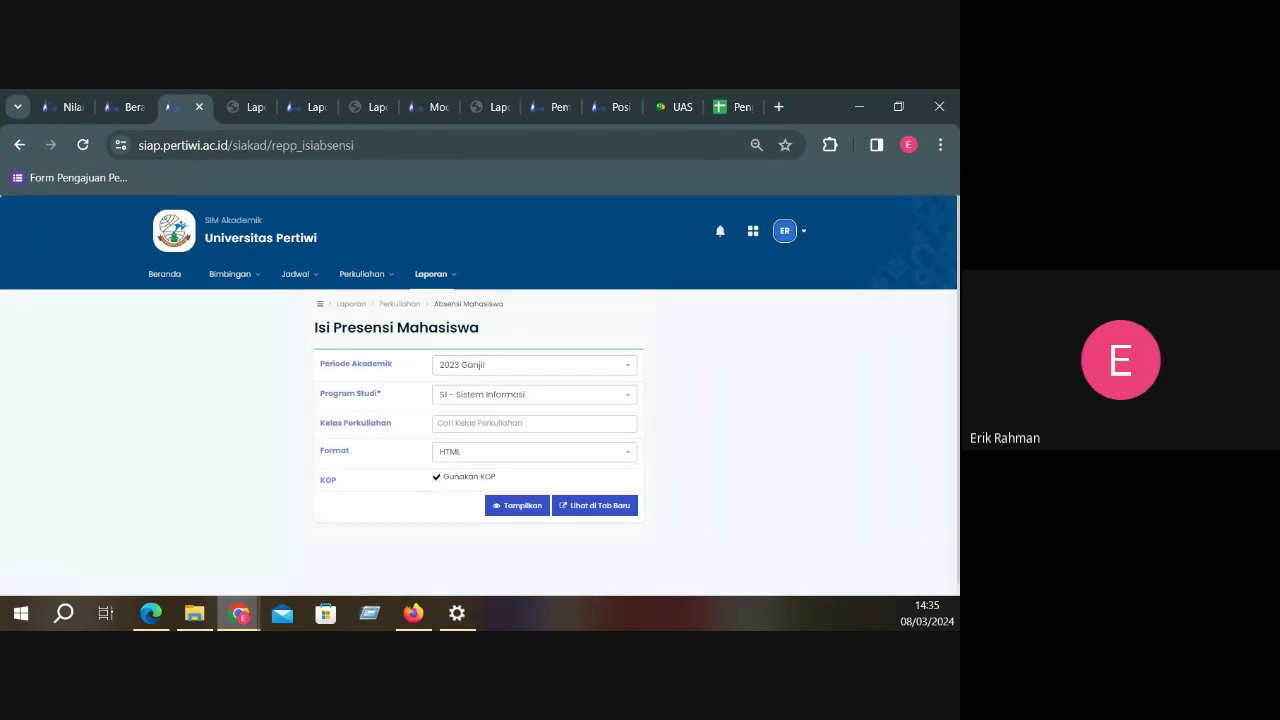
Switch to the Firefox window and enter the SIM Akademik module with the Admin Akademik role
key("alt+Tab")
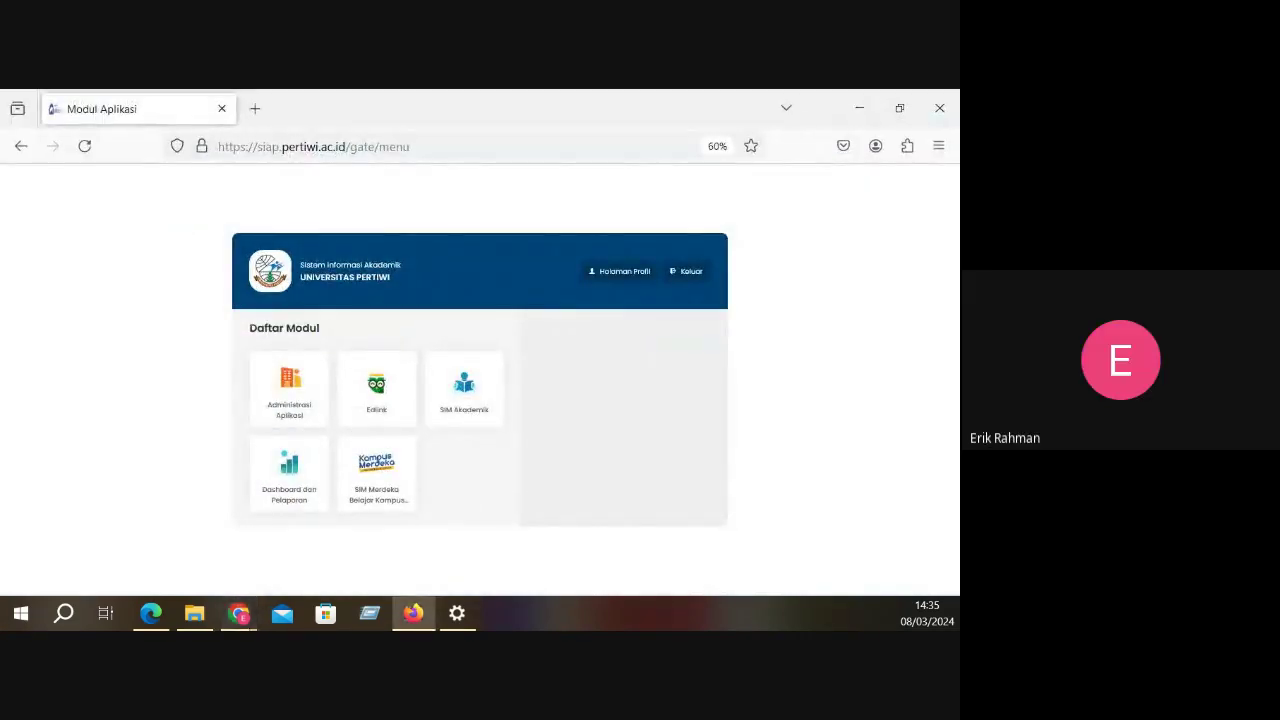
left_click(447, 418)
left_click(582, 379)
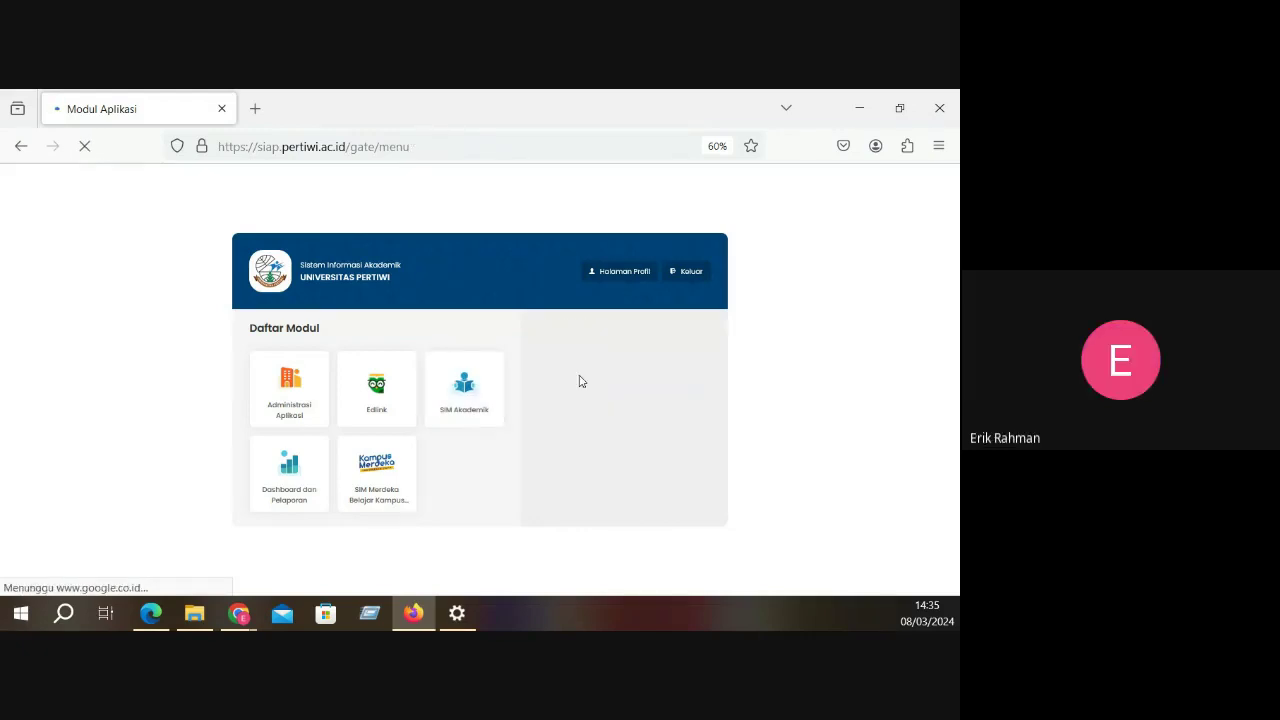
left_click(486, 403)
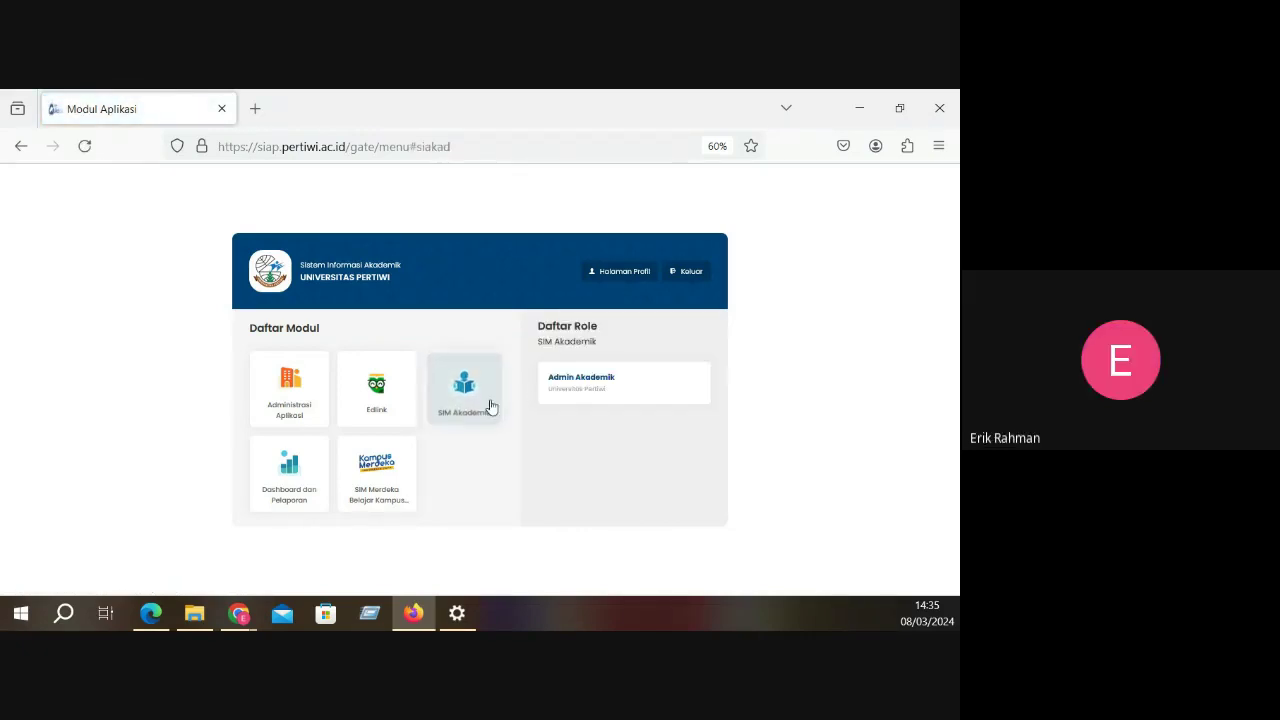
left_click(614, 389)
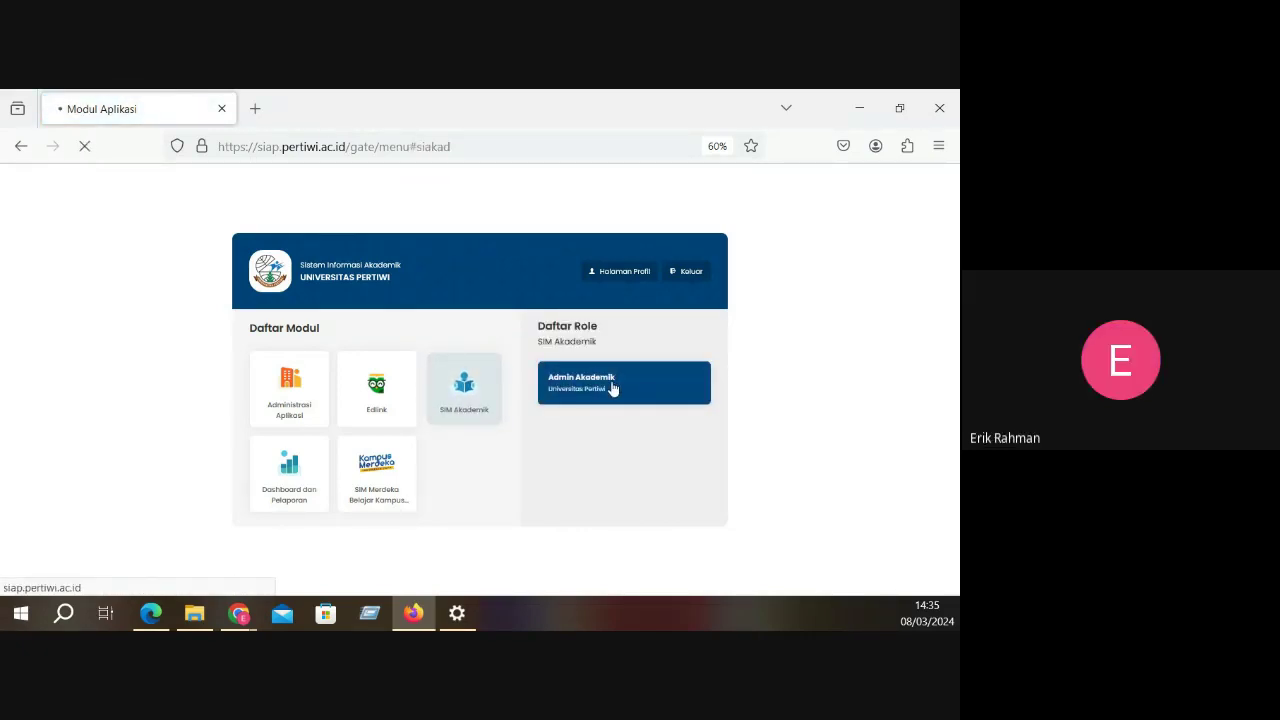
Open the Rekap Presensi Dosen form from the lecturer reports
mouse_move(600, 249)
mouse_move(593, 290)
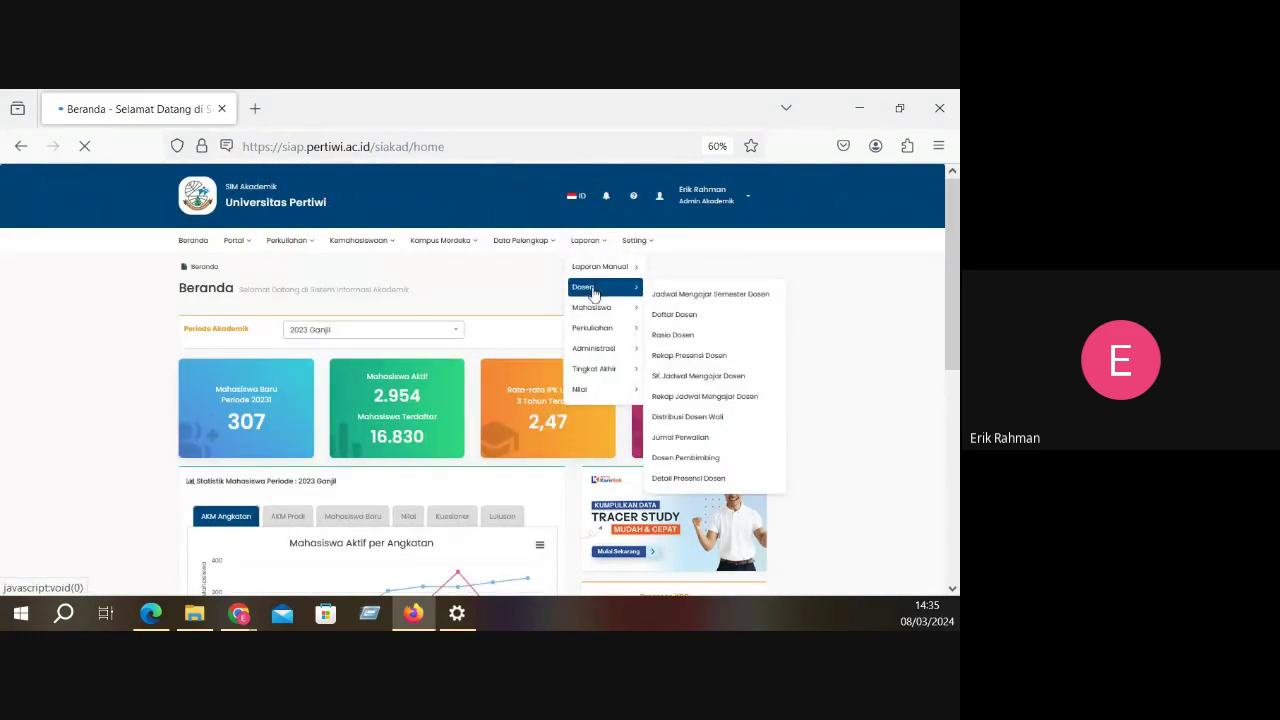
left_click(694, 359)
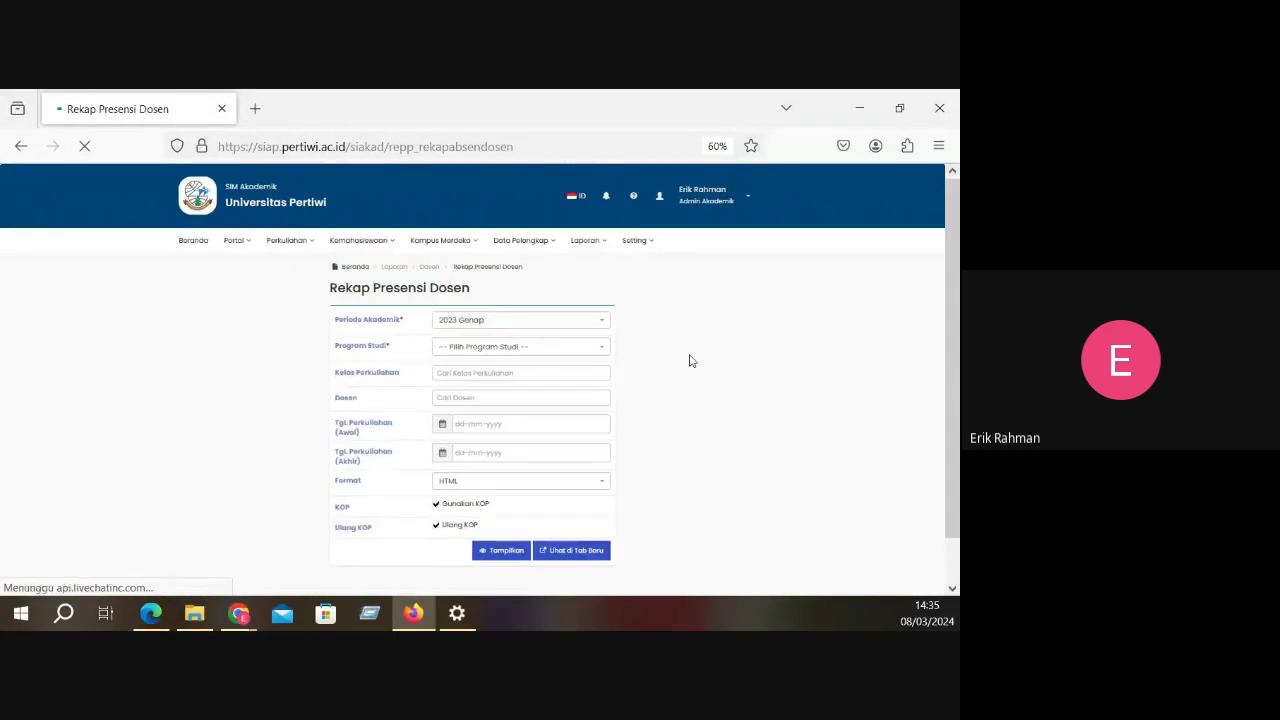
left_click(500, 347)
left_click(793, 356)
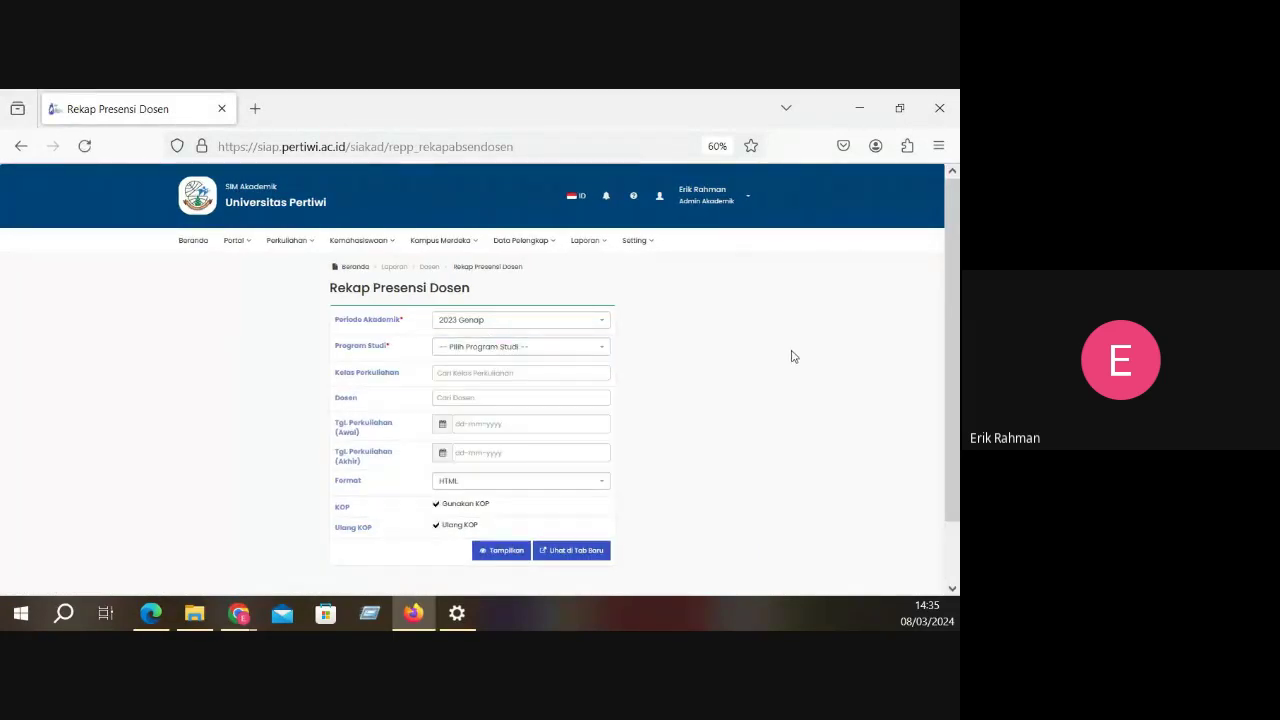
Search for the lecturer by name and select the matching entry as Dosen in the Rekap Presensi Dosen form
left_click(561, 397)
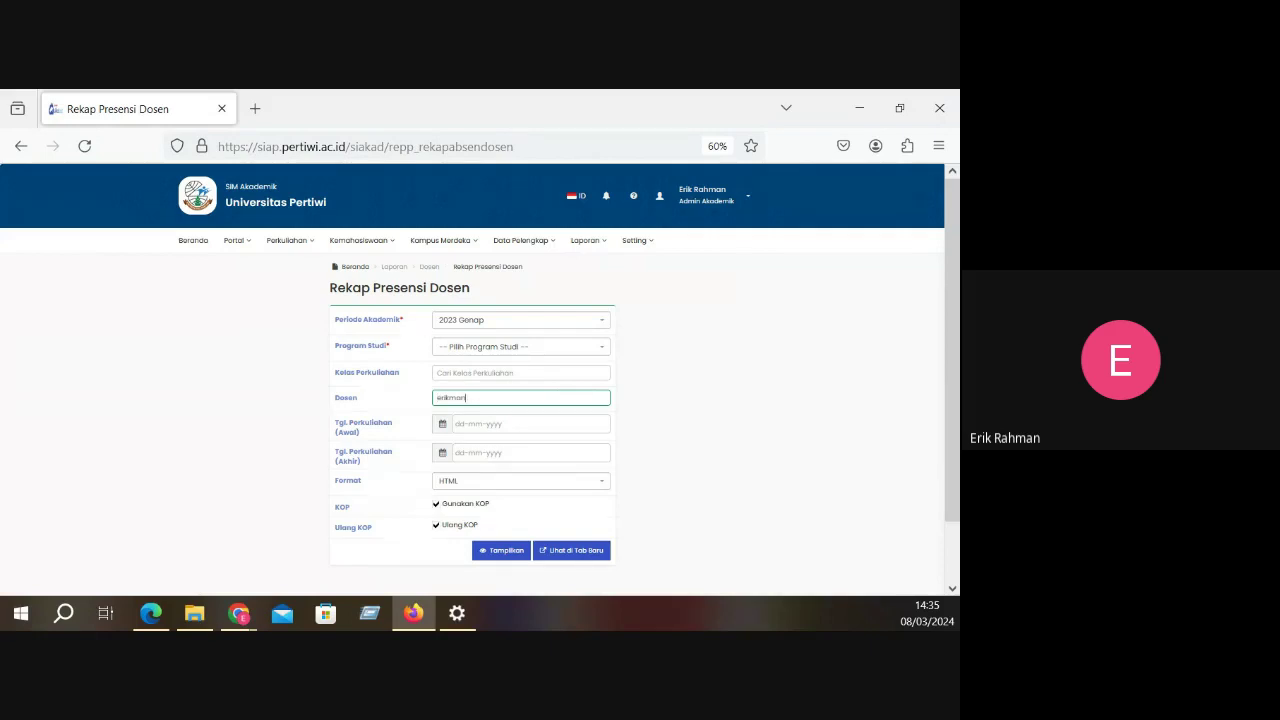
key("BackSpace")
key("BackSpace")
key("BackSpace")
key("BackSpace")
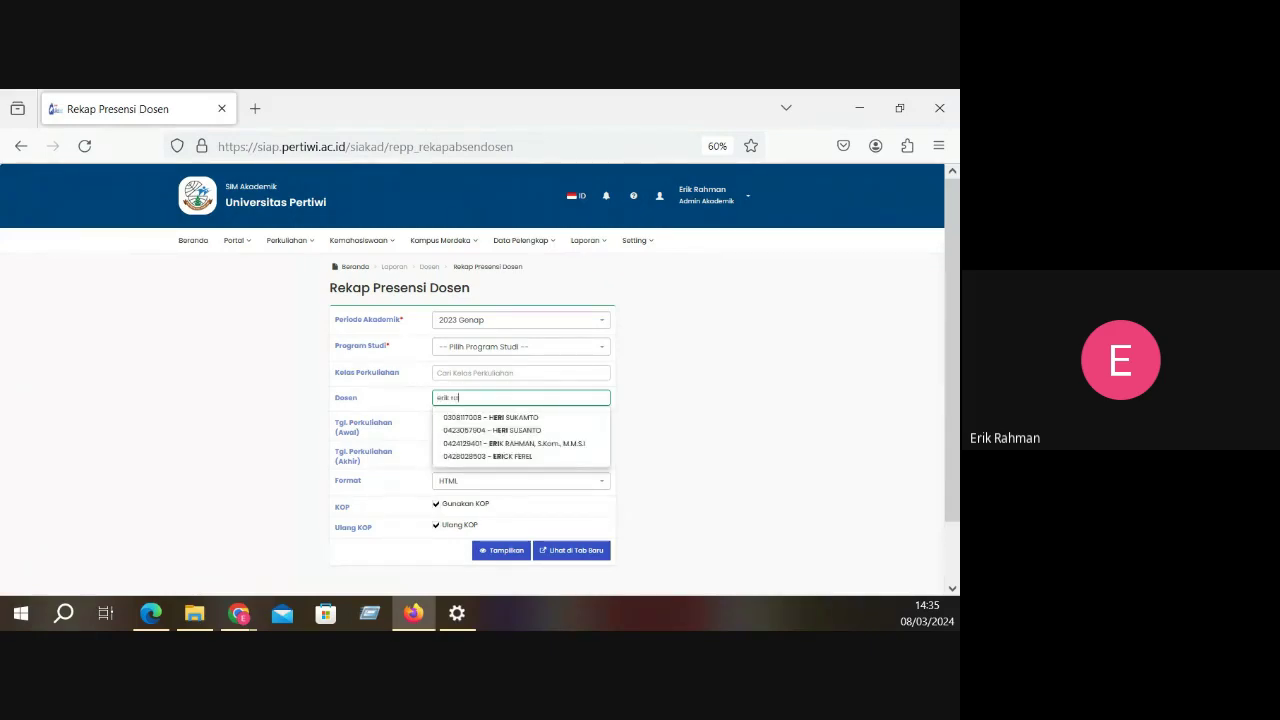
left_click(587, 418)
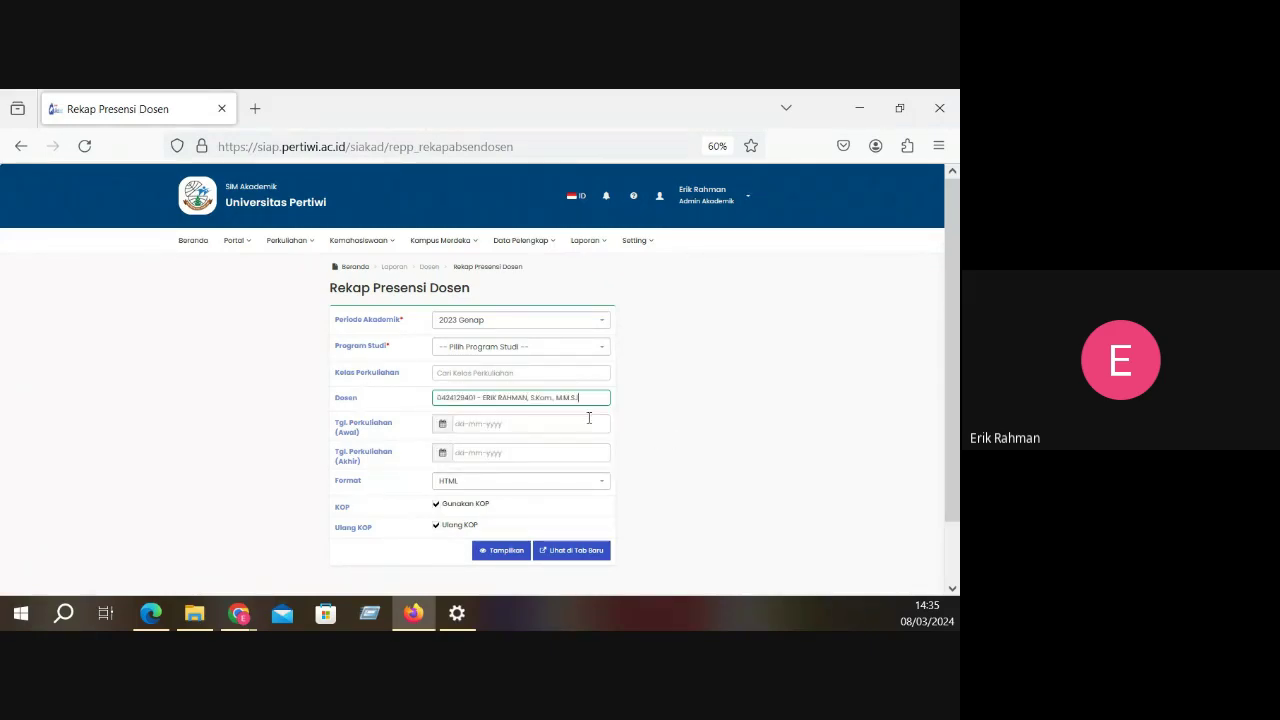
Set the Periode Akademik to 2023 Ganjil, try to generate the lecturer attendance recap in a new tab, and dismiss the notice
left_click(491, 330)
left_click(489, 368)
left_click(574, 551)
left_click(521, 277)
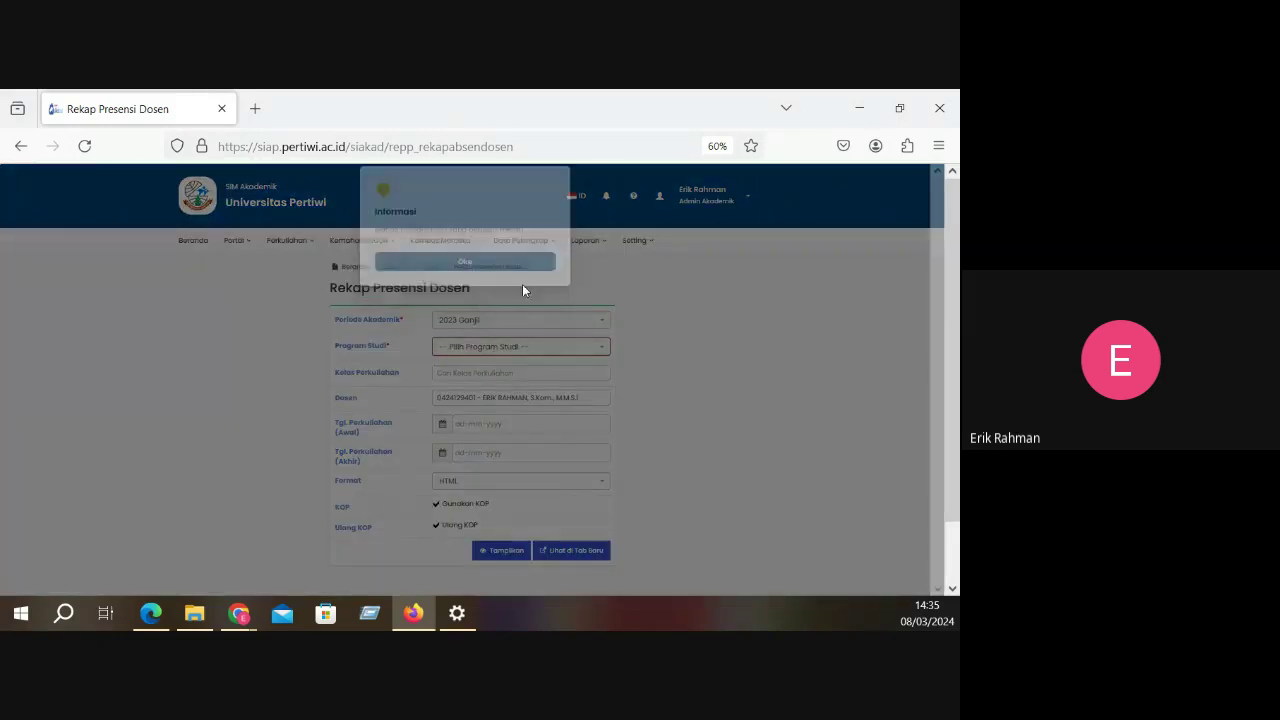
Set Program Studi to Fakultas Teknologi and generate the lecturer attendance recap in a new tab
left_click(524, 346)
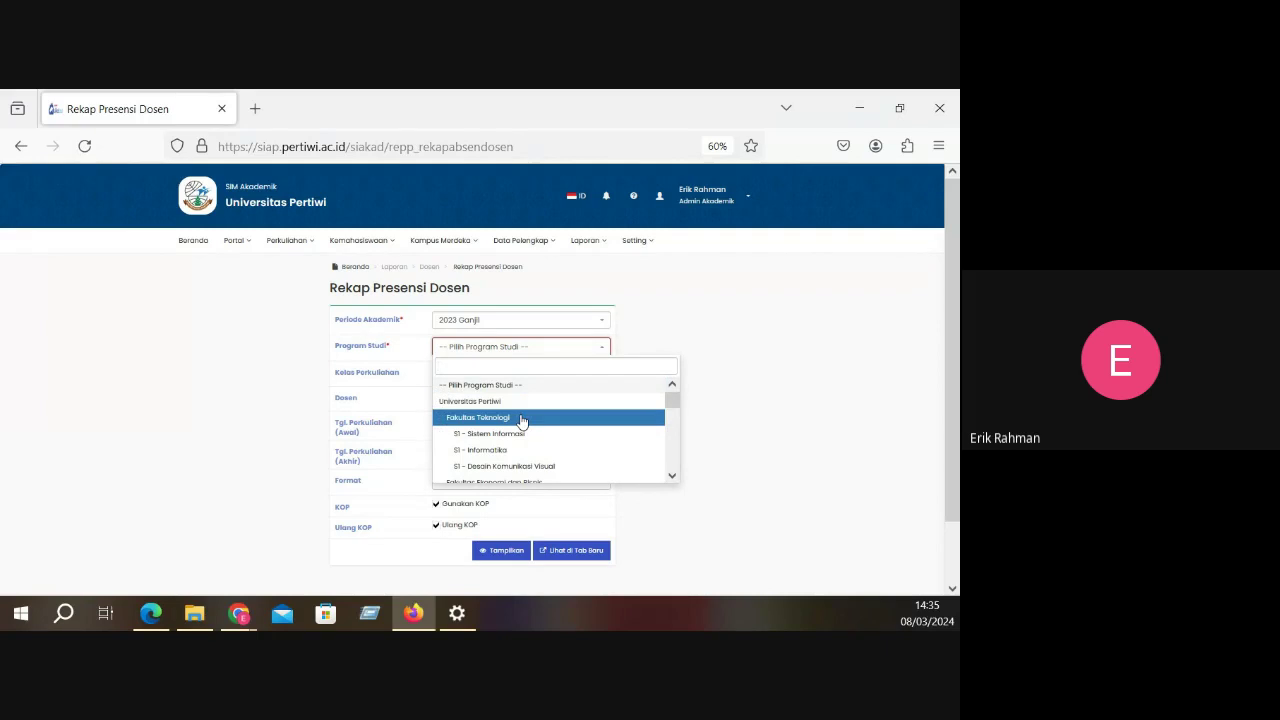
left_click(540, 434)
left_click(583, 551)
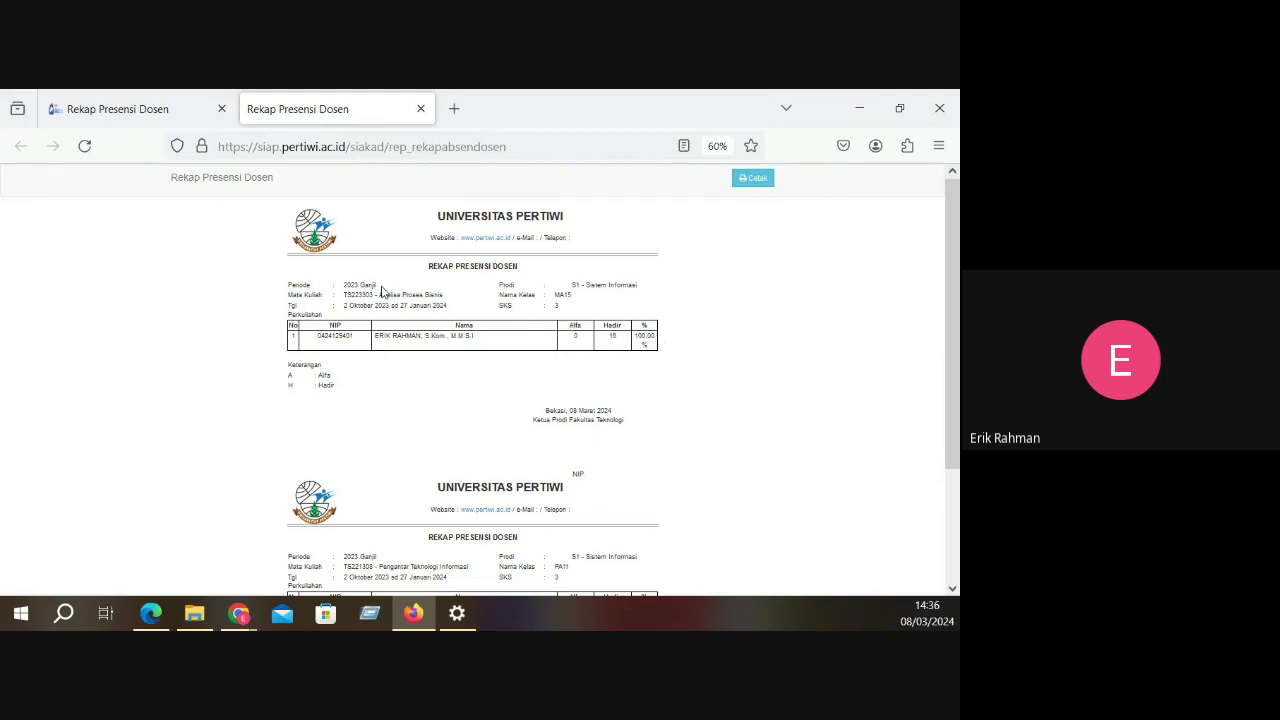
Look through the course and attendance details in the Rekap Presensi Dosen report, close it, and minimize the Firefox window
left_click_drag(364, 296, 420, 300)
scroll(490, 376, "down", 3)
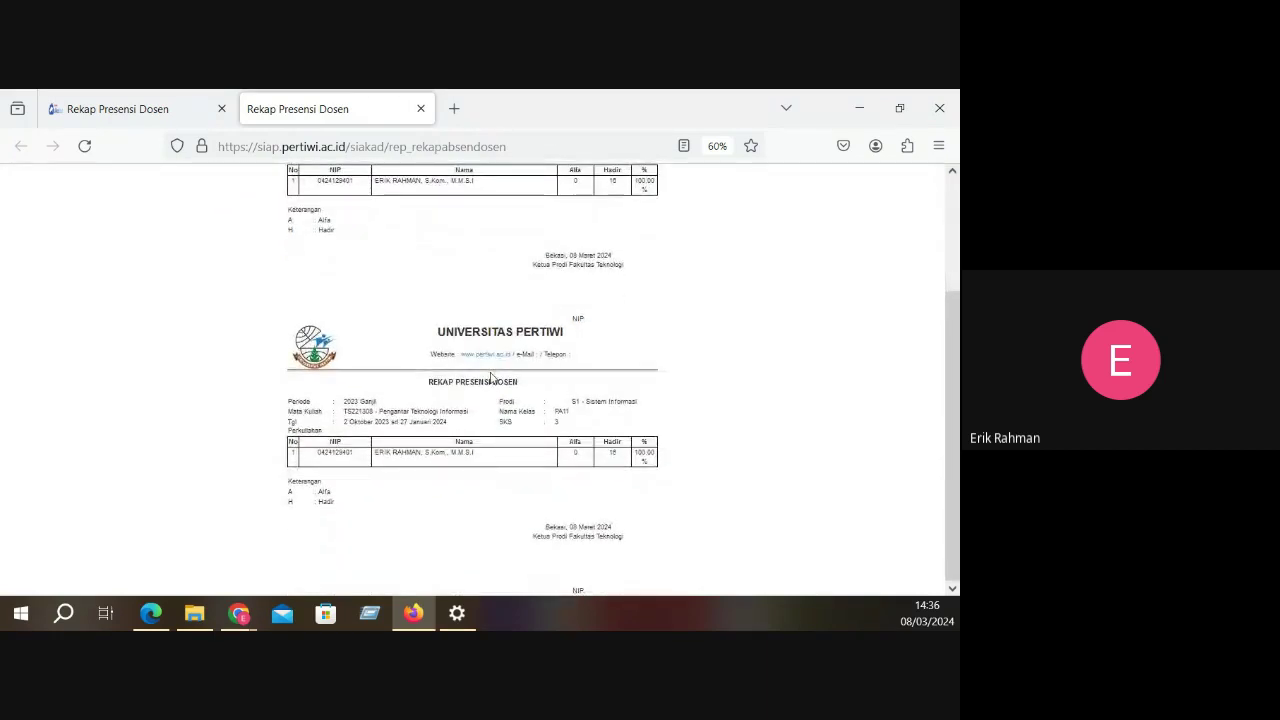
scroll(492, 388, "up", 3)
scroll(494, 391, "down", 3)
scroll(494, 391, "up", 3)
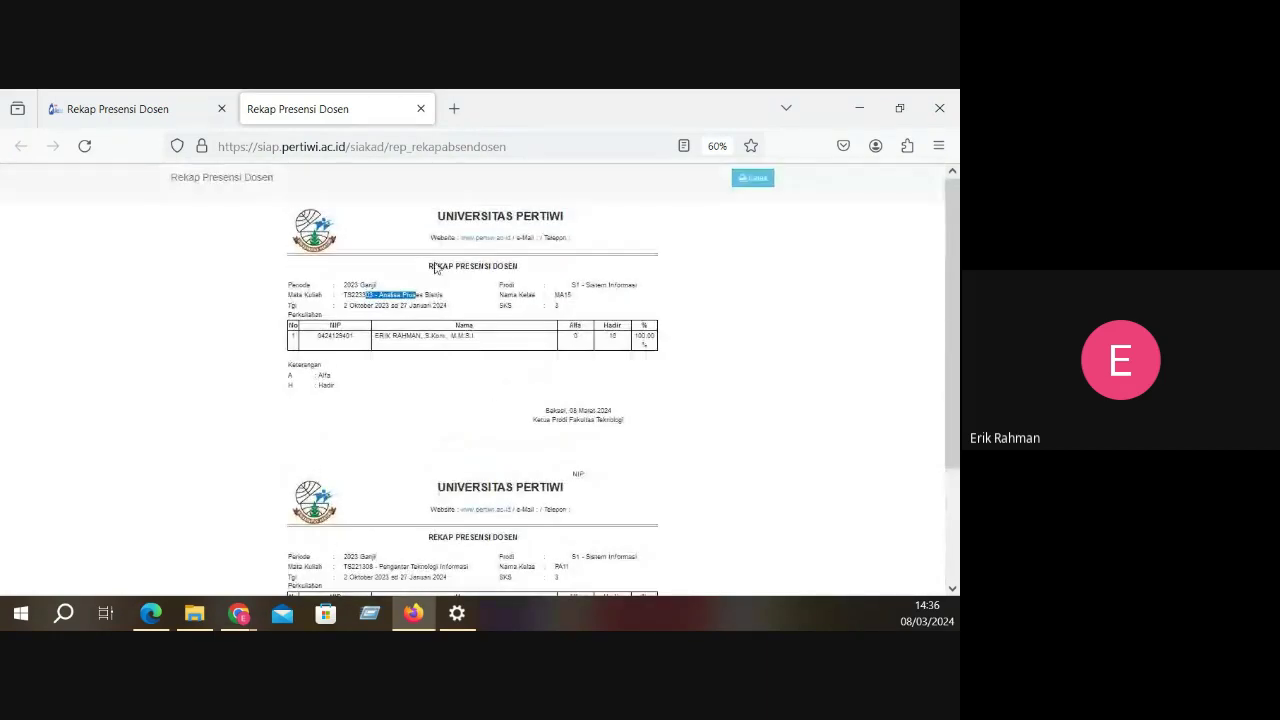
left_click(421, 110)
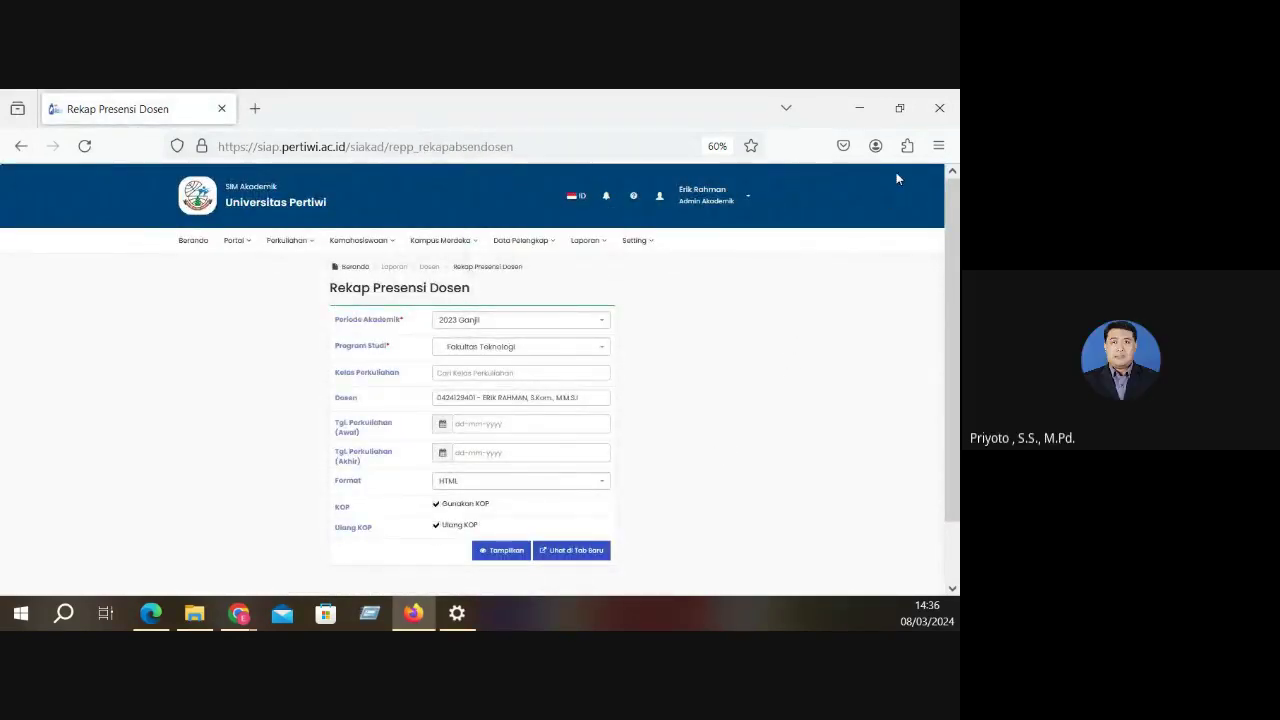
left_click(859, 107)
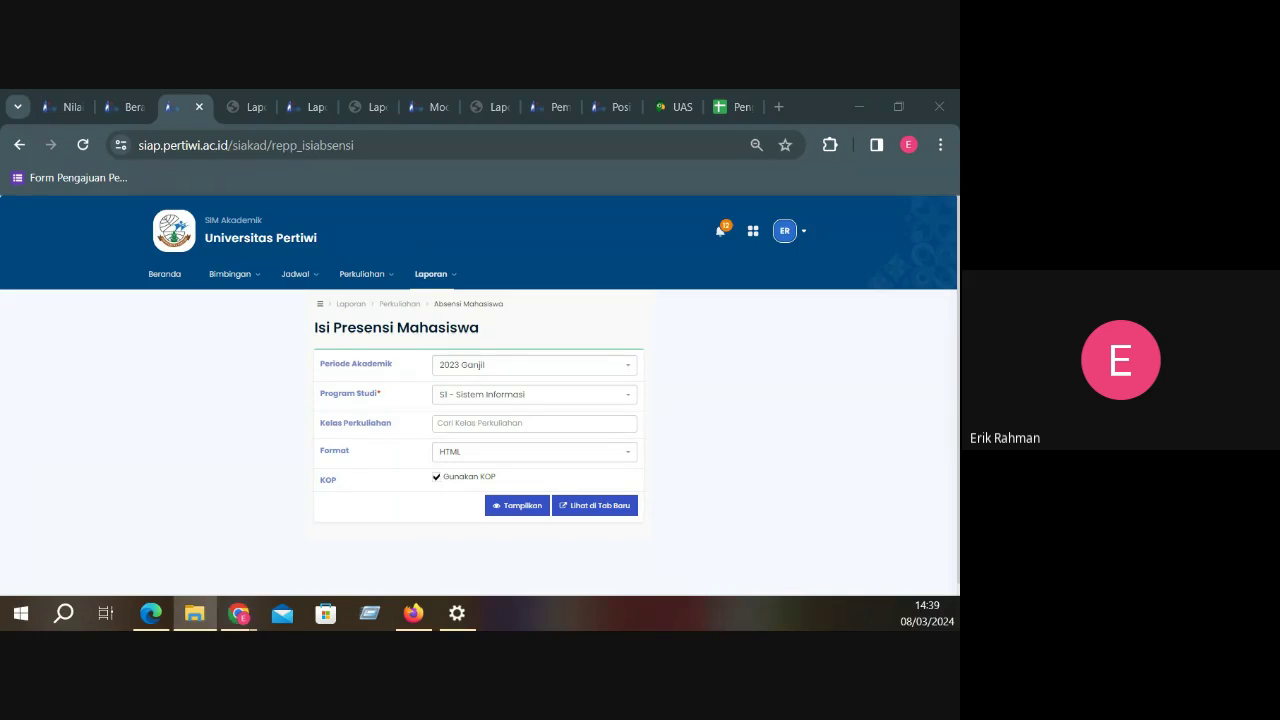
Switch back to Firefox and open the Berita Acara Ujian form from the Perkuliahan reports
left_click(413, 613)
left_click(585, 240)
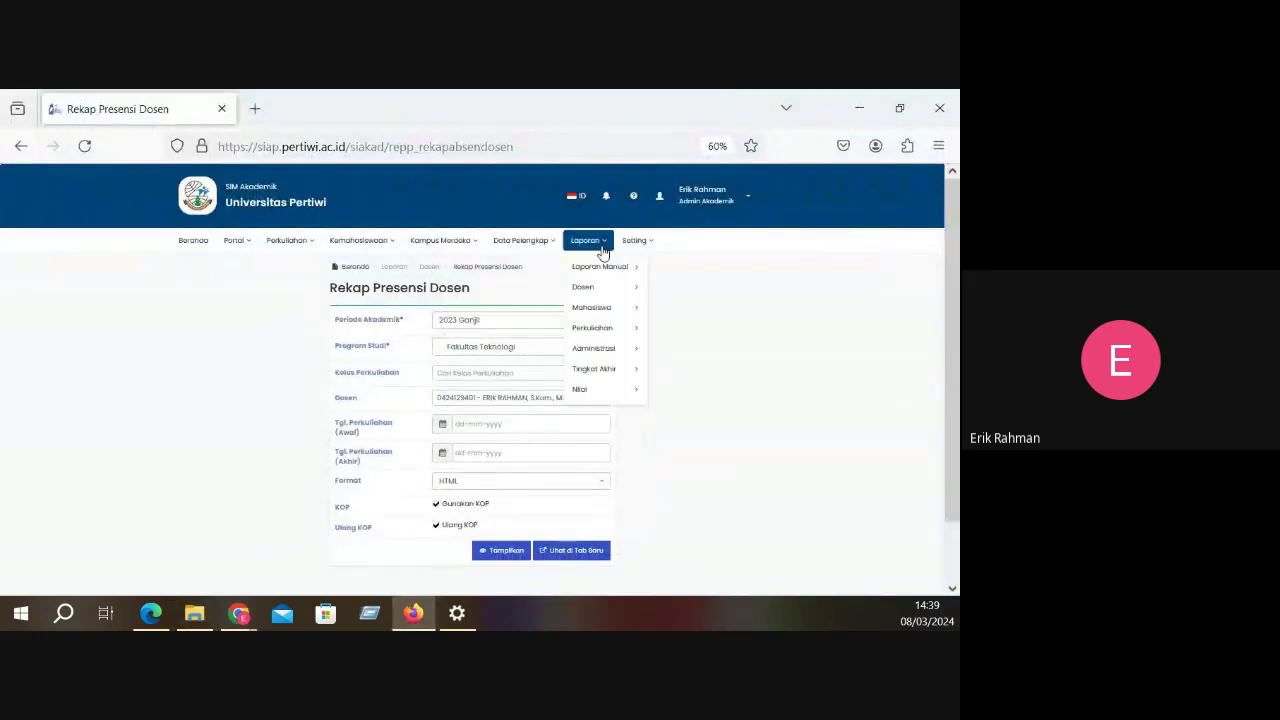
mouse_move(605, 330)
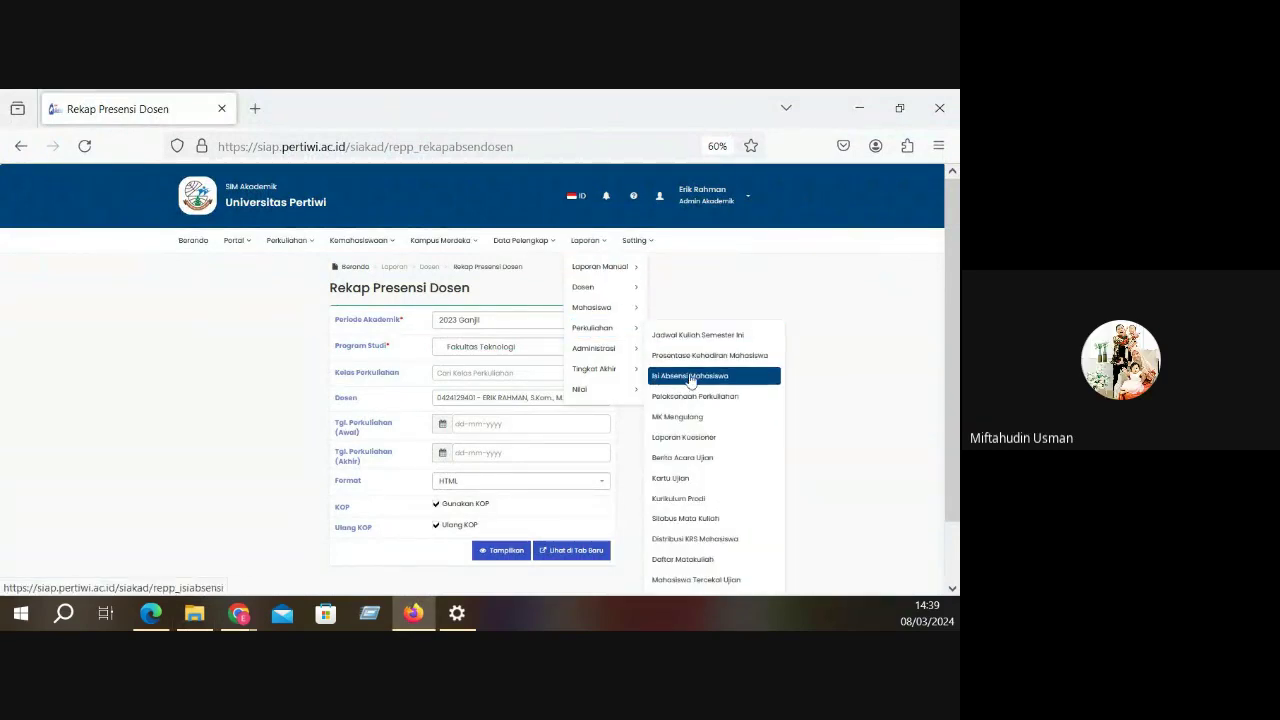
left_click(698, 462)
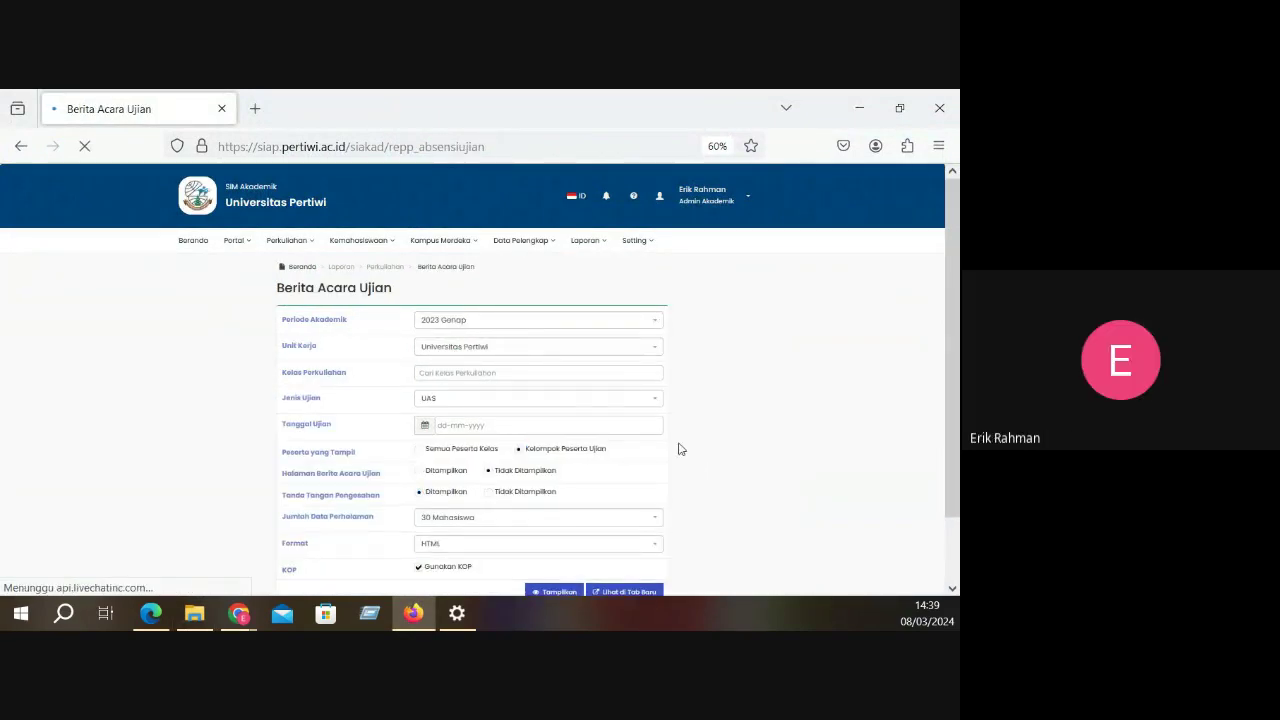
Set the exam minutes report's Periode Akademik to 2023 Ganjil and Unit Kerja to S1 - Sistem Informasi
left_click(488, 322)
left_click(491, 382)
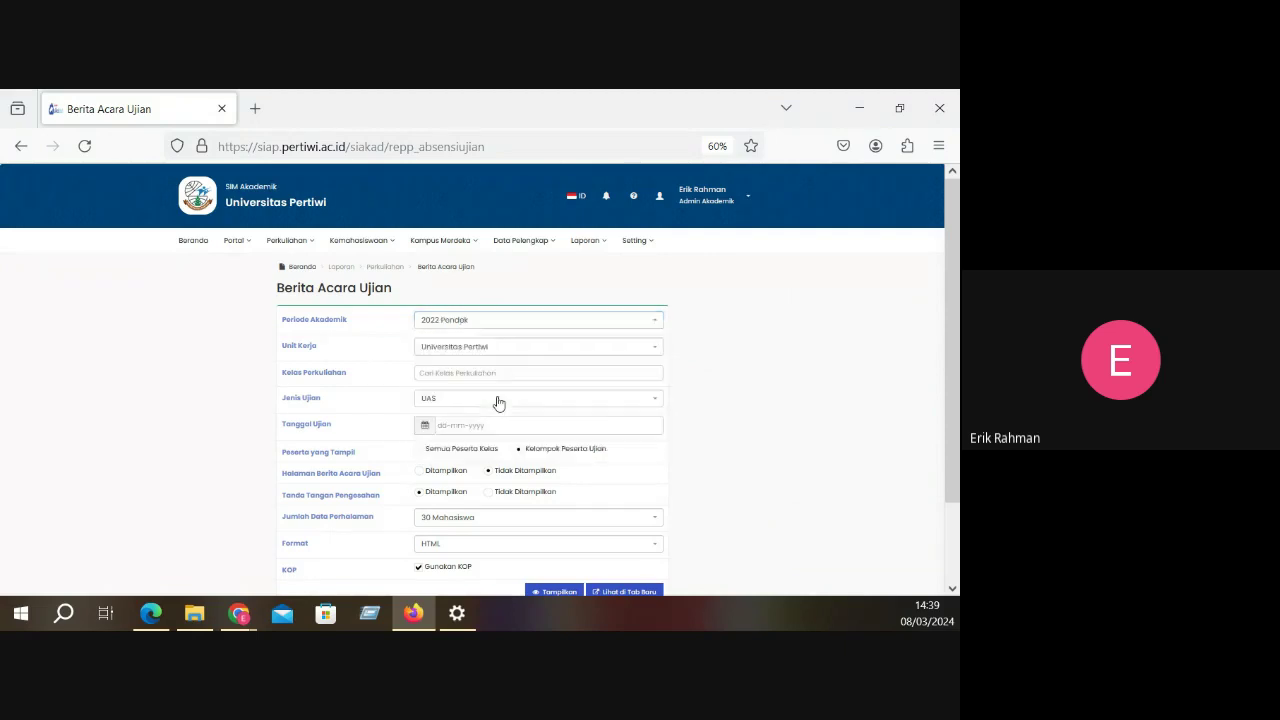
left_click(506, 324)
left_click(508, 372)
left_click(509, 348)
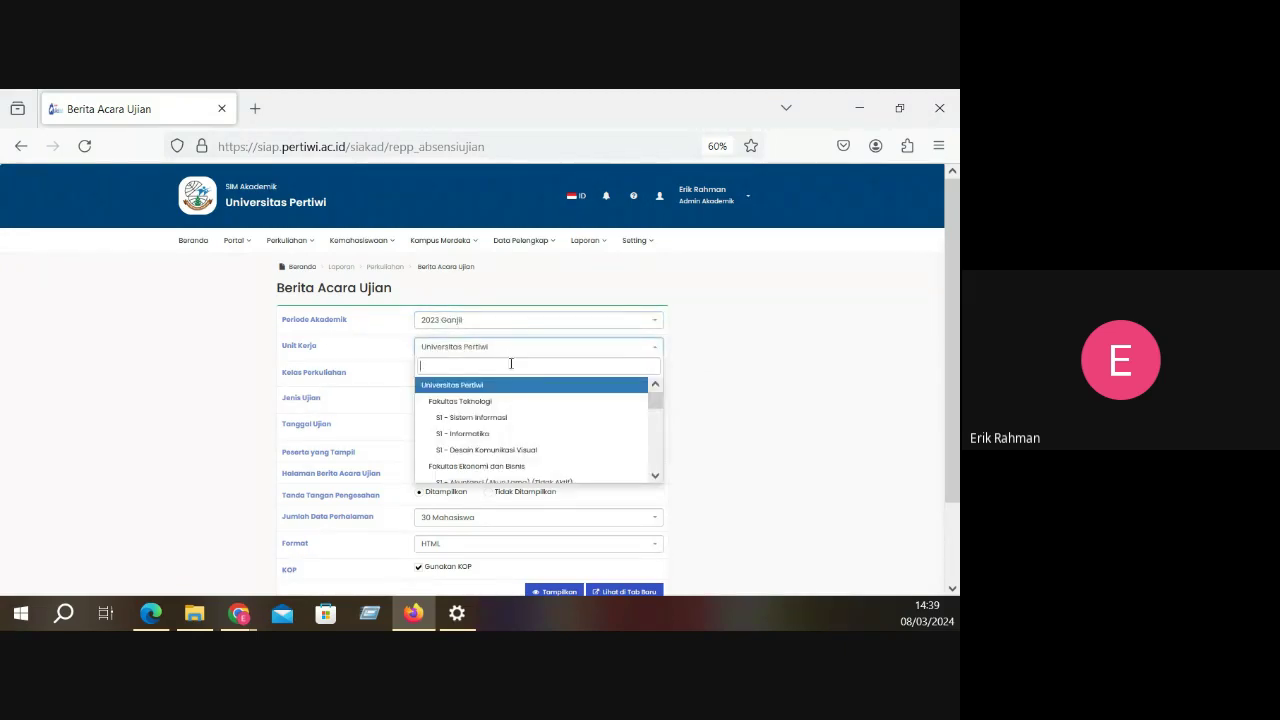
left_click(511, 416)
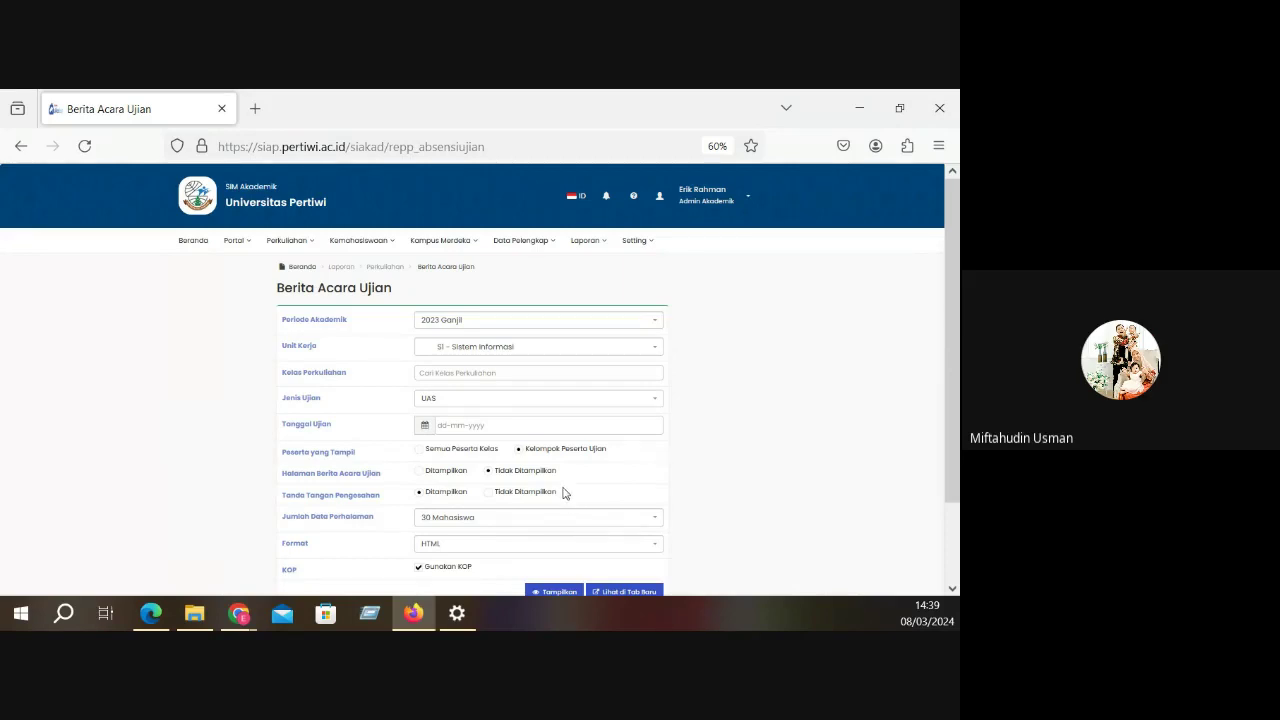
Set Halaman Berita Acara Ujian to Ditampilkan and generate the UAS report in a new tab
key("alt+Tab")
left_click(12, 447)
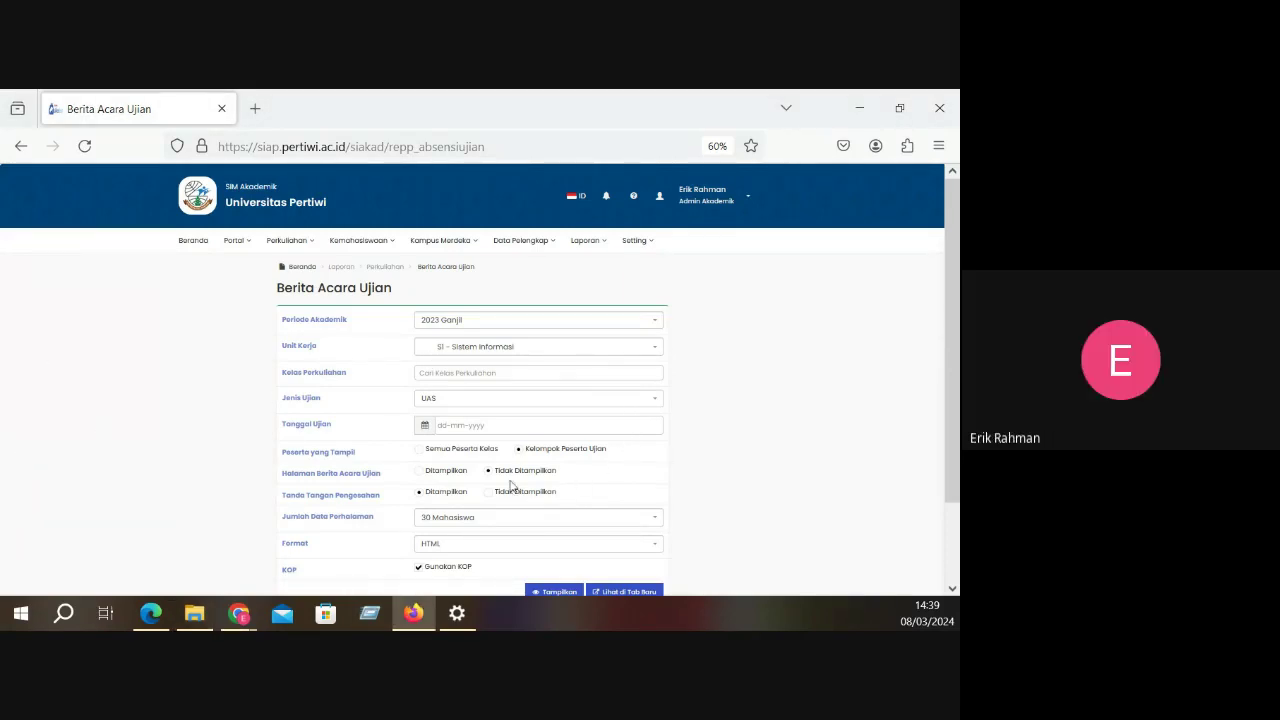
left_click(446, 474)
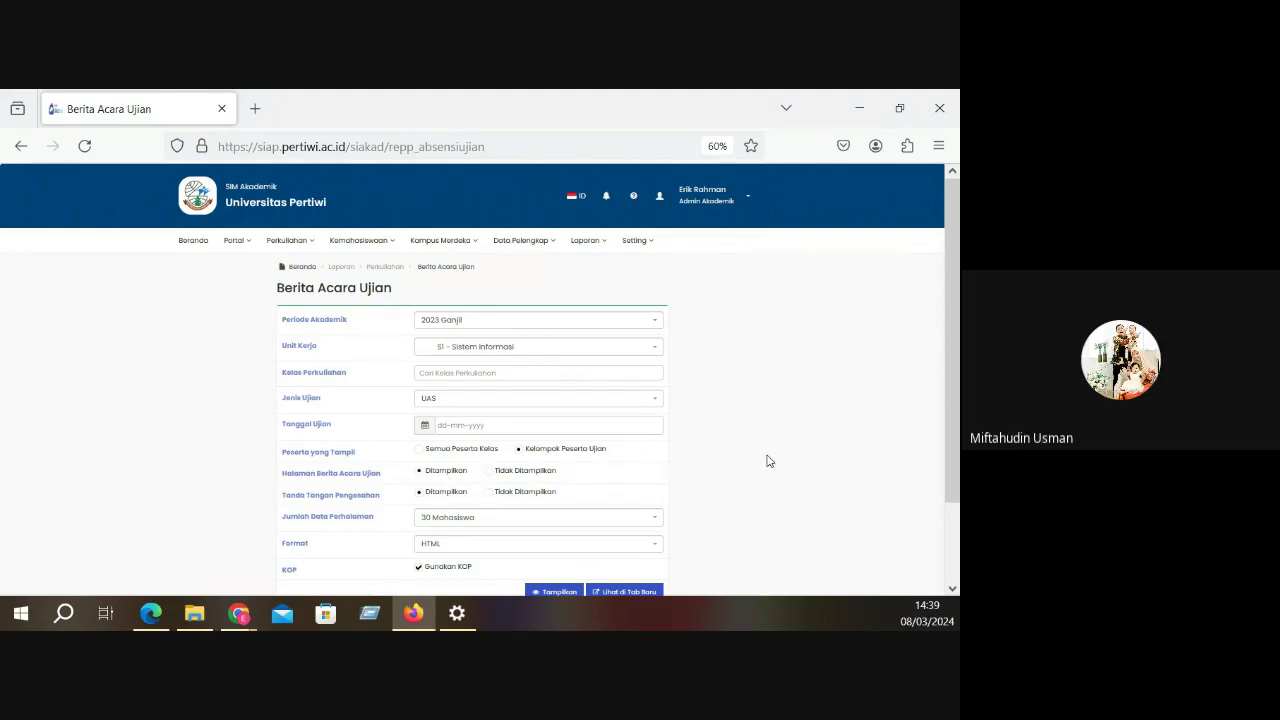
scroll(766, 462, "down", 1)
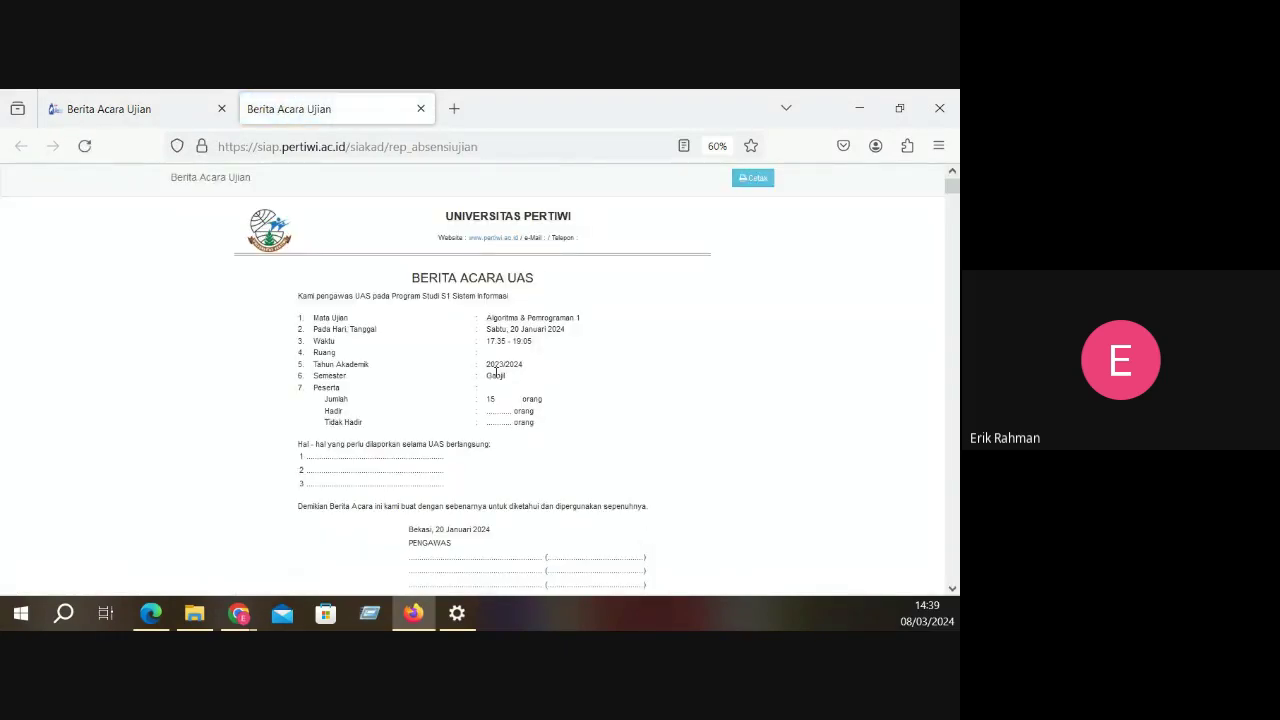
Look through the generated Berita Acara UAS page and the exam attendance list that follows it
scroll(503, 391, "down", 3)
scroll(503, 398, "up", 3)
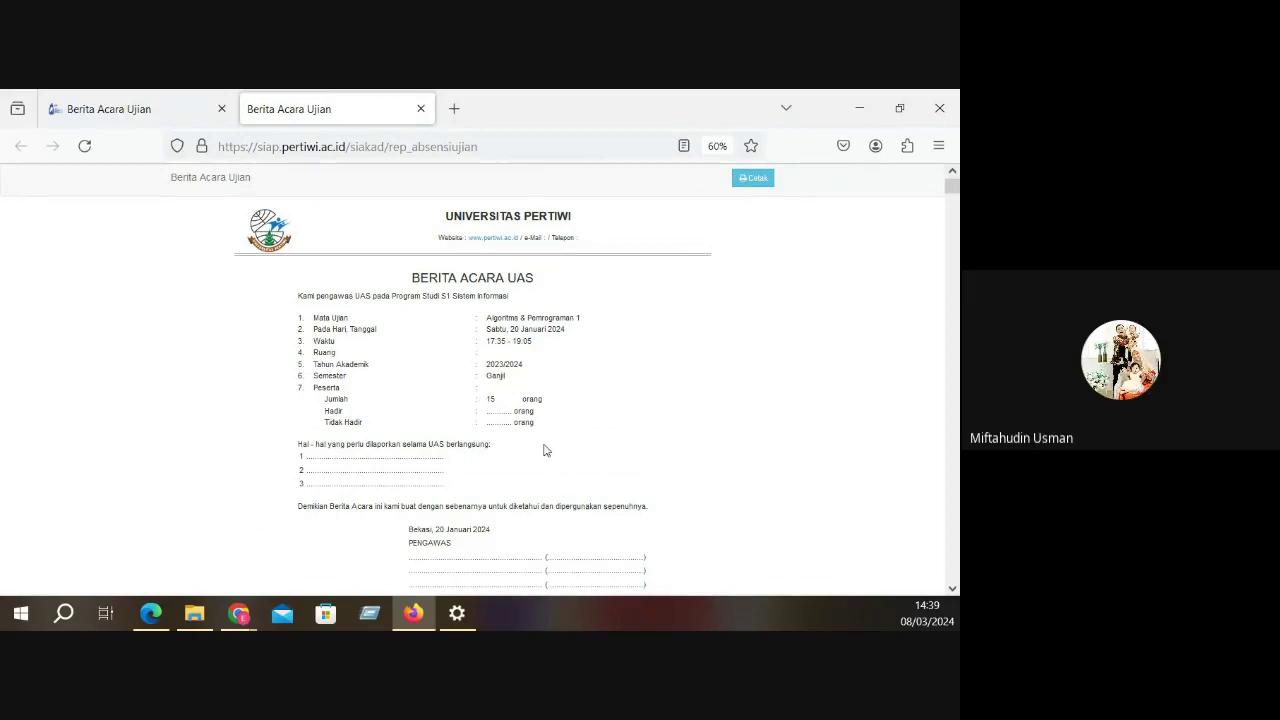
scroll(545, 451, "down", 10)
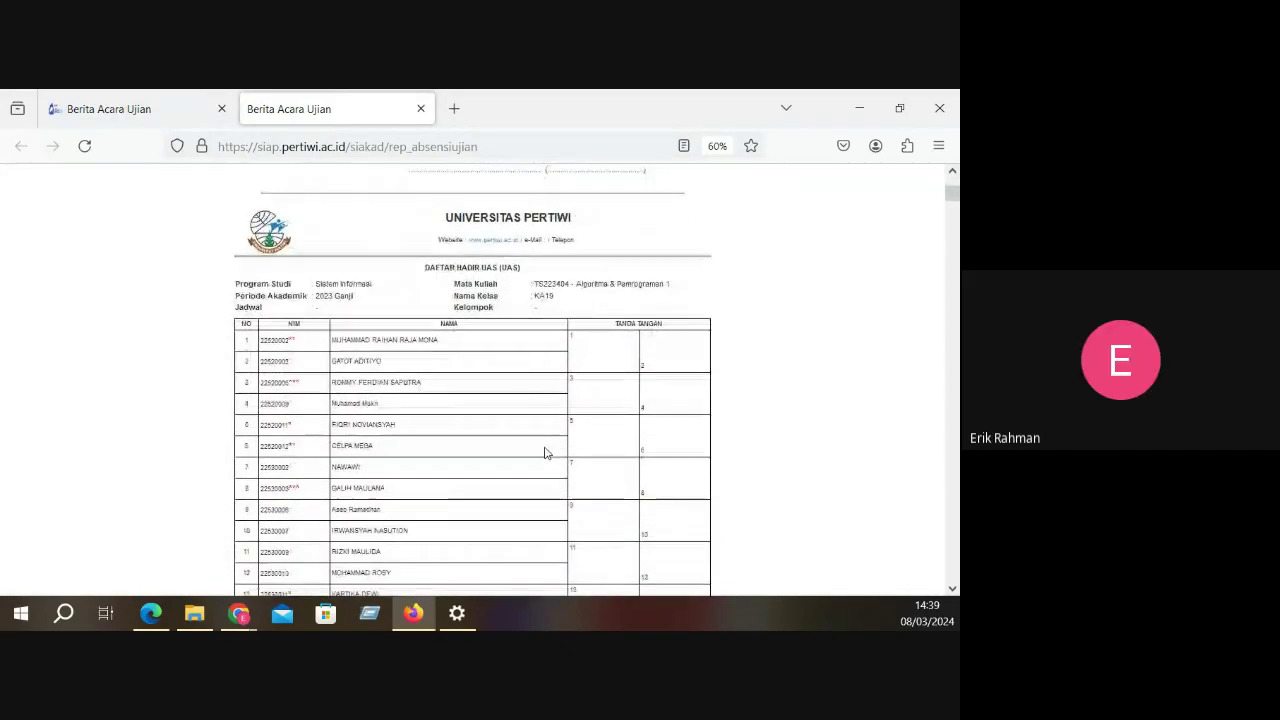
scroll(545, 452, "up", 3)
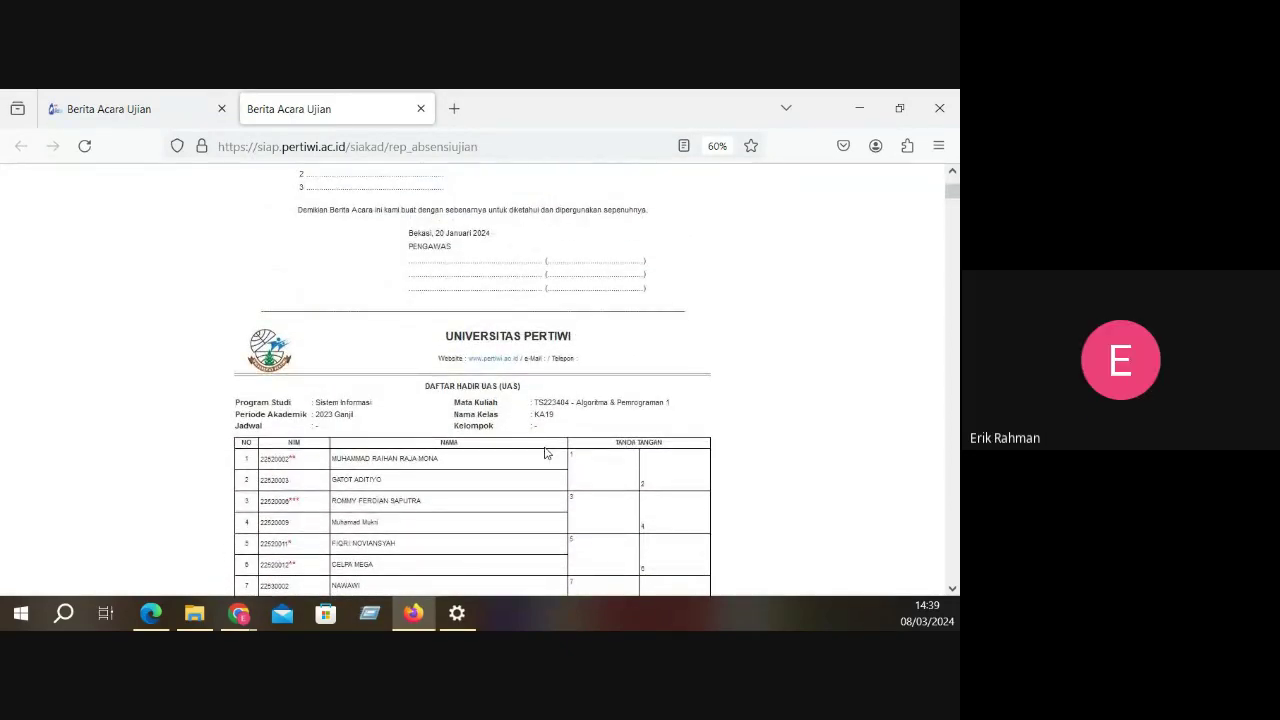
Review the first Berita Acara UAS page, from its heading and exam details to the remarks lines and PENGAWAS signature area
scroll(700, 375, "up", 6)
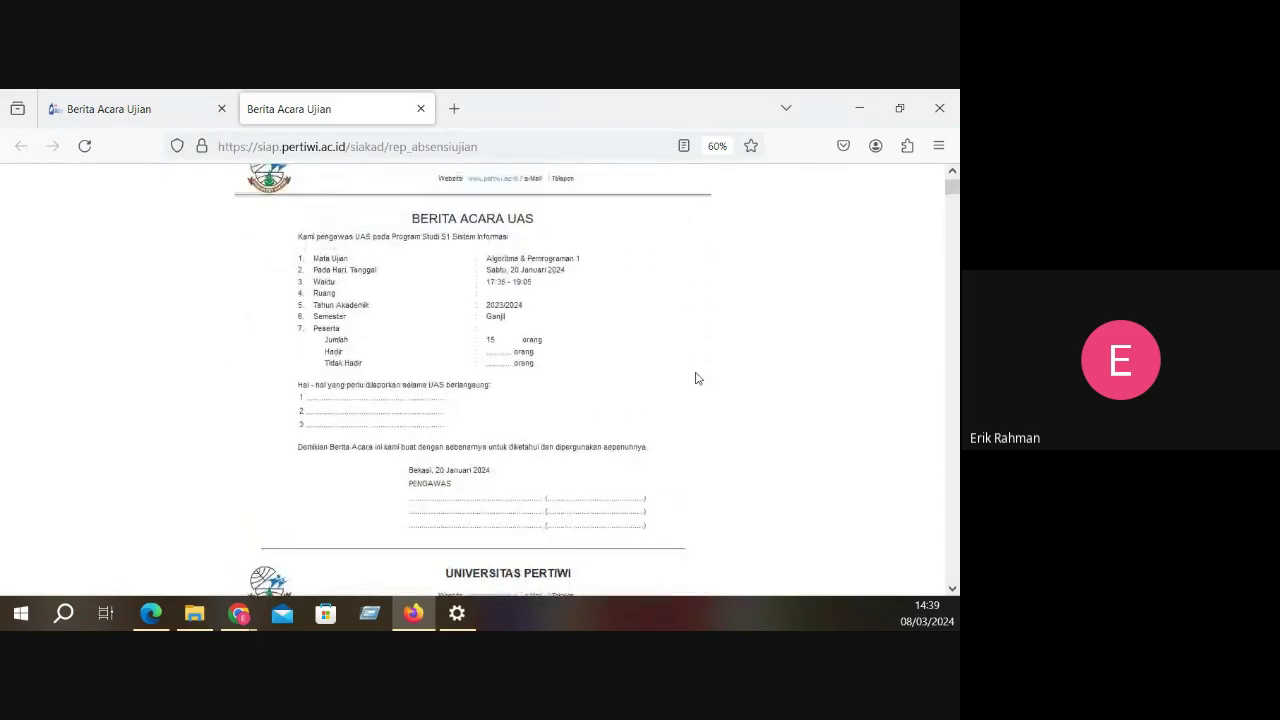
scroll(697, 378, "up", 2)
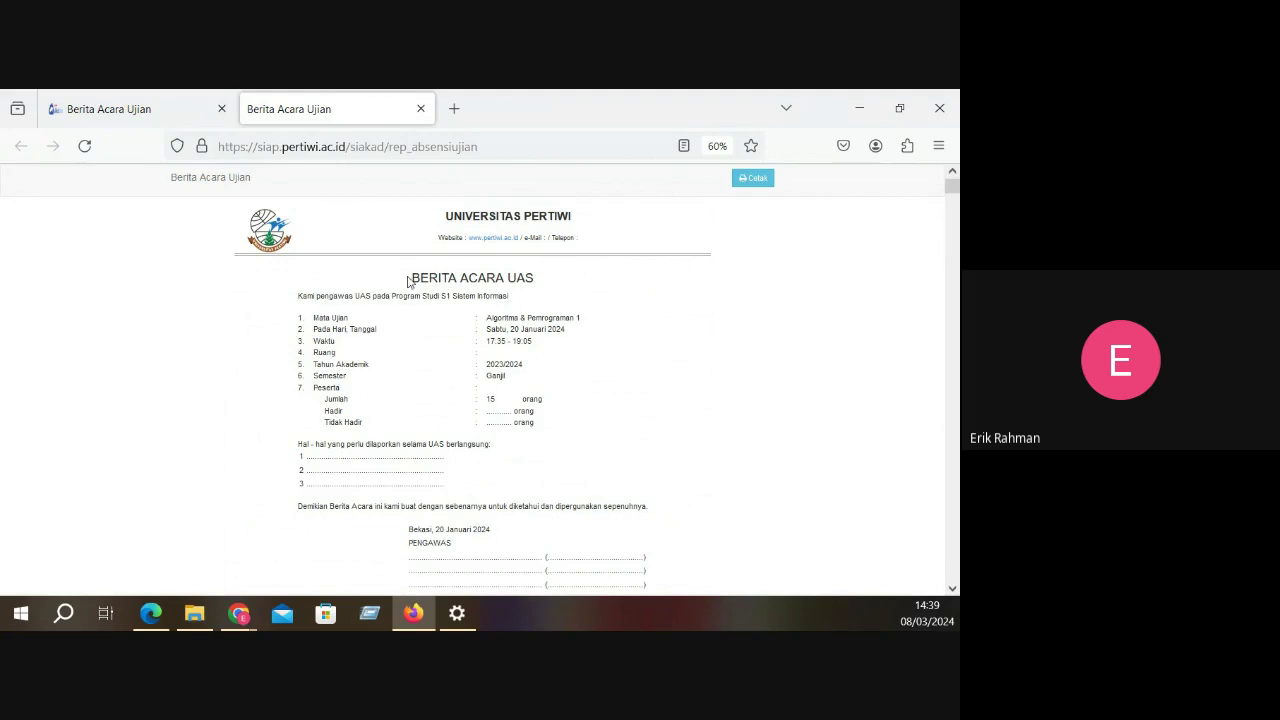
left_click_drag(411, 279, 530, 308)
left_click(562, 375)
scroll(603, 453, "down", 3)
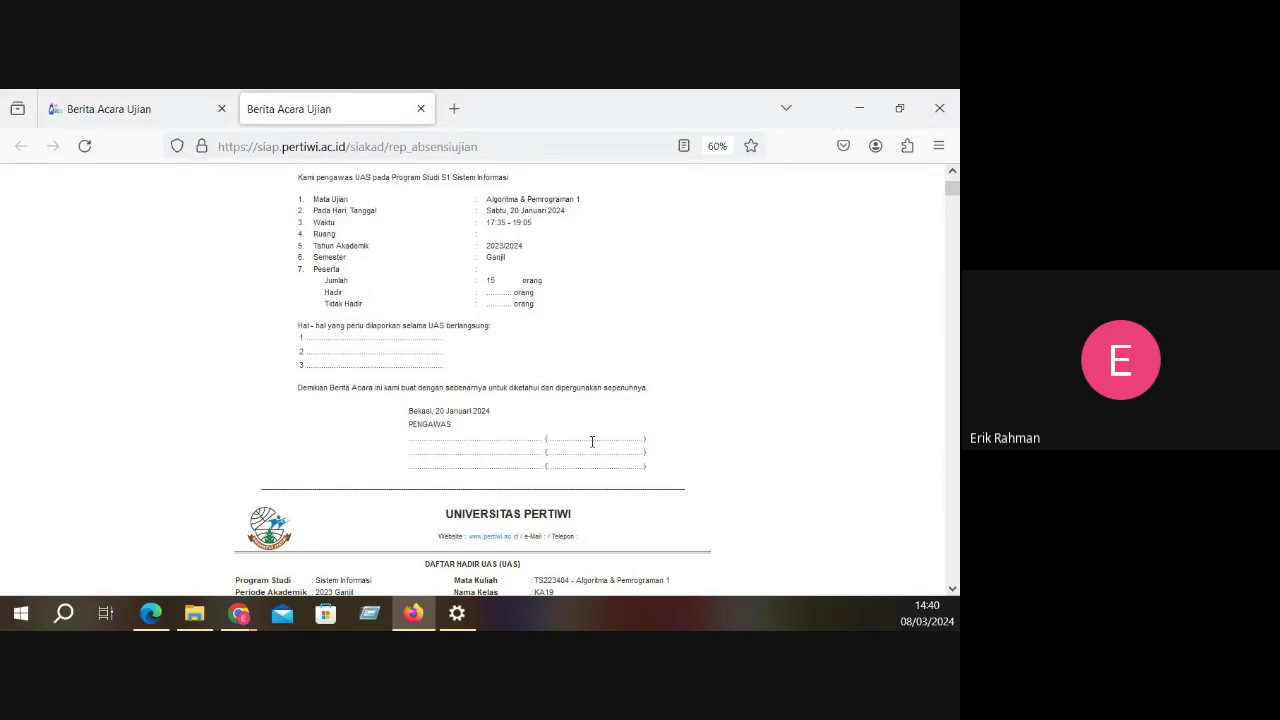
scroll(565, 450, "up", 1)
scroll(485, 212, "up", 1)
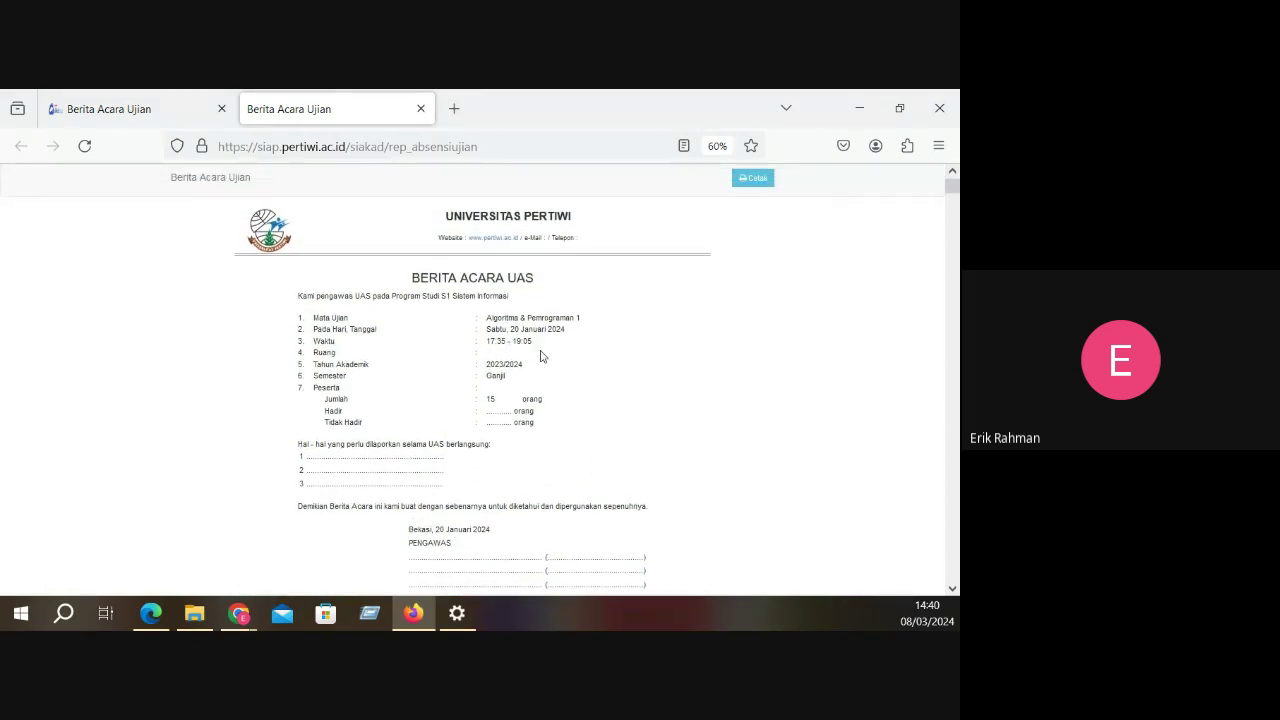
scroll(554, 540, "down", 4)
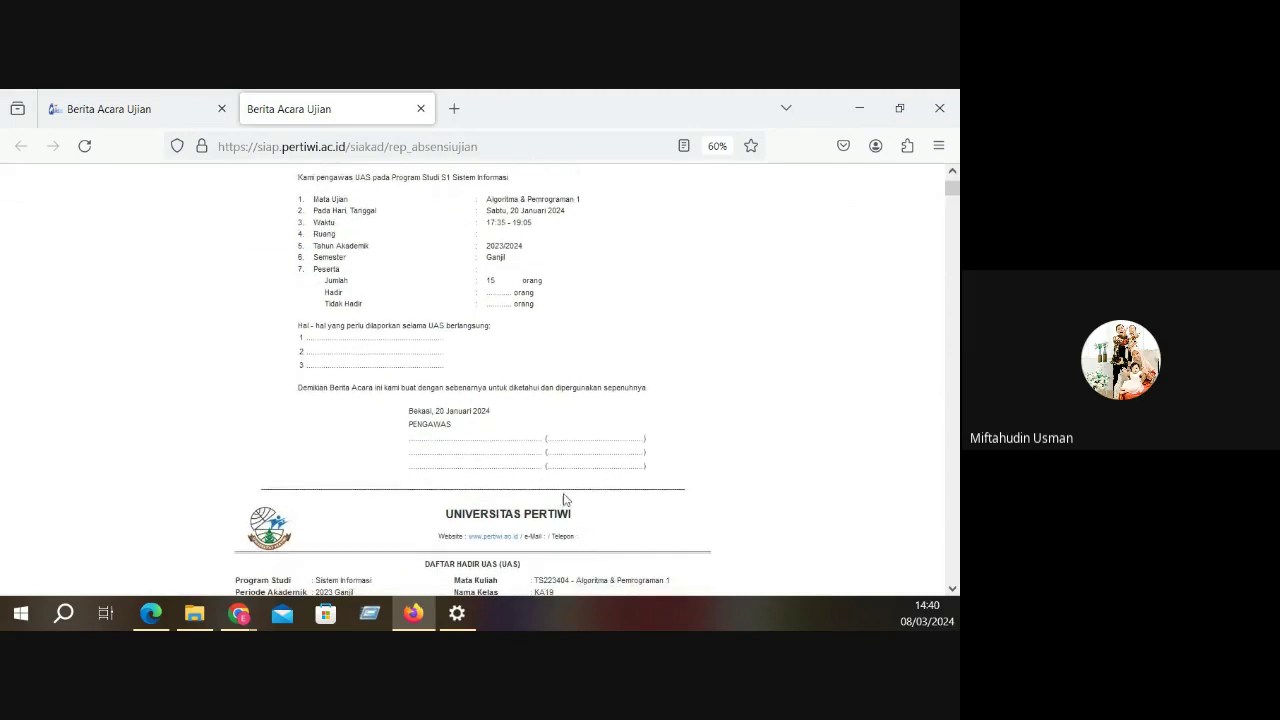
scroll(572, 410, "up", 4)
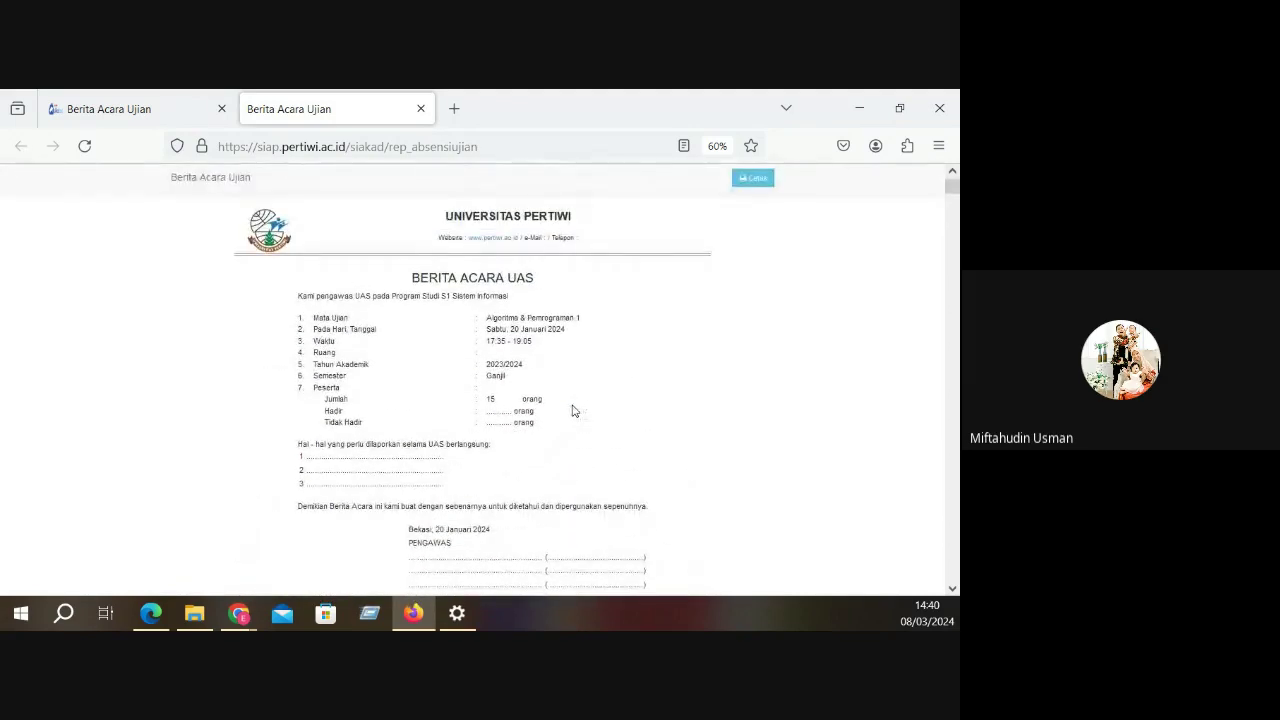
Return to the Berita Acara Ujian form and check the signed-in account's role in the profile details
left_click(168, 98)
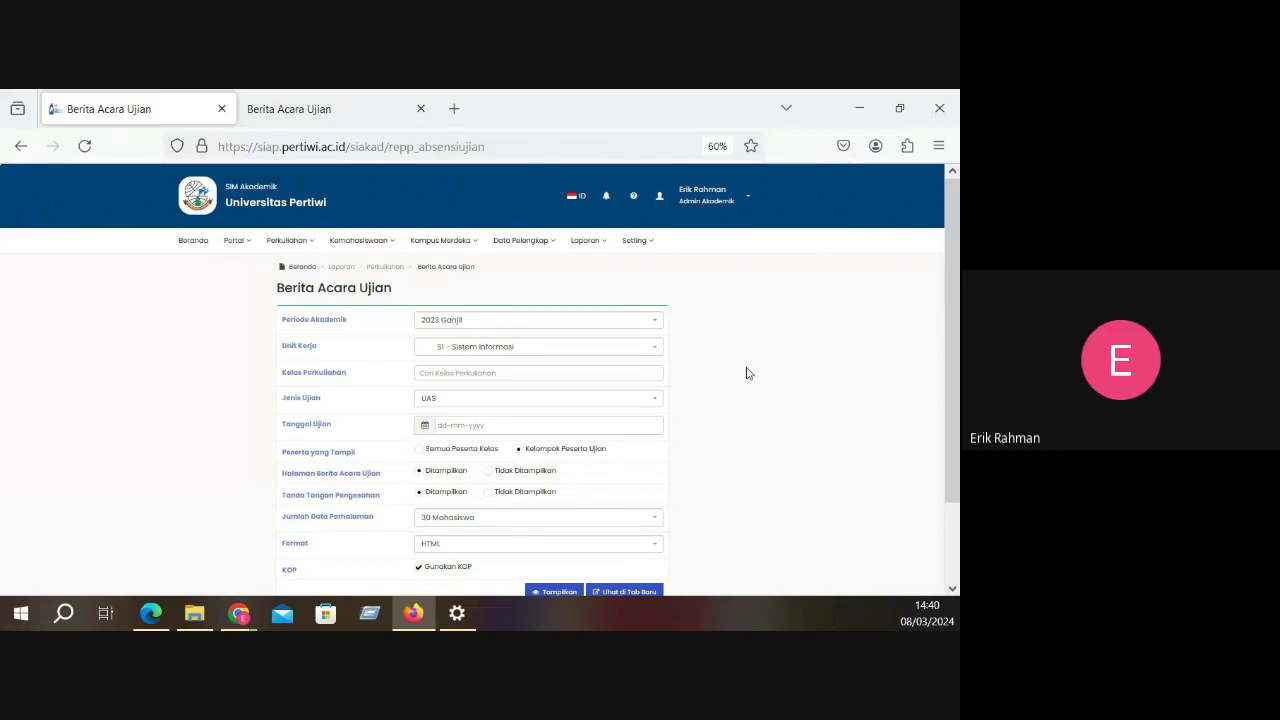
left_click(707, 200)
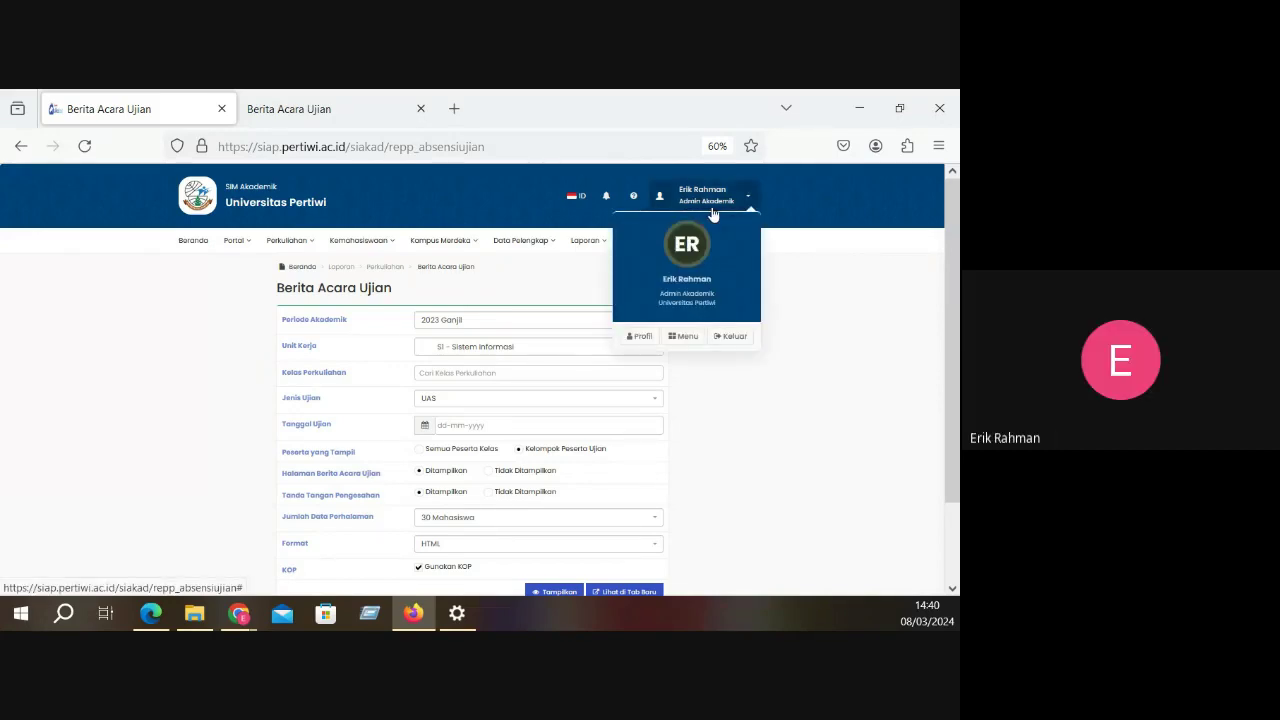
left_click(829, 431)
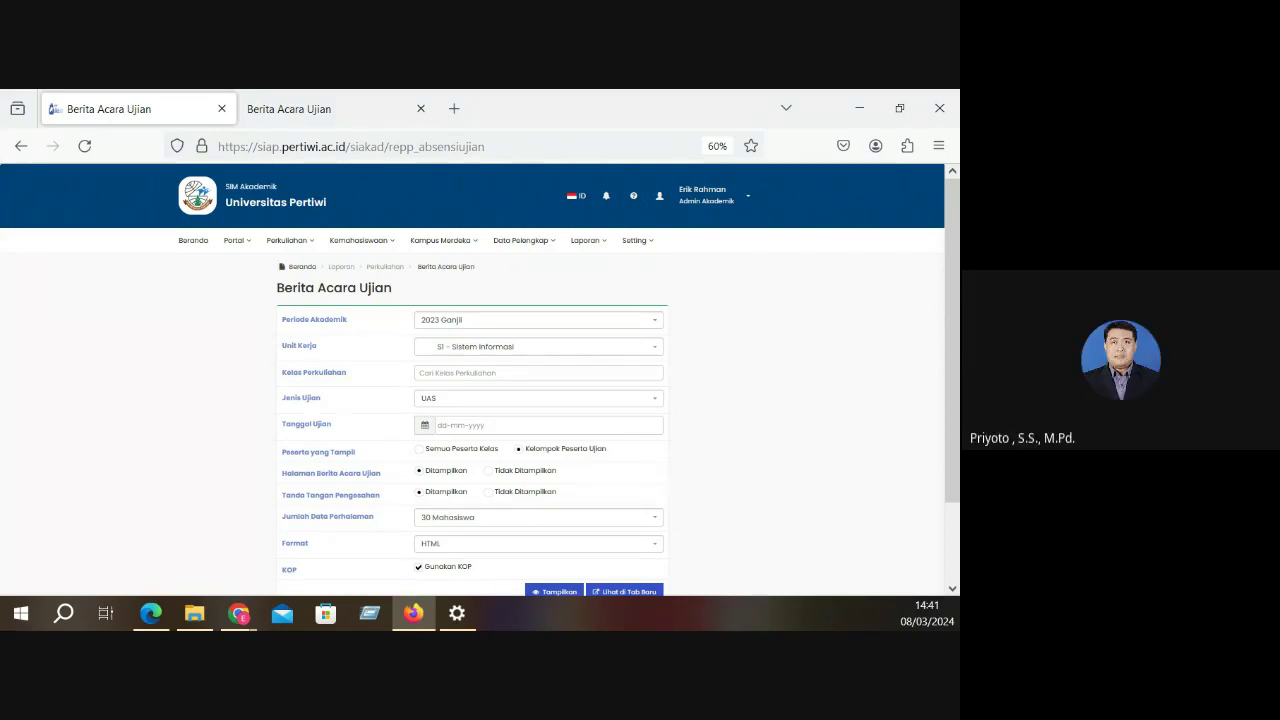
Minimize Firefox and switch to the Chrome window showing the Isi Presensi Mahasiswa report form
key("alt+Tab")
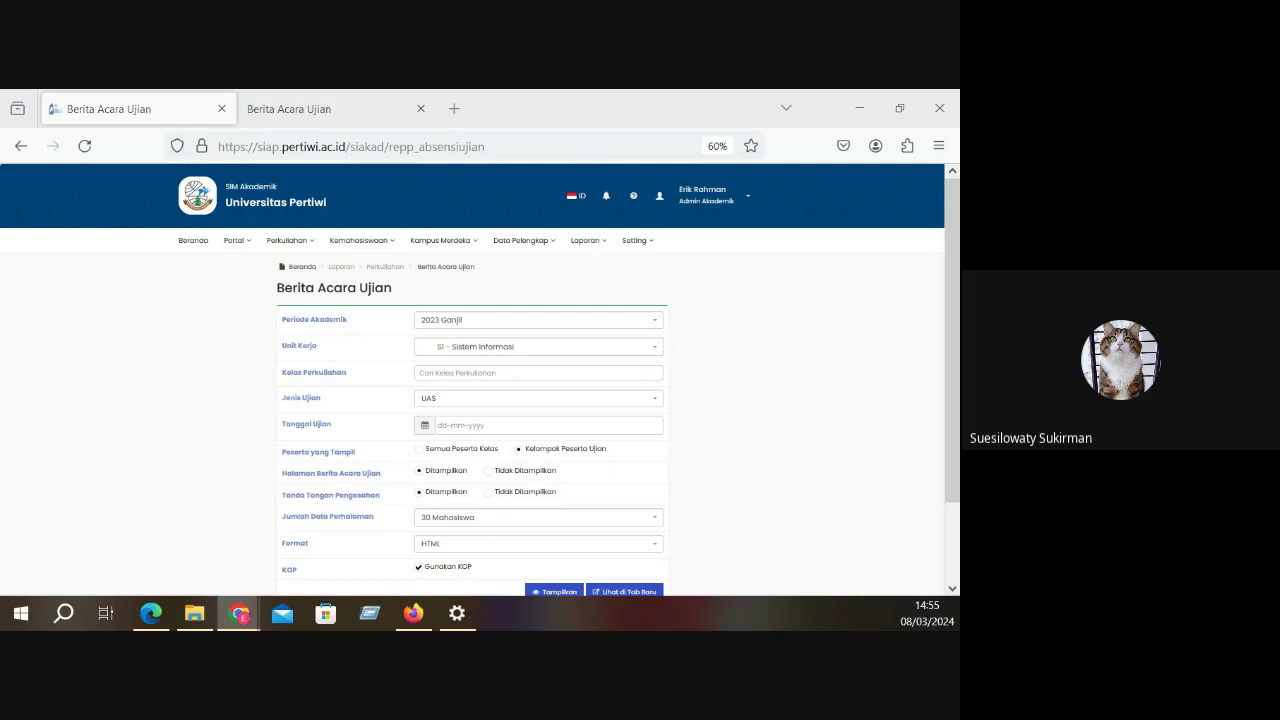
left_click(859, 107)
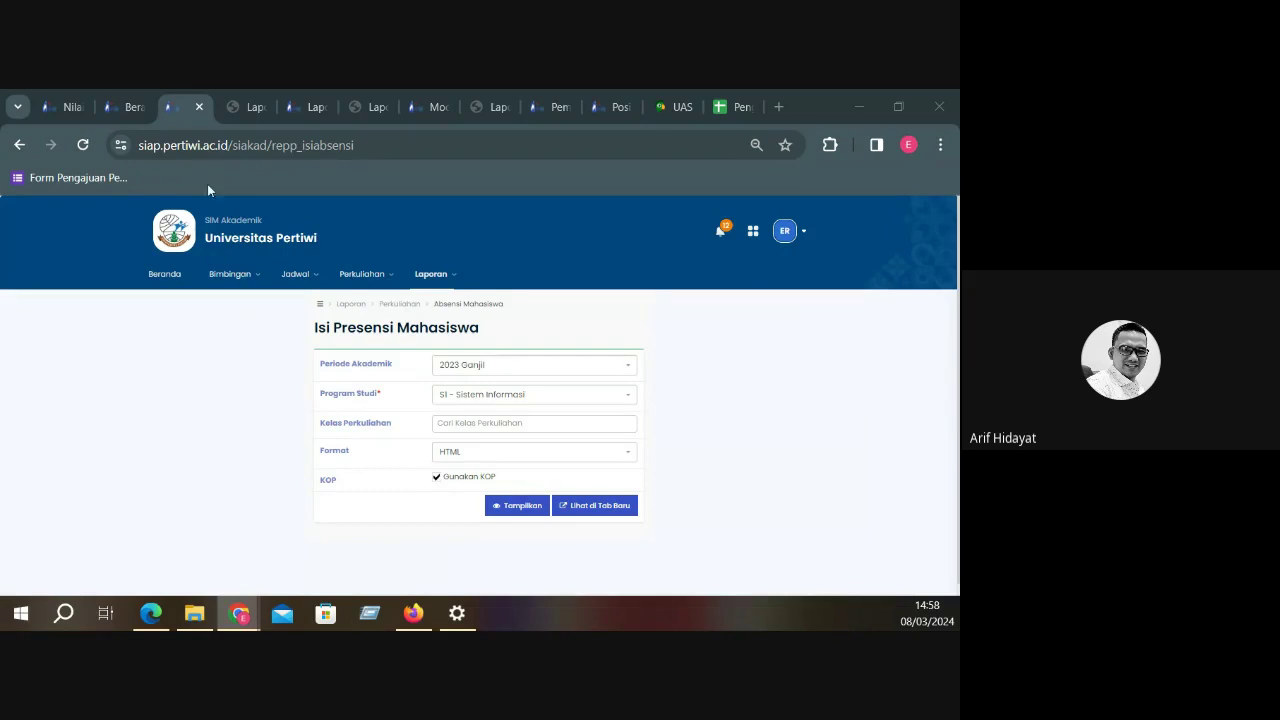
left_click(238, 88)
left_click(193, 88)
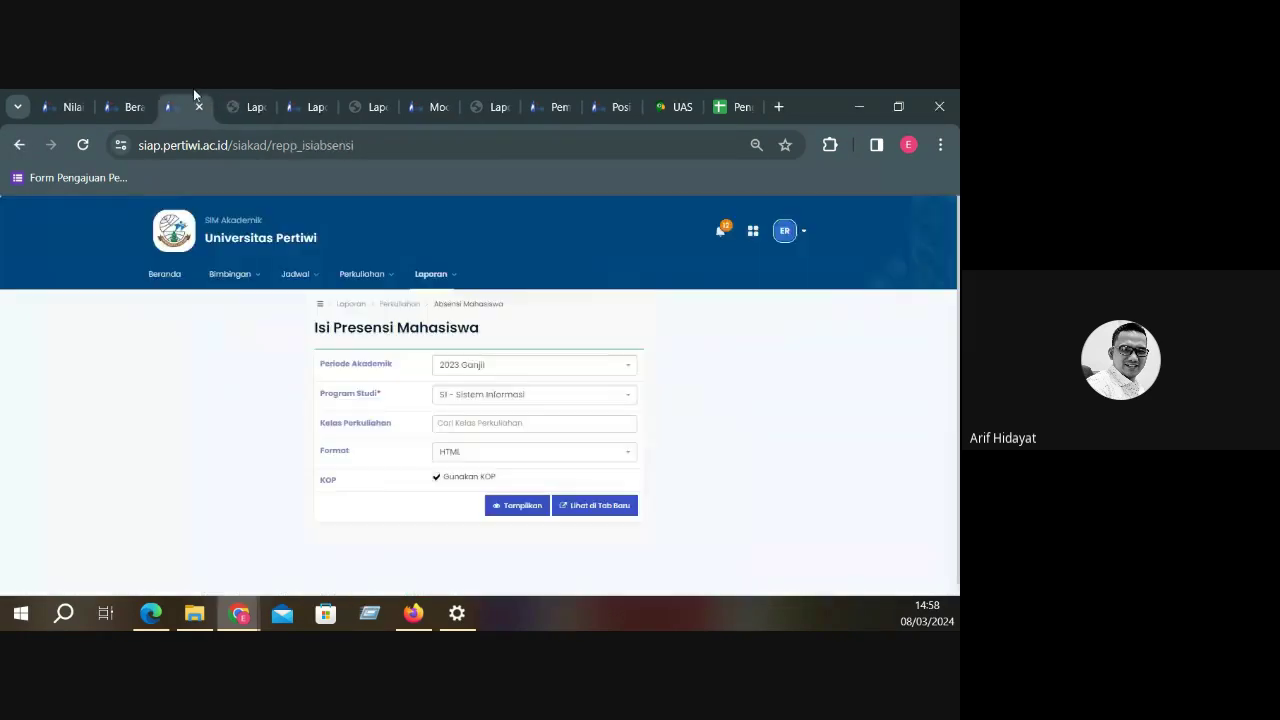